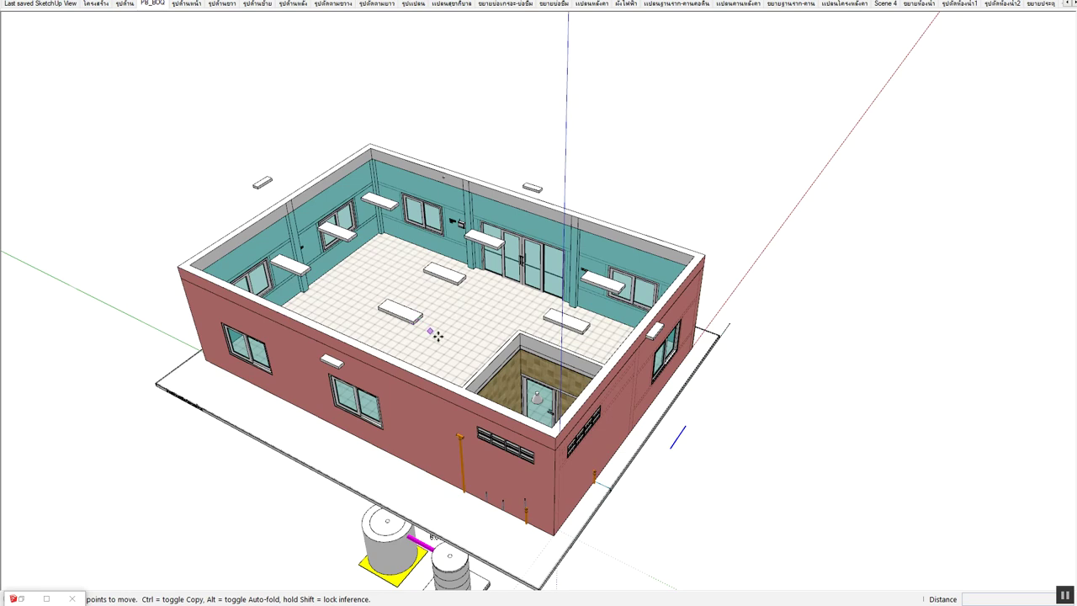
Zoom in on the wall and Ctrl-copy the blue wire component
scroll(593, 391, up, 2)
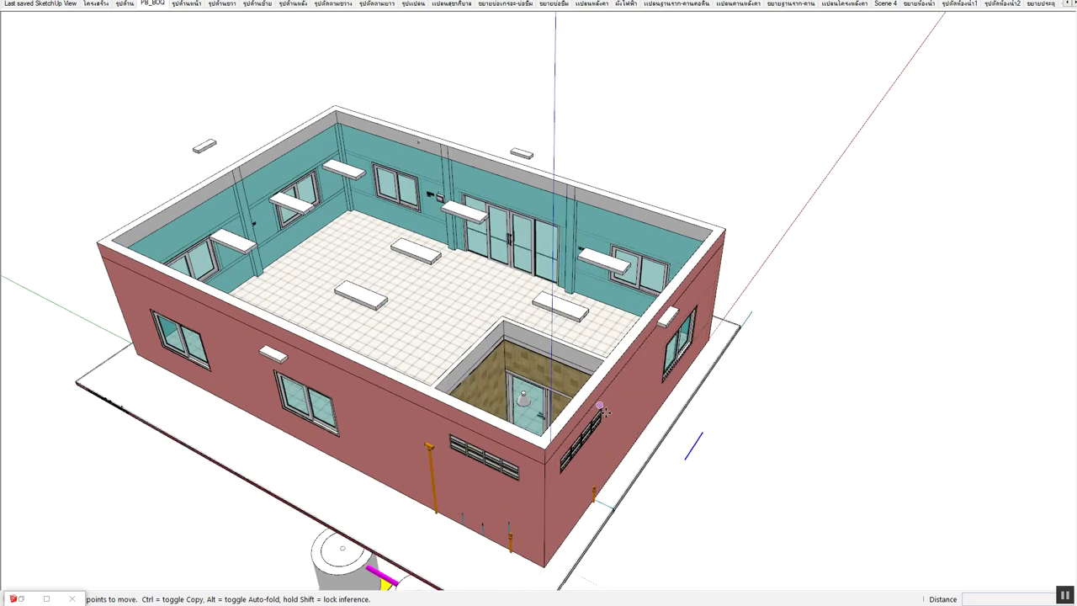
scroll(604, 431, up, 1)
scroll(604, 431, up, 1)
scroll(707, 432, up, 1)
scroll(731, 456, up, 1)
scroll(731, 456, up, 2)
scroll(721, 457, up, 2)
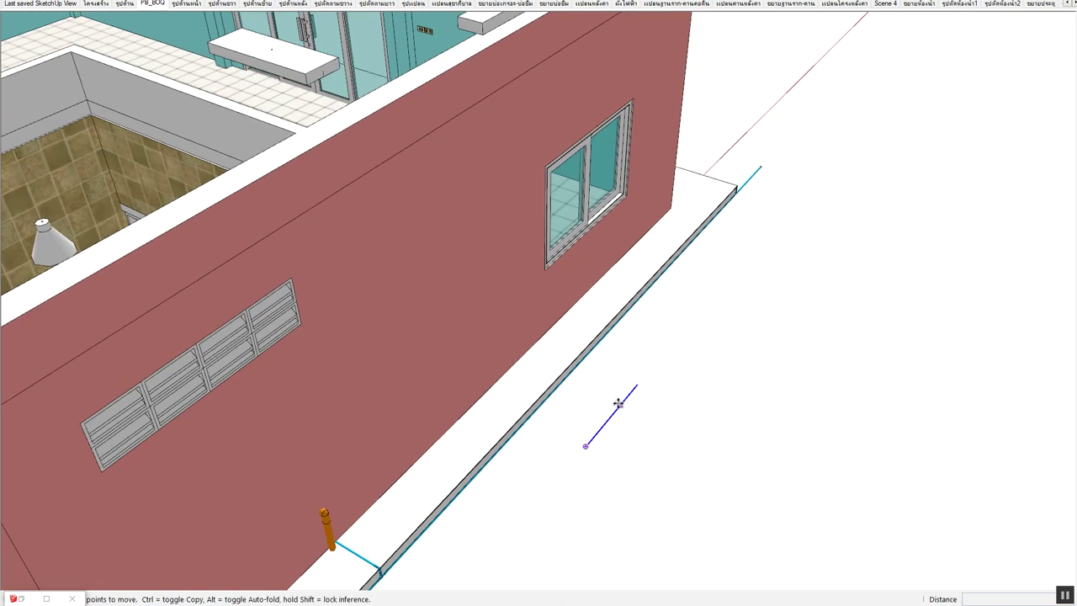
scroll(620, 397, up, 2)
middle_drag(618, 406, 598, 438)
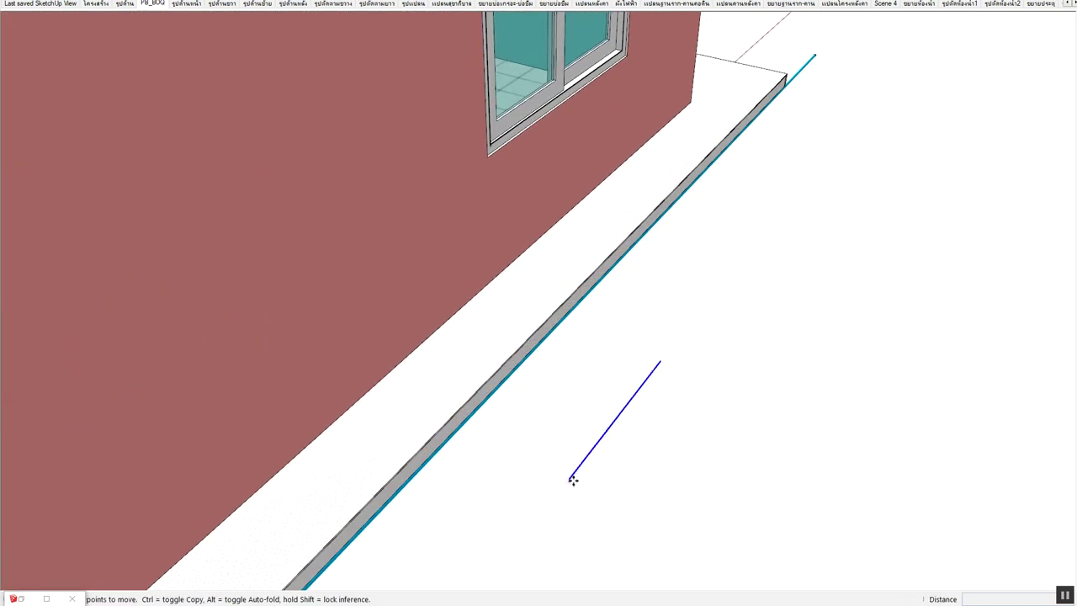
click(572, 480)
middle_drag(572, 481, 616, 456)
scroll(616, 455, down, 5)
click(614, 458)
Place the copied wire on the interior wall by the window
scroll(421, 325, up, 3)
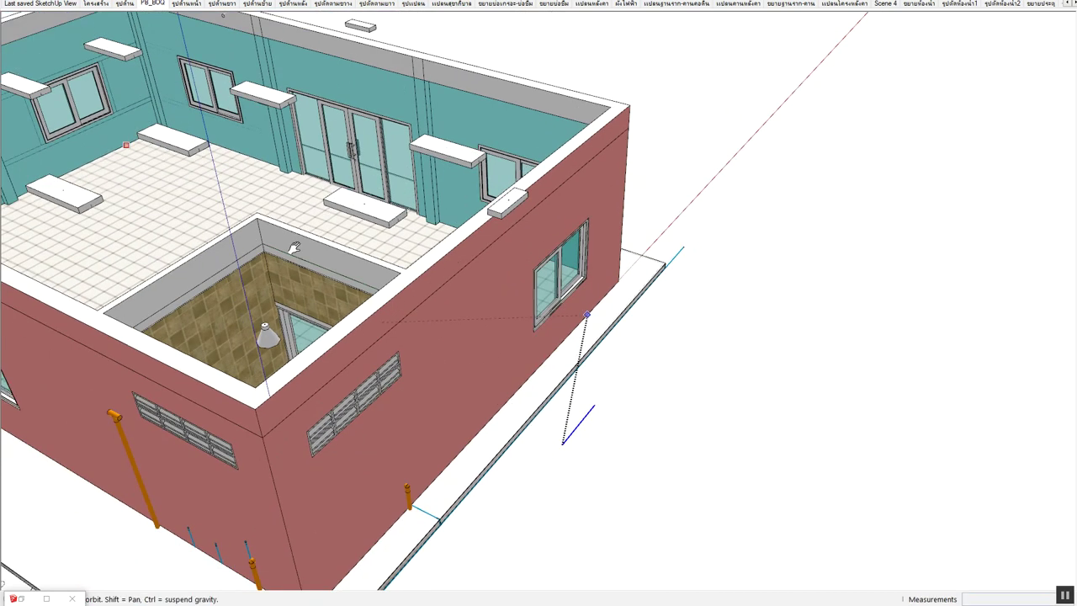
scroll(588, 355, up, 2)
scroll(587, 355, up, 2)
scroll(586, 357, up, 2)
scroll(586, 358, up, 1)
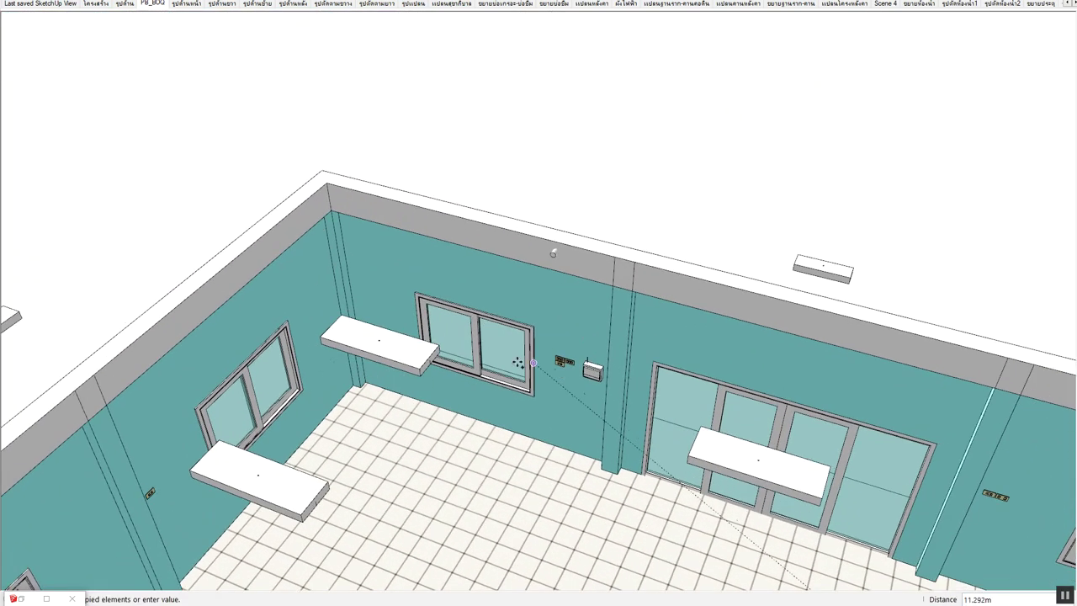
scroll(585, 360, up, 2)
scroll(585, 360, down, 1)
click(344, 338)
scroll(345, 339, up, 2)
key(space)
Make the copied wire component unique
right_click(388, 316)
click(402, 293)
click(402, 299)
middle_drag(402, 299, 393, 275)
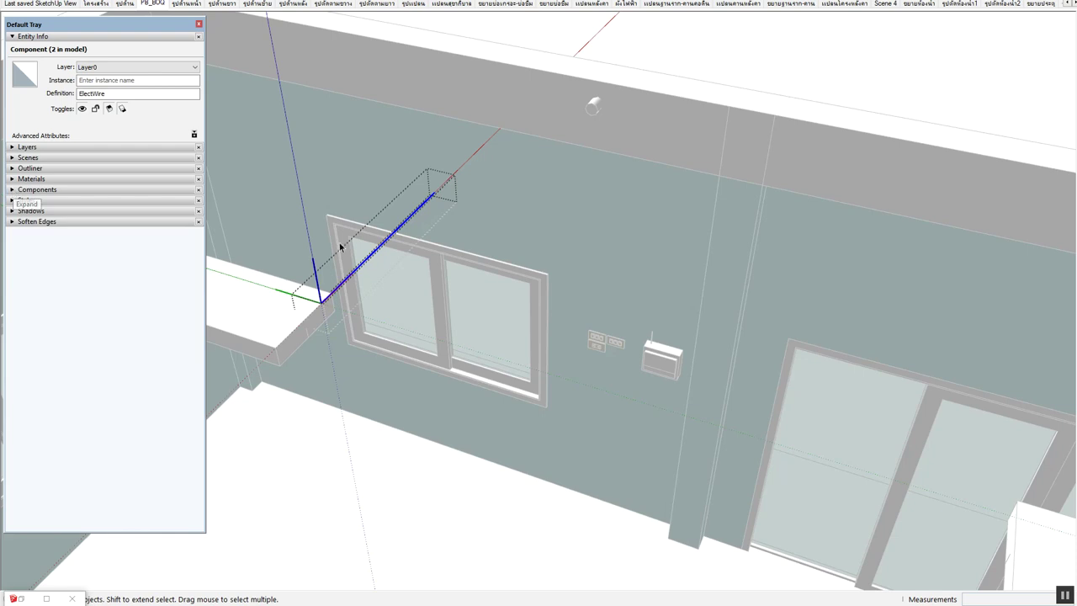
Show the copy's ElectWire > Circuit > WireLink hierarchy expanded in the Outliner
click(25, 190)
click(75, 191)
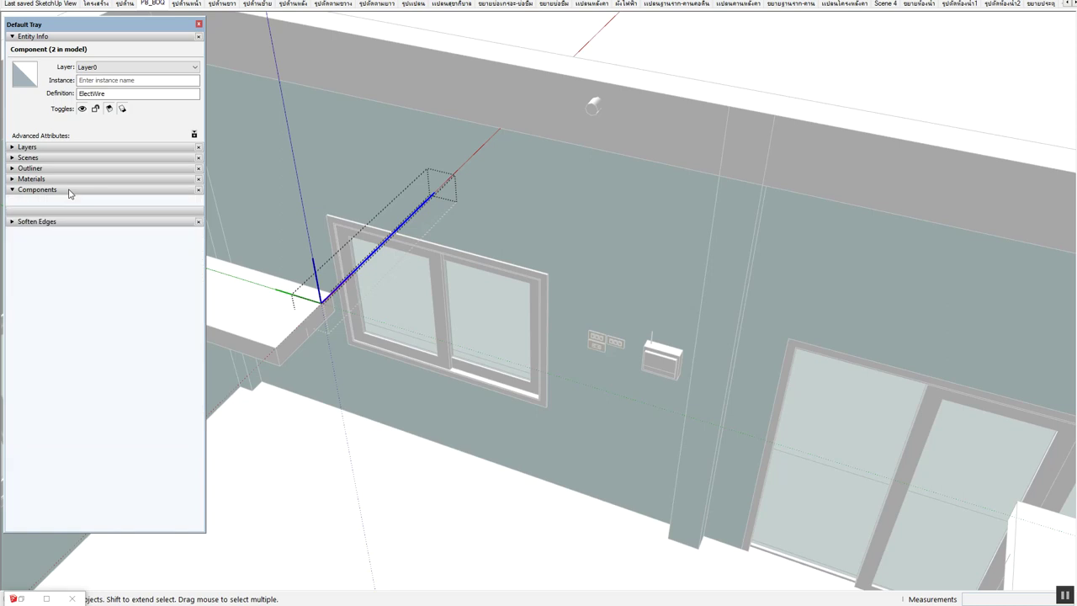
click(84, 168)
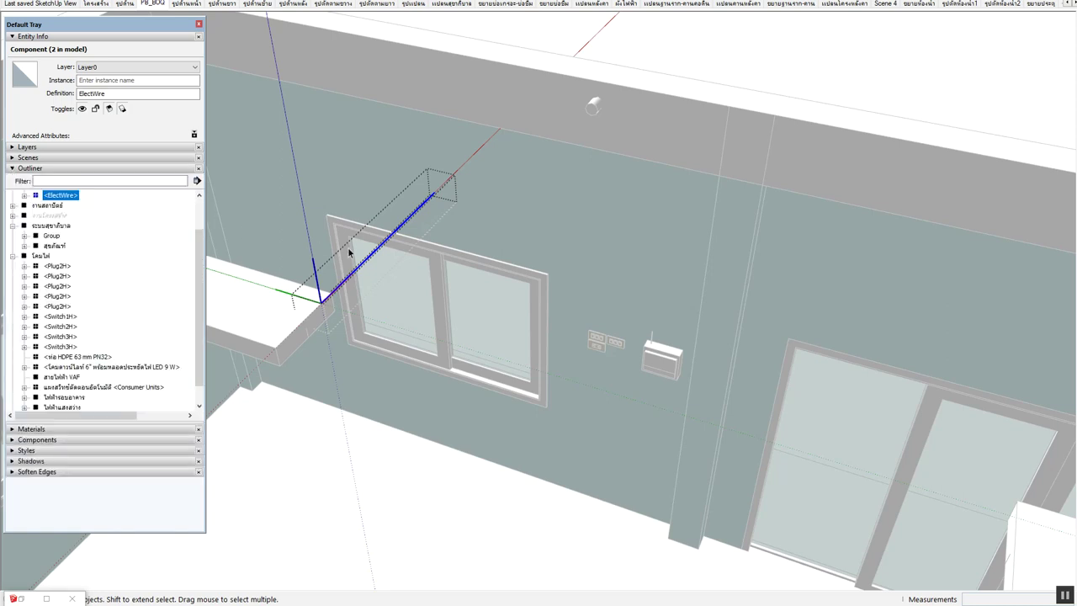
click(24, 195)
click(35, 206)
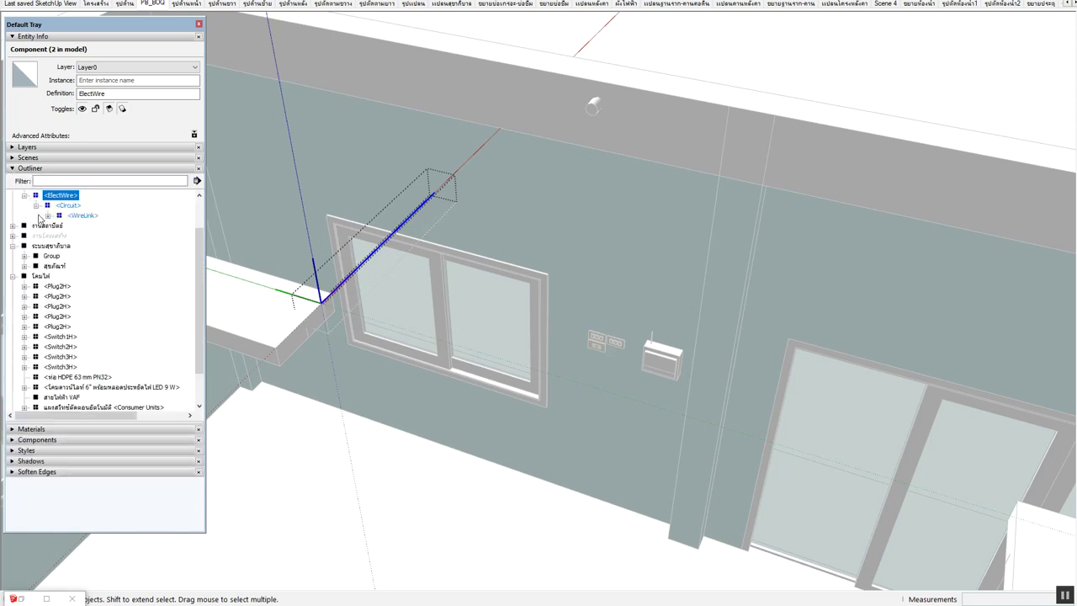
click(48, 215)
scroll(159, 281, up, 2)
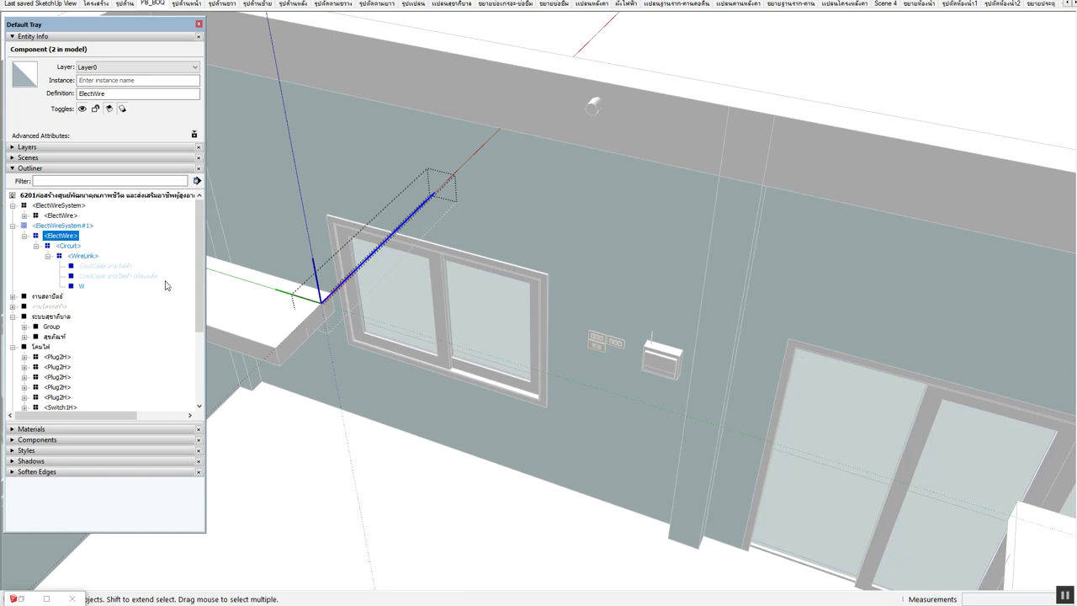
middle_drag(538, 315, 557, 320)
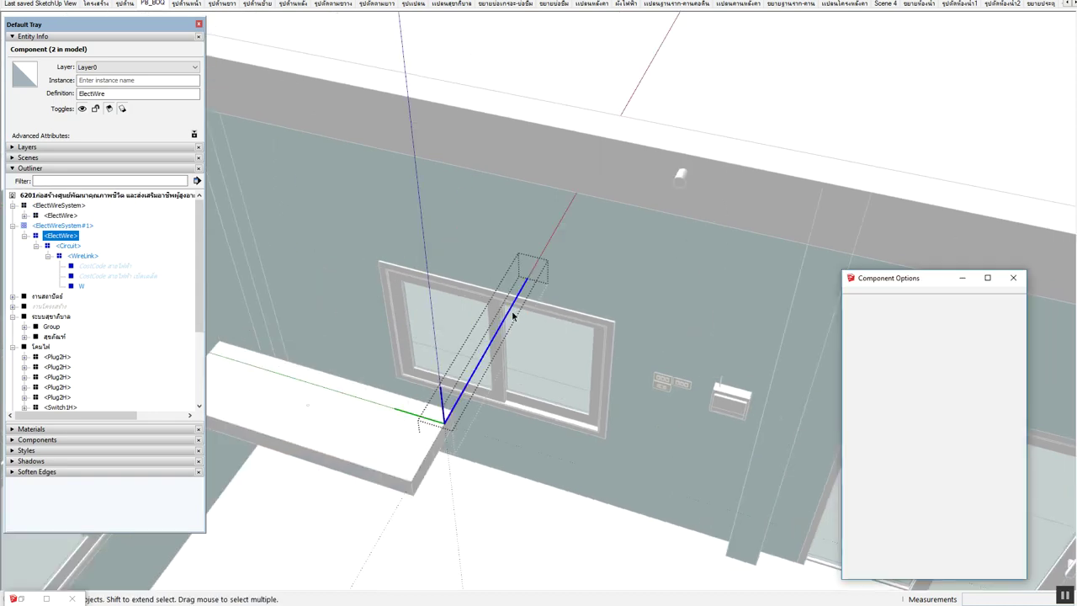
Switch ElectWireSystem#1 to the sub-system option in Component Options and apply
click(76, 225)
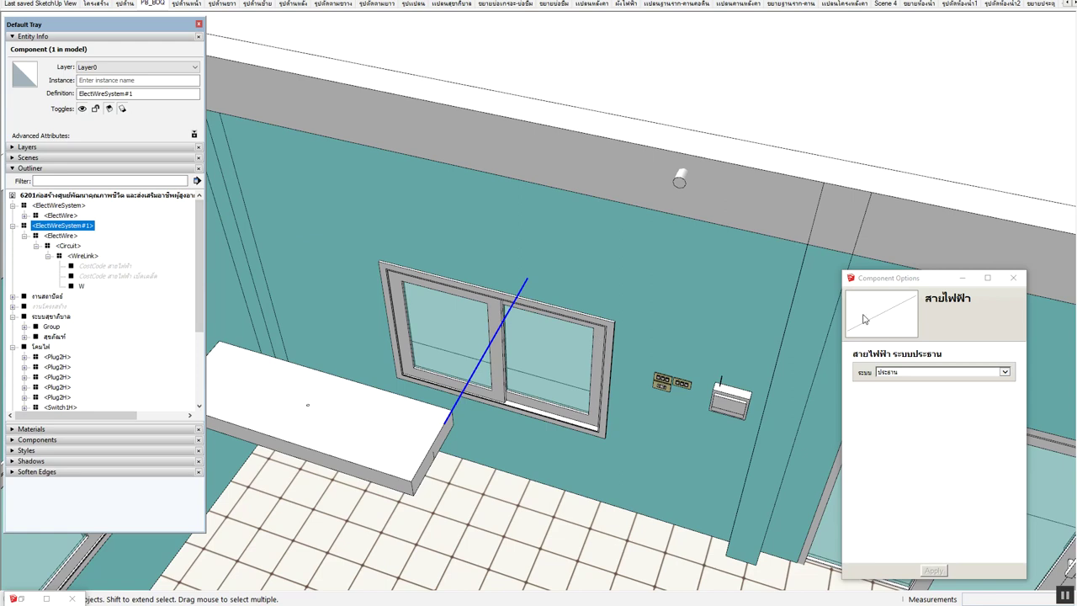
middle_drag(410, 354, 822, 419)
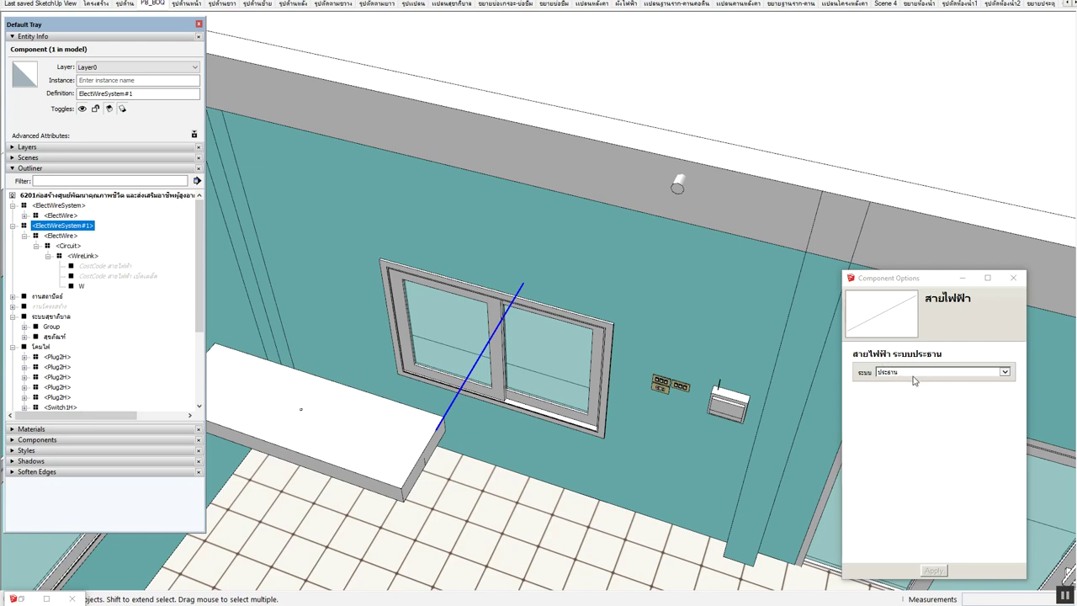
click(914, 380)
click(911, 387)
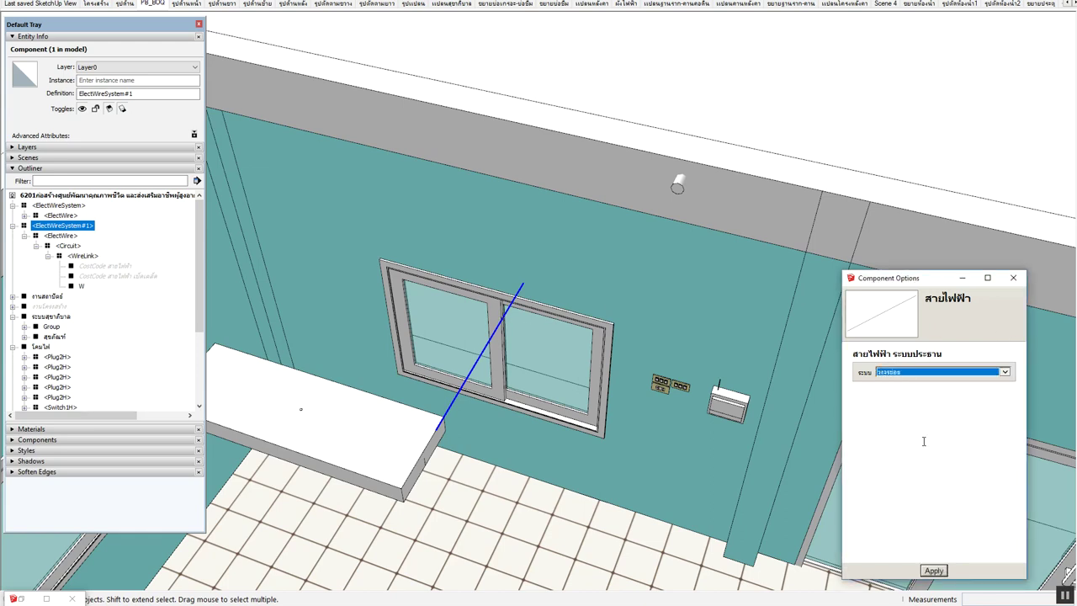
click(934, 571)
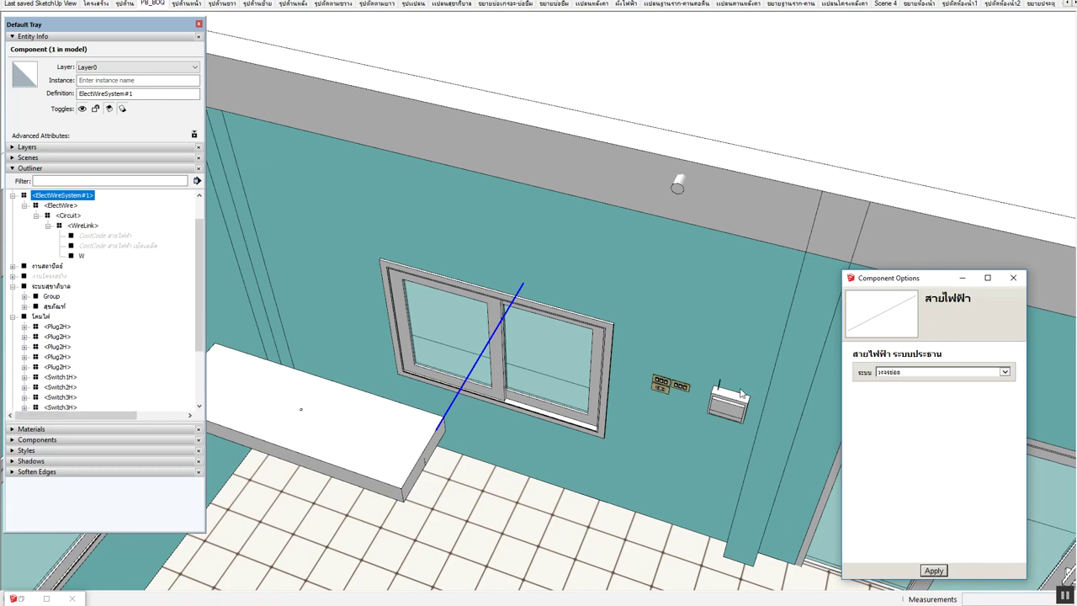
Set the ElectWire#1 wire type to 6. VAF with size 1.5 mm² and apply
double_click(484, 353)
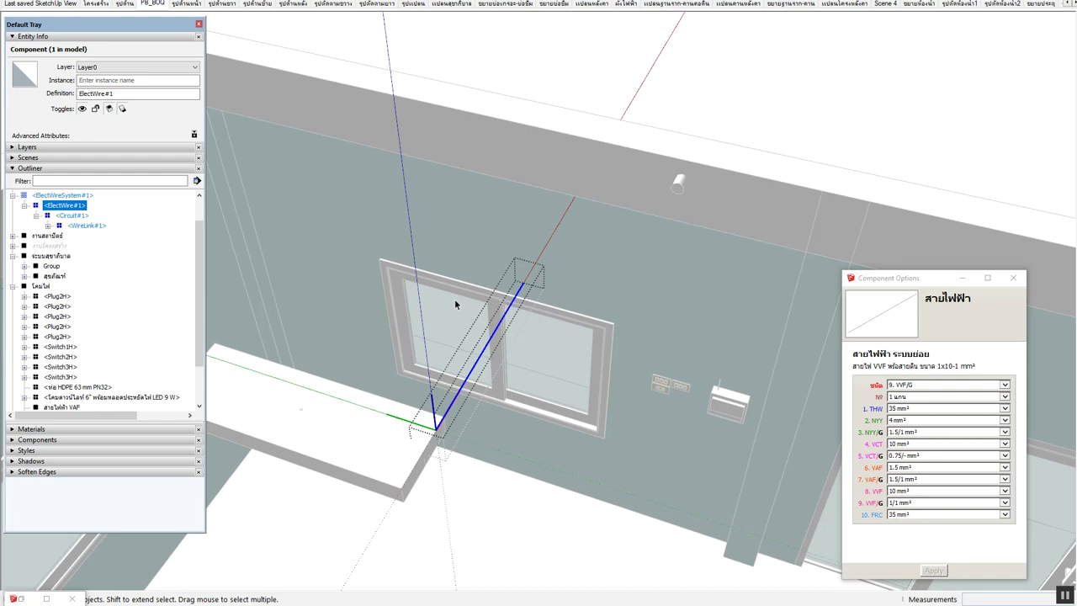
click(903, 388)
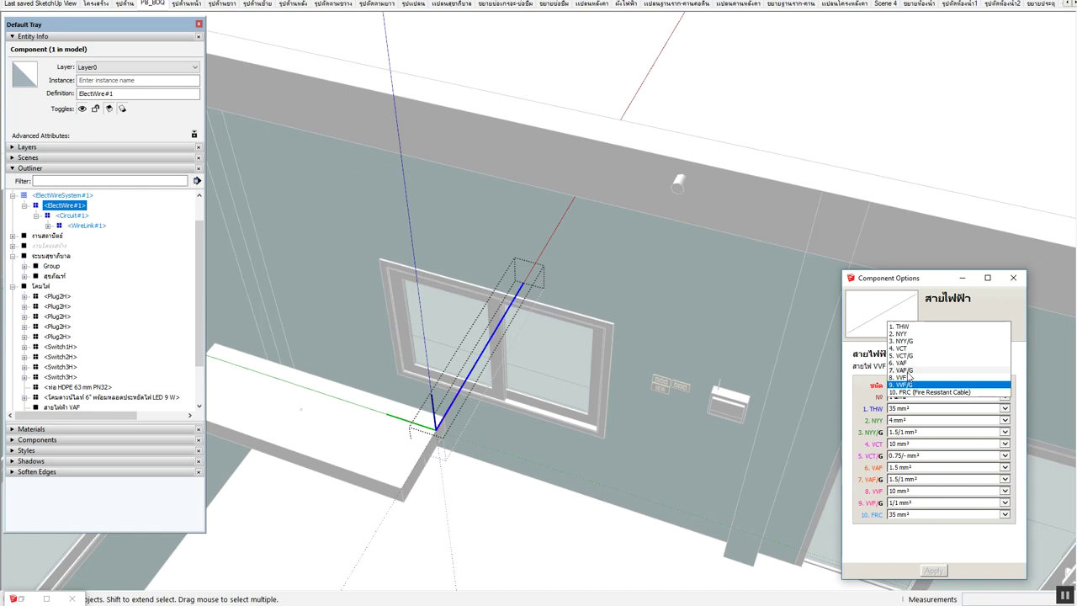
click(902, 363)
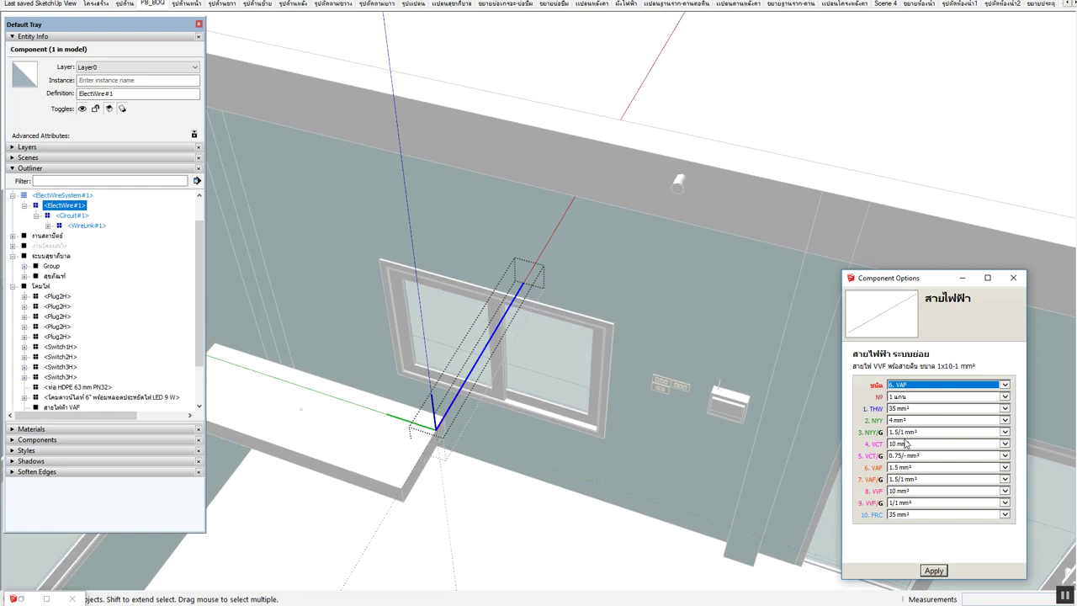
click(927, 391)
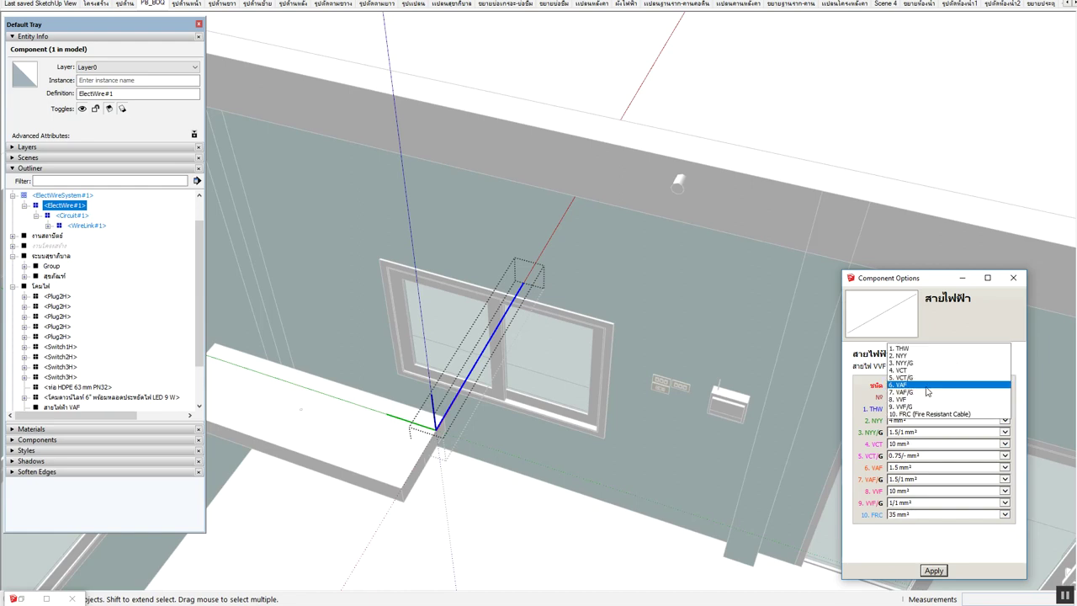
click(926, 388)
click(923, 471)
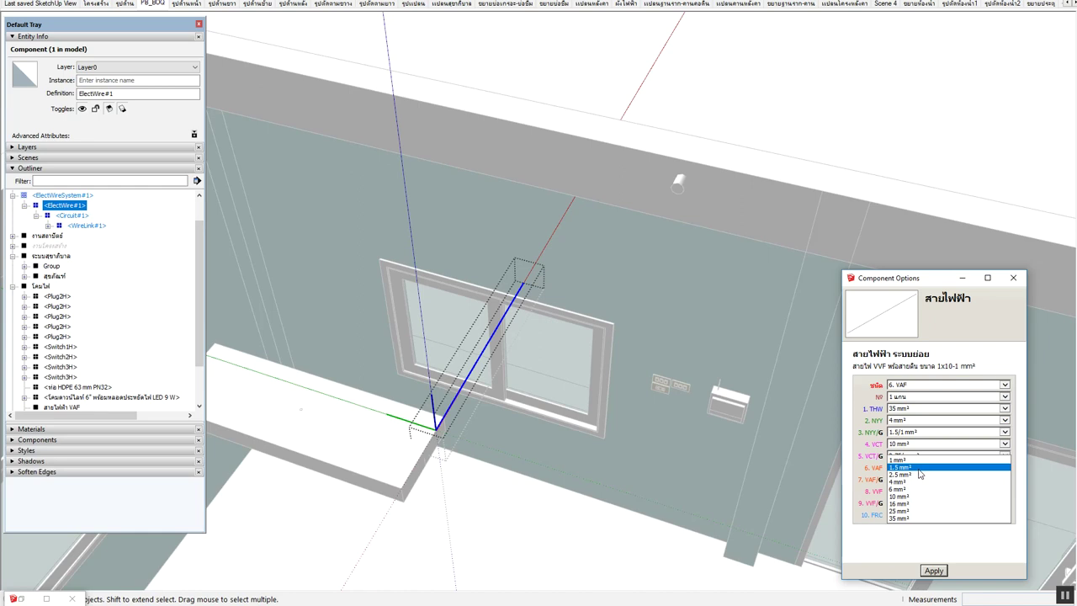
click(917, 467)
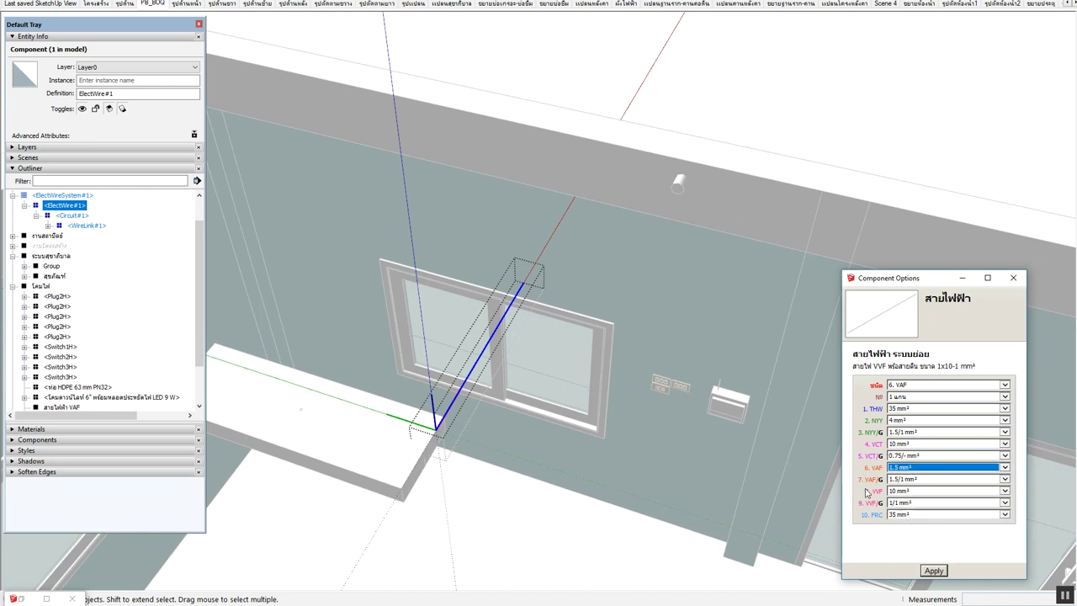
click(867, 493)
click(932, 571)
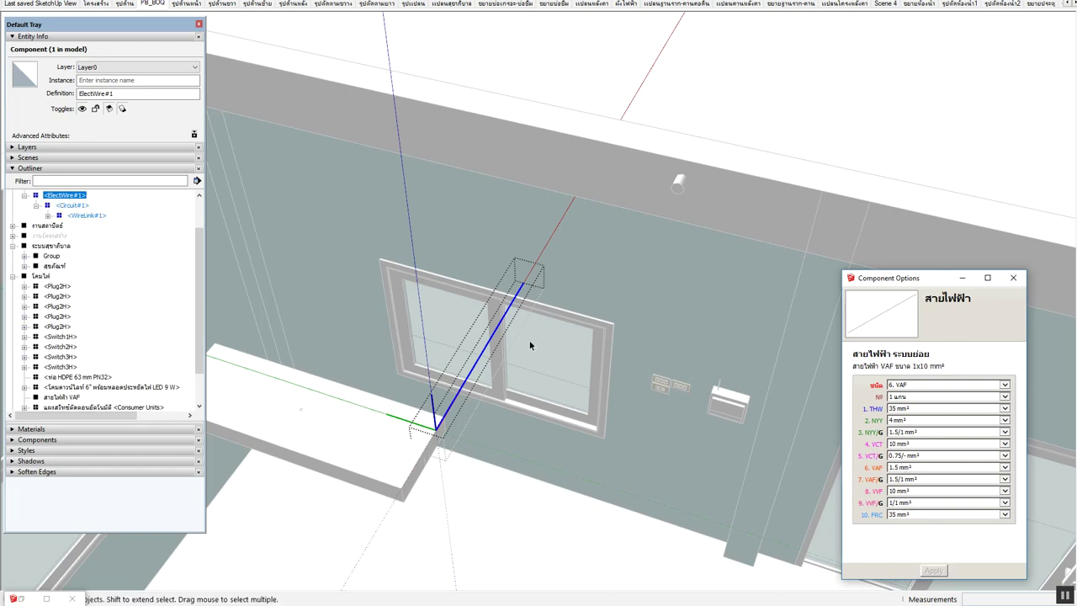
double_click(478, 362)
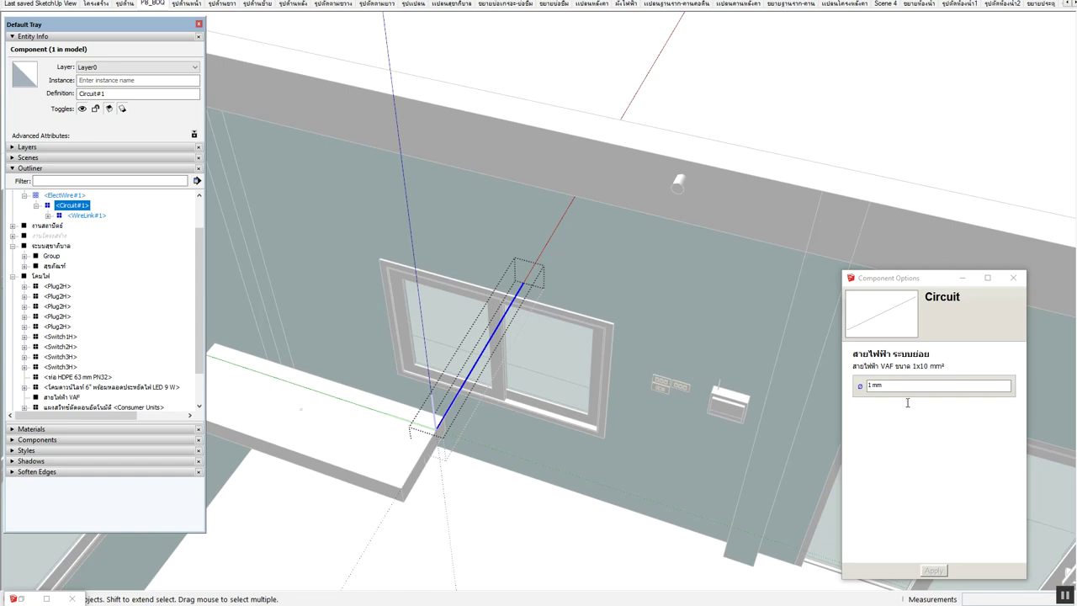
Select the wire's Circuit component near the wall corner
scroll(459, 373, up, 2)
scroll(454, 387, up, 2)
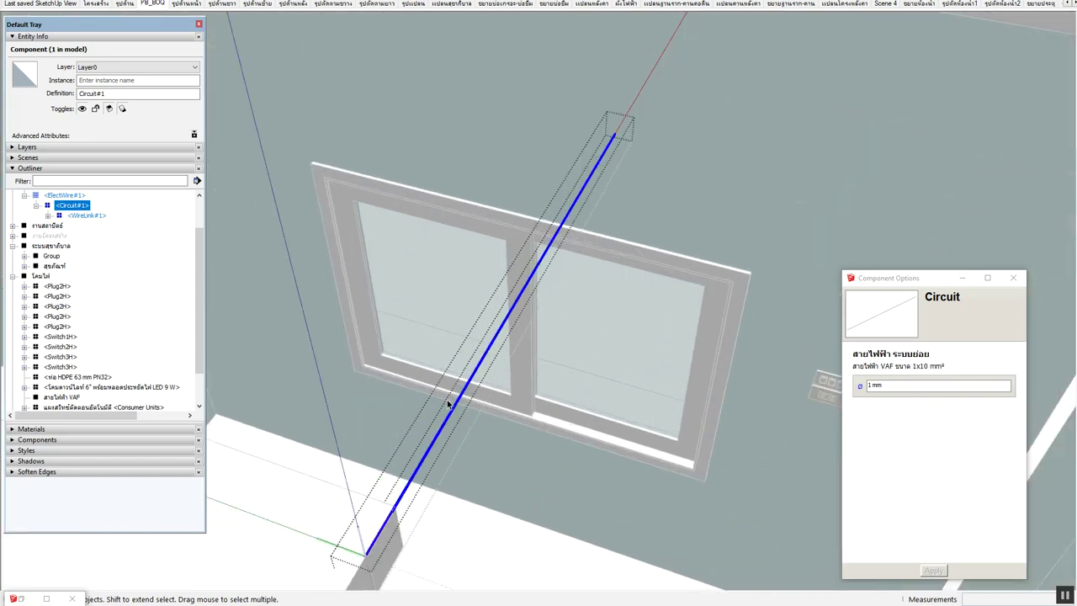
scroll(448, 405, up, 1)
scroll(501, 361, up, 1)
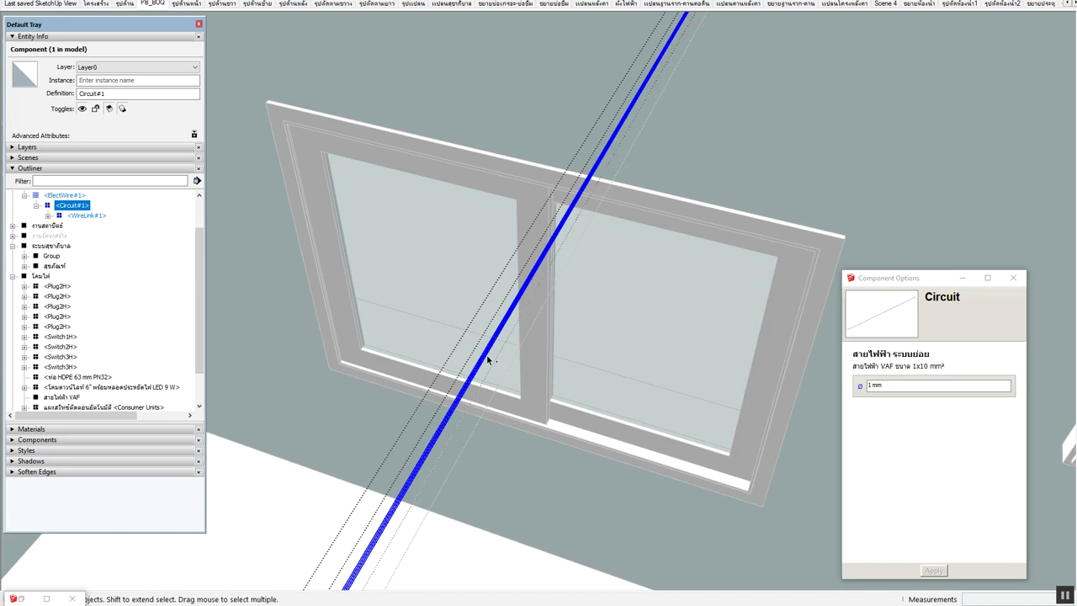
click(486, 354)
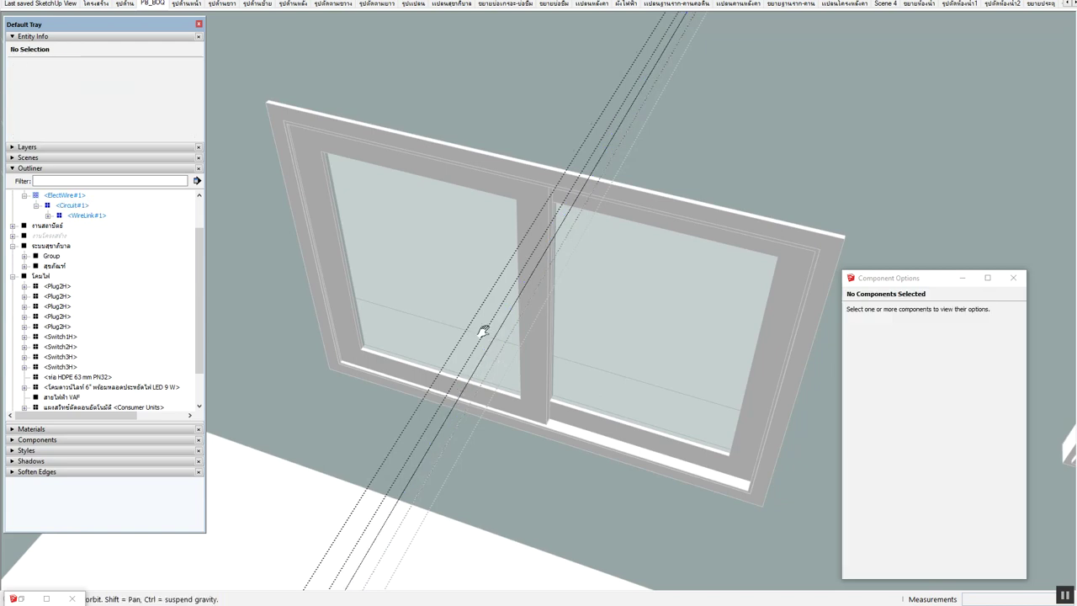
scroll(462, 383, up, 2)
scroll(438, 381, up, 1)
scroll(433, 379, up, 2)
middle_drag(520, 305, 519, 281)
click(536, 251)
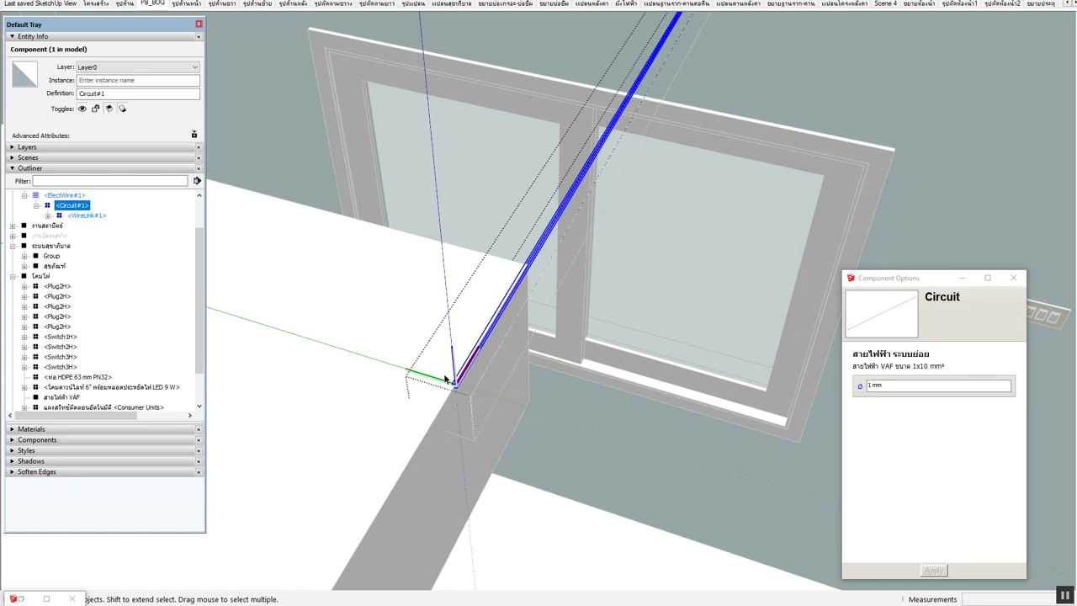
Rename the Circuit#1 definition to 'โคมไฟ' in Entity Info
mouse_move(450, 387)
middle_down()
mouse_move(448, 436)
mouse_move(446, 360)
mouse_move(511, 315)
middle_up()
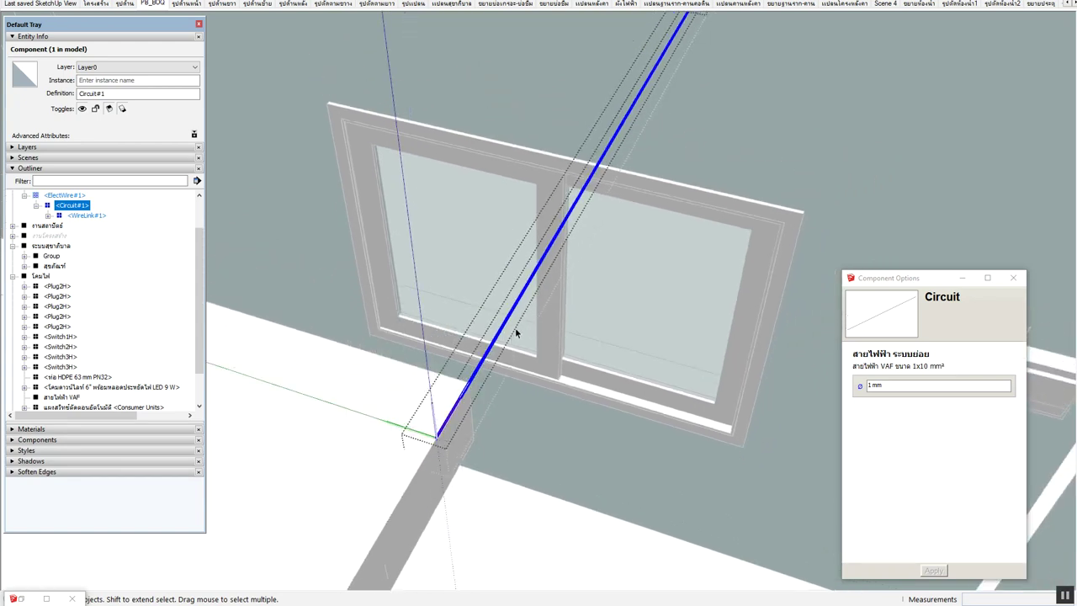
middle_drag(475, 404, 424, 425)
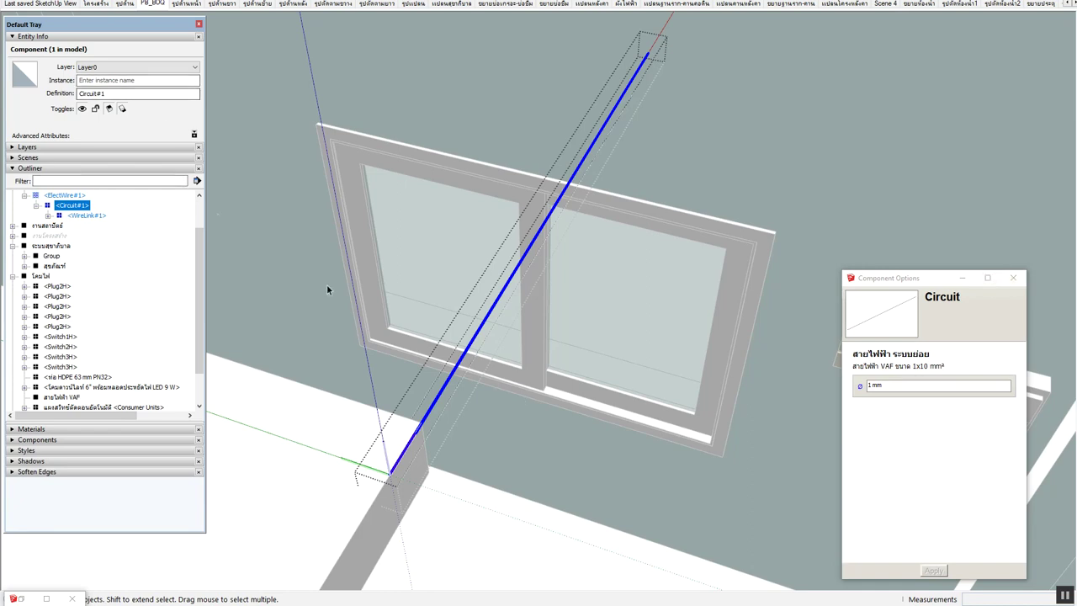
drag(124, 94, 74, 98)
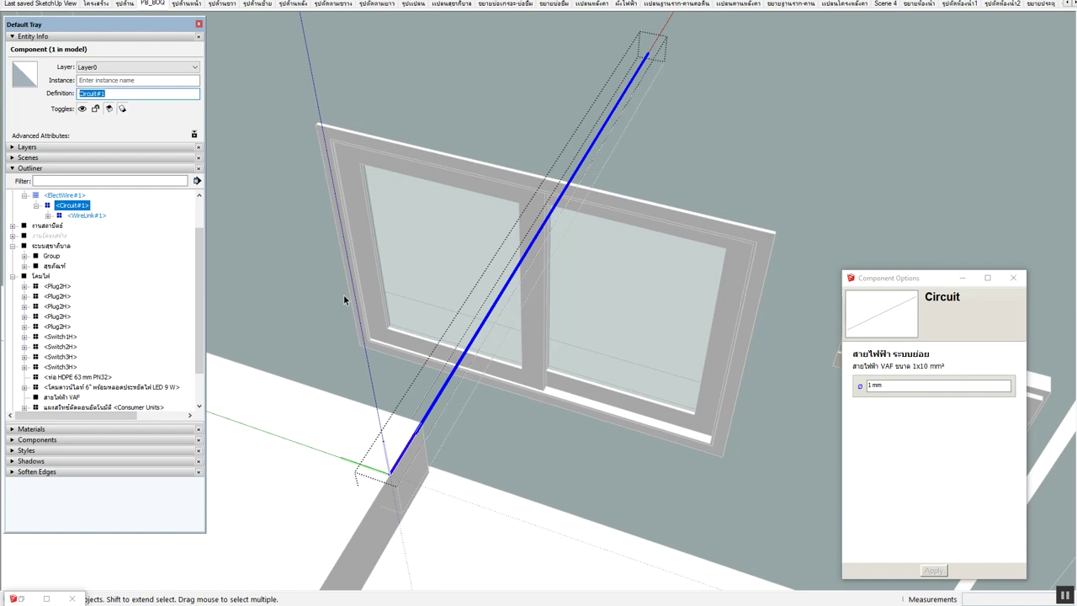
text(ป)
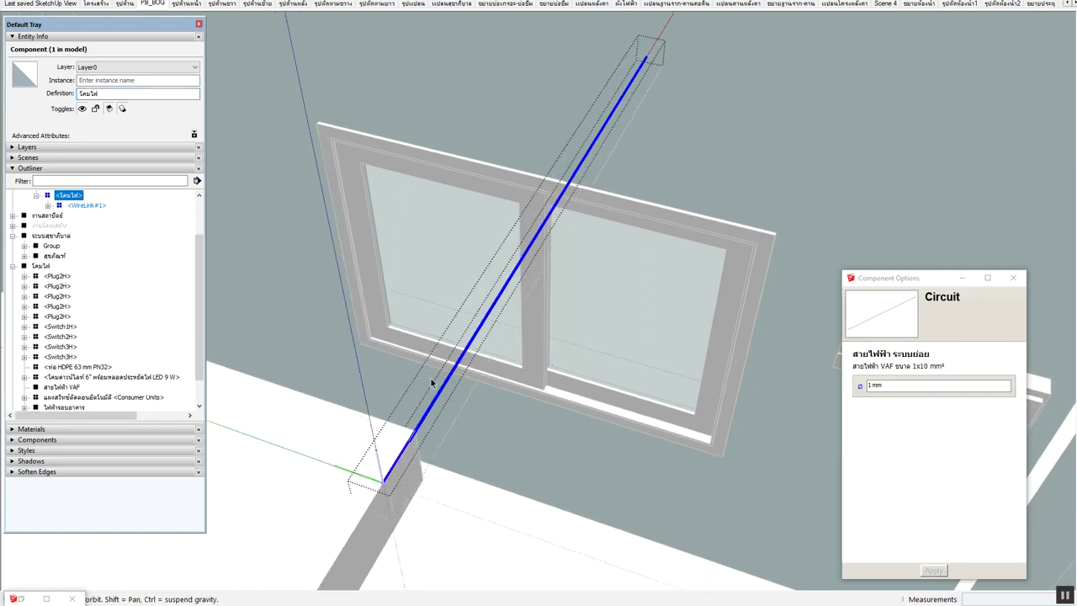
Move WireLink#1 by its end point onto the top corner of the switch plate
click(88, 206)
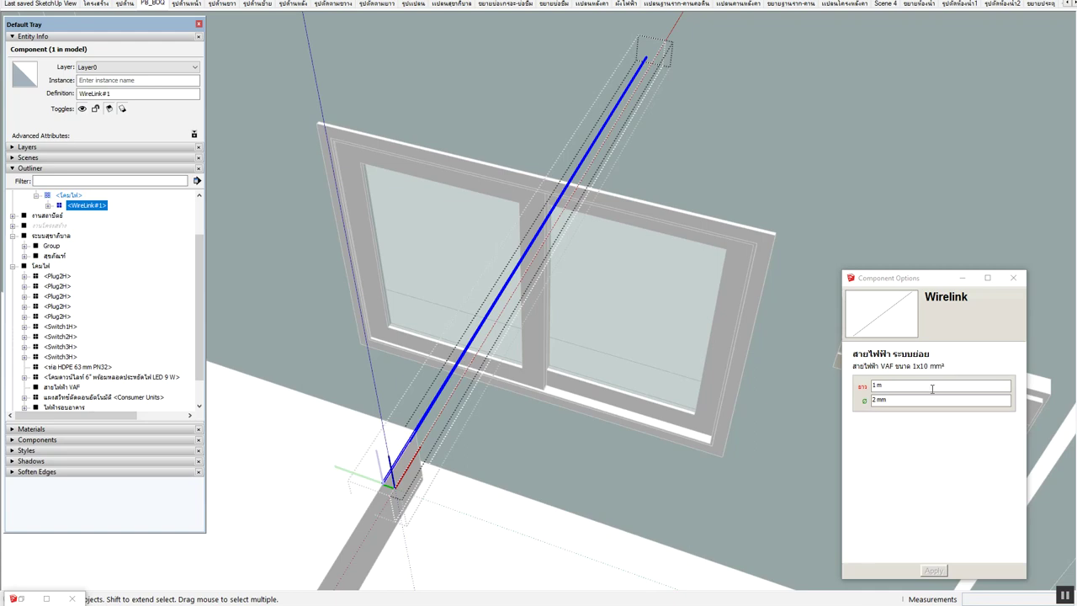
scroll(335, 356, down, 3)
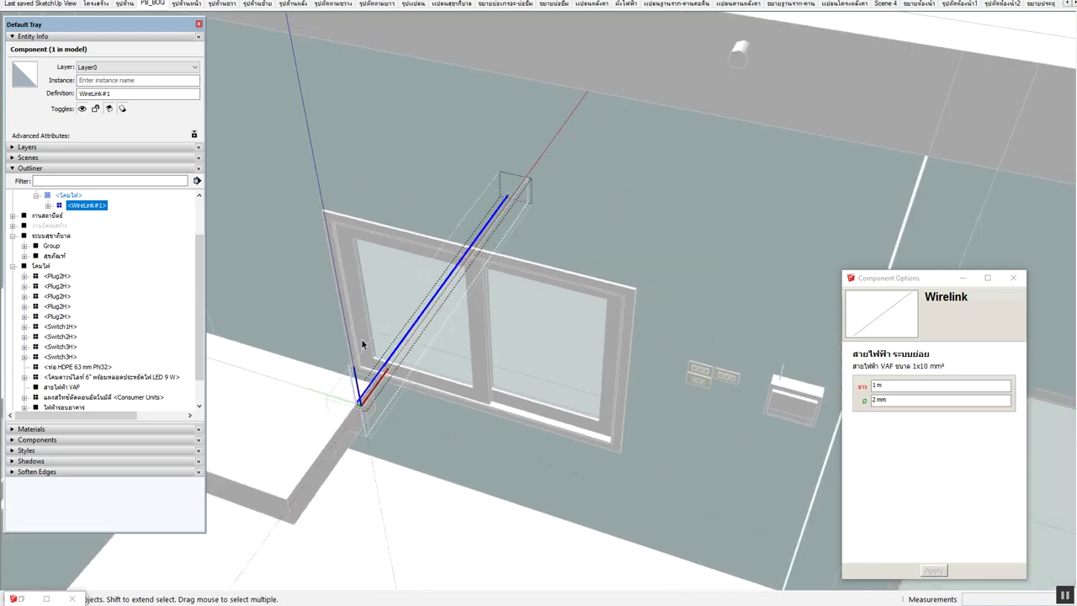
mouse_move(364, 360)
middle_down()
mouse_move(360, 393)
mouse_move(435, 330)
middle_up()
key(m)
click(473, 272)
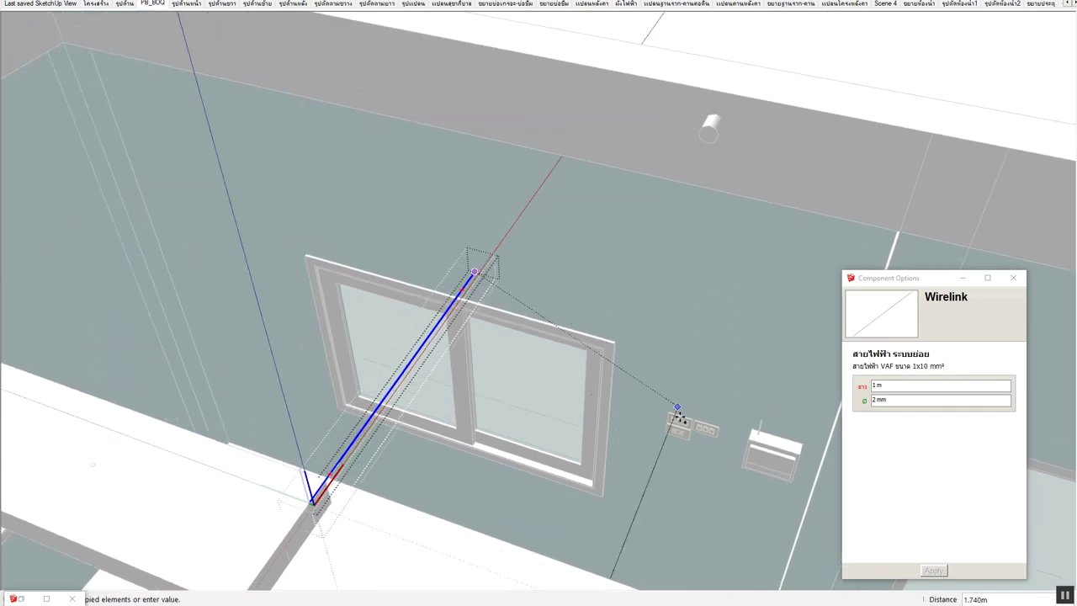
scroll(681, 413, up, 2)
scroll(677, 429, up, 2)
scroll(661, 425, up, 1)
scroll(598, 427, up, 1)
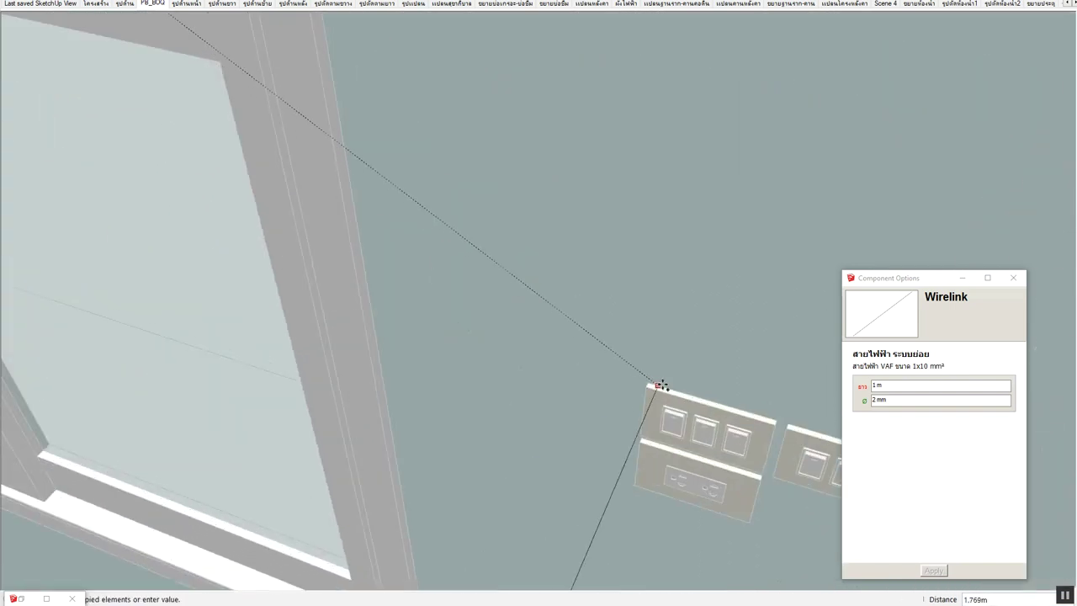
scroll(656, 385, up, 1)
shift+middle_drag(694, 400, 605, 360)
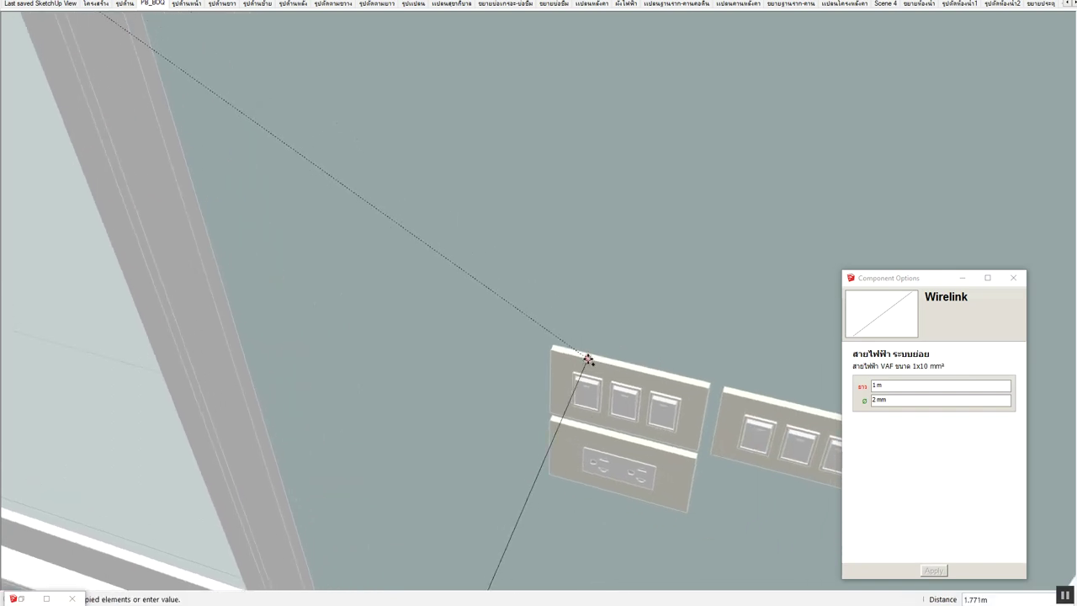
click(594, 360)
mouse_move(594, 360)
middle_down()
mouse_move(562, 380)
mouse_move(504, 314)
middle_up()
scroll(581, 353, up, 3)
scroll(582, 345, up, 2)
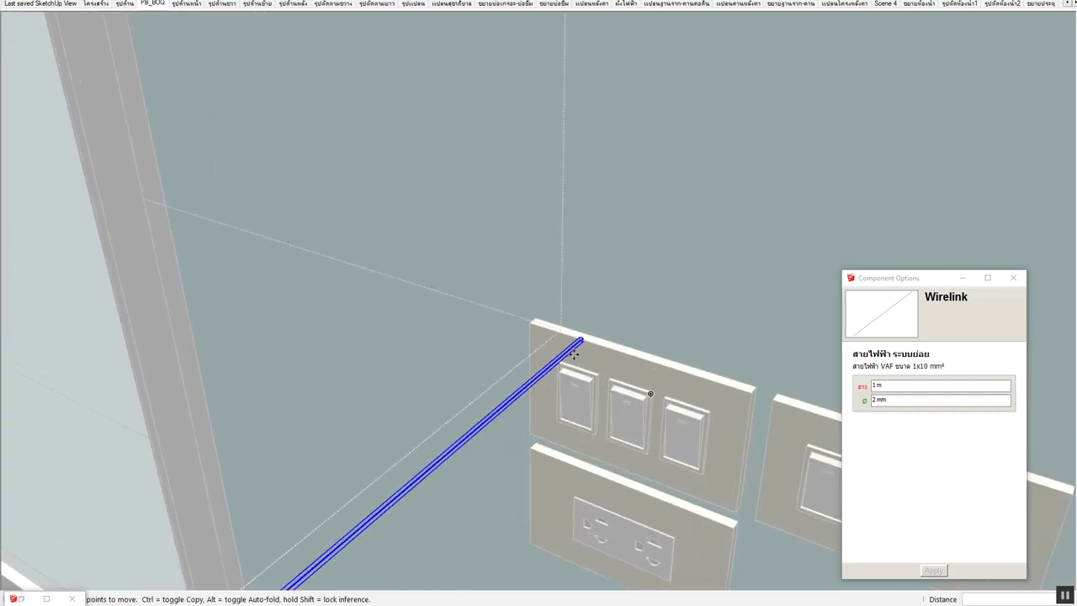
scroll(585, 338, up, 2)
Rotate the wire 90° about its end so it stands upright above the switch plate
key(q)
mouse_move(588, 351)
middle_down()
mouse_move(524, 348)
mouse_move(524, 336)
middle_up()
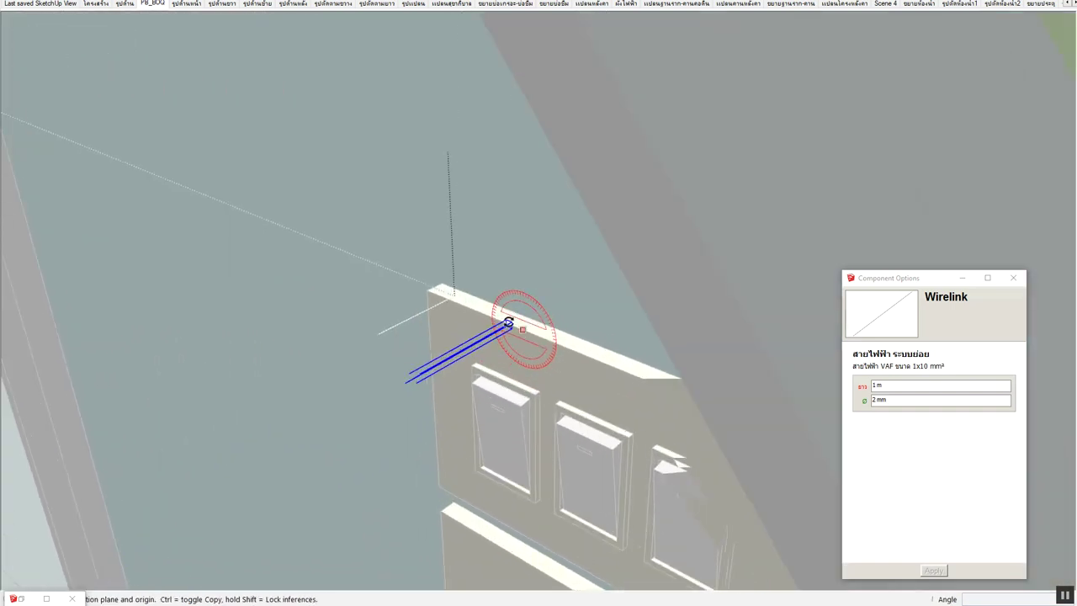
scroll(505, 324, up, 2)
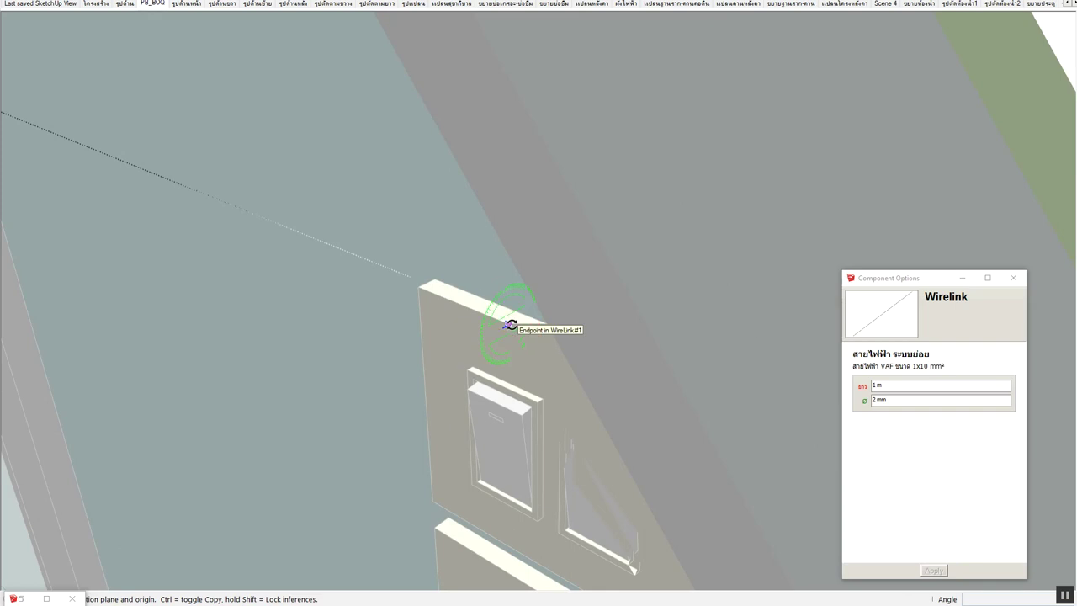
scroll(511, 325, up, 2)
click(510, 324)
click(477, 341)
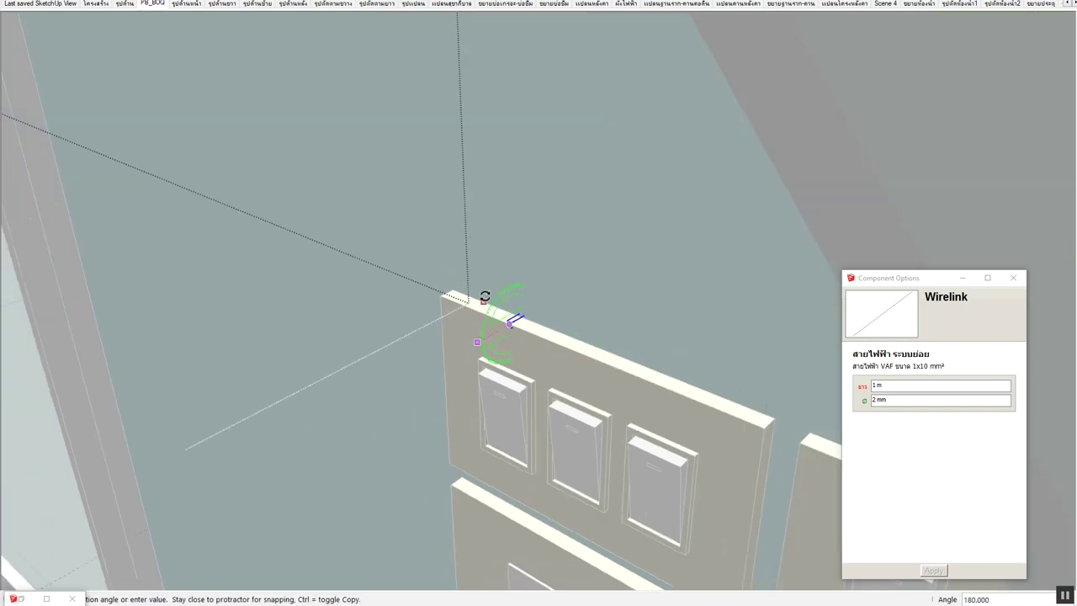
click(506, 263)
key(space)
scroll(516, 329, down, 3)
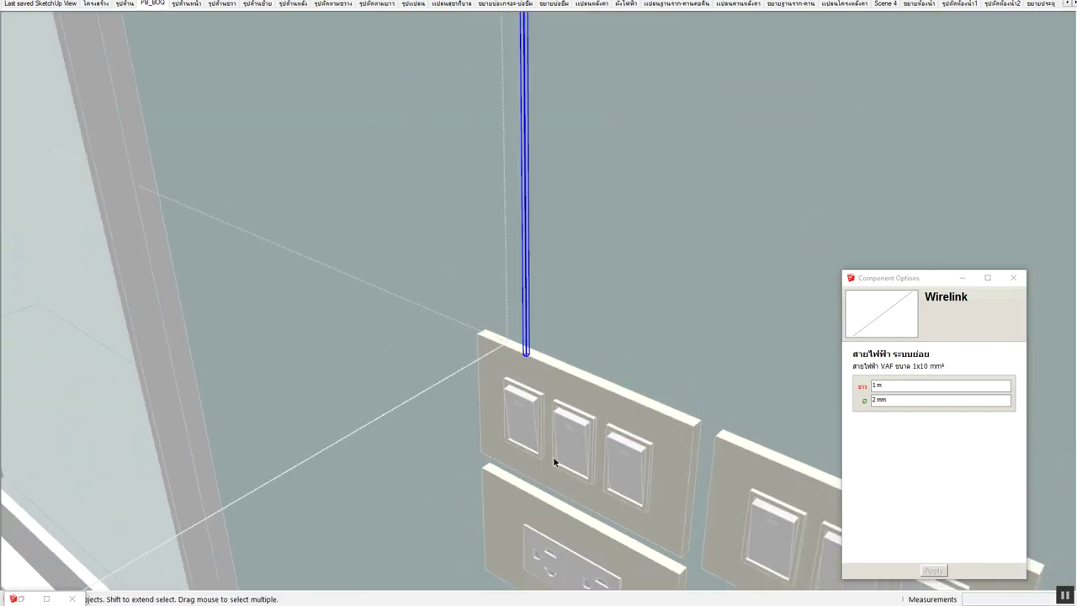
scroll(553, 456, down, 3)
middle_drag(440, 333, 568, 459)
scroll(591, 457, down, 2)
scroll(568, 455, down, 3)
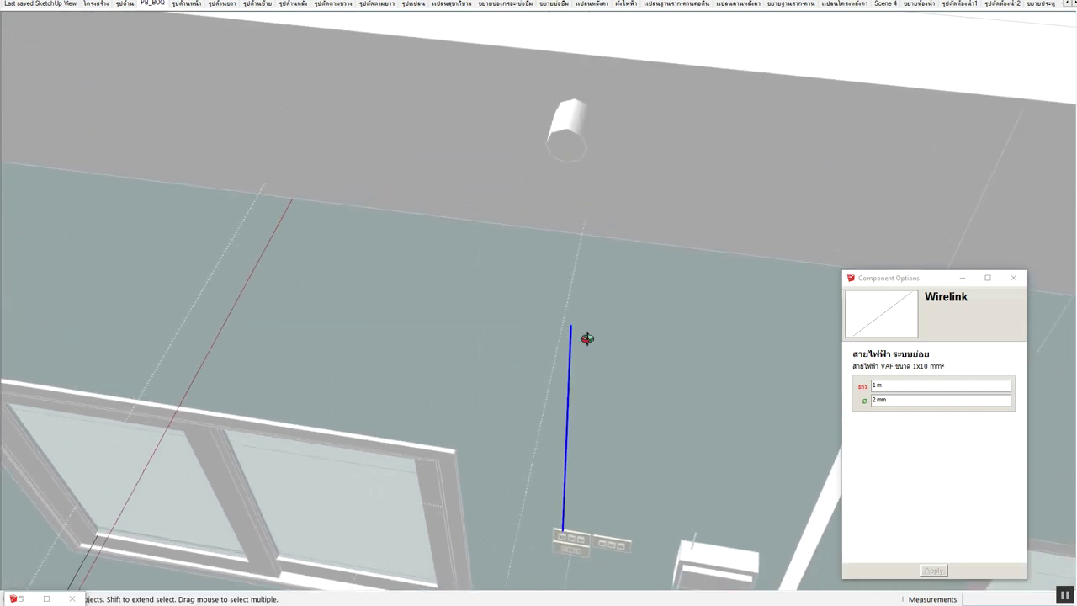
middle_drag(541, 297, 495, 166)
Scale the vertical wire by 1.40 so it reaches the ceiling at 1.4 m
key(s)
drag(547, 273, 546, 103)
scroll(575, 174, down, 3)
key(space)
mouse_move(436, 242)
middle_down()
mouse_move(375, 301)
mouse_move(421, 287)
middle_up()
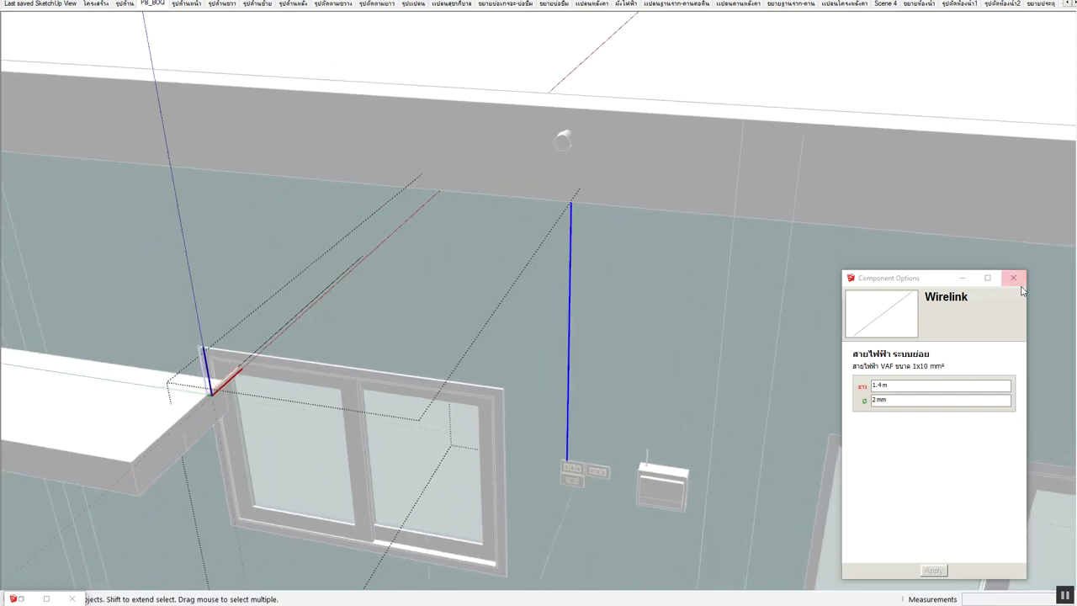
Ctrl-copy the wire line inside the group and scale the copy down to a short piece
click(333, 288)
key(m)
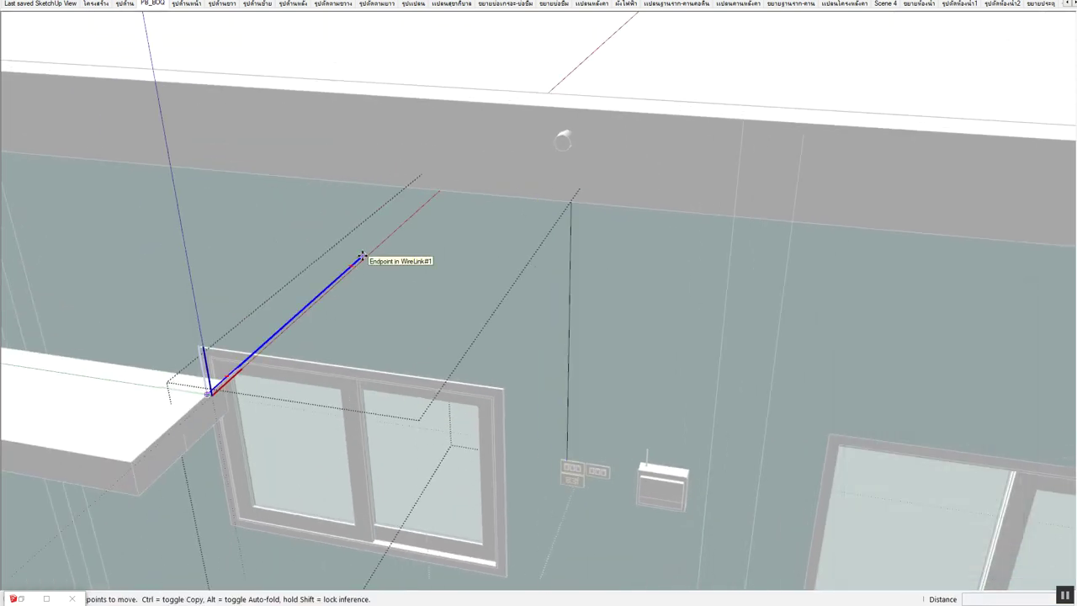
click(360, 260)
key(ctrl)
click(569, 199)
click(571, 199)
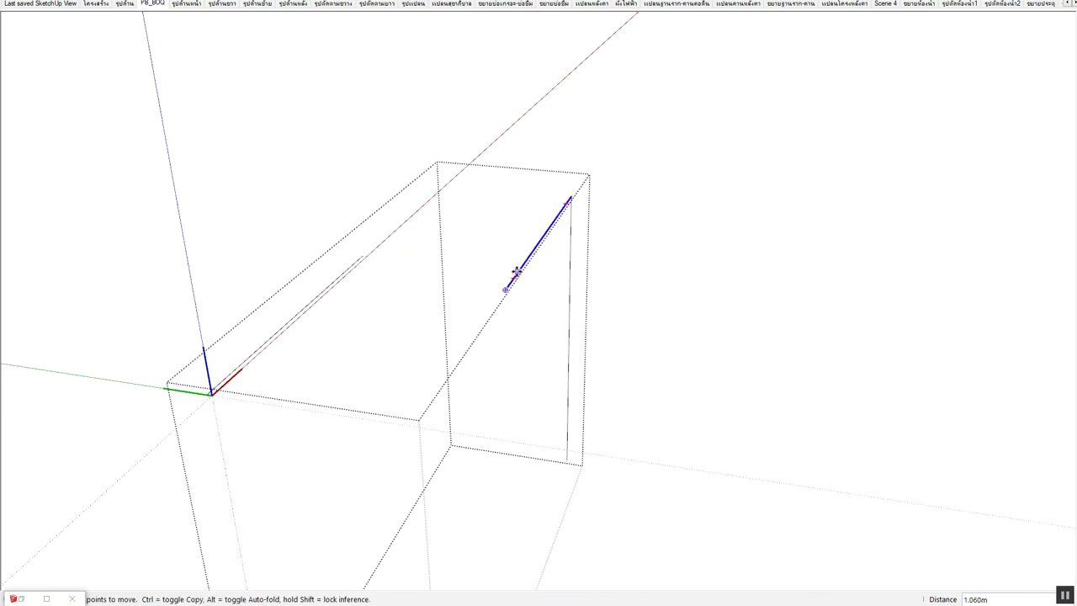
key(s)
drag(507, 290, 558, 199)
scroll(553, 101, up, 2)
scroll(559, 143, up, 2)
scroll(556, 145, up, 2)
key(space)
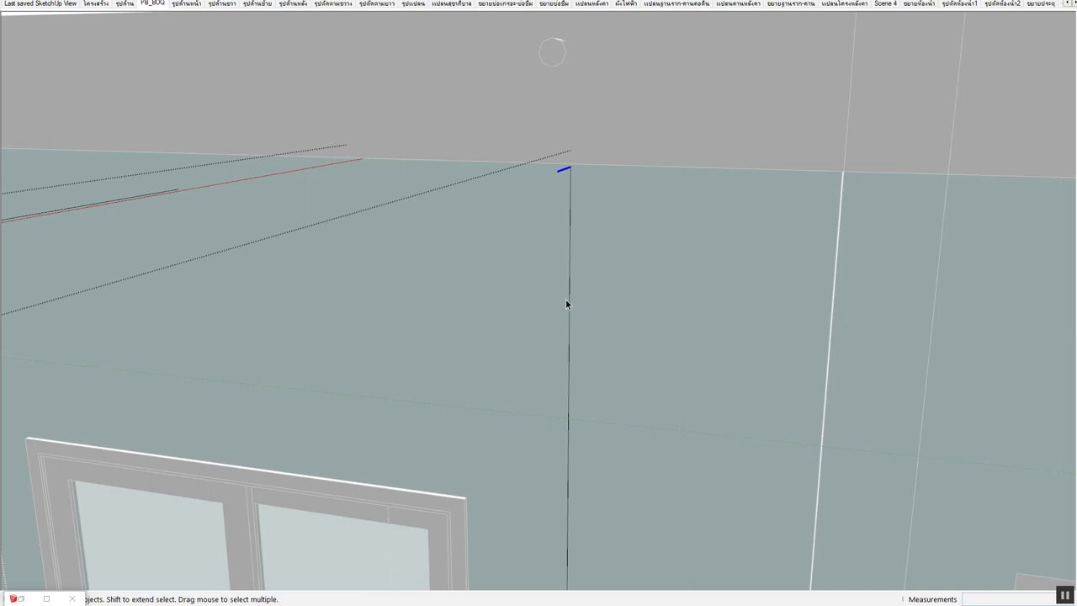
Move the short piece up near the ceiling and shrink it further
click(569, 306)
scroll(584, 420, down, 3)
scroll(569, 377, down, 3)
key(m)
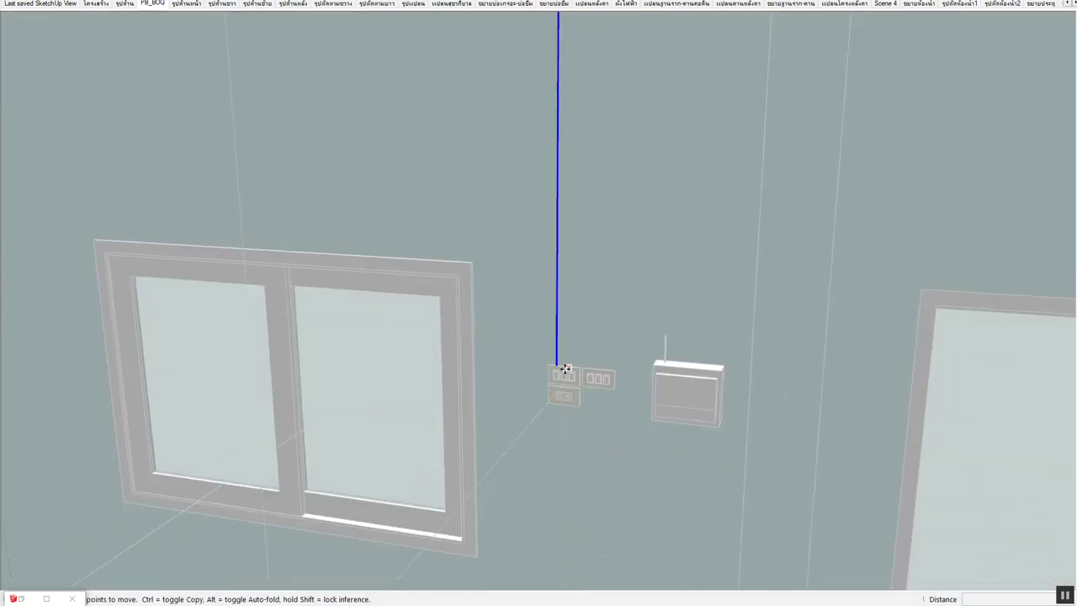
click(557, 369)
shift+middle_drag(539, 233, 563, 462)
scroll(572, 253, up, 2)
click(582, 240)
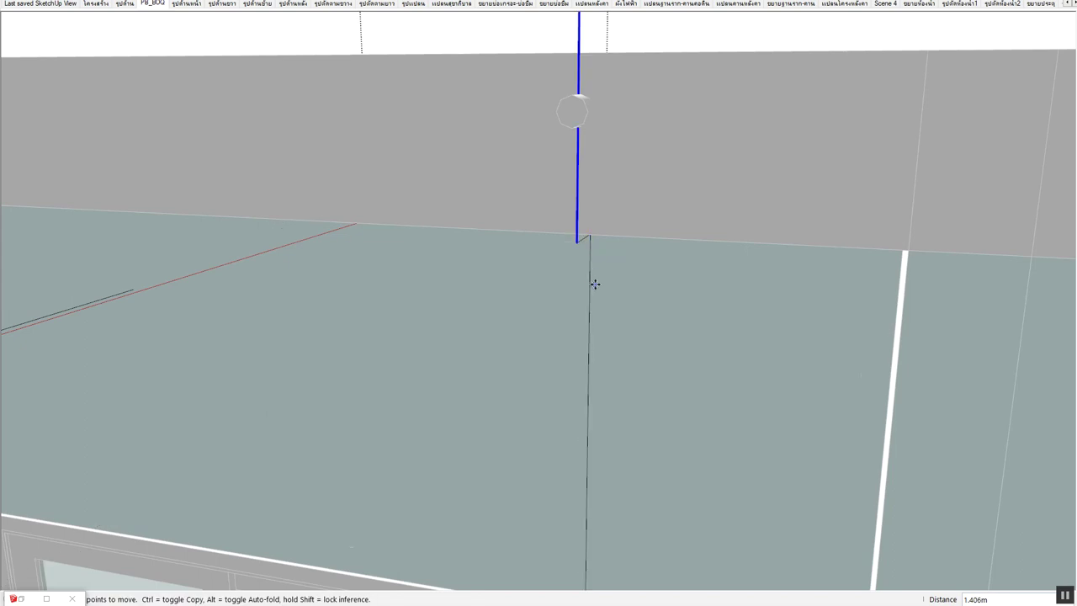
shift+middle_drag(591, 284, 565, 200)
scroll(564, 201, down, 2)
scroll(543, 355, down, 3)
key(s)
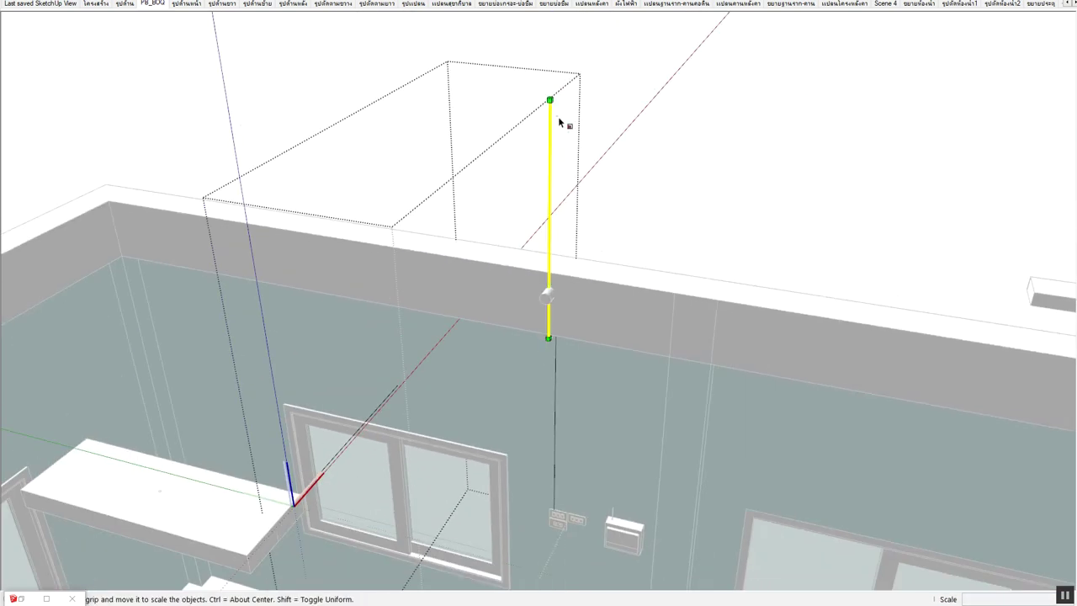
drag(551, 99, 548, 290)
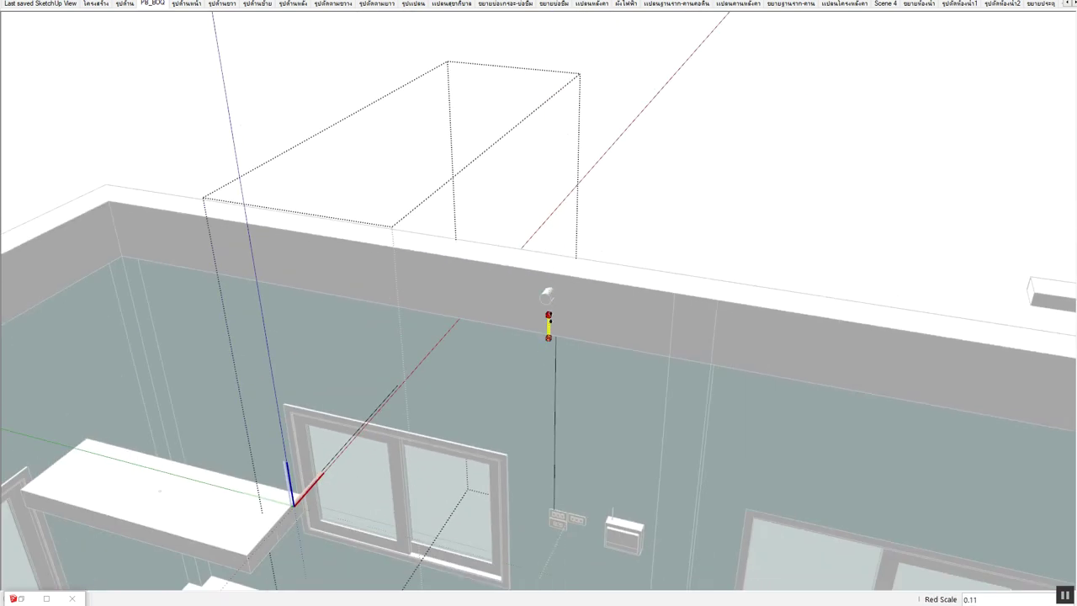
scroll(548, 328, up, 2)
scroll(547, 331, up, 2)
key(space)
Snap the short piece onto the wire's top end and rotate it 90° horizontal about the red axis
key(m)
click(556, 353)
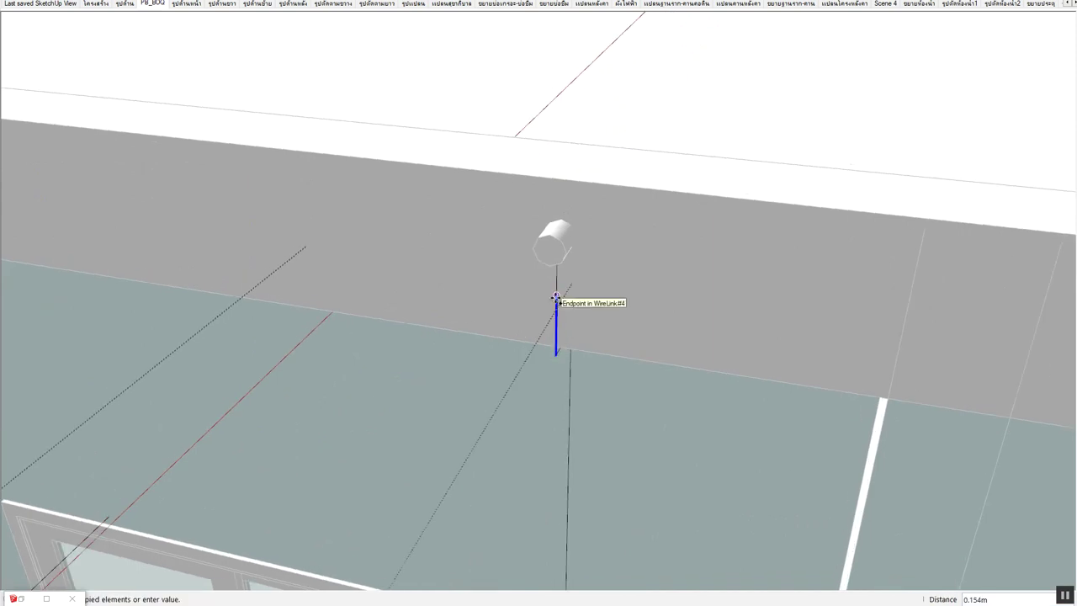
click(556, 296)
key(q)
key(Left)
key(Right)
click(556, 296)
click(556, 234)
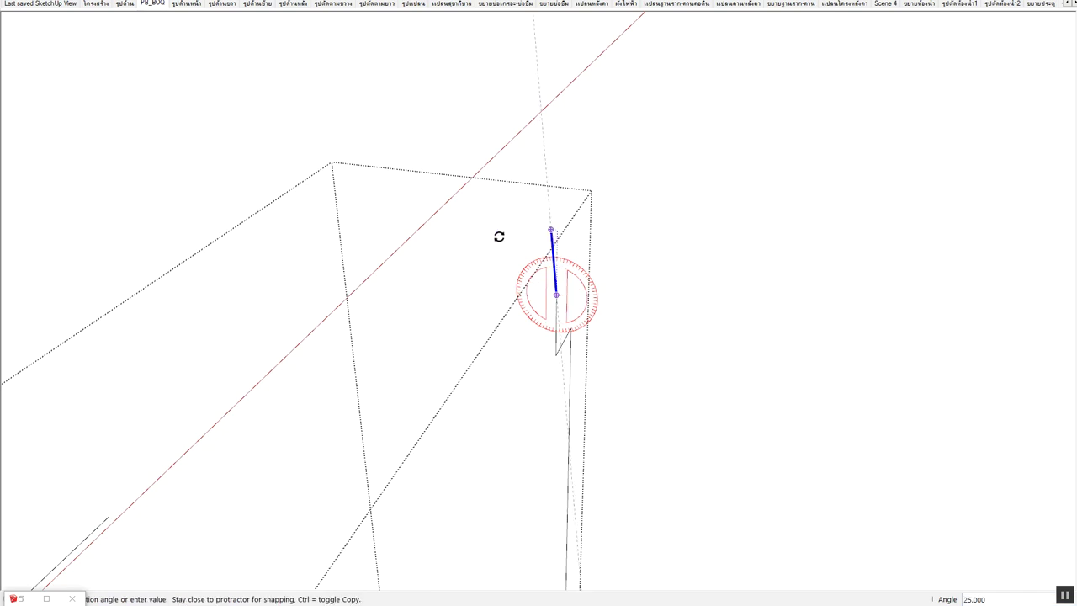
click(457, 280)
key(s)
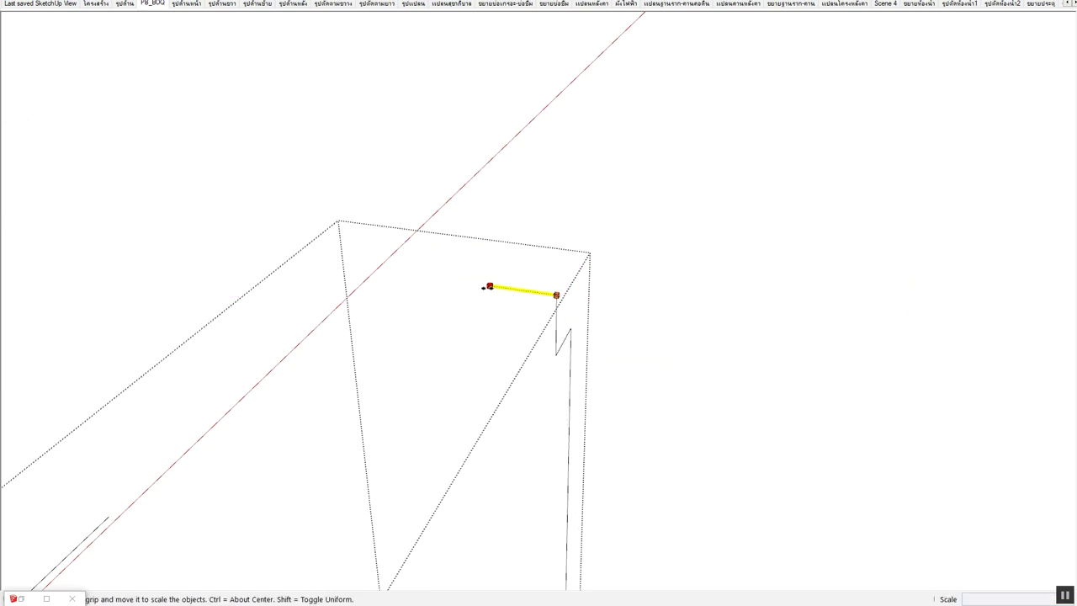
scroll(540, 221, up, 3)
scroll(540, 222, down, 2)
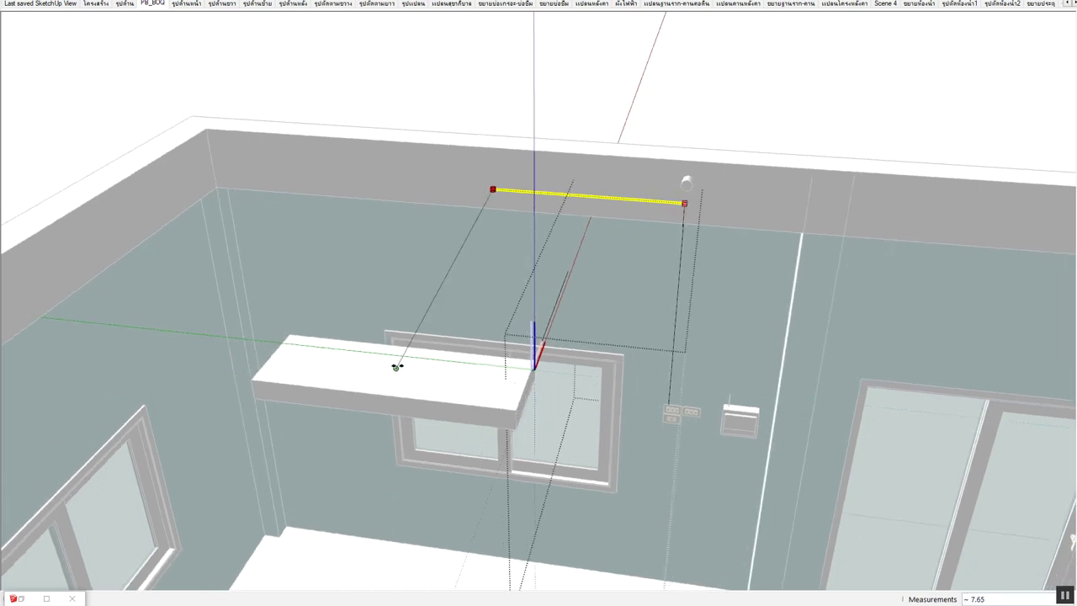
Stretch the horizontal wire along the top of the wall, then open the wire group for editing
drag(403, 370, 418, 361)
key(space)
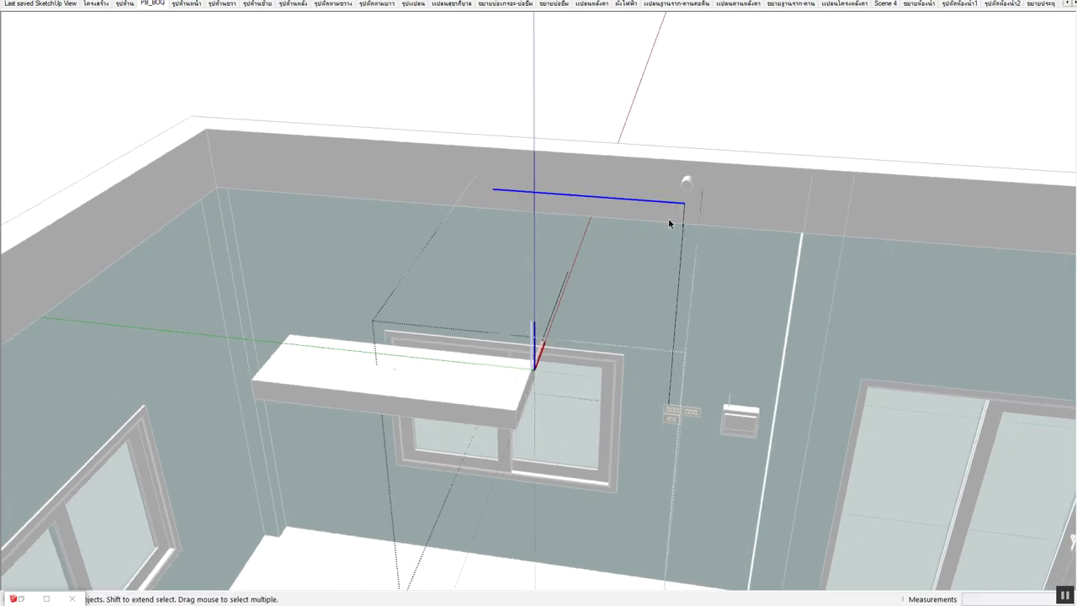
double_click(694, 230)
middle_drag(680, 230, 589, 270)
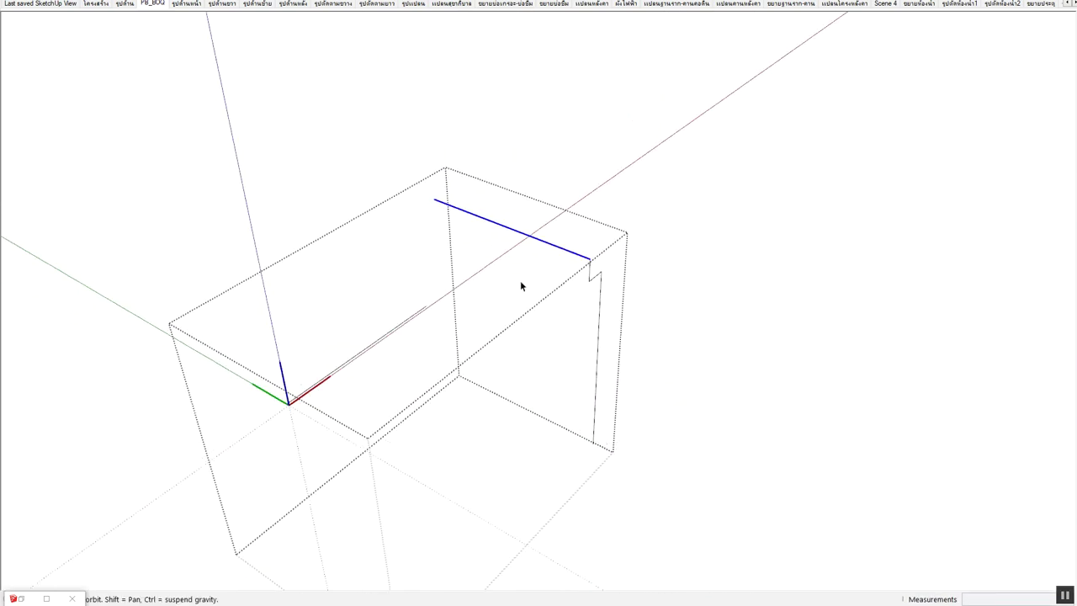
Select the short vertical corner edge and Ctrl-copy it to a new spot
key(m)
key(space)
click(588, 273)
key(m)
key(space)
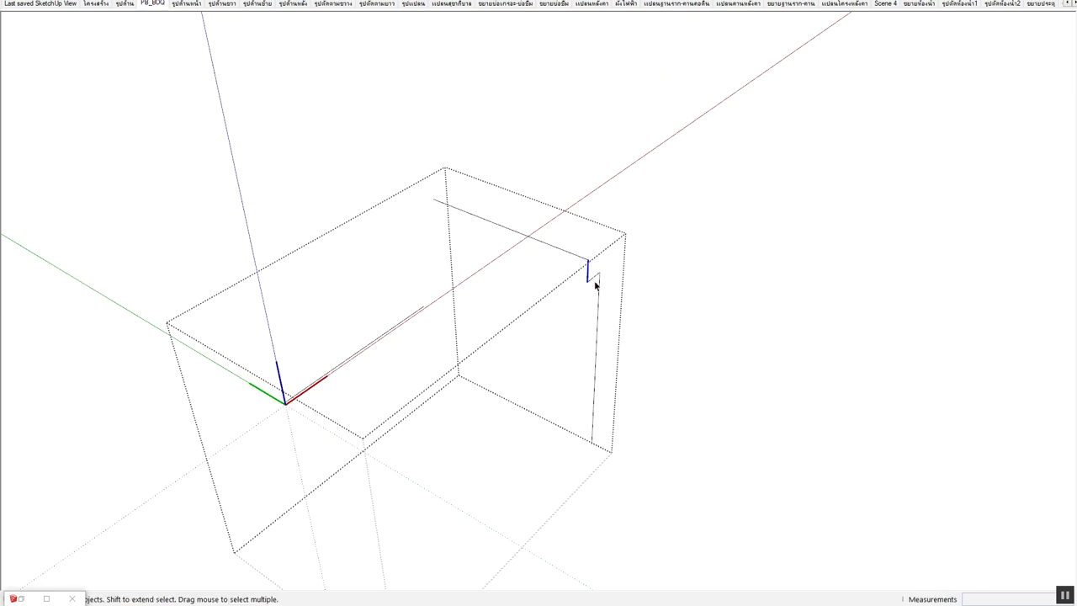
key(m)
key(ctrl)
click(599, 273)
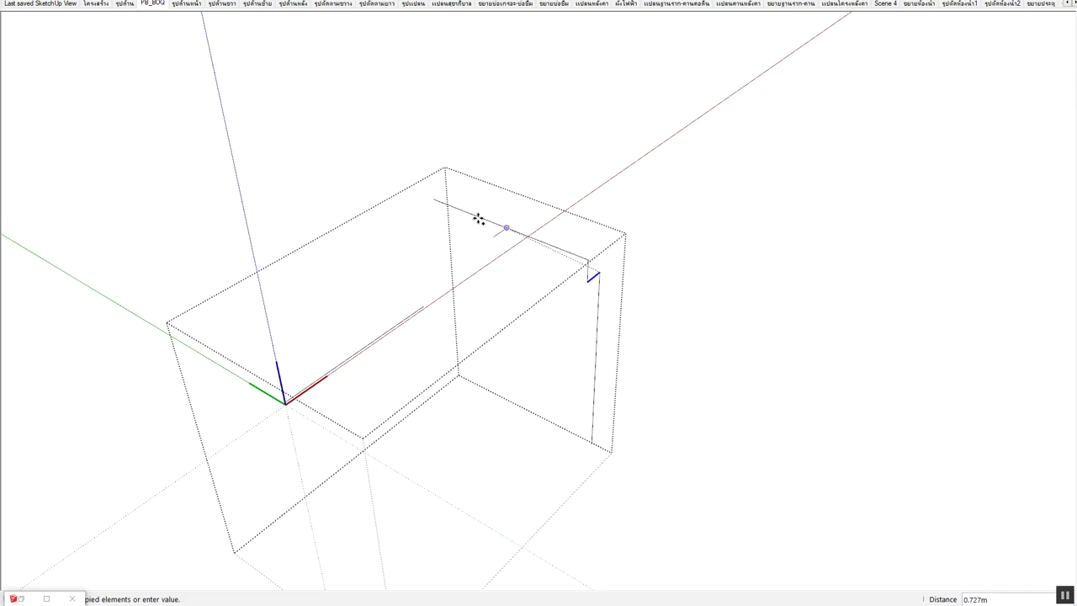
click(434, 200)
Stretch the copied wire edge with Scale, then clear the selection
key(s)
click(432, 199)
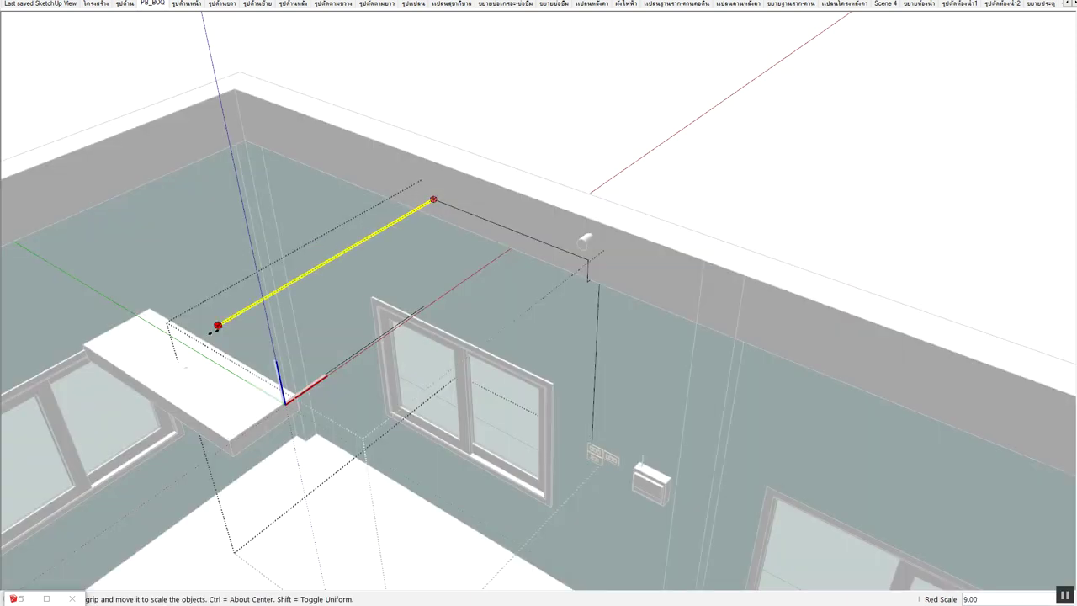
click(185, 365)
key(space)
middle_drag(195, 356, 229, 338)
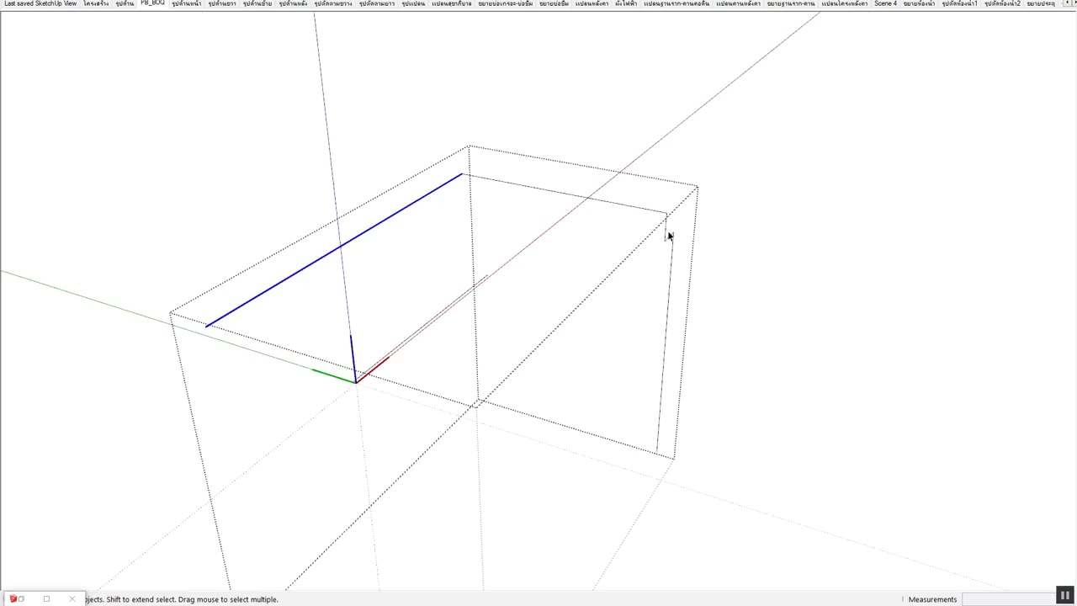
click(665, 233)
Copy the short corner edge about 2.2 m to the far end of the ceiling run
key(q)
key(m)
ctrl+click(666, 215)
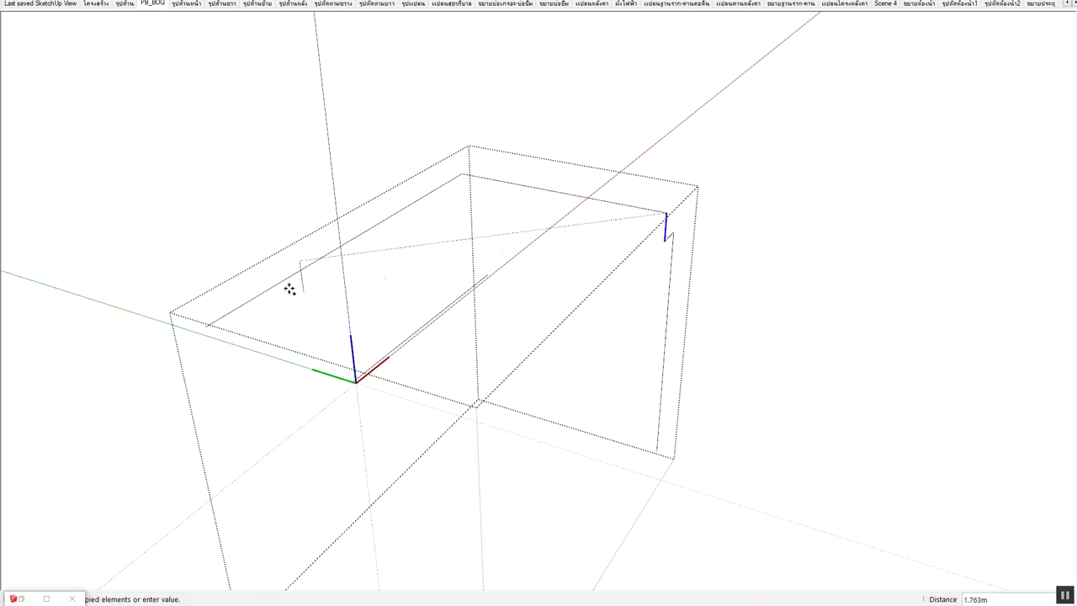
click(212, 324)
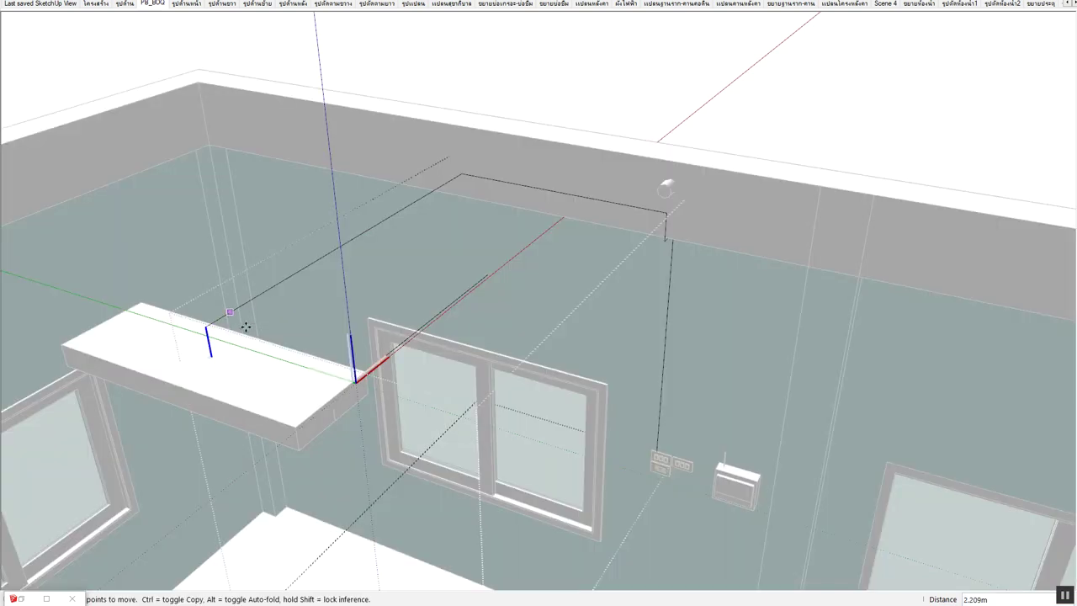
Lower the viewing angle and bring up the Default Tray with Entity Info and Outliner
middle_drag(620, 344, 345, 258)
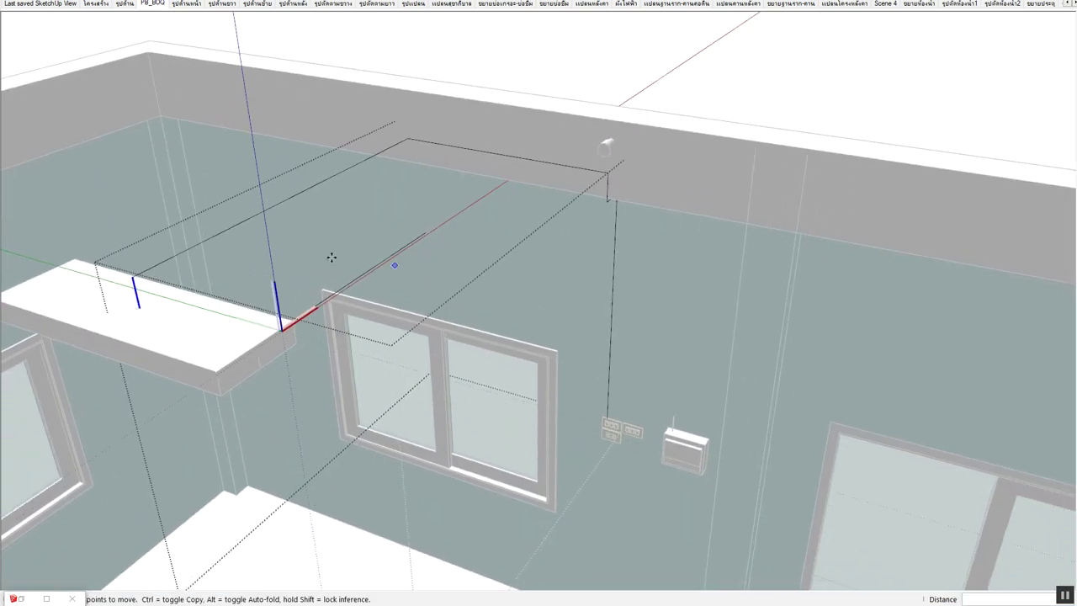
mouse_move(260, 226)
middle_down()
mouse_move(457, 277)
mouse_move(428, 272)
middle_up()
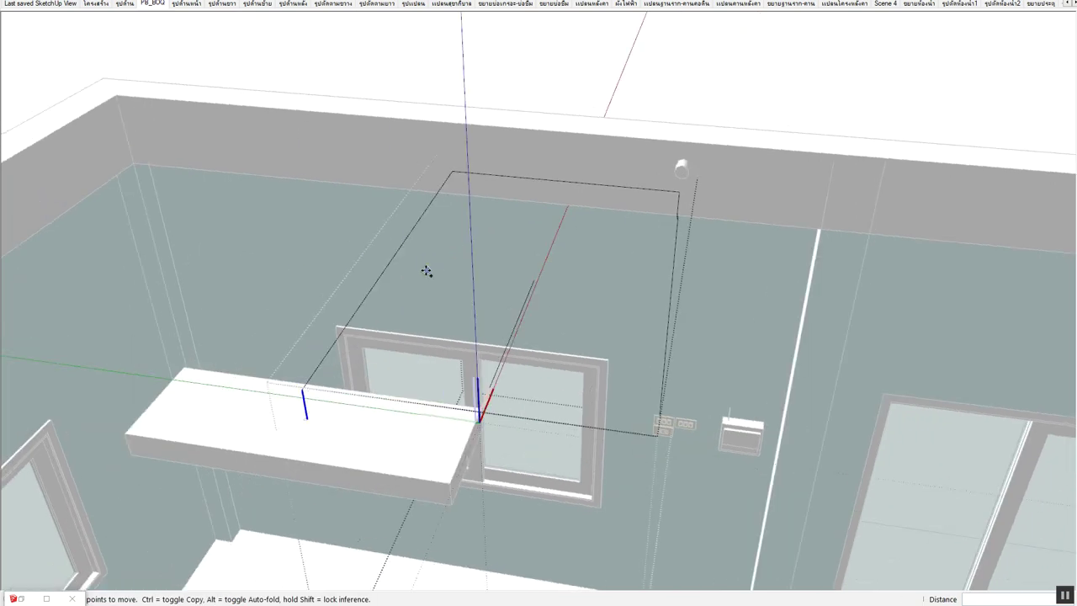
key(ctrl+shift+t)
scroll(235, 271, up, 1)
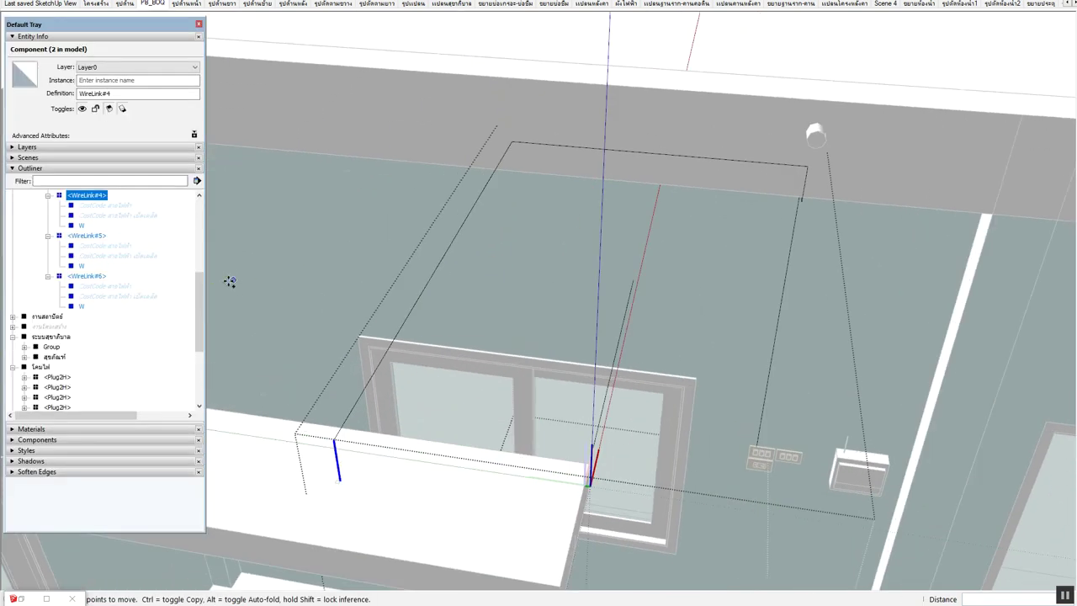
Select the whole โคมไฟ wire group in the Outliner
drag(200, 291, 200, 223)
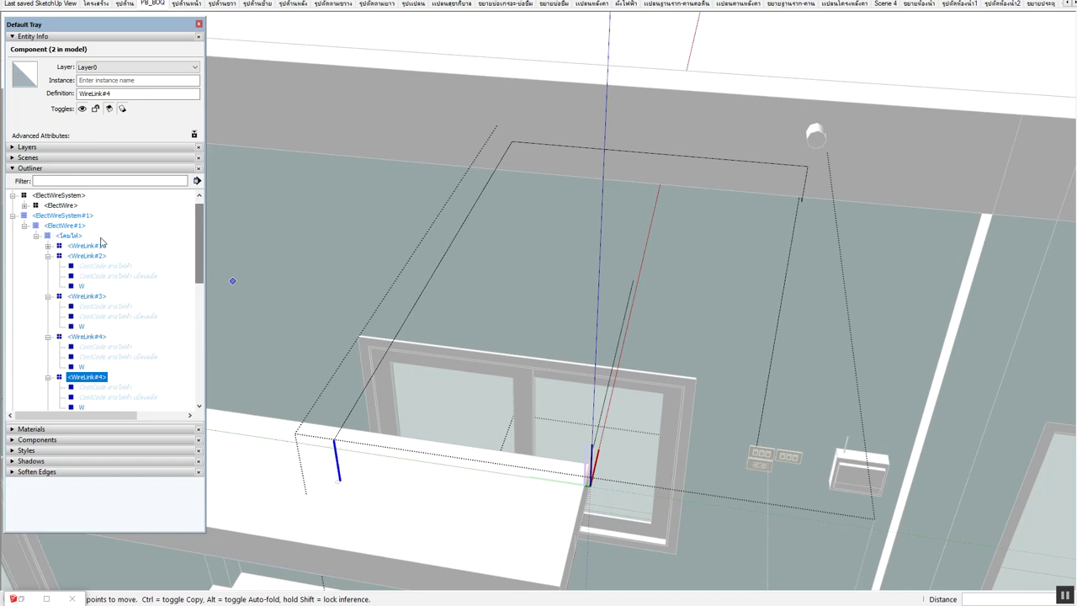
click(84, 256)
click(48, 256)
click(59, 237)
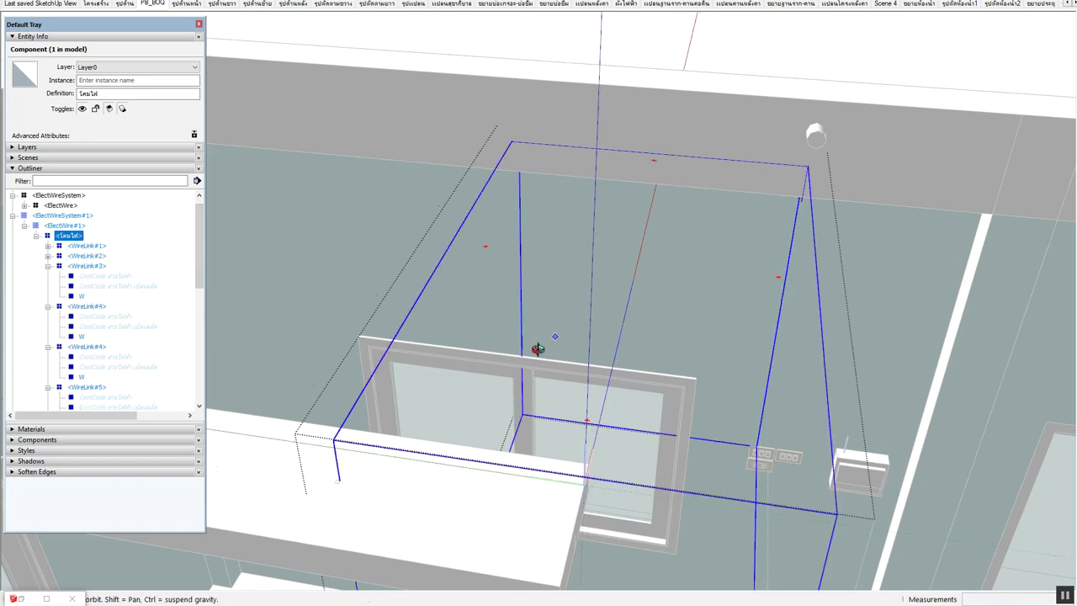
Ctrl-copy the โคมไฟ group and place the copy 0.157 m from the original
scroll(550, 339, down, 2)
scroll(432, 325, down, 2)
mouse_move(558, 348)
middle_down()
mouse_move(497, 329)
mouse_move(510, 345)
mouse_move(577, 353)
mouse_move(664, 296)
middle_up()
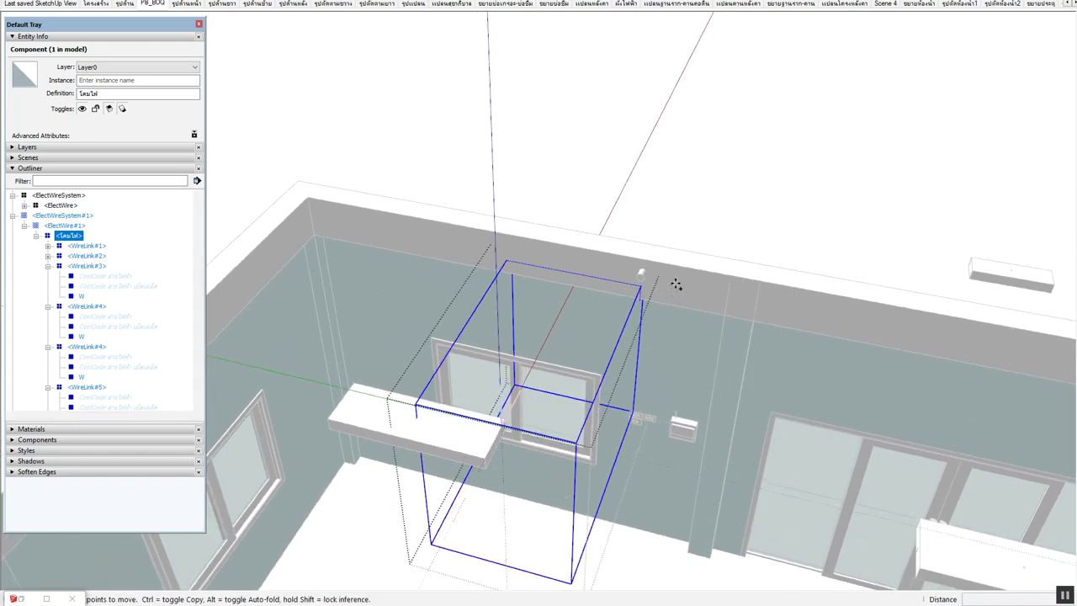
click(677, 287)
key(ctrl)
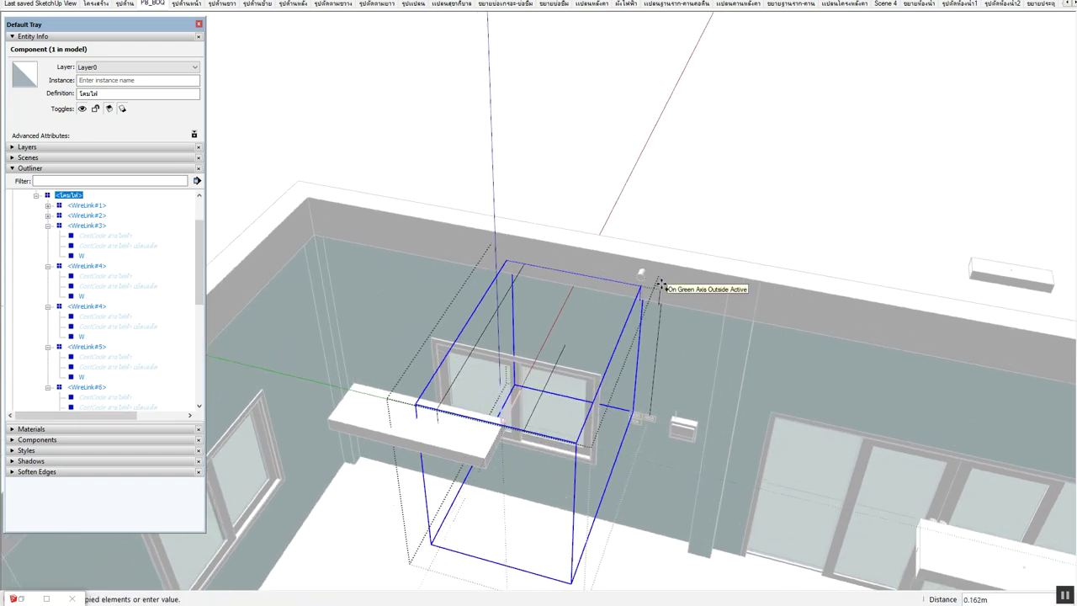
click(659, 287)
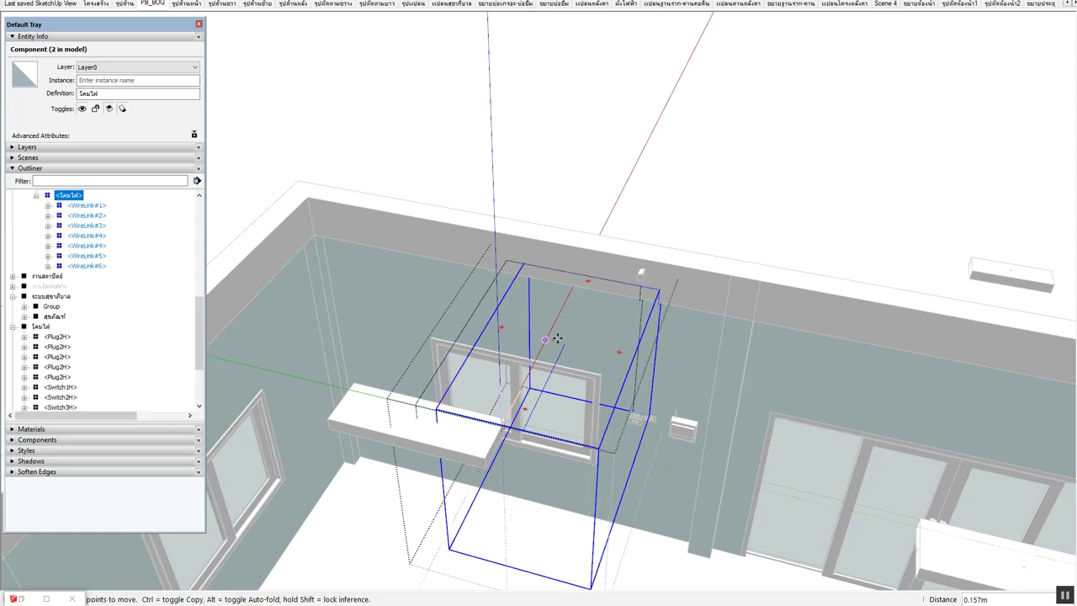
Close the component being edited and collapse the Outliner panel
right_click(630, 357)
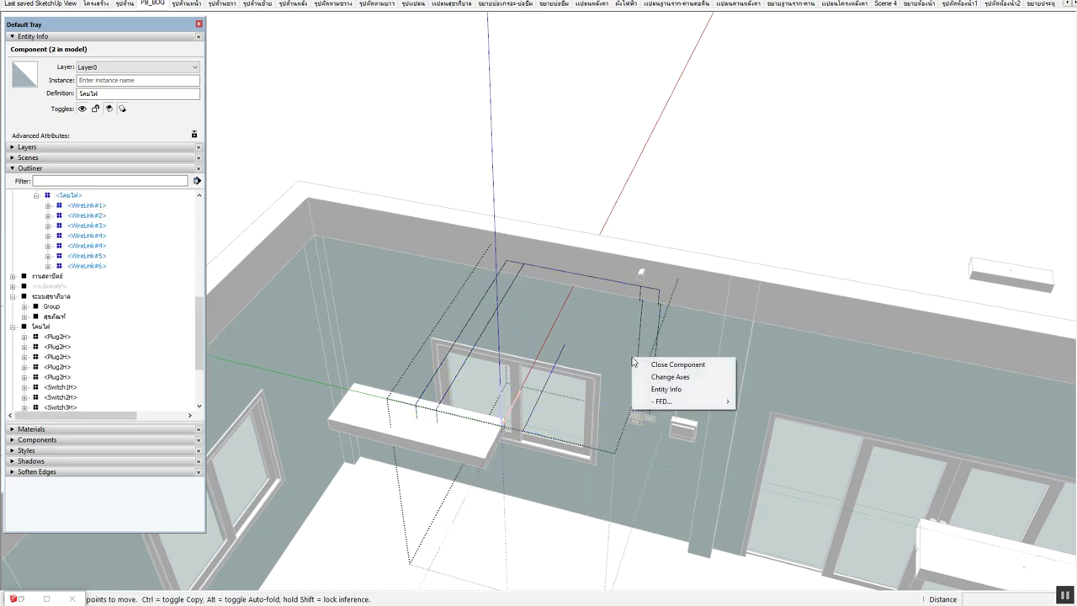
click(663, 304)
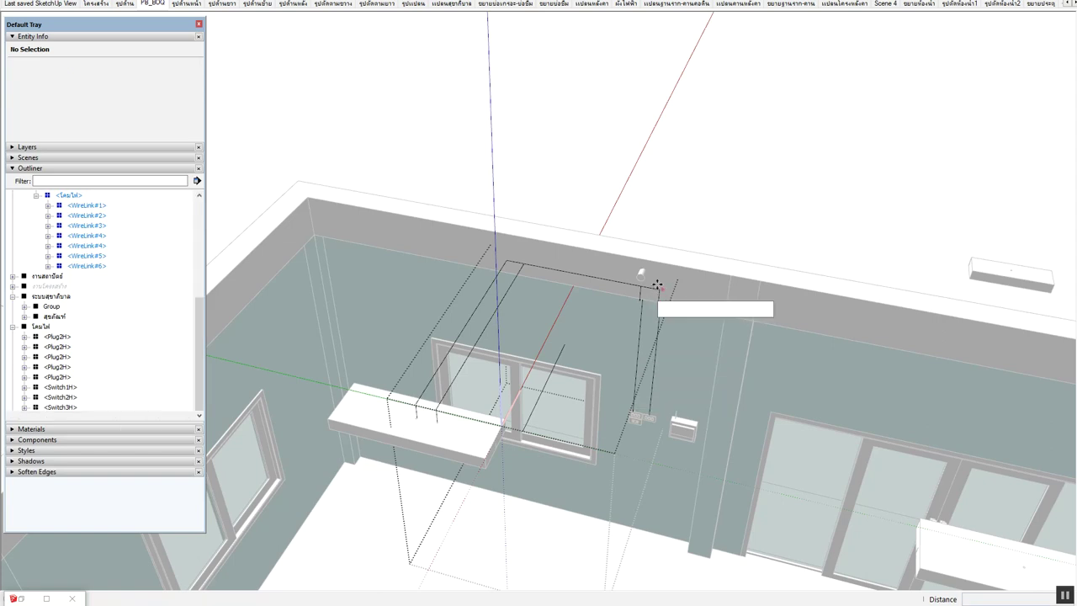
middle_drag(580, 286, 558, 284)
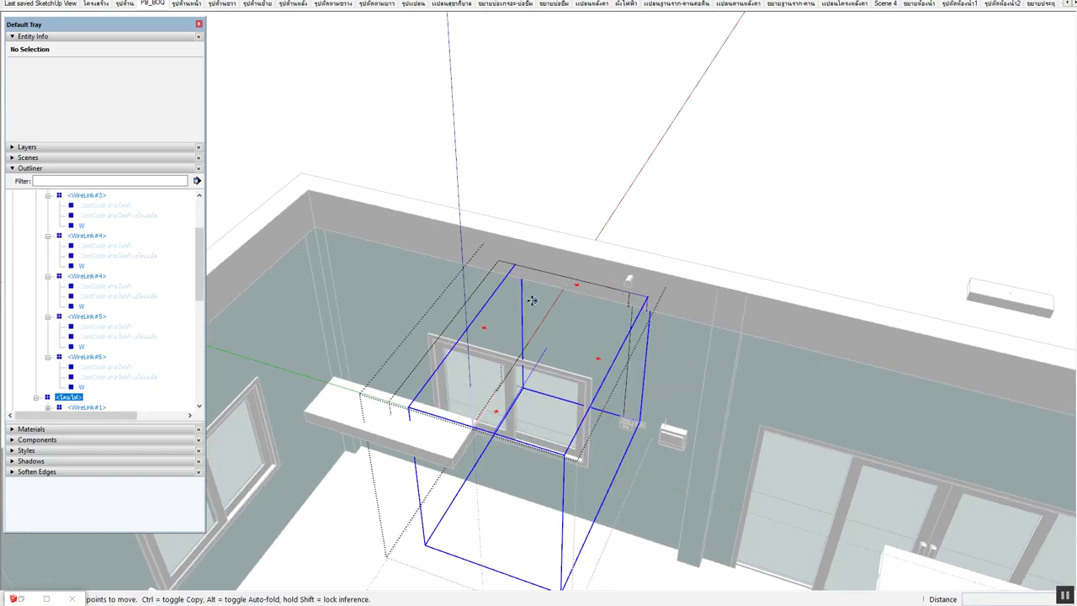
click(156, 168)
middle_drag(721, 344, 661, 345)
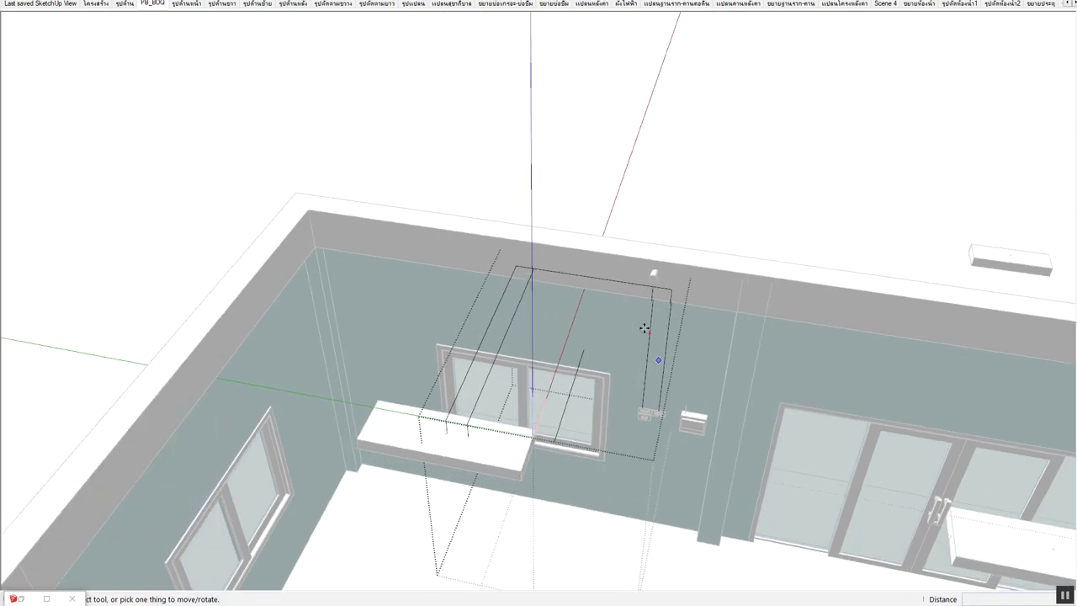
scroll(661, 345, up, 3)
key(space)
Make the copied wire component unique as its own definition, โคมไฟ2
right_click(686, 289)
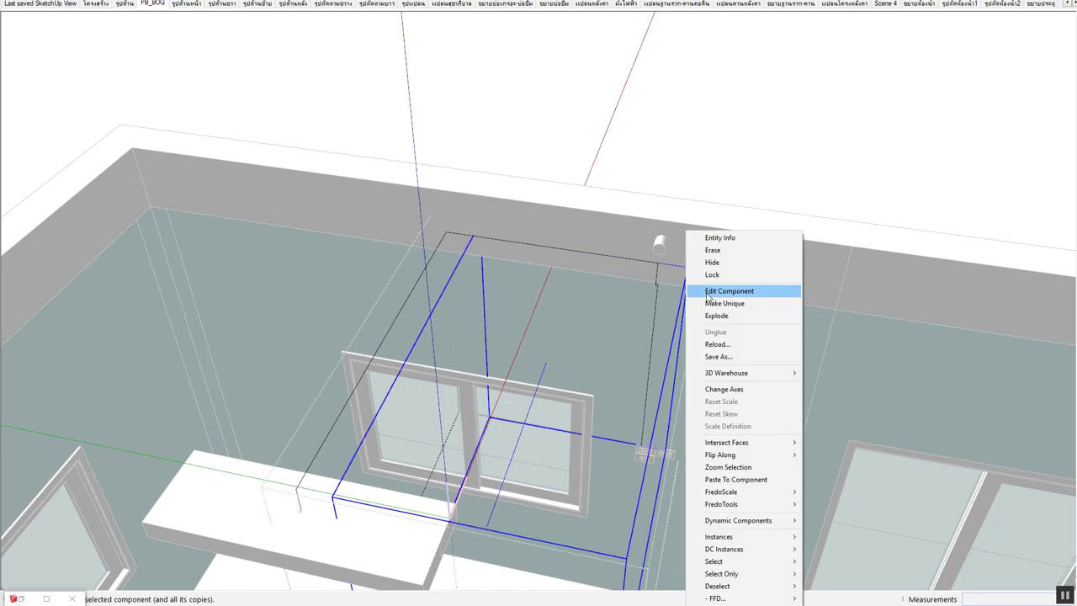
click(723, 303)
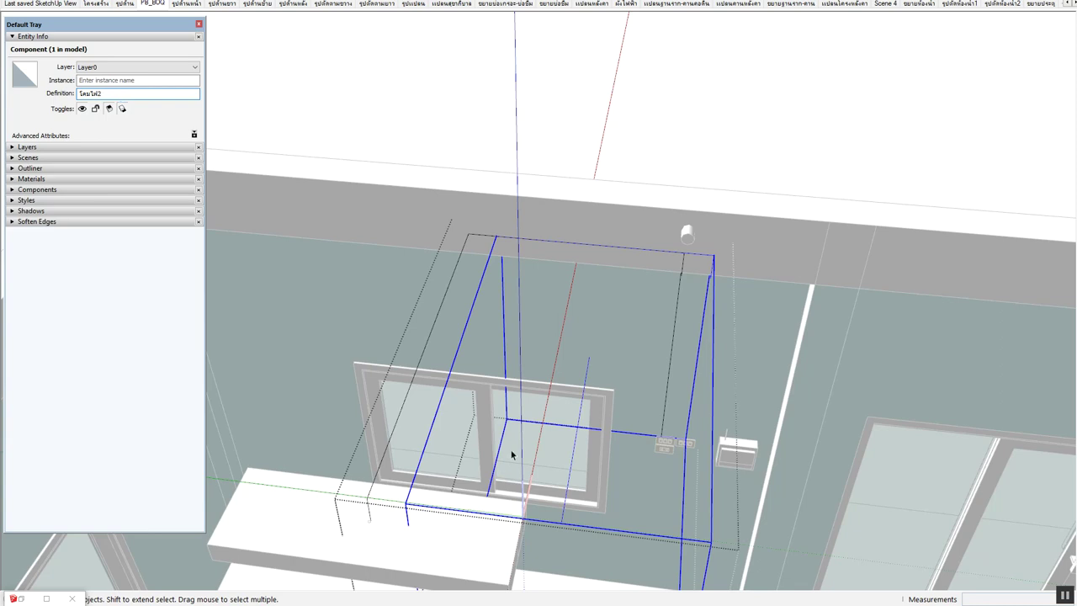
middle_drag(511, 454, 497, 480)
middle_drag(720, 279, 644, 214)
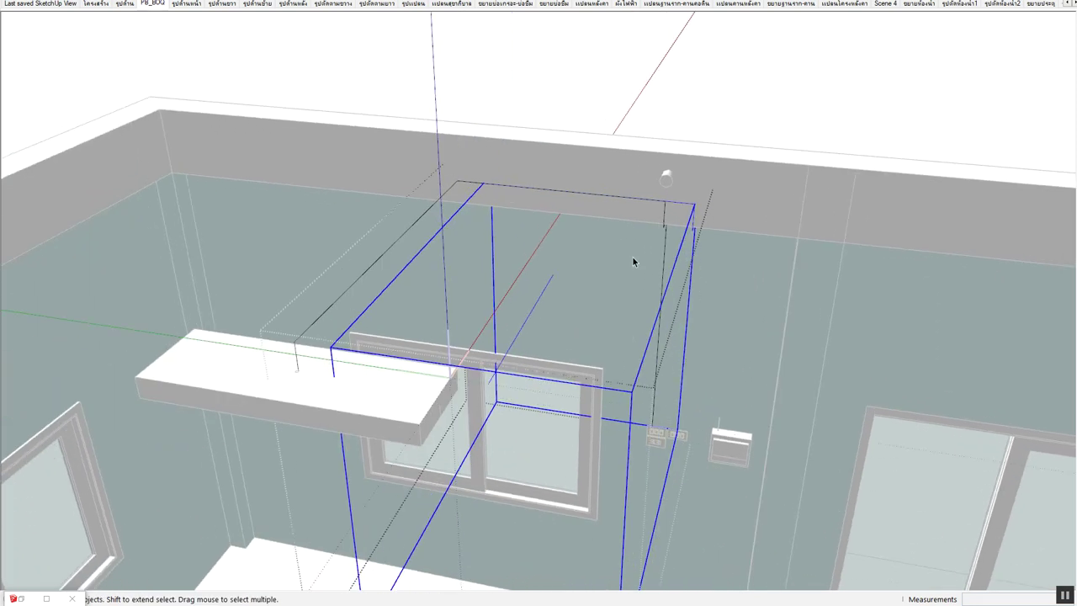
scroll(700, 438, up, 3)
scroll(670, 438, up, 3)
scroll(670, 438, up, 2)
Shift the copied wire about 0.128 m over toward the switch plates
key(m)
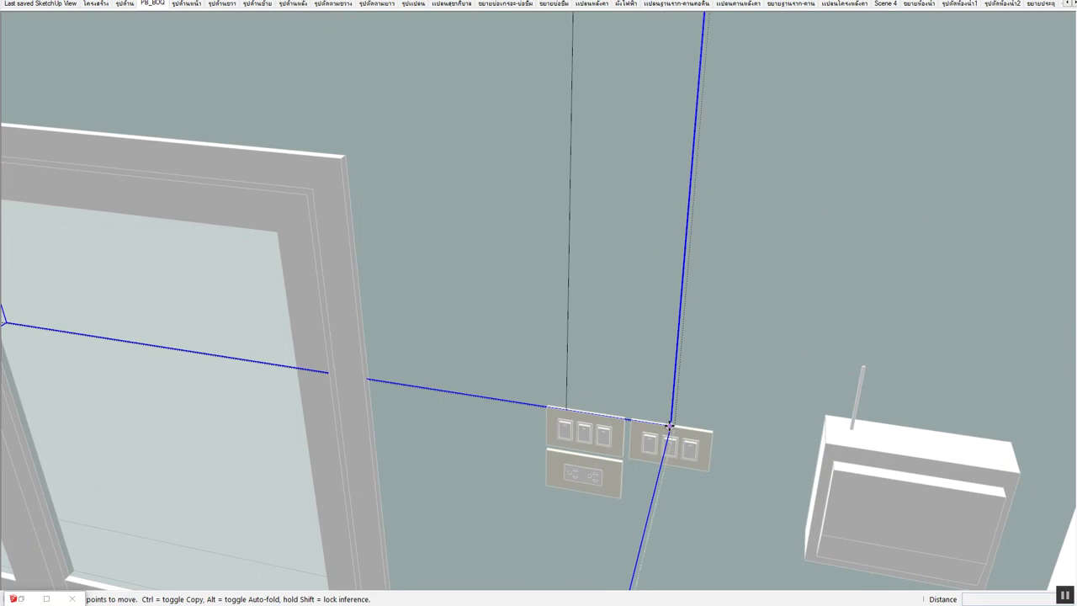
click(620, 417)
scroll(605, 414, up, 2)
scroll(595, 413, up, 1)
scroll(595, 413, down, 3)
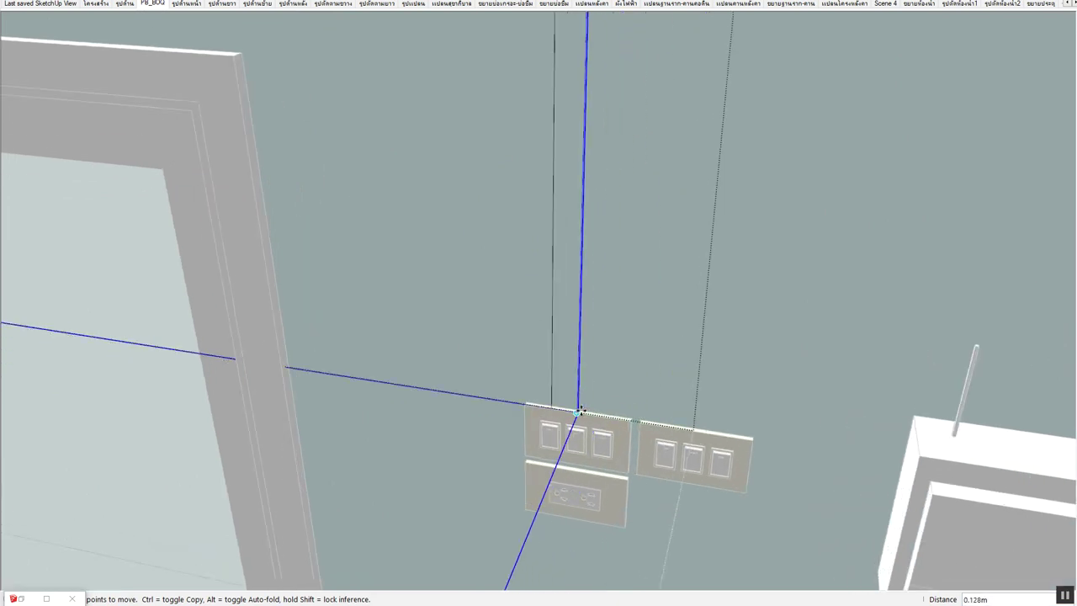
scroll(596, 426, down, 3)
scroll(581, 396, down, 2)
scroll(586, 392, down, 3)
scroll(588, 236, down, 2)
key(Escape)
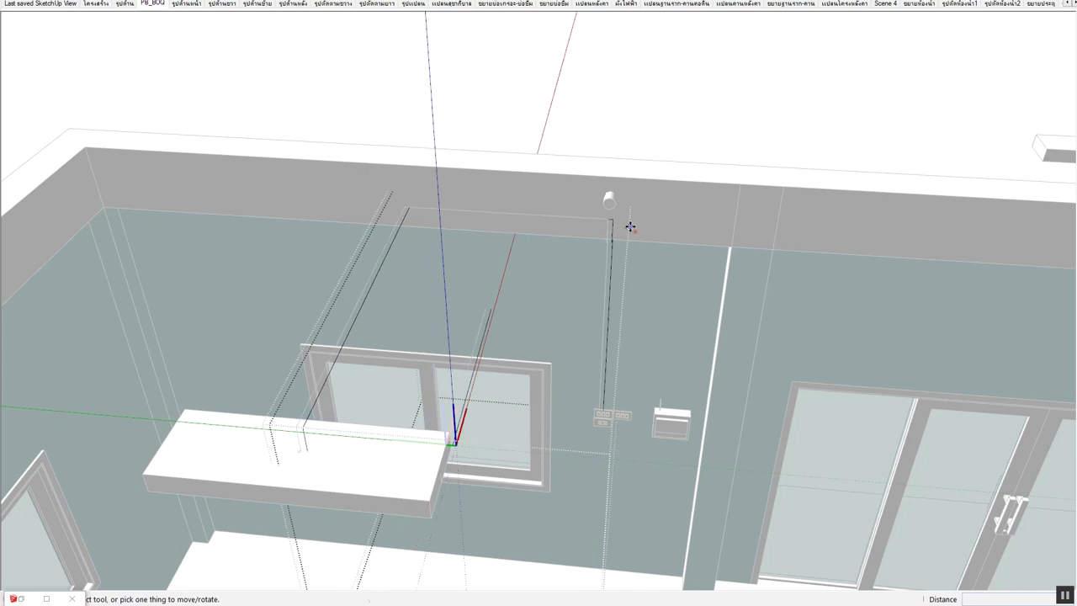
Open the copied component for editing and crossing-select its left and top edges
double_click(608, 240)
key(space)
mouse_move(450, 350)
middle_down()
mouse_move(480, 344)
mouse_move(443, 341)
mouse_move(524, 364)
middle_up()
drag(387, 142, 389, 143)
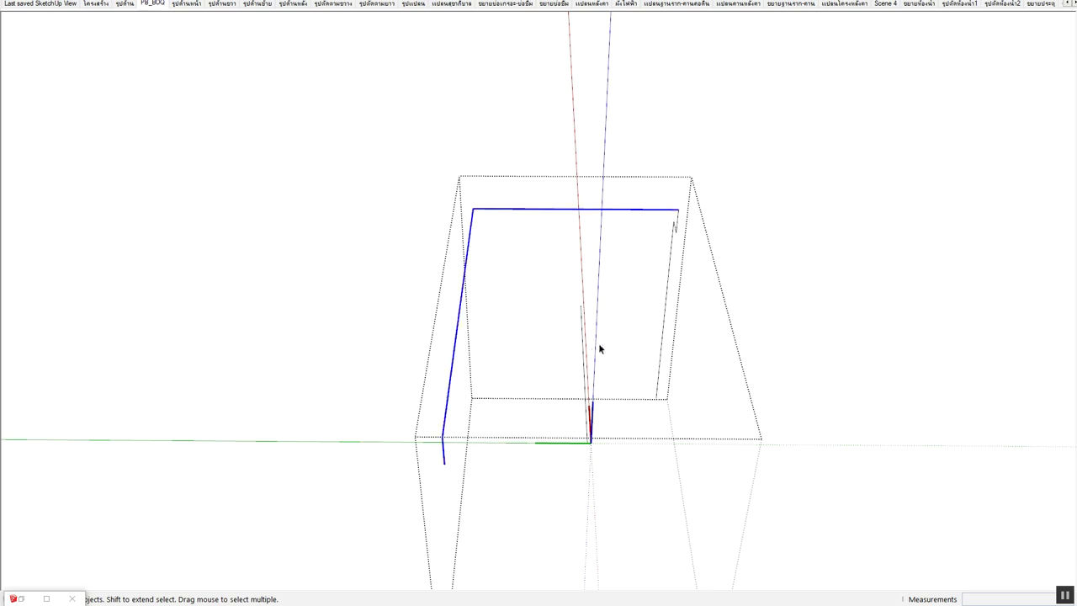
Select the vertical wire edge inside the copy and move it left toward the shelf
click(586, 386)
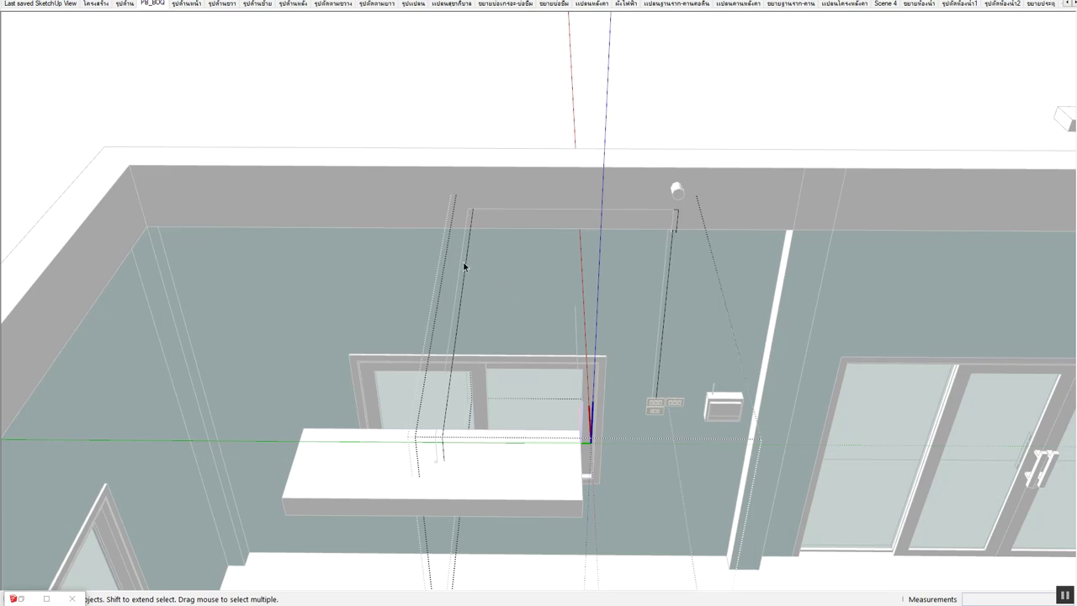
drag(364, 137, 577, 526)
key(m)
click(472, 206)
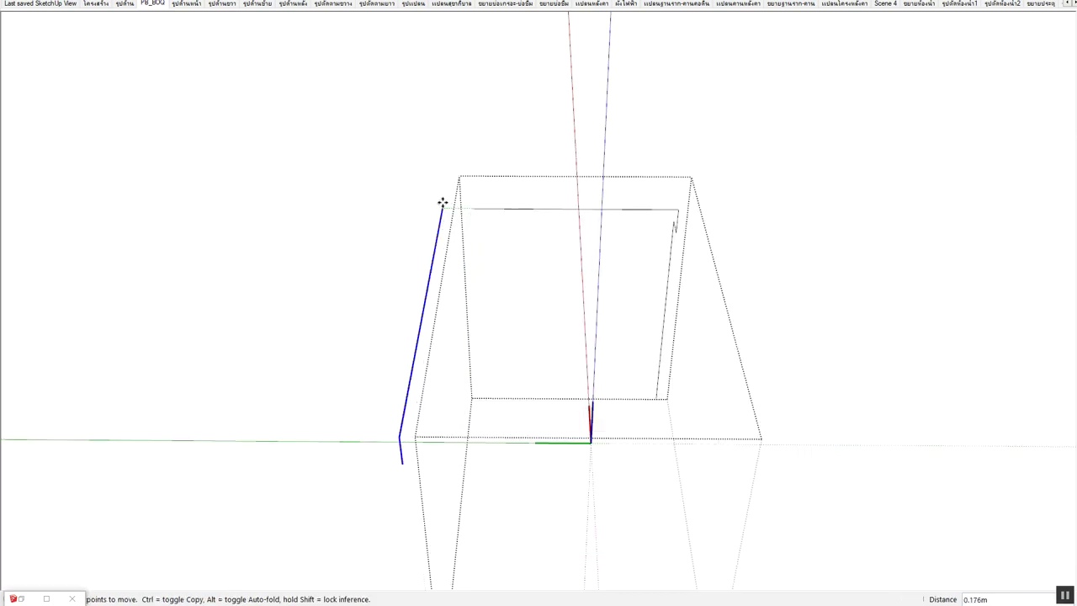
click(433, 237)
mouse_move(454, 431)
middle_down()
mouse_move(405, 424)
mouse_move(323, 374)
mouse_move(367, 327)
mouse_move(347, 320)
middle_up()
Reselect the edge and start another move of about 0.663 m
key(space)
click(370, 308)
key(m)
key(space)
key(m)
click(345, 287)
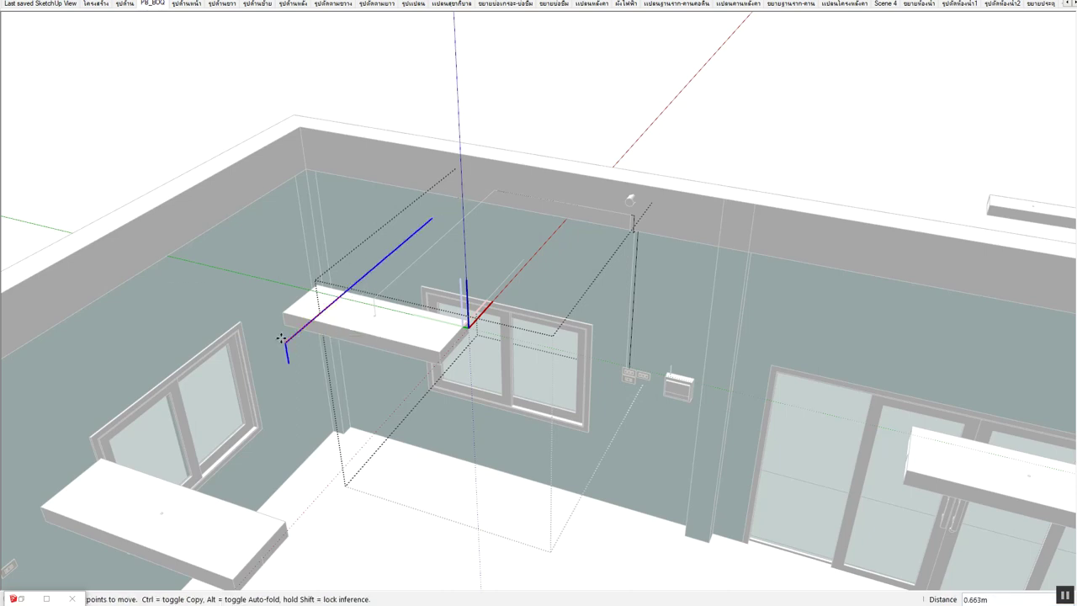
Drop the edge lower left along the shelf and open the wire component for editing
click(275, 525)
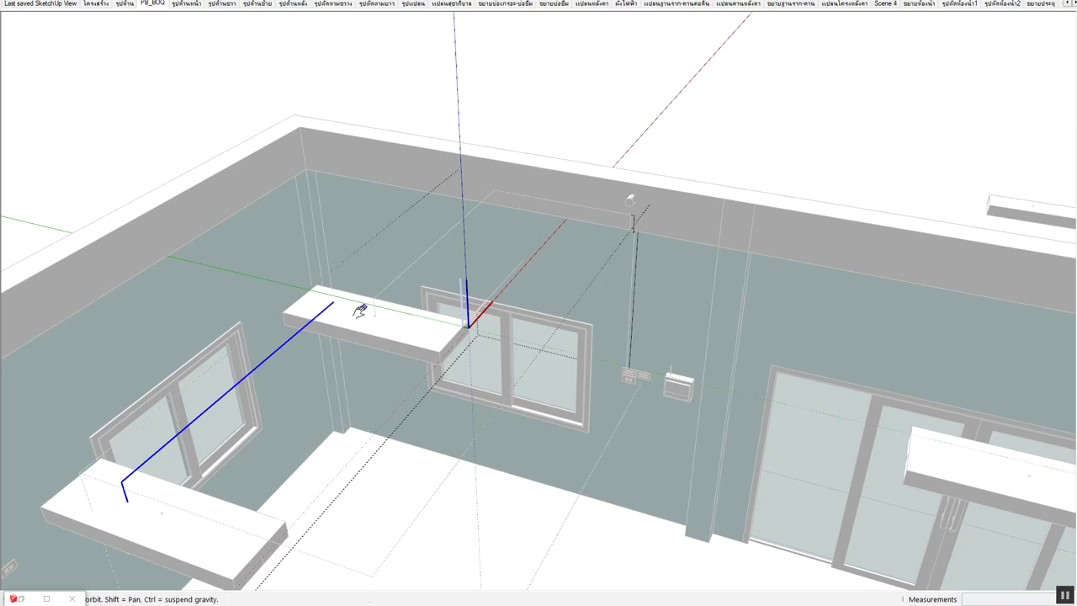
key(space)
double_click(360, 310)
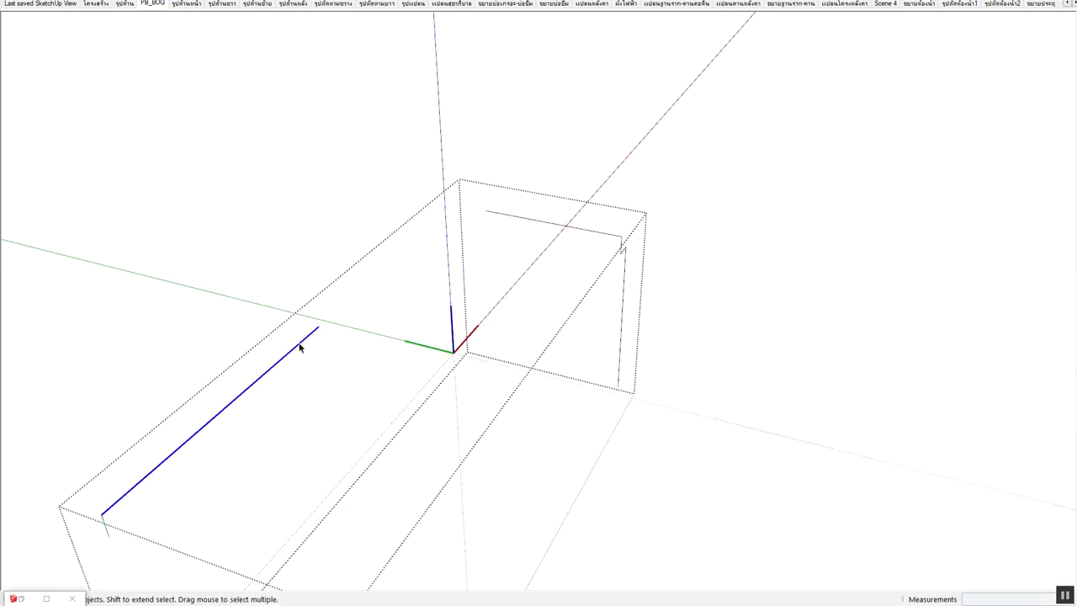
Scale the wire edge to roughly double its length, then slightly longer to the left
key(s)
drag(318, 328, 489, 211)
key(space)
click(489, 211)
key(s)
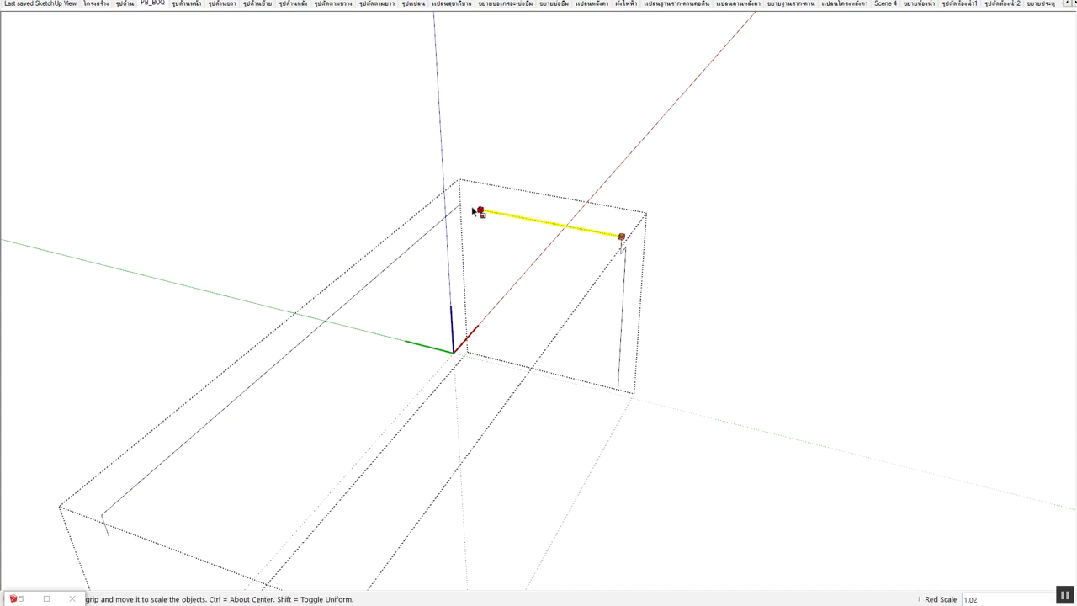
drag(461, 203, 458, 205)
key(space)
Open the conduit group at the ceiling corner and select its top edge
mouse_move(446, 282)
middle_down()
mouse_move(176, 425)
mouse_move(197, 449)
mouse_move(334, 322)
mouse_move(437, 353)
mouse_move(505, 342)
mouse_move(604, 253)
middle_up()
scroll(589, 261, up, 3)
scroll(589, 262, up, 2)
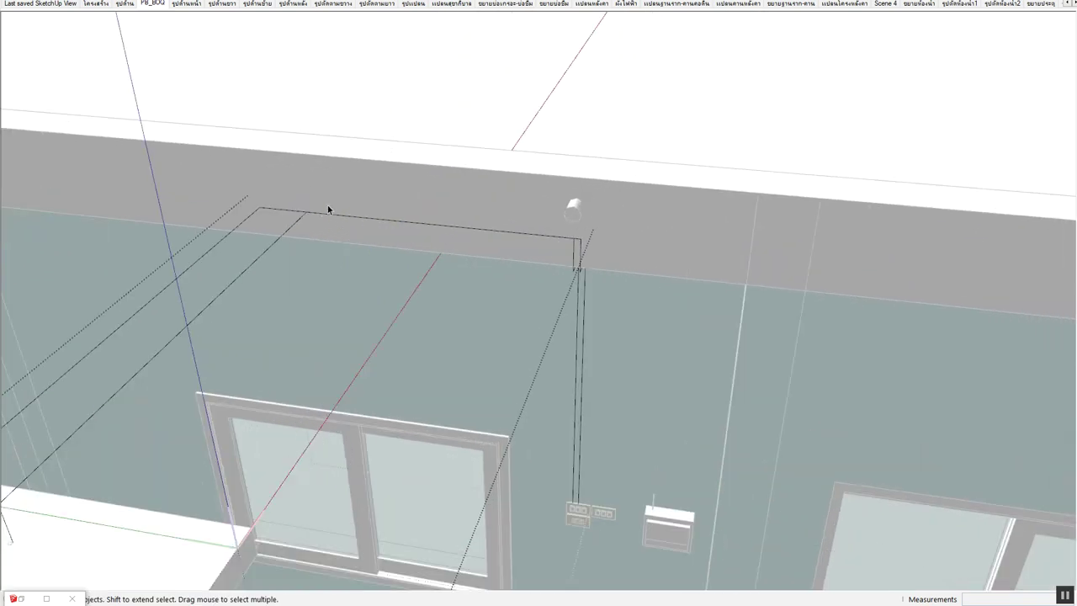
double_click(284, 212)
click(284, 212)
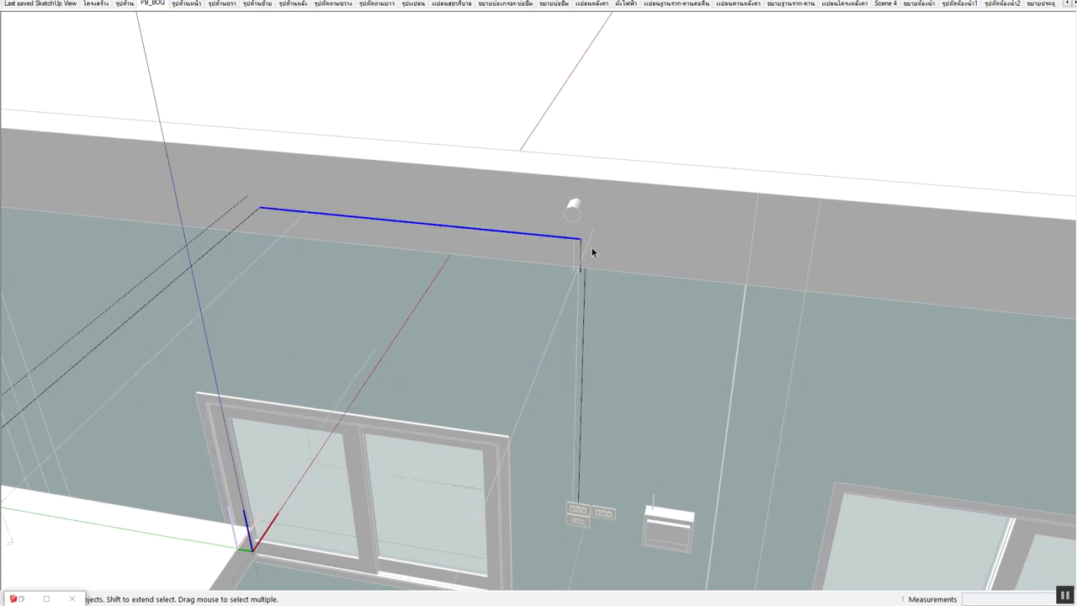
scroll(589, 250, up, 2)
key(m)
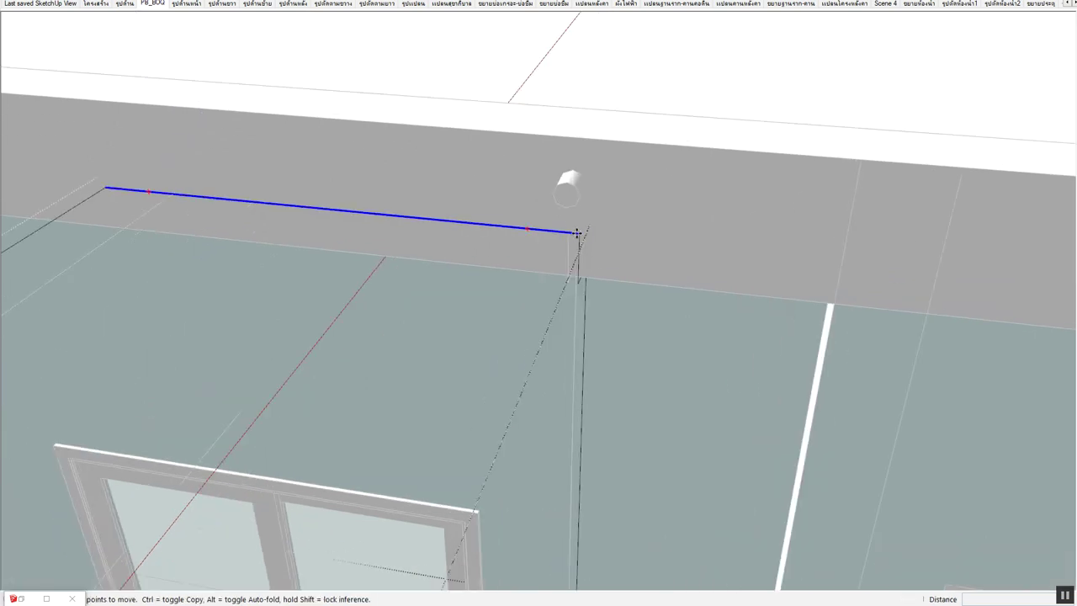
key(space)
Move the conduit's long top edge lower
middle_drag(576, 232, 560, 217)
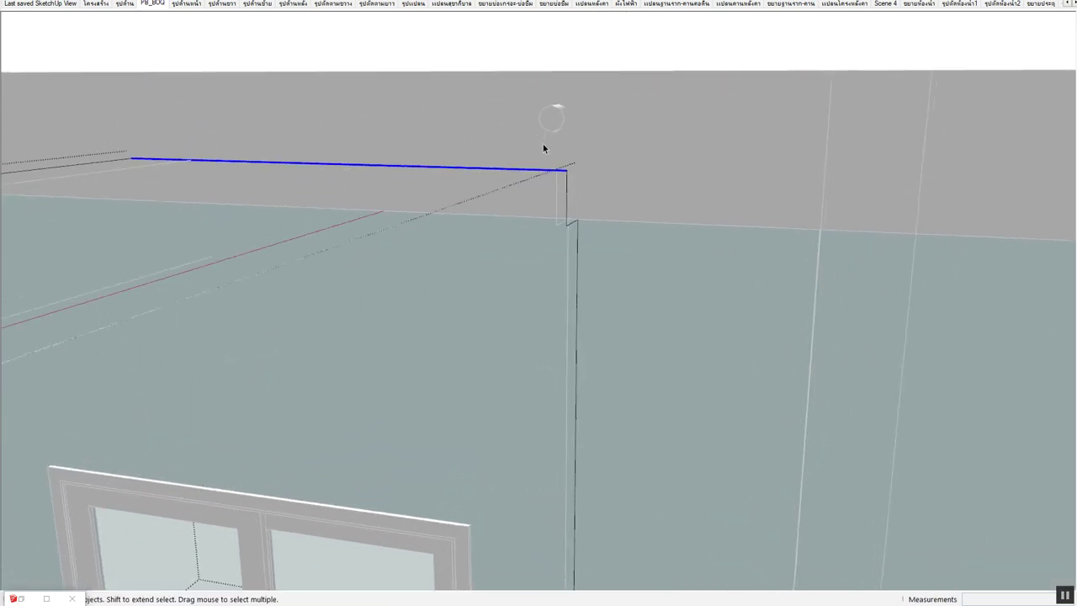
click(558, 221)
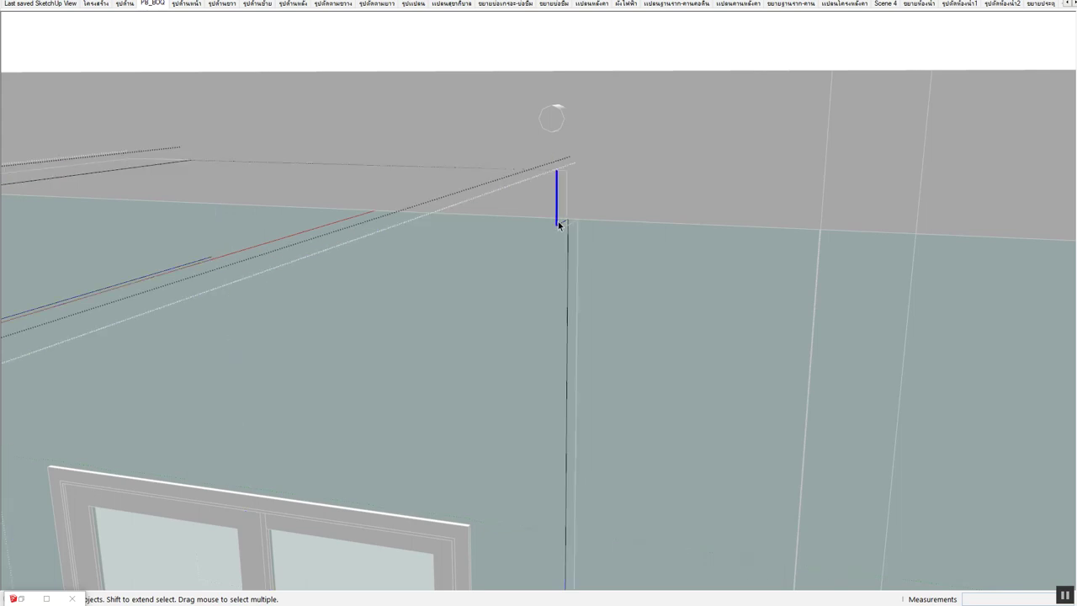
click(488, 170)
key(m)
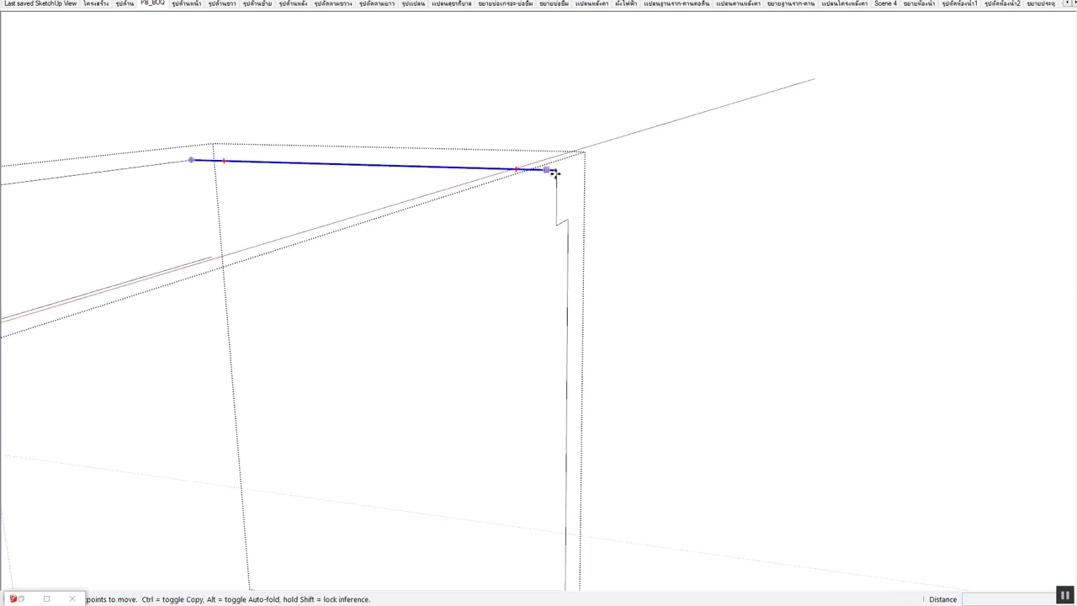
click(555, 173)
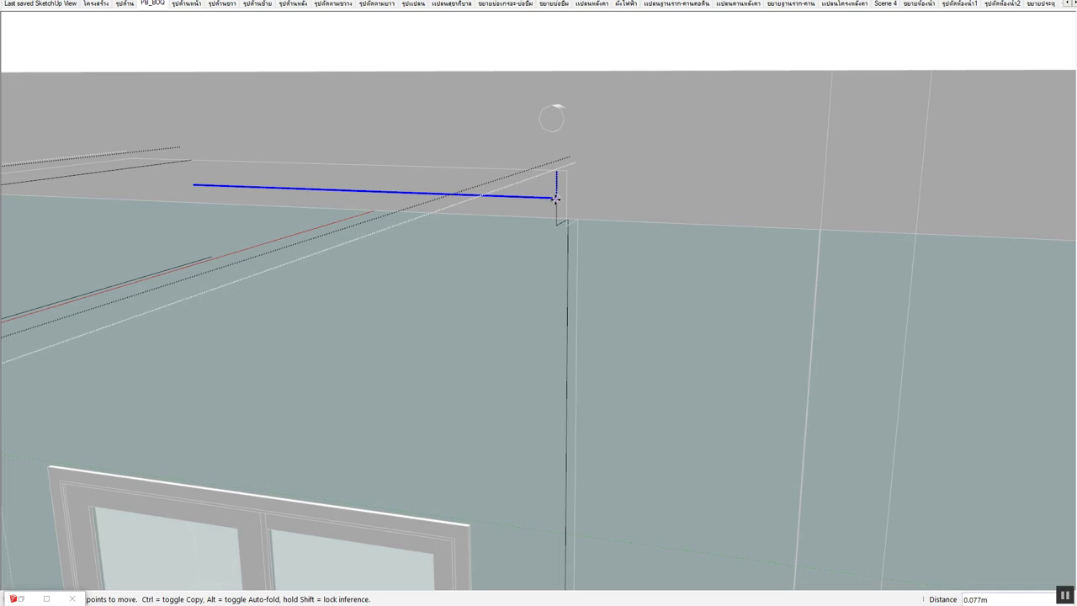
key(space)
Shrink the short vertical drop at the conduit corner
click(557, 195)
key(s)
click(555, 172)
key(space)
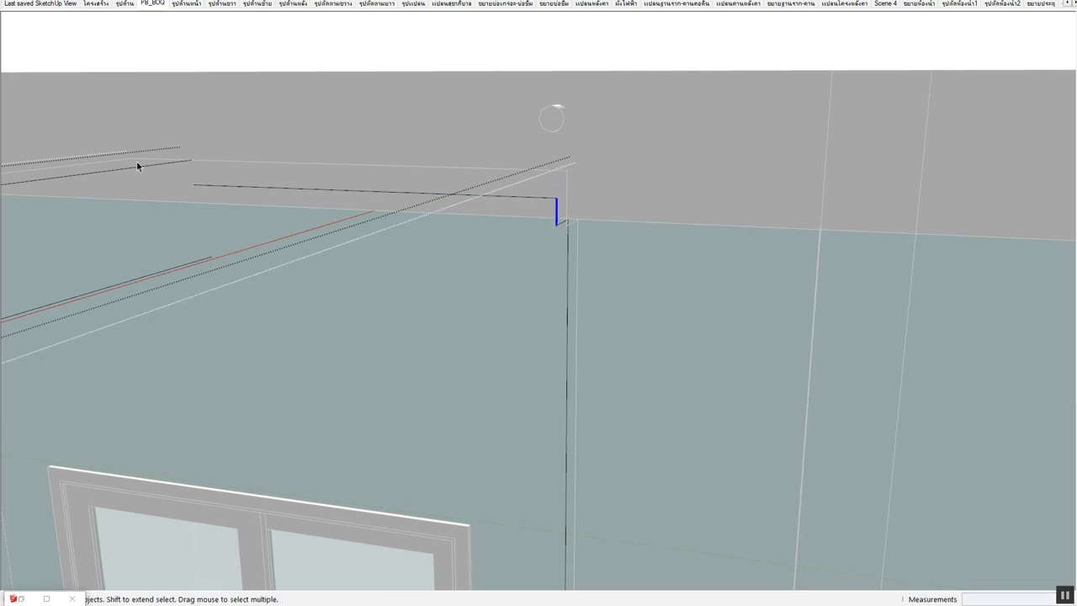
Try moving the conduit's left edge and rescaling the corner drop, then bring the corner back into view
click(143, 166)
key(m)
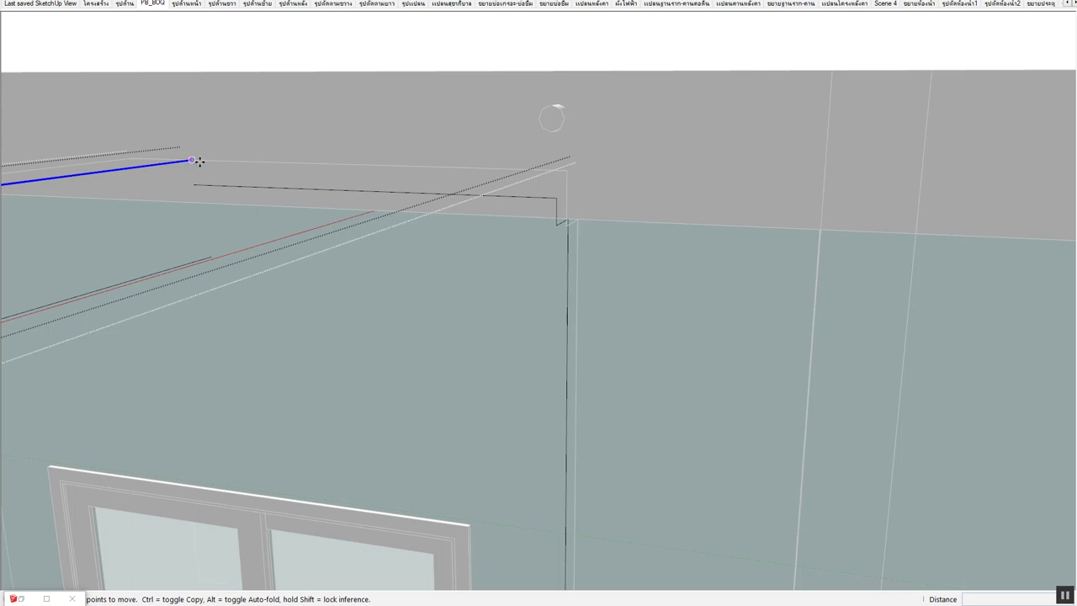
scroll(193, 160, down, 2)
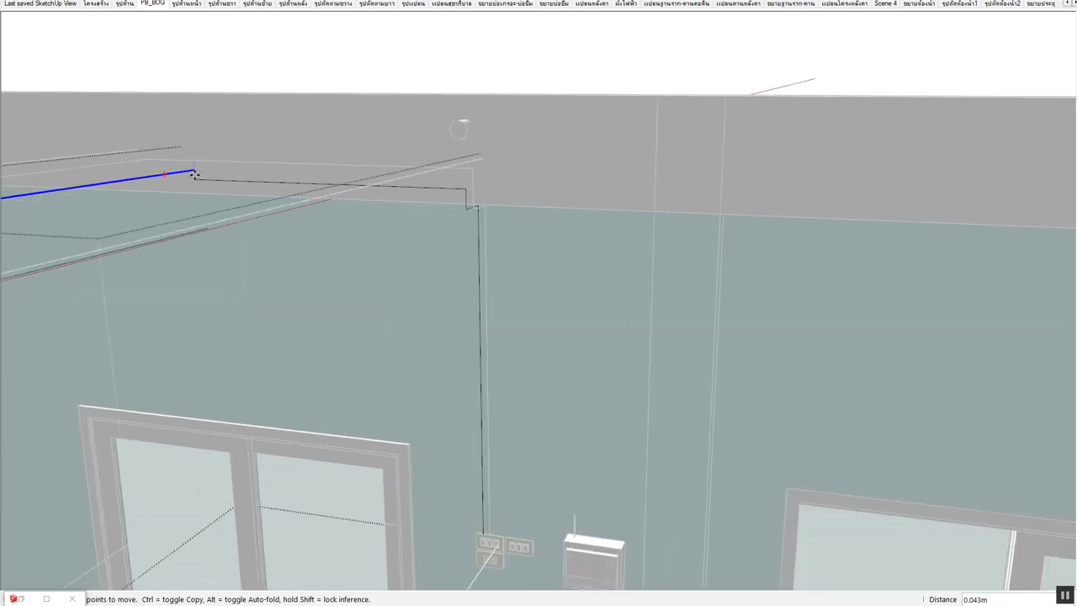
scroll(194, 164, down, 2)
shift+middle_drag(95, 211, 407, 225)
key(space)
click(401, 252)
key(s)
key(space)
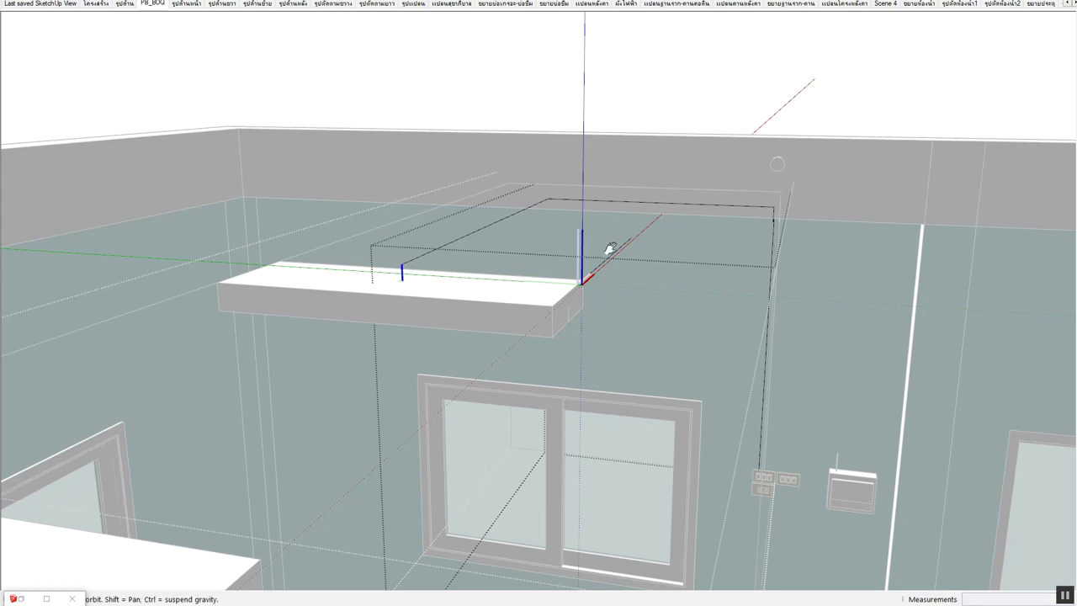
shift+middle_drag(642, 241, 422, 265)
middle_drag(274, 259, 520, 238)
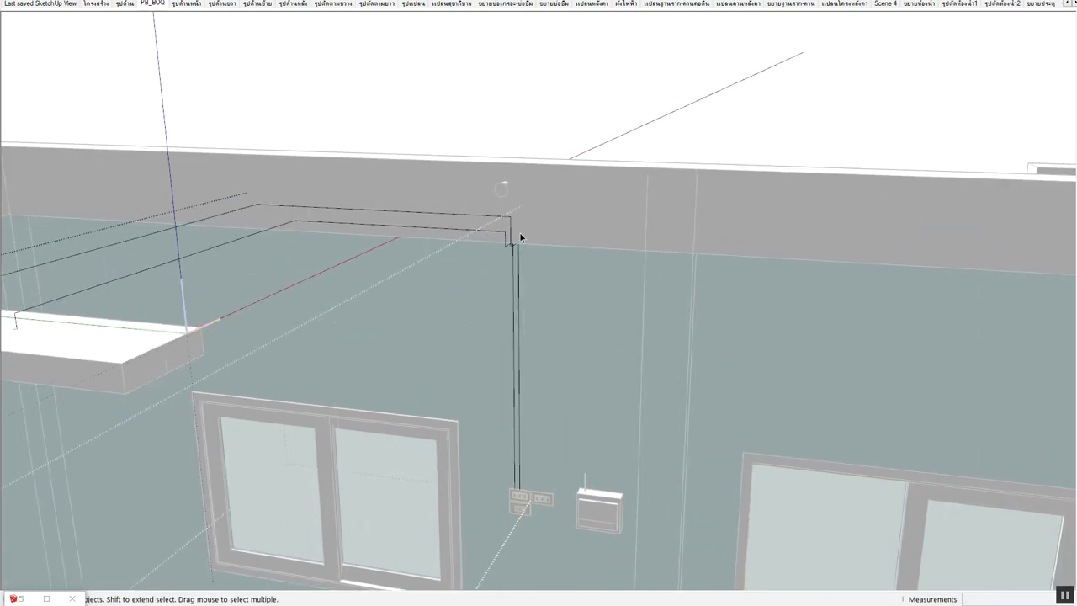
Select the whole conduit group and begin a Ctrl-copy from its corner
click(511, 240)
key(m)
key(ctrl)
click(511, 223)
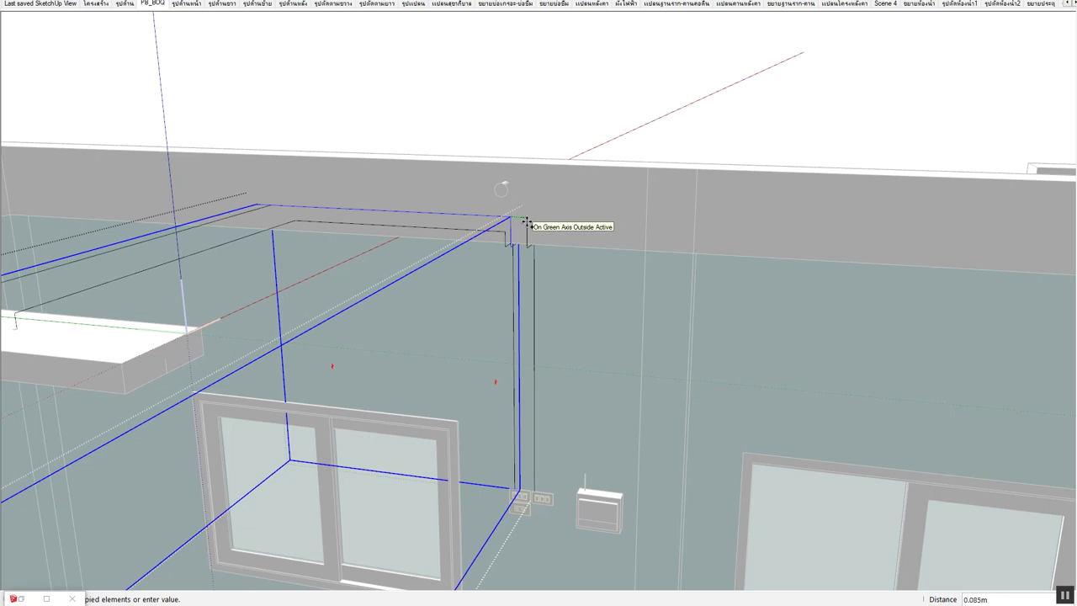
Place the conduit copy beside the original, about 0.085 m along green, with its lower end on the switch plate
click(525, 225)
scroll(525, 496, up, 3)
scroll(529, 502, up, 3)
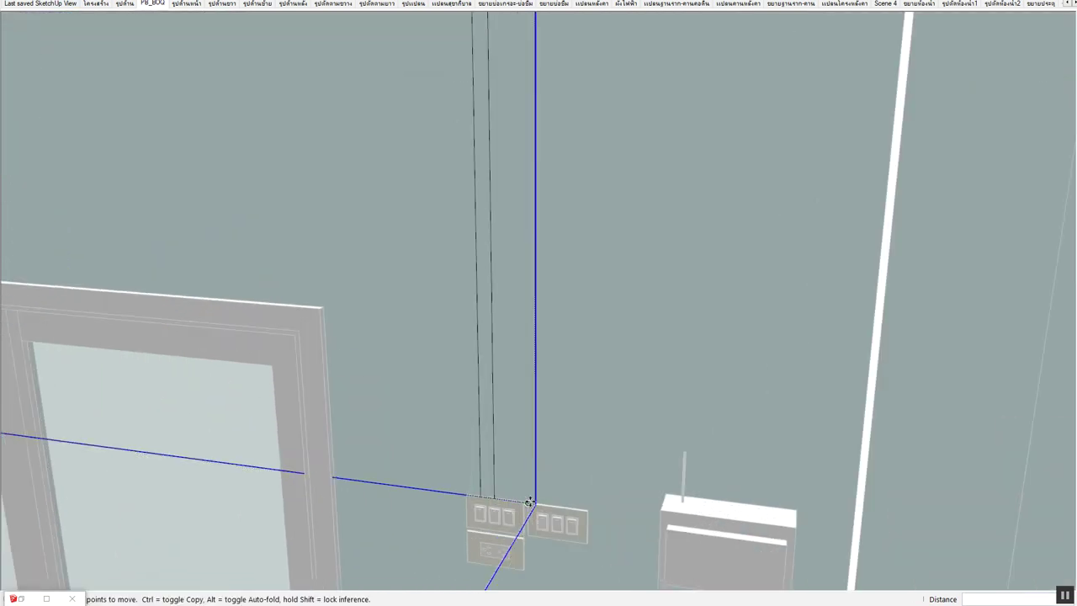
scroll(529, 502, up, 2)
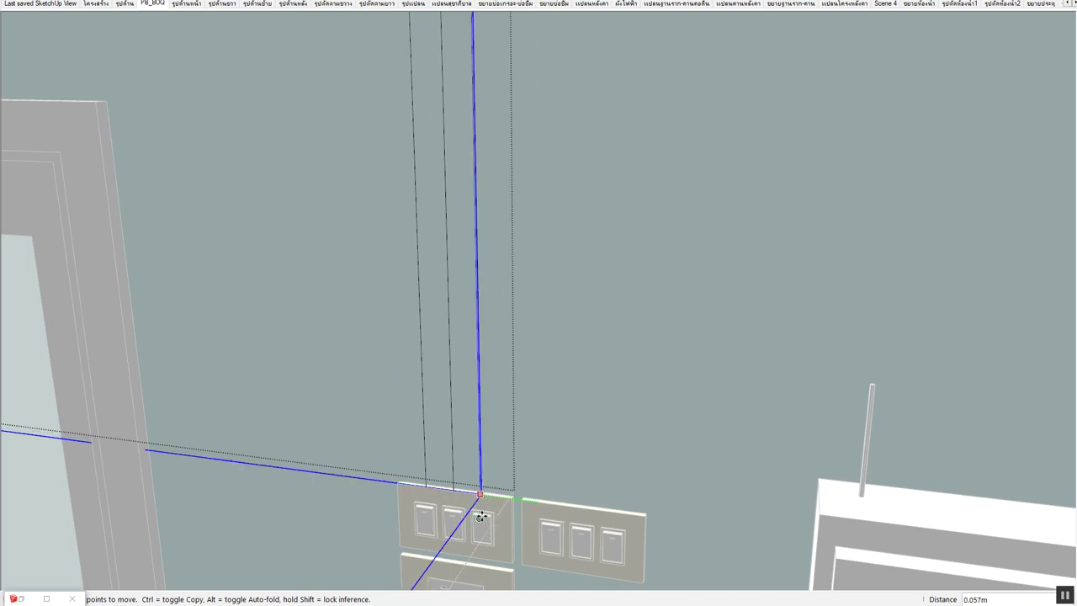
click(481, 513)
mouse_move(481, 513)
middle_down()
mouse_move(431, 293)
mouse_move(444, 503)
mouse_move(442, 307)
middle_up()
key(space)
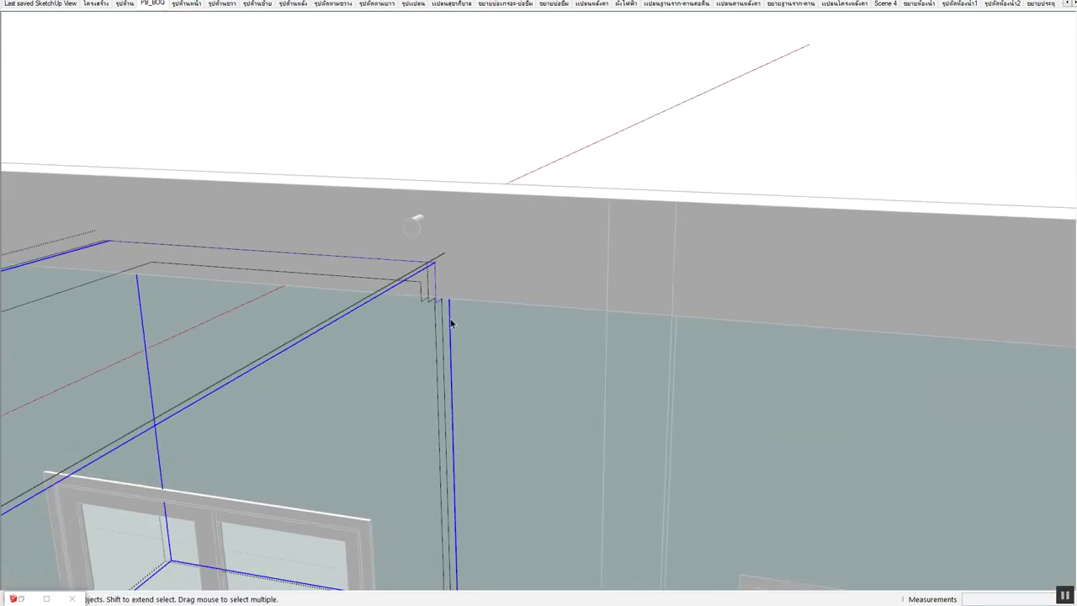
Make the copied conduit unique and rename its definition from โคมไฟ2#1 to โคมไฟ2
right_click(451, 323)
click(457, 300)
middle_drag(440, 337, 437, 336)
right_click(437, 337)
click(402, 343)
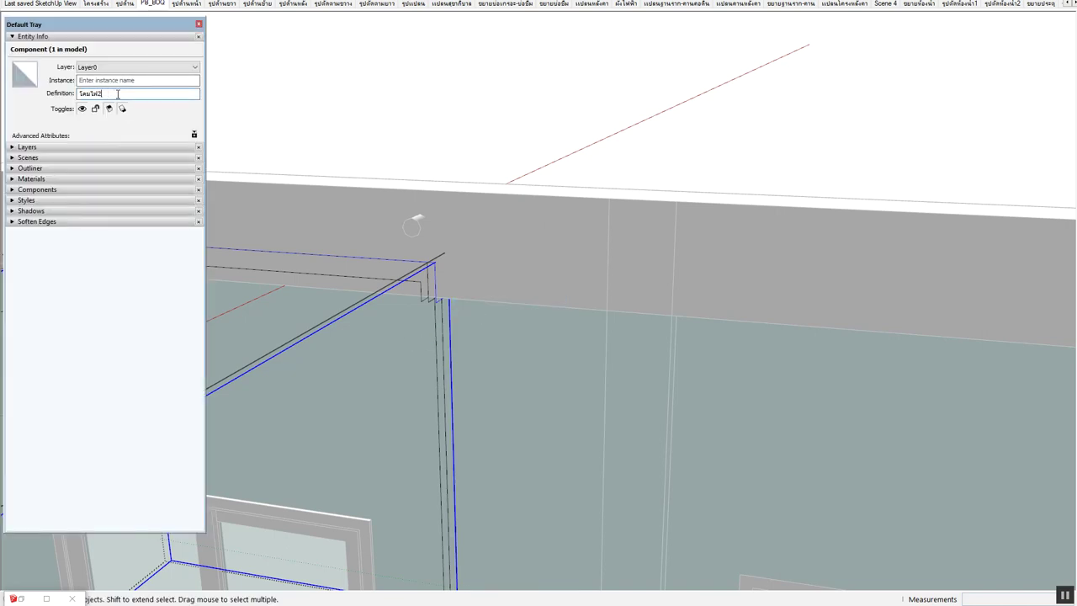
Open the copied conduit component for editing with the rest of the model hidden
scroll(507, 260, down, 1)
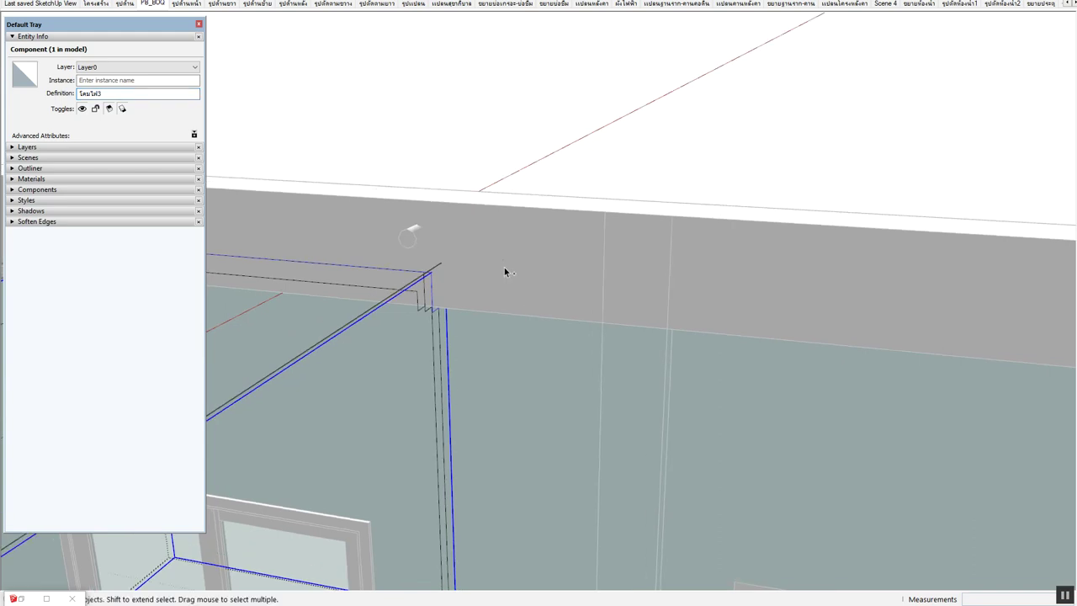
scroll(501, 269, down, 2)
scroll(488, 271, down, 1)
scroll(463, 277, down, 2)
scroll(488, 278, up, 2)
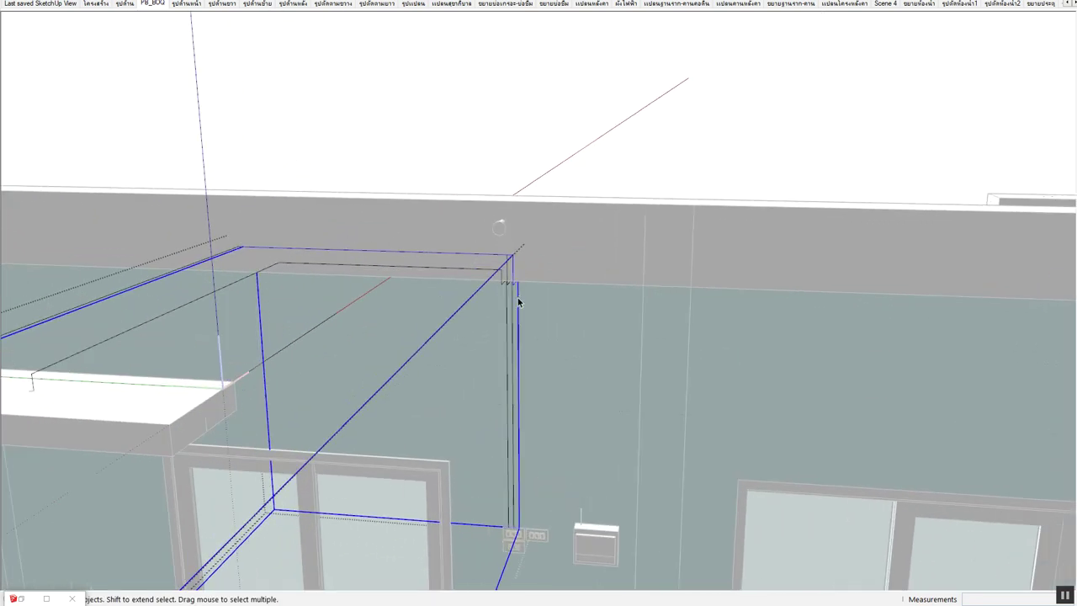
double_click(515, 284)
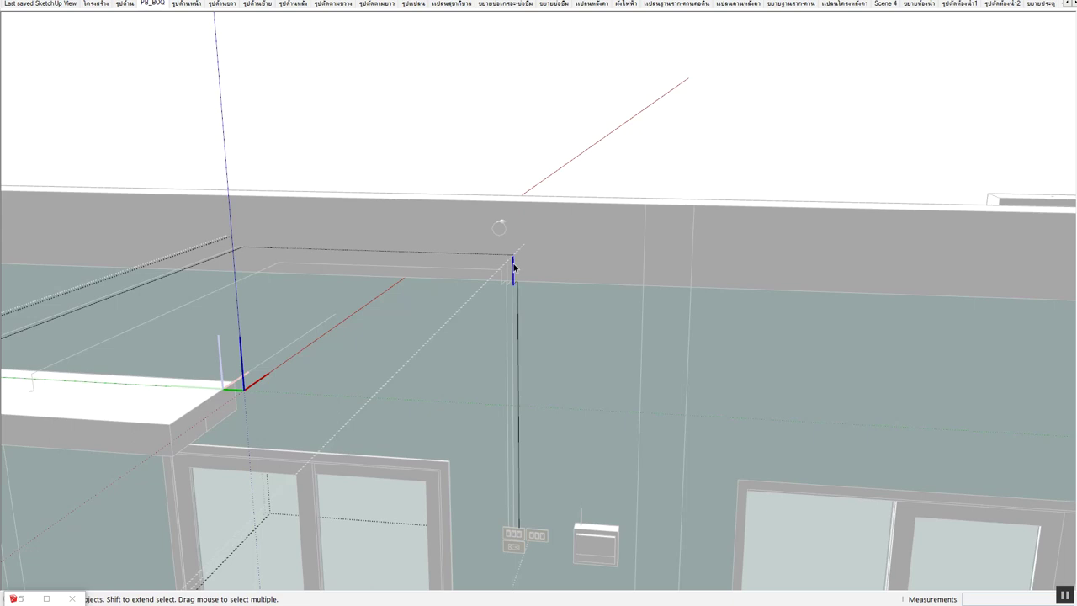
key(ctrl+h)
Raise the copy's top horizontal and left slanted edges slightly along the blue axis
click(338, 252)
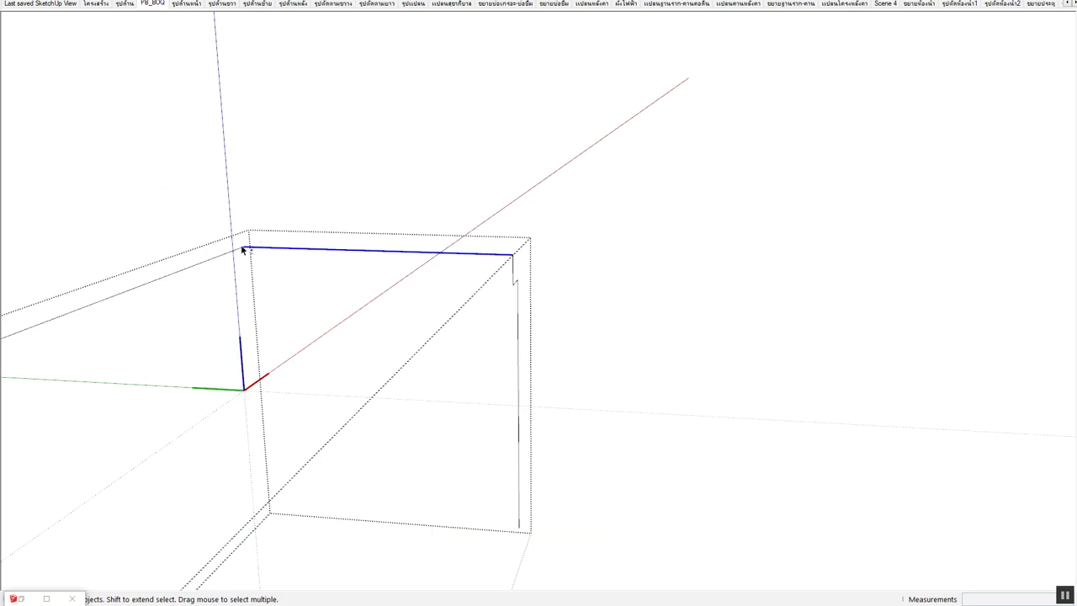
shift+click(223, 256)
key(m)
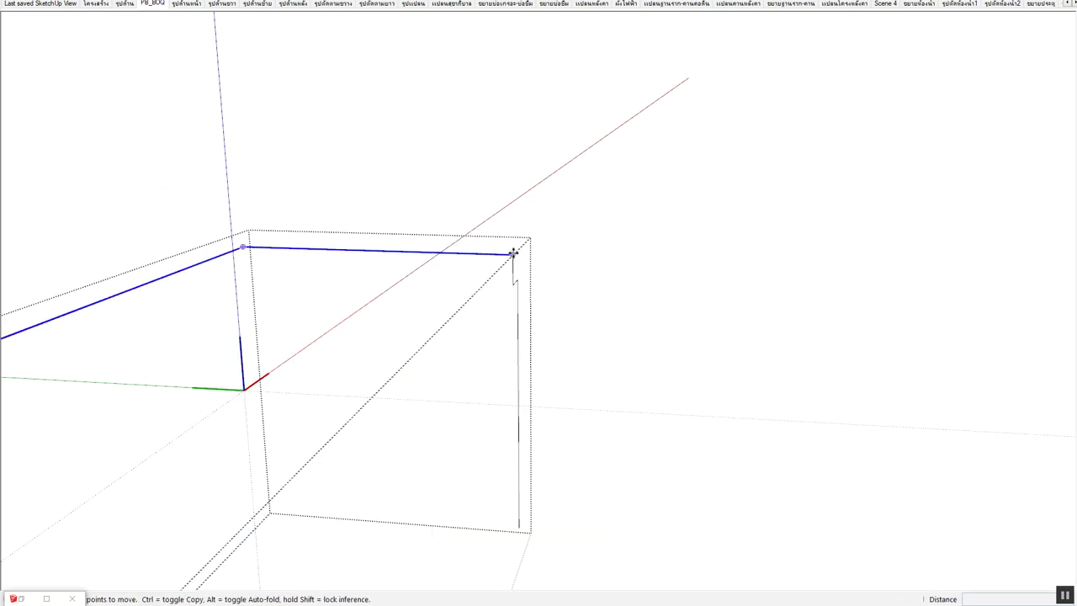
click(513, 249)
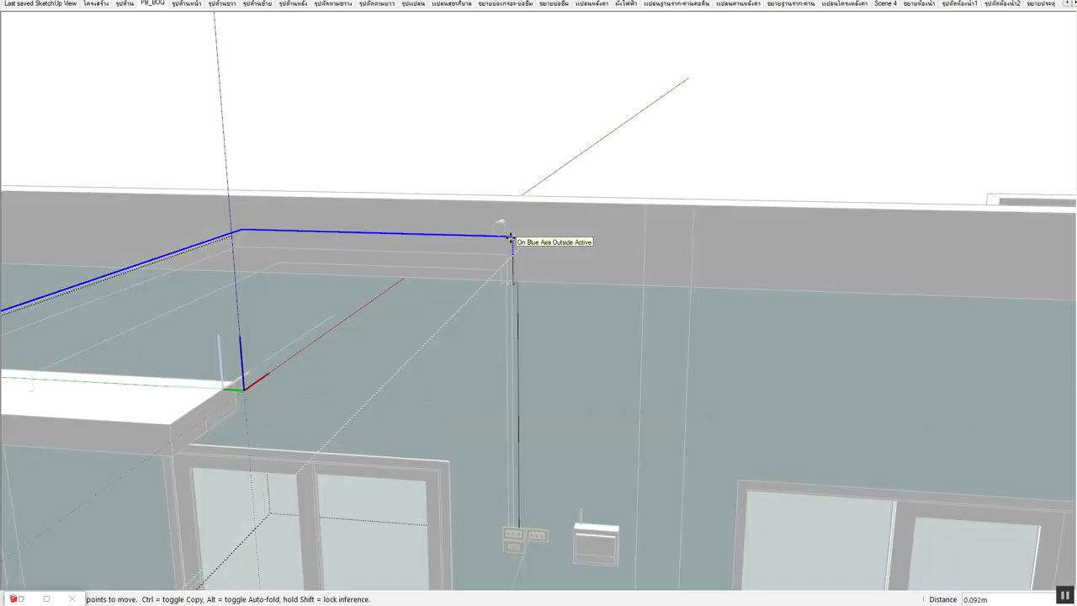
scroll(509, 245, up, 2)
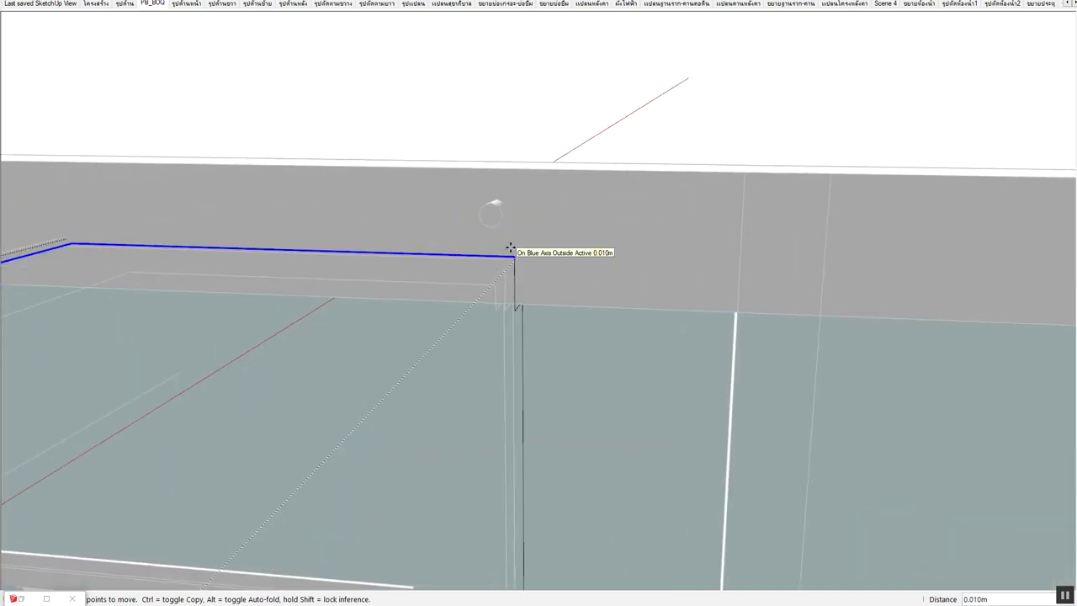
scroll(510, 247, up, 2)
key(space)
Resize the short vertical drop at the ceiling corner
key(s)
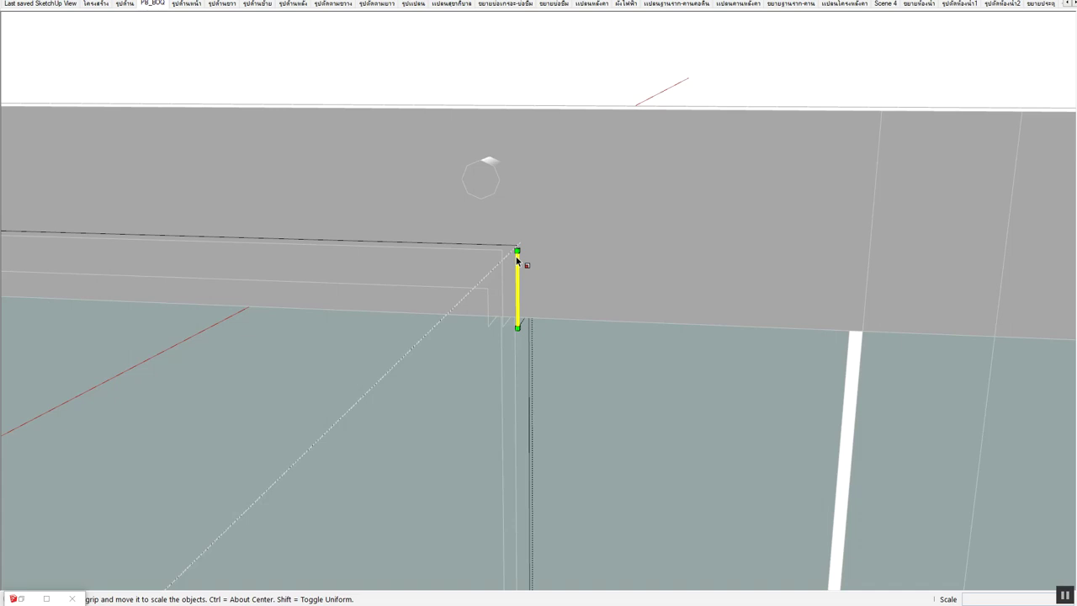
key(space)
scroll(319, 262, down, 2)
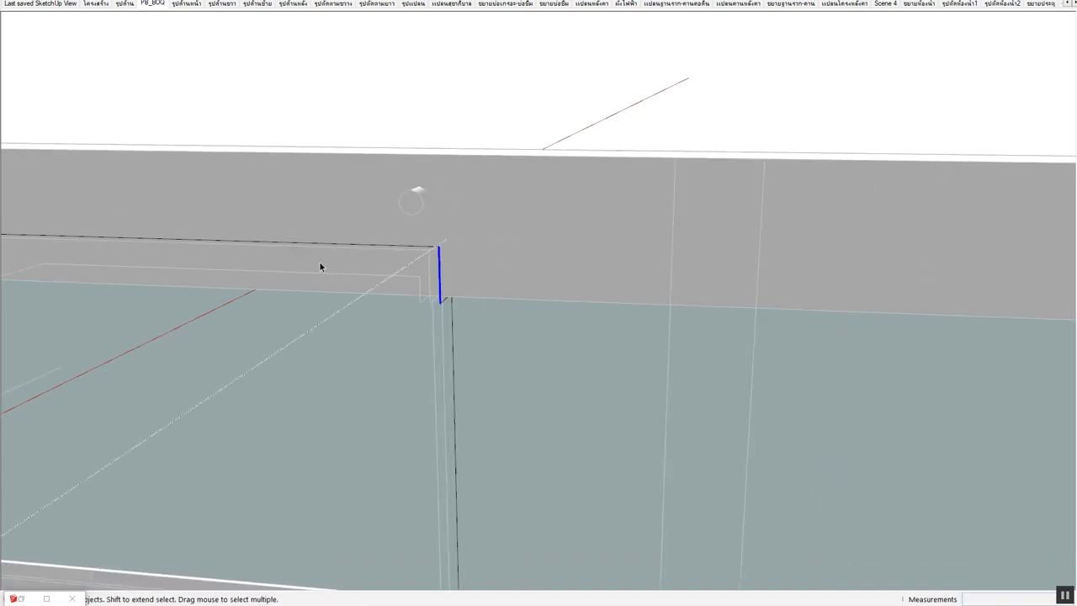
scroll(319, 262, down, 2)
mouse_move(148, 275)
middle_down()
mouse_move(455, 238)
mouse_move(372, 286)
mouse_move(385, 284)
mouse_move(371, 276)
middle_up()
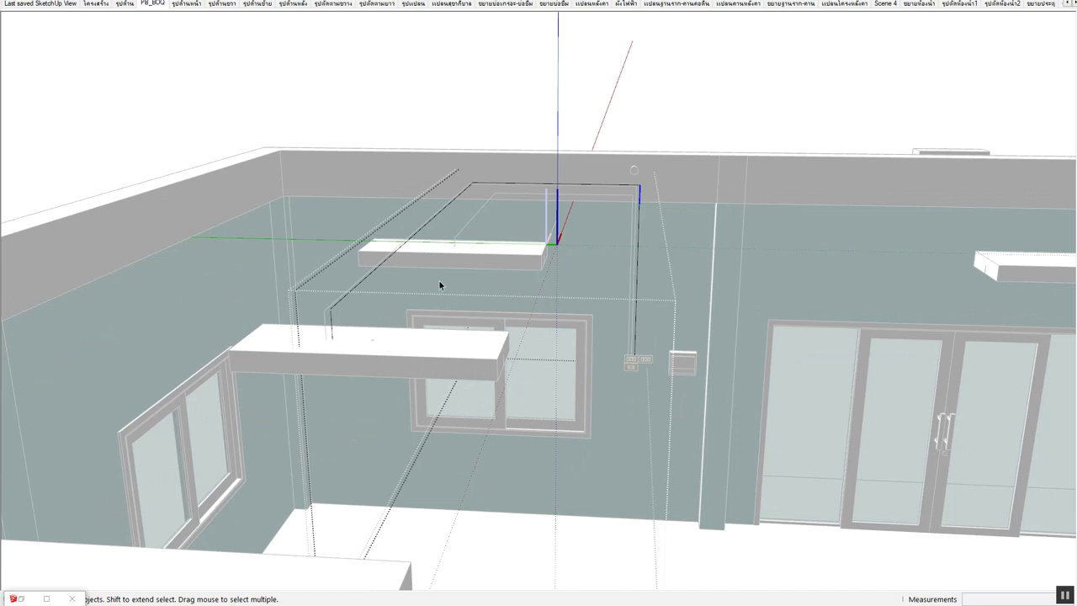
Nudge the corner edge and stretch the top edge's left end slightly longer
scroll(599, 173, up, 2)
scroll(599, 172, up, 2)
scroll(516, 213, up, 3)
scroll(341, 201, up, 2)
scroll(320, 195, up, 2)
scroll(328, 197, up, 2)
key(m)
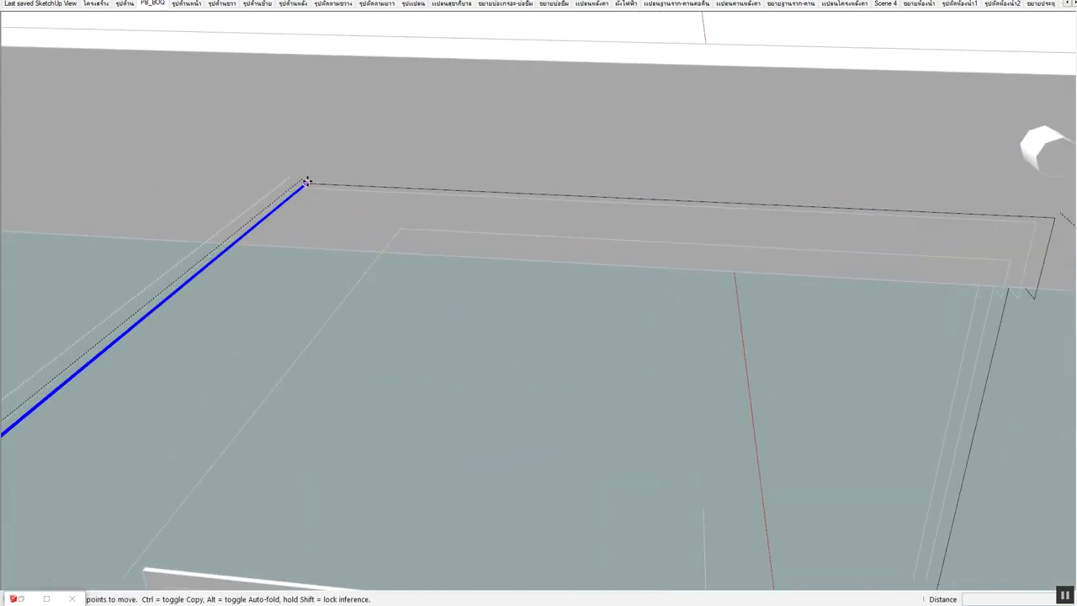
click(306, 182)
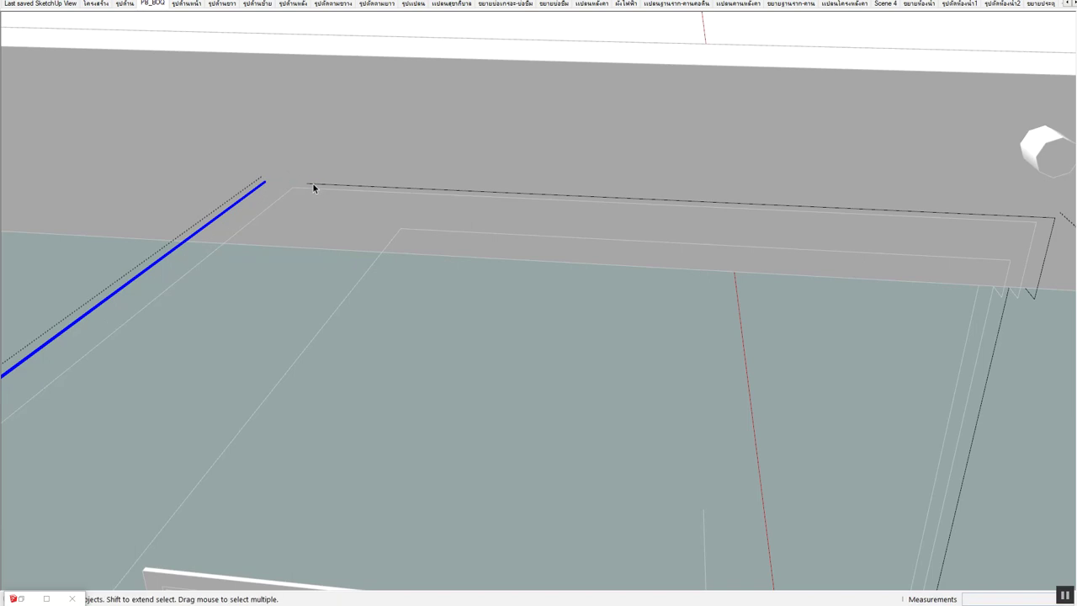
click(313, 184)
key(s)
drag(305, 184, 279, 181)
key(space)
Move the short vertical wire end down toward the counter
scroll(378, 175, down, 3)
mouse_move(377, 175)
shift+middle_down()
mouse_move(357, 267)
mouse_move(447, 190)
shift+middle_up()
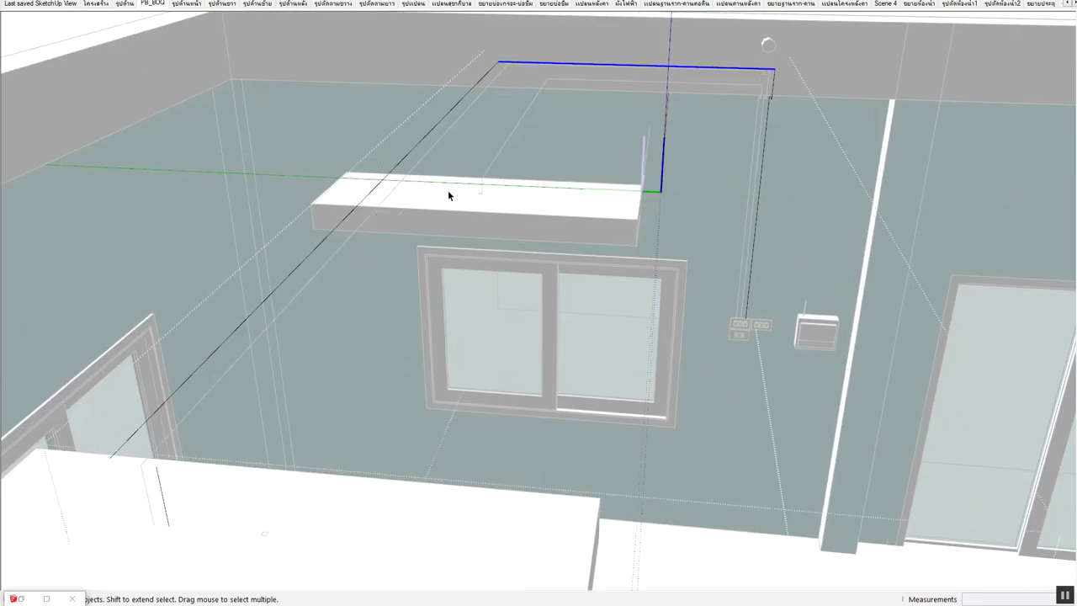
scroll(252, 413, down, 2)
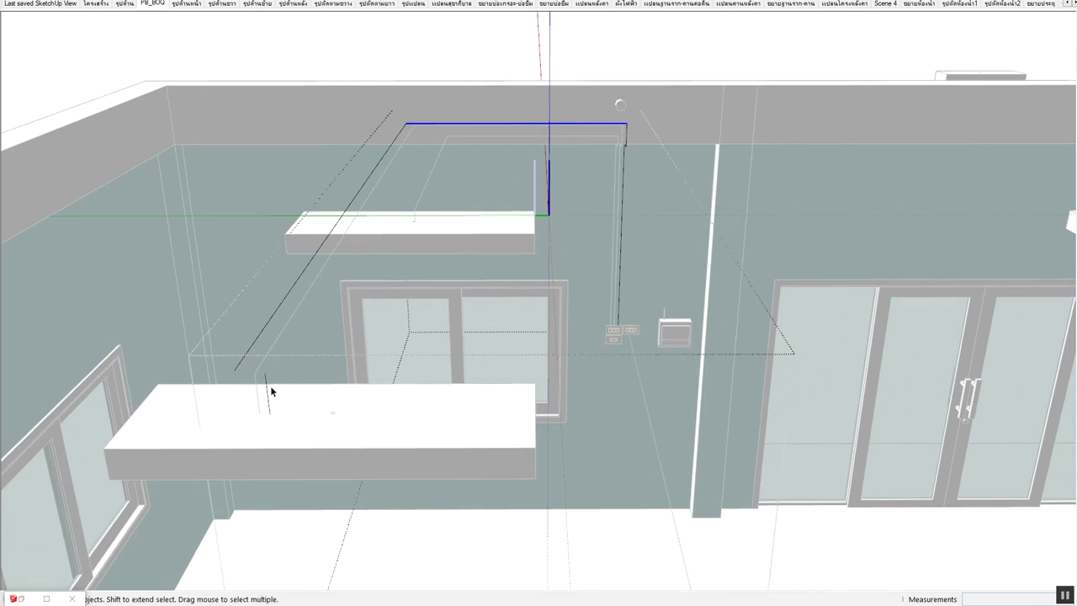
click(268, 387)
scroll(270, 392, up, 2)
scroll(268, 383, up, 2)
key(m)
click(260, 362)
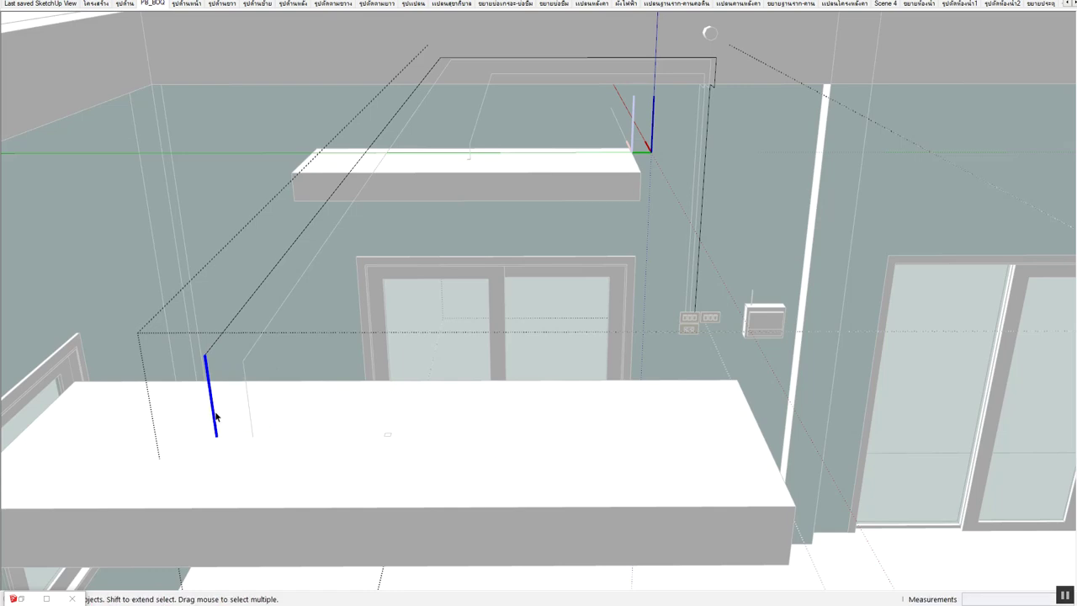
click(204, 354)
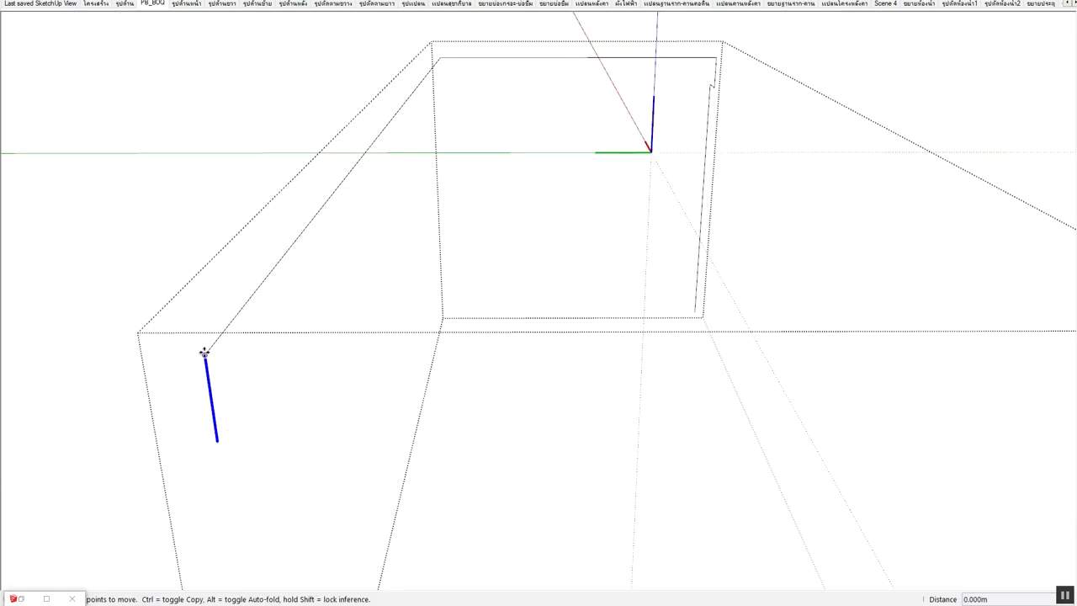
click(217, 440)
Rotate the short wire end 90° to horizontal and place it on the countertop edge
key(q)
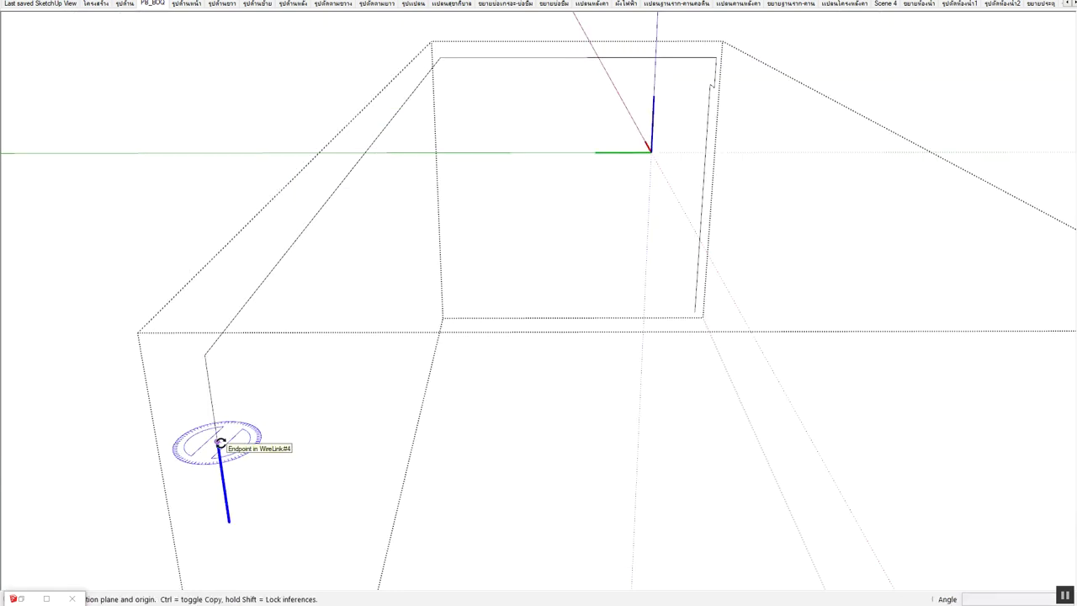
click(217, 442)
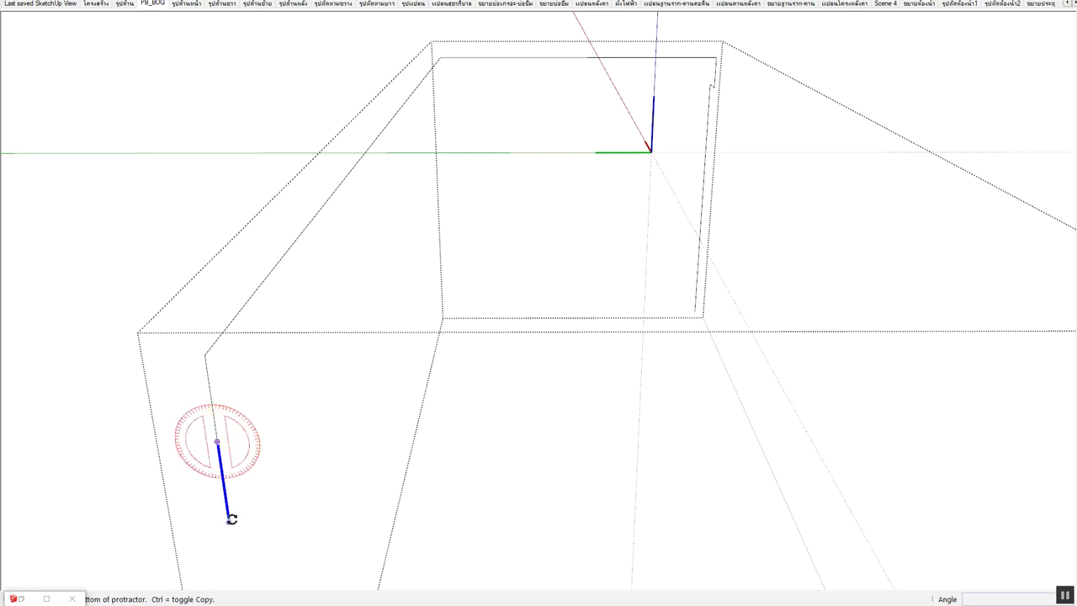
click(232, 519)
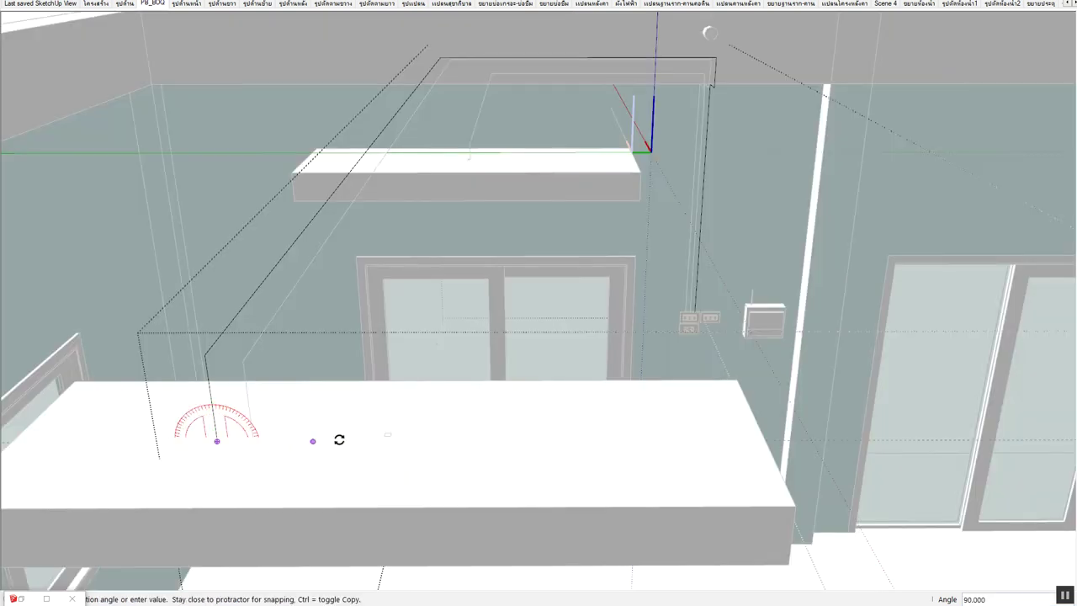
click(313, 441)
key(space)
key(m)
click(215, 441)
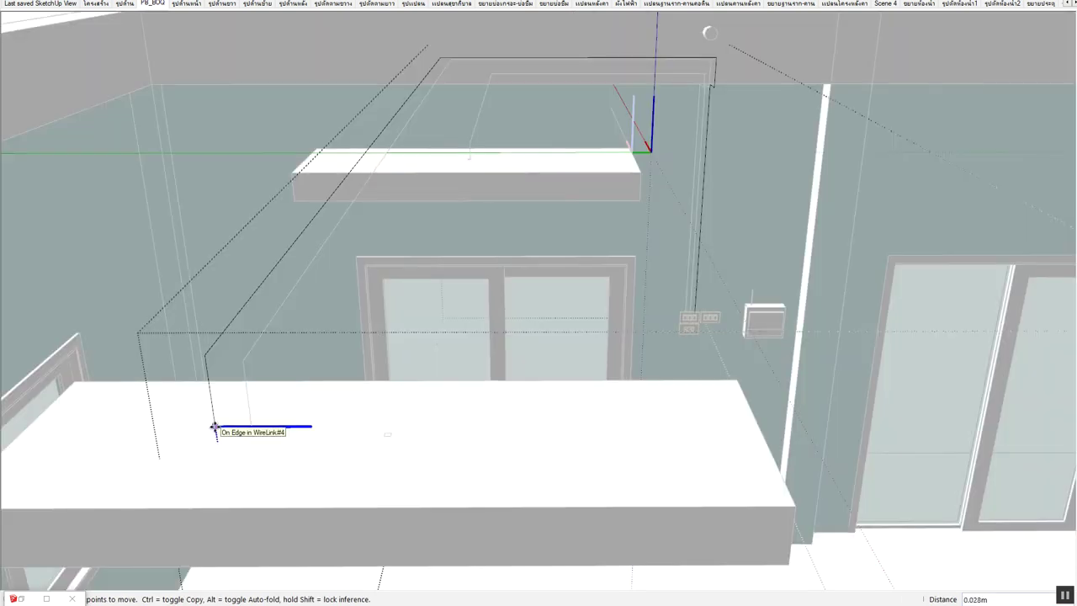
click(269, 438)
key(space)
Stretch the horizontal wire piece to 1.44 times its length along the counter
click(216, 429)
key(s)
key(space)
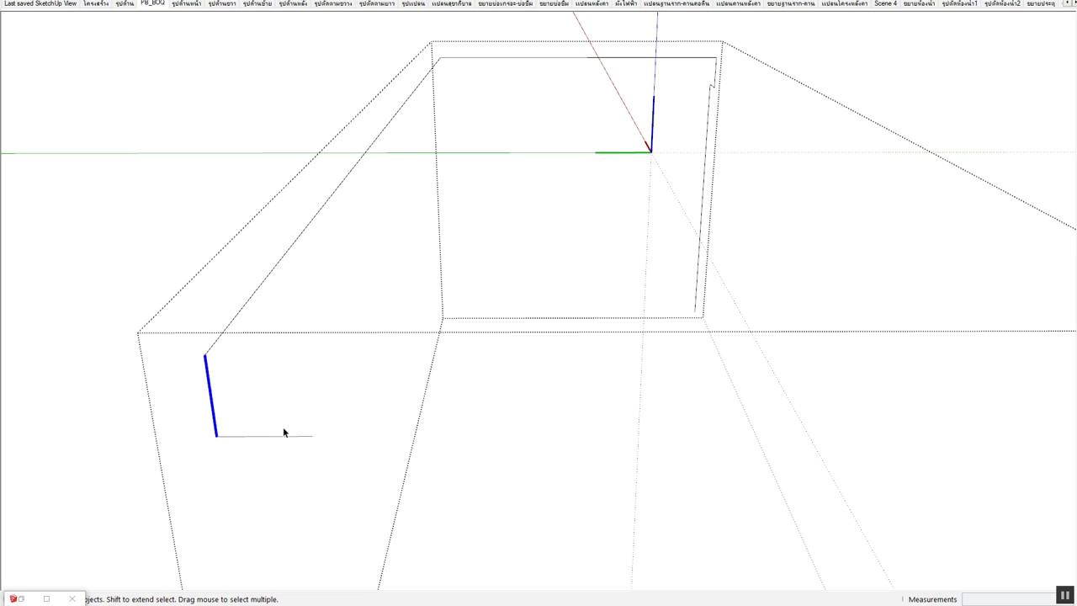
click(303, 444)
click(307, 437)
key(s)
drag(312, 436, 367, 435)
click(385, 435)
key(space)
middle_drag(385, 435, 280, 462)
mouse_move(220, 440)
middle_down()
mouse_move(317, 426)
mouse_move(524, 314)
mouse_move(519, 368)
middle_up()
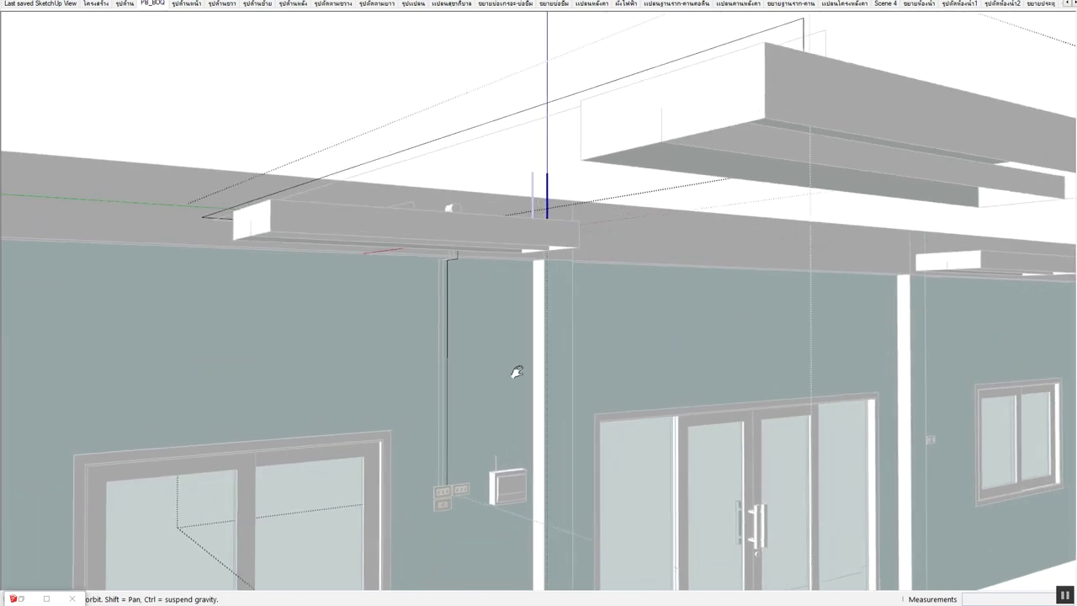
mouse_move(664, 110)
middle_down()
mouse_move(577, 205)
mouse_move(776, 166)
mouse_move(195, 435)
middle_up()
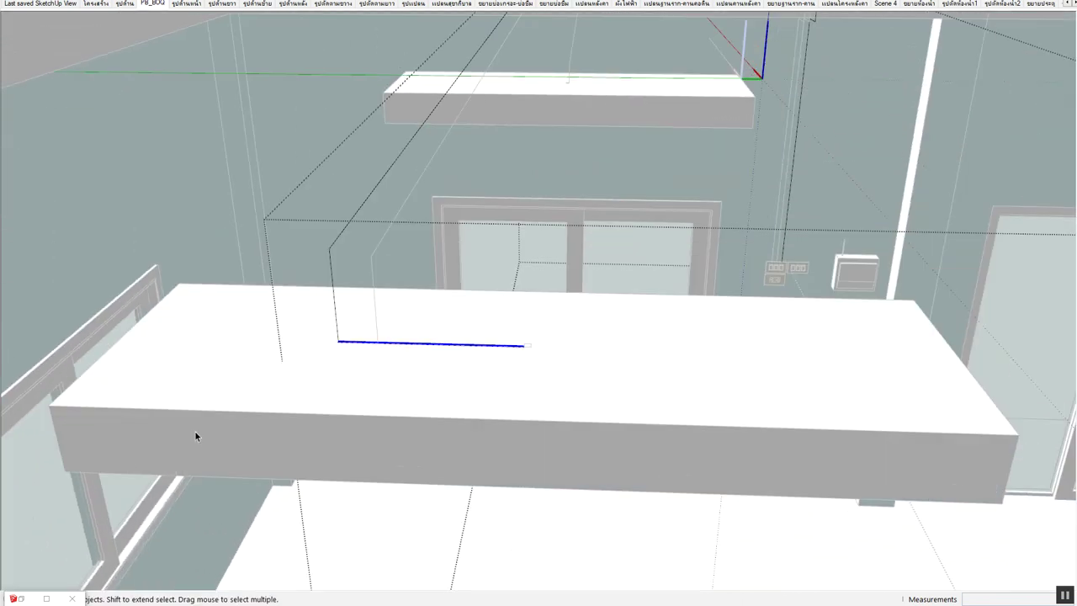
scroll(238, 375, down, 3)
scroll(241, 377, down, 3)
mouse_move(241, 377)
middle_down()
mouse_move(492, 365)
mouse_move(429, 479)
mouse_move(464, 384)
middle_up()
scroll(464, 337, up, 3)
scroll(409, 307, up, 2)
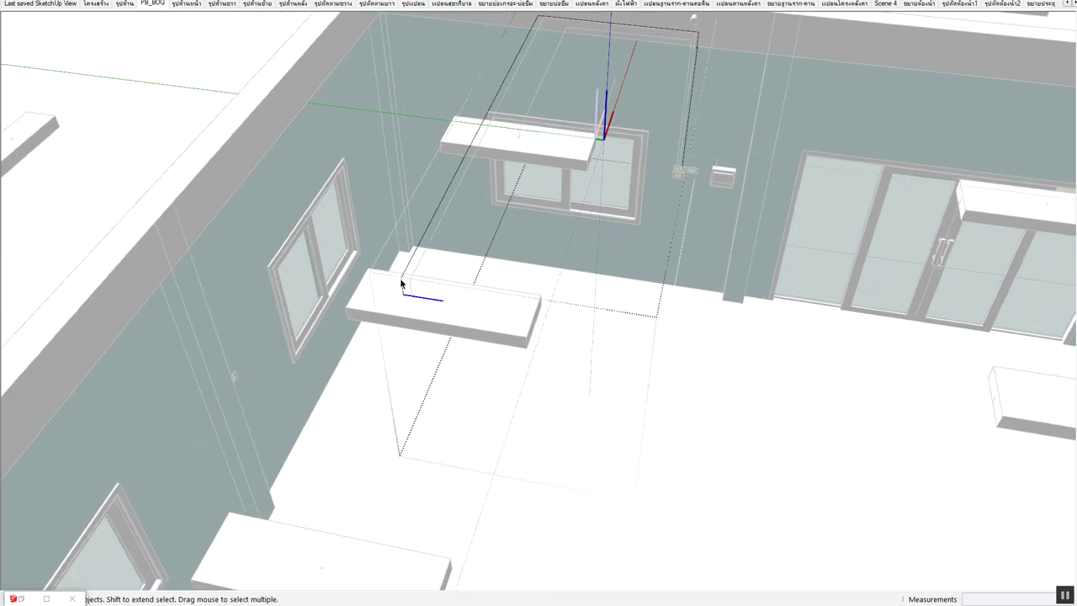
click(402, 278)
key(alt+h)
key(alt+h)
key(alt+h)
middle_drag(437, 315, 646, 92)
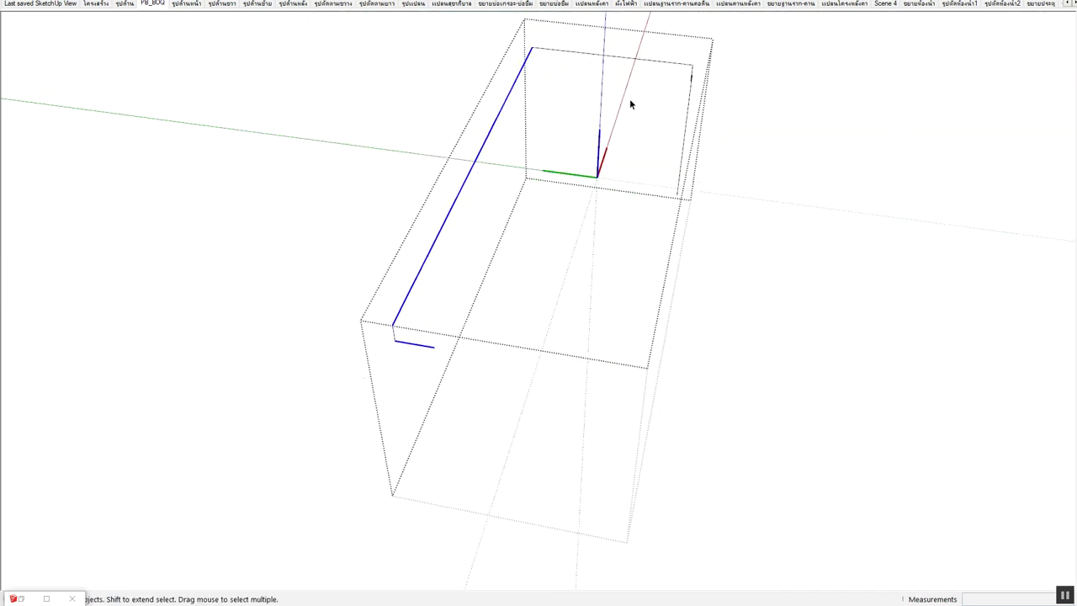
middle_drag(469, 283, 402, 326)
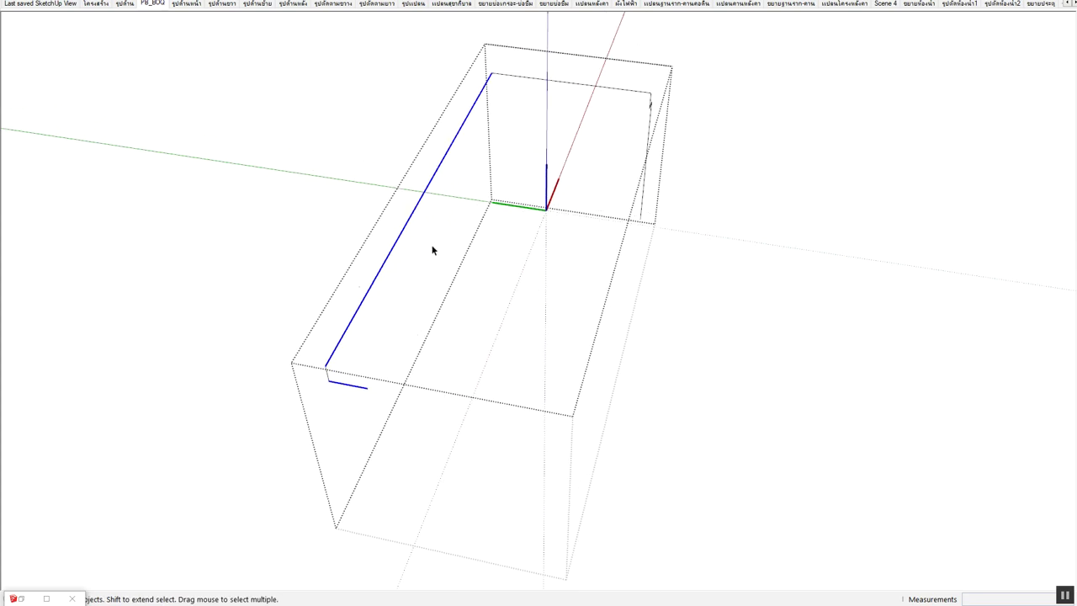
click(416, 405)
key(m)
click(327, 363)
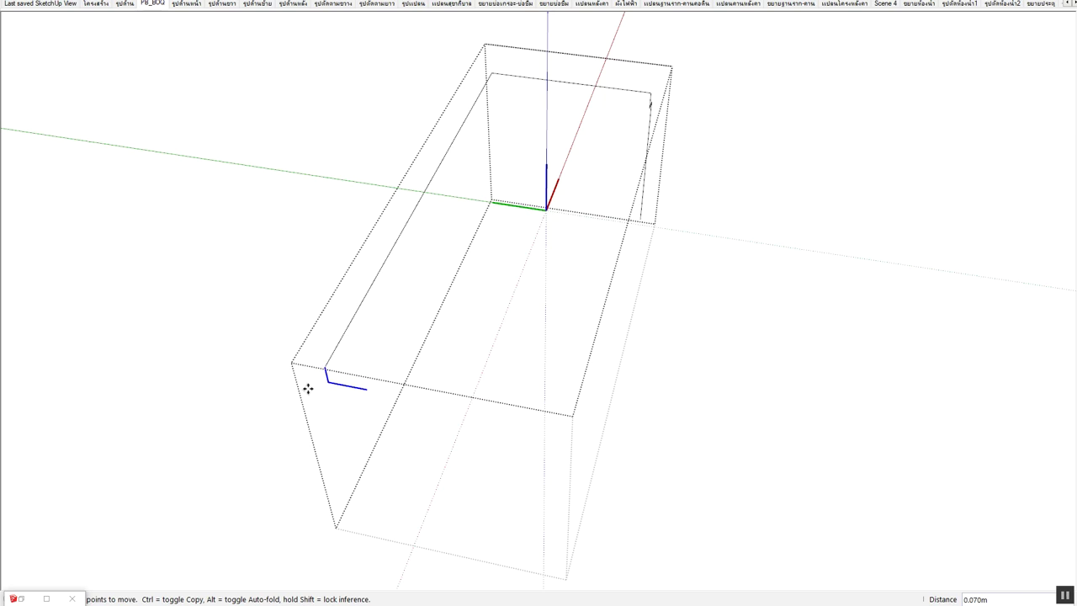
key(alt+h)
mouse_move(287, 427)
shift+middle_down()
mouse_move(334, 344)
mouse_move(399, 283)
shift+middle_up()
key(space)
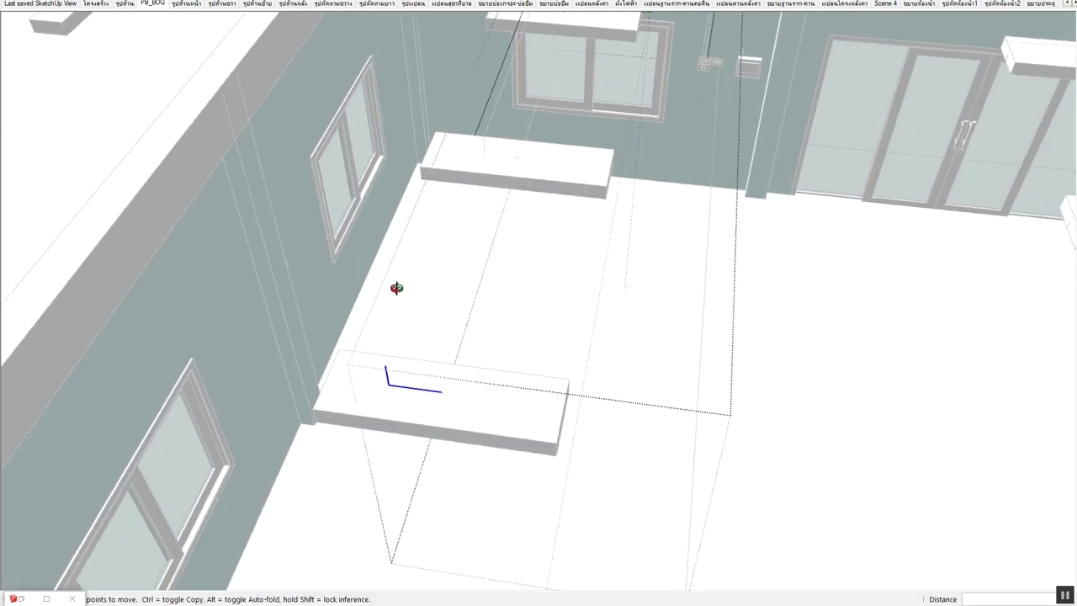
click(476, 135)
key(alt+h)
key(s)
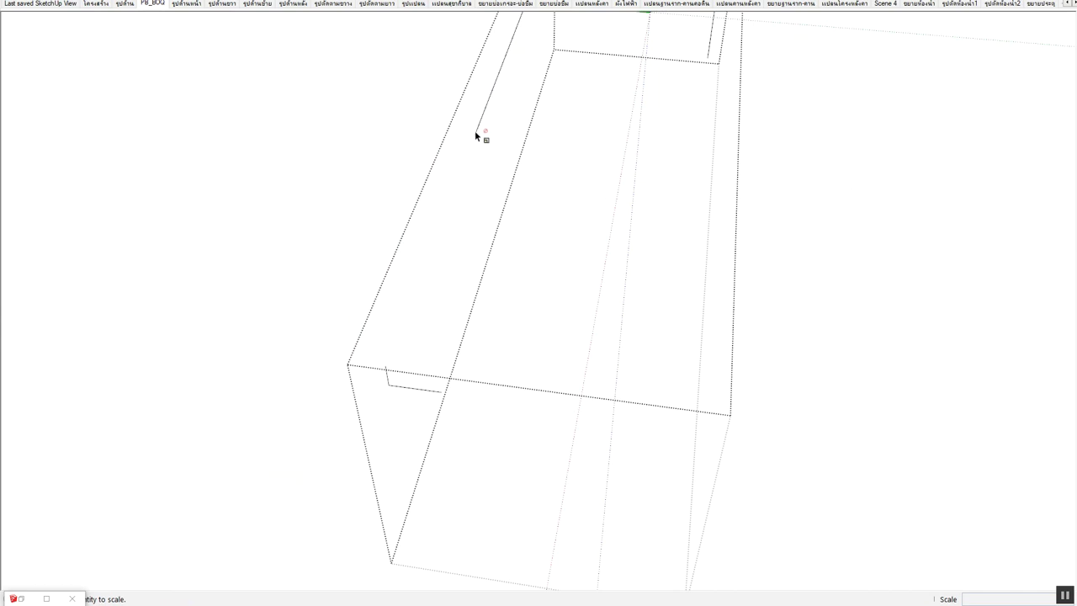
key(space)
click(475, 131)
key(s)
key(space)
scroll(477, 127, up, 2)
scroll(477, 127, up, 3)
click(476, 137)
key(s)
mouse_move(470, 139)
middle_down()
mouse_move(291, 201)
mouse_move(370, 287)
middle_up()
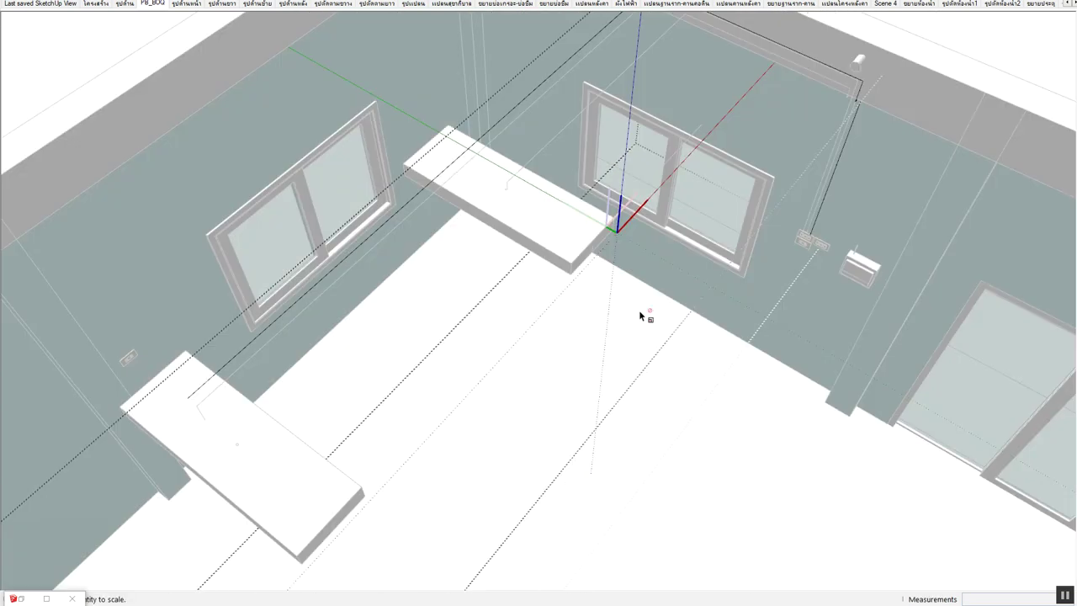
middle_drag(519, 216, 571, 190)
click(301, 334)
scroll(264, 377, up, 3)
scroll(269, 354, up, 2)
Select the thin wire bar and bring the whole wire into view
key(s)
key(space)
scroll(283, 336, up, 2)
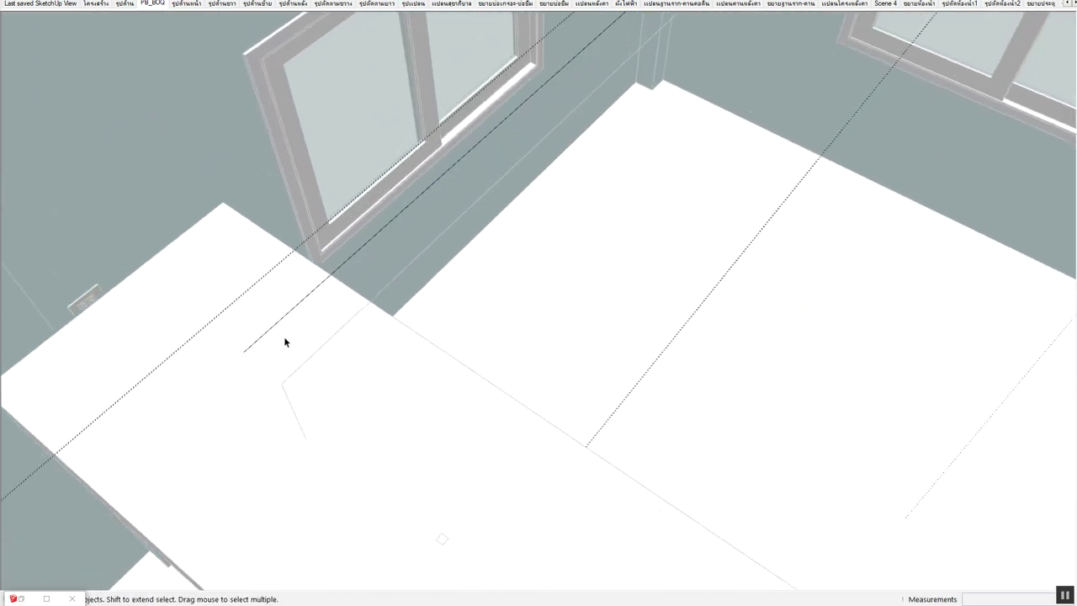
scroll(227, 361, up, 2)
click(214, 348)
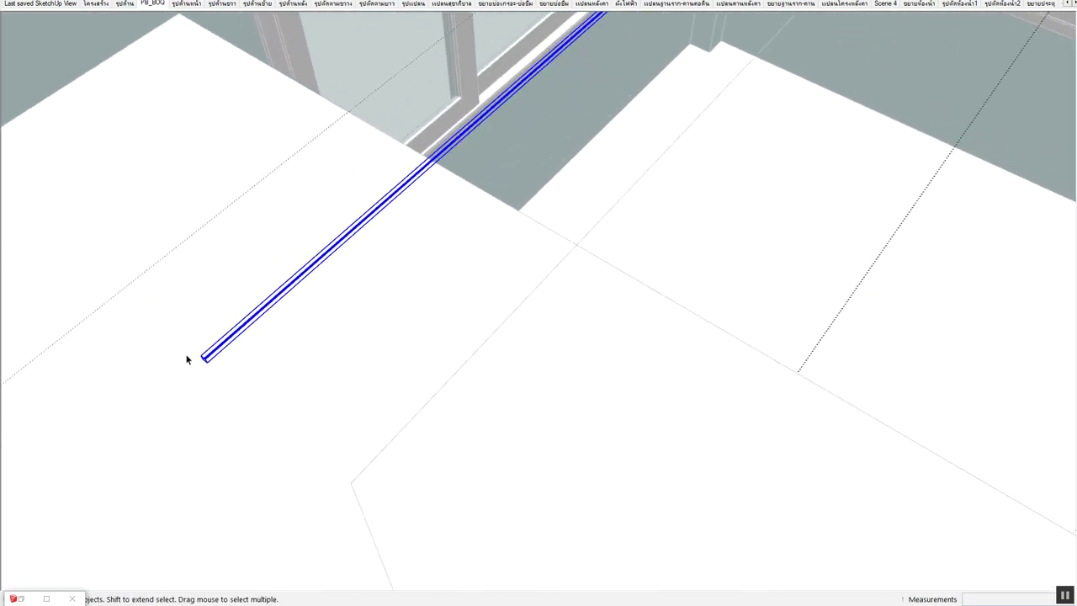
scroll(228, 365, up, 2)
scroll(277, 358, up, 1)
scroll(353, 269, down, 3)
key(s)
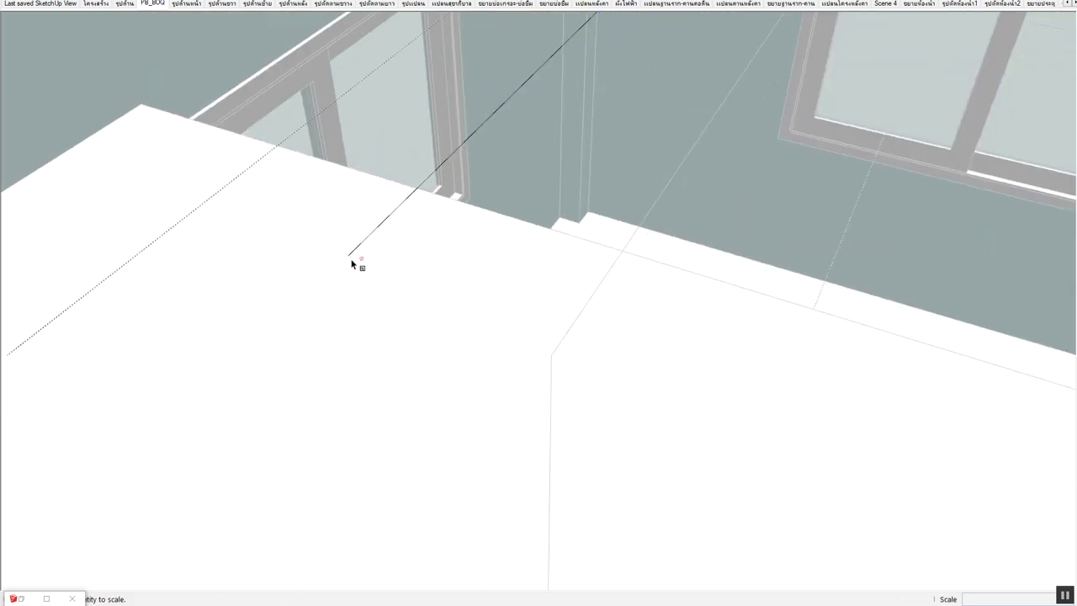
key(space)
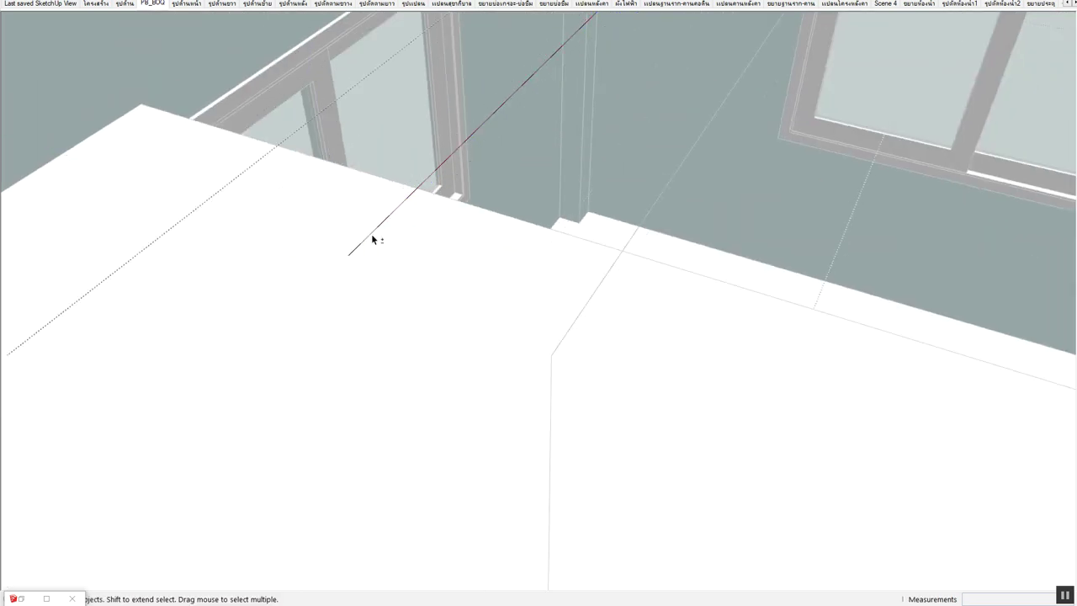
click(368, 239)
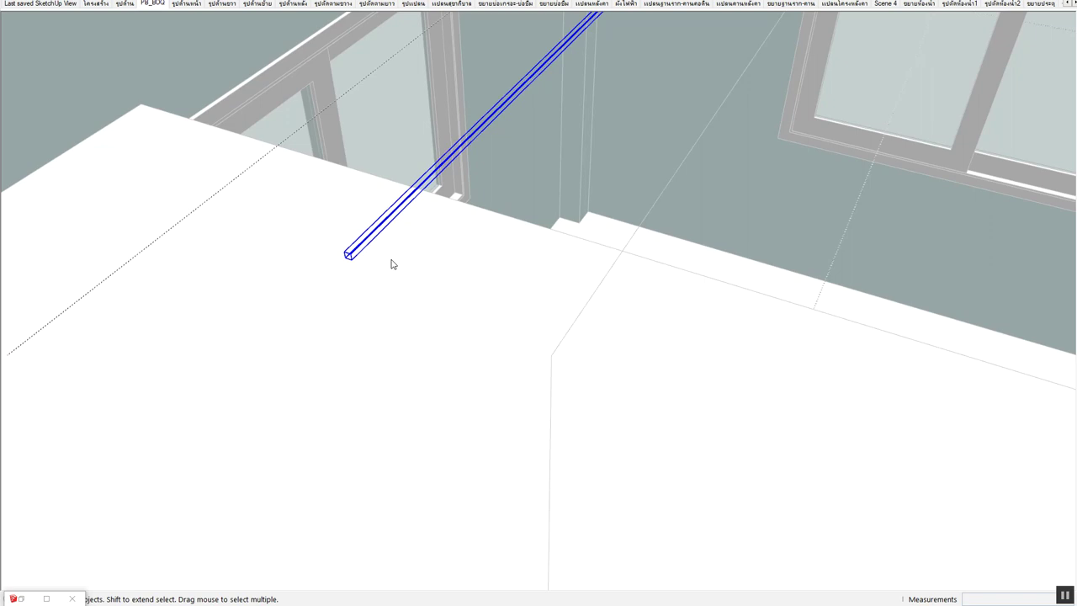
scroll(388, 281, down, 2)
scroll(388, 286, down, 3)
scroll(385, 312, down, 2)
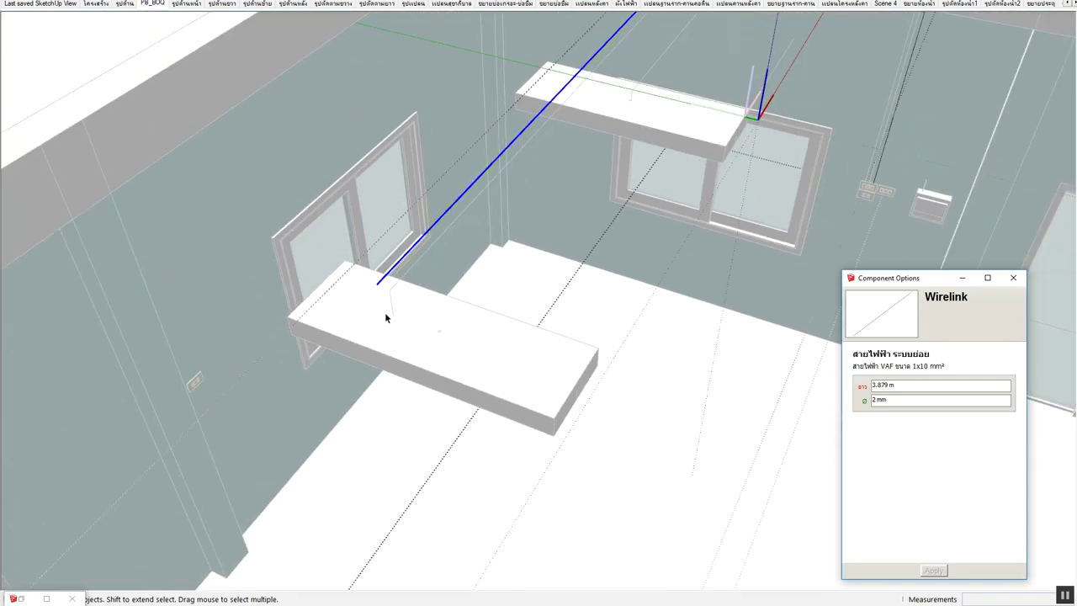
scroll(384, 312, down, 3)
middle_drag(384, 313, 415, 301)
Measure the wire and set its length to 5.89 m
key(t)
click(211, 475)
scroll(211, 475, down, 1)
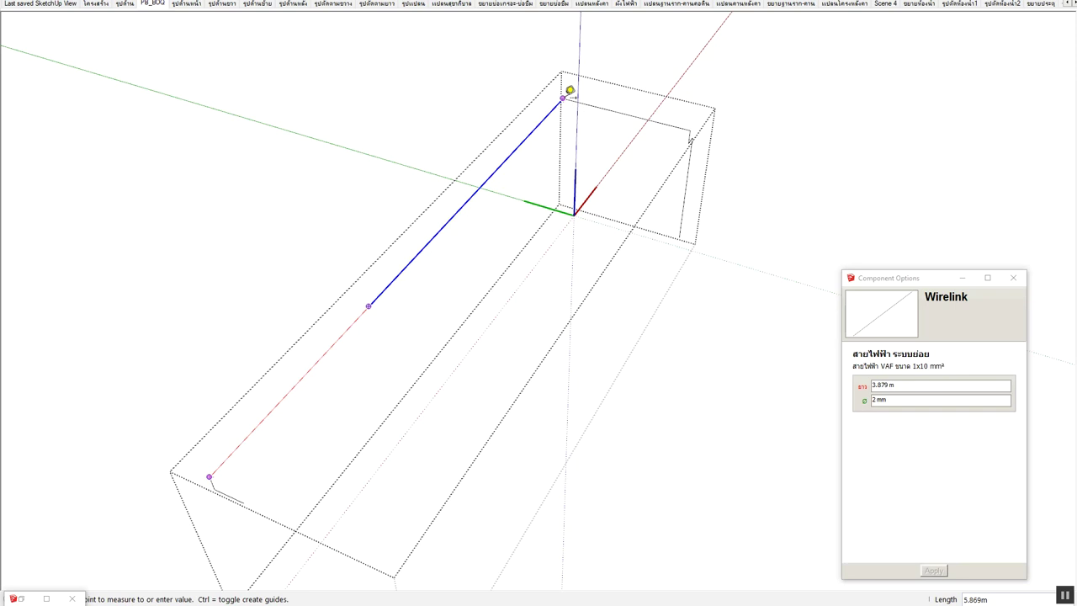
key(space)
triple_click(900, 388)
text(5.89)
key(Return)
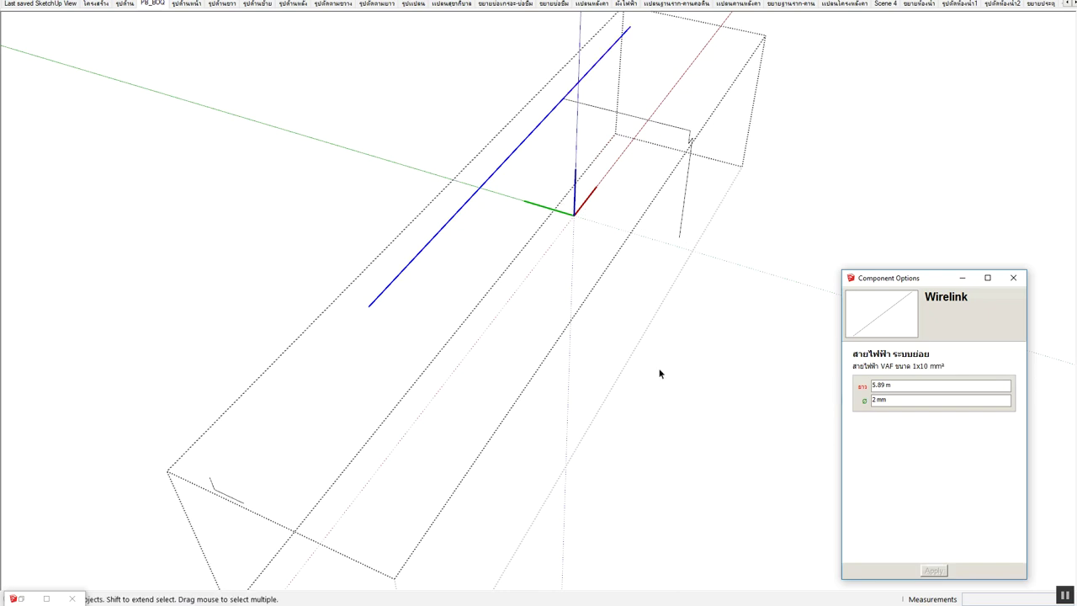
Move the wire's endpoint down to the lower corner
key(m)
click(375, 291)
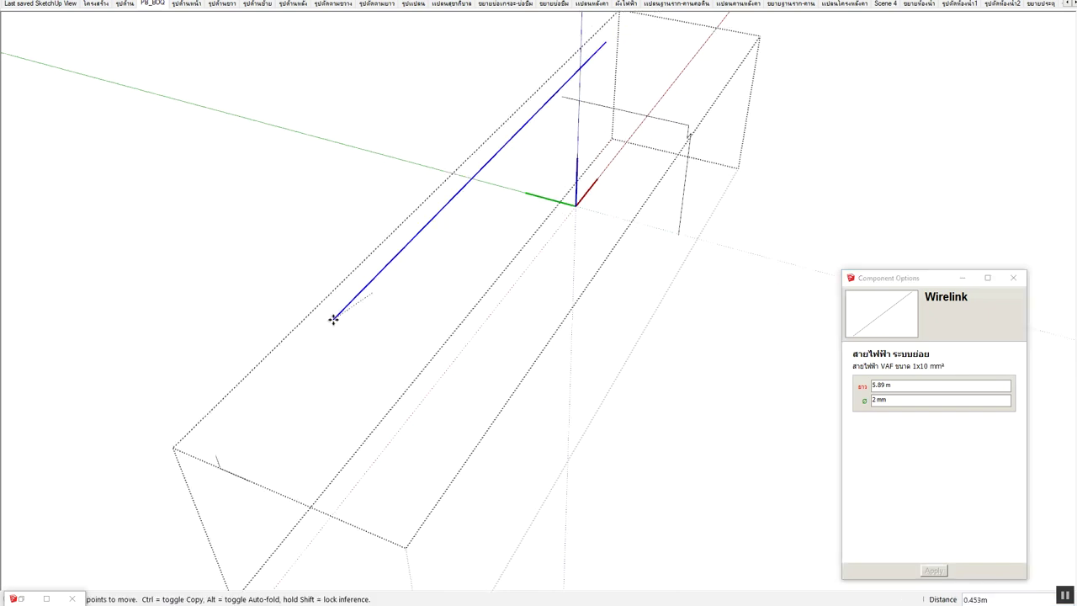
click(216, 454)
scroll(559, 101, up, 2)
scroll(564, 102, up, 2)
scroll(564, 100, up, 2)
scroll(555, 97, up, 2)
scroll(553, 98, up, 2)
scroll(553, 99, up, 2)
key(space)
Erase the diagonal wire segment from the wire box
click(565, 105)
key(s)
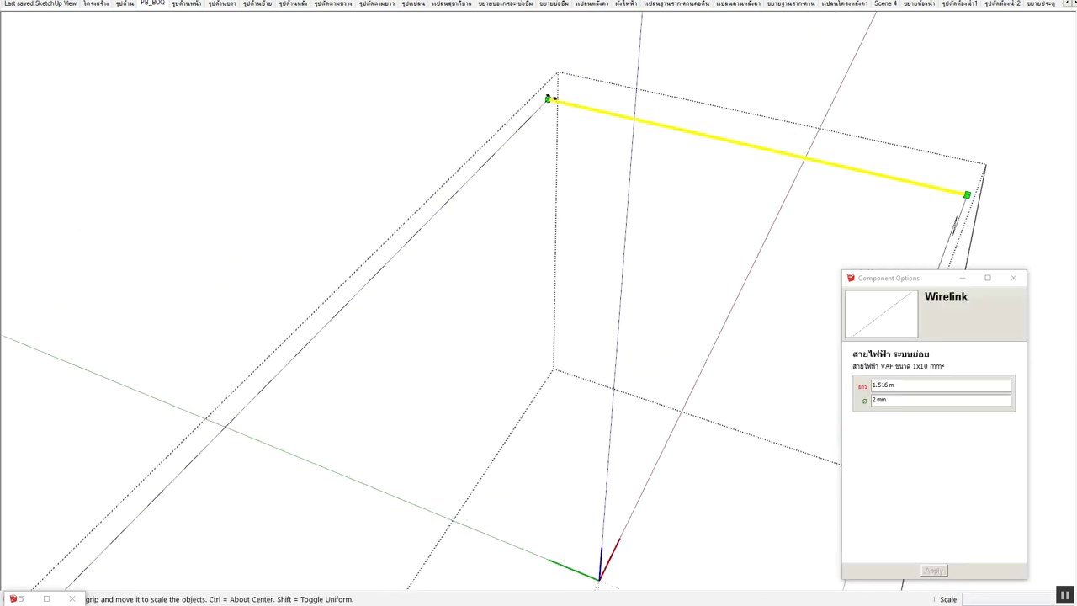
key(space)
click(532, 118)
click(558, 101)
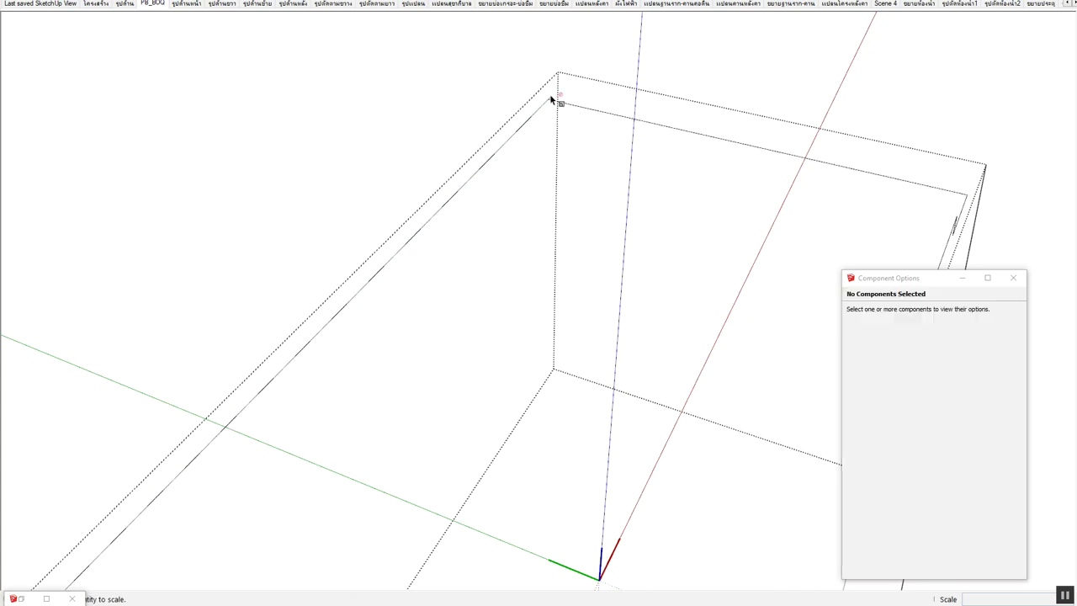
click(538, 107)
mouse_move(618, 139)
middle_down()
mouse_move(510, 115)
mouse_move(536, 137)
middle_up()
key(e)
click(423, 109)
key(space)
mouse_move(612, 130)
middle_down()
mouse_move(625, 65)
mouse_move(589, 150)
middle_up()
Reposition the corner wire segment and stretch it about 45.15× along the wall to the far shelf
click(639, 153)
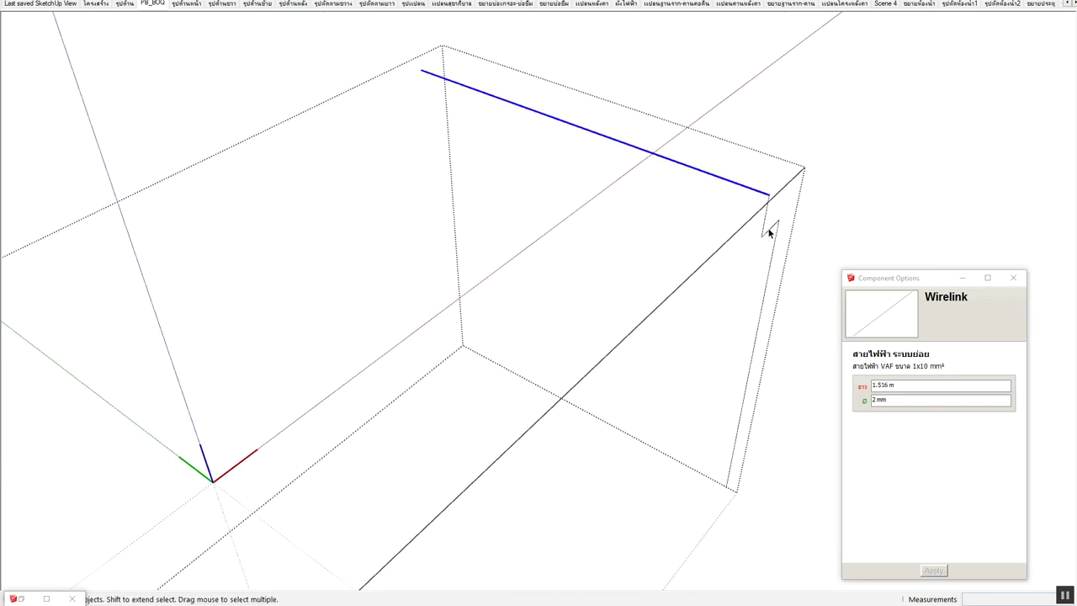
key(m)
click(772, 224)
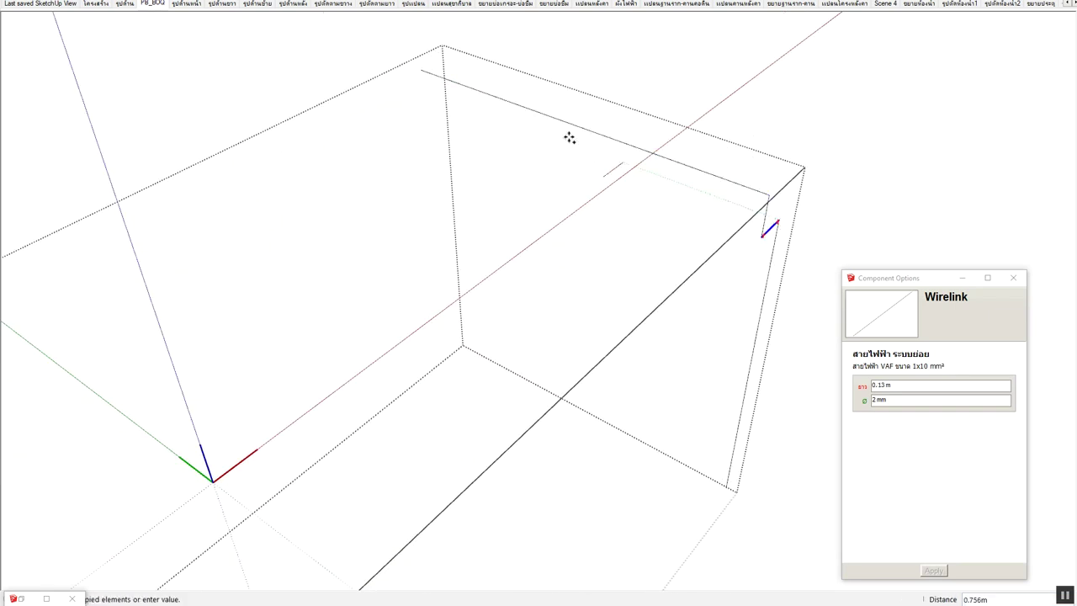
click(421, 76)
key(s)
click(398, 81)
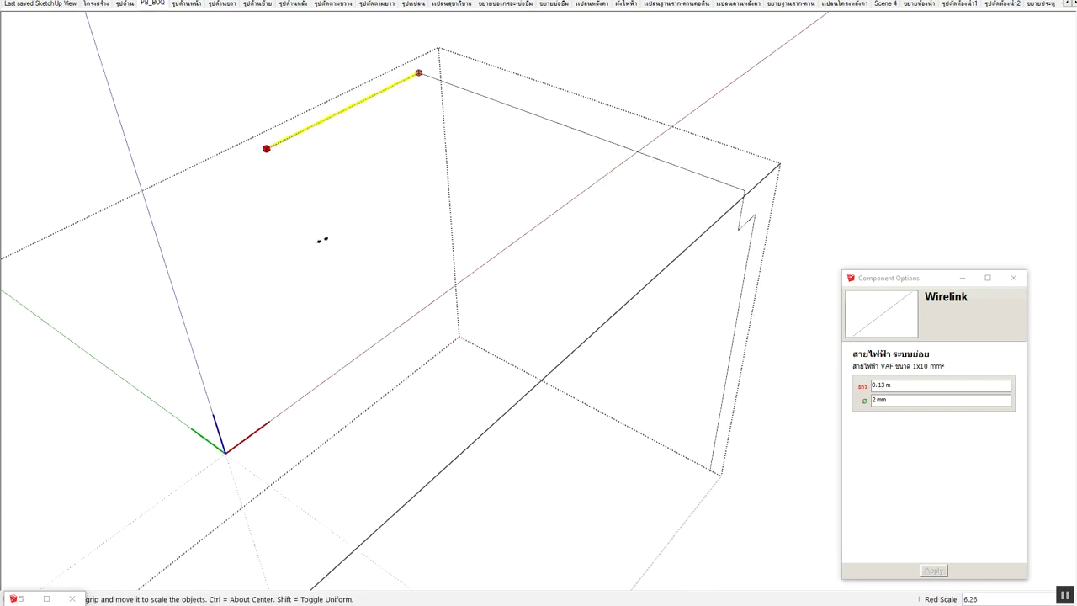
middle_drag(356, 248, 207, 356)
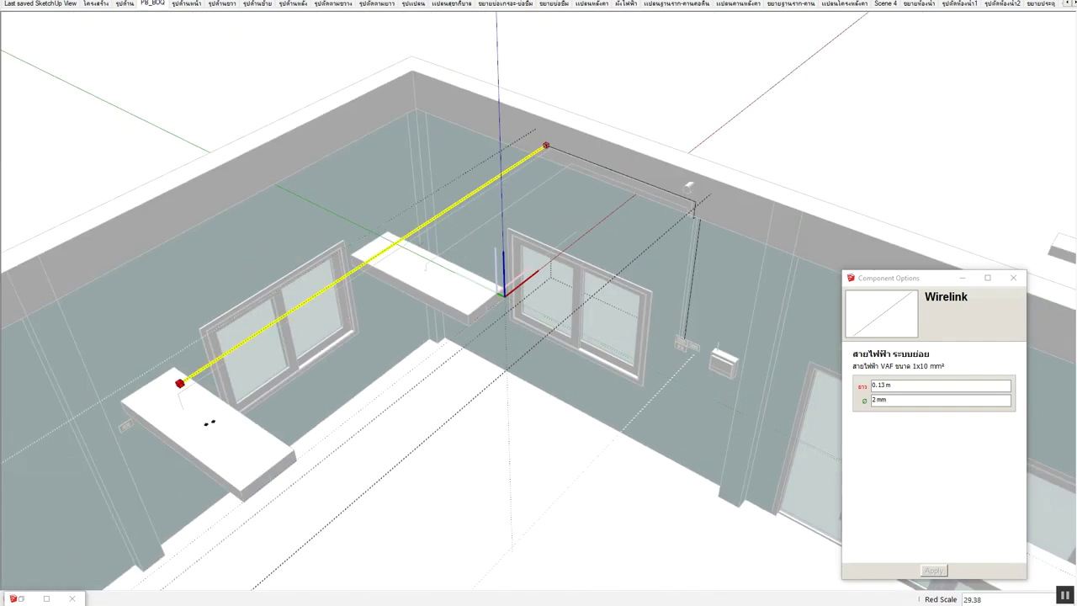
middle_drag(165, 392, 320, 312)
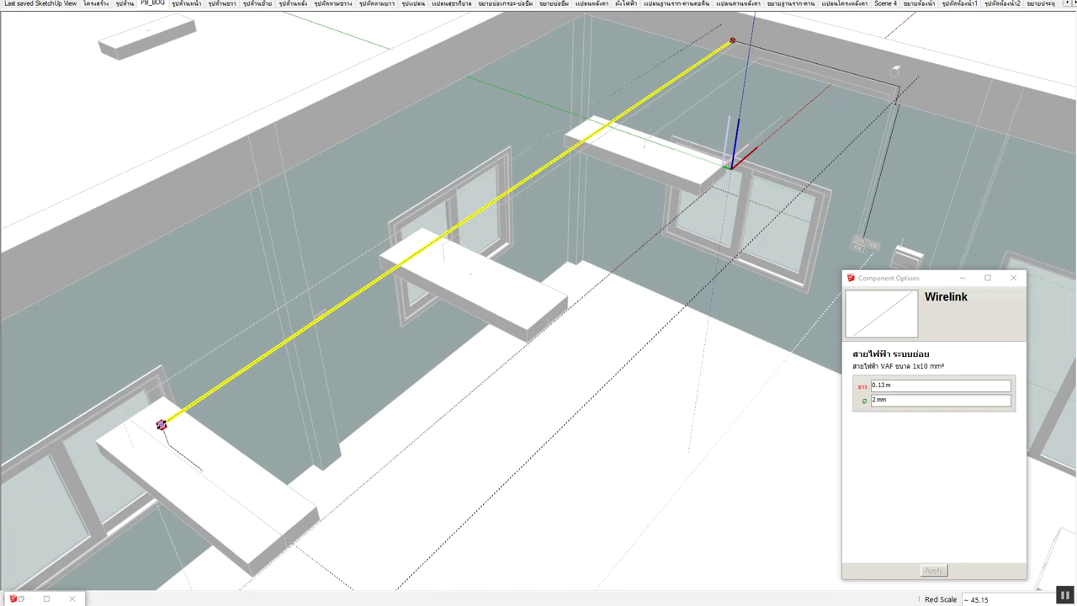
key(Escape)
middle_drag(209, 469, 349, 314)
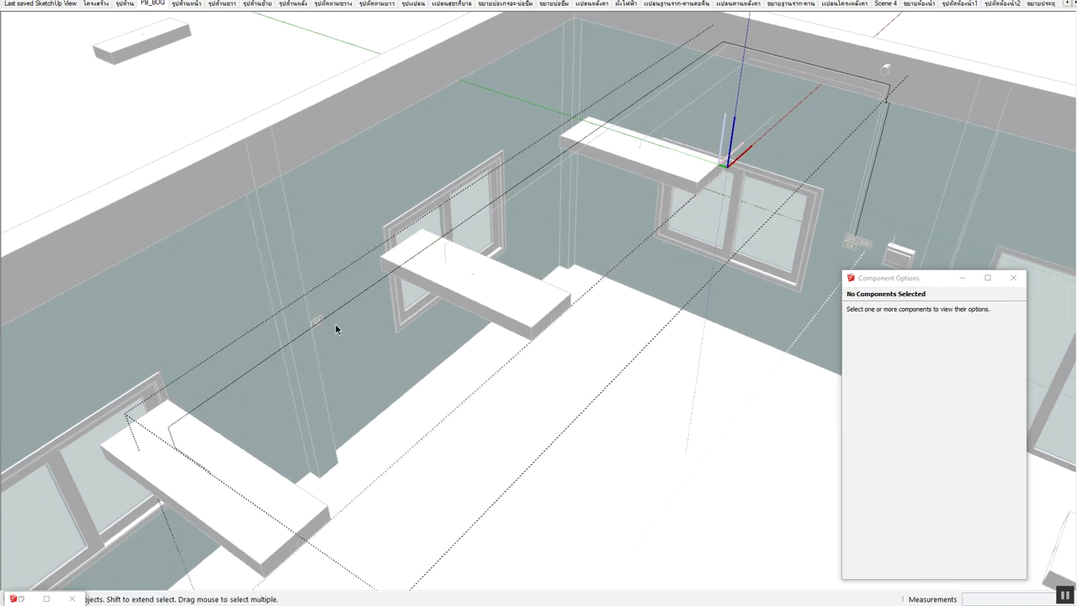
Zoom out to a wider view of the room's wiring and clear the wire selection
middle_drag(206, 413, 504, 328)
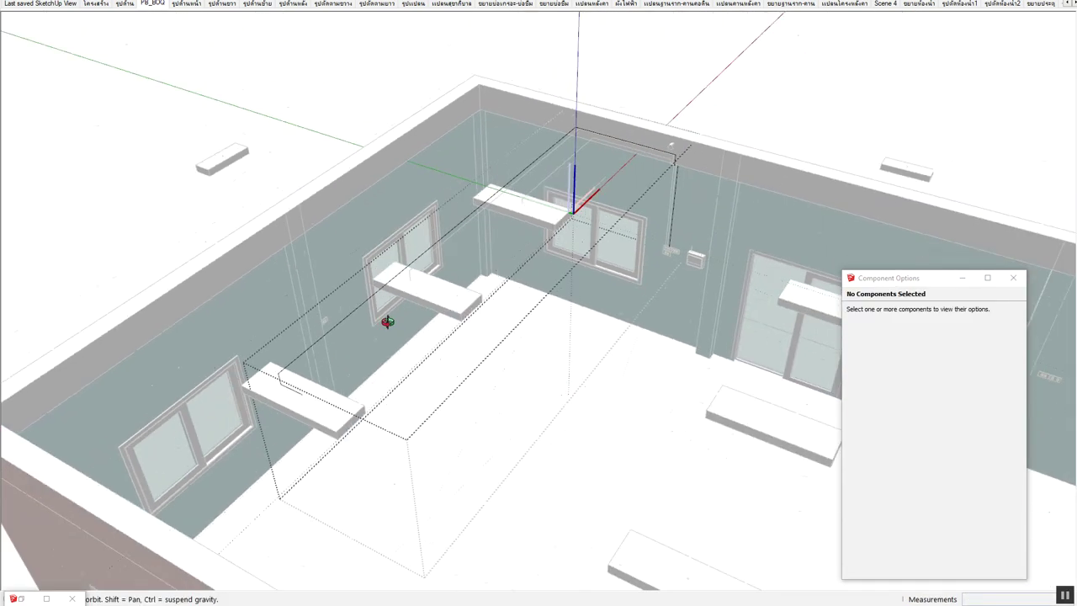
scroll(504, 327, up, 2)
scroll(493, 390, up, 2)
scroll(534, 386, up, 1)
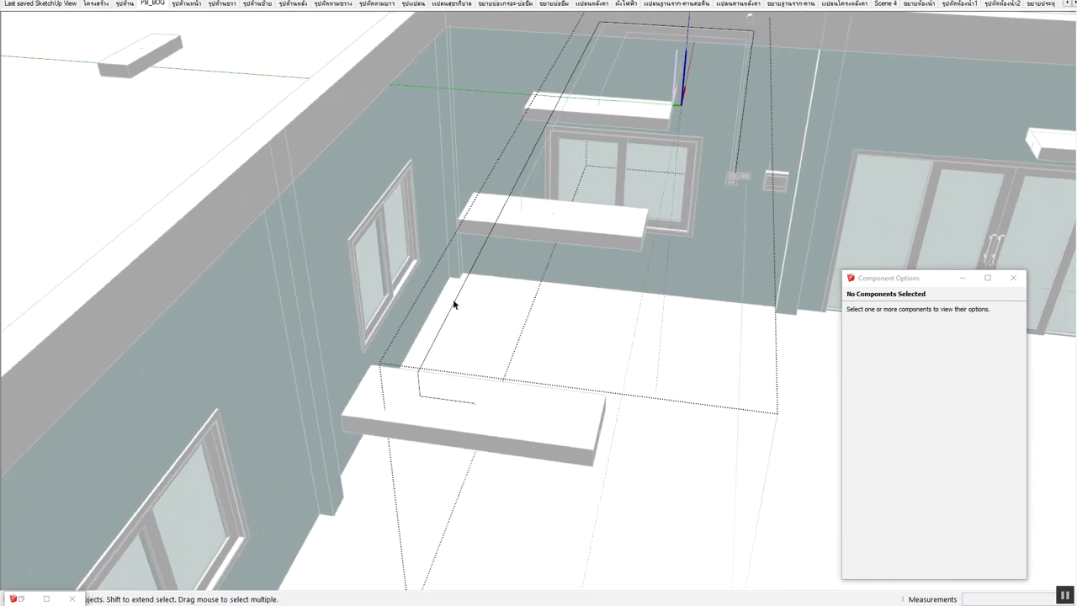
click(451, 313)
scroll(429, 368, up, 2)
scroll(421, 404, up, 2)
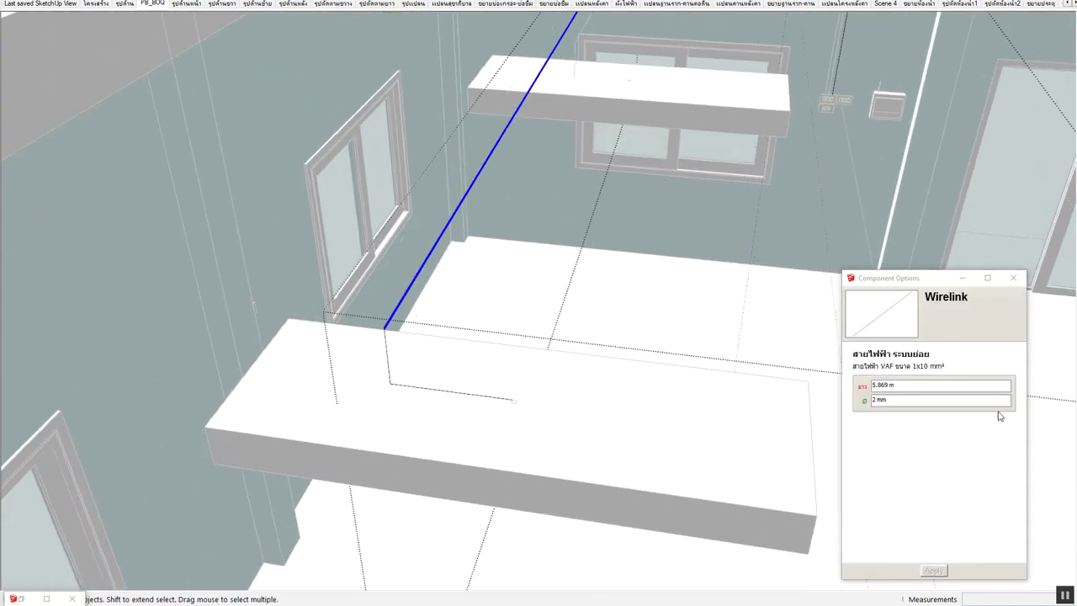
scroll(451, 411, down, 3)
mouse_move(572, 389)
middle_down()
mouse_move(372, 404)
mouse_move(365, 294)
middle_up()
scroll(413, 272, down, 4)
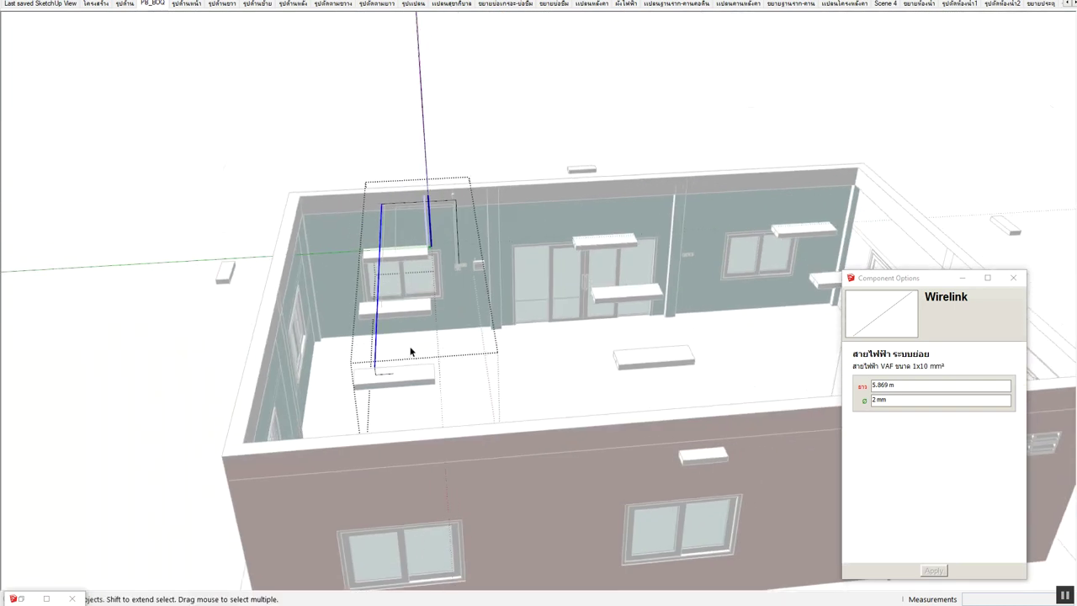
scroll(412, 351, up, 2)
click(419, 206)
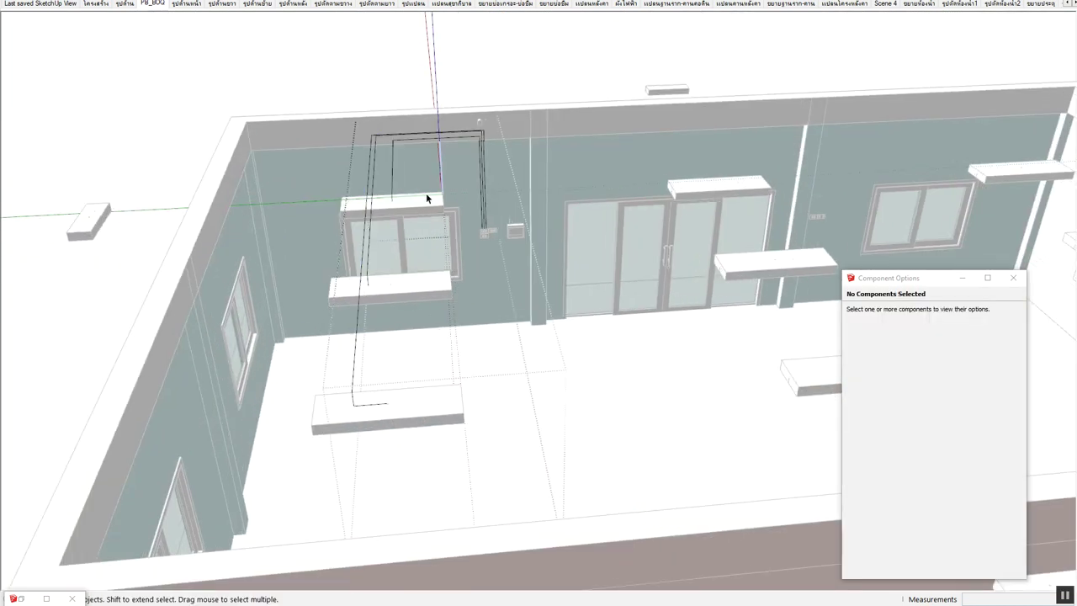
scroll(426, 193, up, 2)
scroll(391, 312, down, 2)
scroll(441, 322, down, 1)
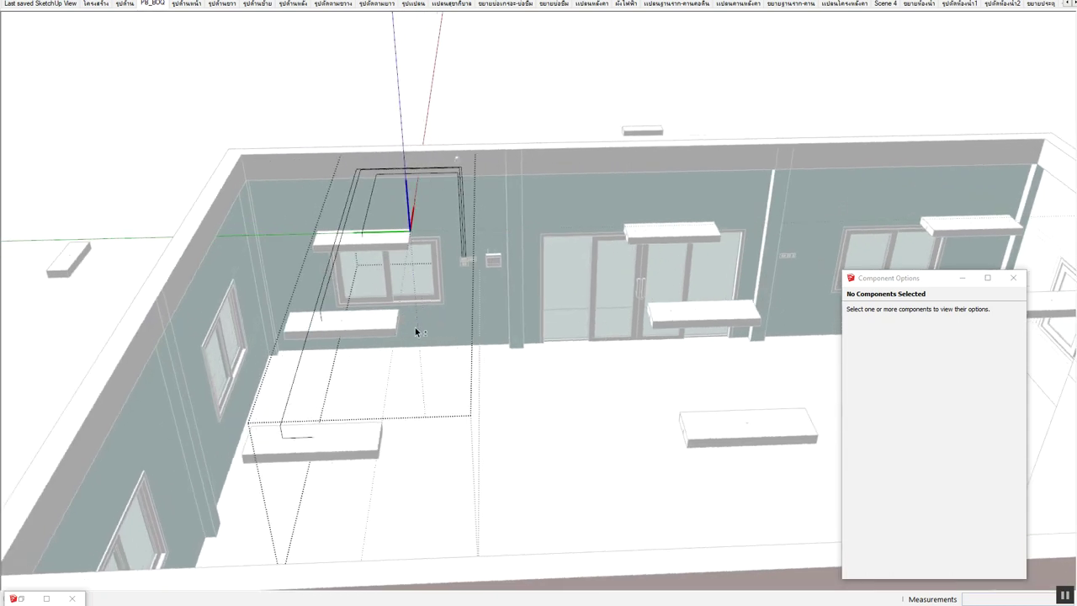
scroll(415, 327, down, 2)
scroll(466, 305, up, 1)
scroll(452, 250, up, 3)
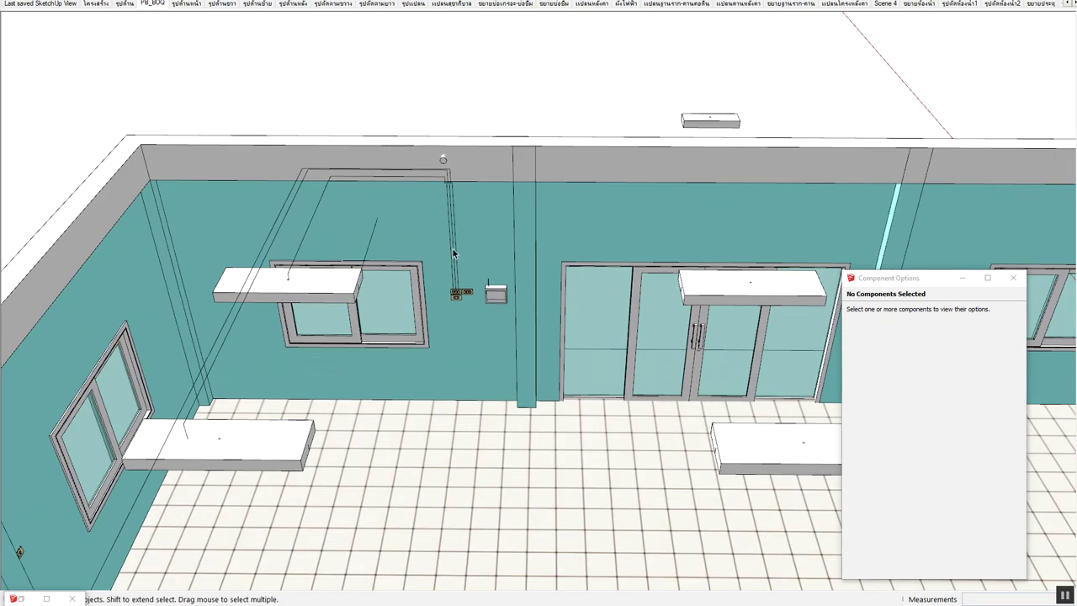
scroll(370, 214, up, 1)
scroll(376, 215, up, 2)
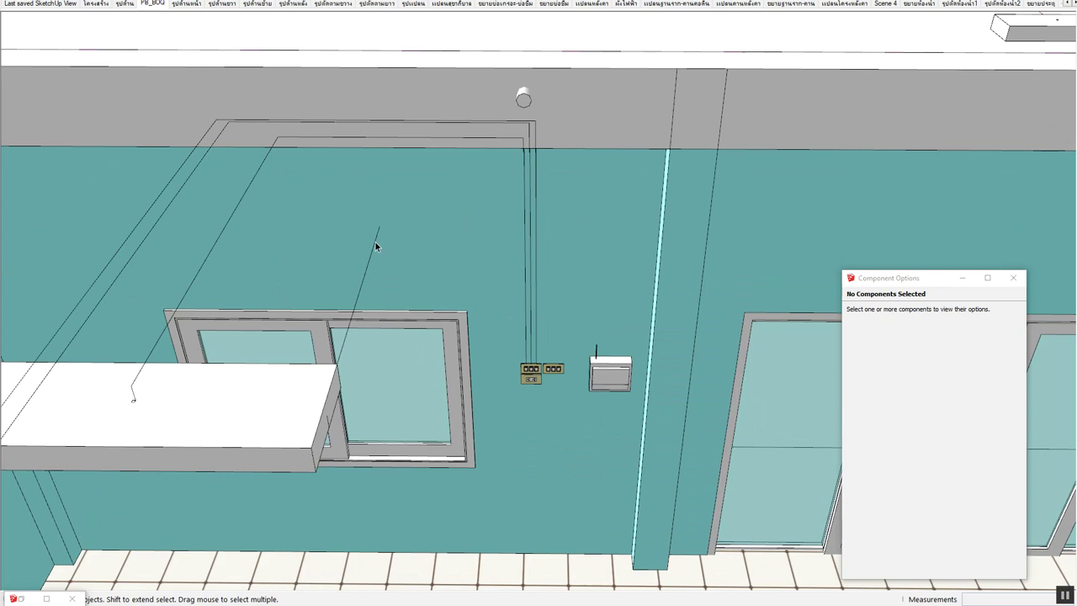
Erase the stray wire piece inside the wall's Circuit component, then select the wall's wire group
double_click(371, 262)
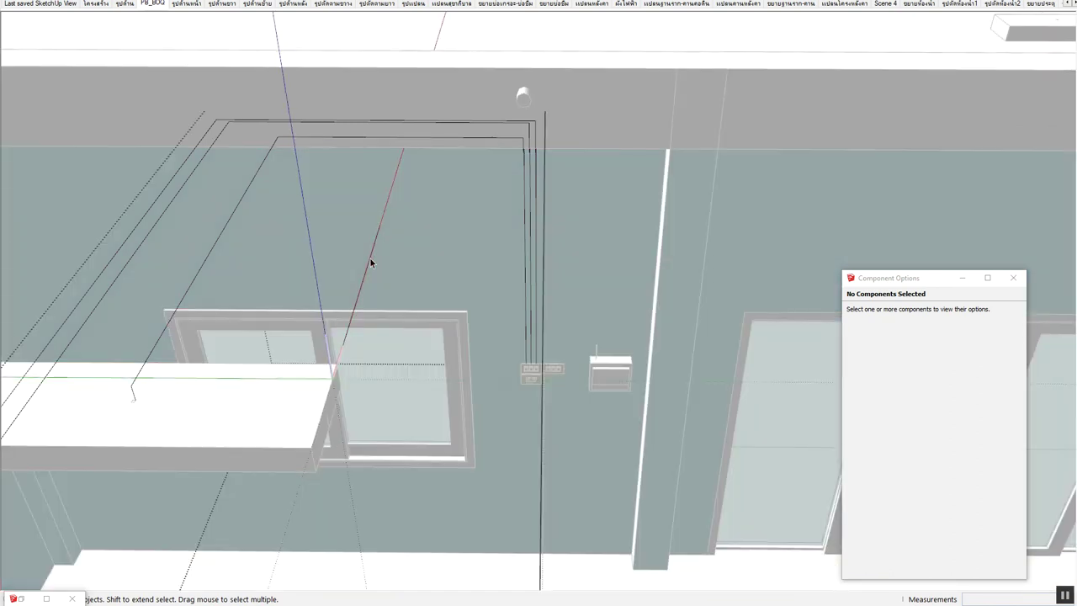
double_click(370, 290)
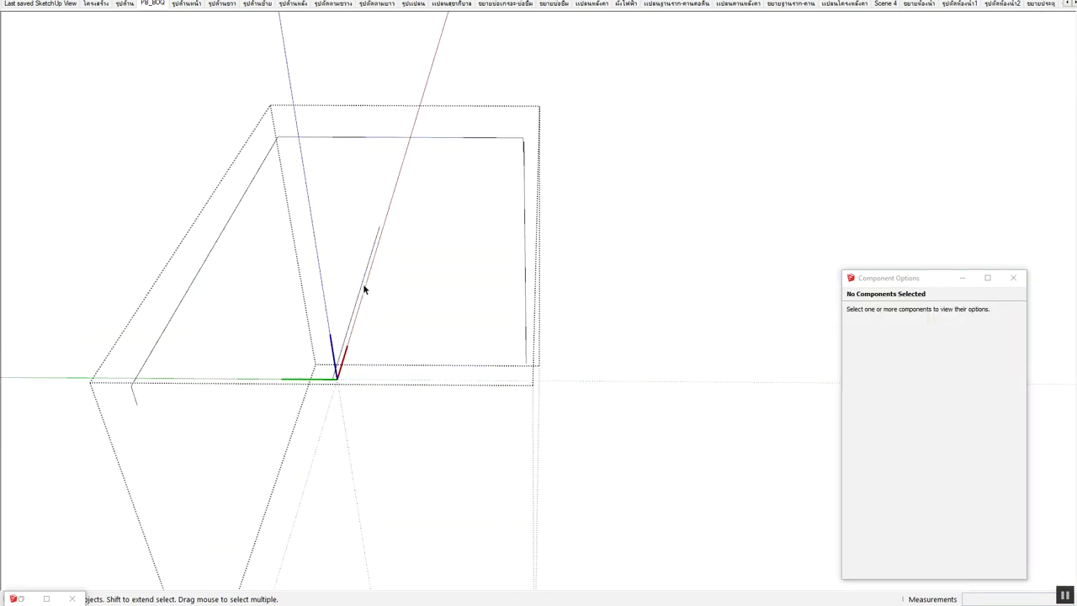
click(358, 296)
key(e)
click(368, 281)
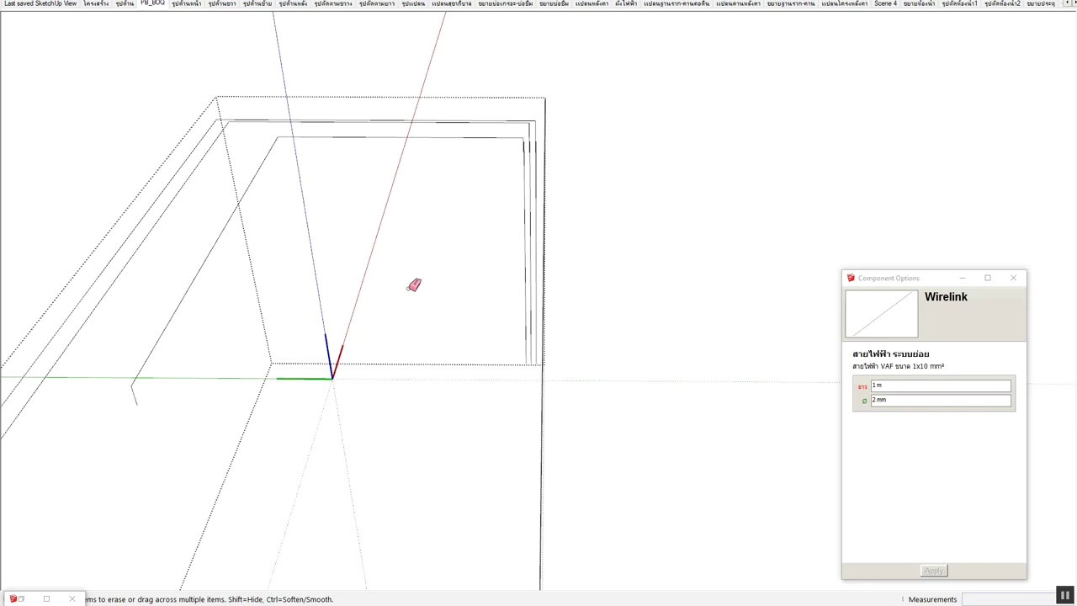
key(space)
click(534, 236)
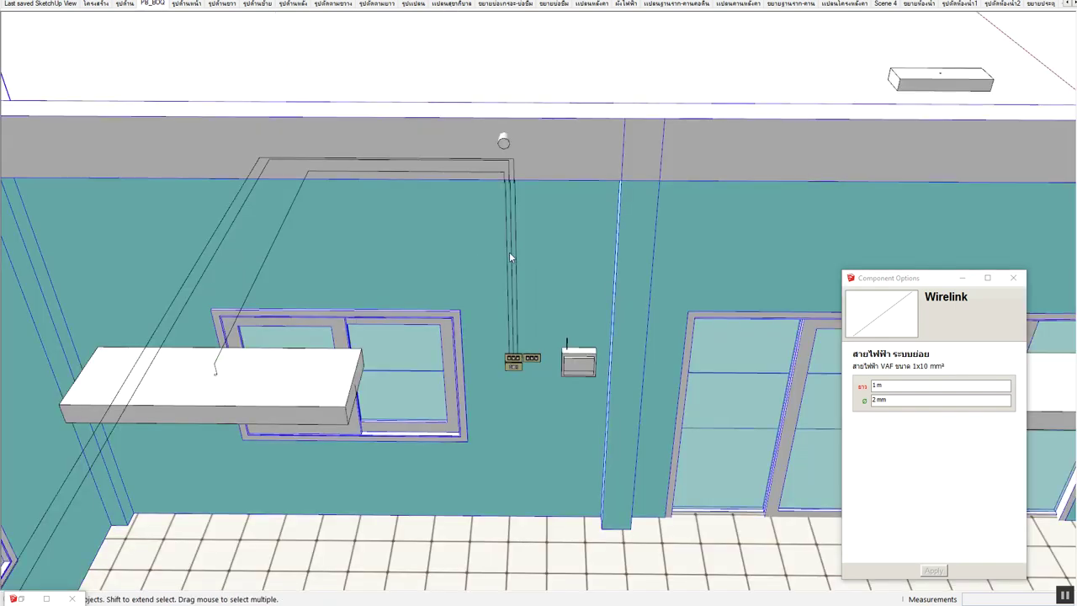
click(505, 258)
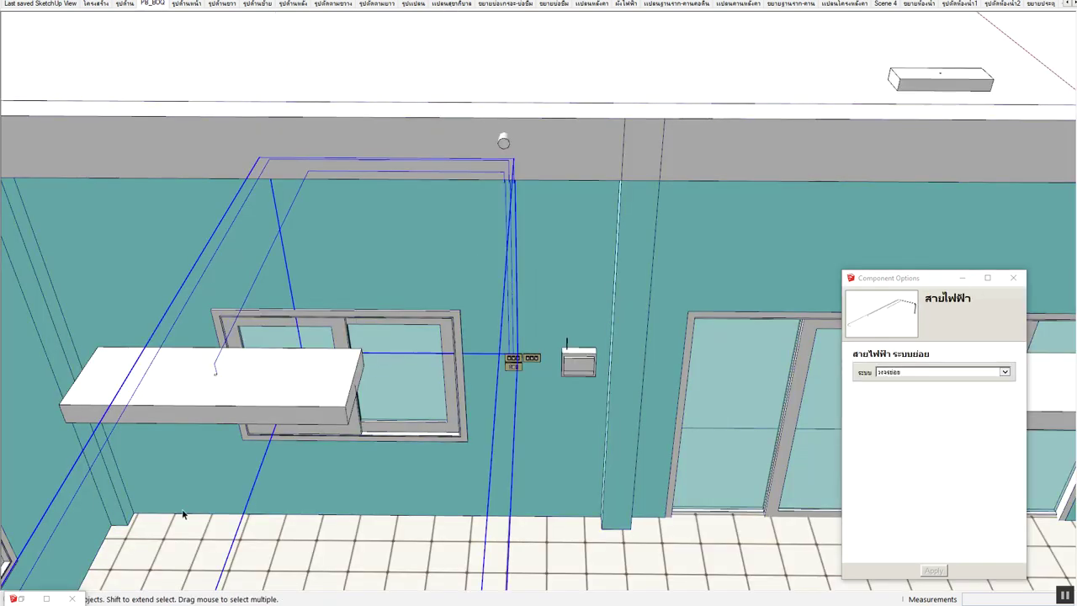
Run the wire report showing two VAF 1x10 mm² entries at 21.37 m each, then minimise it
click(24, 596)
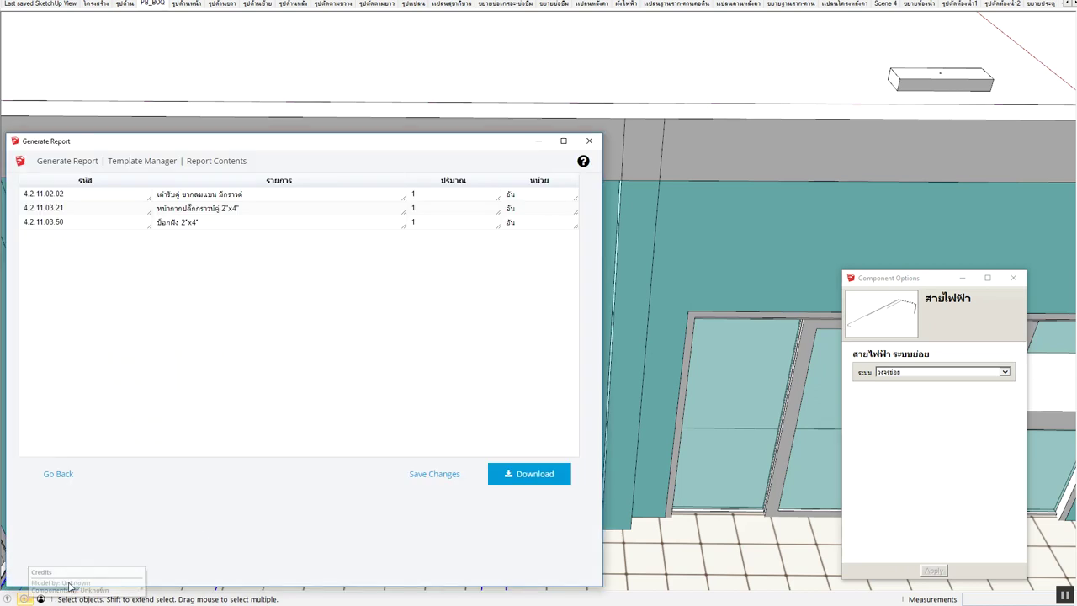
click(78, 478)
click(551, 470)
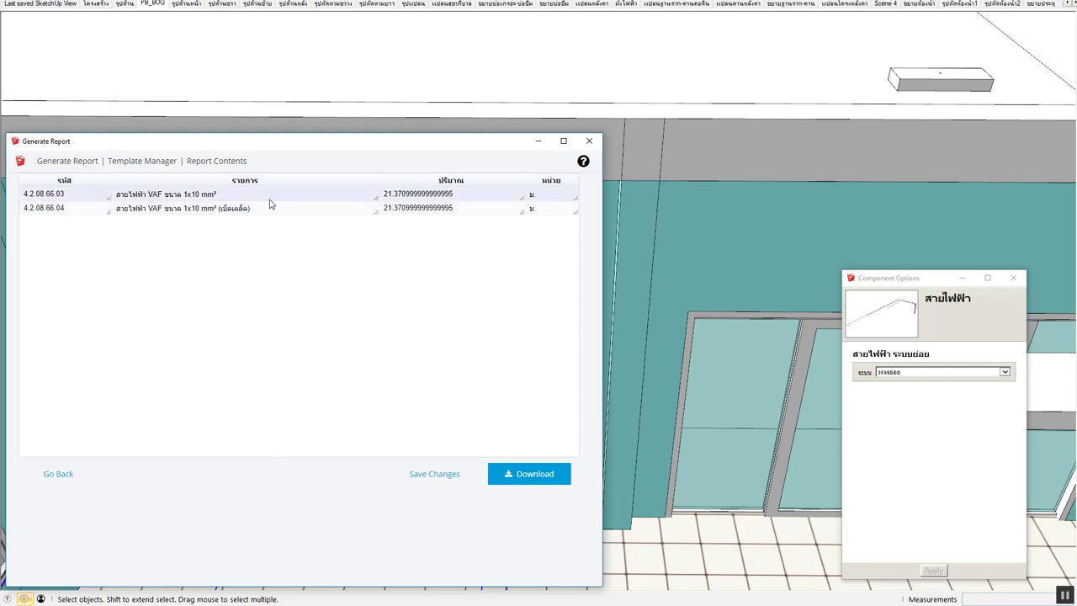
click(538, 141)
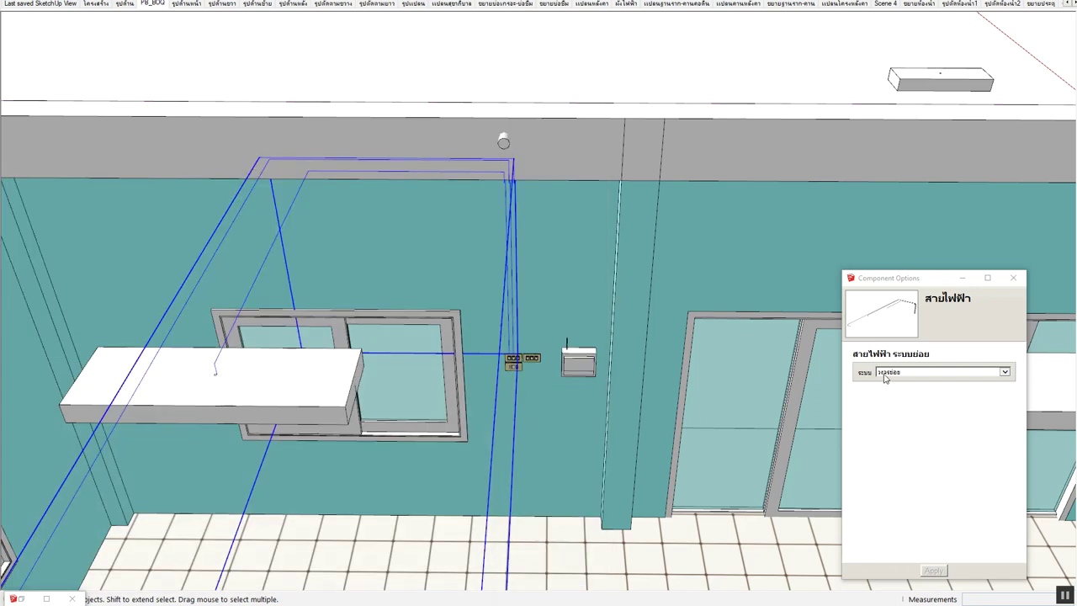
Set the wire component's 6. VAF size option to 1.5 mm²
double_click(517, 298)
click(515, 296)
mouse_move(510, 292)
middle_down()
mouse_move(500, 298)
mouse_move(513, 303)
middle_up()
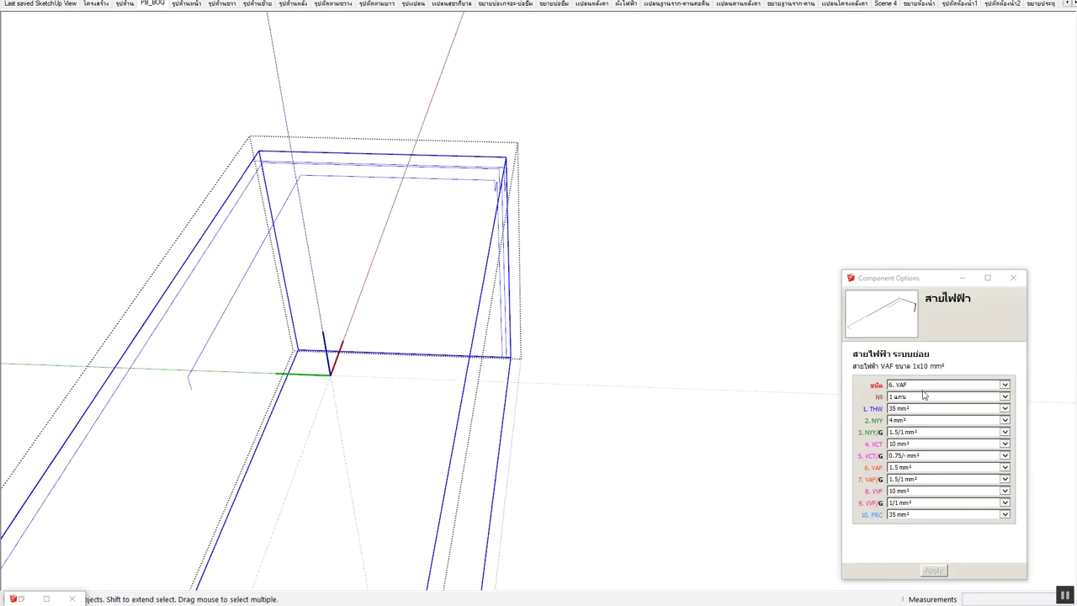
click(907, 471)
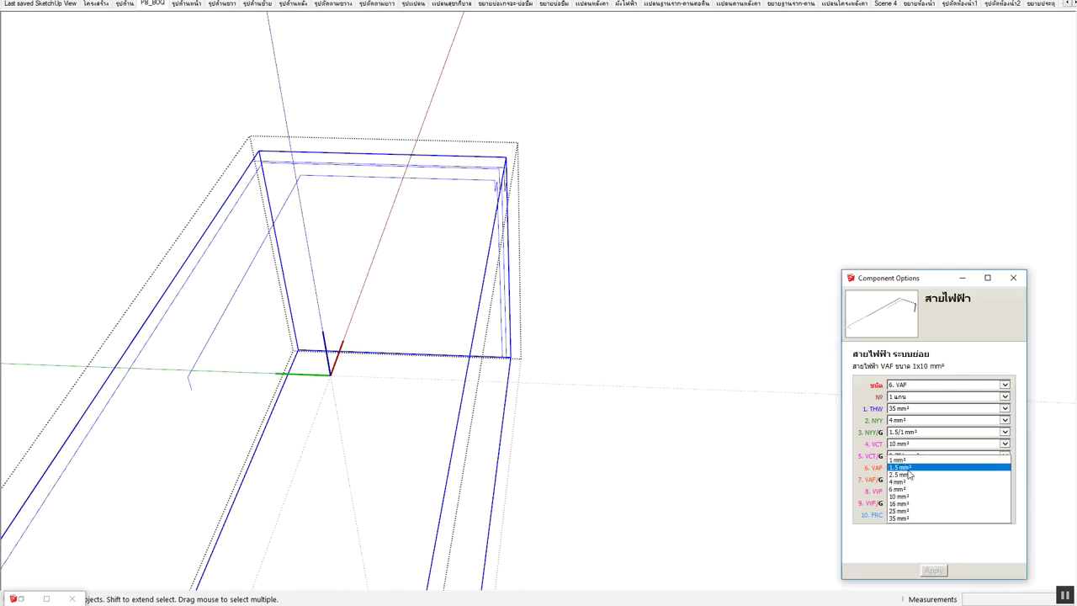
click(895, 468)
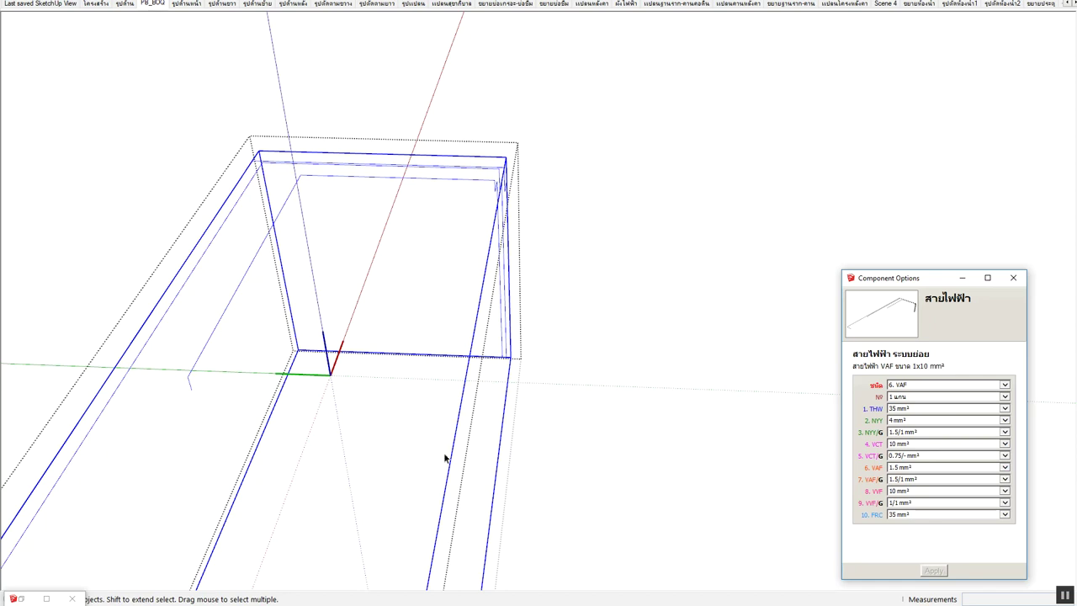
Open Component Attributes with Ctrl+Shift+A and scroll through the wire's attribute formulas
key(ctrl+shift+a)
scroll(467, 242, down, 2)
scroll(467, 241, up, 1)
scroll(503, 203, down, 1)
scroll(498, 211, down, 4)
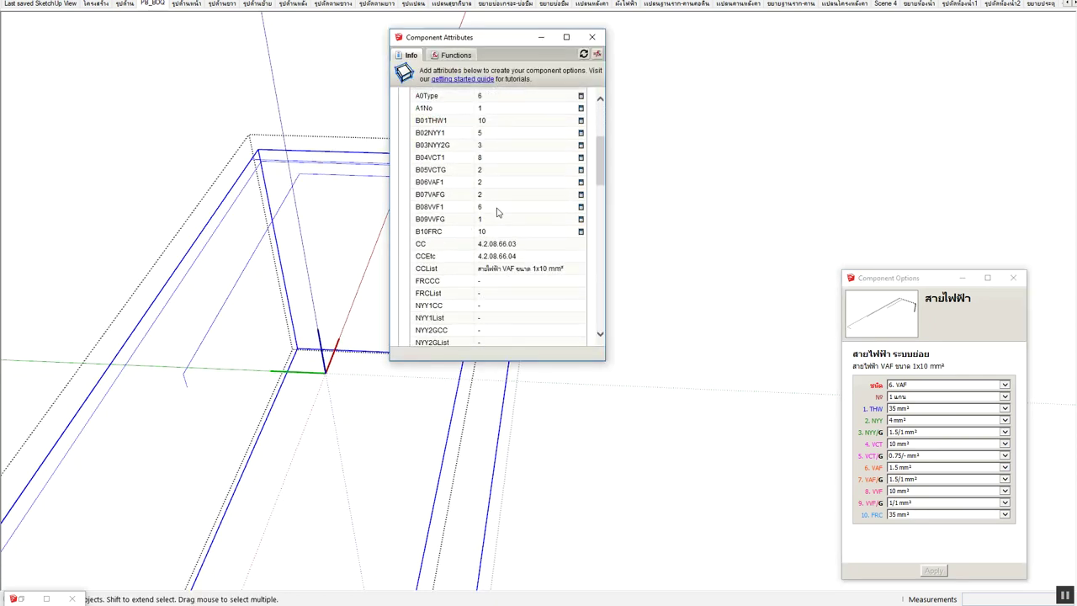
click(540, 271)
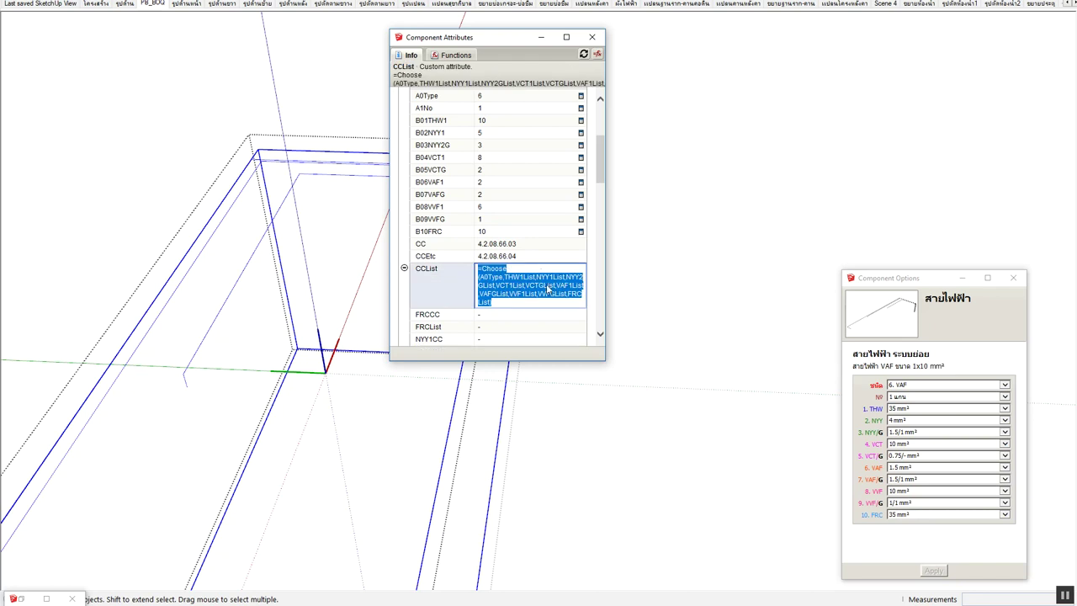
scroll(541, 288, down, 5)
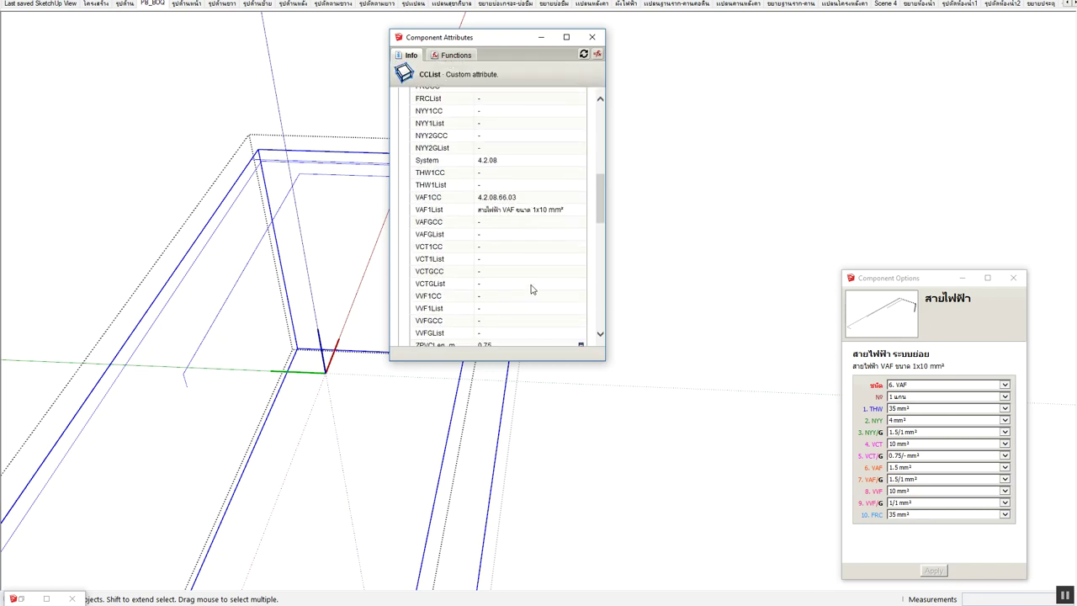
click(548, 215)
click(548, 216)
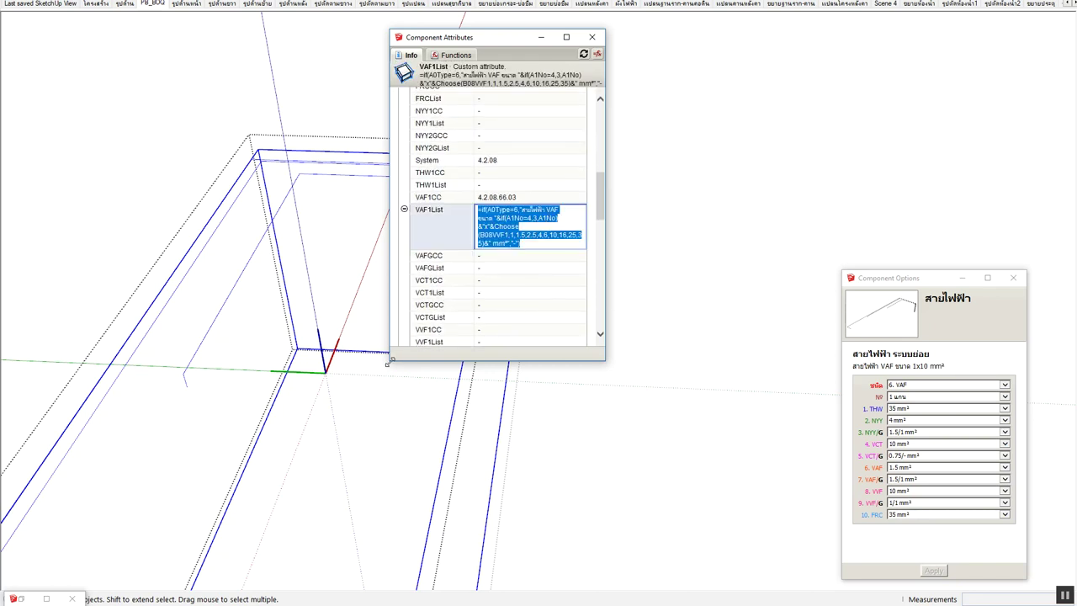
drag(388, 363, 315, 505)
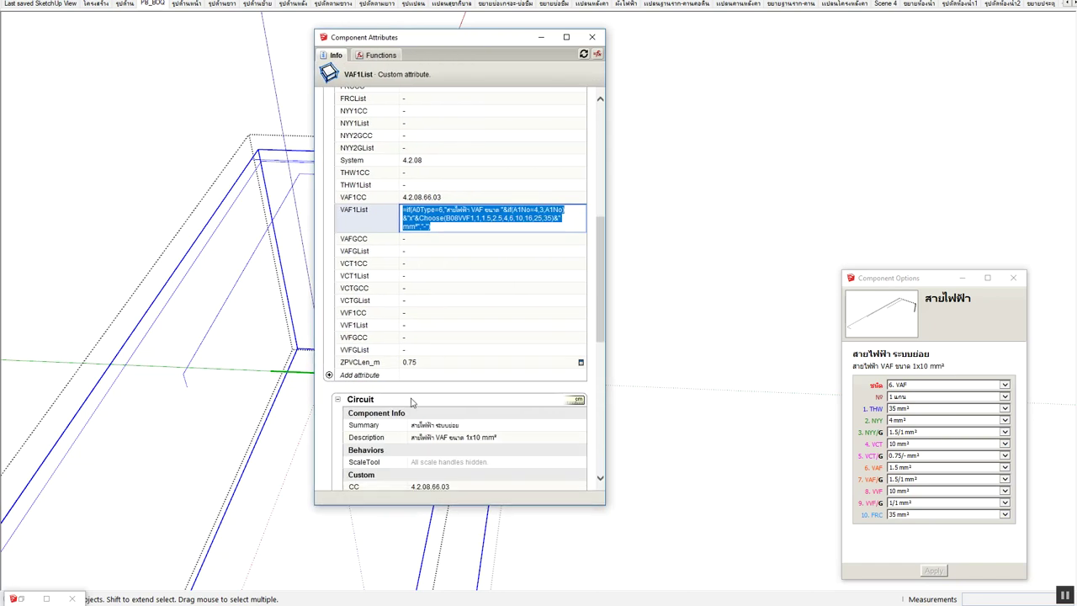
click(506, 228)
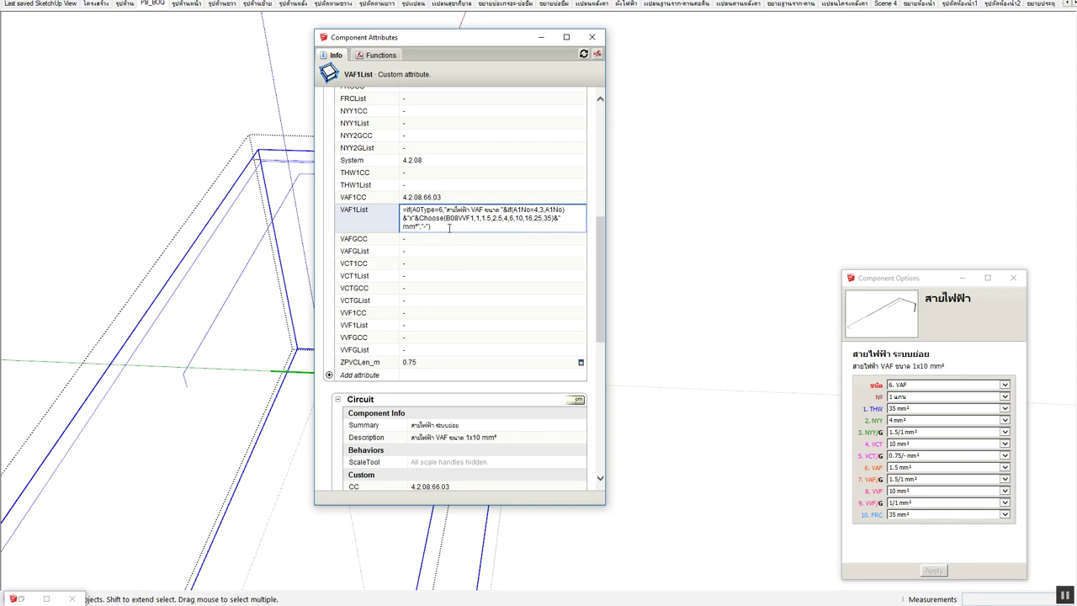
scroll(420, 223, up, 3)
scroll(420, 223, up, 1)
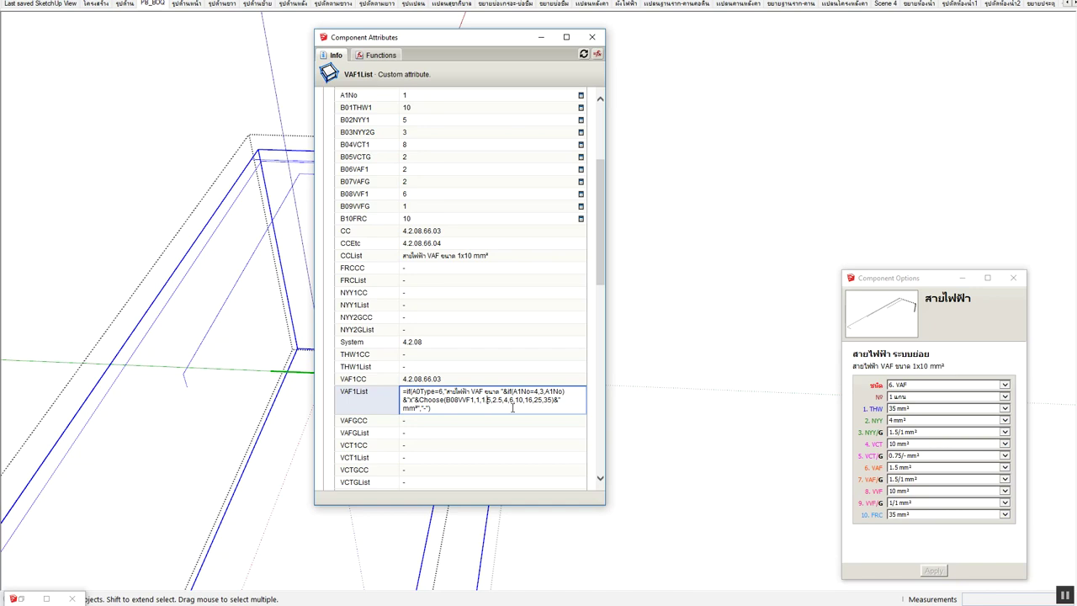
click(486, 403)
Point the VAF1List Choose() reference at the VAF size attribute so it reads 1x1.5 mm²
click(488, 404)
text(A)
key(Left)
key(Left)
key(Return)
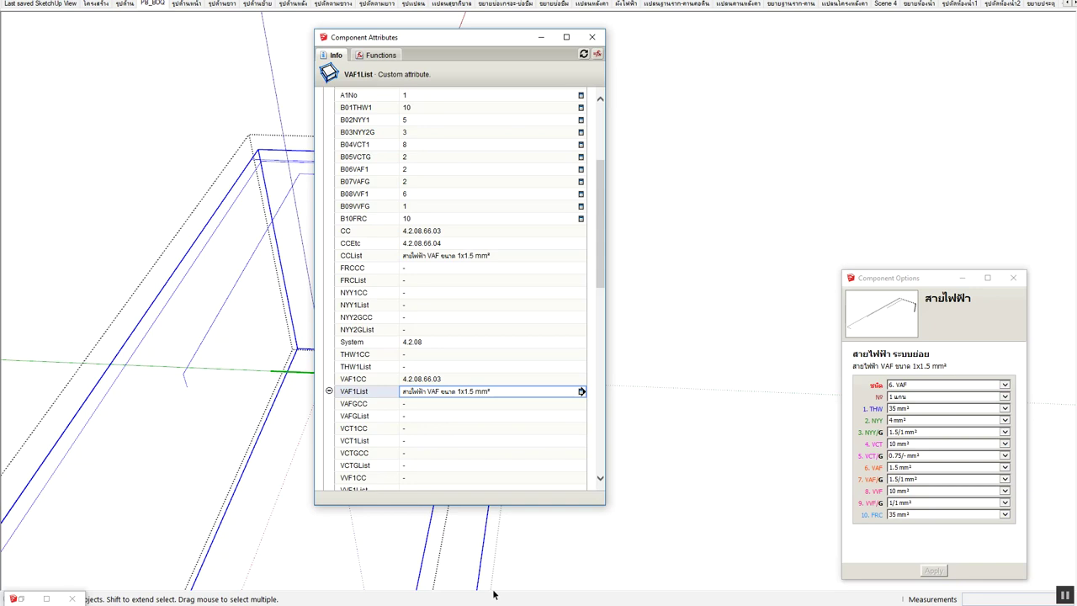
click(230, 601)
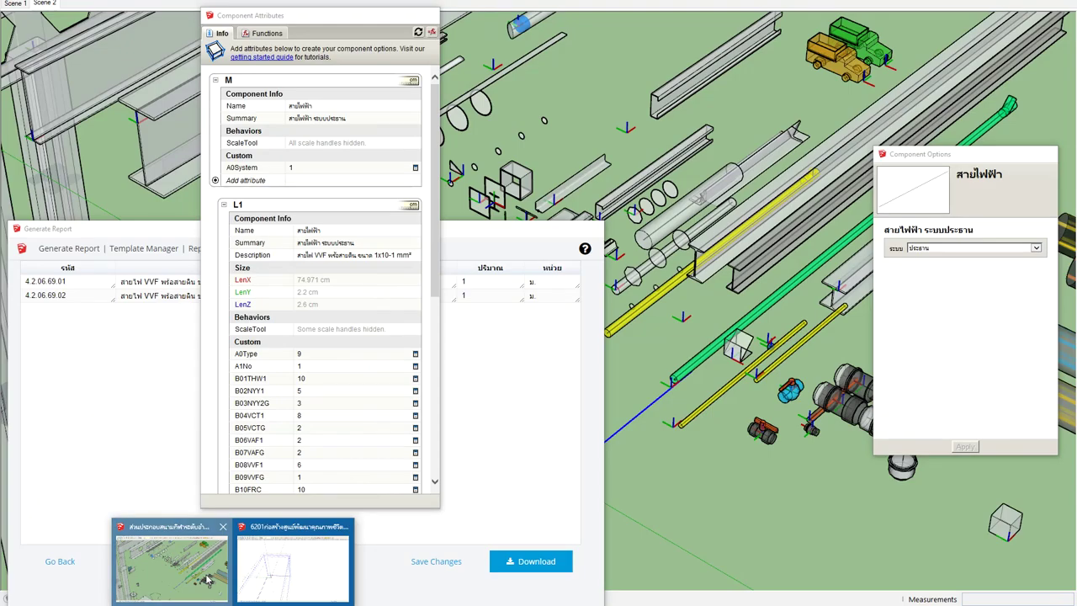
Switch to the other SketchUp model and open the blue L1 wire component
click(208, 579)
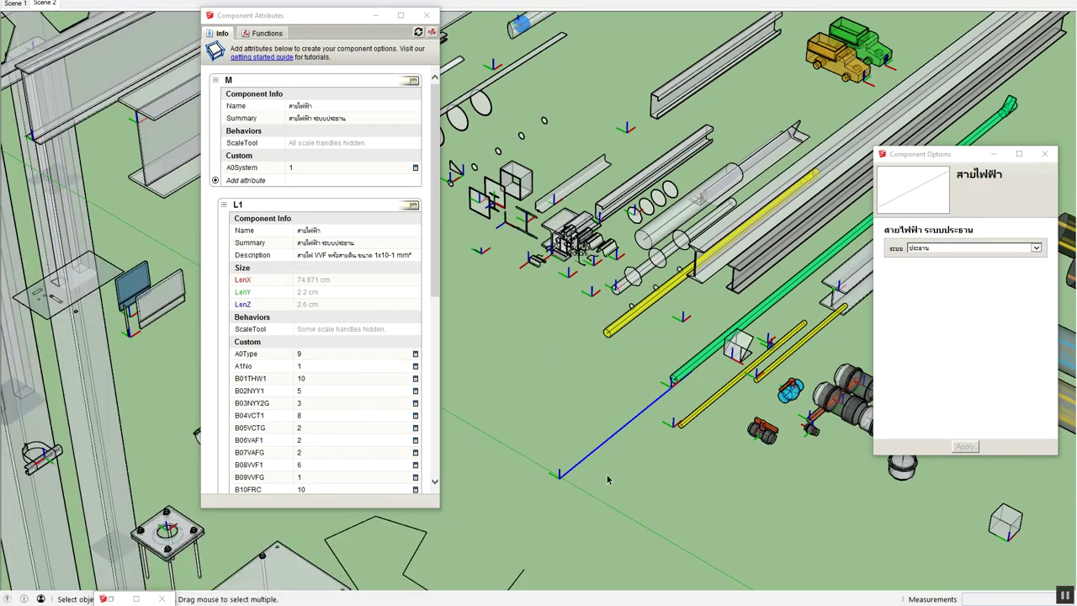
scroll(579, 475, up, 3)
scroll(576, 471, up, 2)
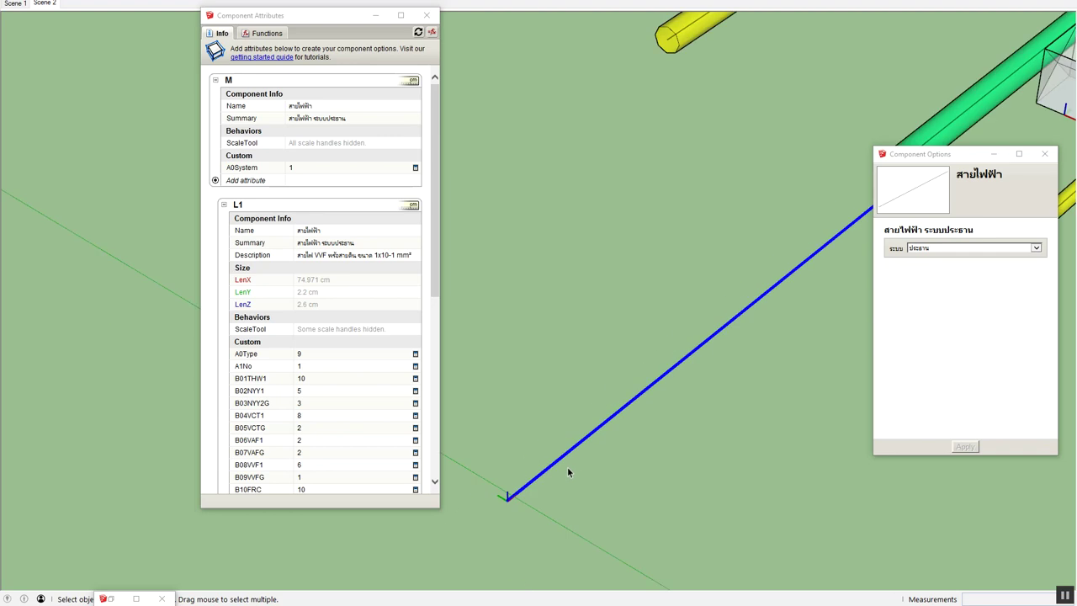
double_click(550, 473)
click(550, 473)
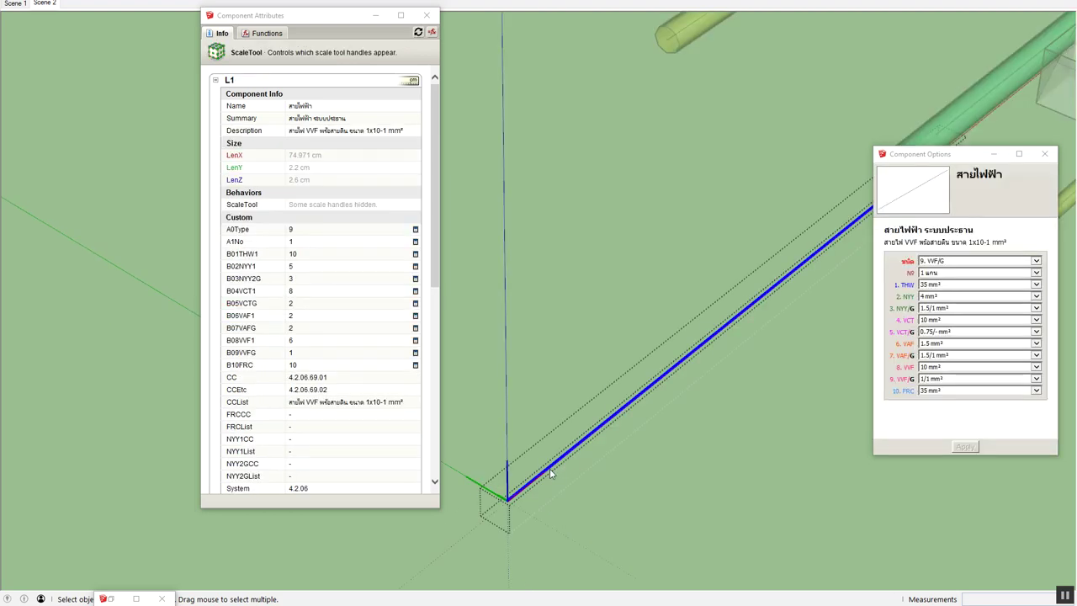
Select the VAFGList attribute and enlarge the Component Attributes panel to show more rows
scroll(550, 473, up, 1)
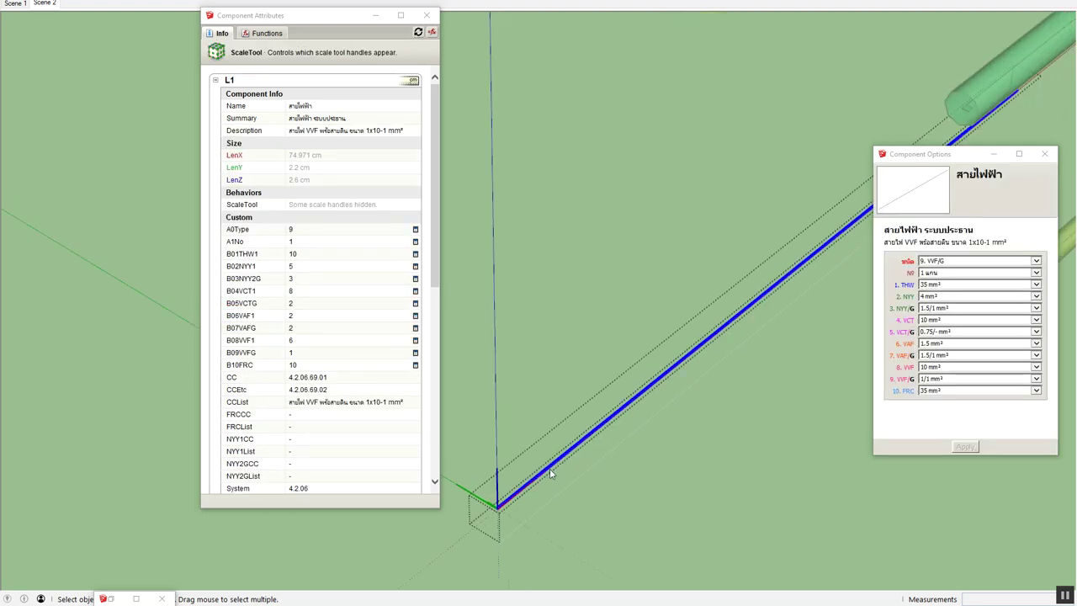
scroll(551, 473, up, 1)
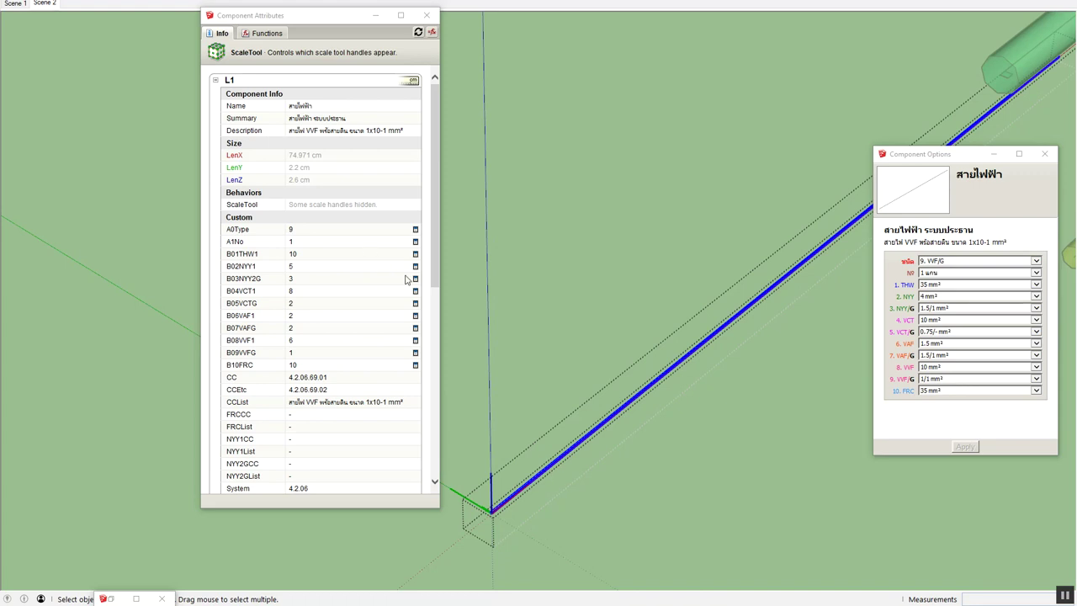
mouse_move(433, 284)
mouse_down()
mouse_move(443, 346)
mouse_move(326, 395)
mouse_up()
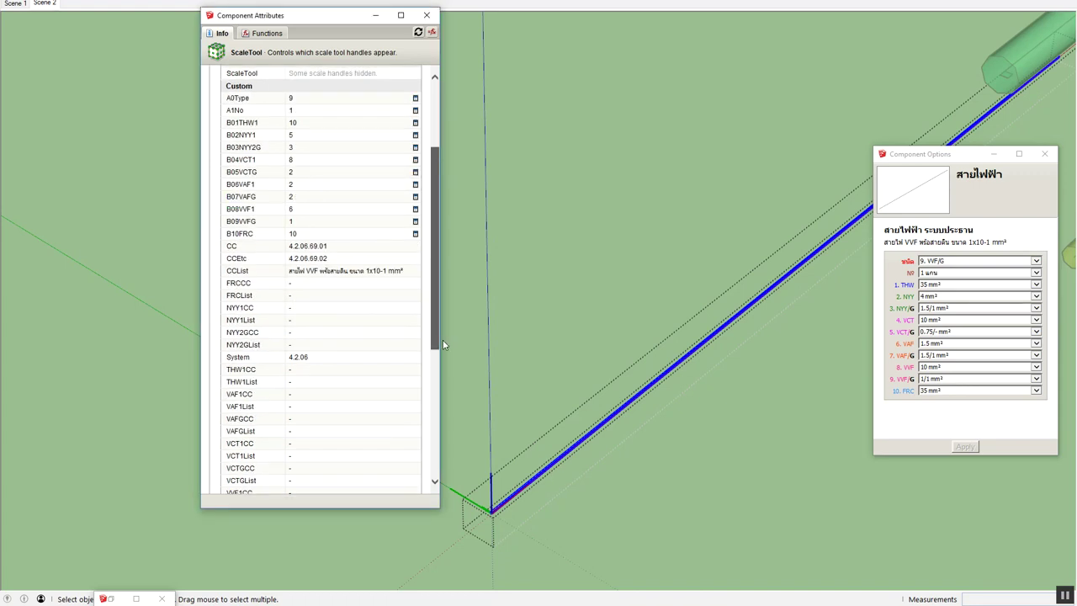
click(312, 432)
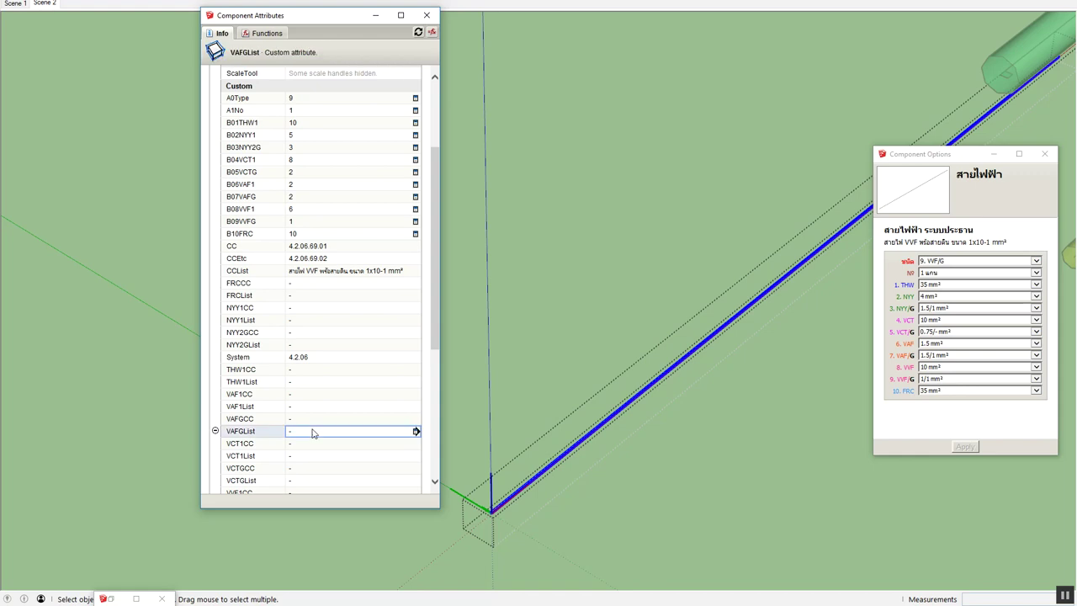
scroll(312, 433, down, 3)
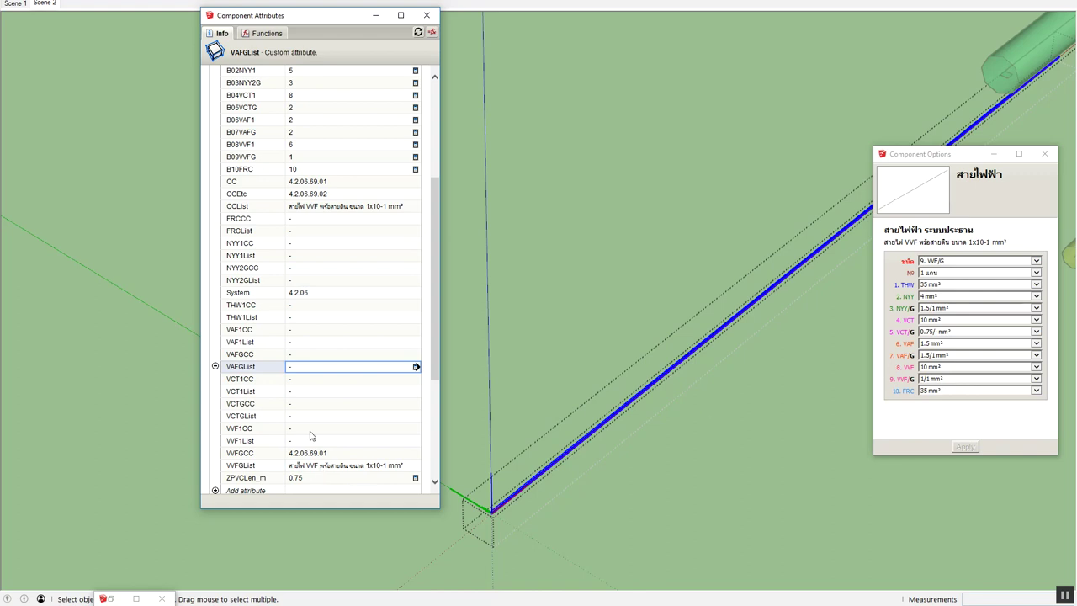
scroll(309, 436, down, 3)
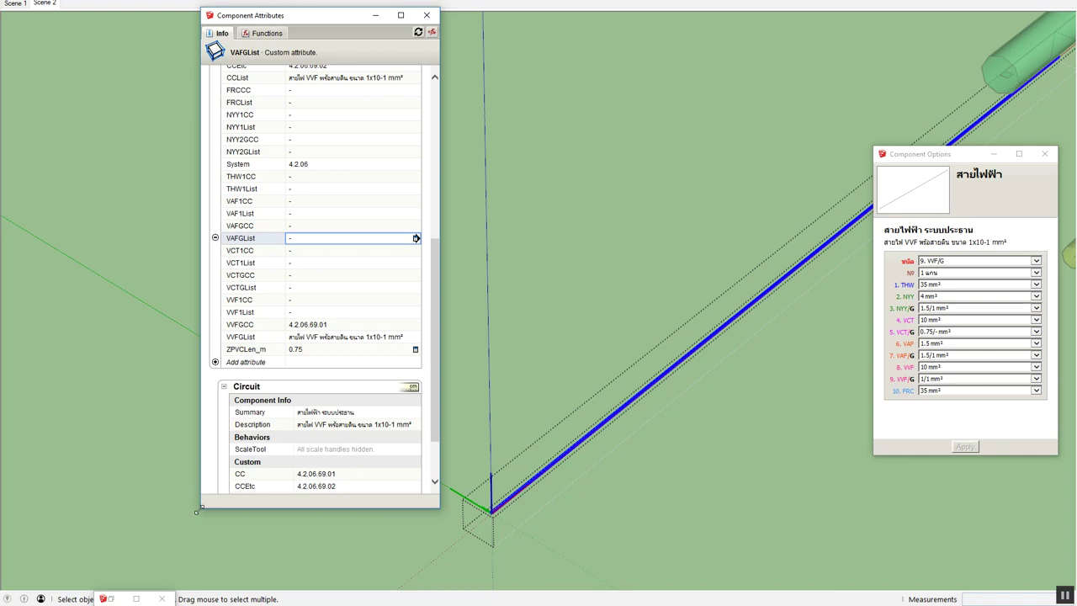
drag(199, 508, 109, 566)
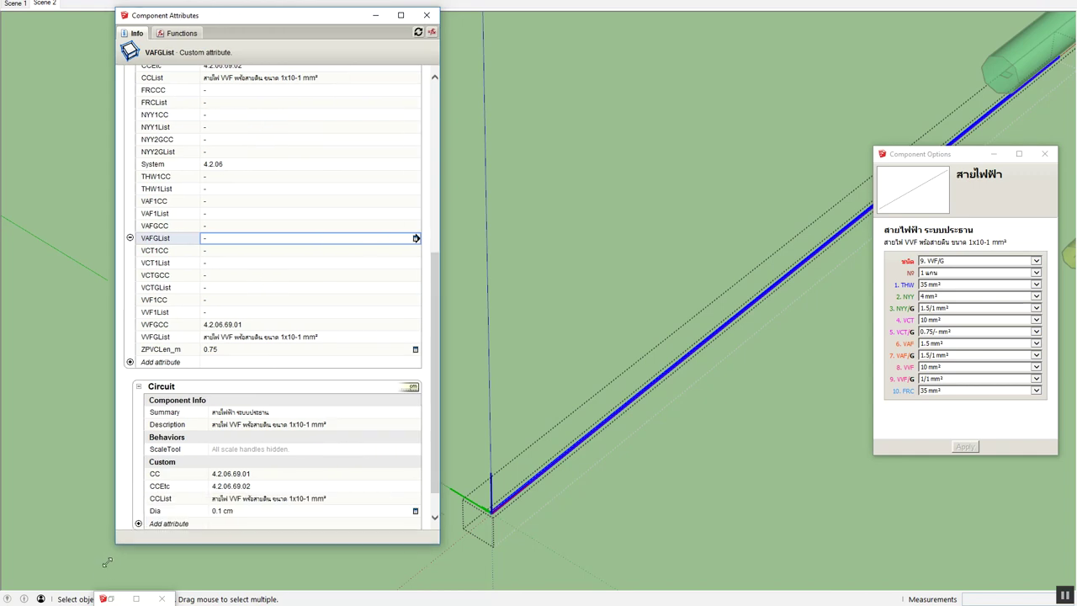
Fix the VAF1List formula's B08VVF1 size reference to the VAF attribute so it evaluates cleanly
click(226, 227)
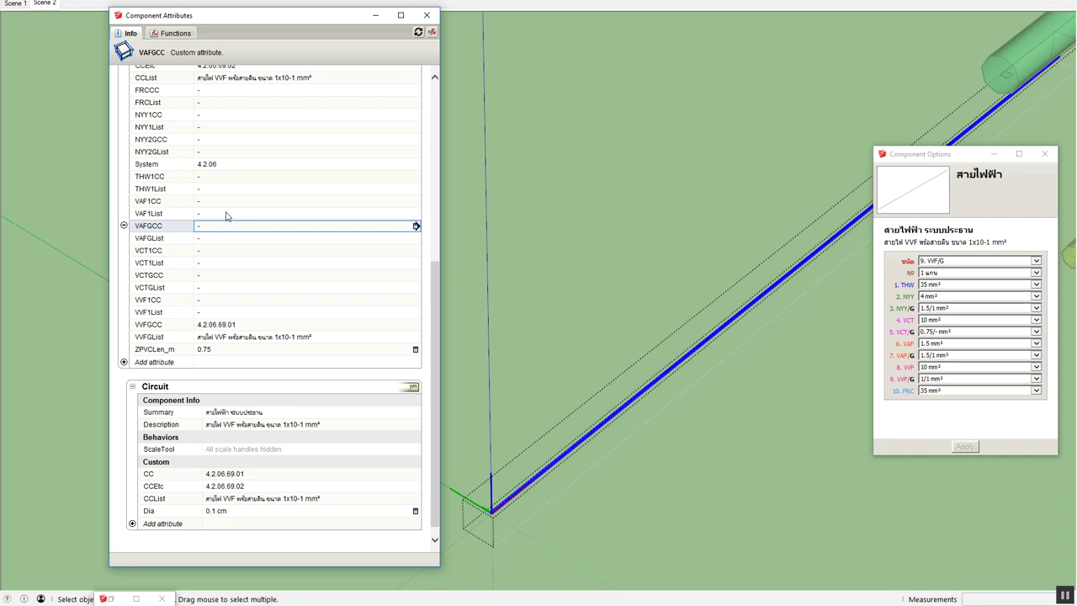
double_click(226, 215)
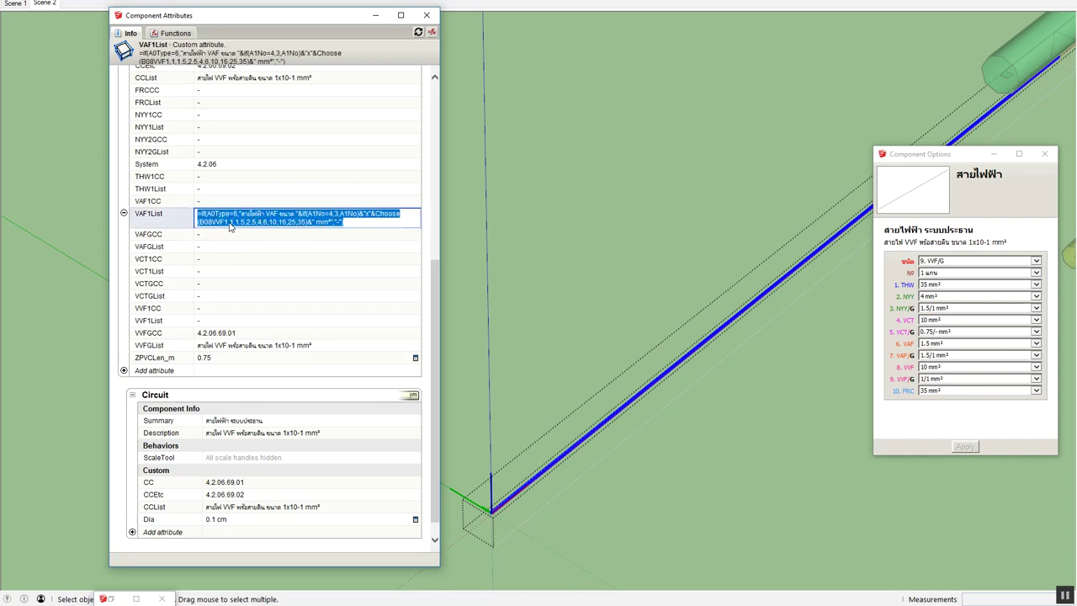
click(212, 222)
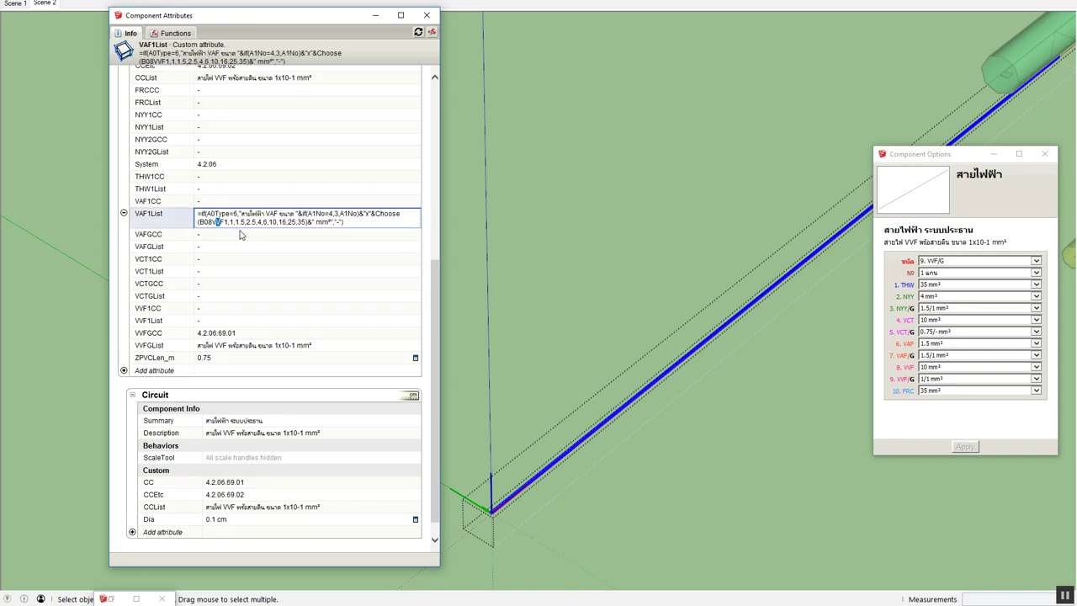
text(A)
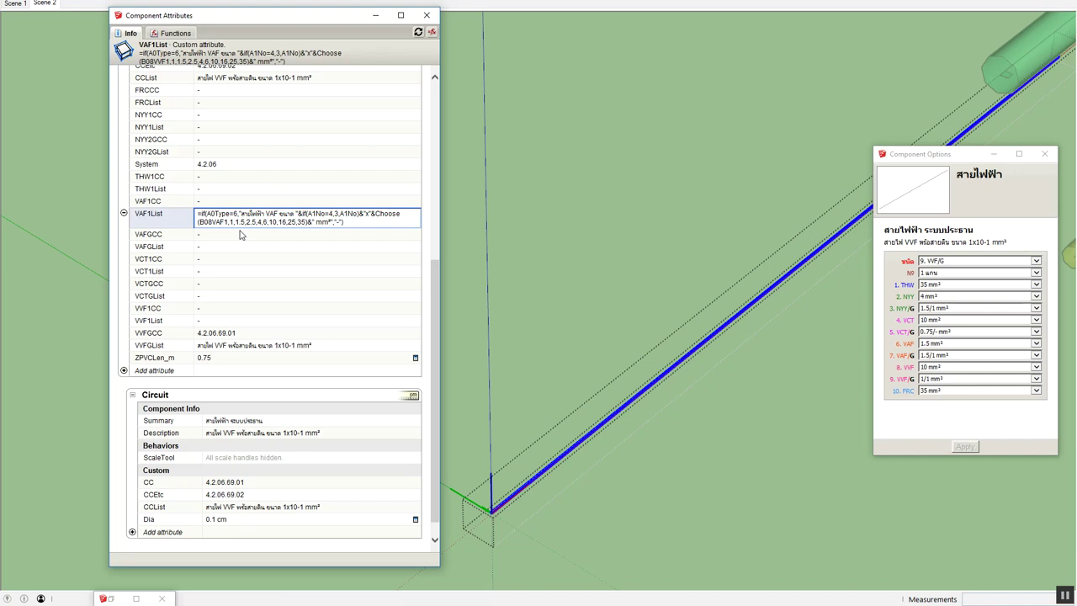
key(Return)
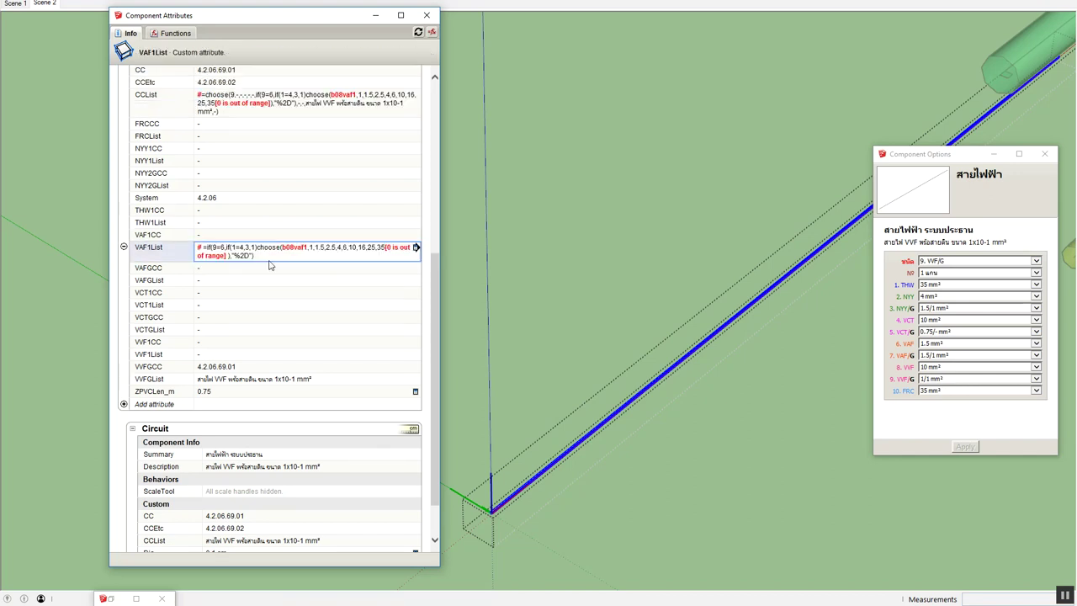
click(236, 254)
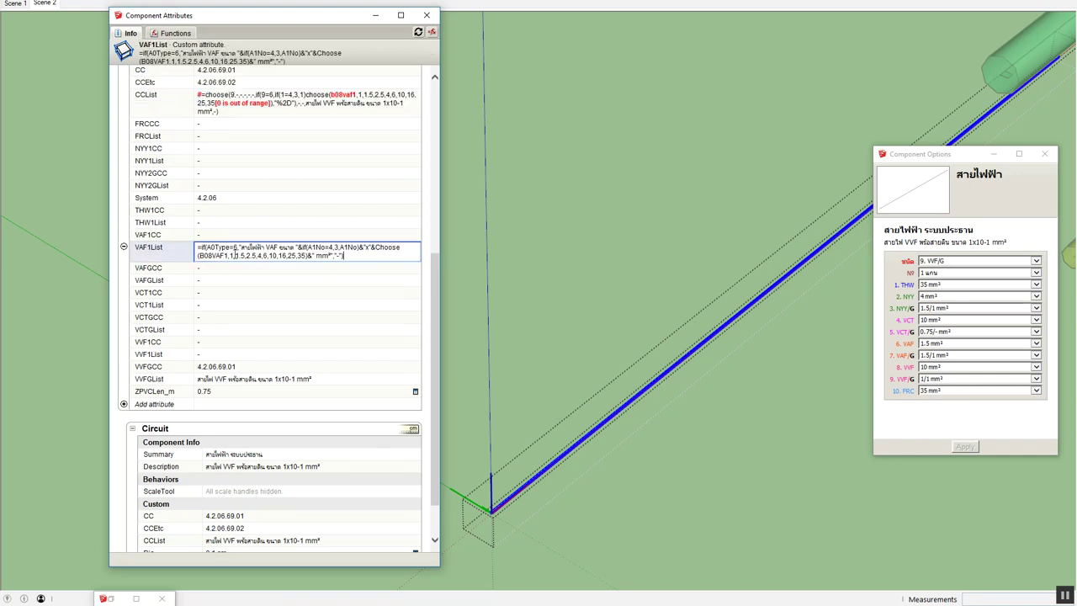
key(BackSpace)
text(8)
key(Return)
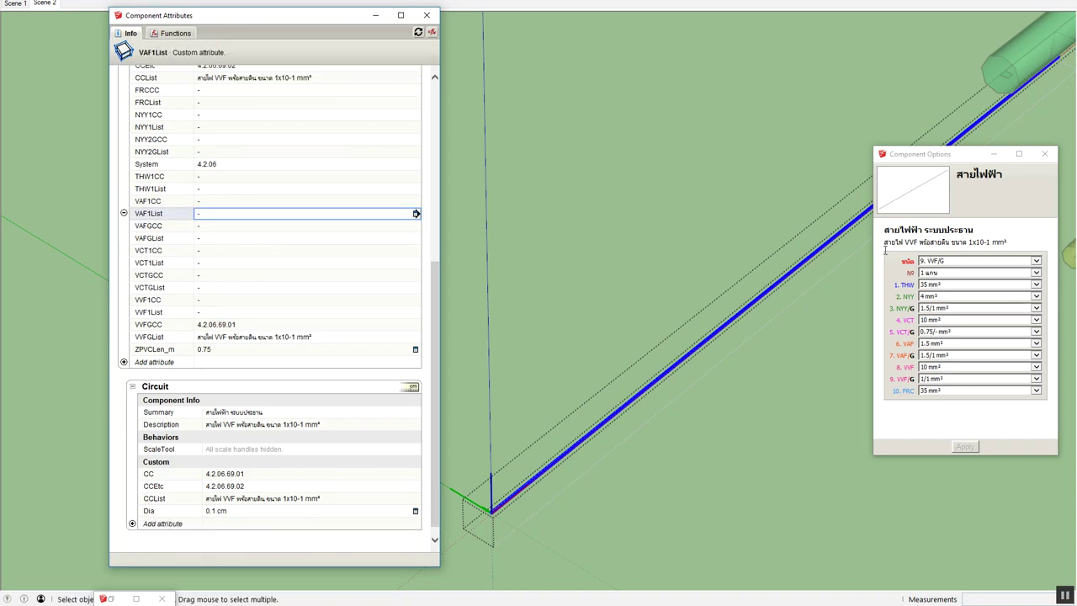
Recheck and recommit the VAFGList and VCT1List formulas, then begin editing VCTGList
click(199, 238)
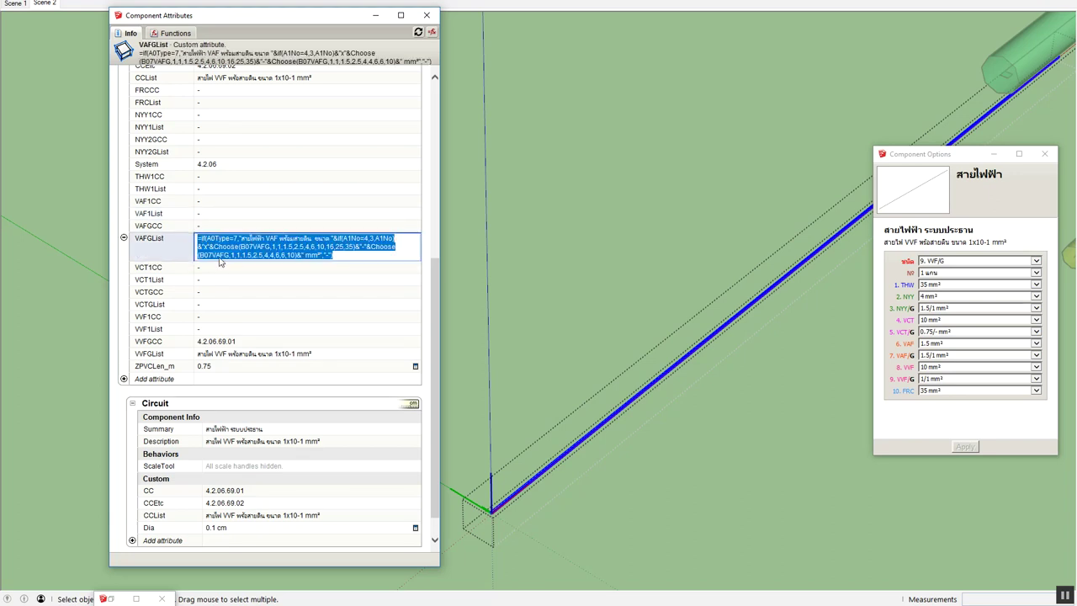
key(Delete)
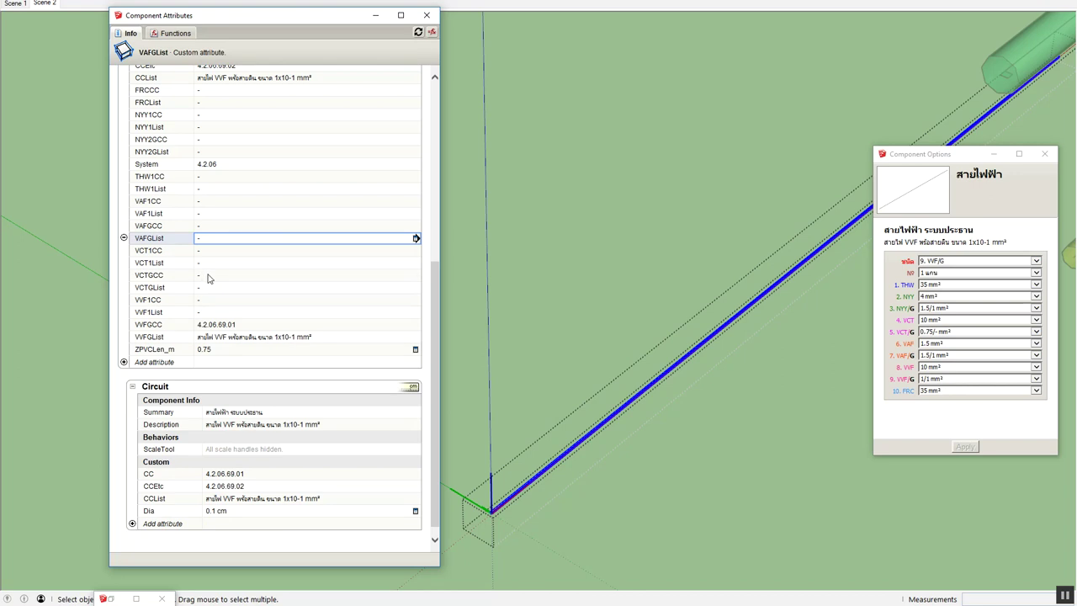
click(210, 263)
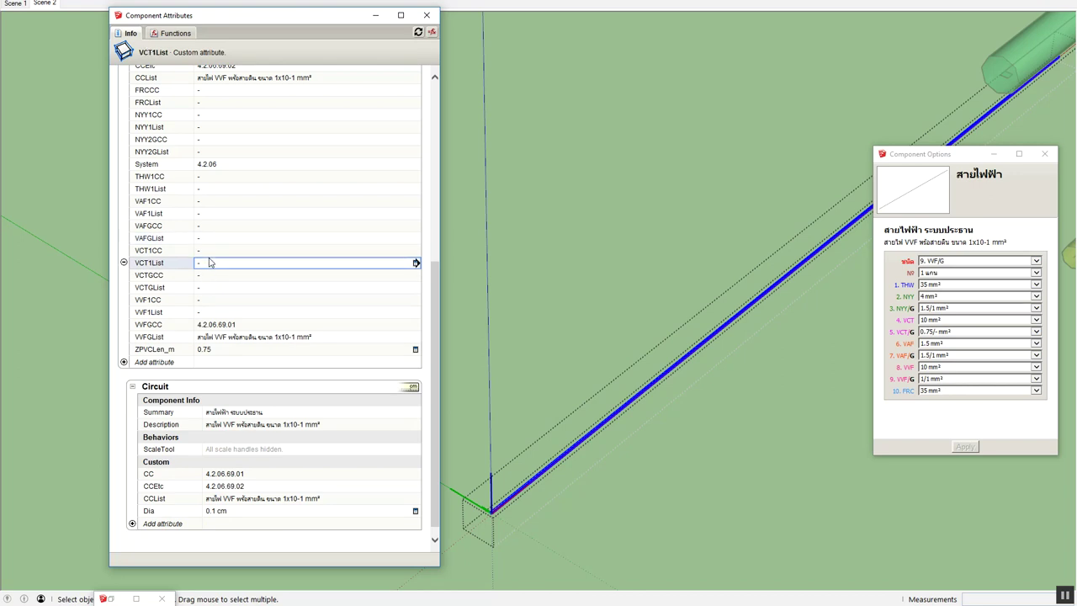
key(ctrl+v)
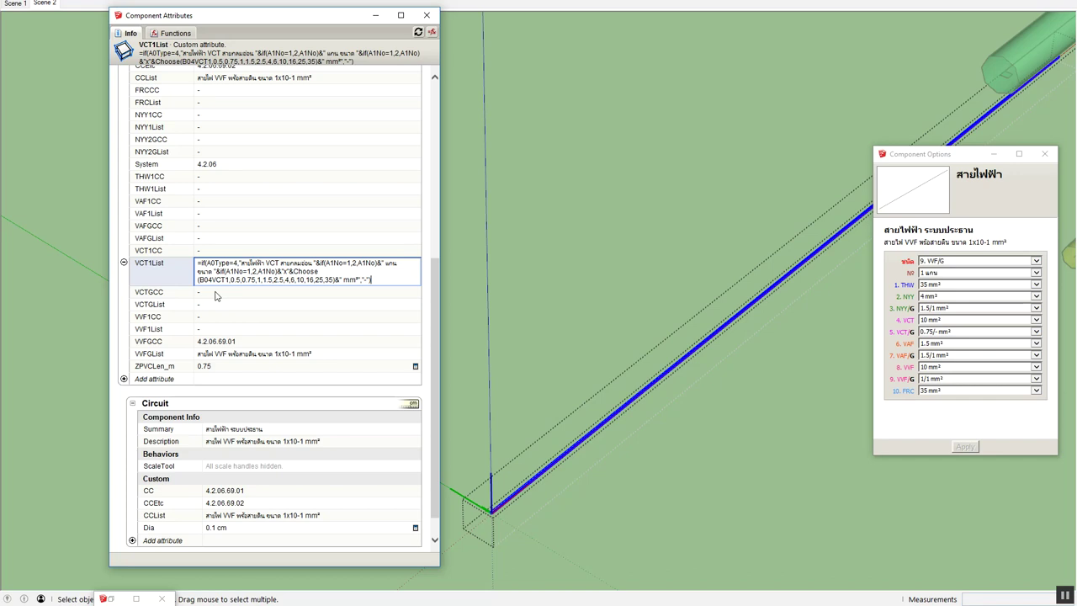
key(Return)
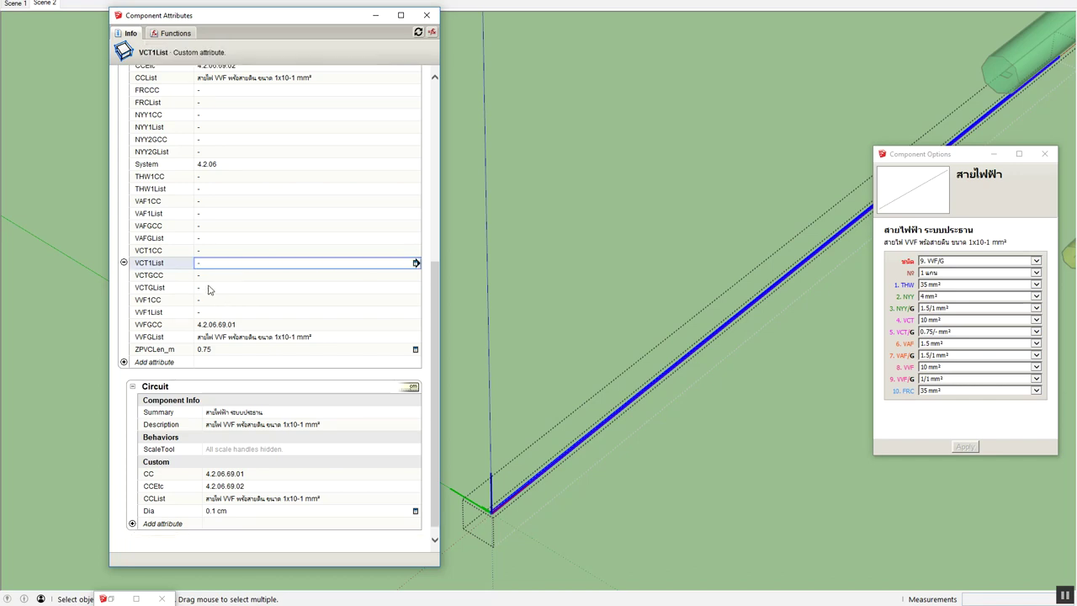
click(212, 290)
click(218, 312)
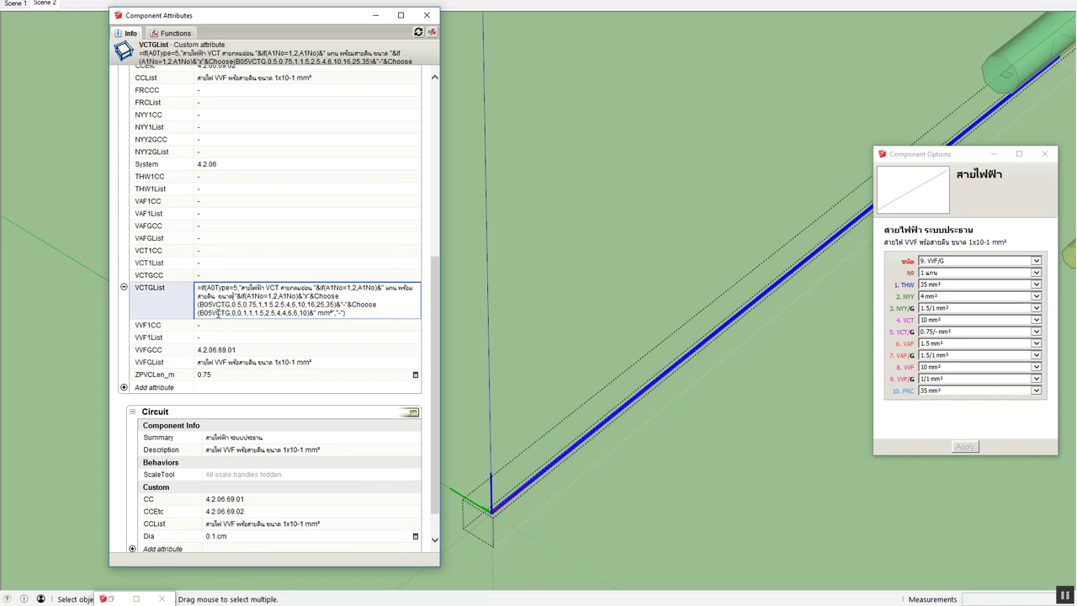
Commit the VCTGList formula and step through the NYY1List and NYY2GList formulas
scroll(232, 344, up, 1)
scroll(229, 360, up, 3)
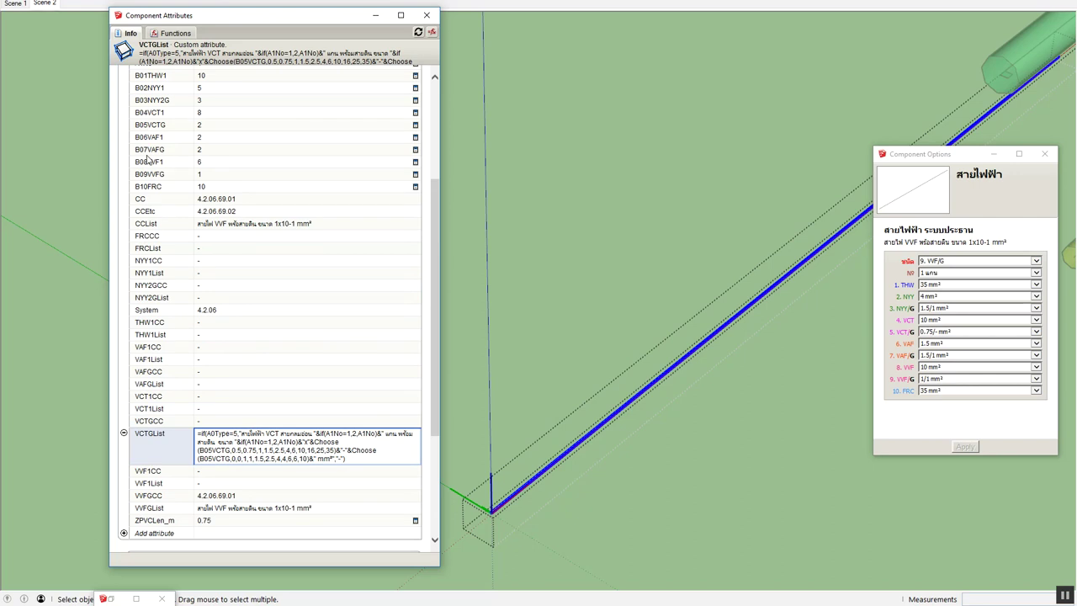
key(Return)
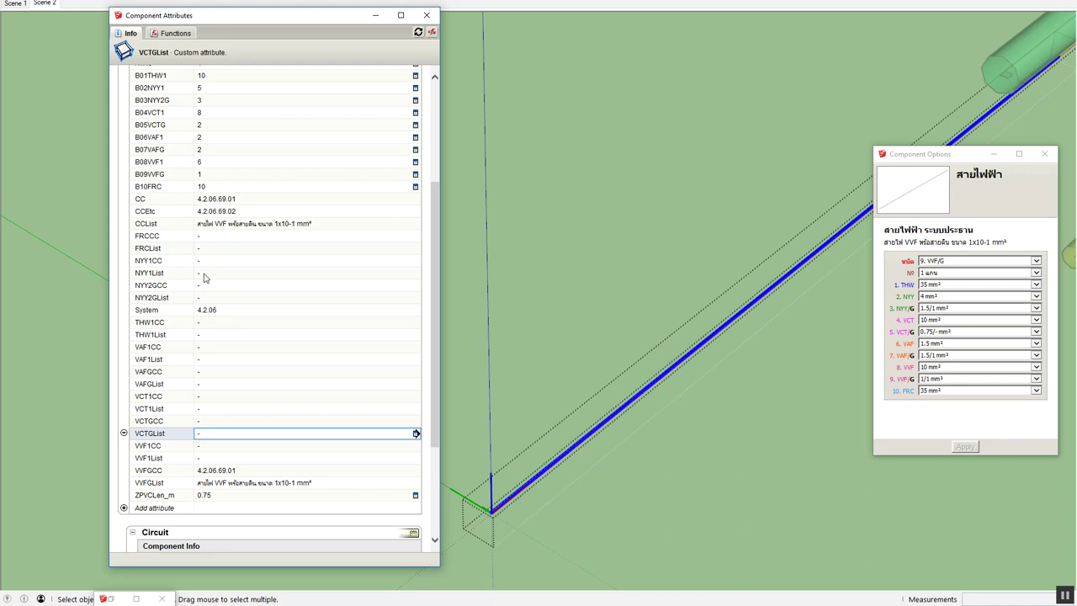
click(203, 275)
click(204, 275)
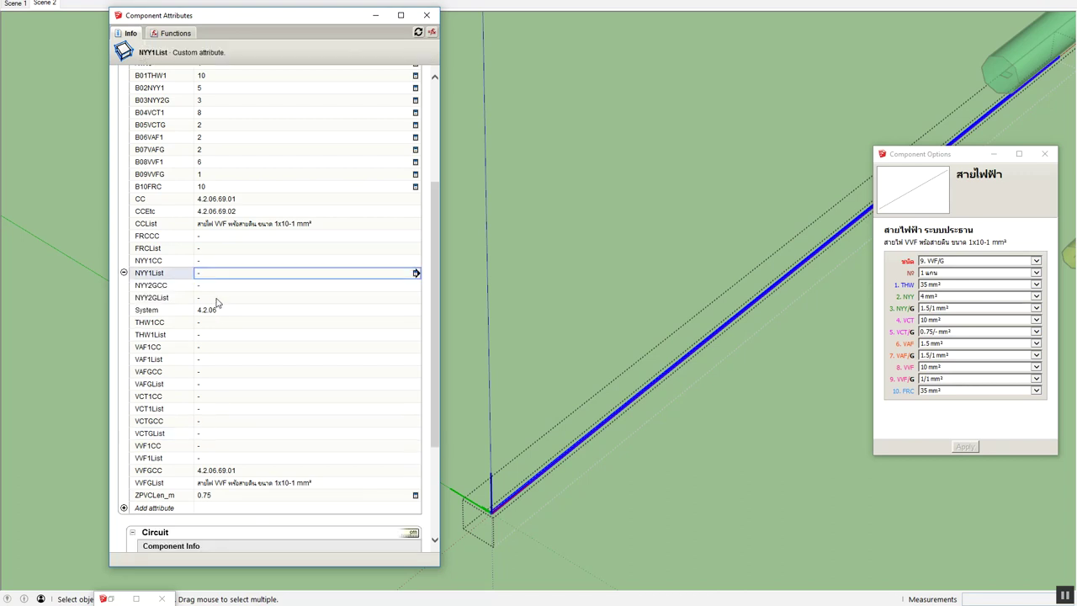
click(217, 301)
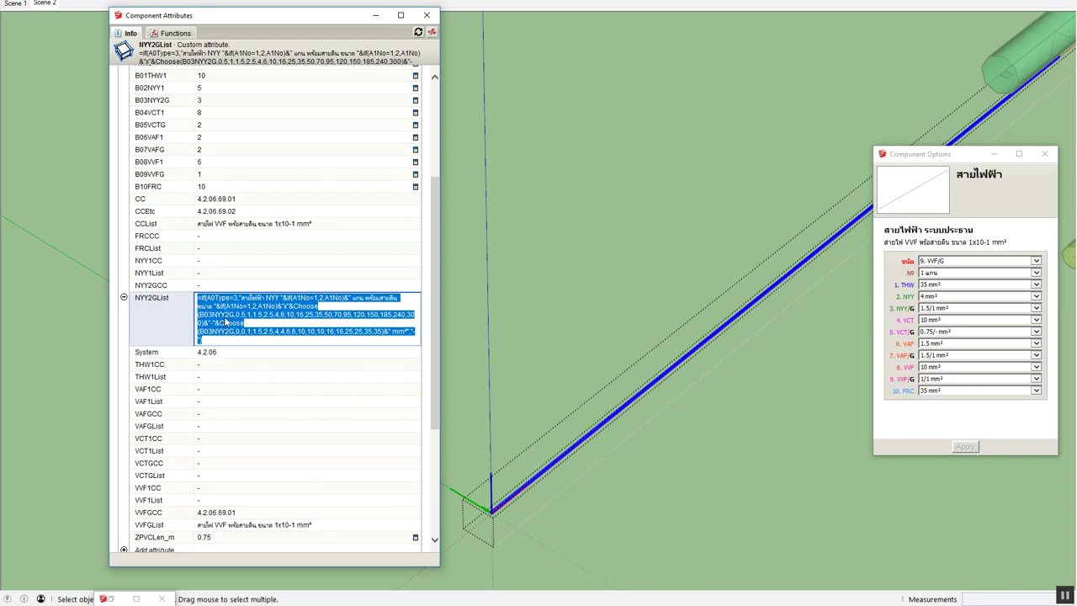
key(Return)
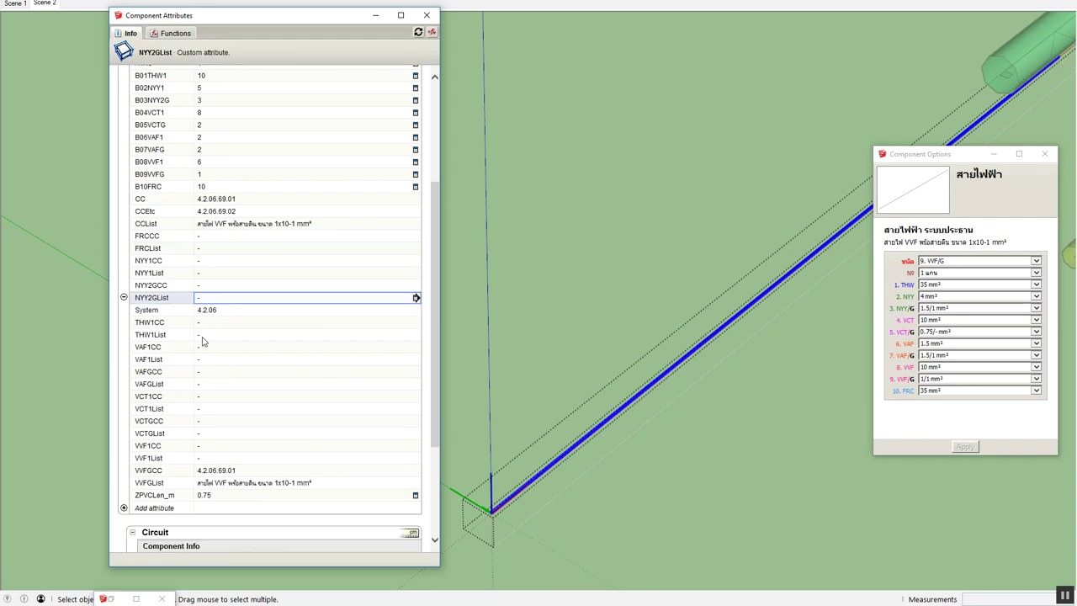
Replace the THW1List, VAF1List and VAFGList formulas with a plain '-' value
click(202, 339)
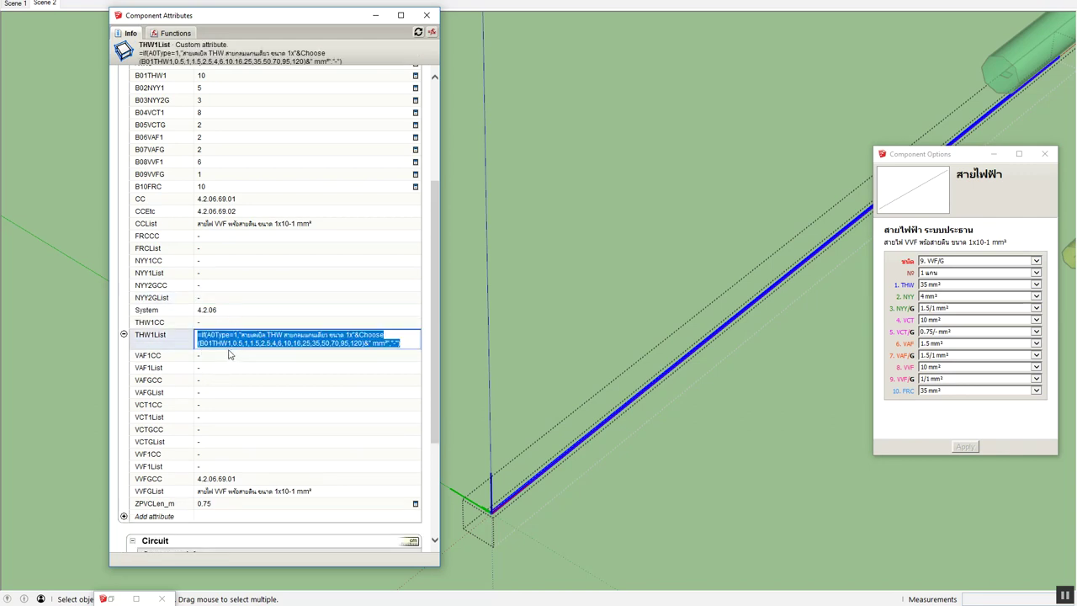
text(-)
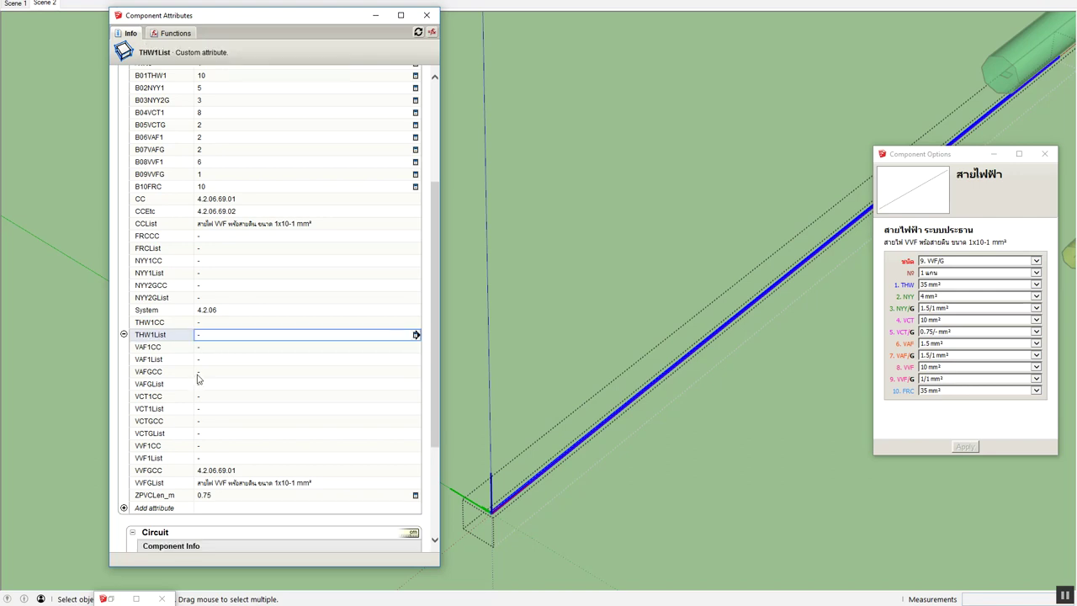
click(212, 359)
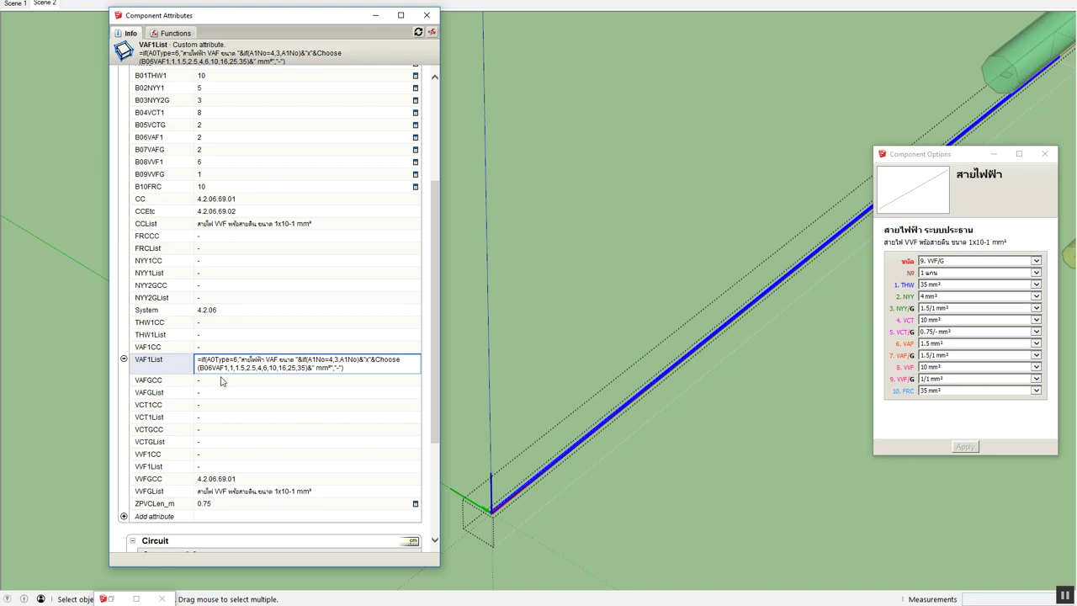
key(Return)
click(205, 385)
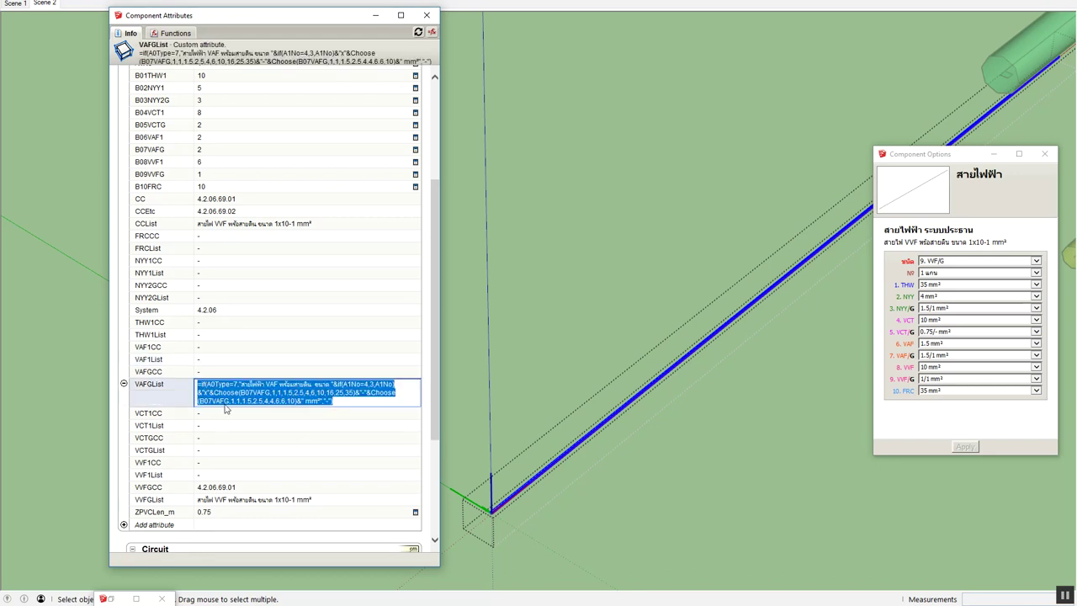
key(Return)
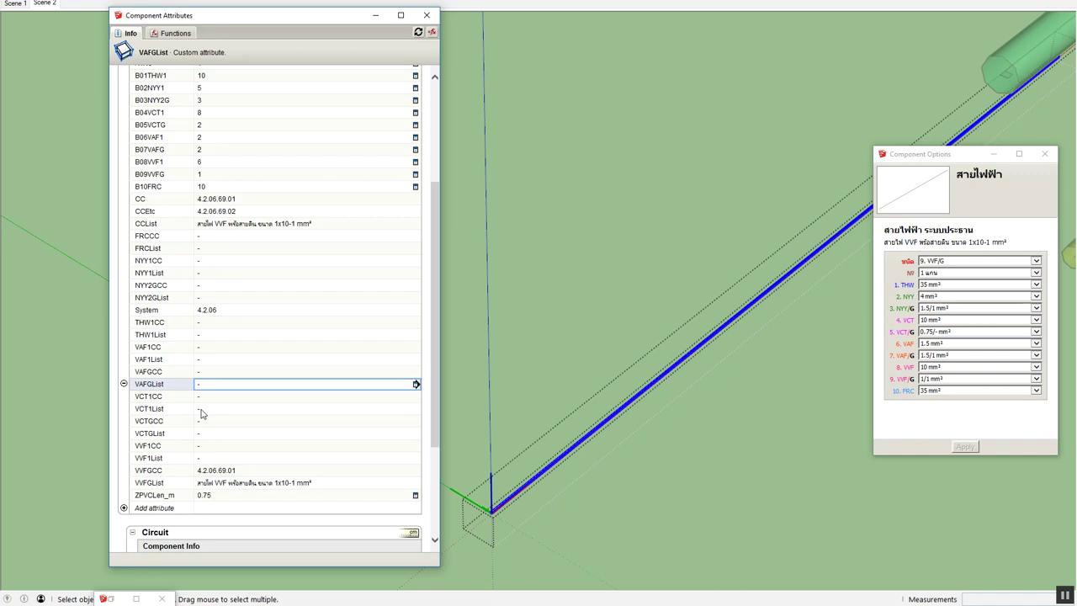
Replace the VCT1List, VCTGList and VVF1List formulas with '-', then start editing VVFGList
click(204, 413)
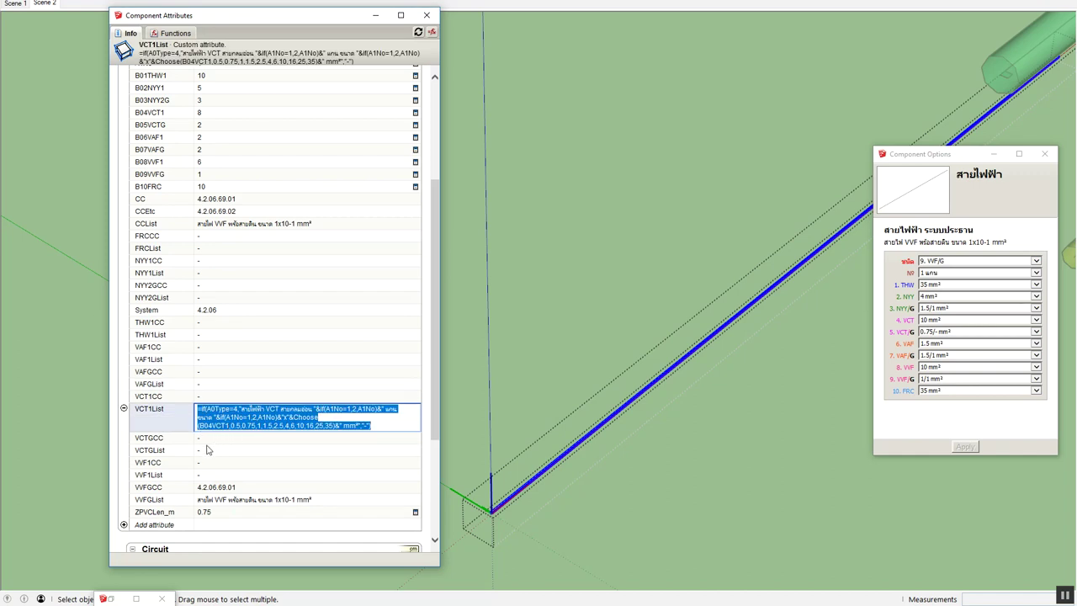
text(-)
key(Return)
click(205, 437)
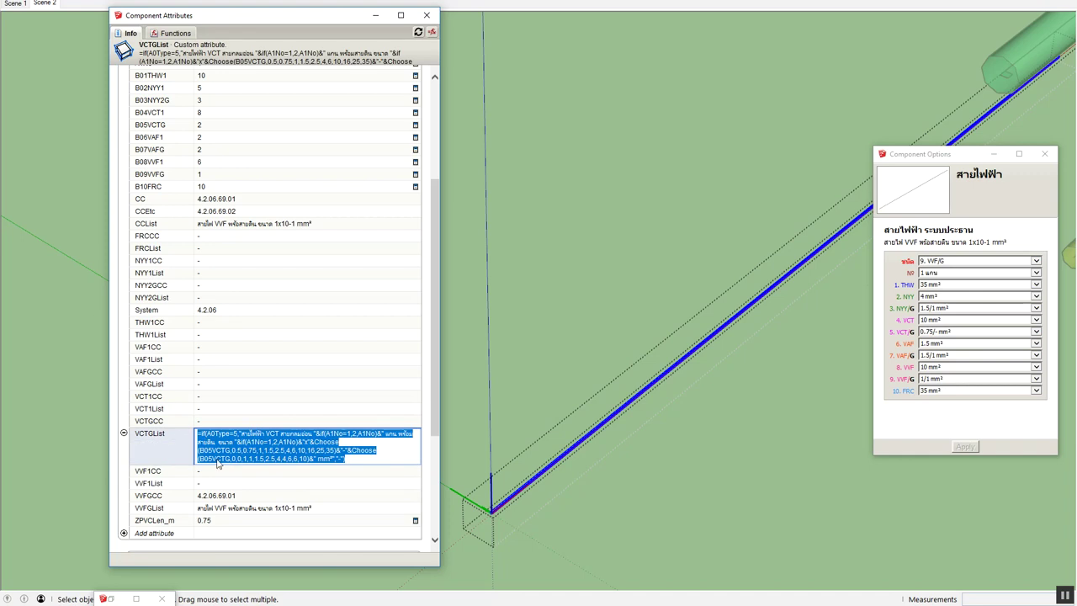
text(-)
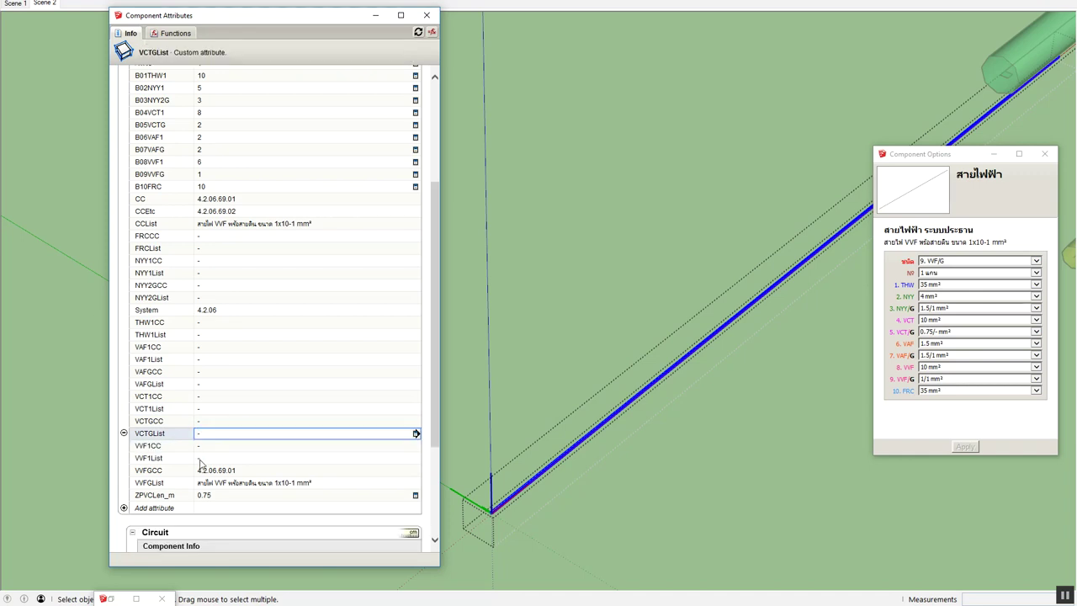
key(Return)
click(202, 461)
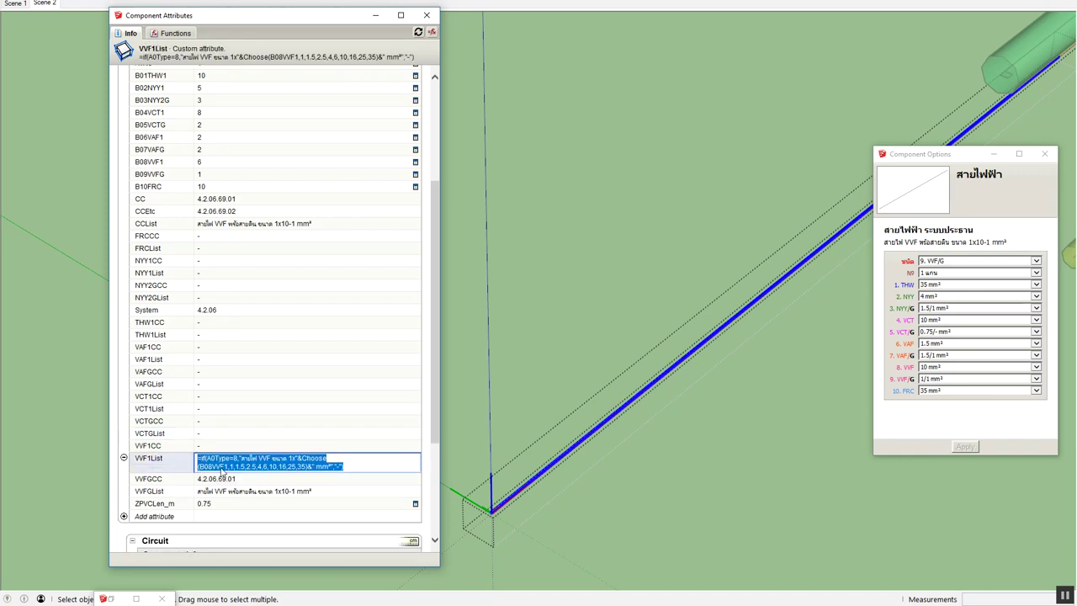
text(-)
key(Return)
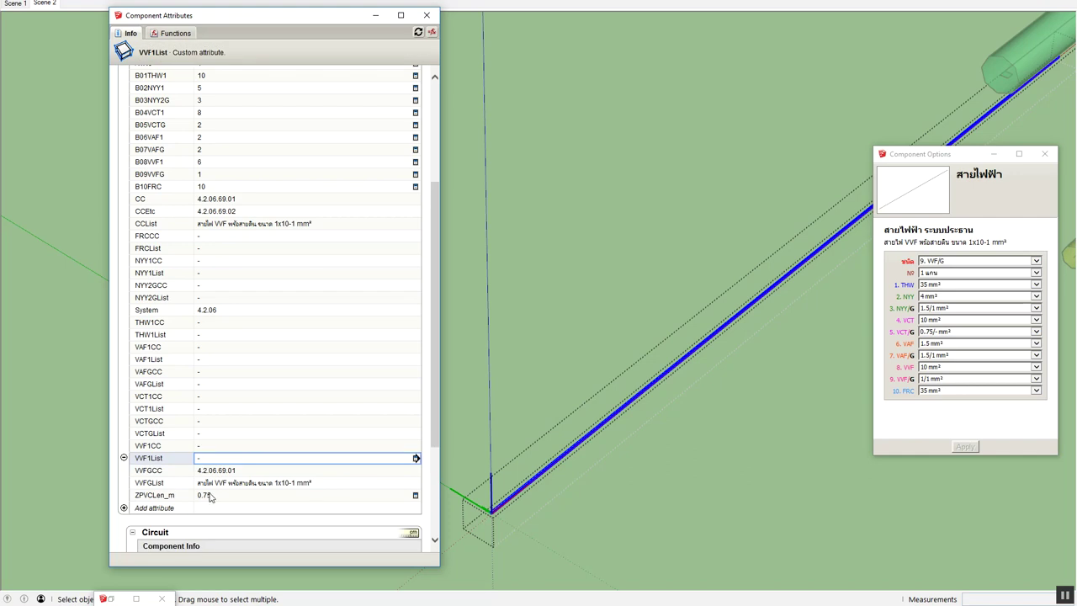
click(216, 483)
click(213, 484)
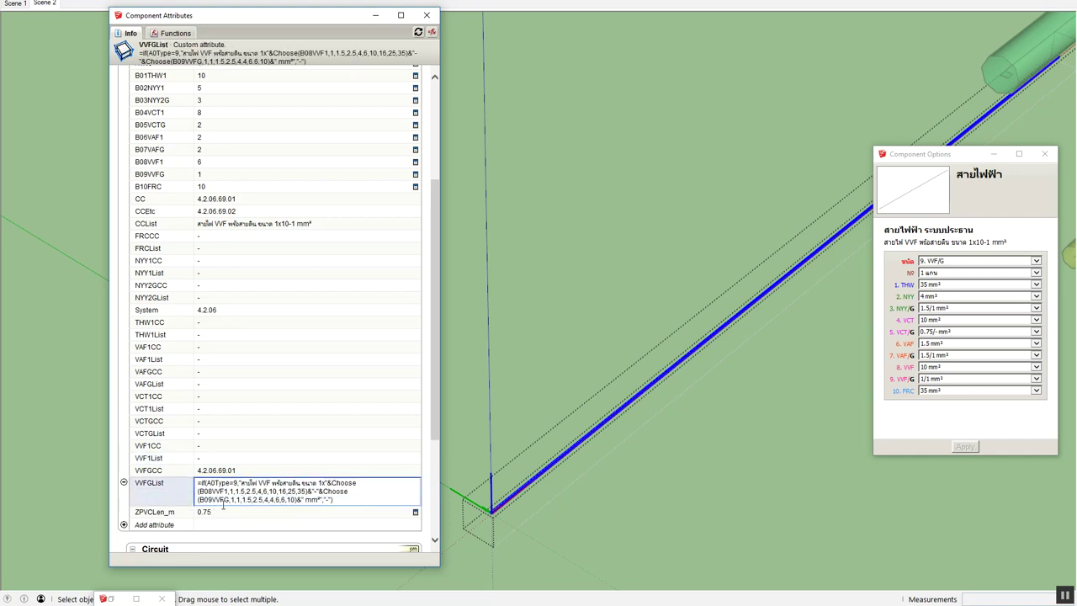
Change the VVFGList formula's B08VVF1 reference to B09VVFG, keeping VVF/G as wire type
click(210, 490)
click(976, 260)
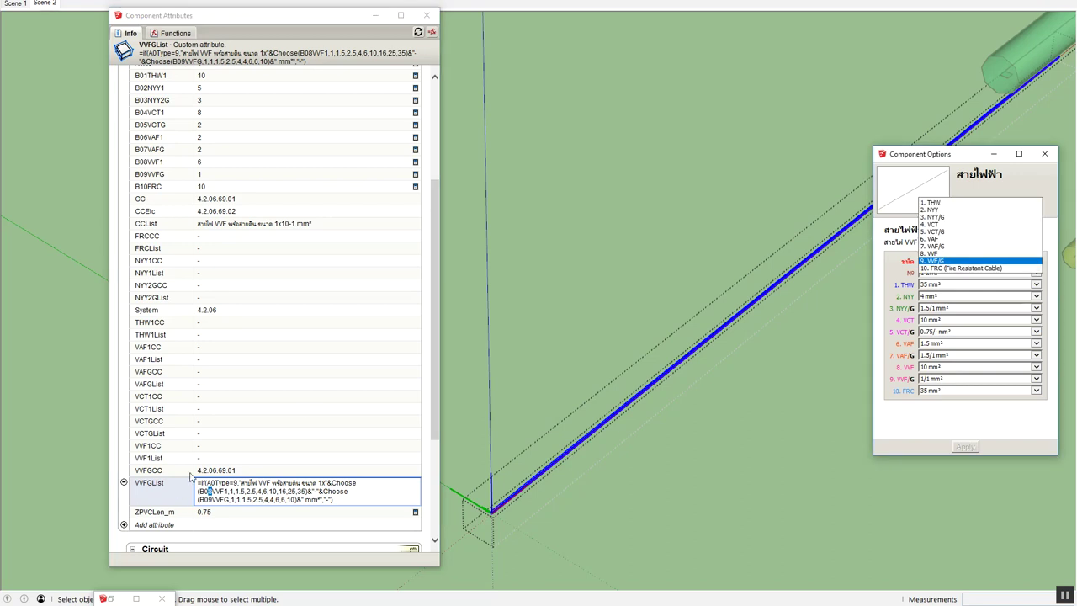
click(211, 491)
text(9)
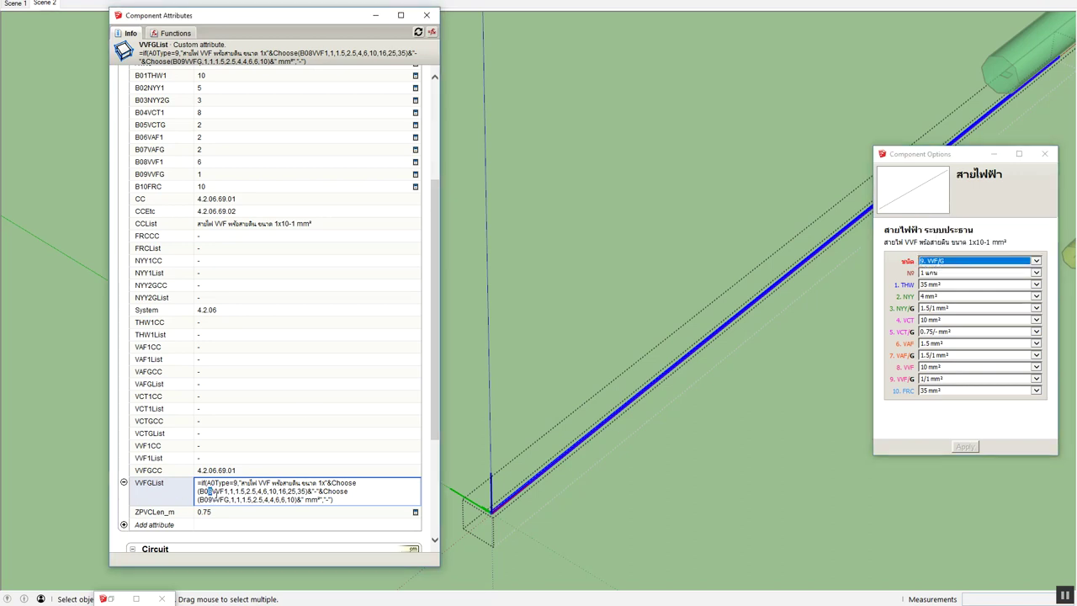
key(Return)
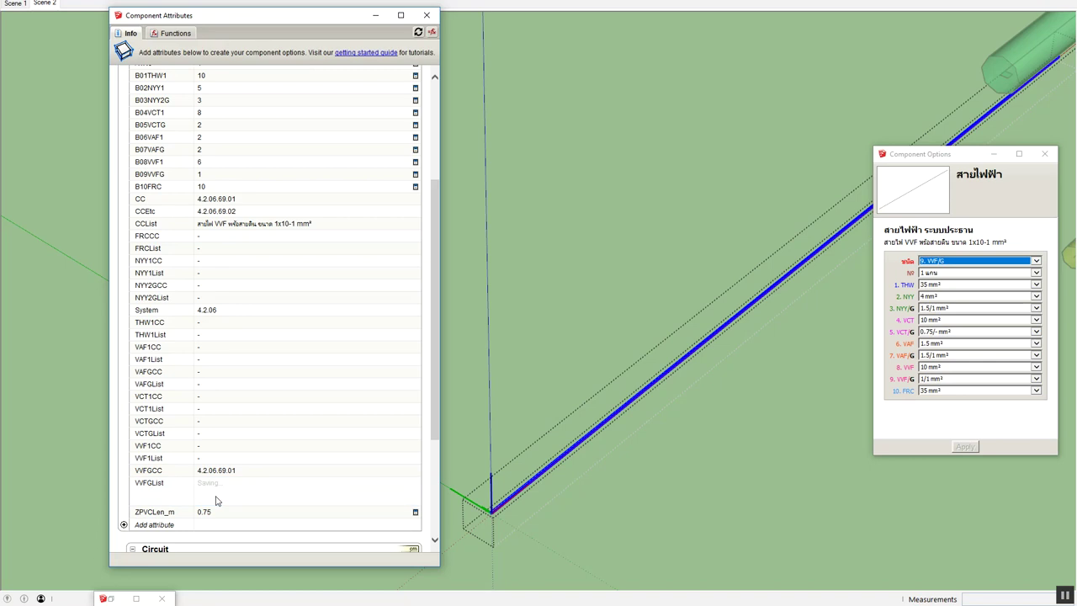
click(252, 502)
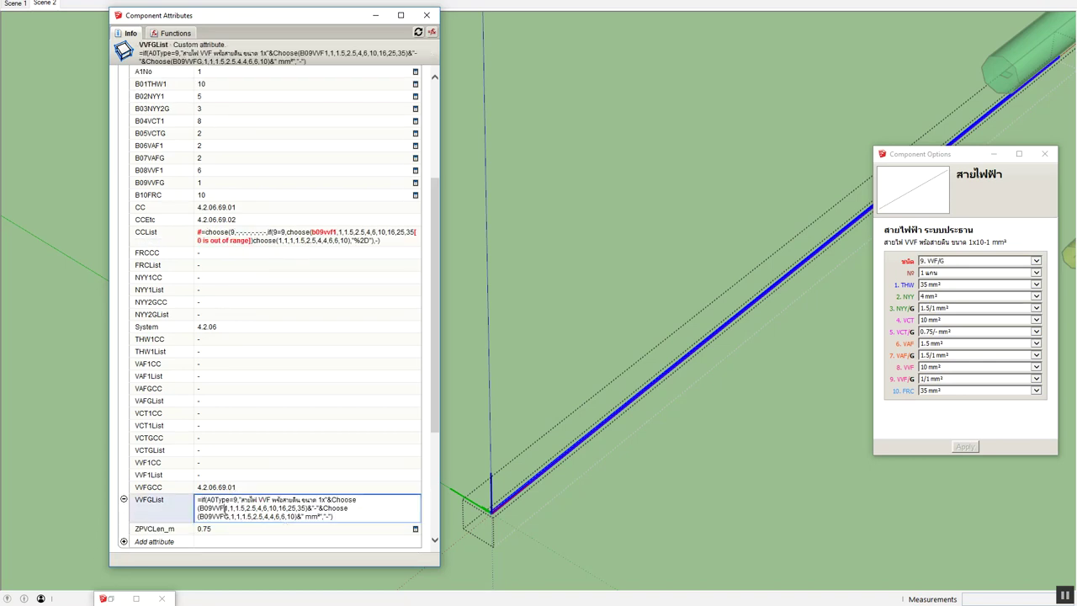
text(G)
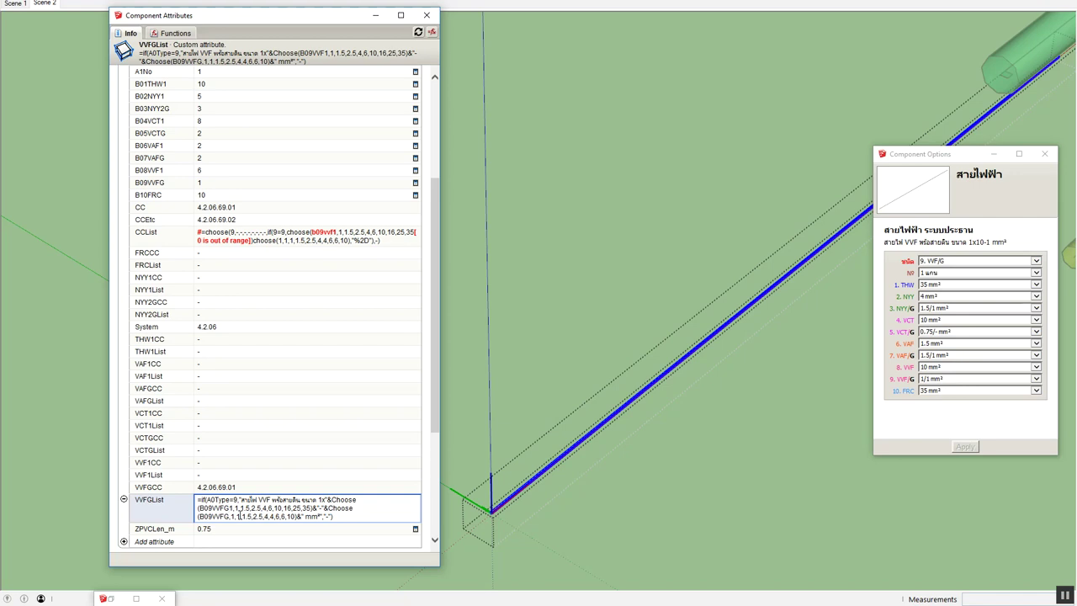
key(Return)
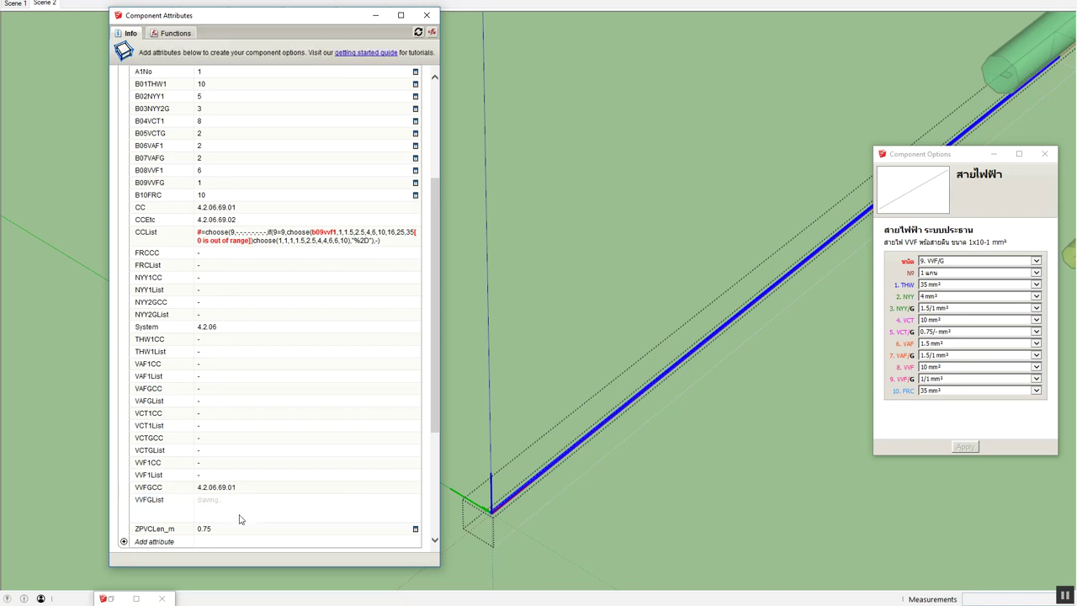
Delete the stray '1' after B09VVFG in the VVFGList formula and commit it
click(242, 516)
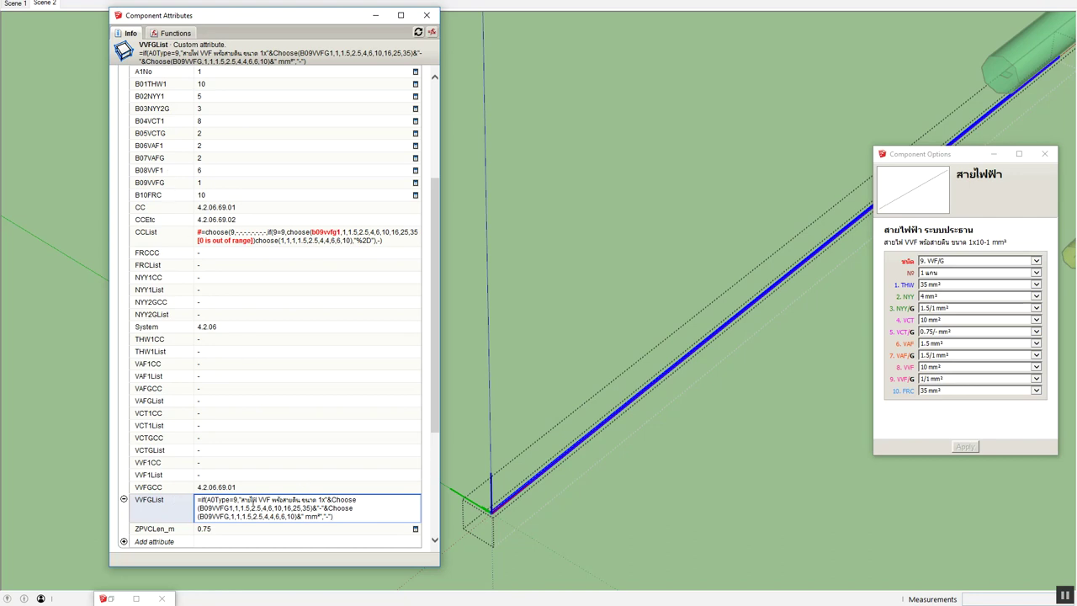
click(228, 509)
key(Delete)
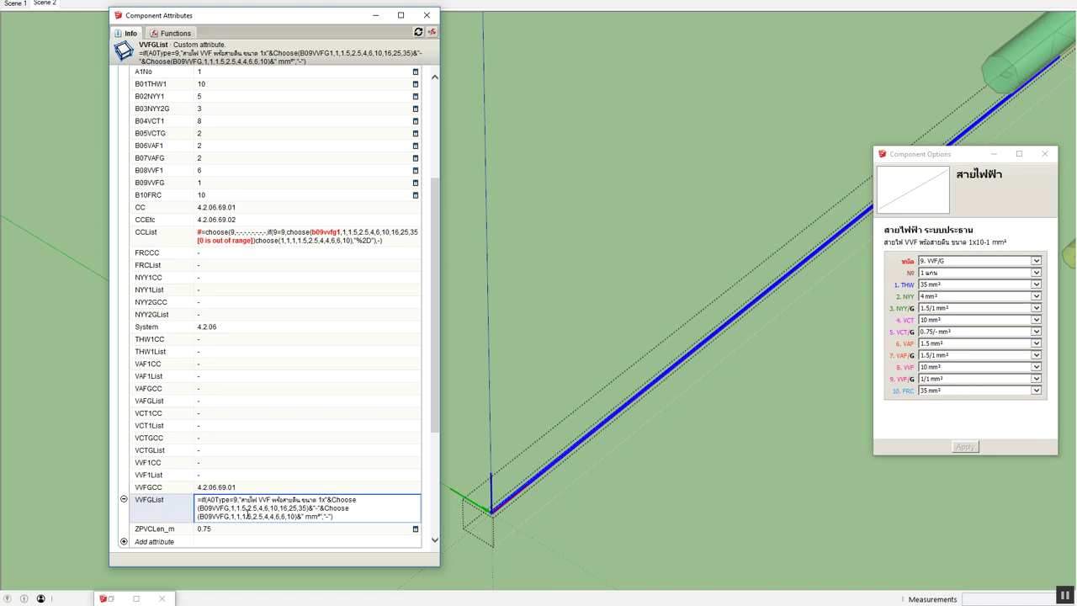
key(Return)
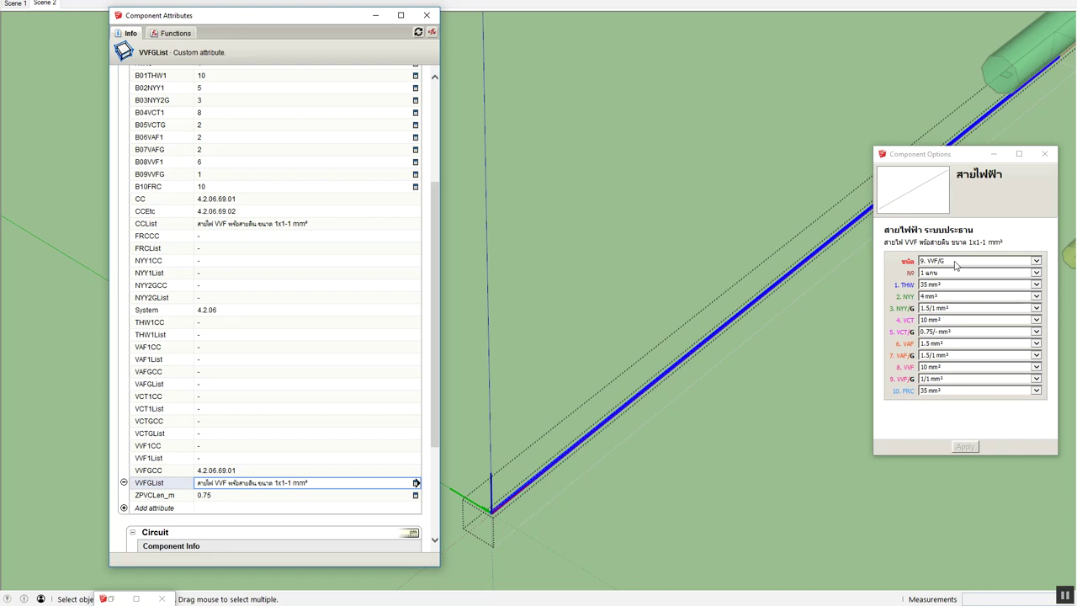
Apply VVF/G size 6/4 mm² so the description reads 1x6-4 mm²
click(940, 379)
click(942, 411)
click(965, 446)
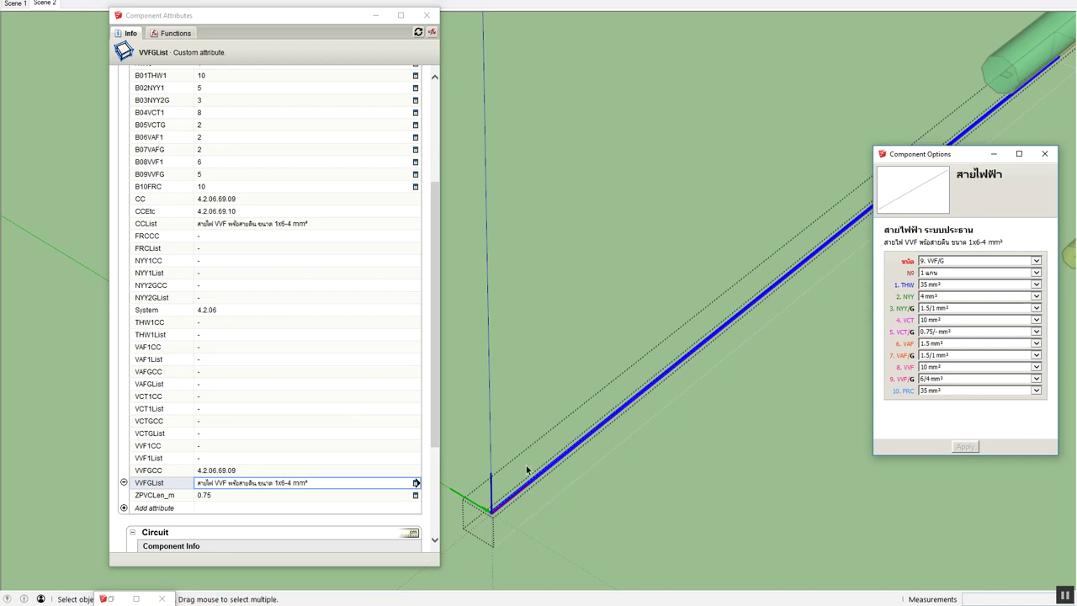
Show attribute formulas in Component Attributes and inspect the CCEtc and FRCCC formulas
click(432, 42)
click(432, 33)
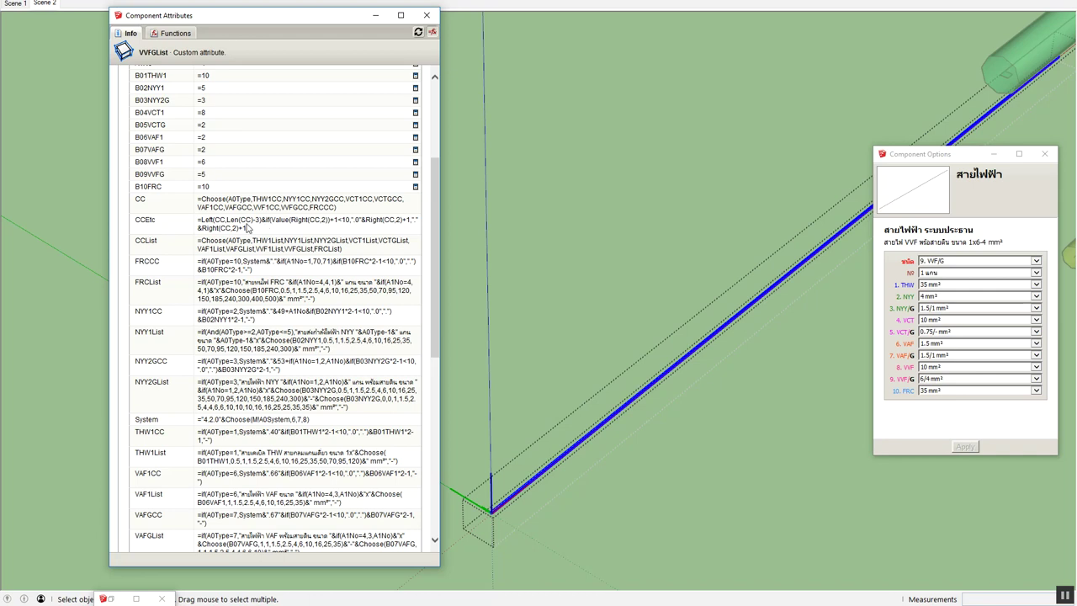
click(247, 226)
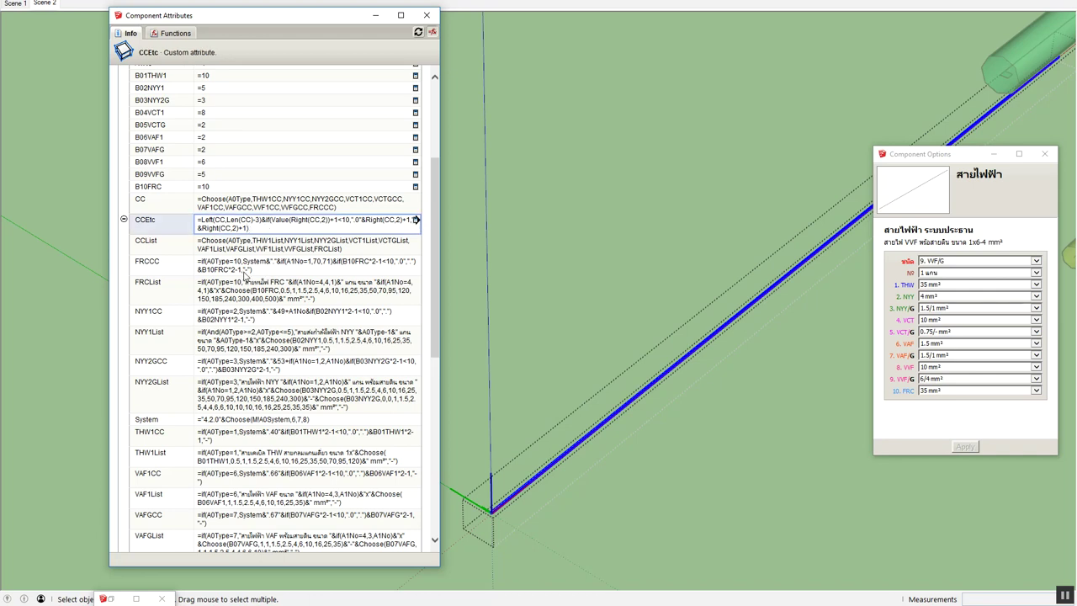
click(353, 269)
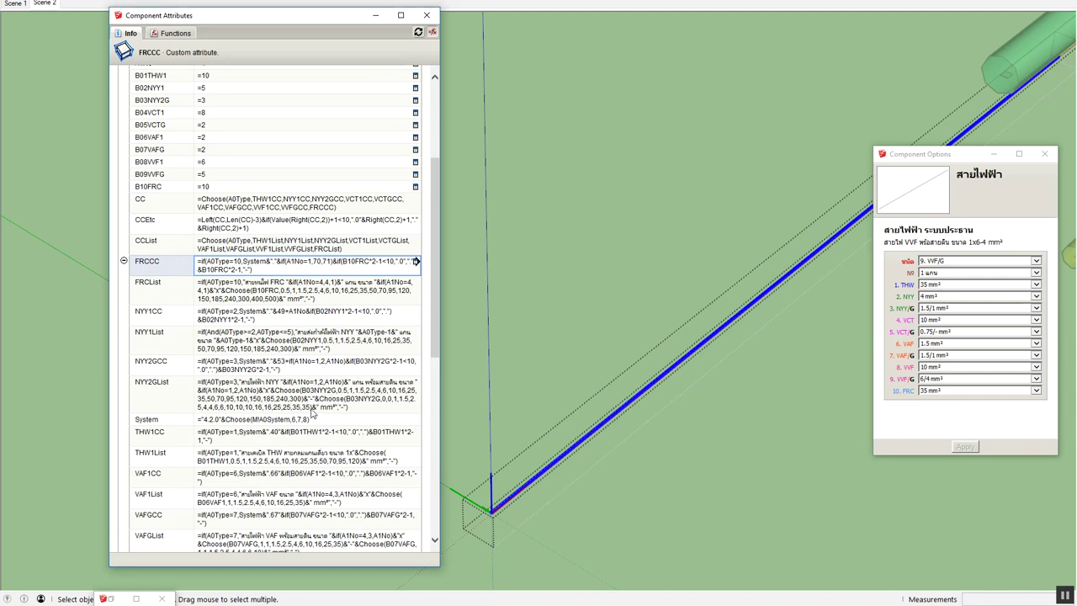
Review the NYY2GList, VCTGList, VVFGCC and VVFGList formulas, then return to values and close the editor
click(316, 406)
scroll(316, 406, down, 3)
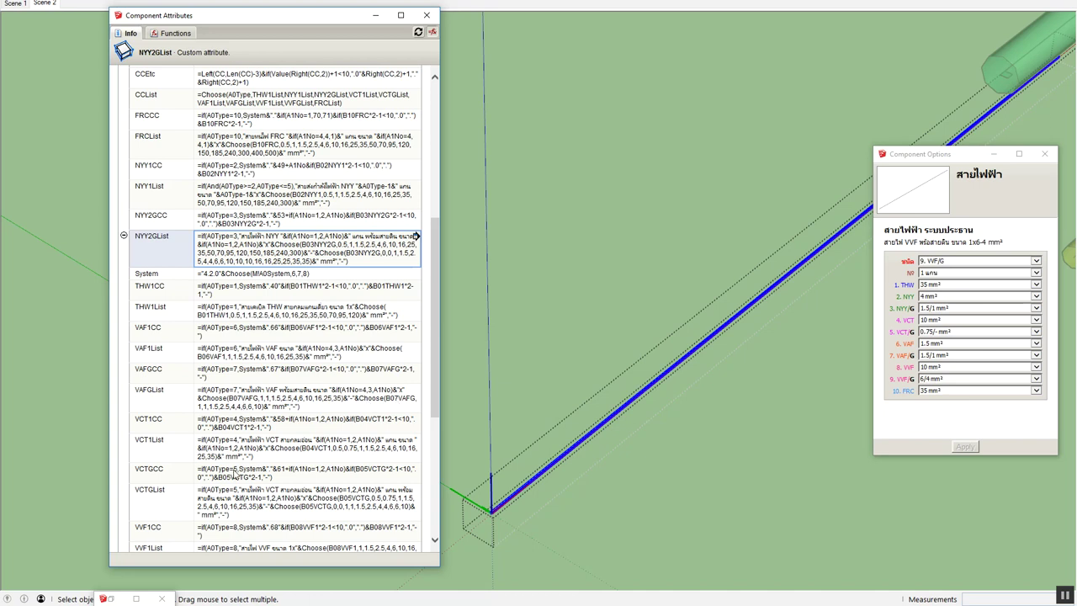
click(235, 502)
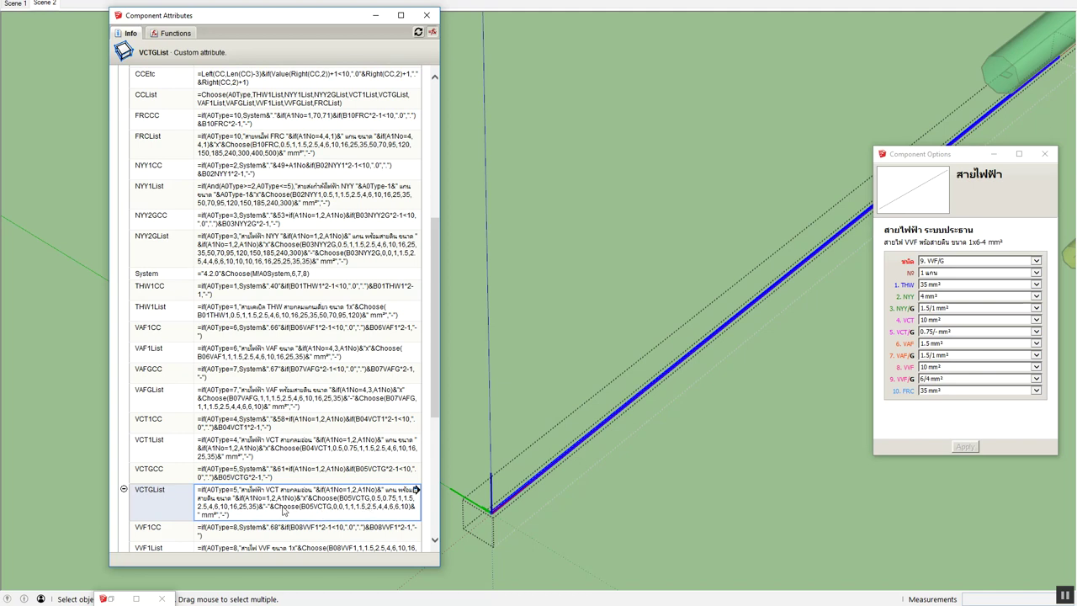
scroll(307, 511, down, 2)
click(225, 503)
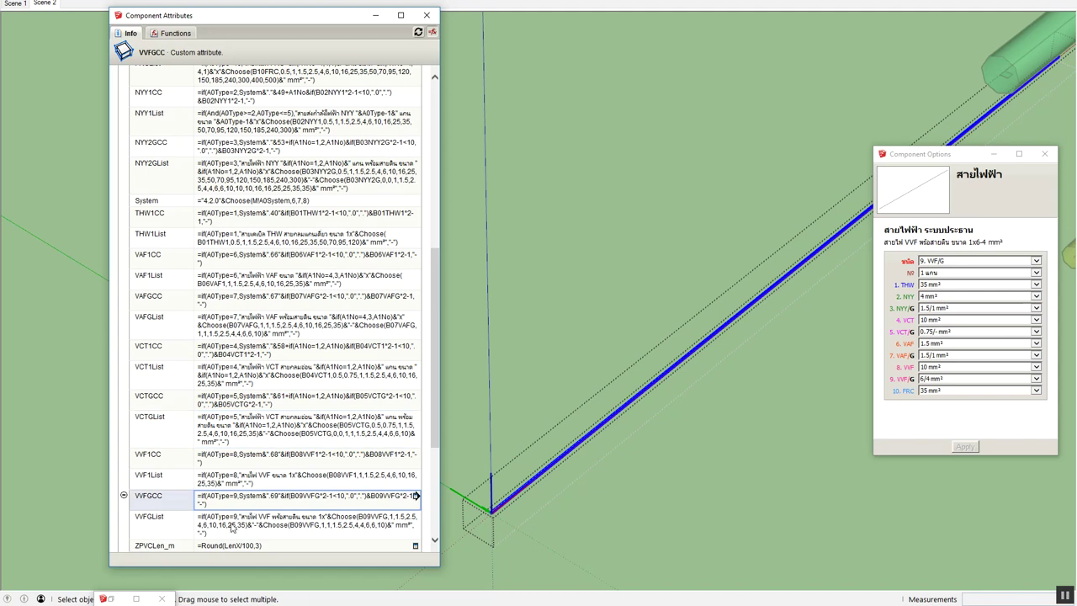
click(232, 527)
scroll(253, 504, down, 4)
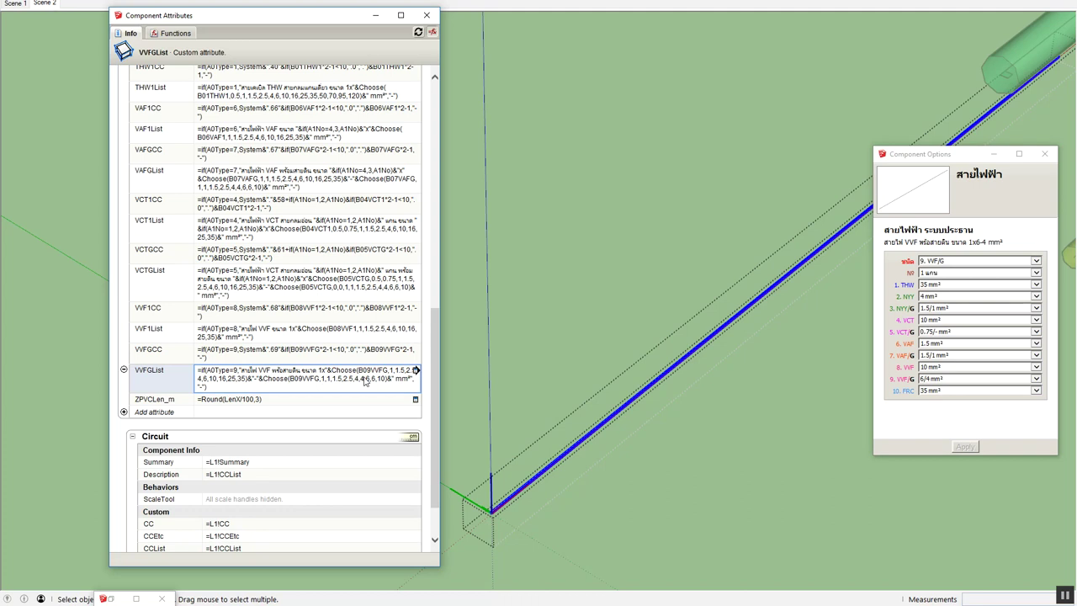
click(432, 32)
click(429, 15)
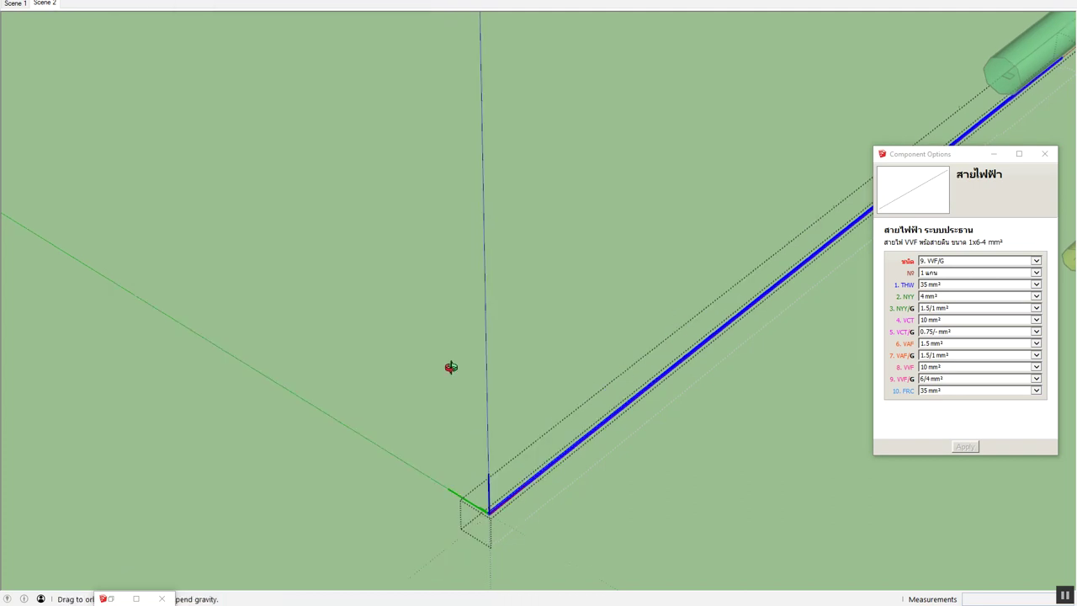
Add G after B09VVF in the VVFGList formula so it references B09VVFG
middle_drag(444, 365, 440, 368)
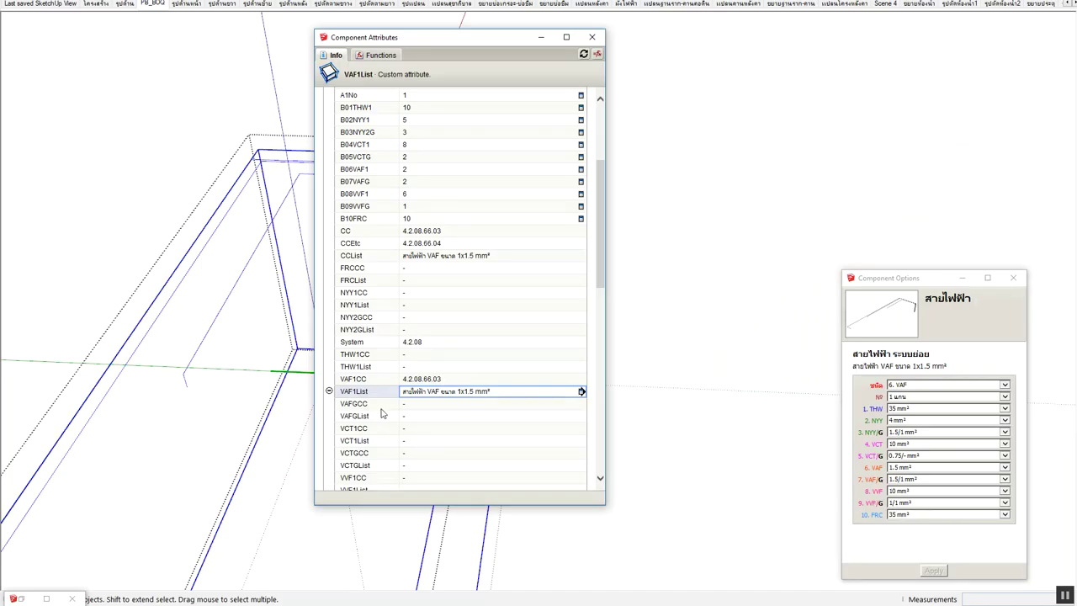
scroll(380, 412, down, 3)
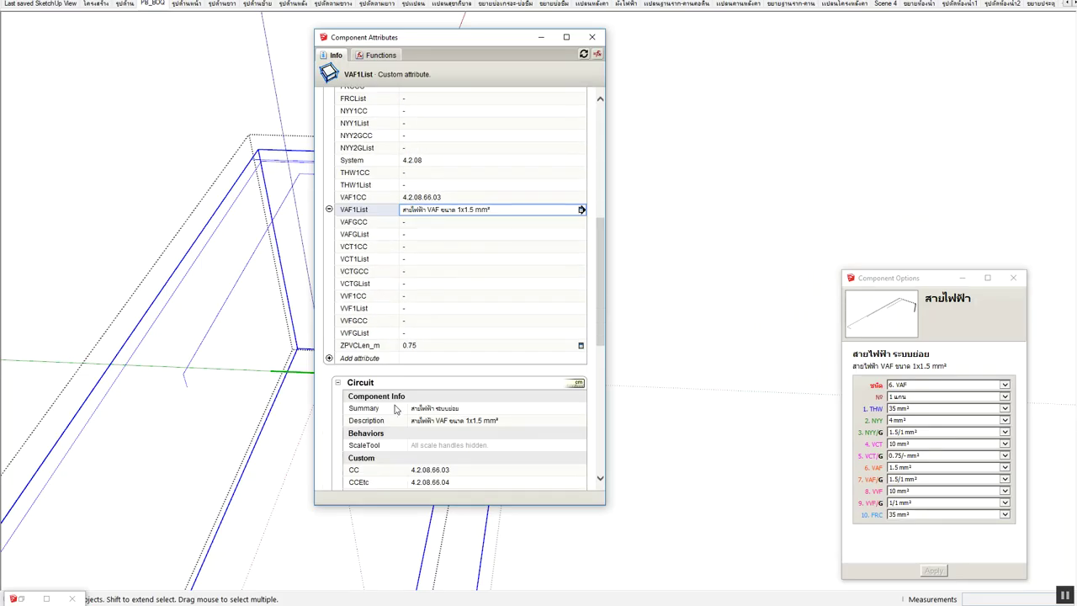
click(421, 333)
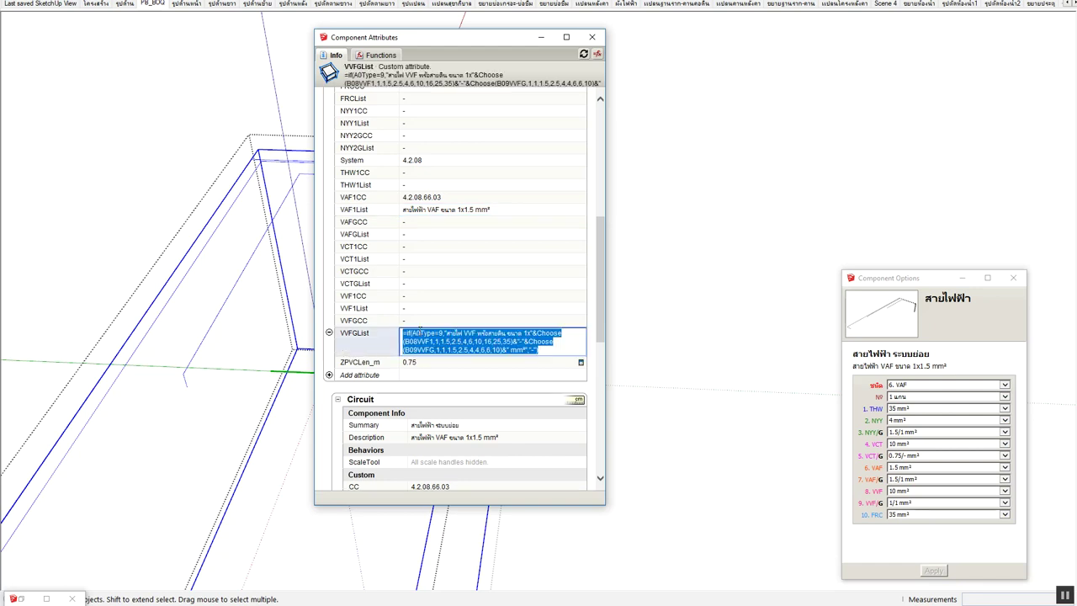
click(435, 341)
text(9)
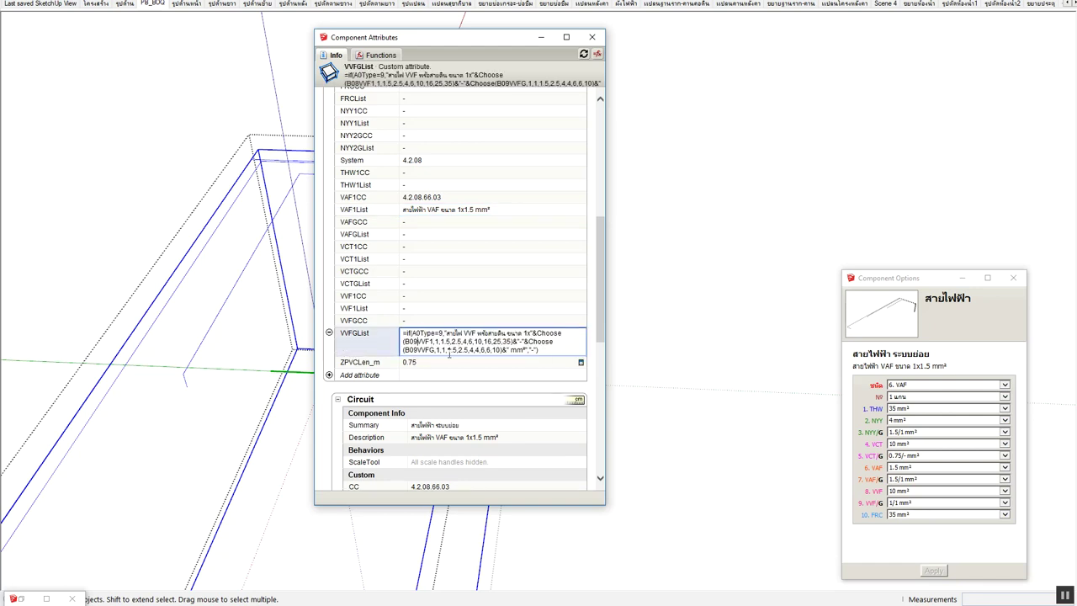
text(G)
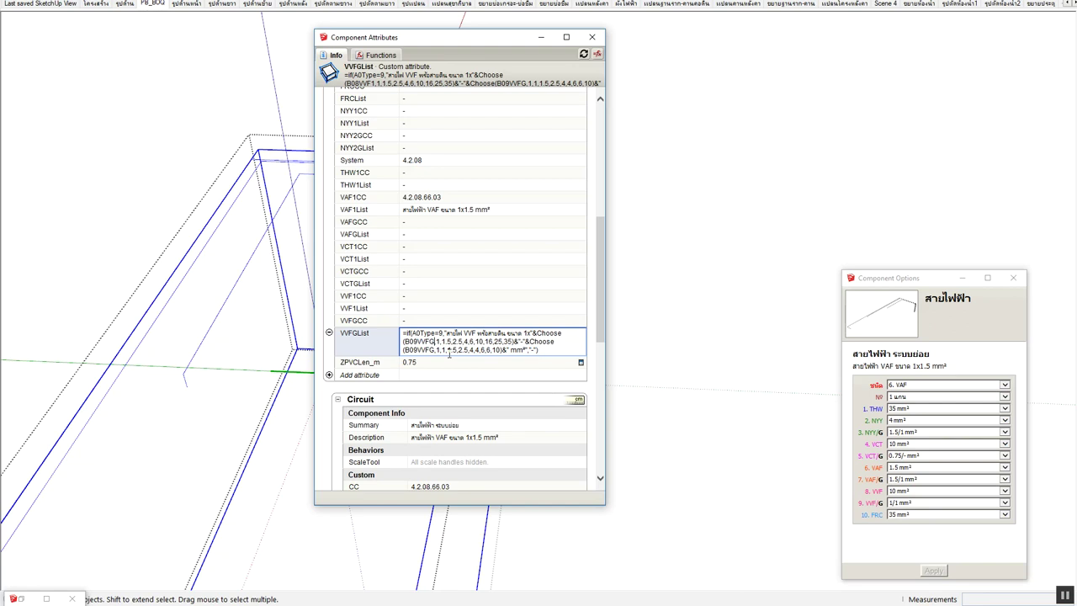
key(Return)
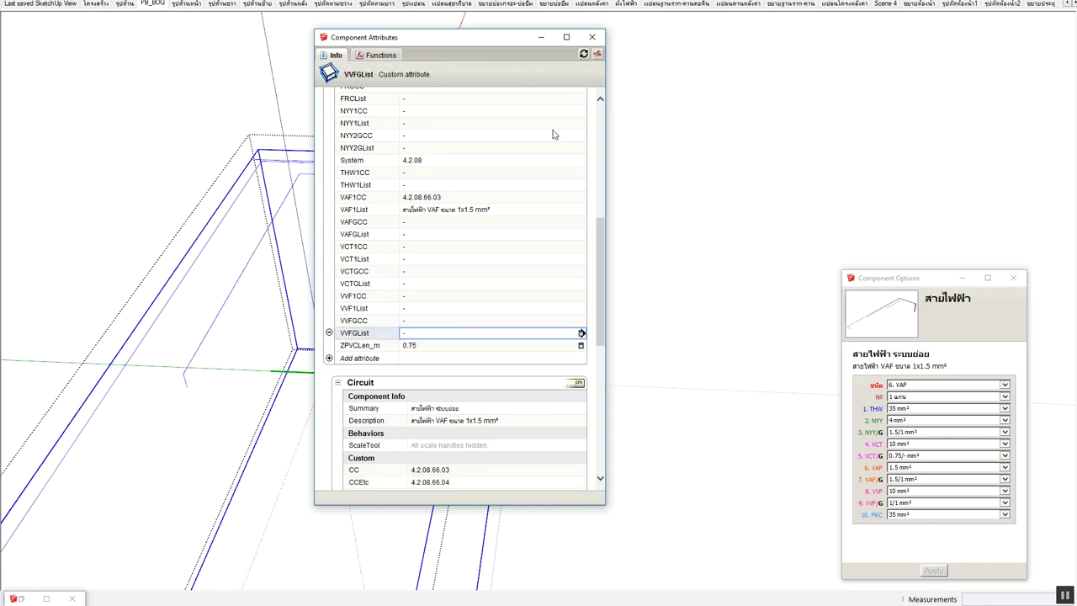
Check the FRCList, NYY2GList, VAFGList, VCTGList and corrected VVFGList formulas, then close the editor
click(597, 55)
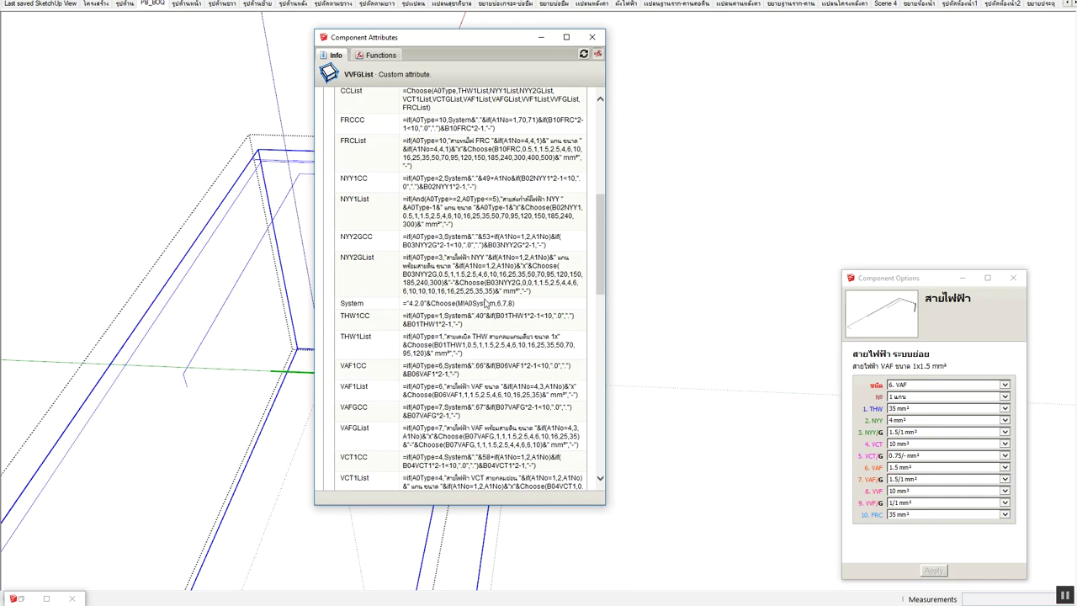
scroll(478, 307, up, 1)
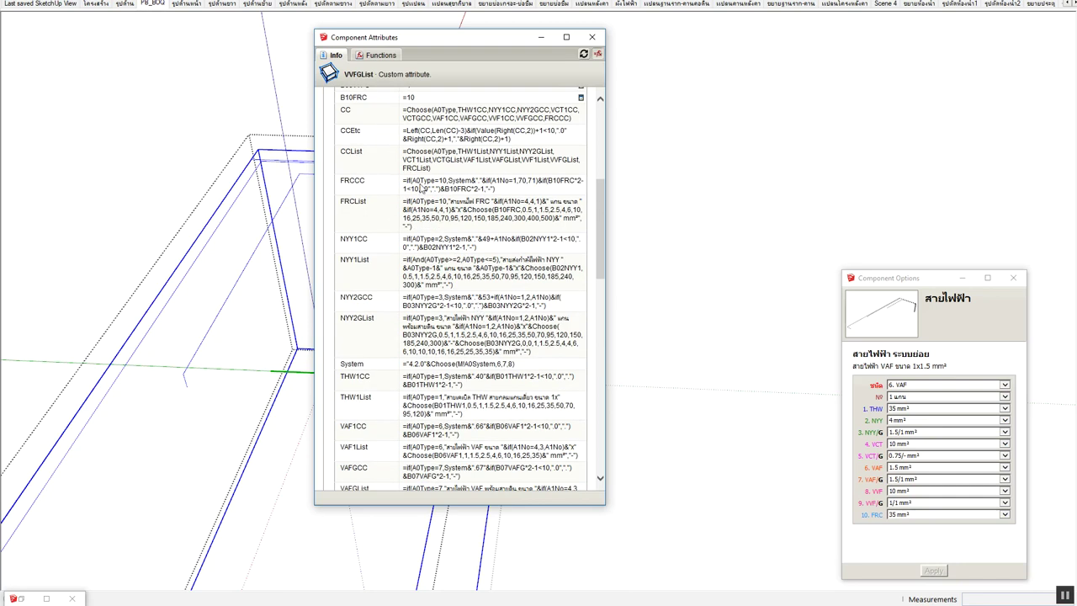
scroll(432, 275, up, 2)
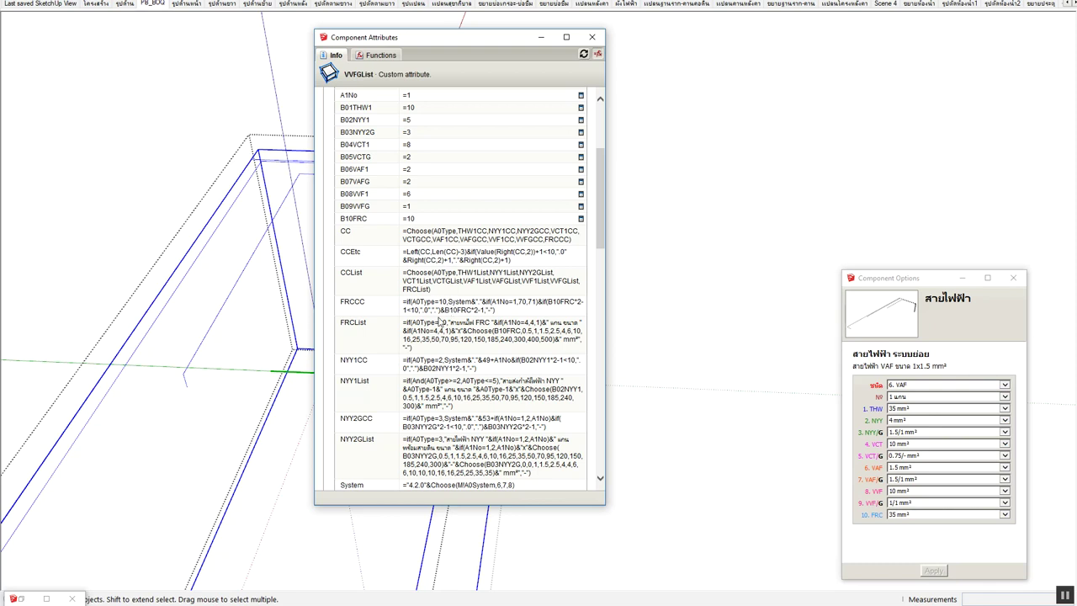
click(445, 340)
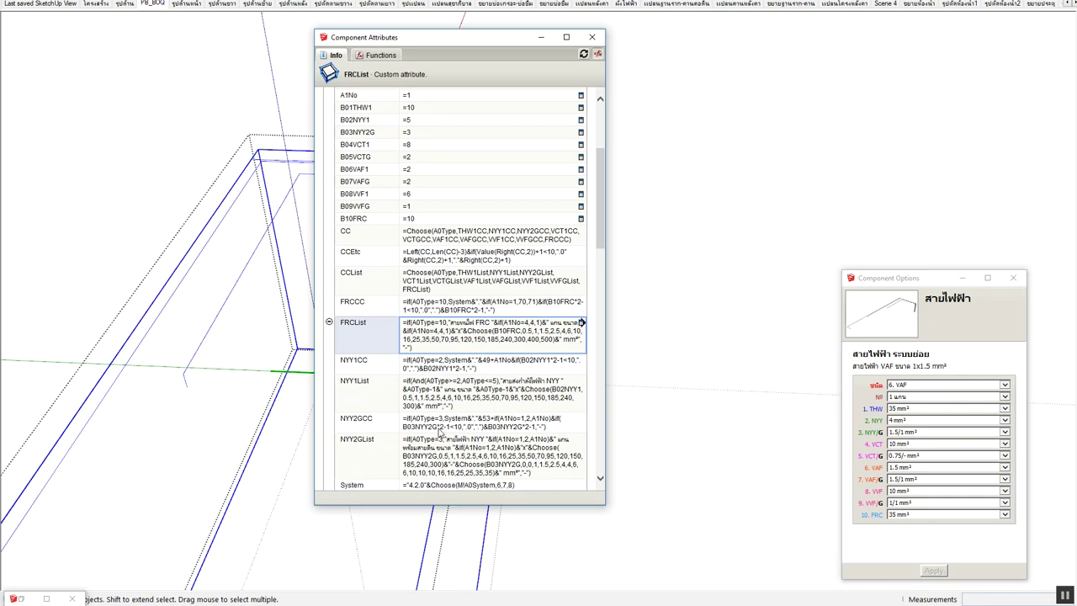
click(454, 463)
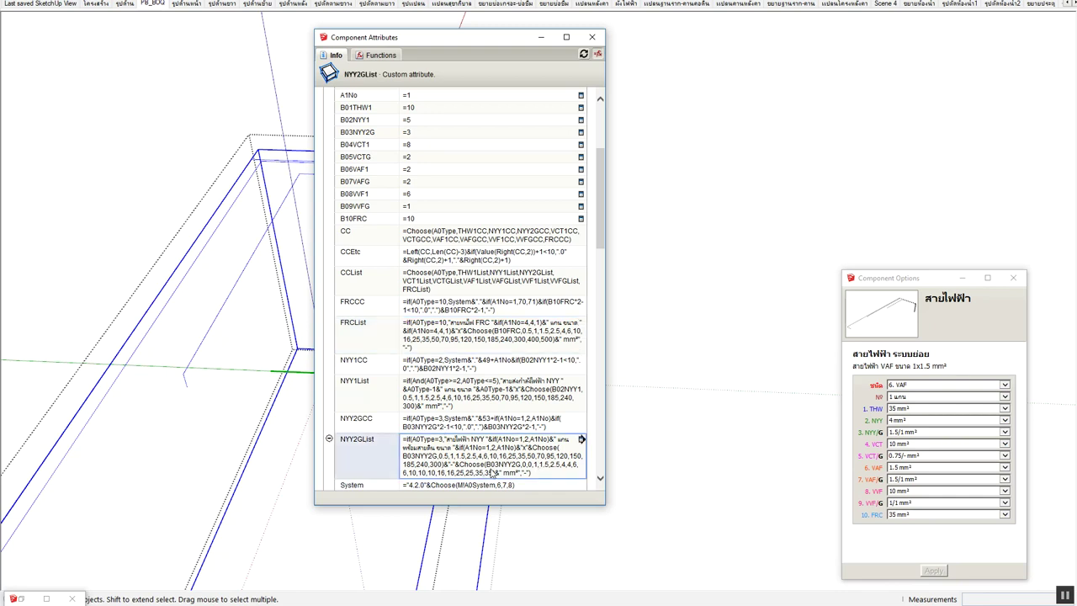
scroll(498, 461, down, 3)
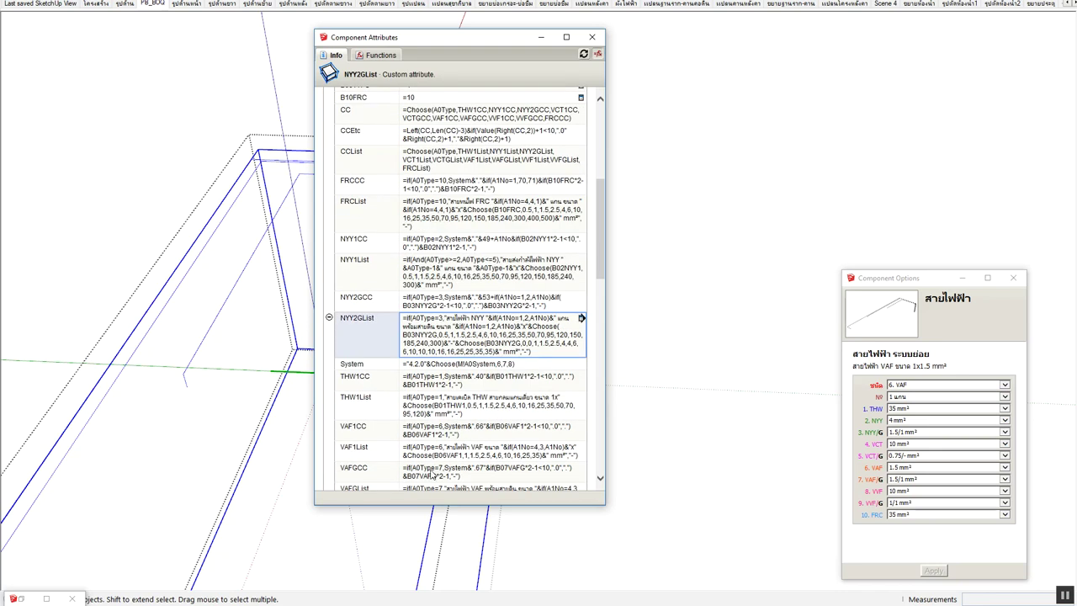
click(435, 487)
scroll(435, 487, down, 4)
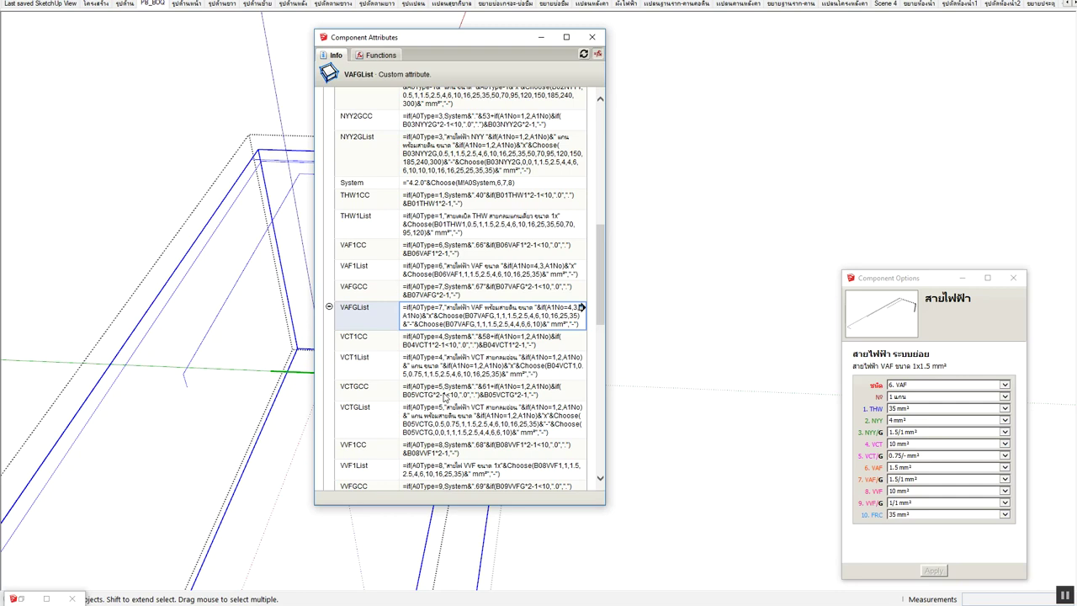
click(437, 423)
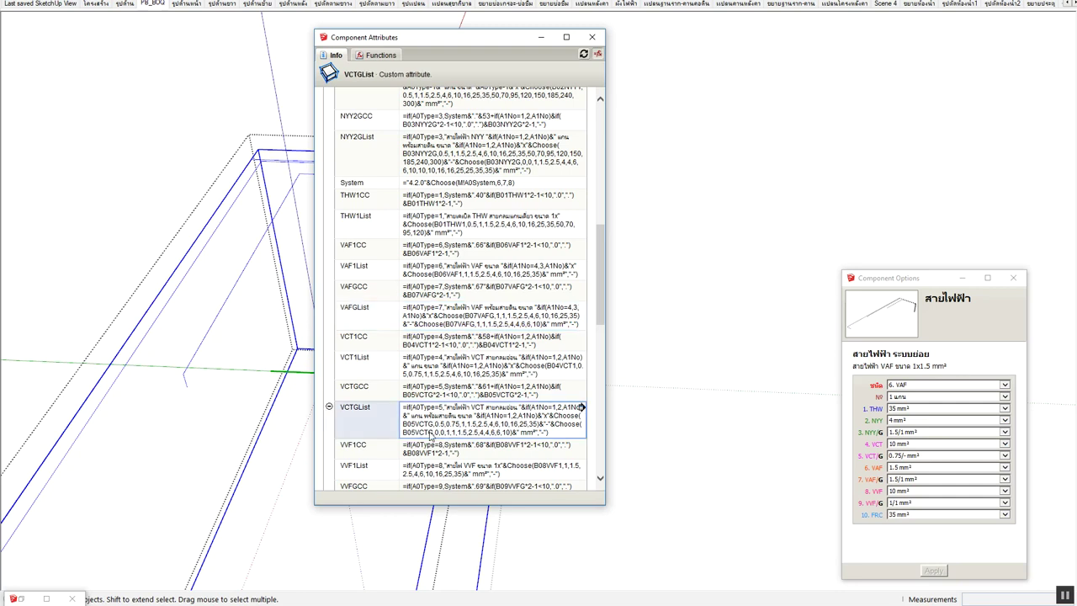
scroll(486, 430, down, 2)
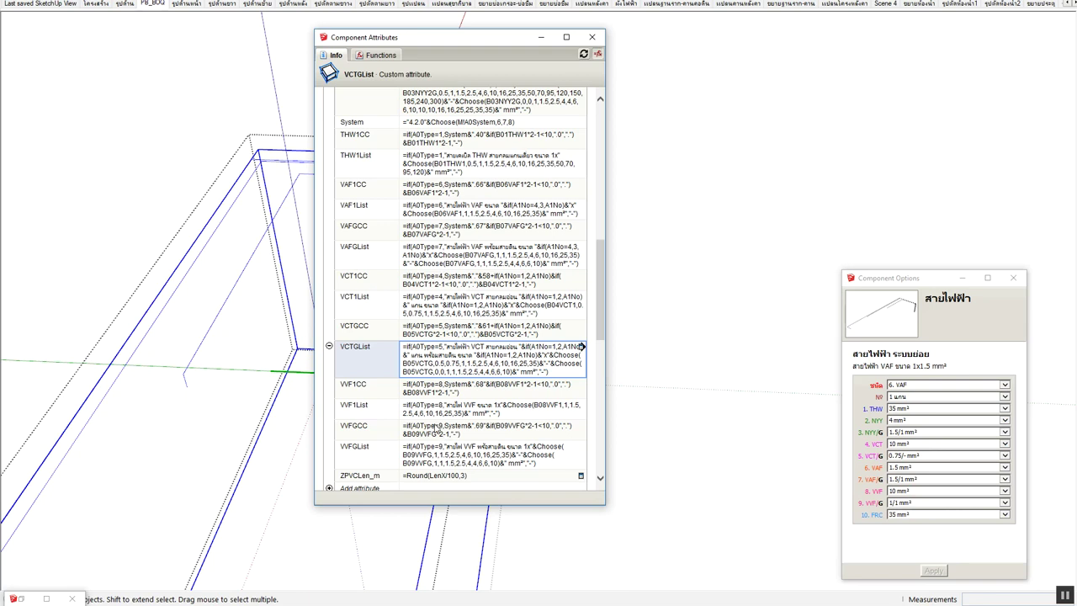
click(440, 459)
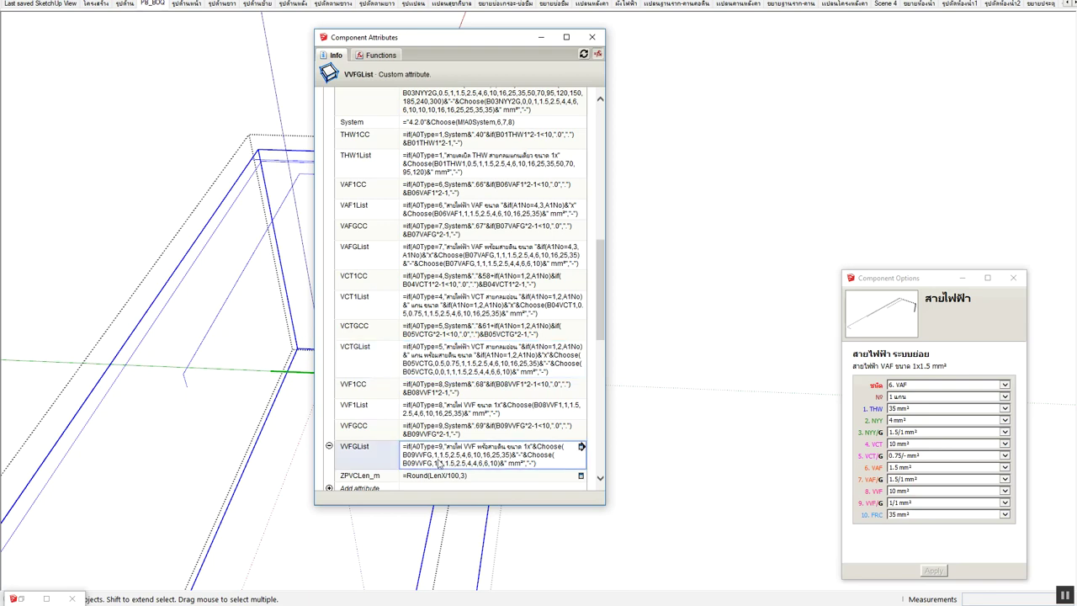
scroll(452, 462, down, 3)
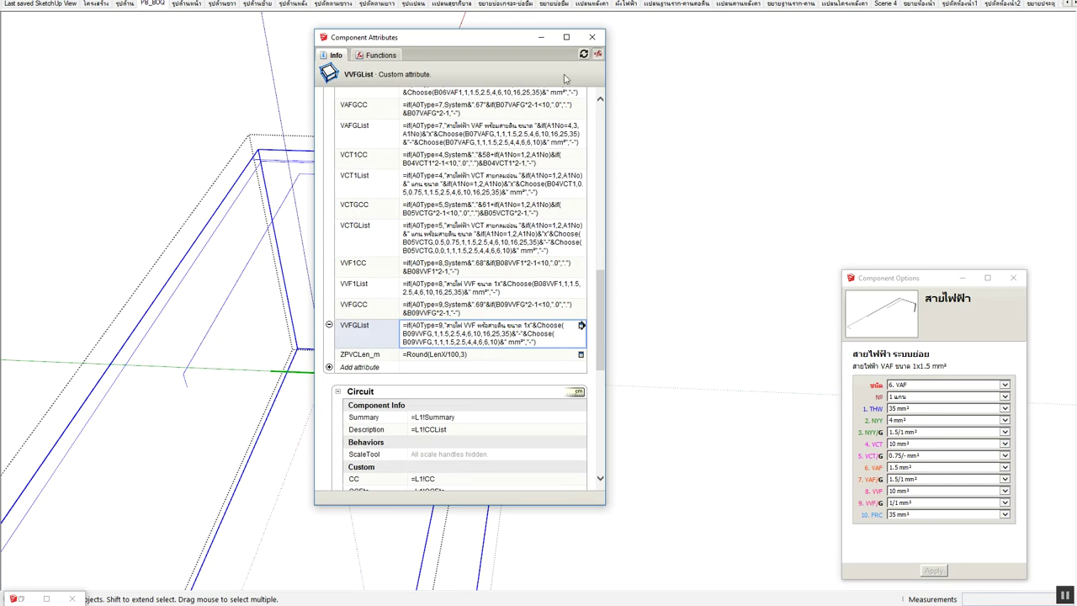
click(597, 54)
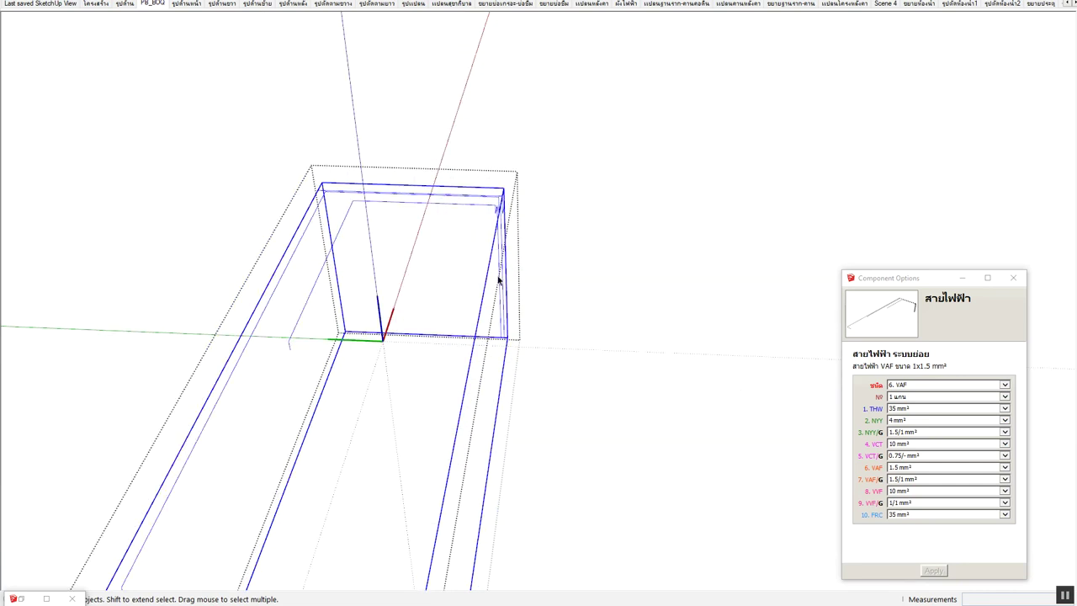
Generate the wire quantity report listing VAF 1x1.5 mm² wires, then minimize it
middle_drag(468, 204, 443, 269)
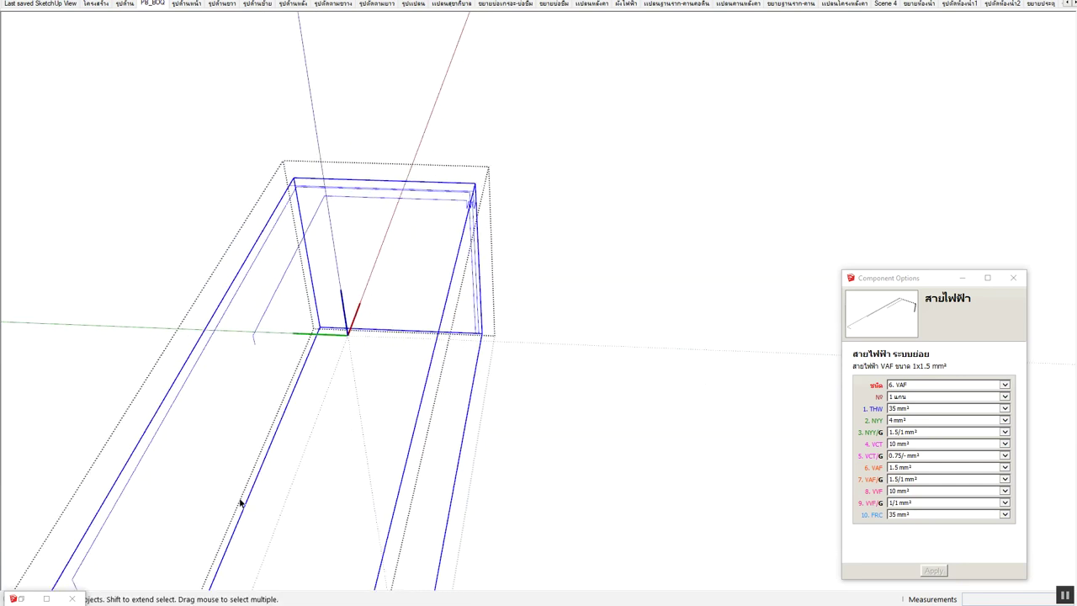
click(74, 476)
click(522, 477)
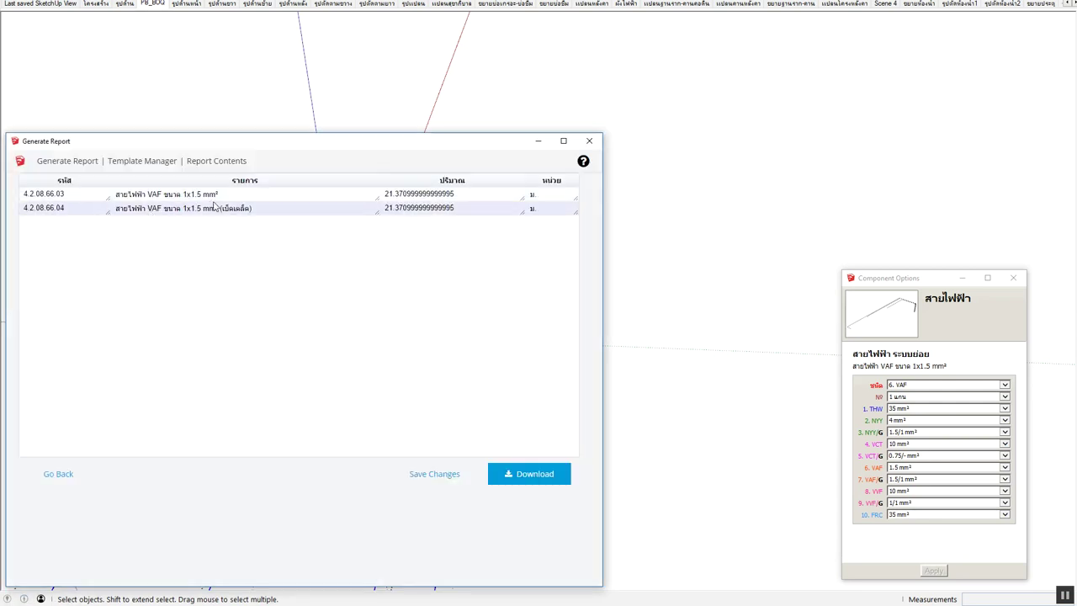
click(538, 141)
Zoom to the room wall and select the Circuit wire component to show its options
mouse_move(504, 293)
middle_down()
mouse_move(437, 283)
mouse_move(443, 269)
middle_up()
scroll(477, 294, down, 2)
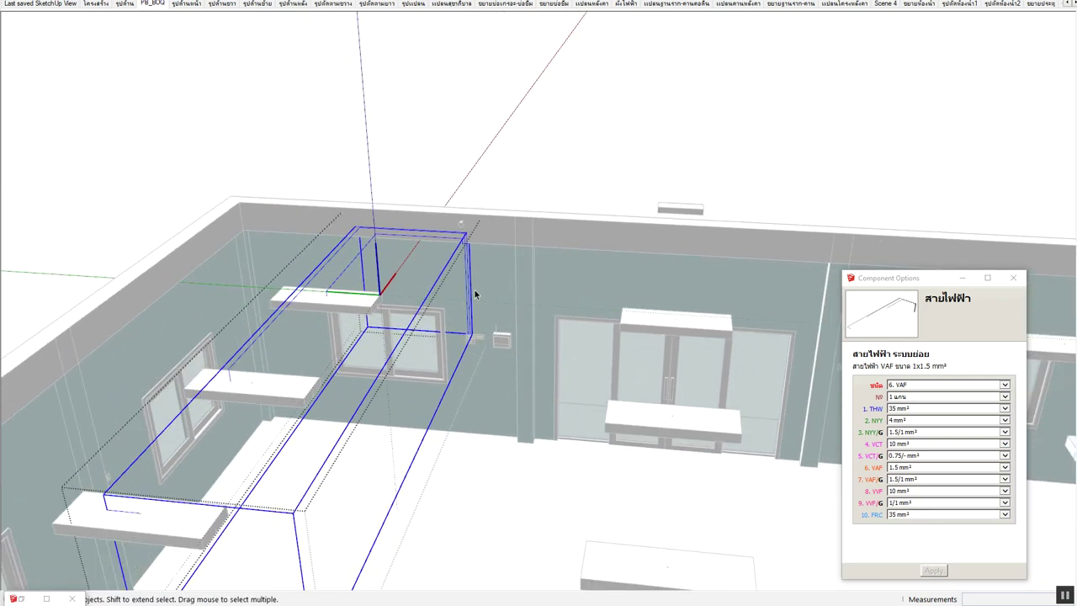
scroll(484, 328, up, 5)
scroll(485, 326, up, 1)
scroll(490, 328, up, 1)
scroll(494, 330, up, 2)
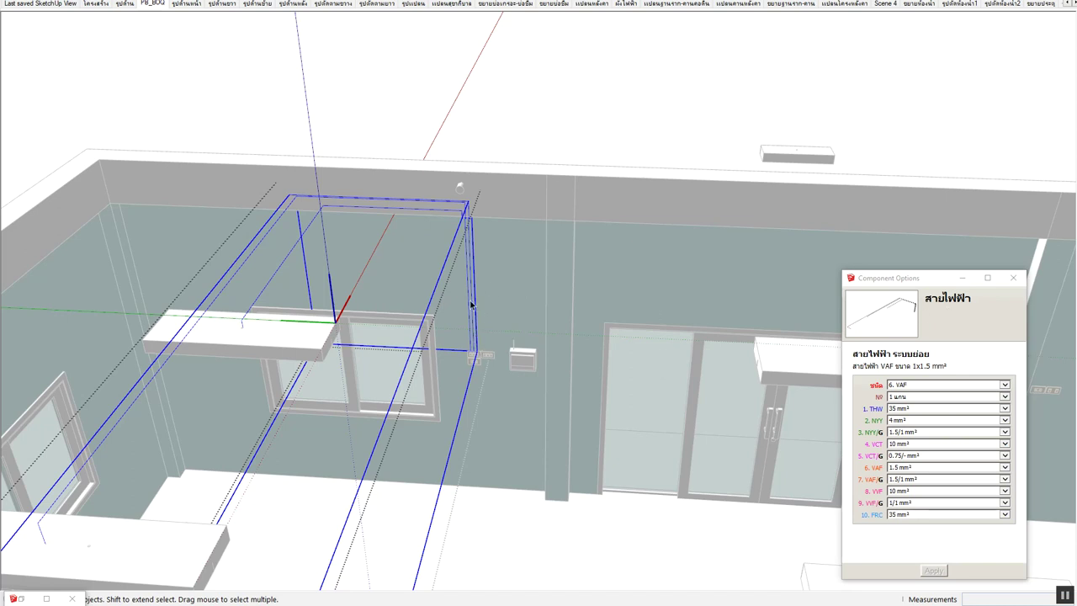
middle_drag(477, 347, 477, 312)
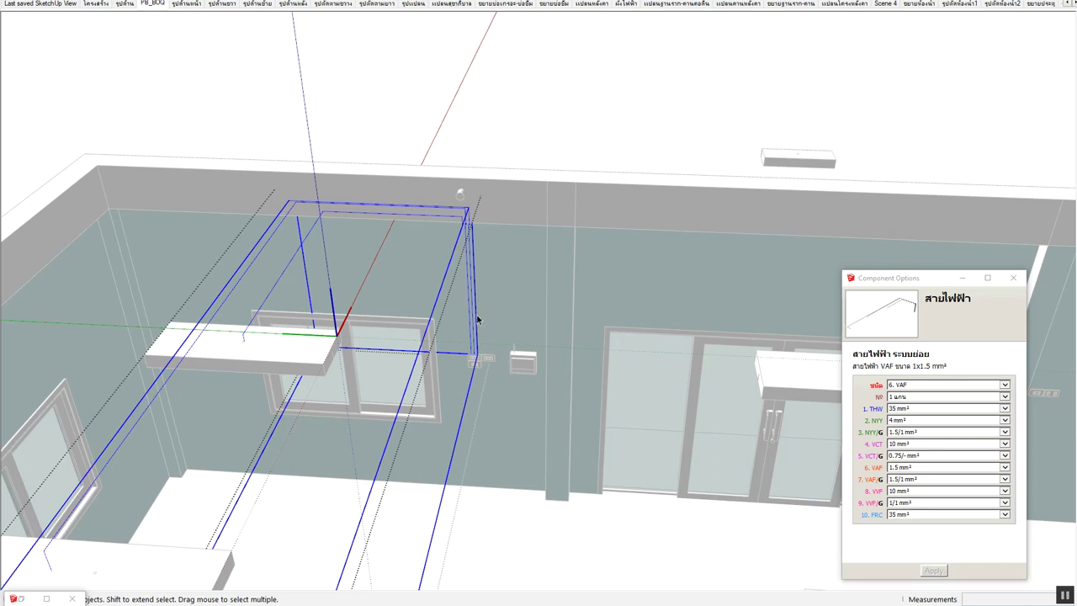
key(Escape)
click(475, 320)
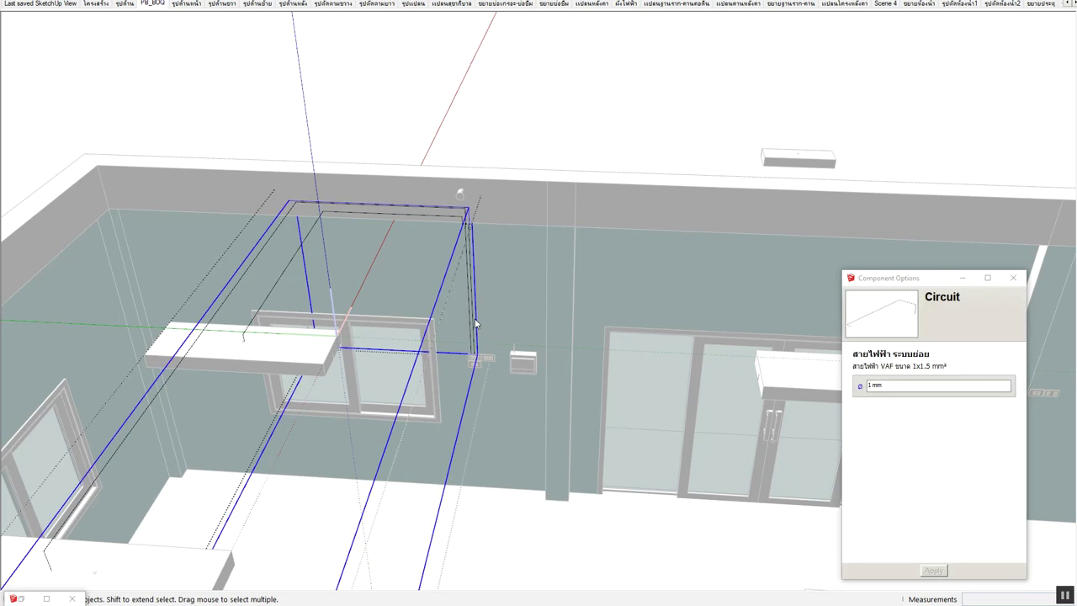
Copy the three wire components further along the wall toward the door
scroll(475, 323, down, 3)
drag(291, 212, 457, 289)
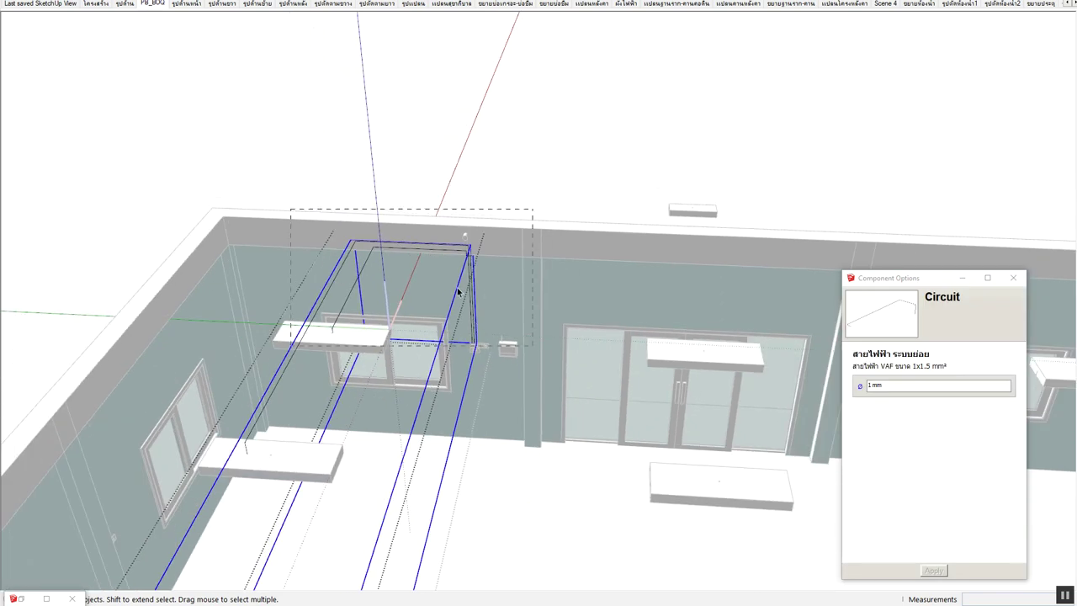
key(m)
ctrl+click(394, 330)
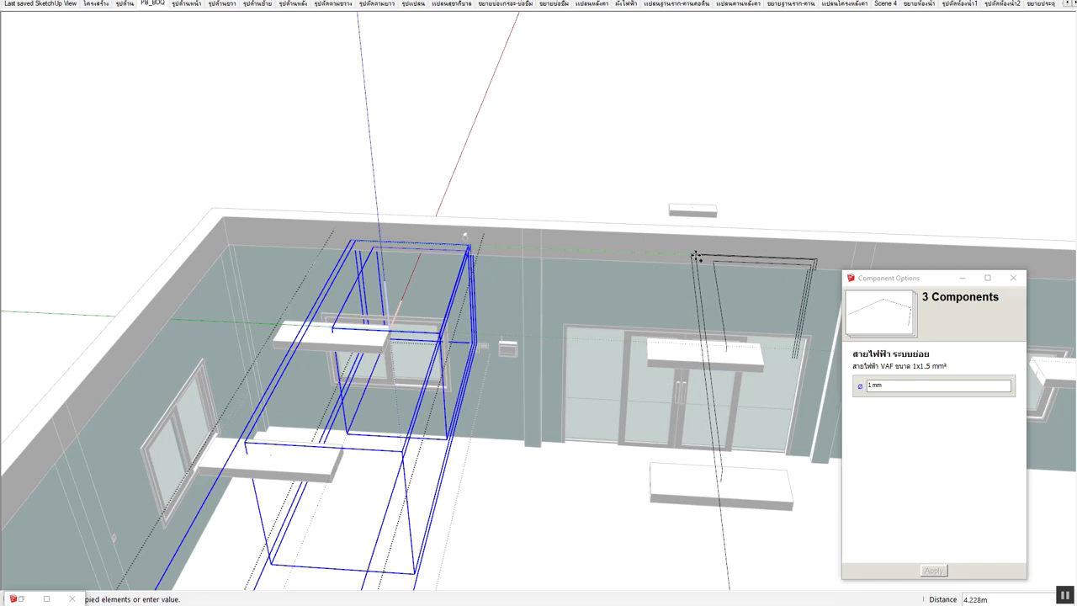
click(694, 254)
scroll(695, 254, down, 3)
scroll(727, 416, up, 2)
Mirror the copied wires with a green-axis scale of -1.00 and clear the selection
key(s)
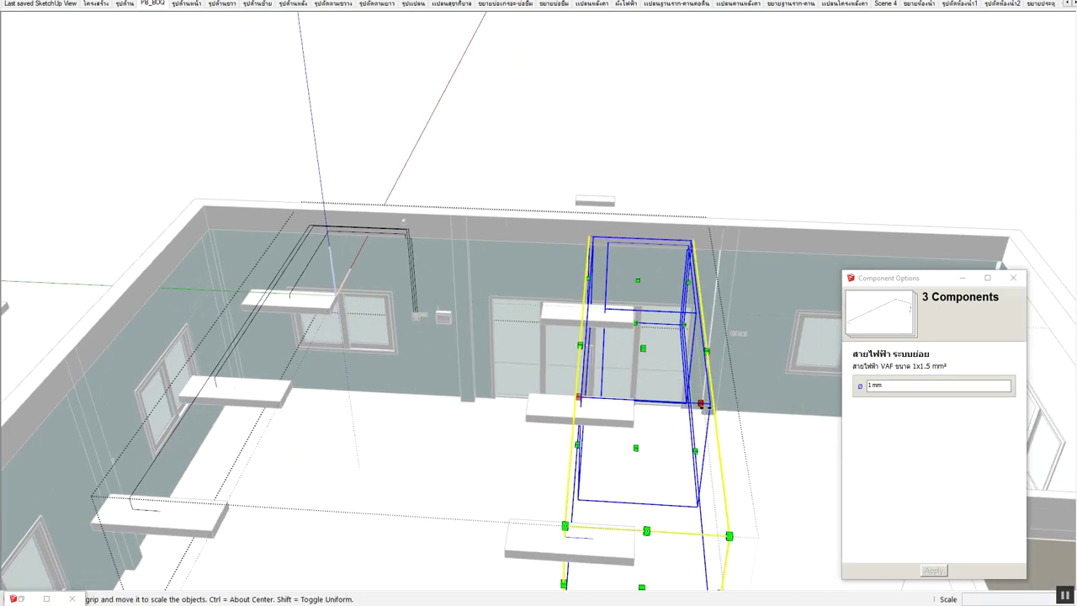
drag(701, 404, 464, 387)
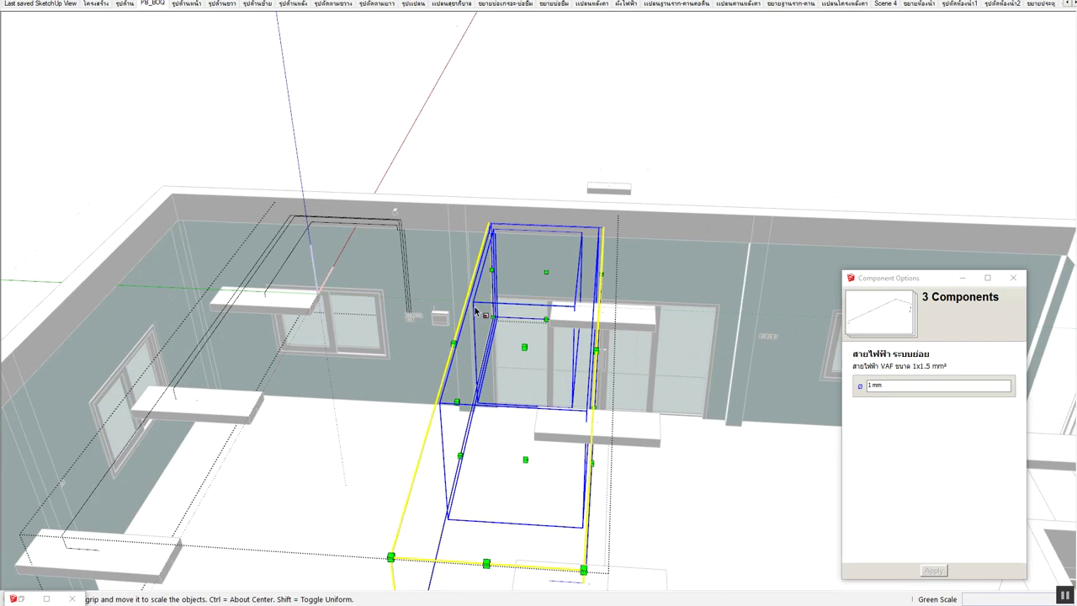
scroll(476, 307, up, 2)
key(space)
key(ctrl+t)
scroll(461, 317, up, 2)
scroll(542, 245, up, 1)
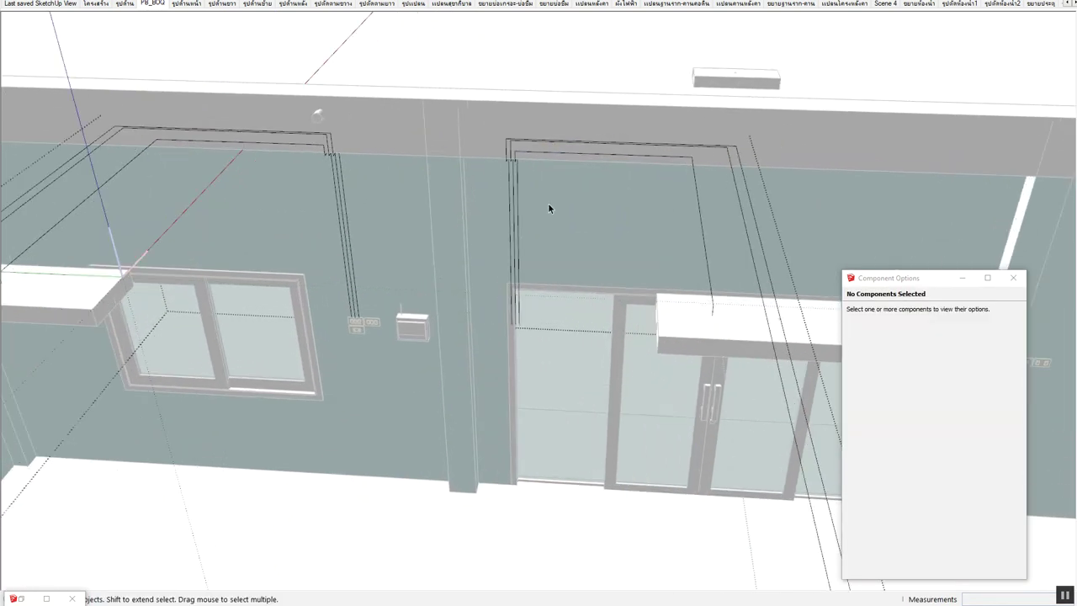
Read the Definition names of several Circuit components in Entity Info
click(707, 289)
right_click(710, 287)
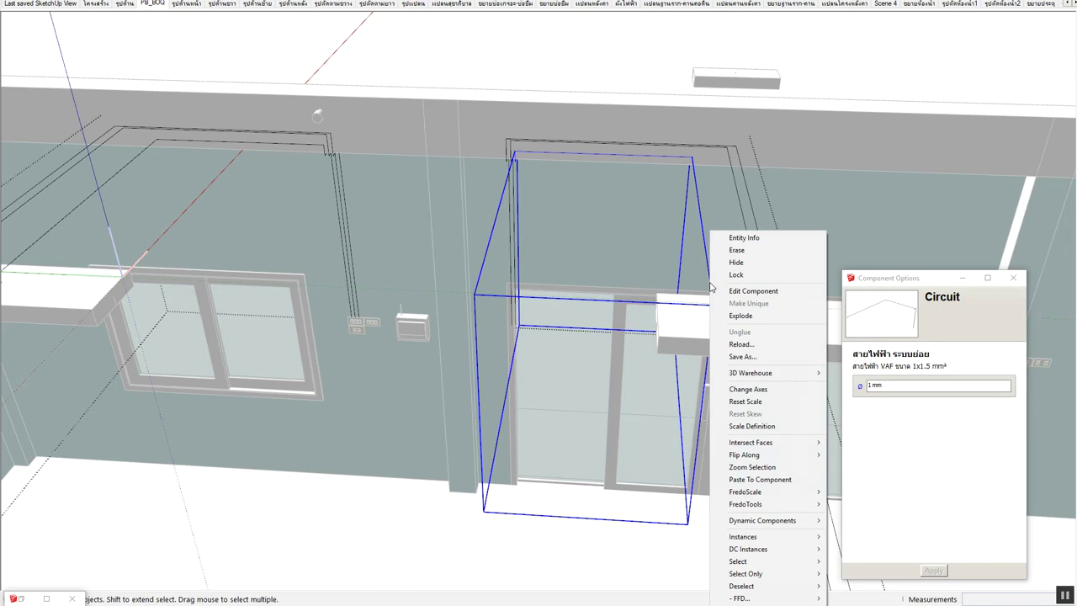
click(711, 241)
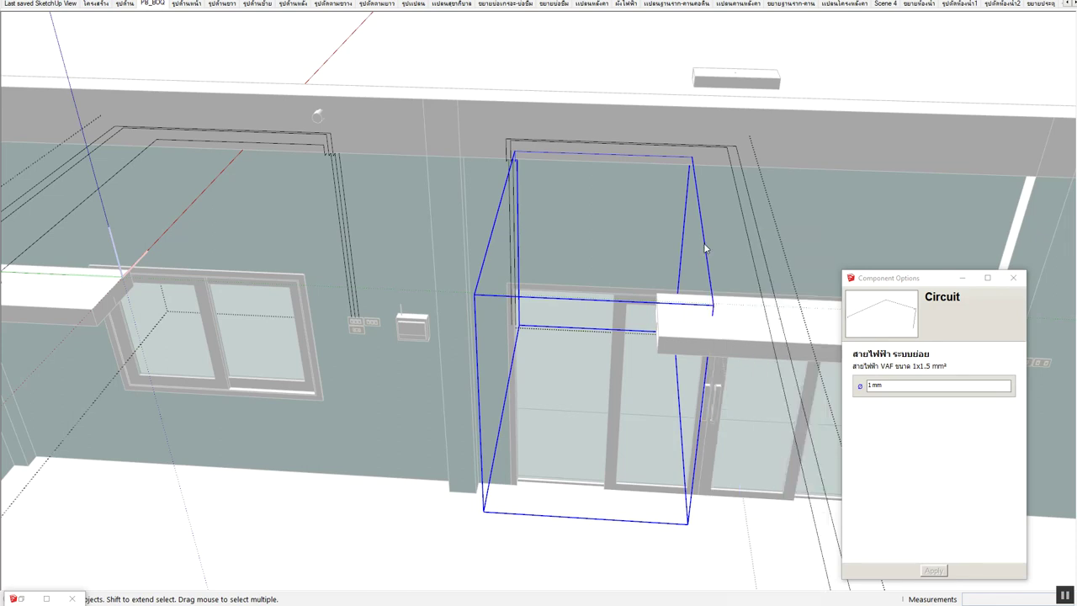
click(117, 94)
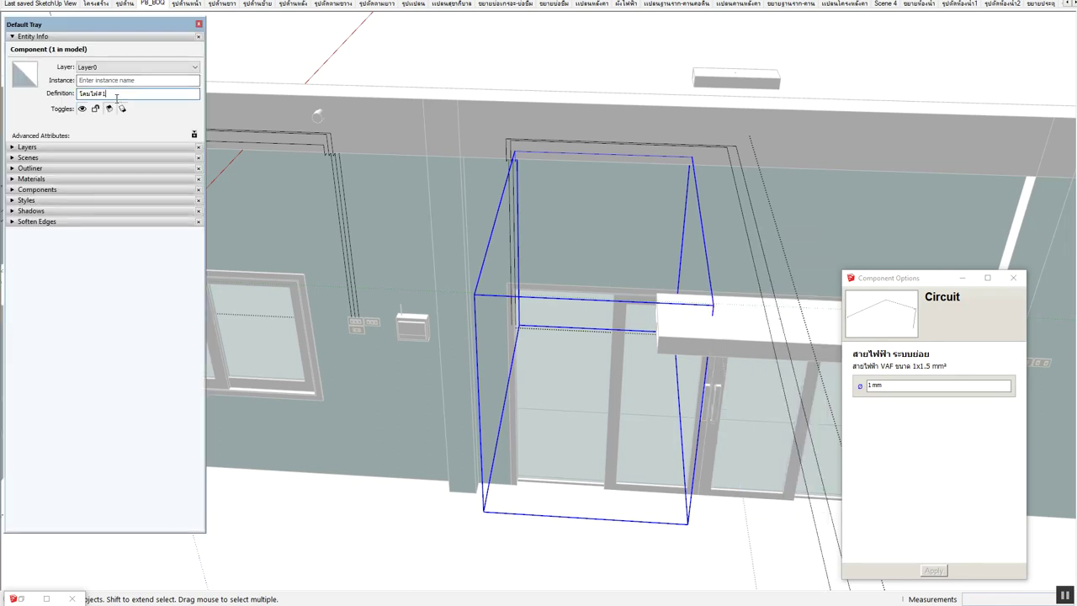
mouse_move(239, 223)
middle_down()
mouse_move(480, 392)
mouse_move(820, 240)
middle_up()
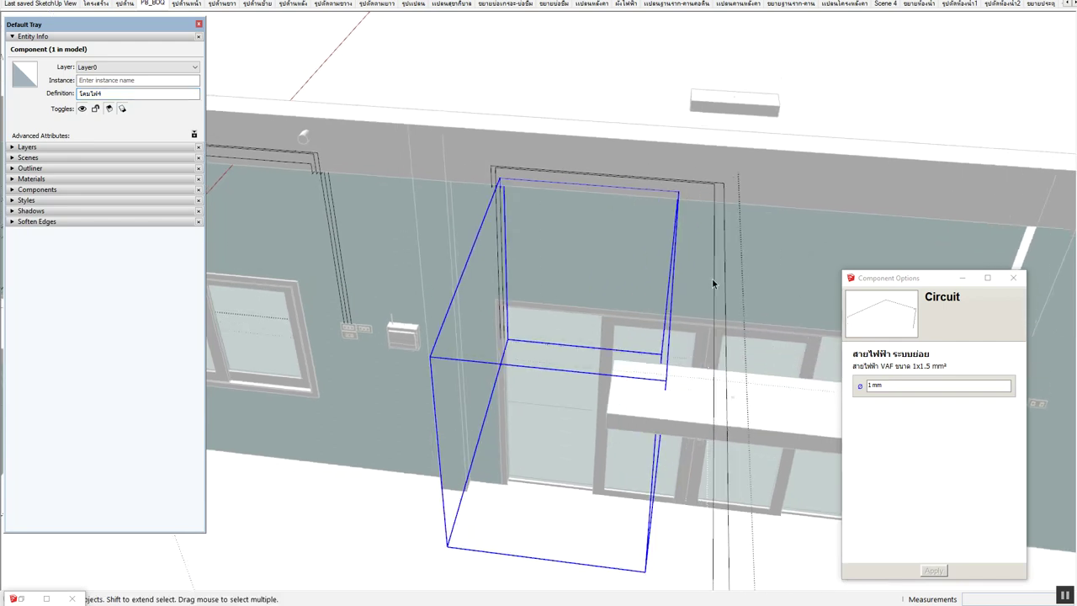
click(711, 279)
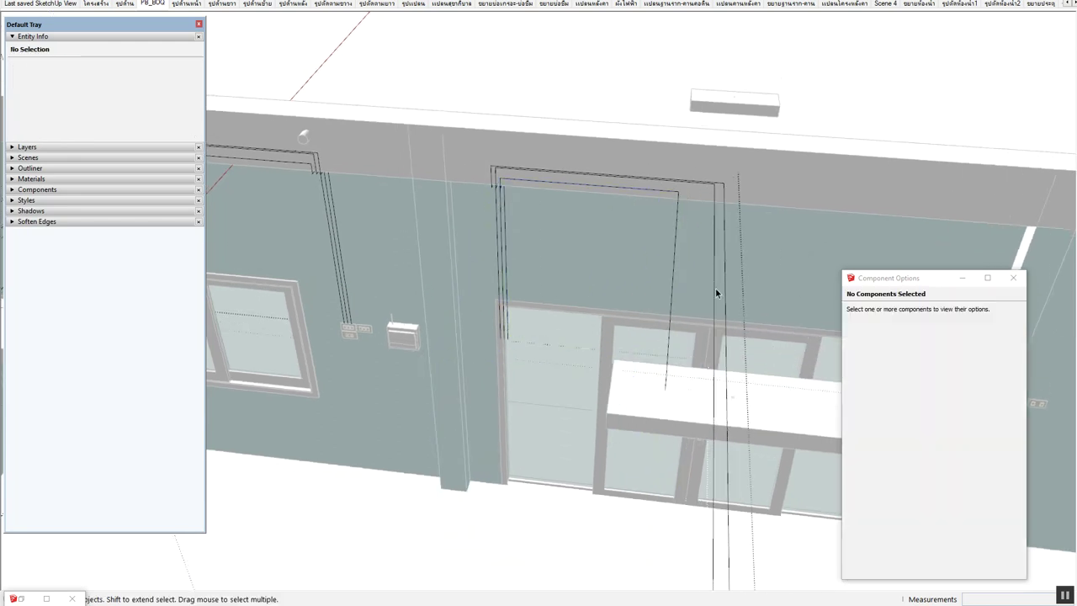
click(715, 292)
click(109, 94)
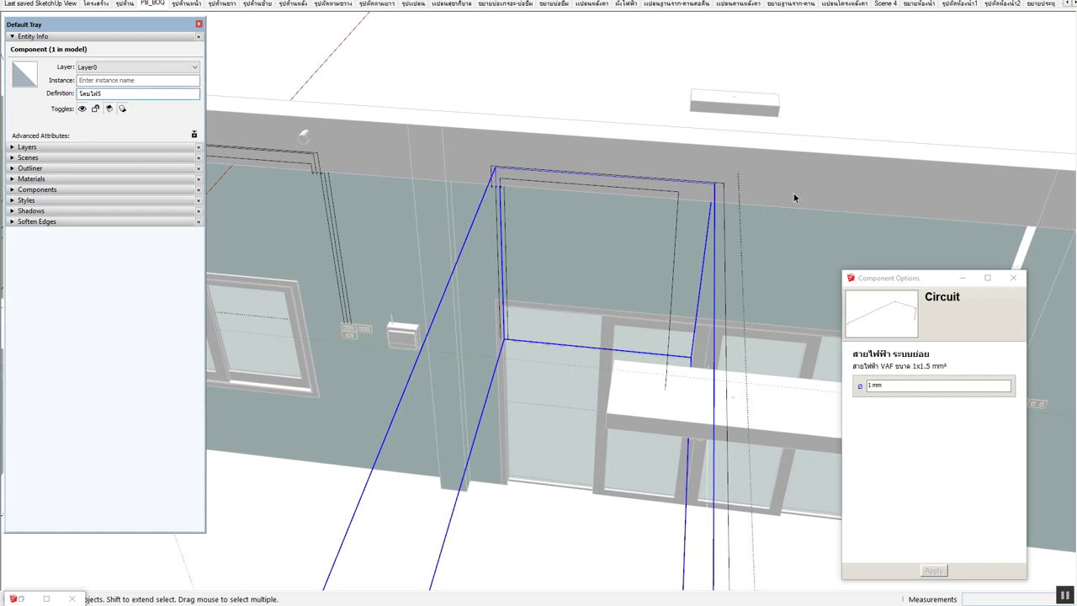
click(728, 257)
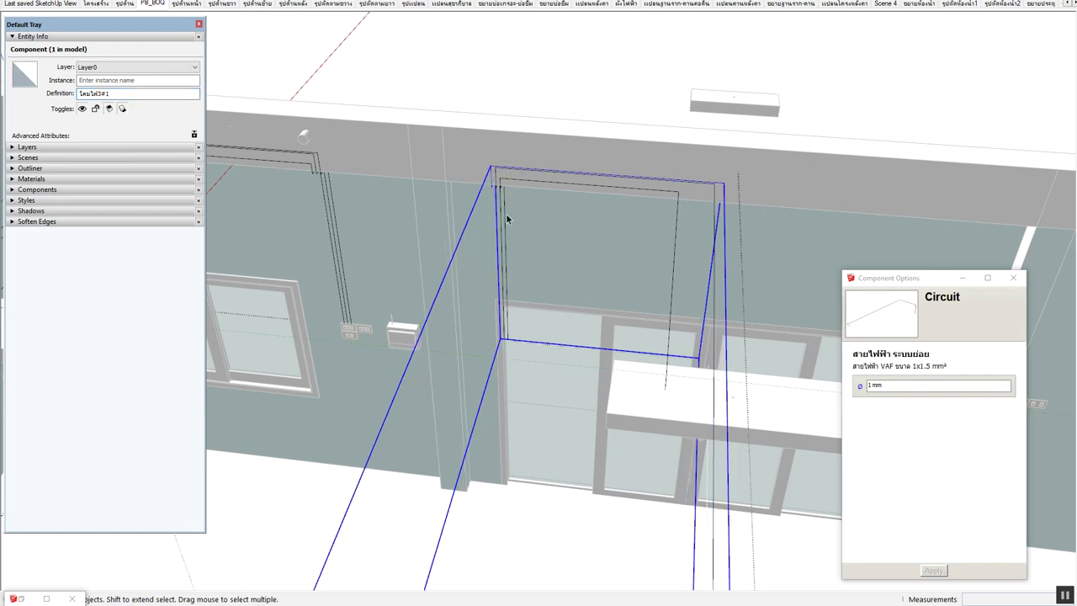
click(116, 94)
scroll(386, 275, down, 3)
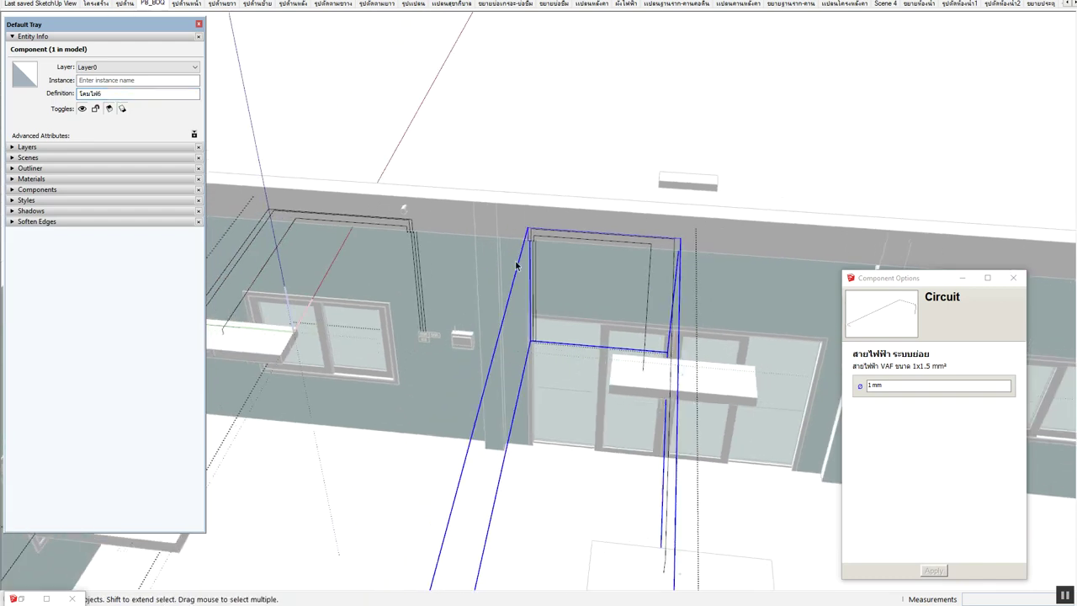
scroll(517, 266, up, 2)
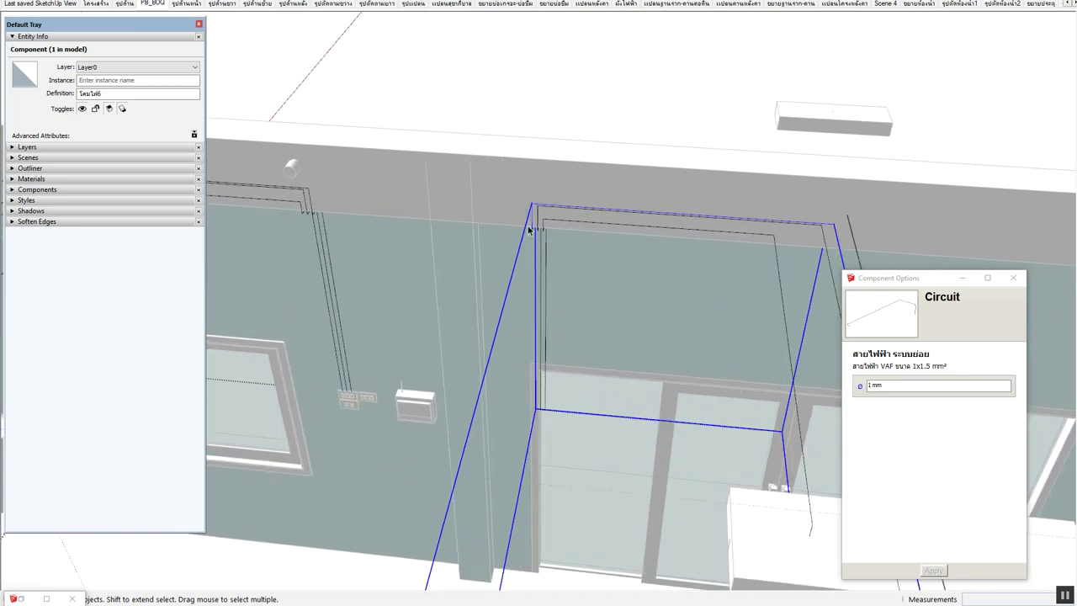
Open the circuit's Wirelink component for editing and close the Component Options panel
double_click(532, 228)
click(561, 236)
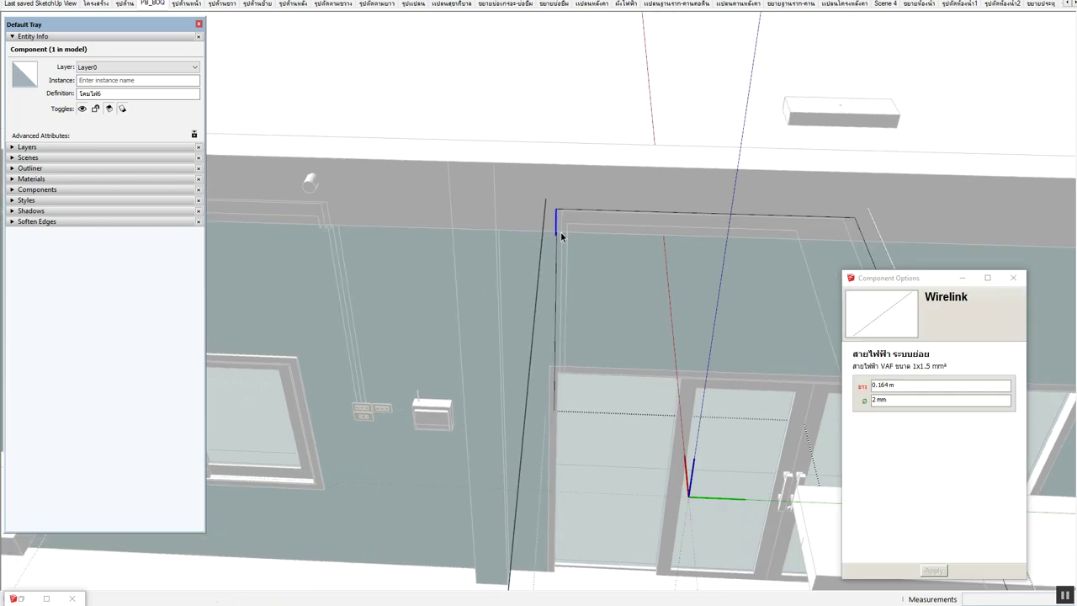
double_click(562, 245)
key(q)
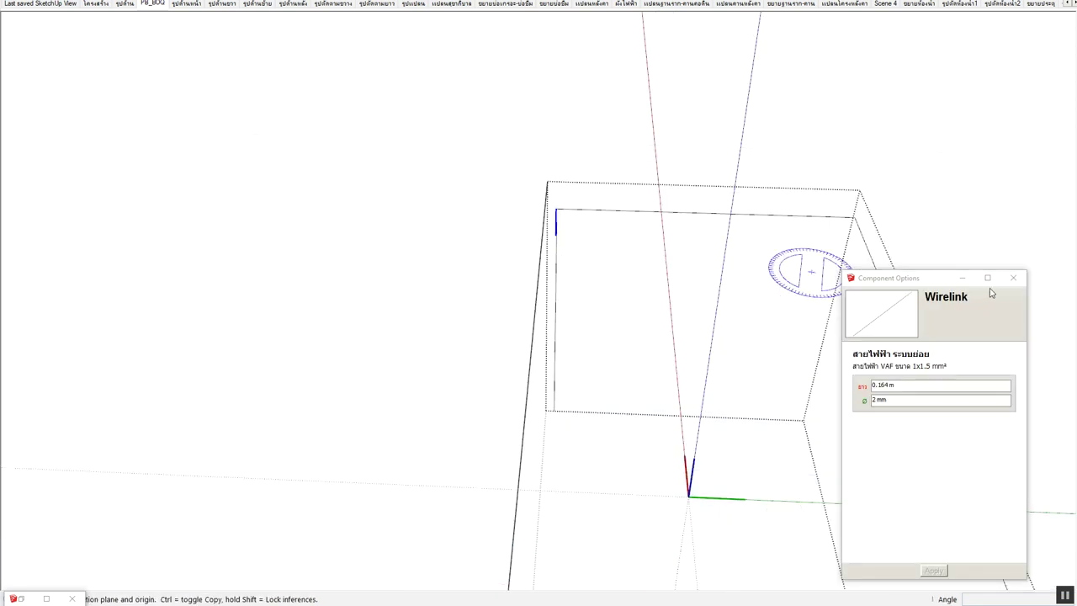
key(space)
click(1013, 277)
key(Escape)
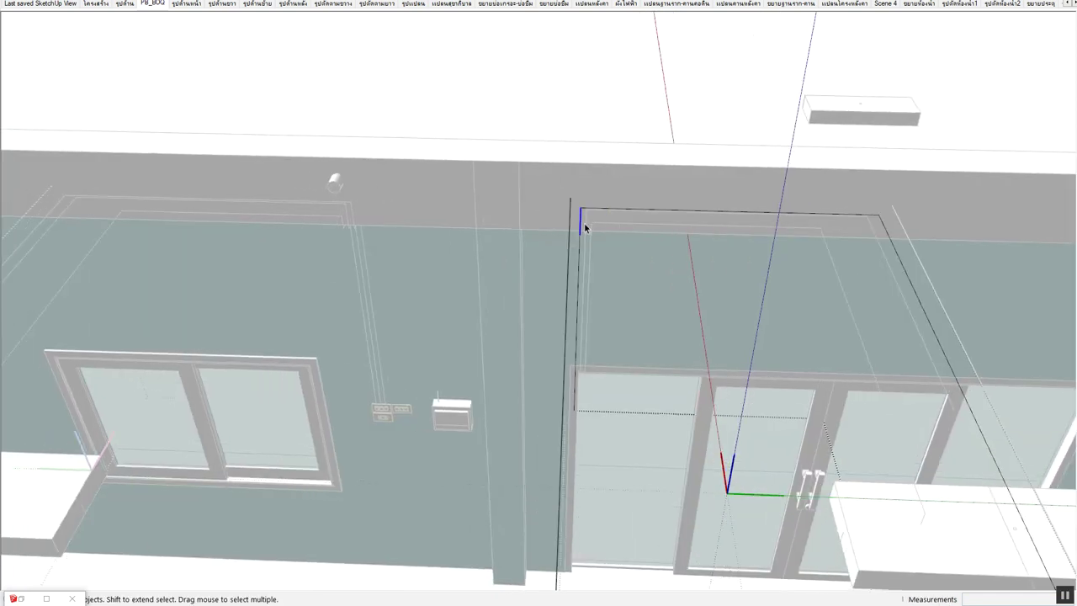
Open the corner wire component and start moving its vertical wire segment
shift+middle_drag(553, 287, 601, 214)
double_click(661, 211)
drag(614, 101, 715, 459)
key(m)
click(652, 126)
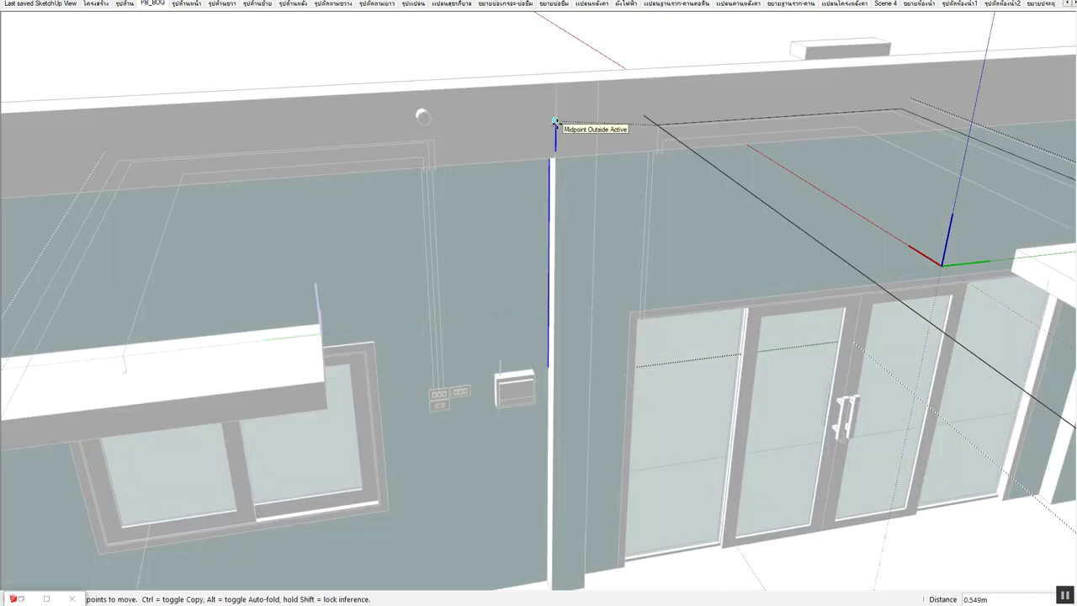
Move the vertical wire along green so it drops onto the switch plate
key(space)
key(m)
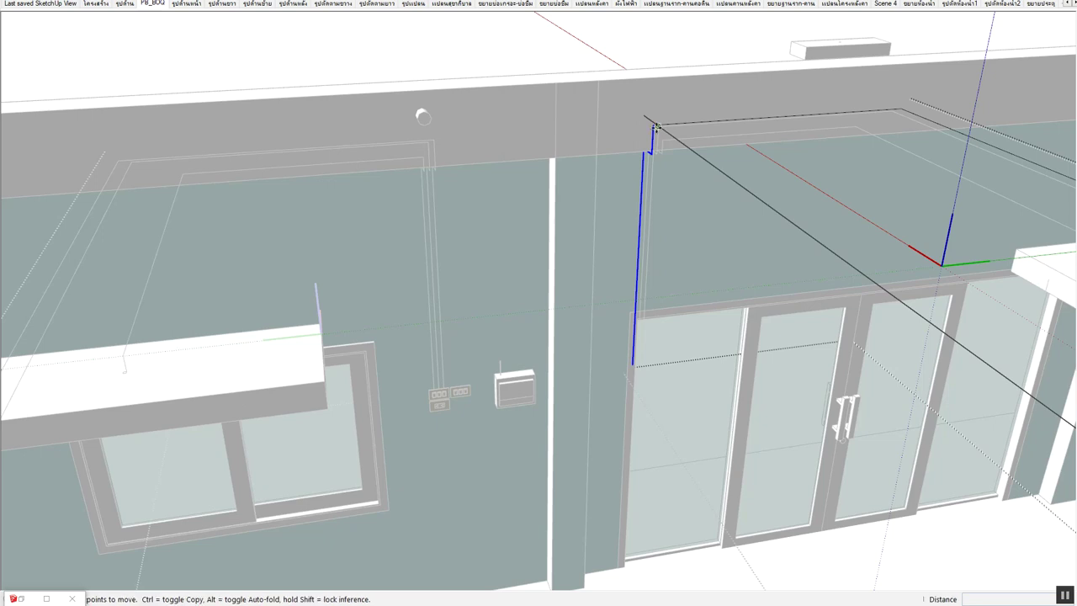
click(654, 126)
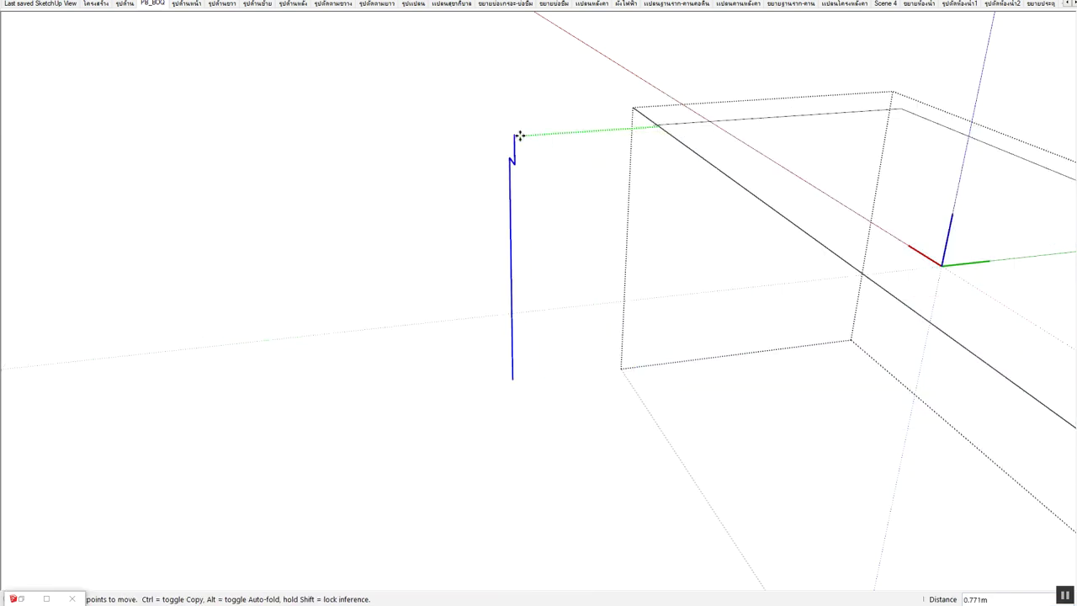
scroll(455, 165, up, 3)
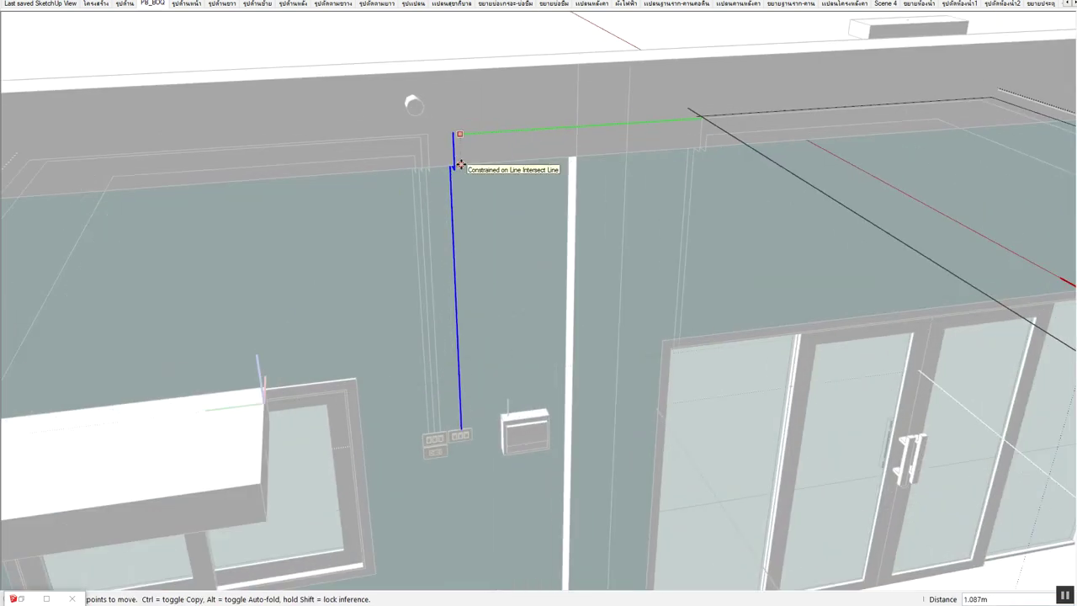
click(454, 165)
scroll(471, 475, up, 3)
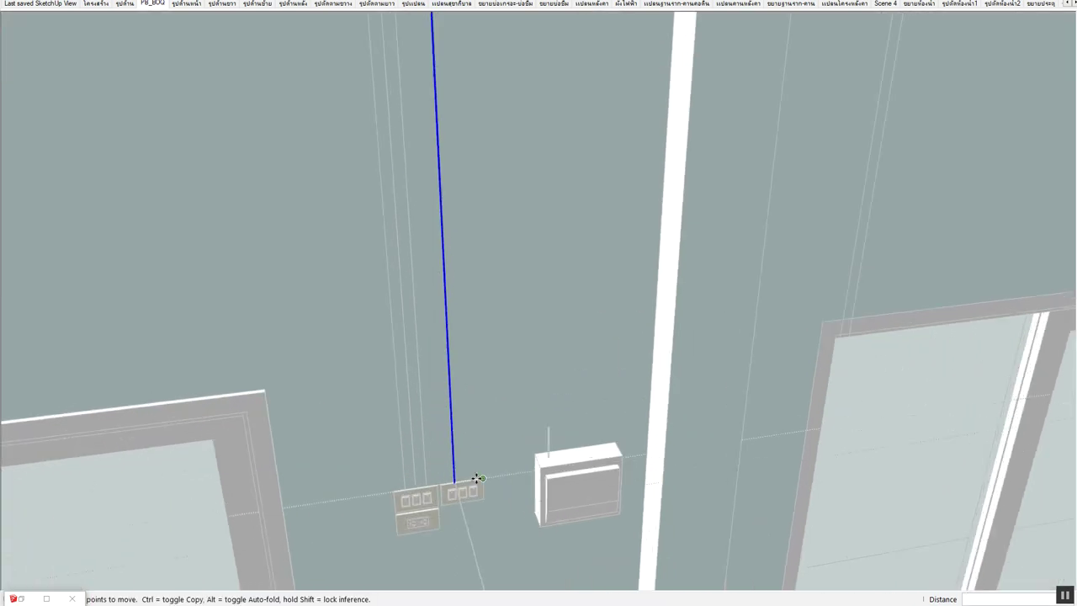
scroll(454, 505, up, 2)
scroll(451, 508, up, 2)
click(444, 454)
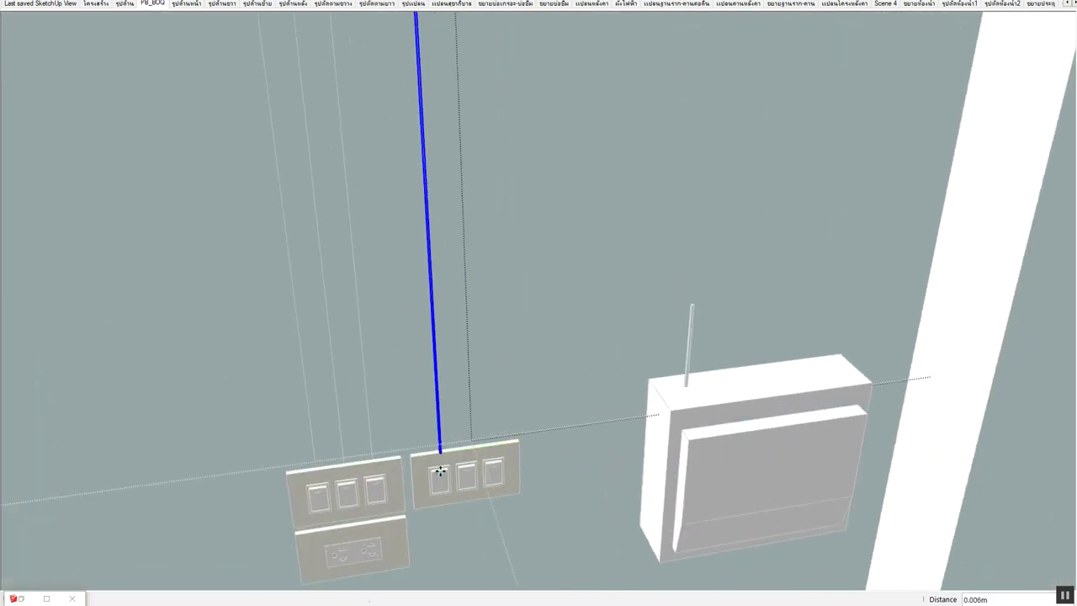
scroll(441, 453, up, 3)
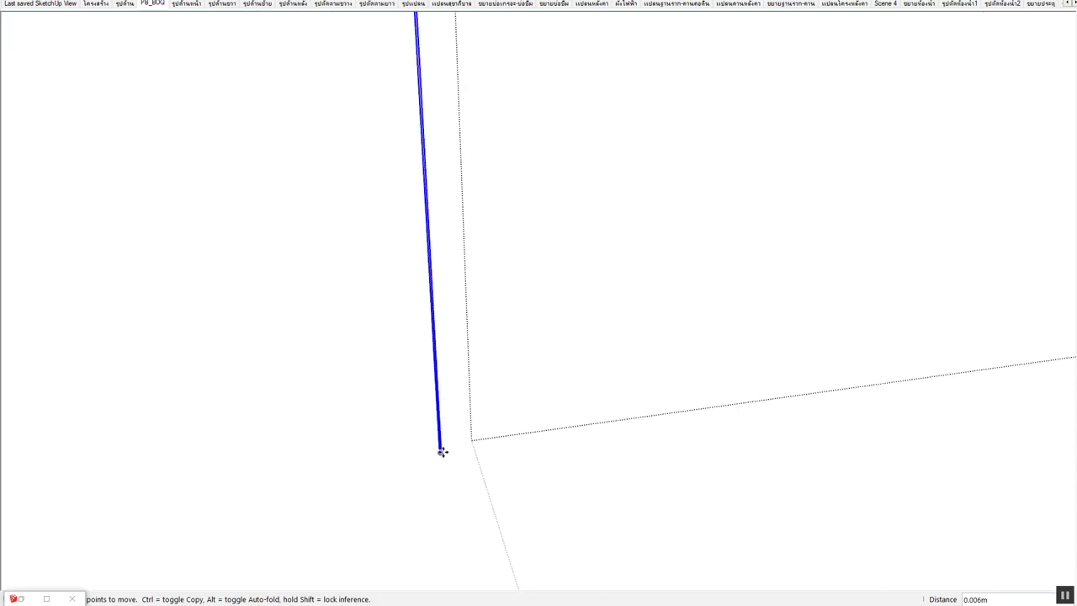
scroll(463, 452, down, 3)
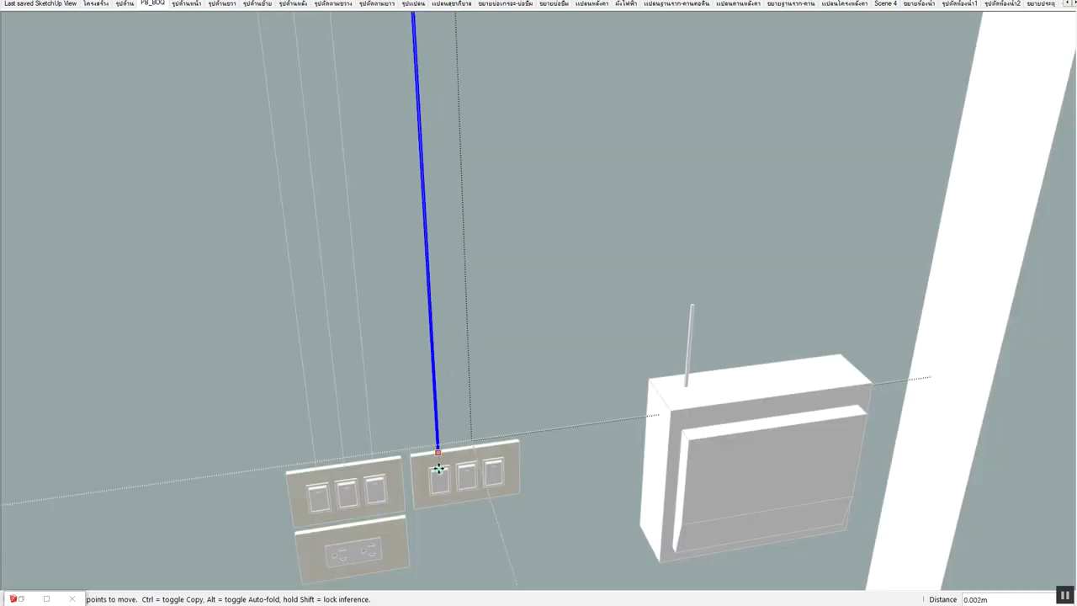
scroll(437, 459, up, 3)
scroll(421, 431, down, 3)
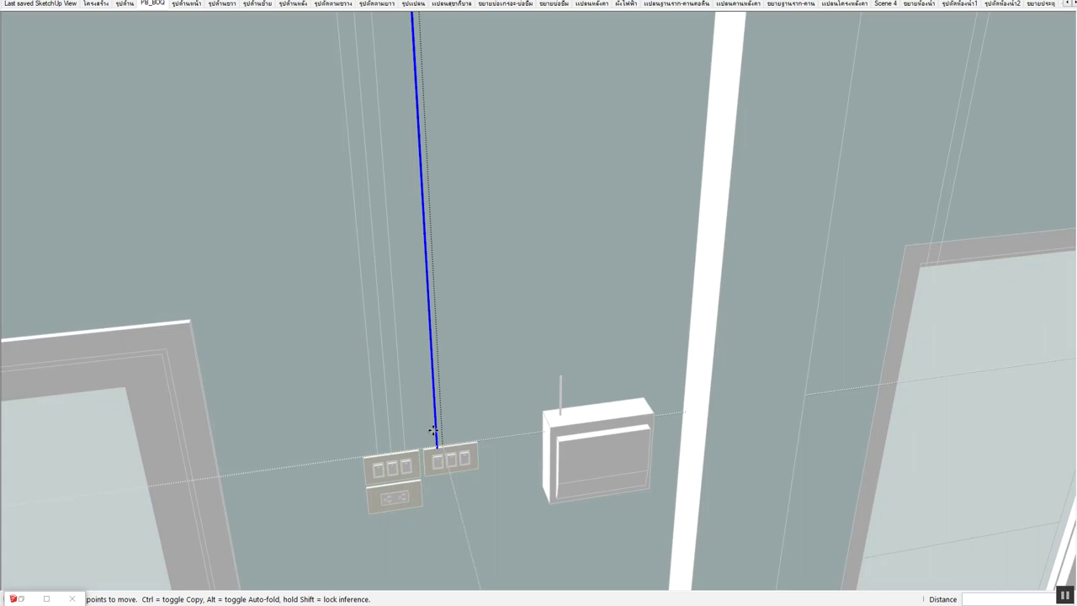
scroll(471, 362, down, 2)
scroll(538, 295, down, 2)
Scale the top wire edge 1.71 leftward along red to meet the drop
middle_drag(546, 284, 534, 307)
key(space)
click(657, 238)
key(s)
drag(620, 239, 416, 256)
key(space)
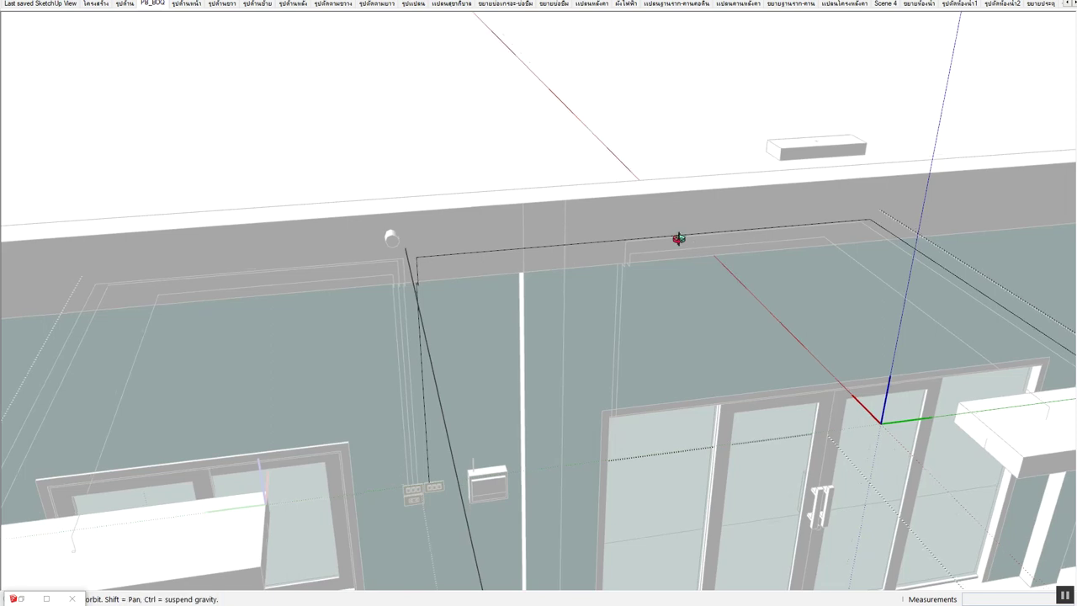
Move the vertical wire drop along green to sit beside the electrical box
middle_drag(685, 240, 616, 249)
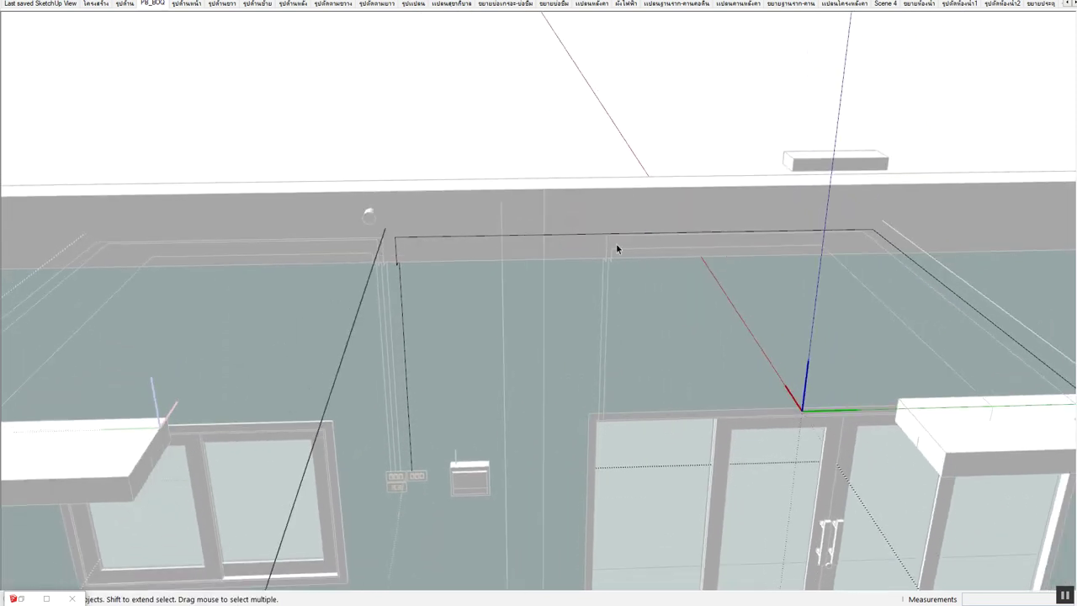
key(Escape)
click(607, 247)
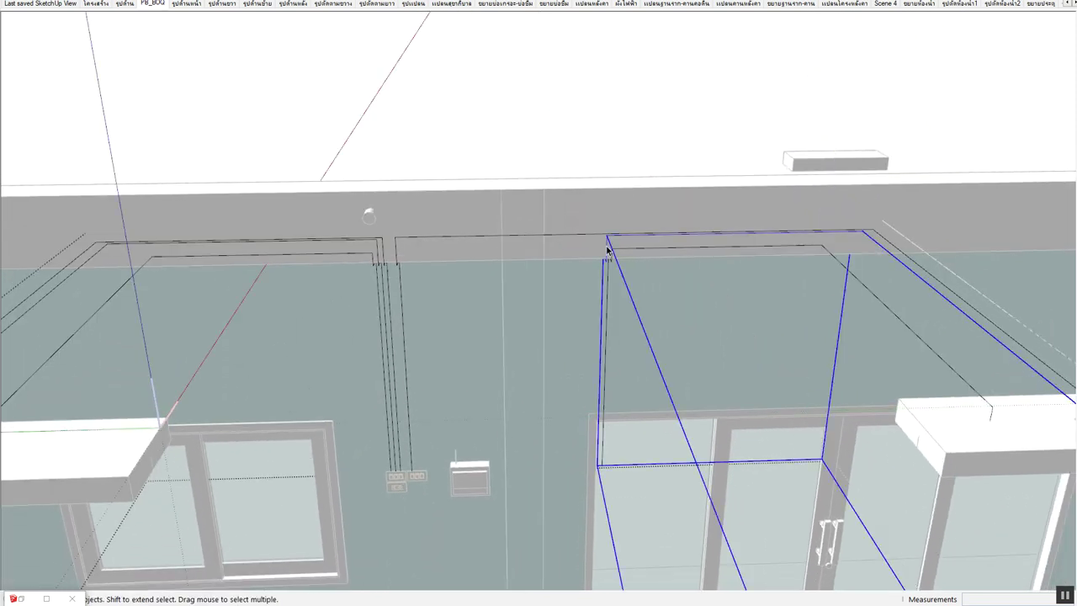
double_click(607, 249)
click(600, 278)
click(598, 353)
key(m)
click(608, 236)
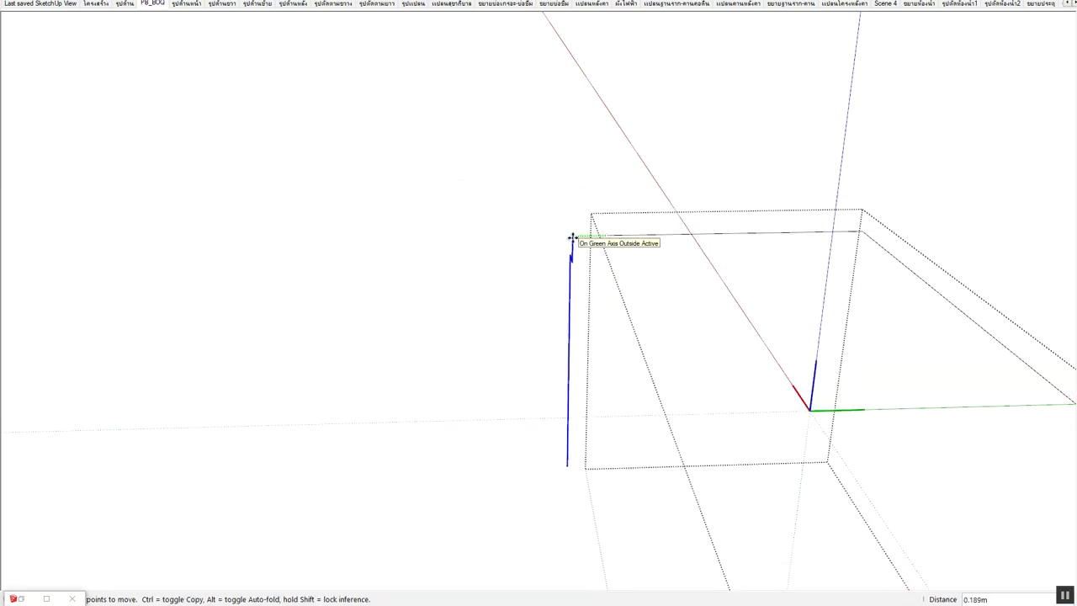
scroll(555, 437, up, 3)
scroll(404, 477, up, 2)
scroll(392, 472, up, 2)
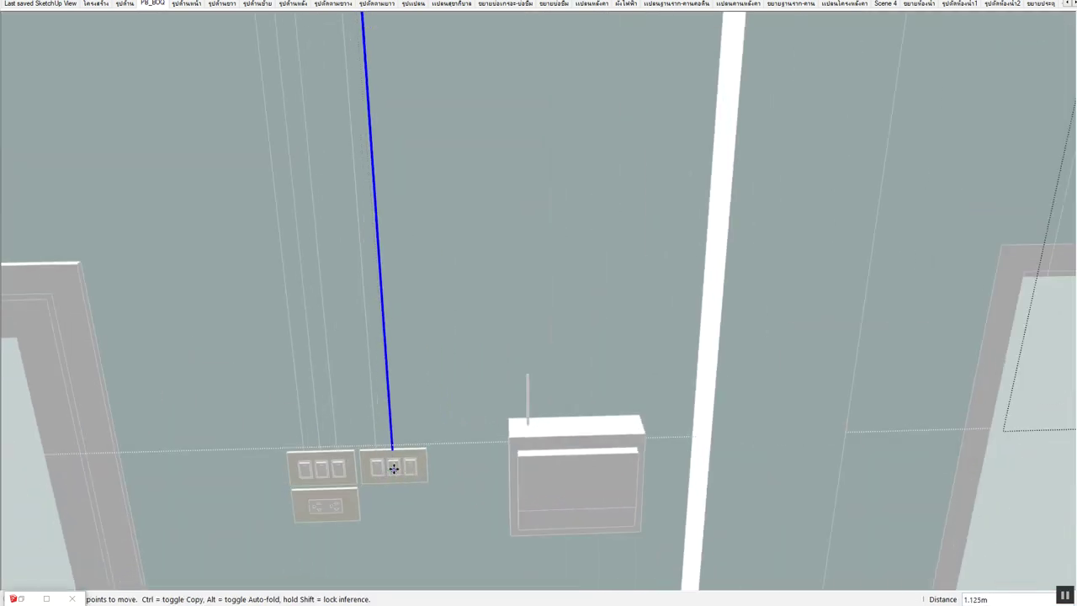
scroll(389, 464, up, 1)
scroll(392, 461, up, 2)
scroll(397, 454, down, 2)
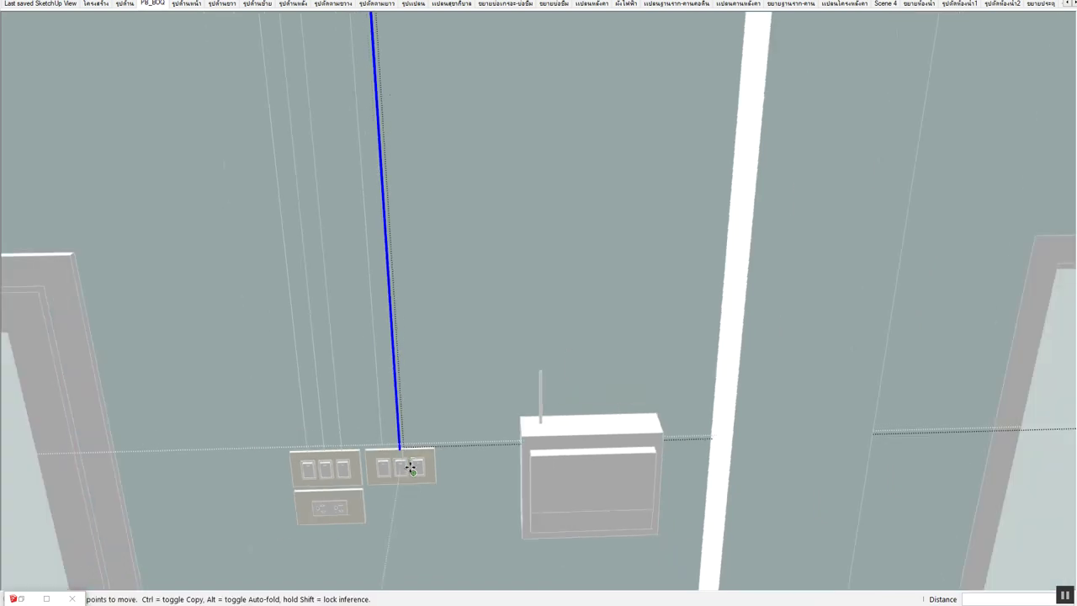
scroll(409, 461, down, 2)
scroll(524, 286, down, 3)
middle_drag(514, 312, 661, 275)
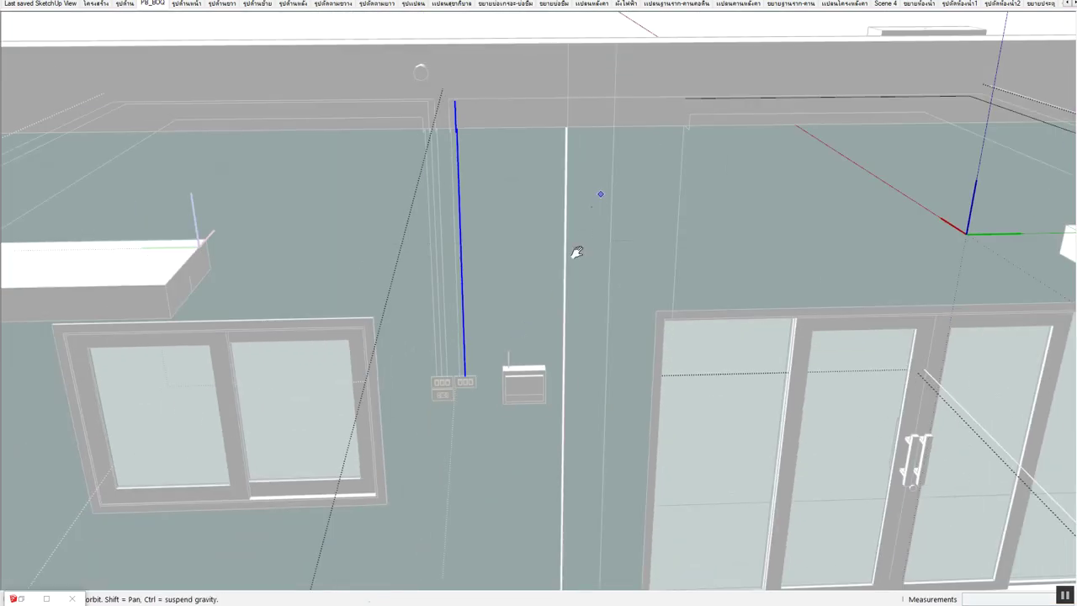
key(b)
key(space)
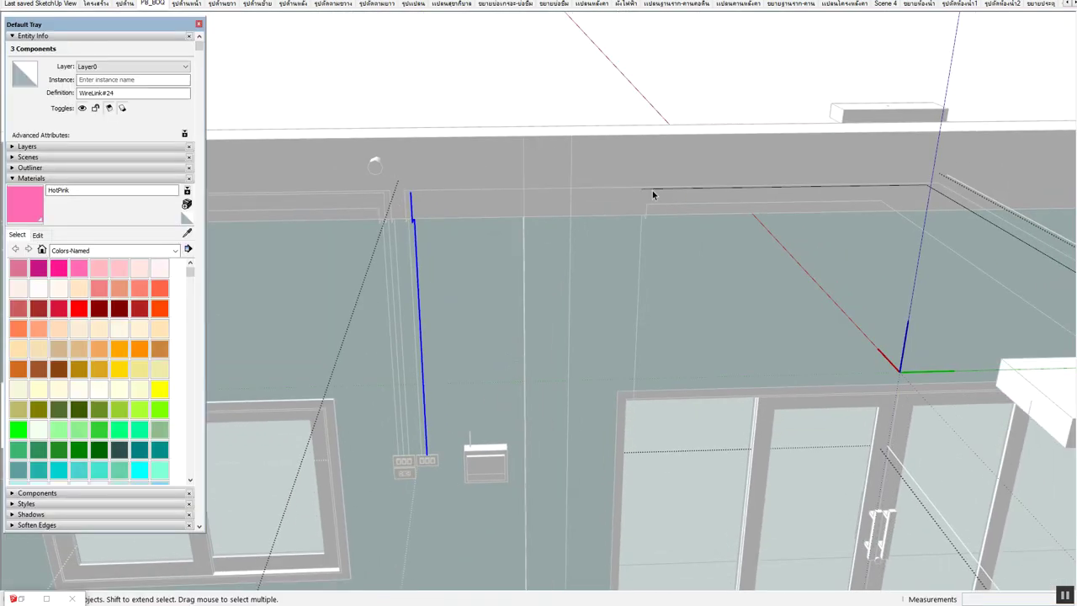
Stretch the top edge line leftward along red toward the drop
click(651, 196)
click(651, 193)
key(s)
click(637, 188)
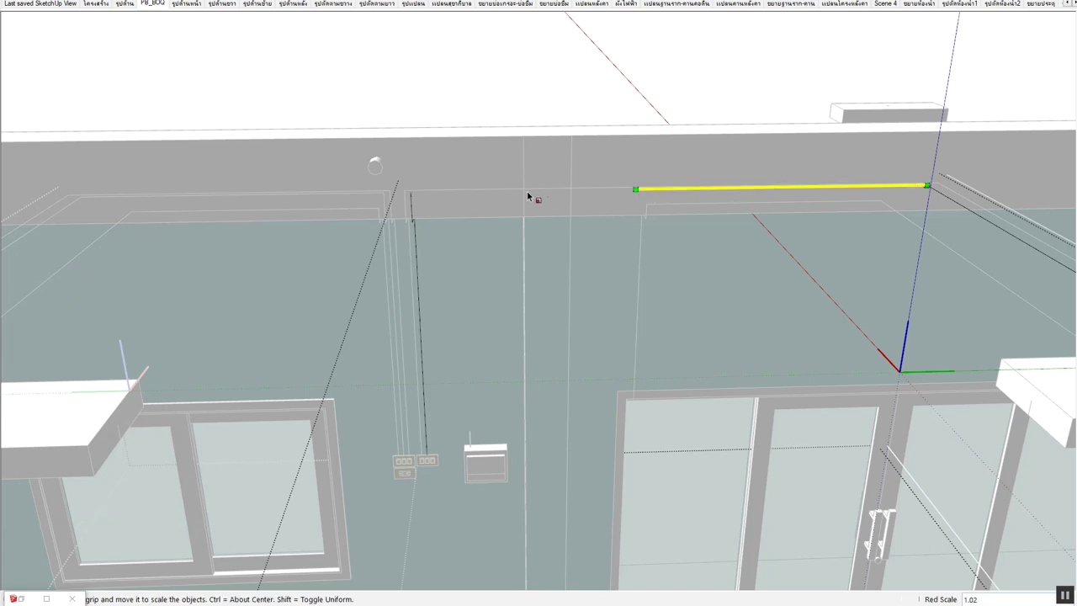
click(413, 192)
key(space)
Reopen the wire group and move the selected vertical drop edges
click(663, 212)
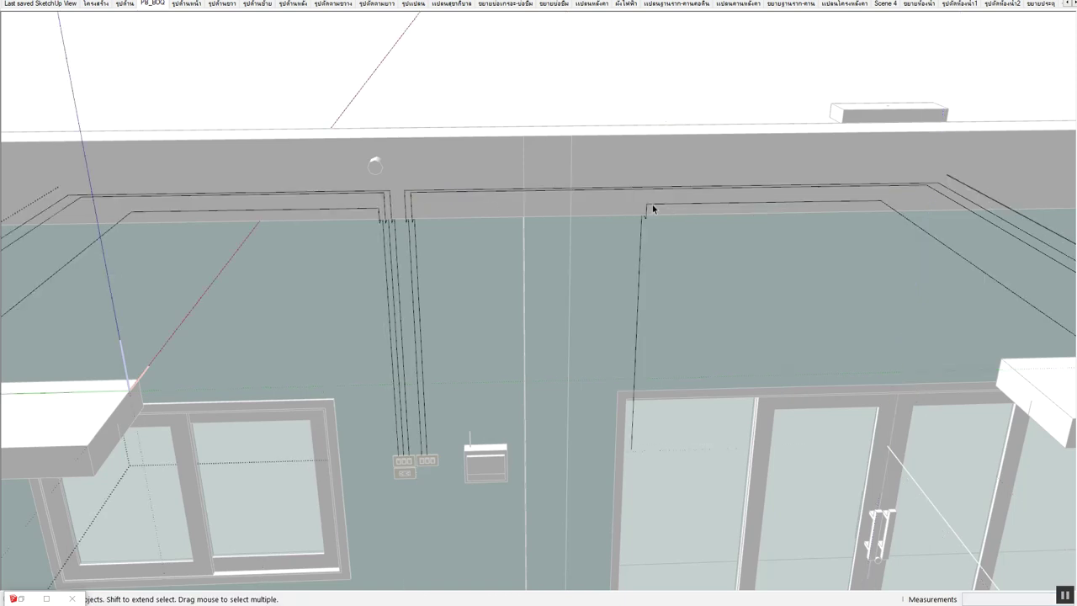
double_click(647, 207)
drag(597, 187, 734, 506)
key(m)
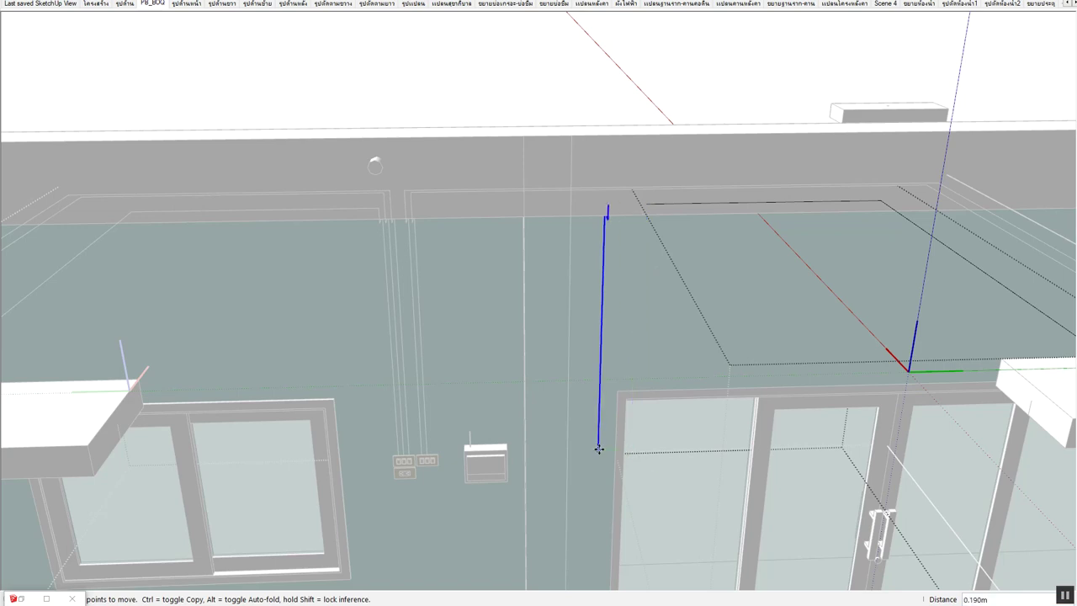
scroll(461, 450, up, 3)
scroll(455, 463, up, 1)
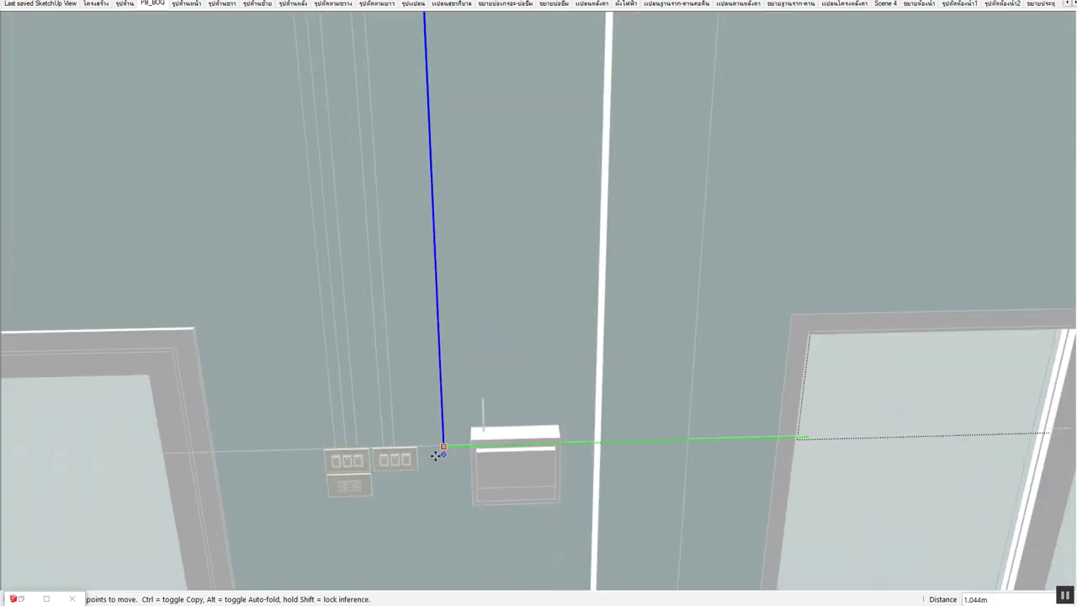
scroll(437, 447, up, 1)
scroll(451, 435, up, 2)
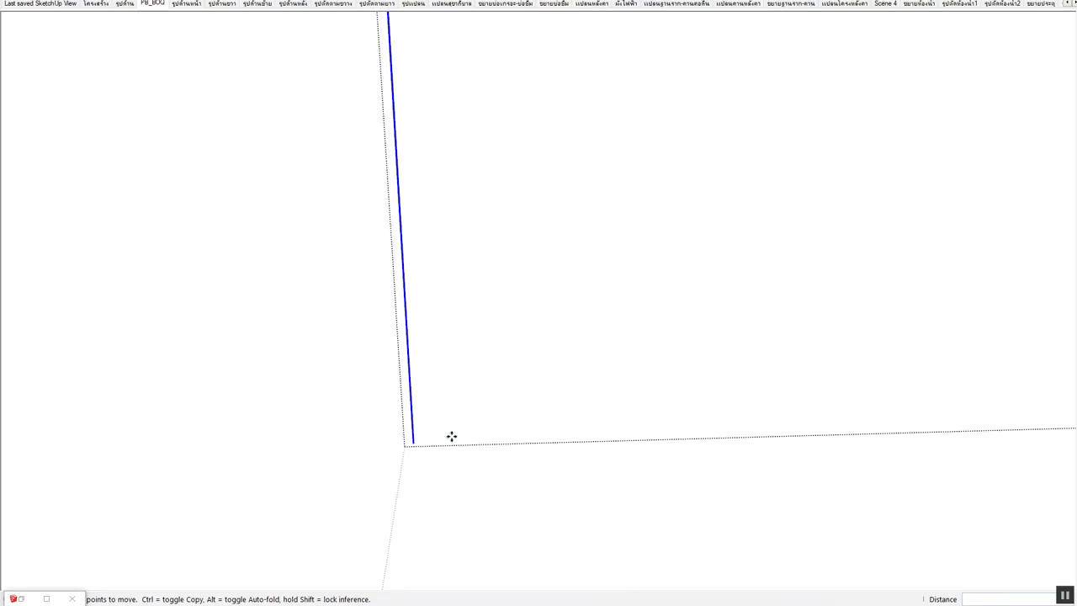
scroll(507, 389, down, 4)
Scale the top wire edge about 1.95 along red to meet the drop
mouse_move(507, 389)
middle_down()
mouse_move(571, 290)
mouse_move(730, 240)
middle_up()
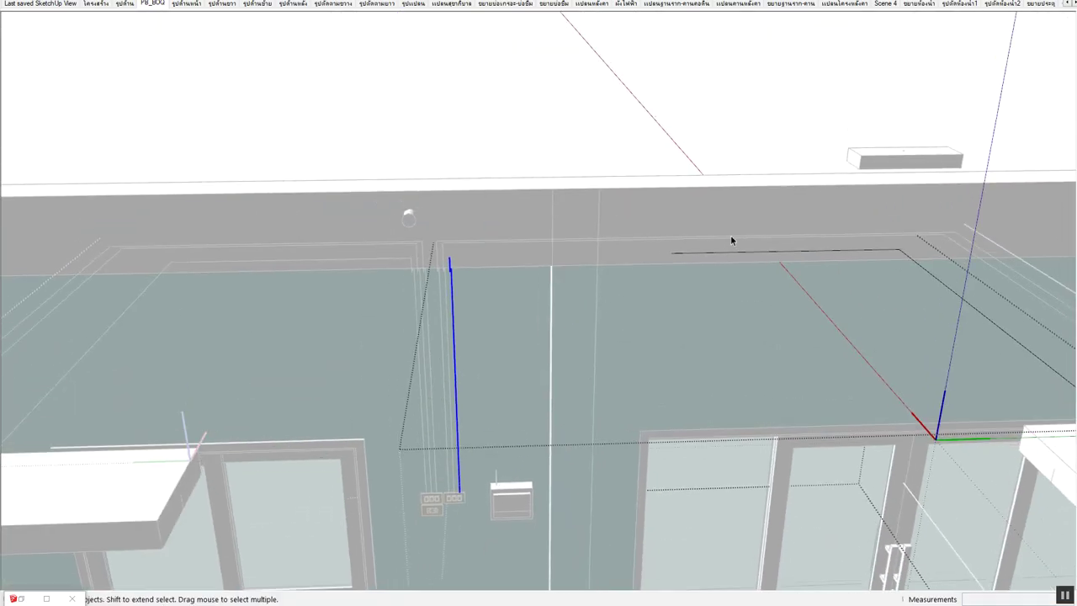
click(719, 253)
key(s)
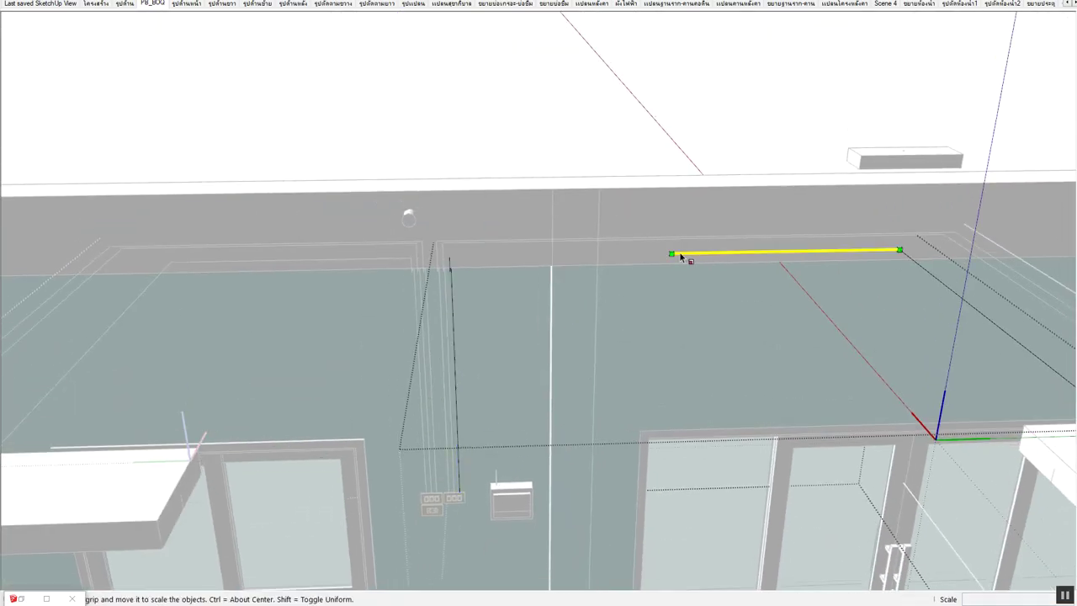
drag(671, 253, 449, 256)
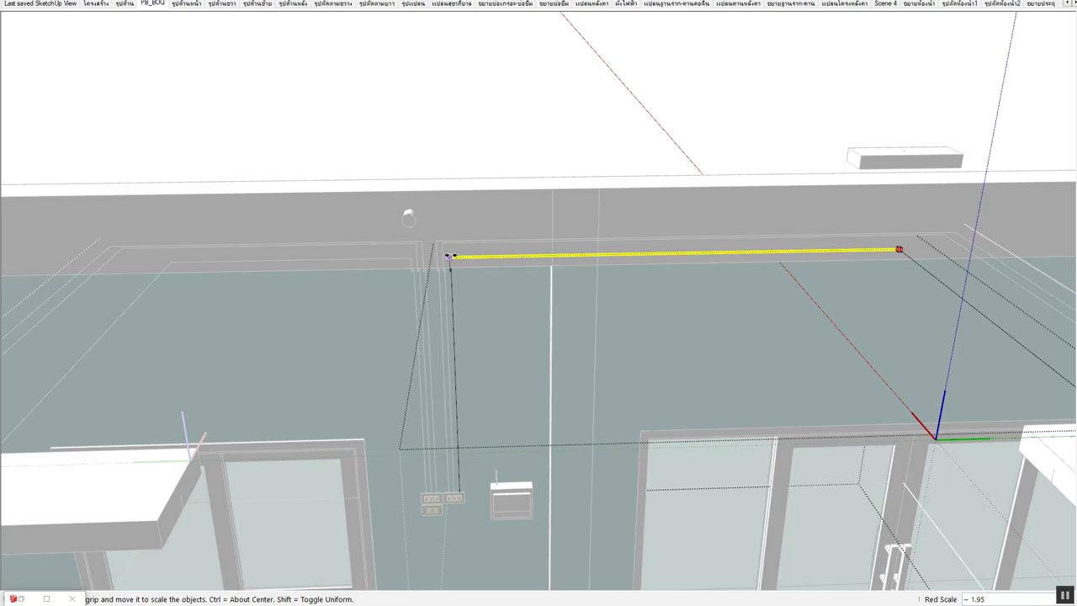
scroll(625, 301, down, 5)
middle_drag(625, 300, 663, 315)
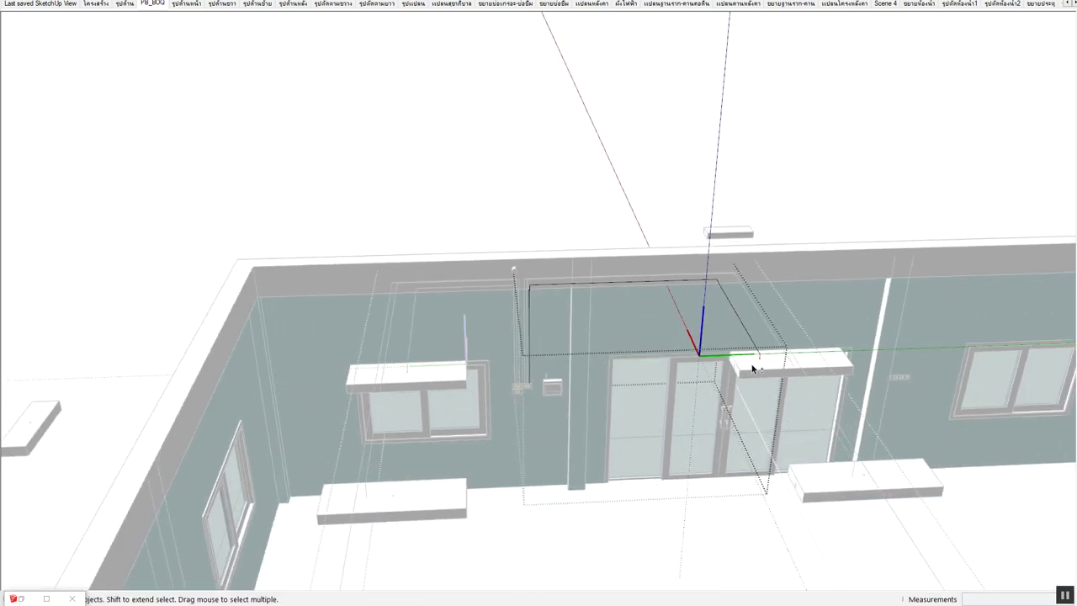
Orbit down to the room floor and select the large wire group by the lower slab
scroll(575, 298, up, 2)
scroll(575, 297, down, 3)
middle_drag(581, 303, 615, 336)
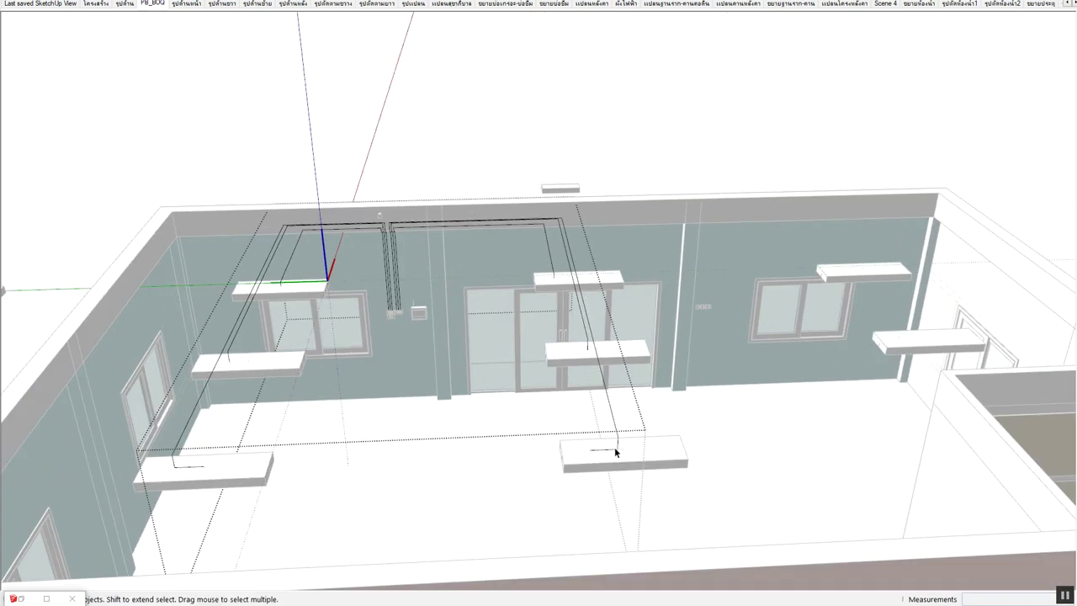
scroll(616, 452, up, 2)
click(618, 439)
key(Escape)
key(e)
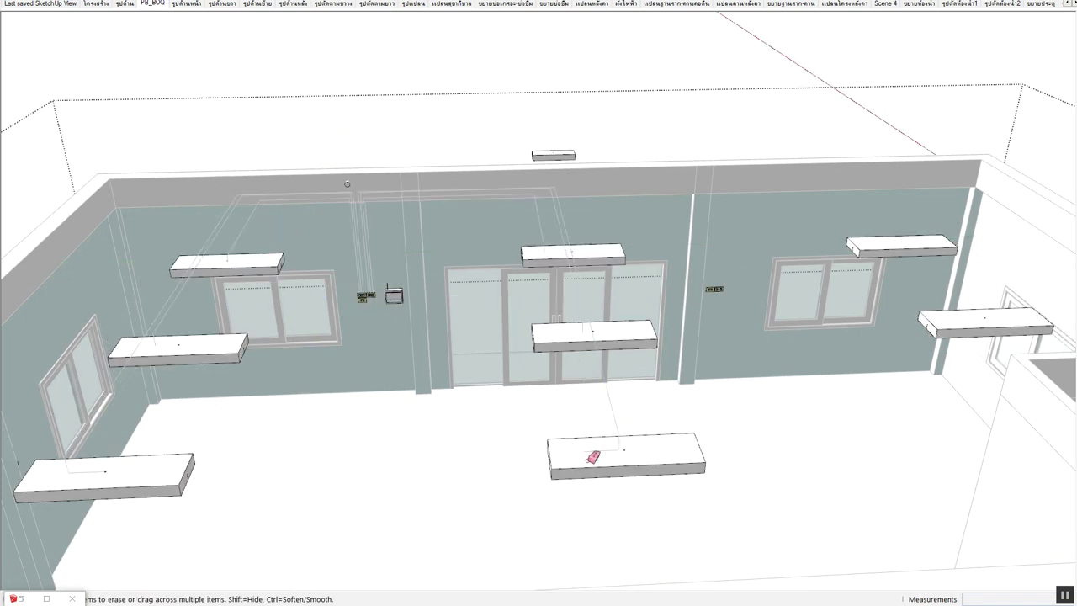
click(599, 447)
key(space)
scroll(630, 413, up, 5)
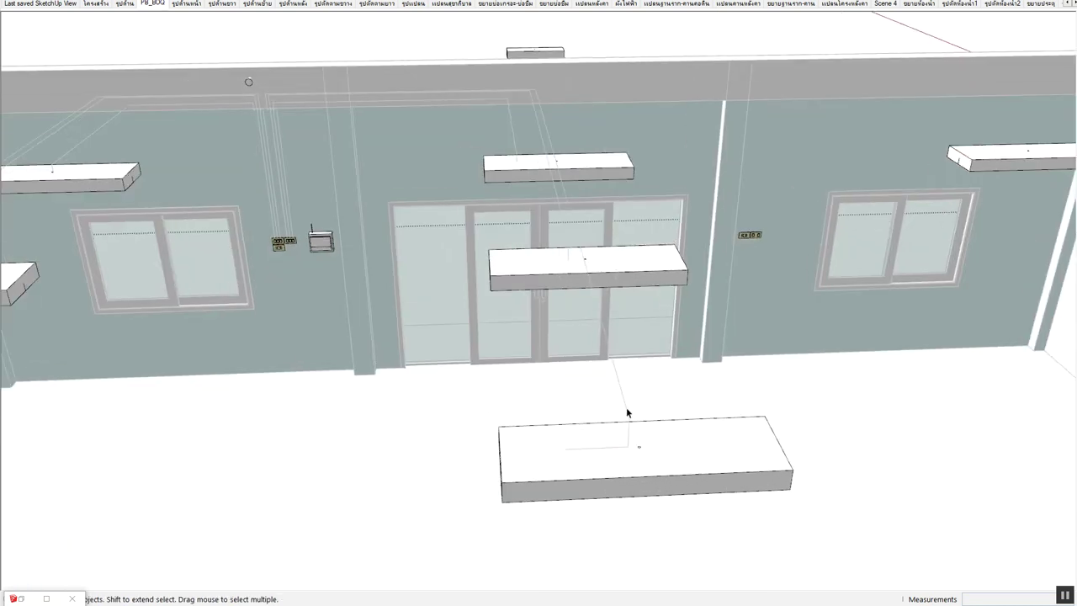
Inside the wire group, erase the short wire segment above the lower slab
double_click(627, 412)
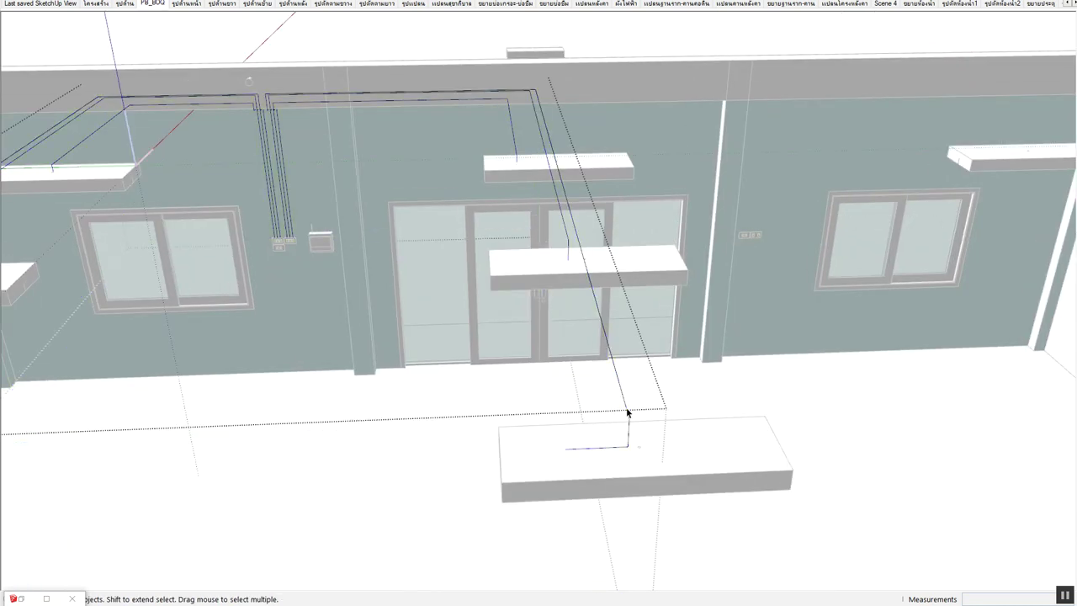
key(e)
key(space)
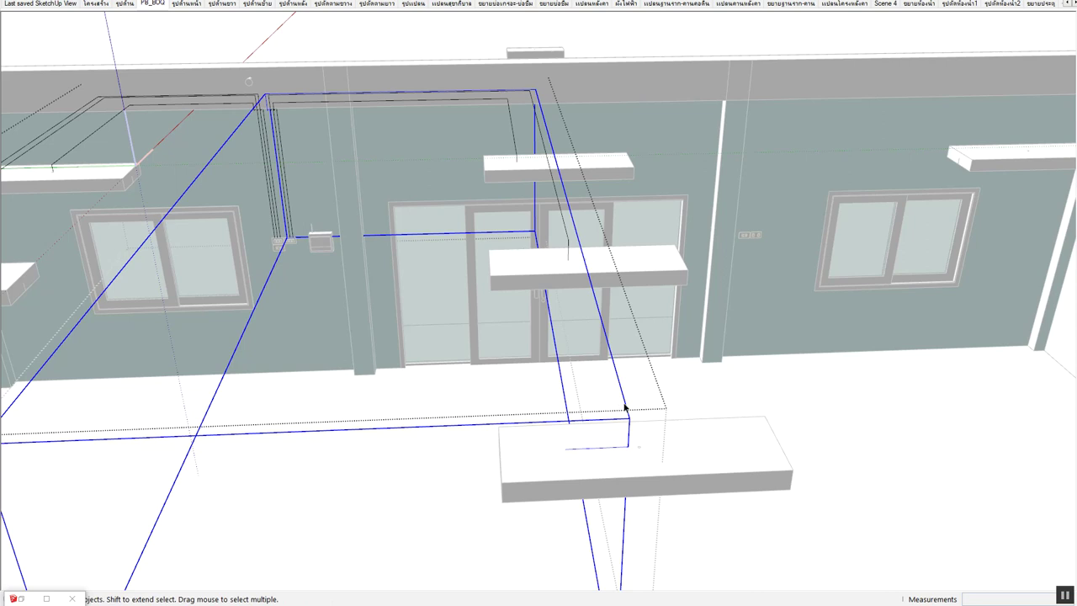
click(623, 418)
key(e)
click(594, 452)
scroll(594, 453, down, 2)
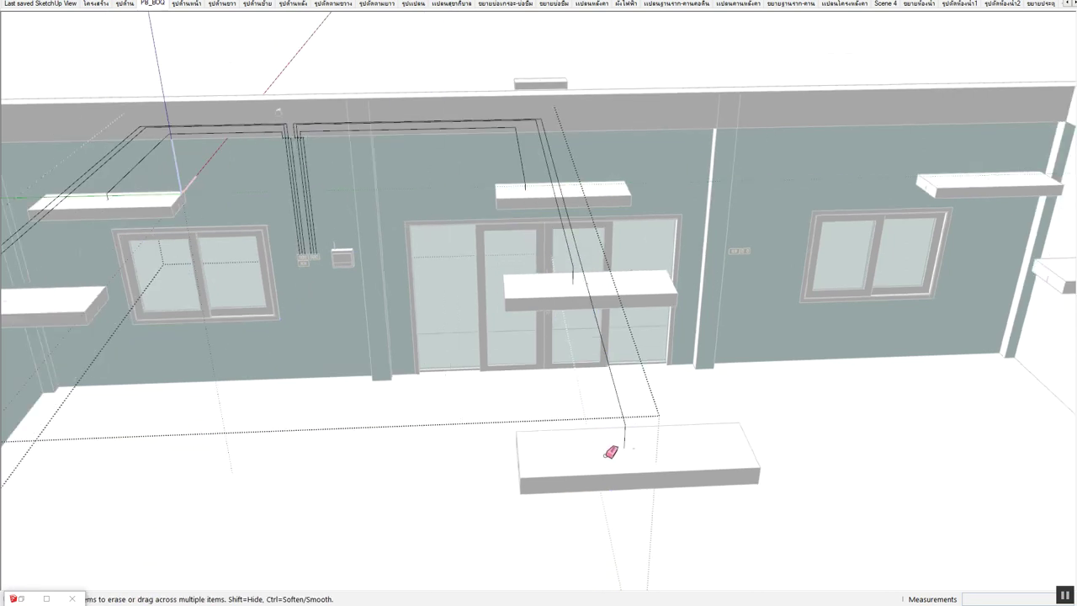
scroll(608, 447, down, 2)
scroll(605, 423, down, 2)
key(space)
scroll(532, 190, up, 3)
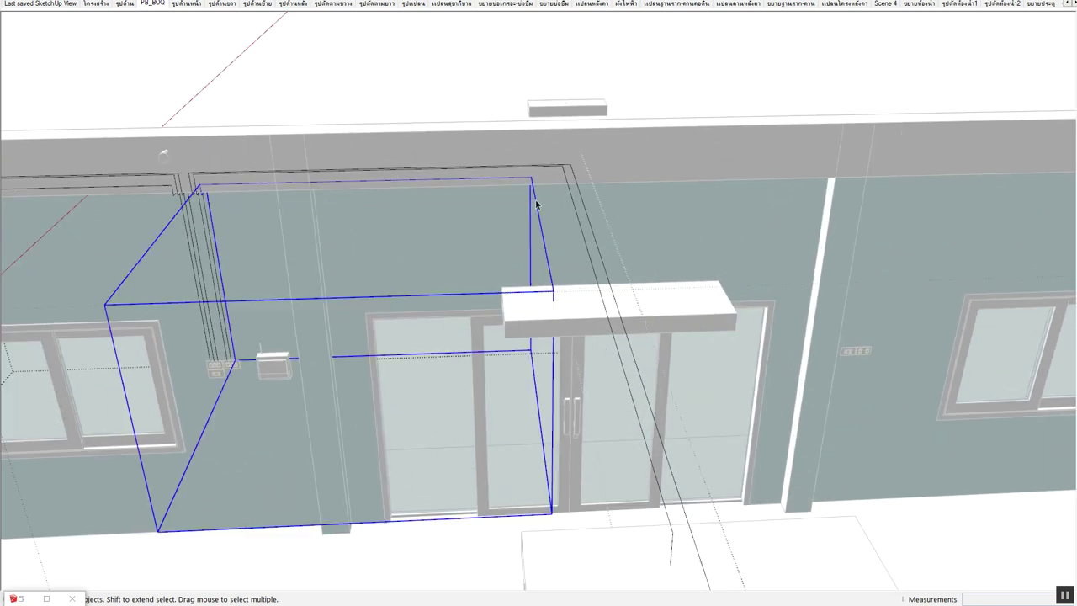
Move the vertical wire drop in the door-side group beside the door header
double_click(535, 201)
drag(572, 331, 584, 339)
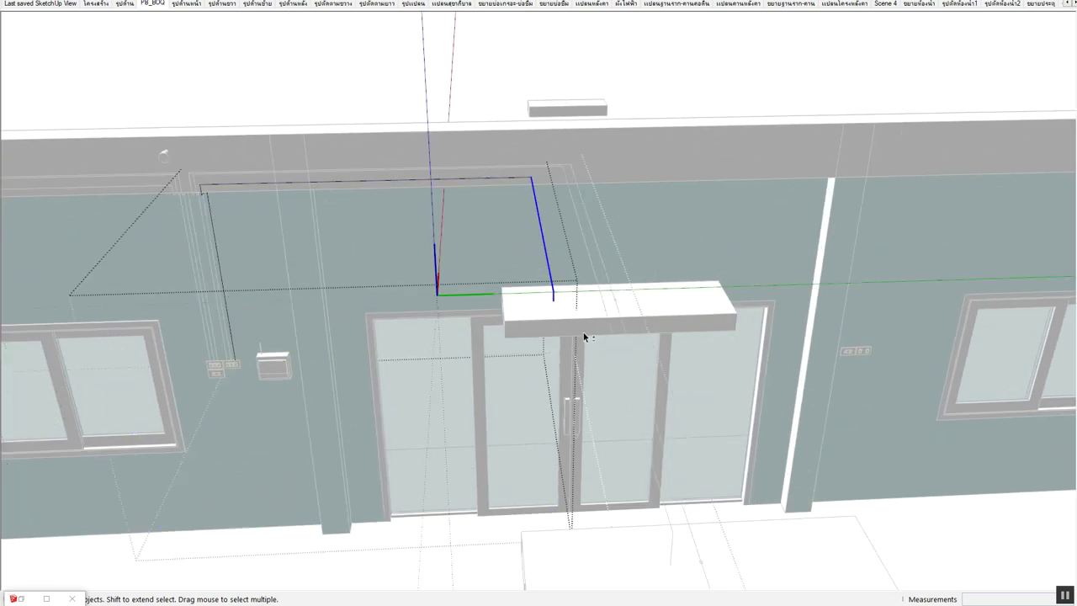
key(m)
click(553, 290)
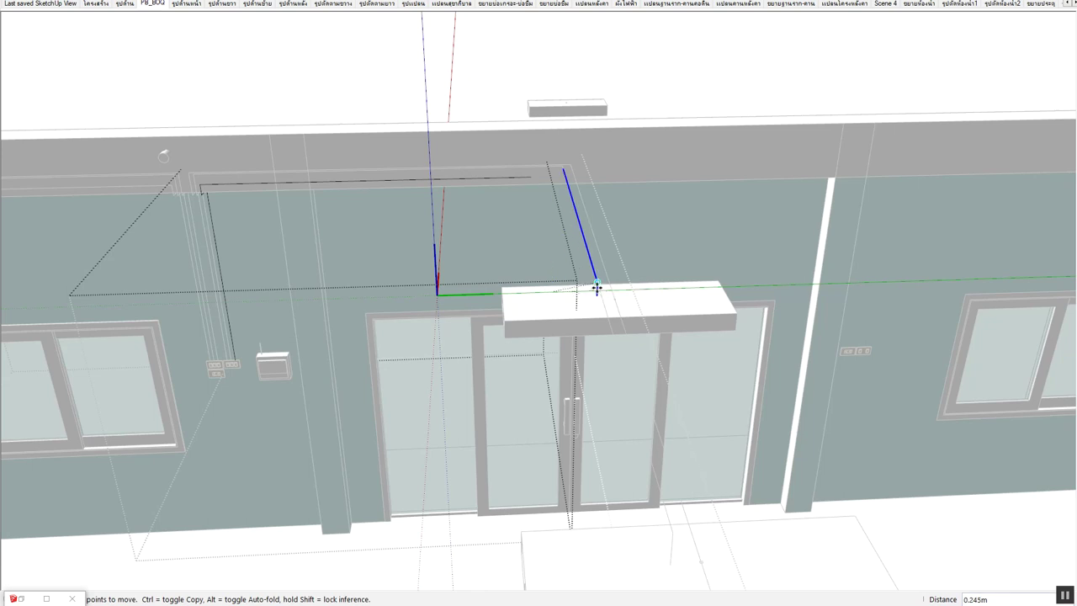
scroll(594, 291, up, 1)
scroll(588, 291, up, 1)
click(593, 291)
key(space)
Show Component Options for the corner wire: VAF 1x1.5 mm² cable, 1 mm diameter
click(502, 139)
key(s)
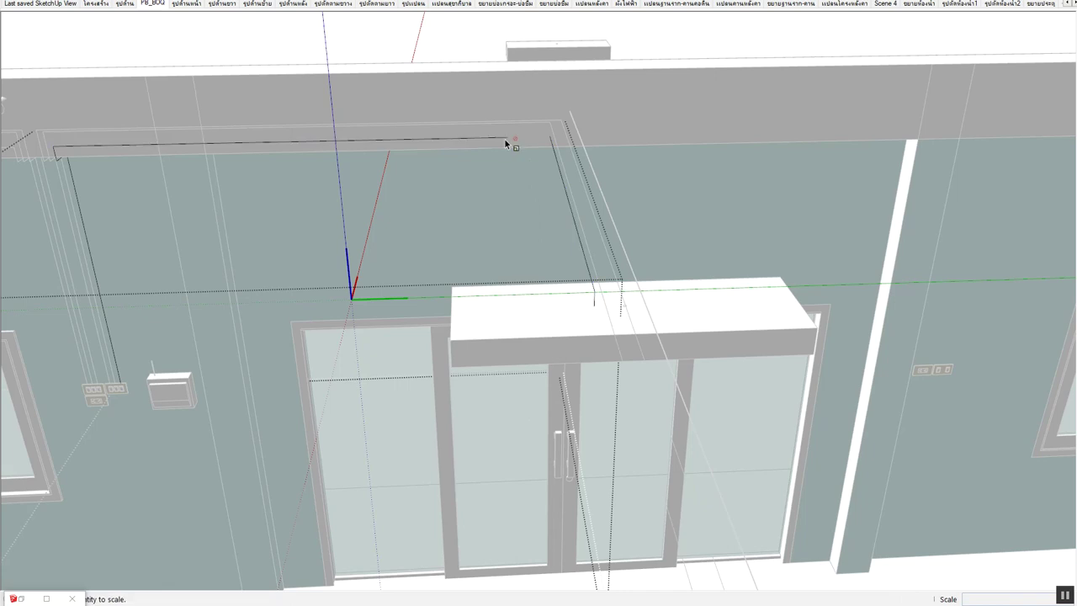
key(space)
click(502, 138)
key(s)
scroll(509, 168, down, 2)
middle_drag(511, 173, 681, 310)
scroll(608, 254, up, 5)
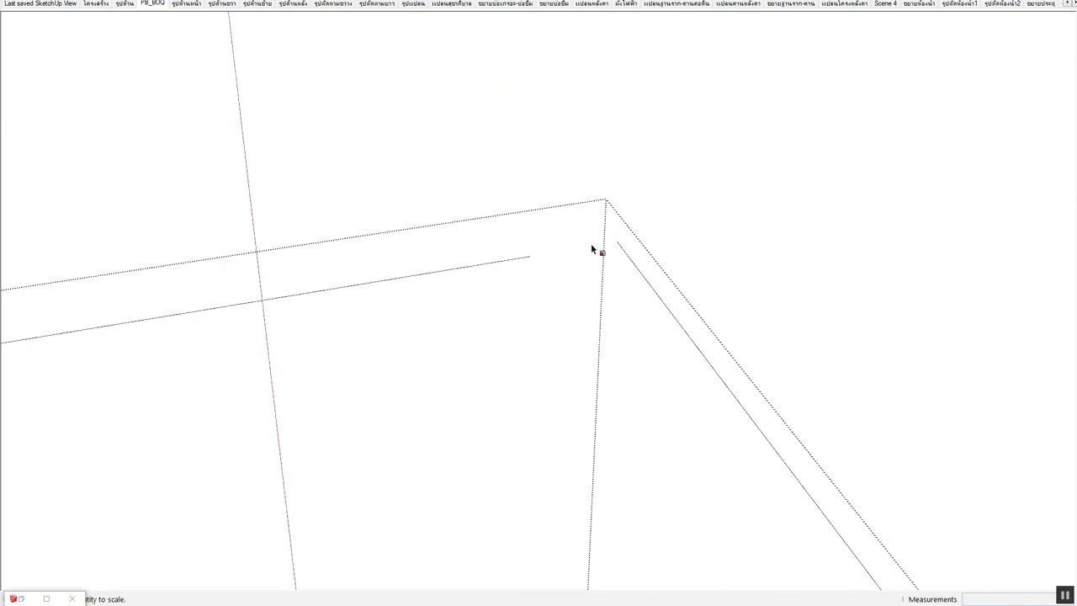
key(space)
click(521, 258)
scroll(522, 260, up, 1)
scroll(522, 262, down, 2)
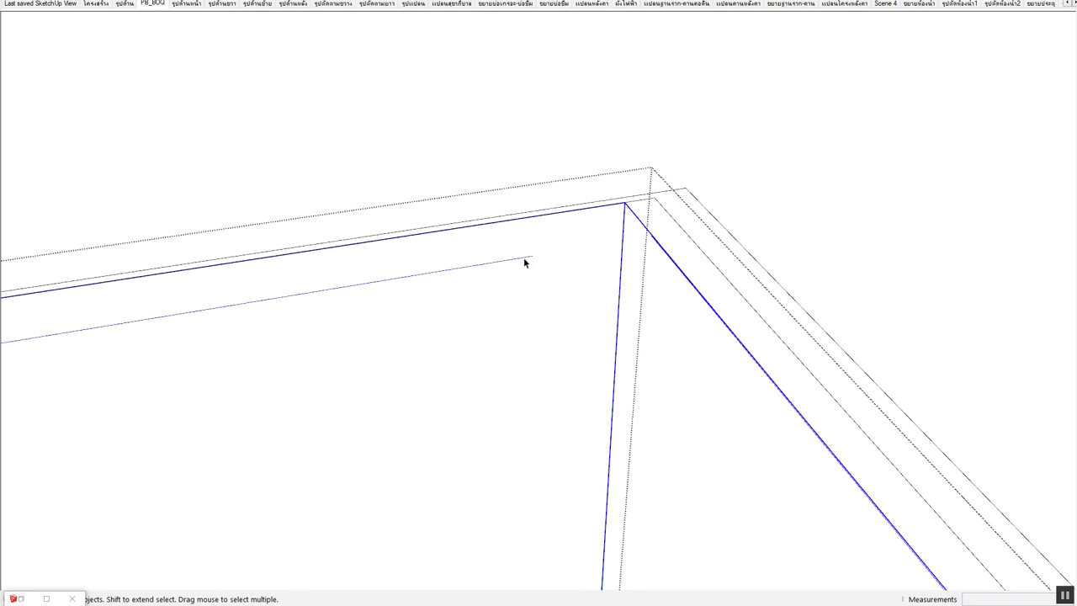
key(o)
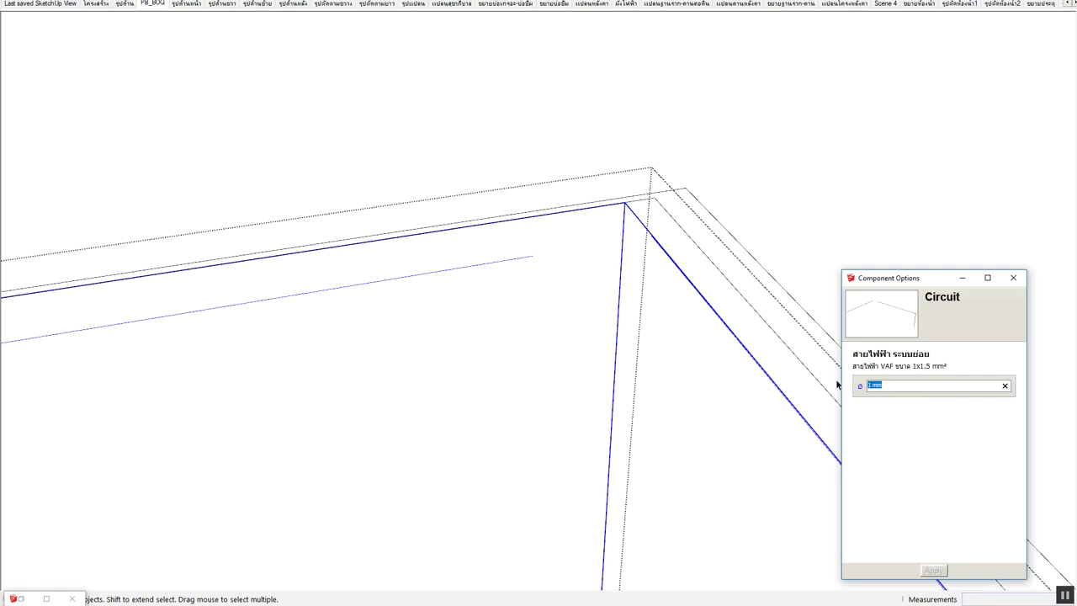
Enter a 5 mm wire diameter and select the Wirelink wire along the wall
text(5)
key(Return)
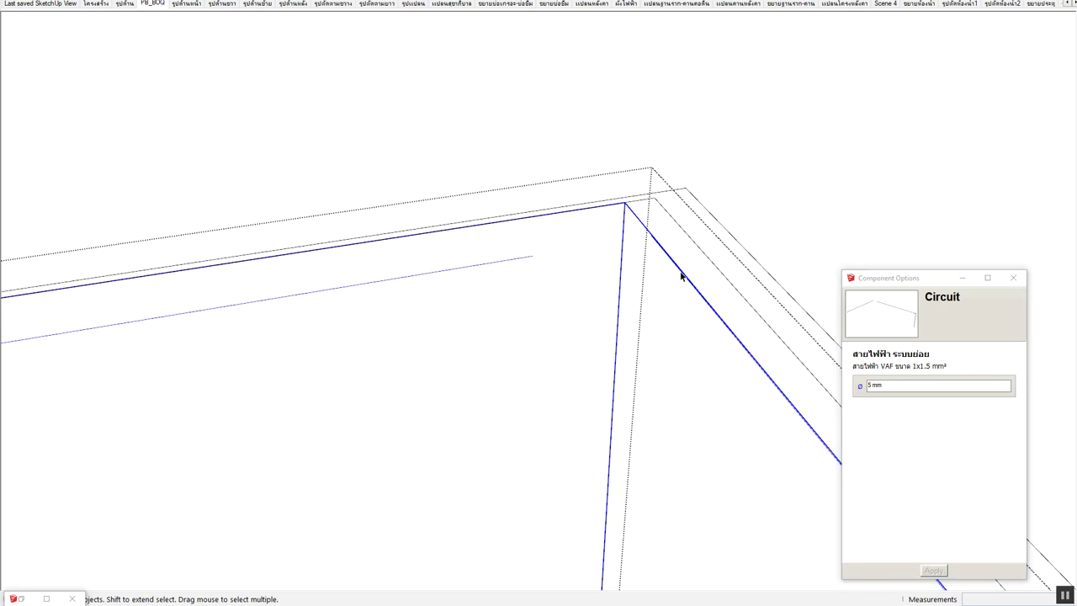
click(521, 260)
key(s)
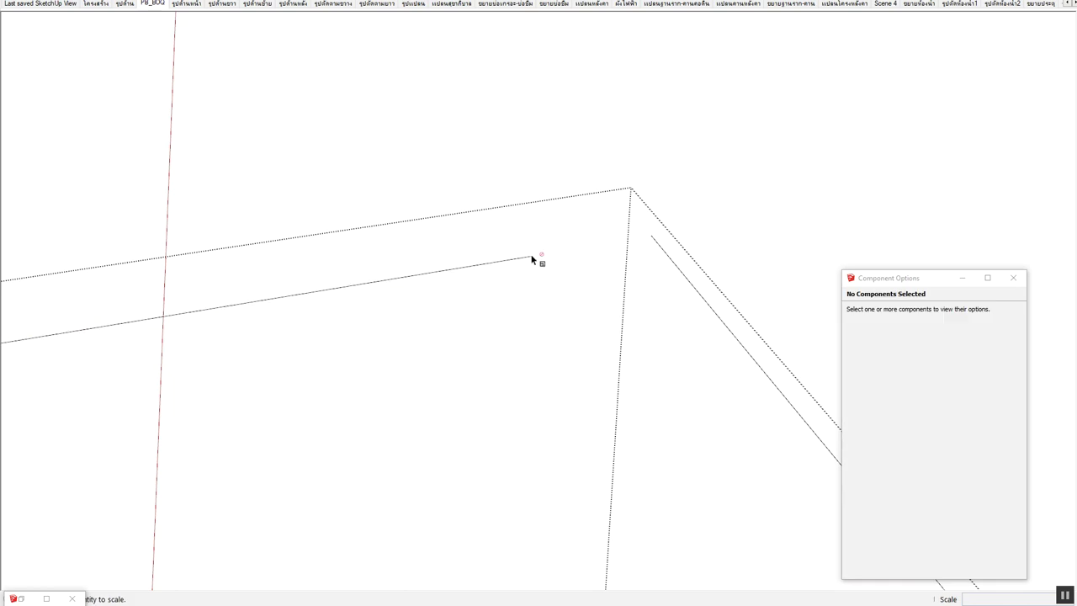
key(space)
click(530, 259)
scroll(529, 260, up, 2)
scroll(529, 260, up, 2)
scroll(528, 260, up, 2)
scroll(528, 261, up, 2)
scroll(528, 261, up, 2)
scroll(529, 261, up, 2)
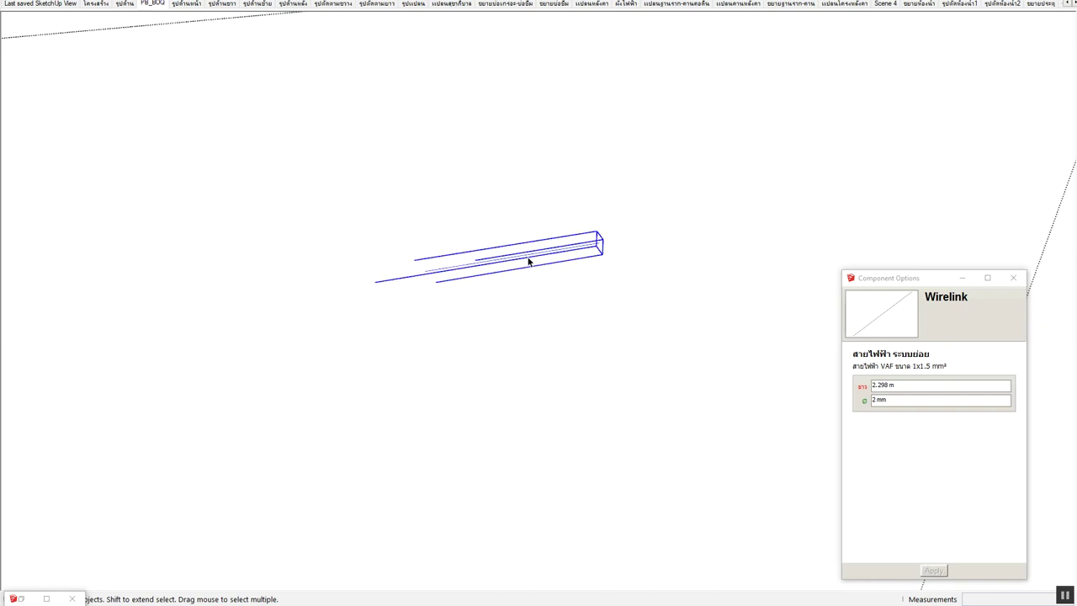
Measure from both ends of the Wirelink wire to check the needed length
key(t)
click(599, 239)
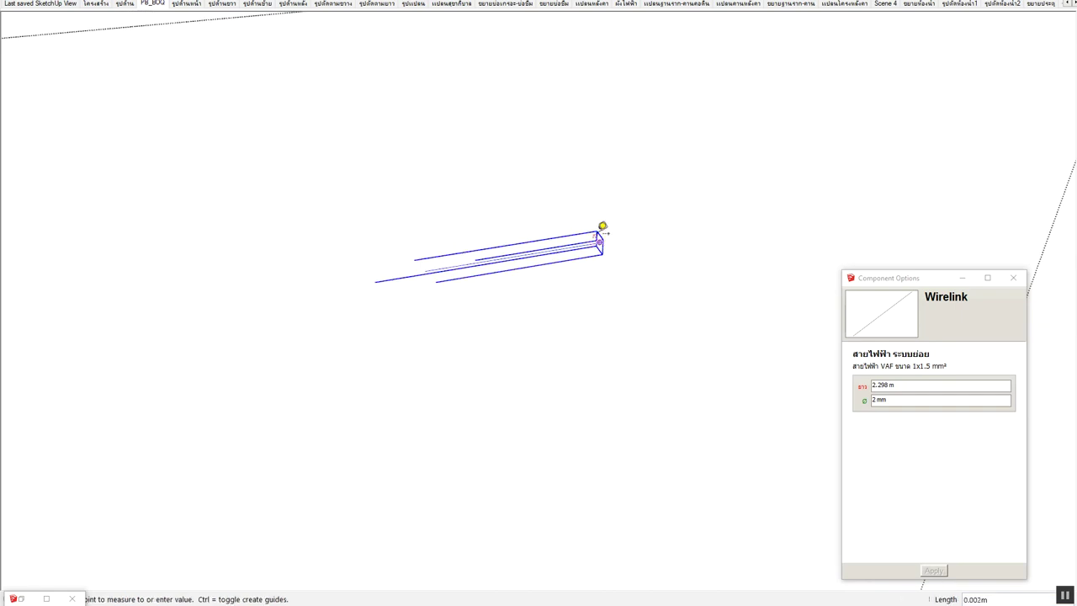
key(space)
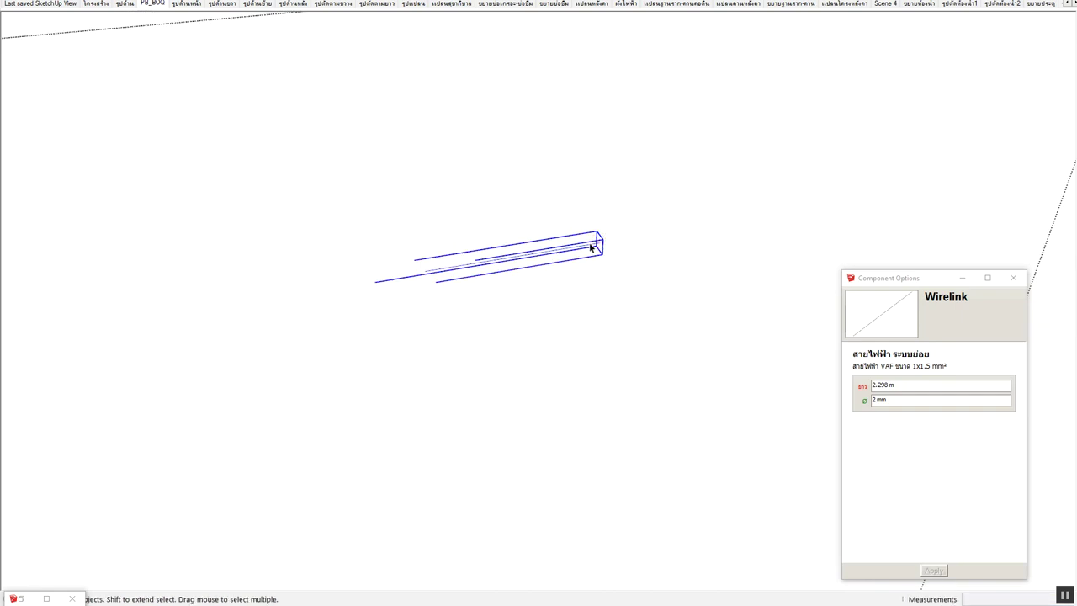
scroll(590, 246, down, 2)
scroll(591, 246, down, 2)
scroll(591, 247, down, 2)
scroll(591, 246, down, 1)
click(1013, 277)
scroll(668, 257, down, 1)
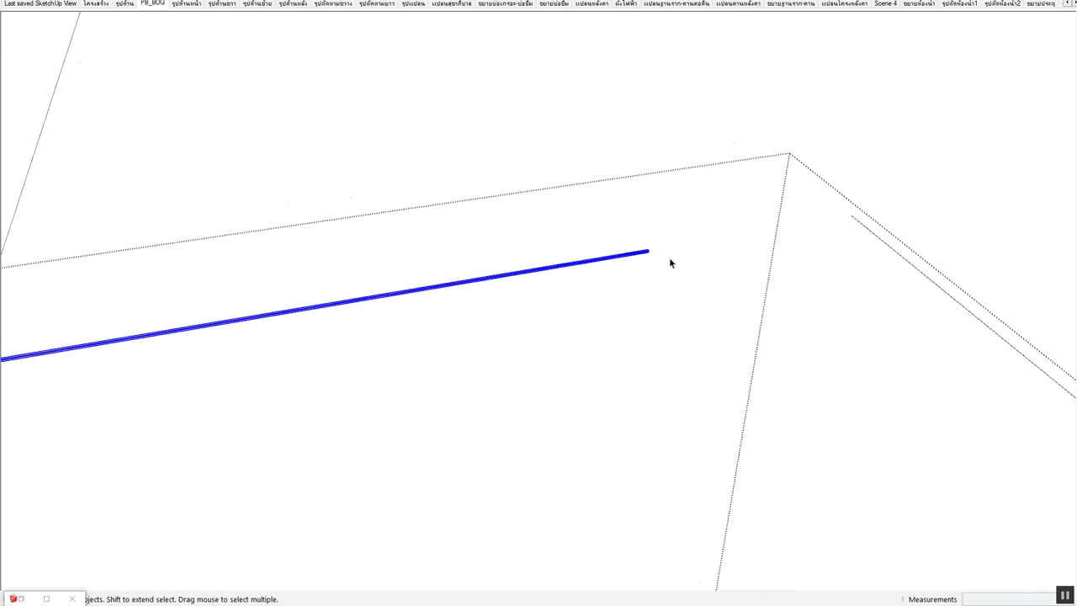
mouse_move(597, 243)
middle_down()
mouse_move(584, 265)
mouse_move(546, 245)
mouse_move(440, 258)
mouse_move(519, 201)
middle_up()
scroll(502, 269, down, 3)
mouse_move(502, 272)
middle_down()
mouse_move(478, 294)
mouse_move(652, 235)
mouse_move(605, 251)
middle_up()
key(t)
click(222, 261)
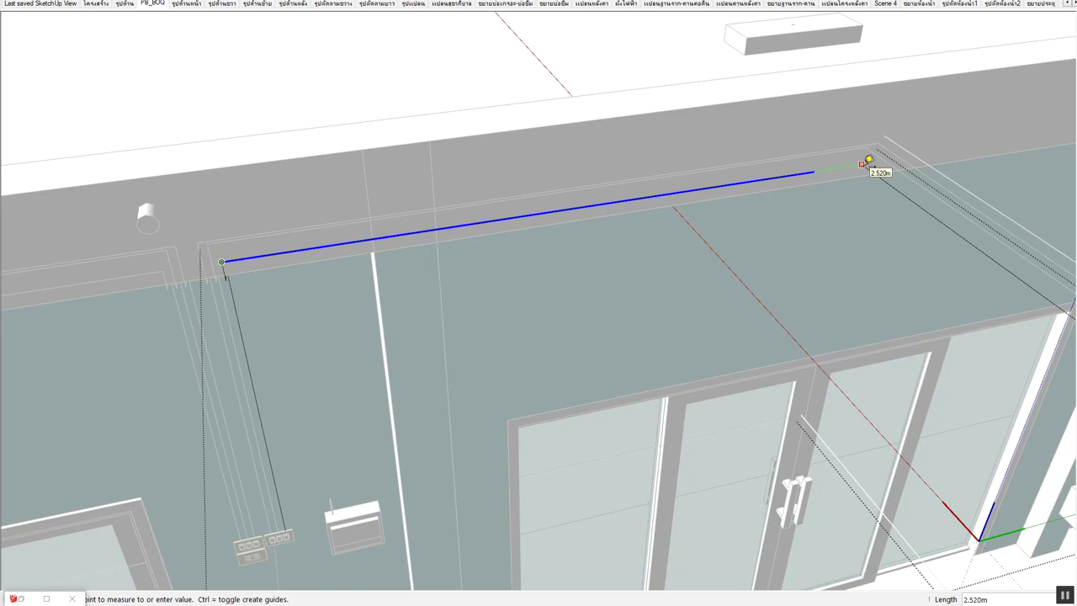
key(space)
Set the Wirelink wire length to 2.5 m and move it into position
key(o)
text(2.5)
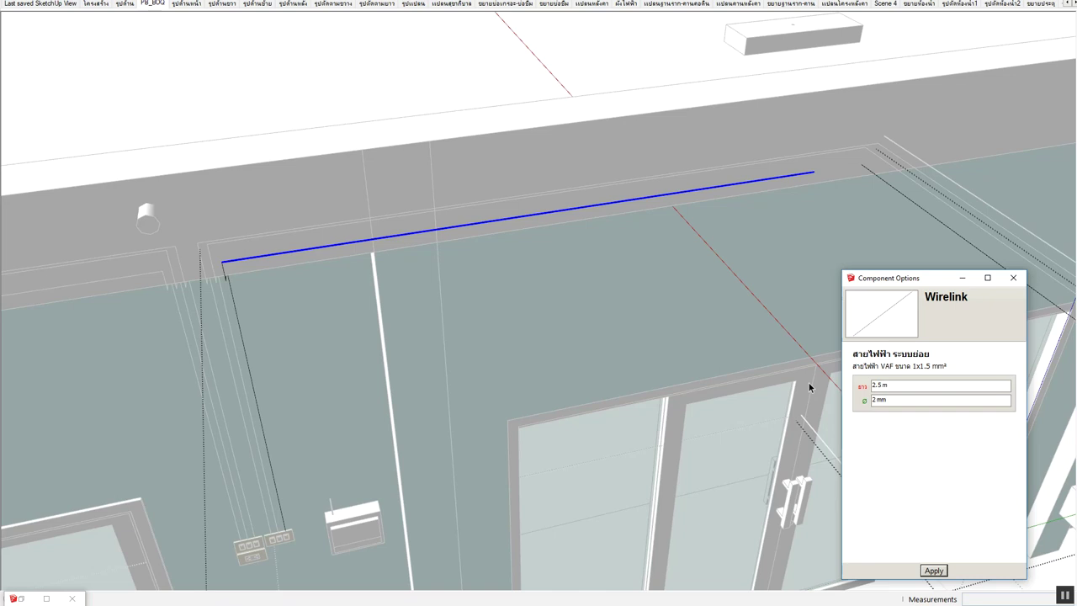
key(Return)
key(m)
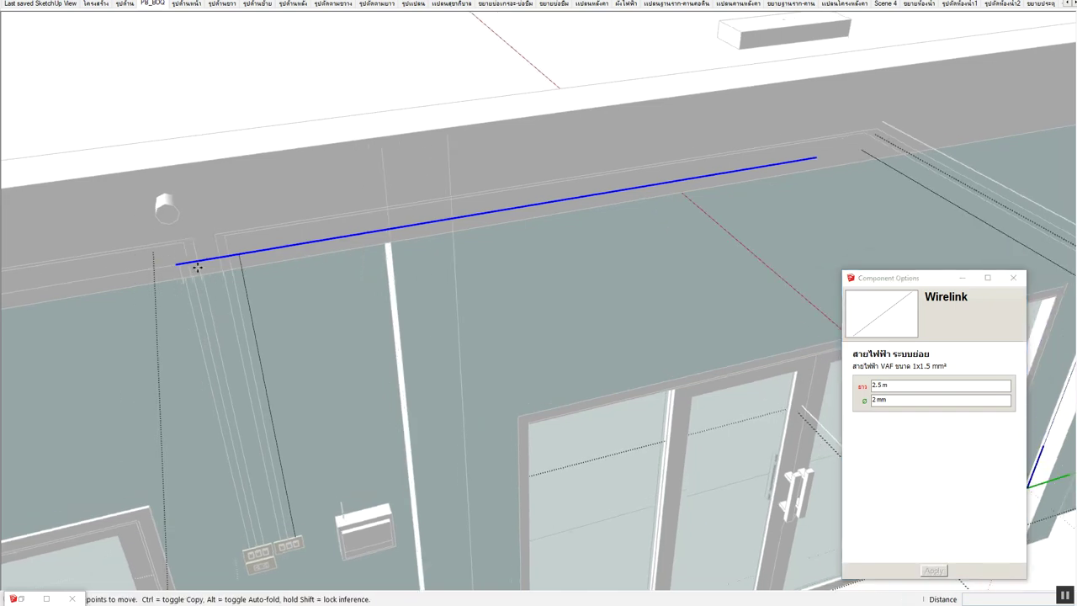
click(176, 264)
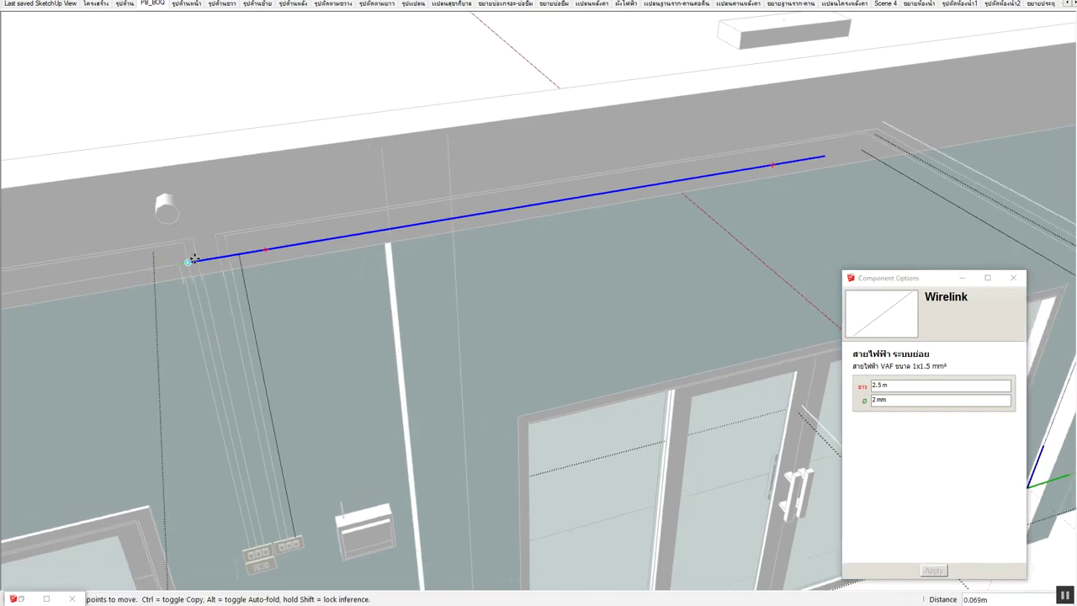
click(241, 252)
key(h)
click(200, 259)
click(237, 253)
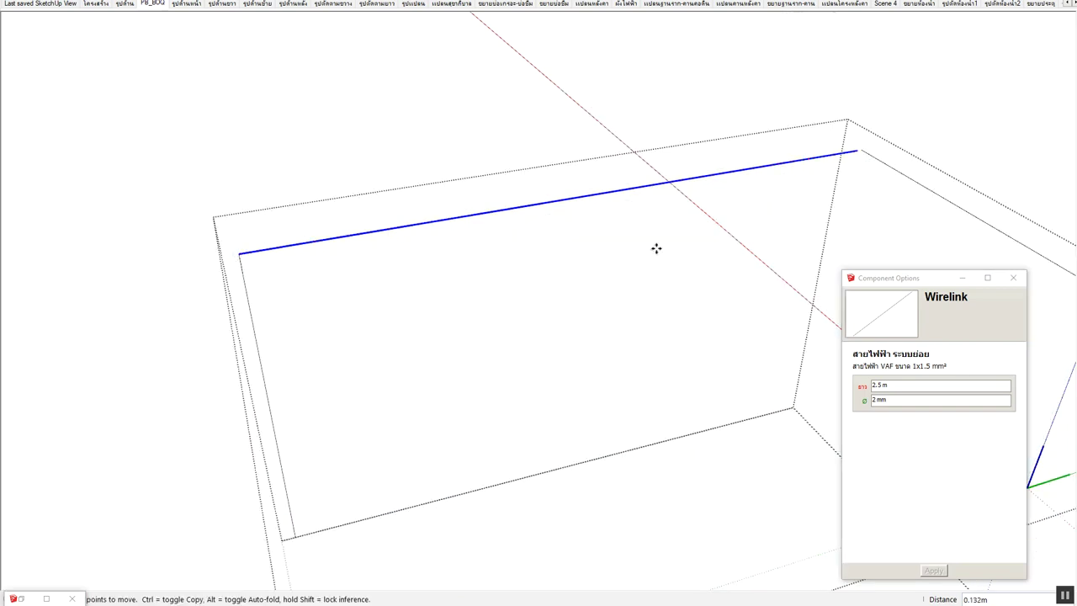
Select the long wall-top wire, close its options, and orbit to look down on the corner
middle_drag(656, 247, 680, 252)
key(space)
click(667, 260)
key(s)
click(645, 253)
click(1020, 285)
mouse_move(502, 294)
middle_down()
mouse_move(709, 247)
mouse_move(680, 236)
mouse_move(625, 260)
mouse_move(642, 255)
middle_up()
scroll(642, 255, up, 2)
scroll(551, 241, up, 2)
scroll(551, 236, down, 2)
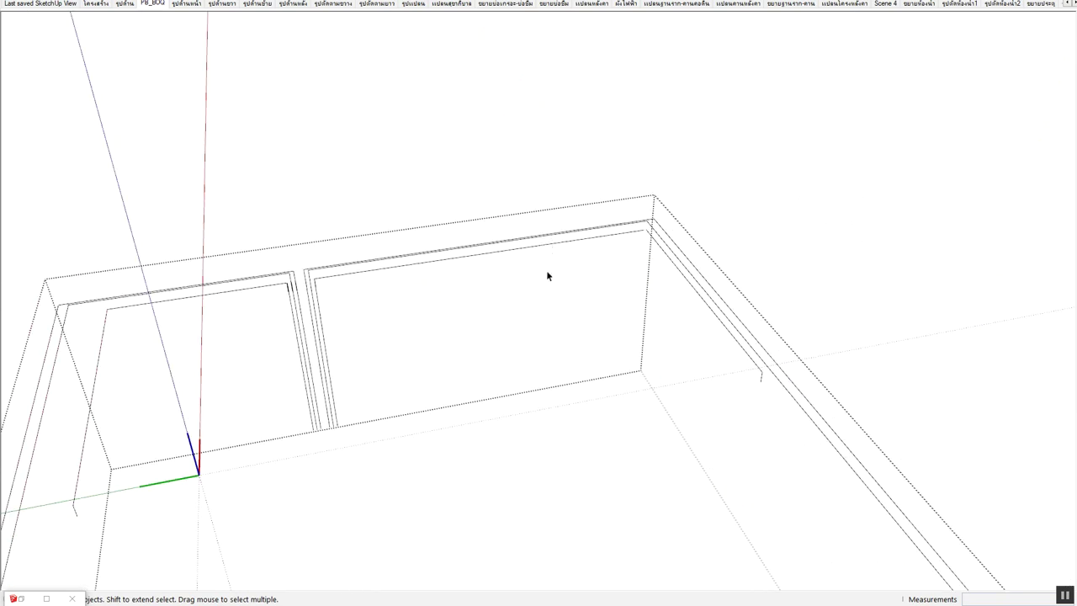
middle_drag(762, 344, 651, 351)
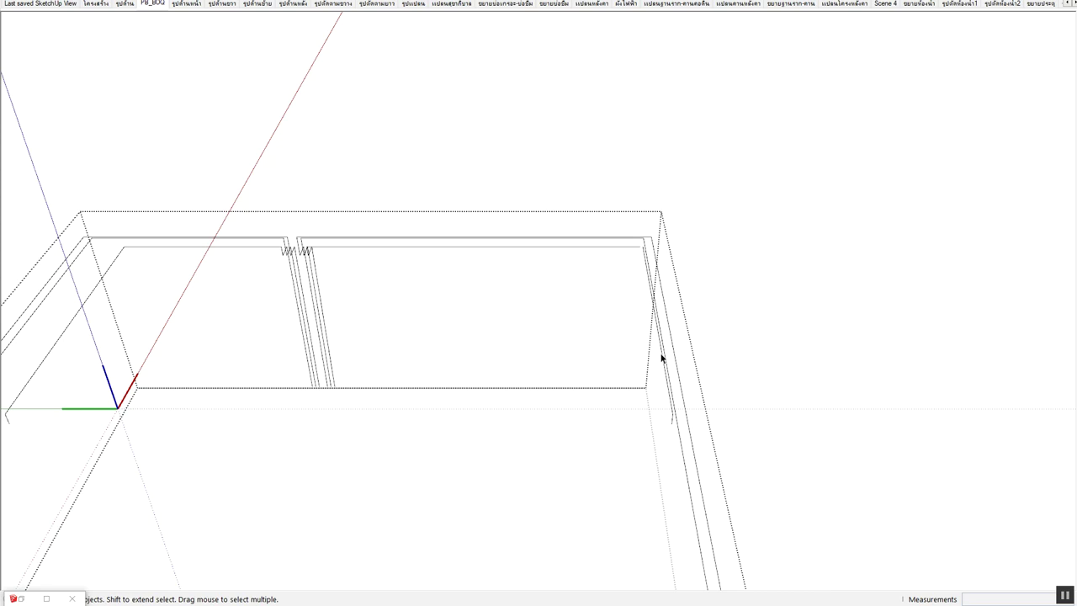
scroll(668, 372, up, 2)
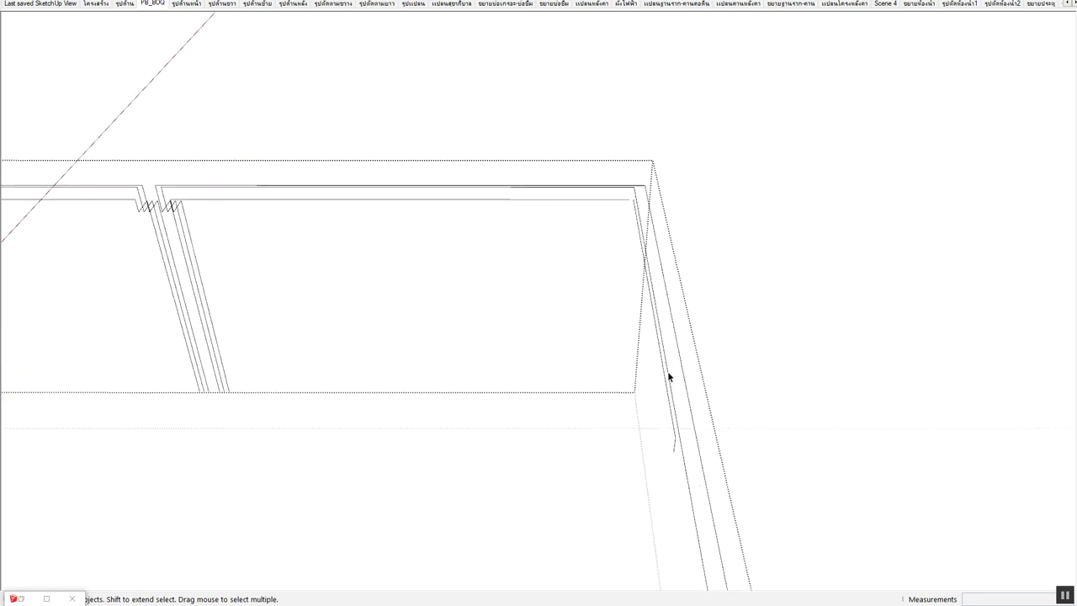
scroll(668, 372, up, 1)
mouse_move(639, 292)
middle_down()
mouse_move(660, 242)
mouse_move(639, 195)
middle_up()
scroll(640, 195, up, 1)
scroll(640, 196, up, 2)
Open the corner wiring group and apply a 2.52 m length to the wall-top wire
click(632, 190)
double_click(632, 190)
click(631, 190)
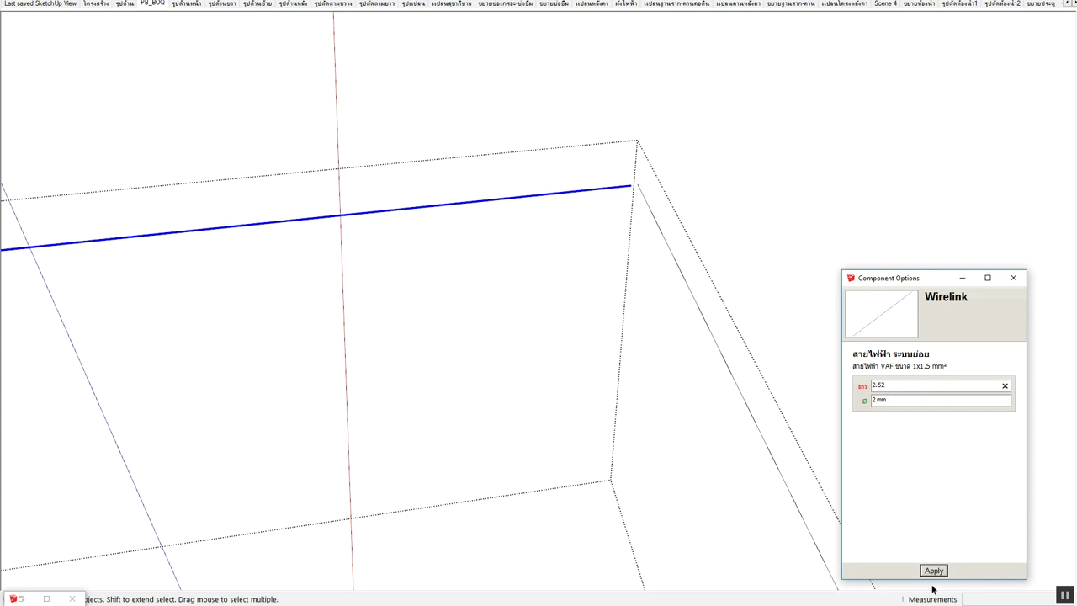
click(933, 572)
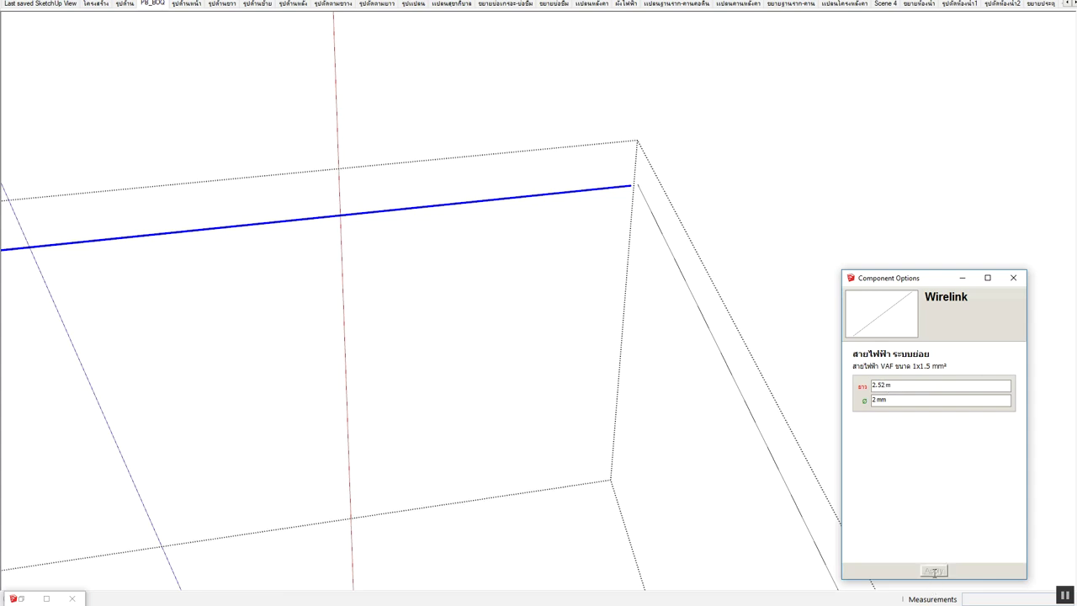
key(m)
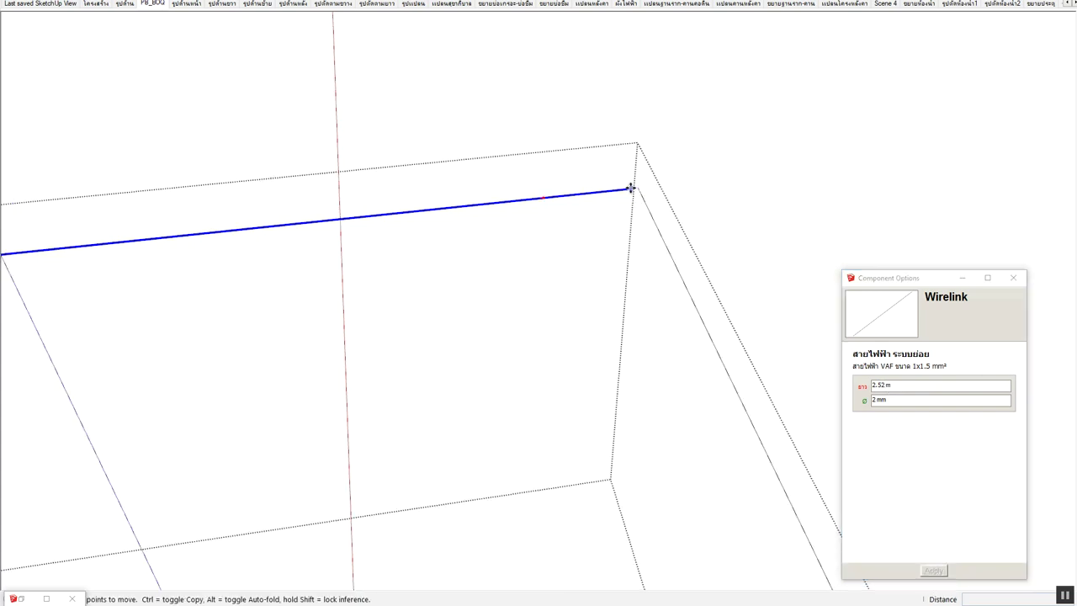
middle_drag(625, 207, 312, 247)
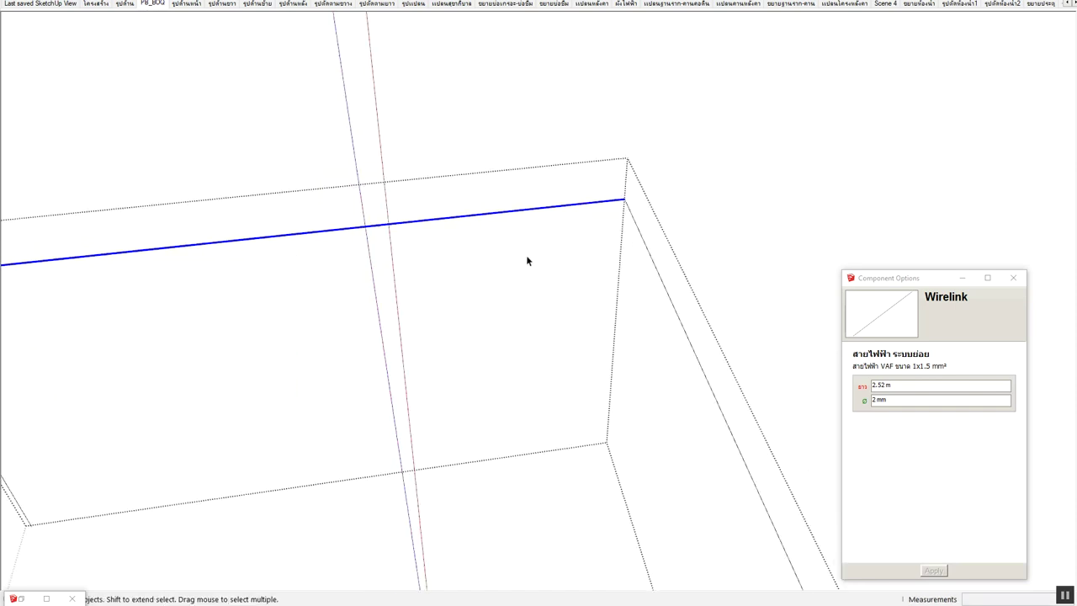
Leave the wiring group, close the wire options, and orbit to show the window and side wall
click(611, 287)
click(1013, 277)
middle_drag(676, 302, 464, 266)
scroll(455, 271, down, 5)
scroll(454, 271, down, 4)
middle_drag(656, 278, 734, 271)
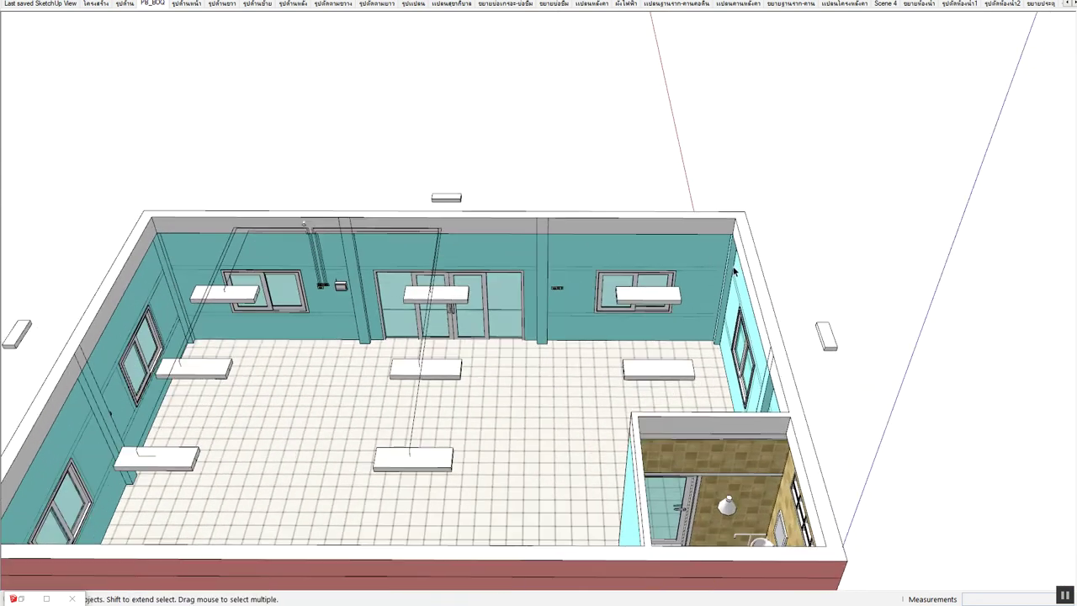
scroll(734, 274, up, 2)
scroll(734, 278, up, 2)
scroll(733, 284, up, 2)
scroll(734, 290, up, 1)
middle_drag(734, 290, 685, 209)
middle_drag(175, 210, 462, 235)
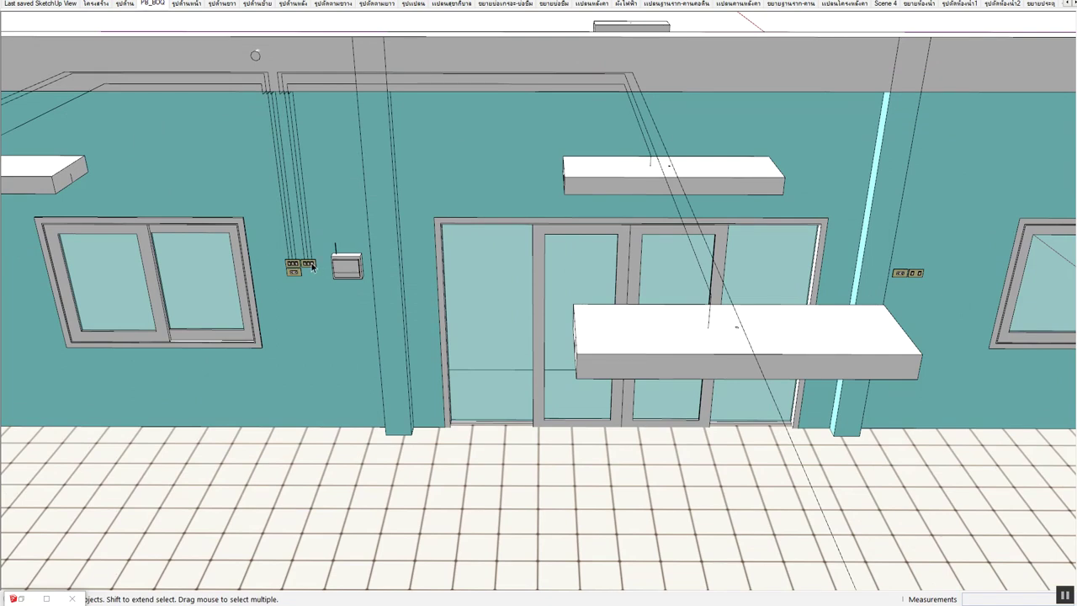
mouse_move(354, 268)
middle_down()
mouse_move(483, 250)
mouse_move(421, 298)
middle_up()
mouse_move(752, 264)
middle_down()
mouse_move(469, 262)
mouse_move(502, 269)
mouse_move(450, 334)
mouse_move(398, 350)
middle_up()
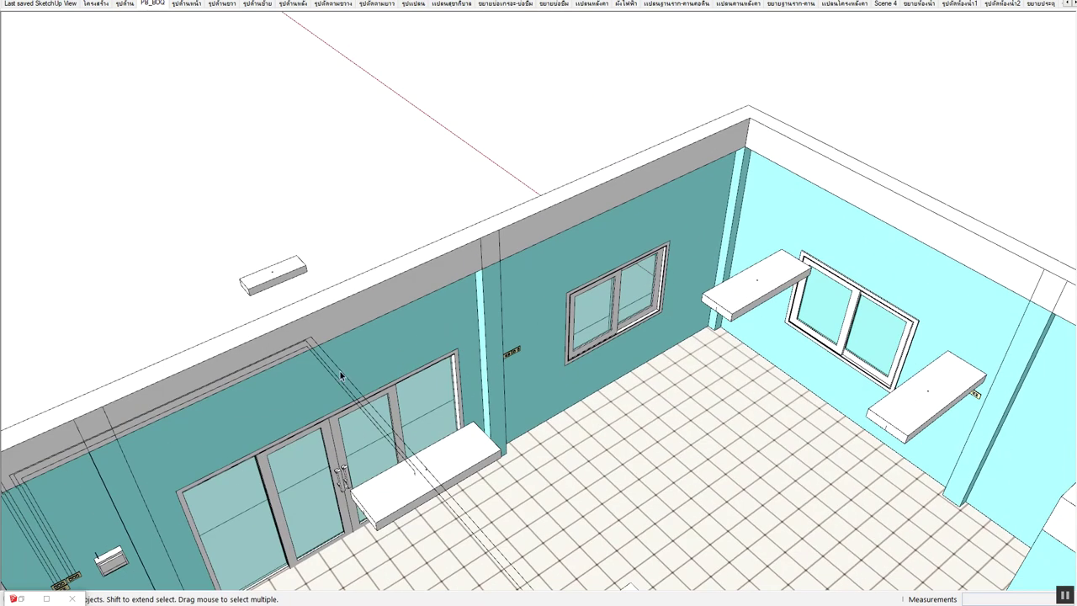
scroll(340, 371, up, 5)
Copy the blue wiring box 4.296 m along the wall beside the window
click(340, 372)
mouse_move(340, 372)
middle_down()
mouse_move(447, 212)
mouse_move(454, 220)
middle_up()
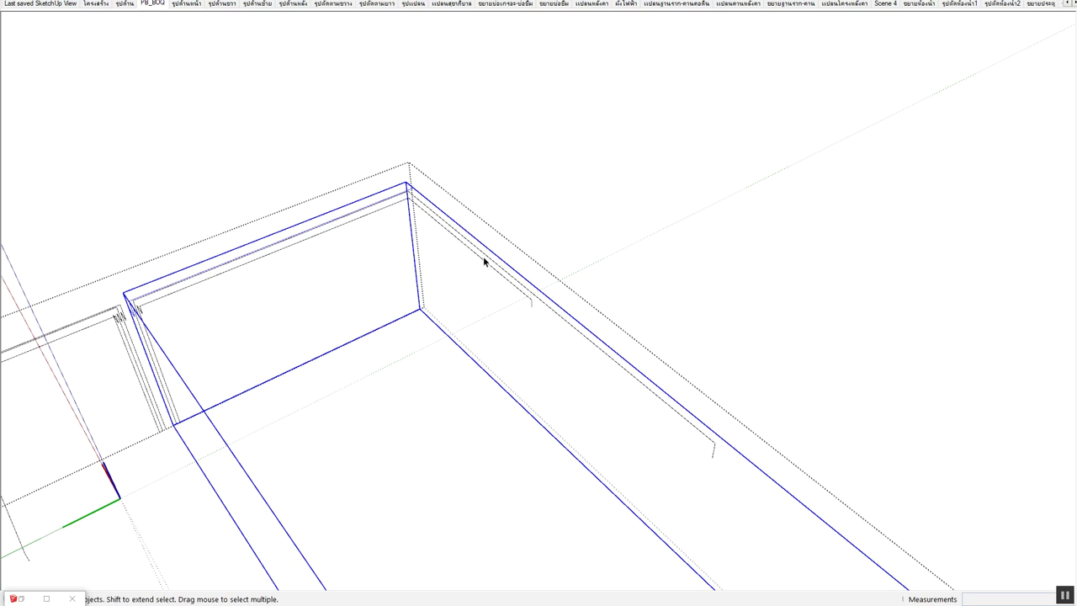
click(490, 276)
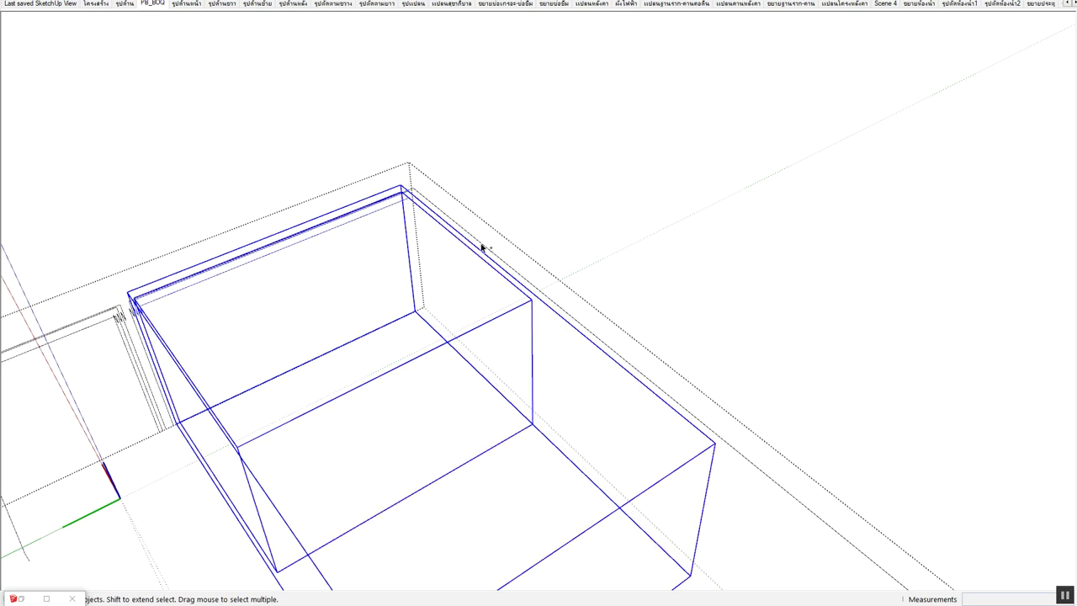
key(m)
key(ctrl)
click(437, 216)
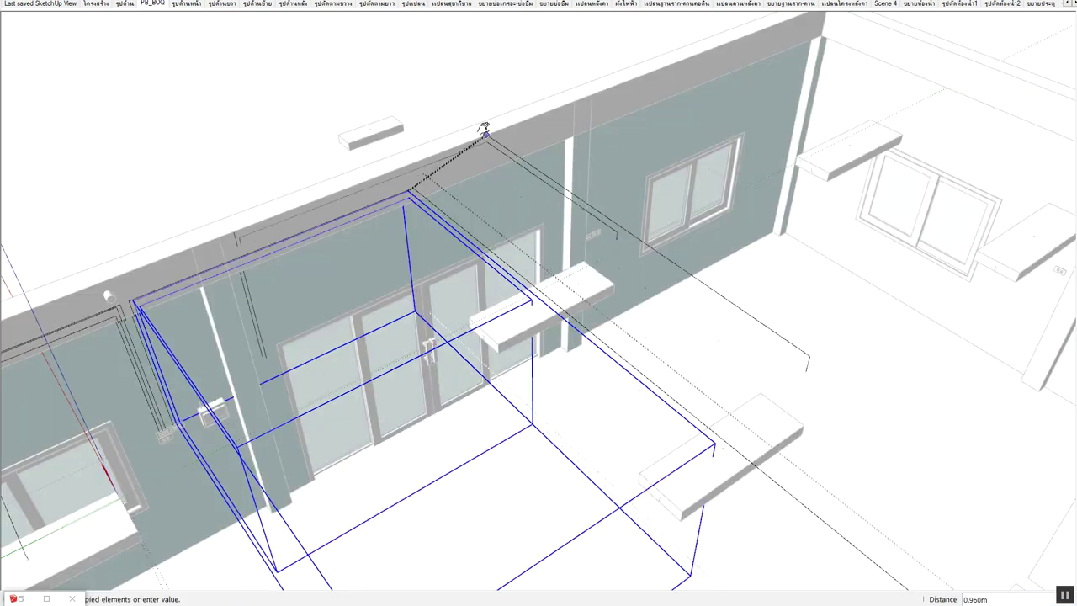
shift+middle_drag(486, 128, 355, 207)
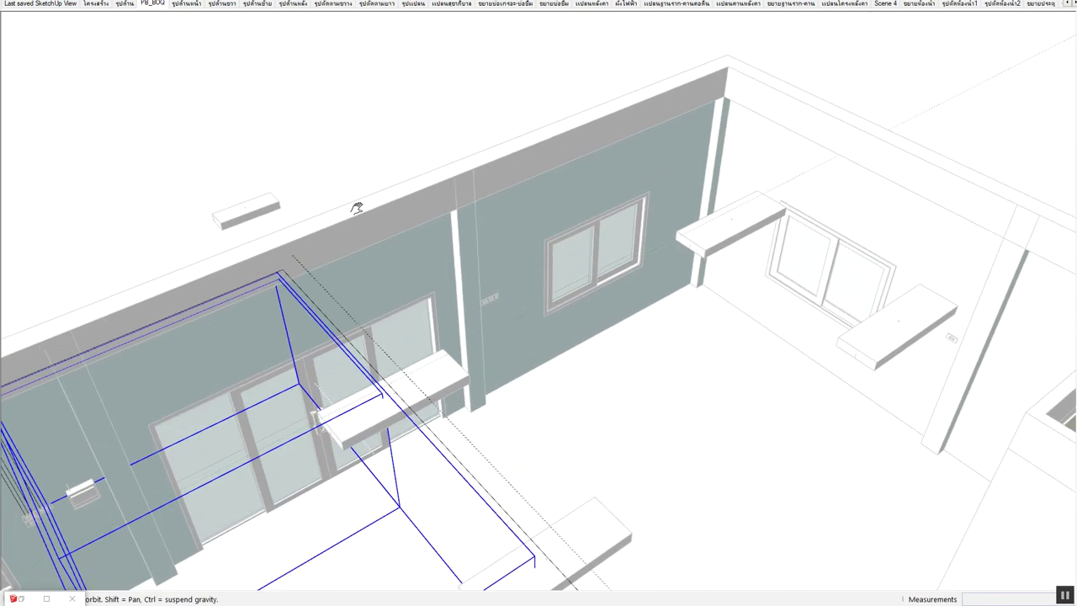
click(621, 134)
middle_drag(621, 137, 389, 198)
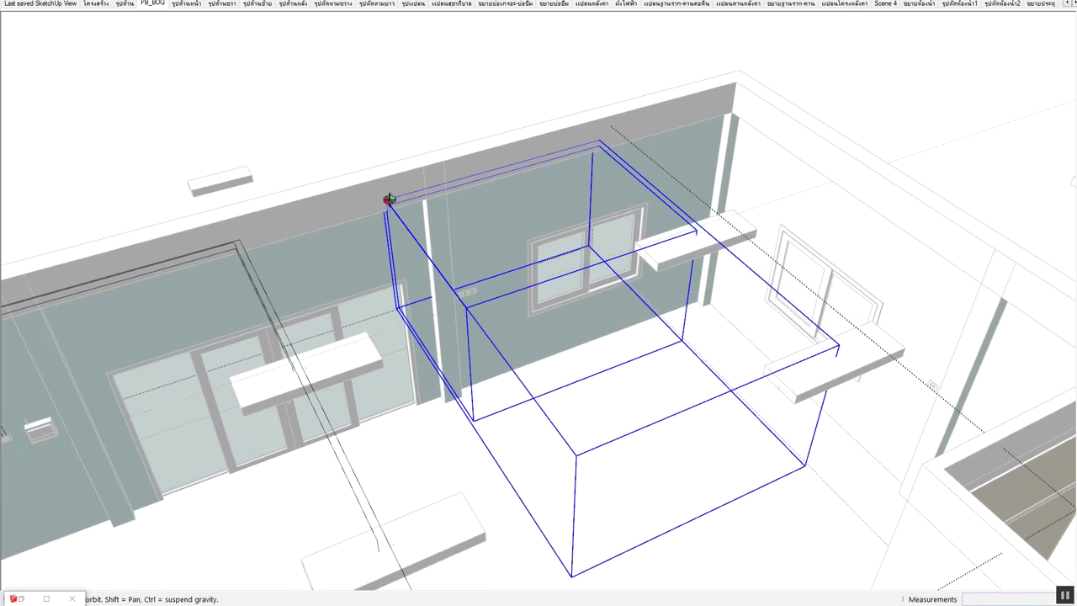
scroll(387, 215, down, 1)
scroll(444, 185, up, 3)
Select the copied wiring component and show its definition name in Entity Info
click(441, 180)
right_click(441, 180)
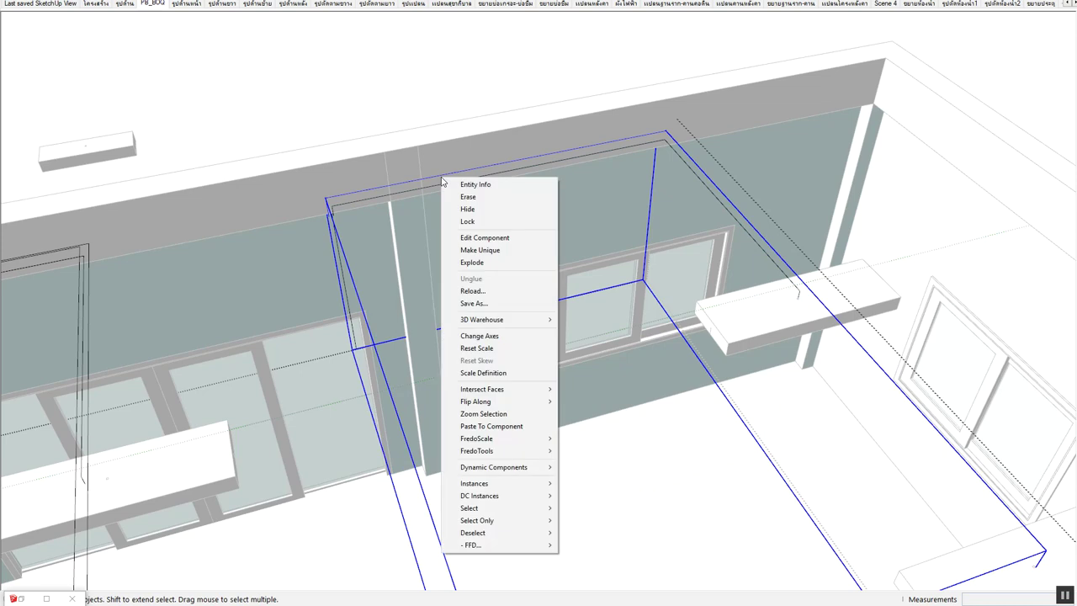
click(789, 277)
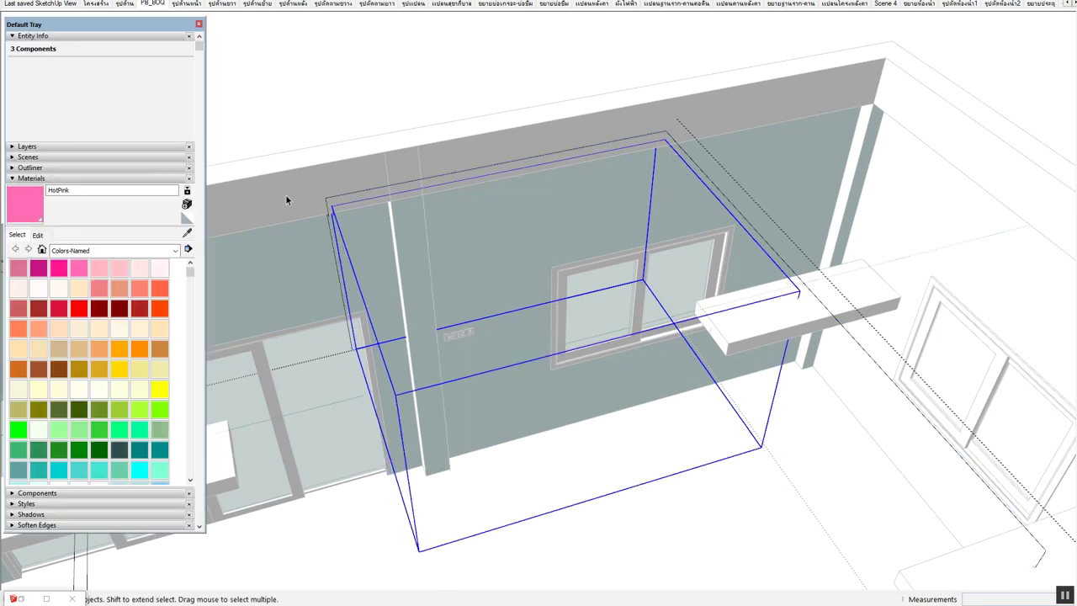
click(105, 93)
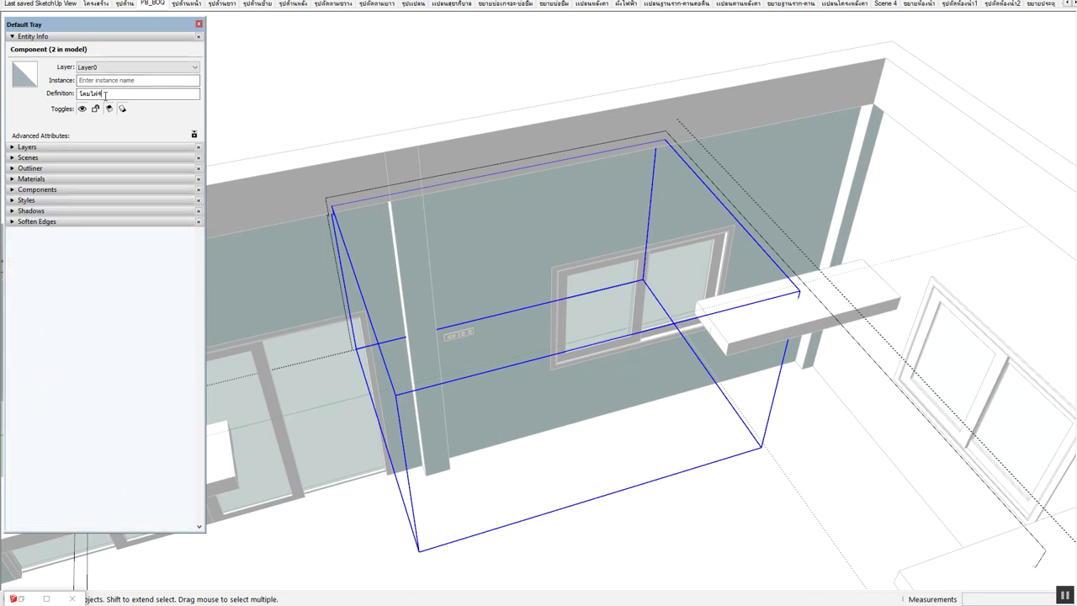
Make the copied component unique, then open it and select the smaller lamp wiring
right_click(680, 159)
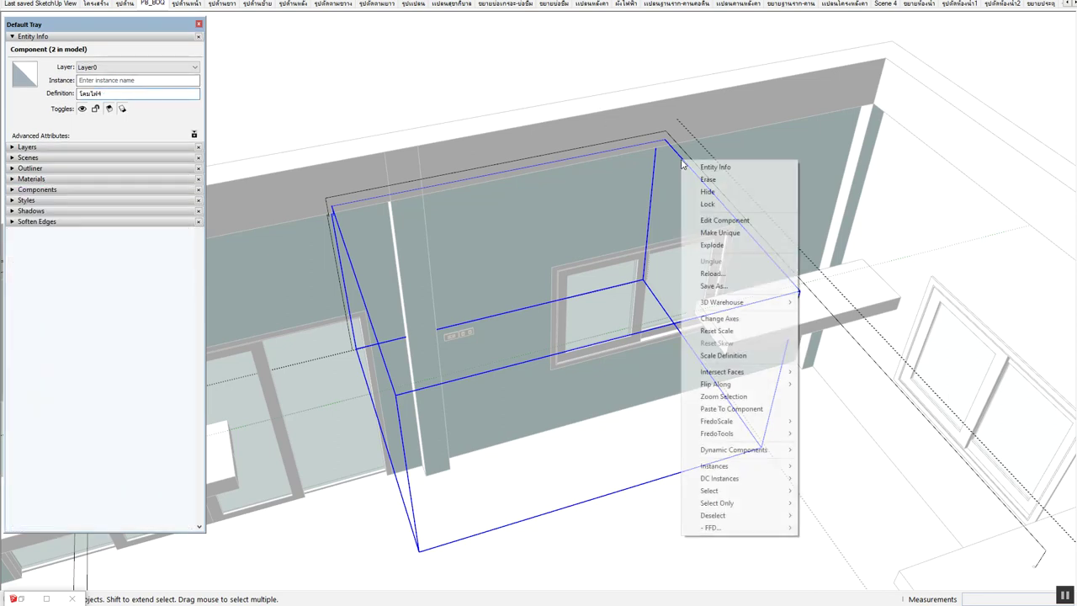
click(711, 230)
right_click(715, 189)
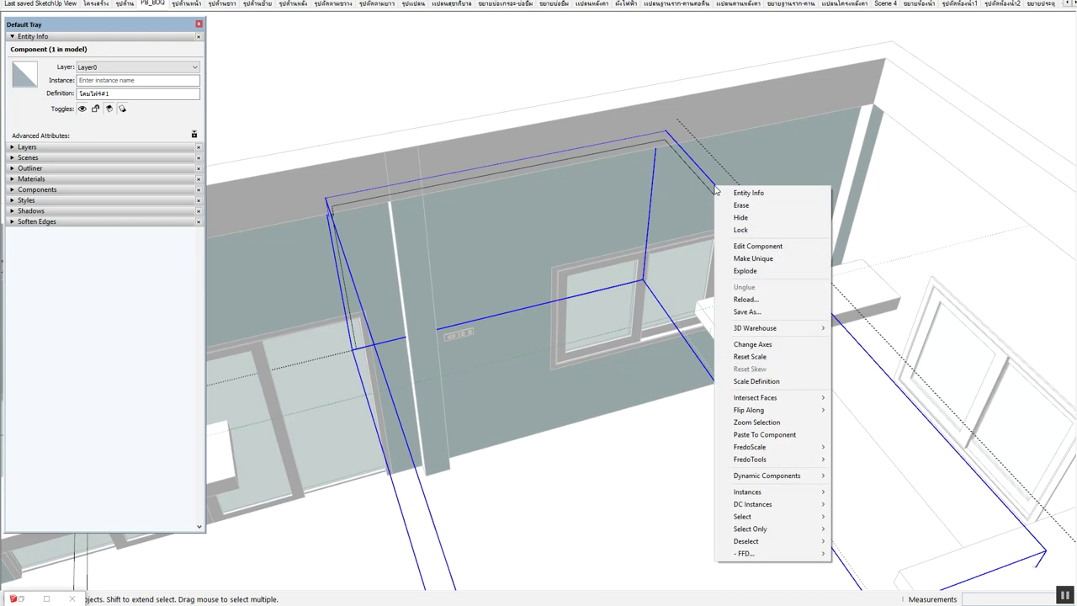
click(740, 246)
text(8)
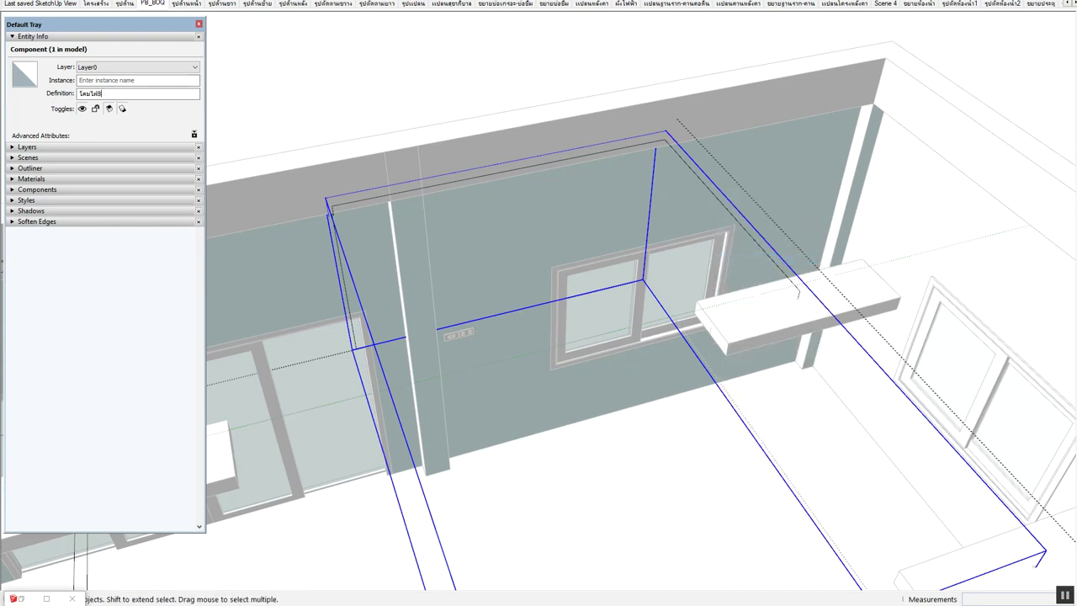
click(539, 169)
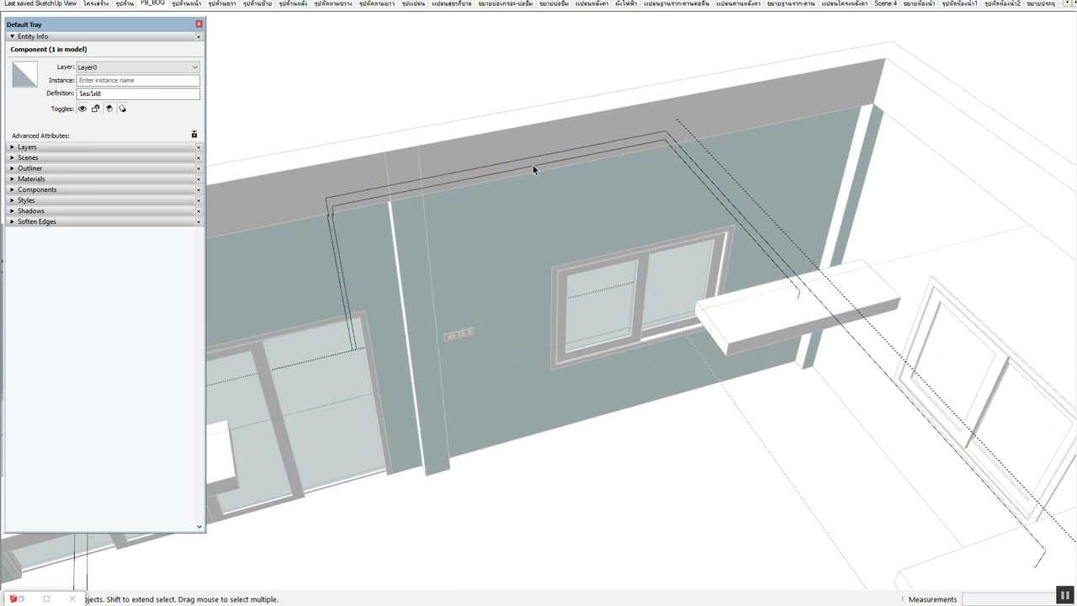
click(444, 156)
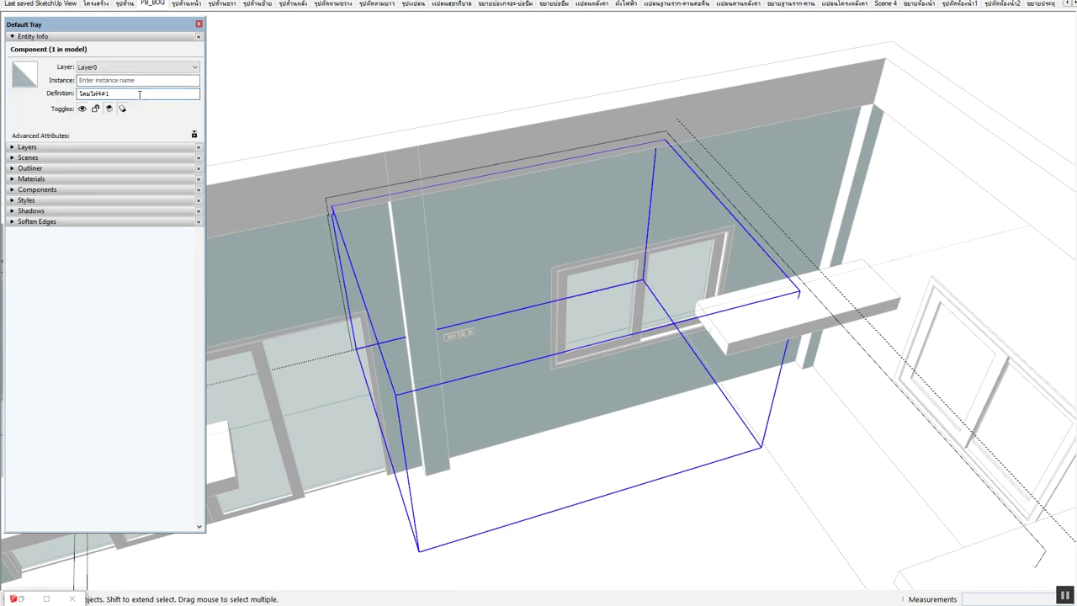
mouse_move(300, 110)
middle_down()
mouse_move(485, 185)
mouse_move(491, 226)
mouse_move(452, 182)
middle_up()
scroll(683, 99, up, 2)
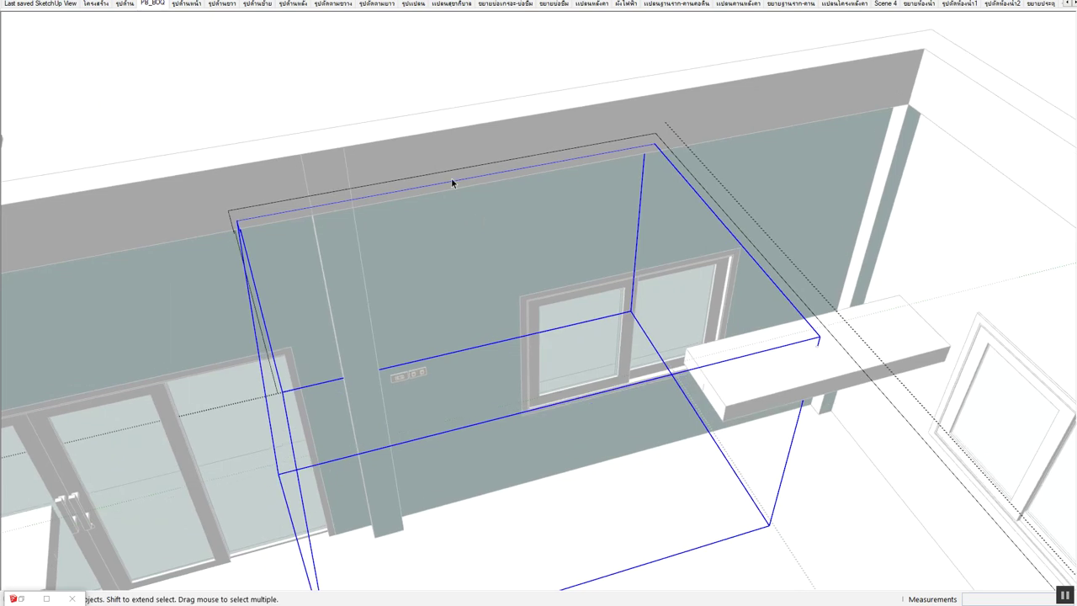
Open the wiring component for editing and select its vertical wire edge
double_click(448, 187)
click(446, 182)
mouse_move(446, 182)
middle_down()
mouse_move(641, 111)
mouse_move(633, 131)
middle_up()
scroll(589, 109, down, 2)
drag(561, 93, 652, 321)
mouse_move(651, 321)
shift+middle_down()
mouse_move(543, 233)
mouse_move(500, 308)
shift+middle_up()
Move the vertical wire over so it drops onto the wall switch plates
key(m)
scroll(505, 294, up, 3)
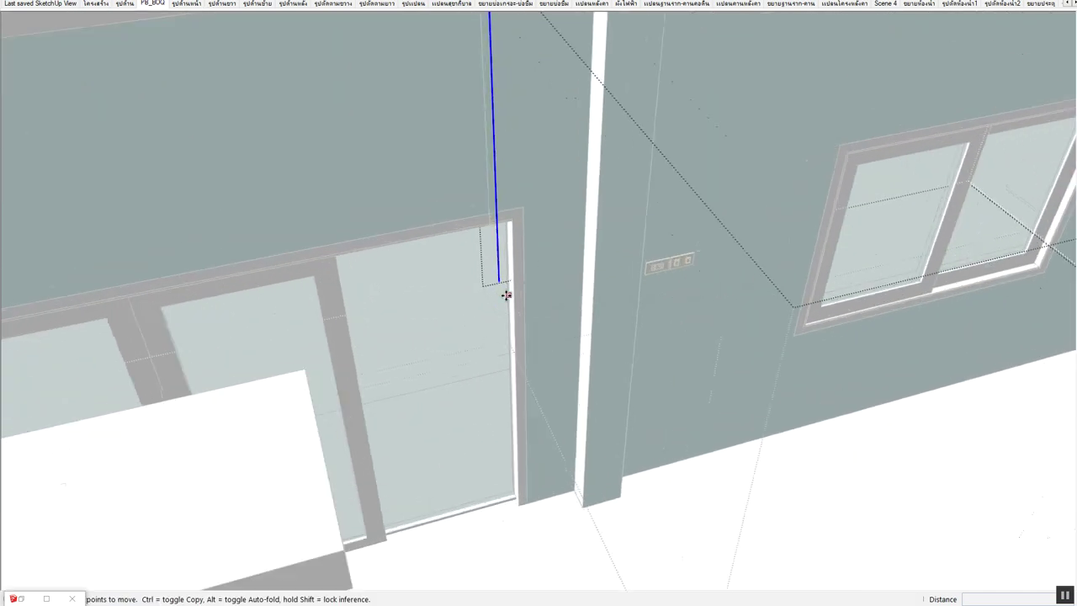
scroll(502, 284, up, 1)
scroll(497, 280, up, 3)
click(497, 280)
scroll(589, 263, down, 5)
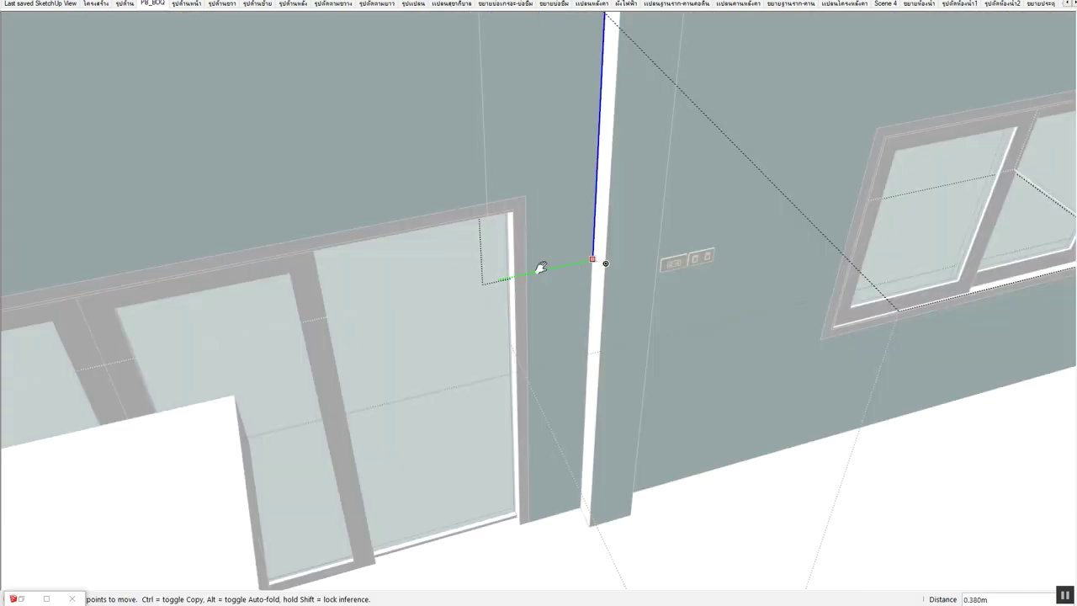
middle_drag(594, 260, 505, 274)
scroll(557, 272, up, 1)
scroll(580, 272, up, 1)
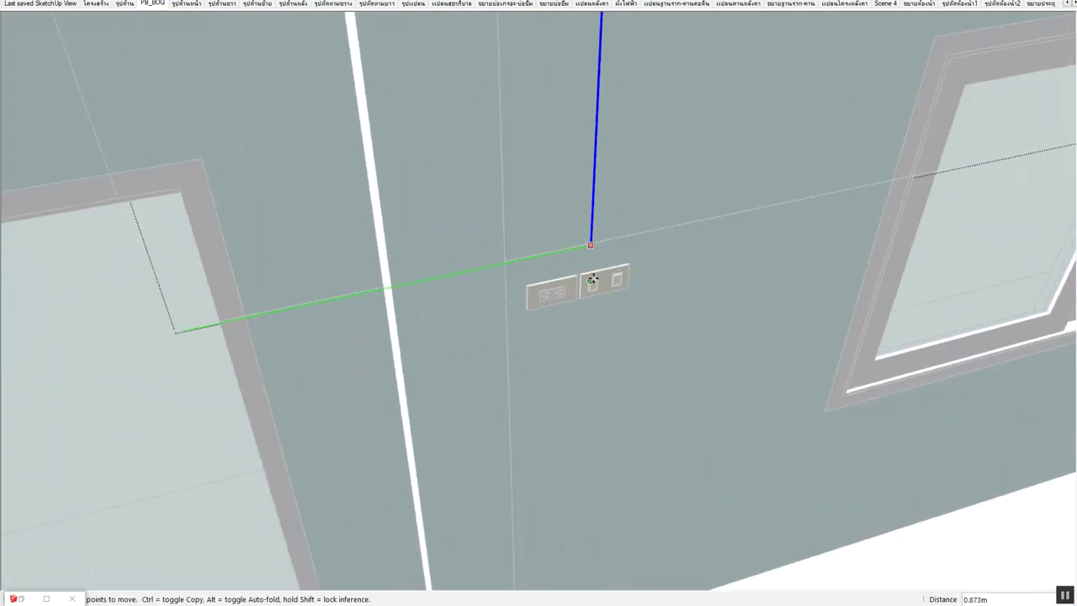
scroll(591, 284, up, 3)
scroll(584, 281, up, 2)
click(594, 279)
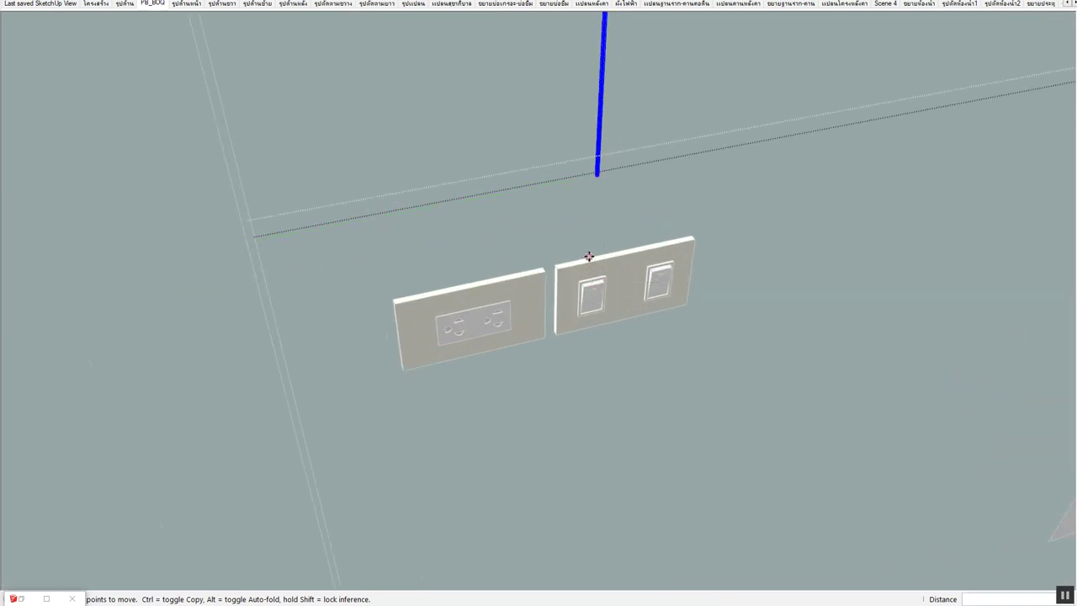
Orbit around to inspect the doors, counter and wall sockets
key(space)
scroll(559, 284, down, 2)
scroll(549, 264, down, 3)
scroll(549, 265, down, 3)
middle_drag(469, 361, 457, 233)
scroll(764, 320, up, 2)
scroll(399, 278, down, 3)
middle_drag(398, 278, 516, 281)
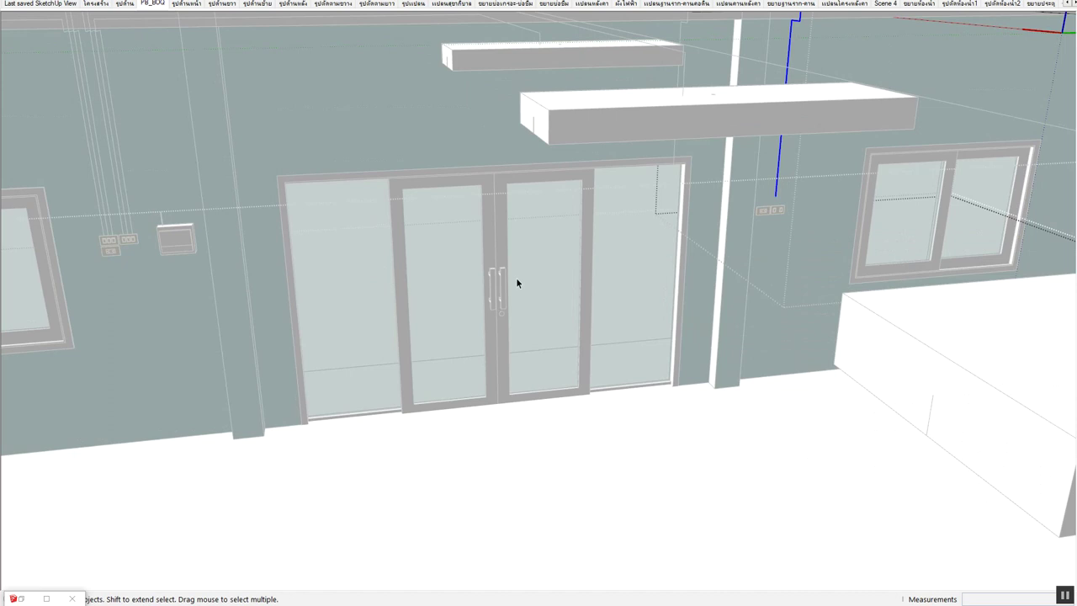
Take a tape-measure reading from the switch plate corner
key(t)
scroll(800, 185, up, 3)
scroll(784, 198, up, 2)
scroll(781, 207, up, 2)
scroll(774, 221, up, 2)
scroll(765, 210, up, 1)
click(745, 204)
click(745, 204)
Face the glass doors, measure up from the wall base, then view the canopy from above
scroll(745, 210, down, 2)
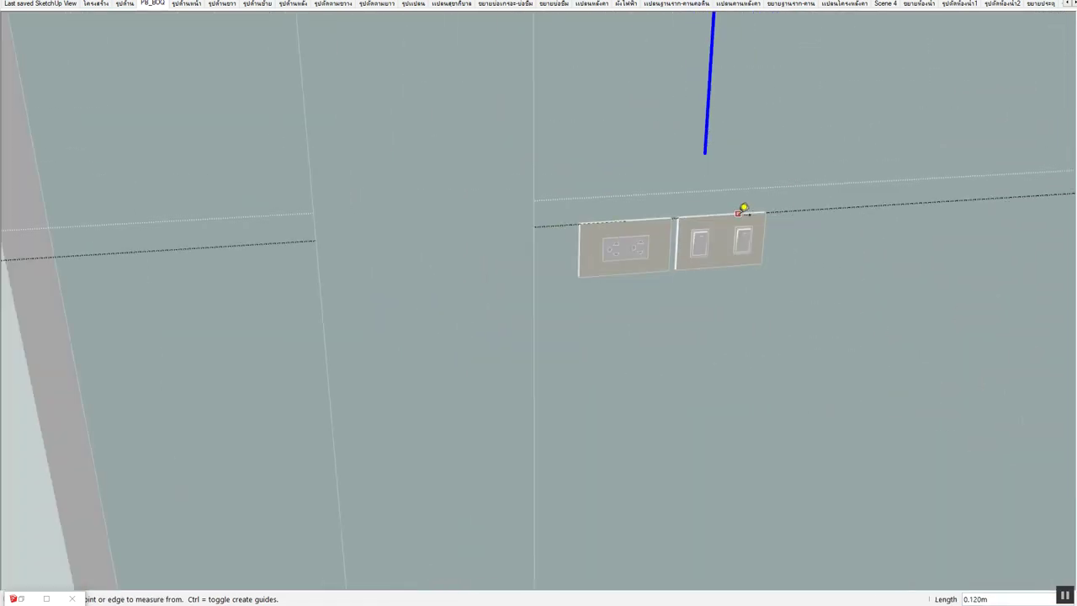
scroll(721, 219, down, 2)
scroll(690, 240, down, 1)
scroll(689, 240, down, 3)
mouse_move(427, 274)
middle_down()
mouse_move(642, 240)
mouse_move(740, 238)
middle_up()
scroll(722, 392, up, 2)
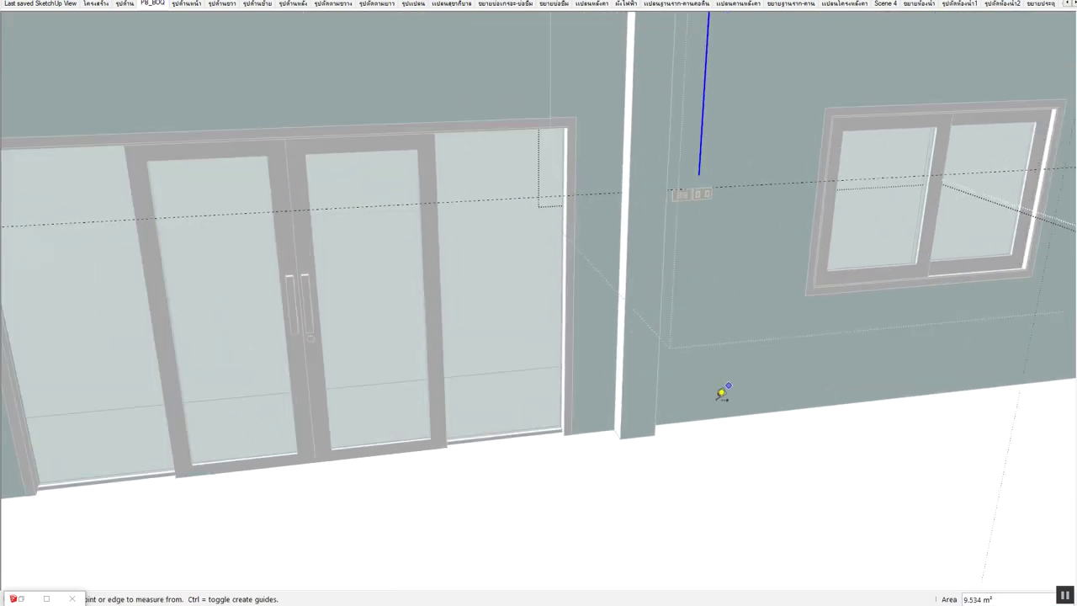
click(704, 418)
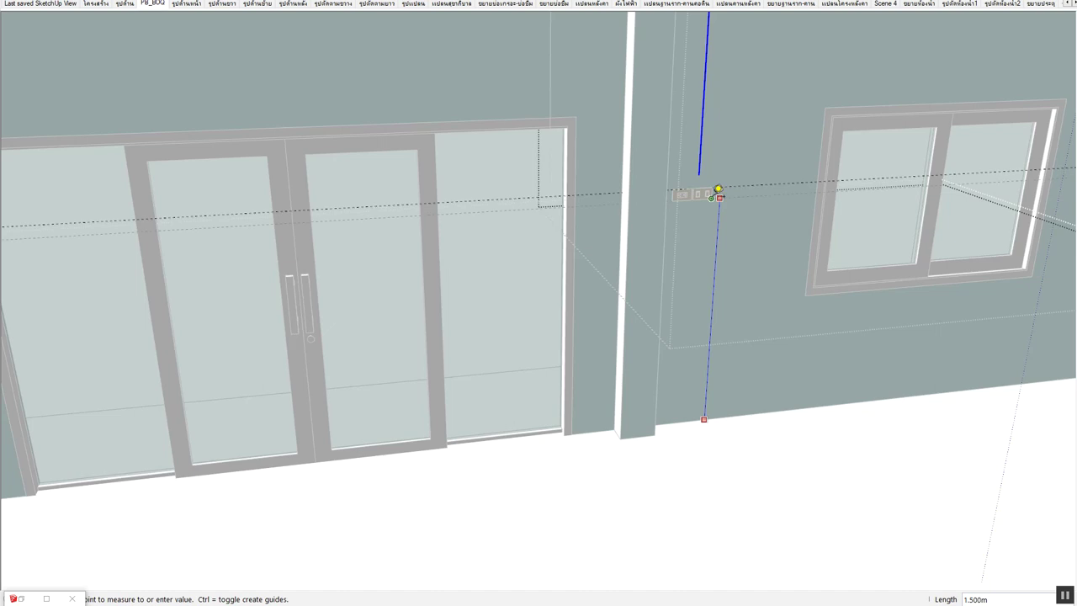
mouse_move(717, 189)
middle_down()
mouse_move(835, 313)
mouse_move(850, 278)
middle_up()
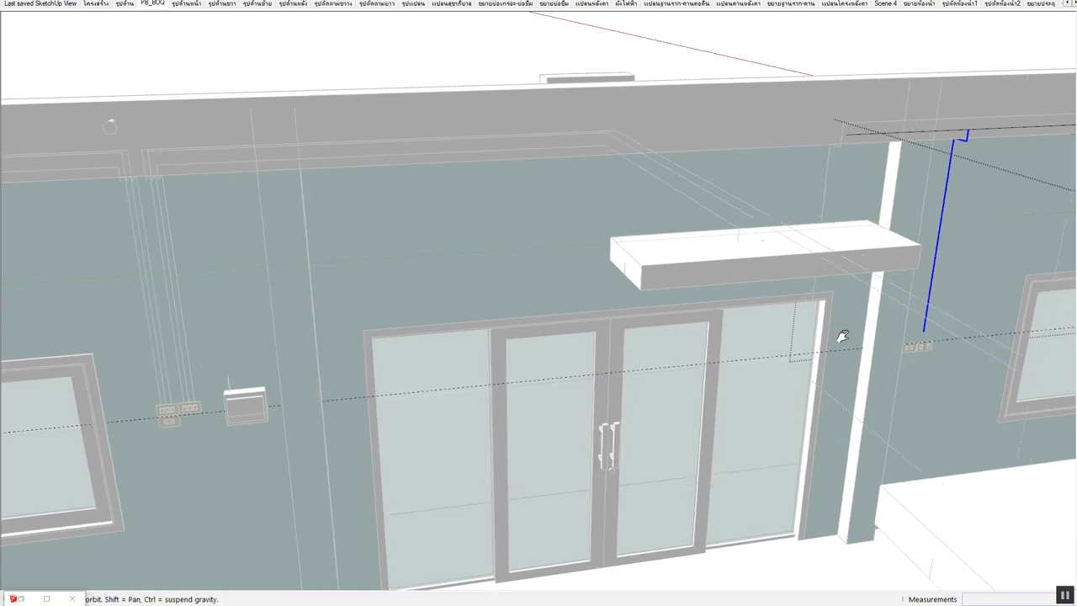
Stretch the vertical wire drop with the Scale tool
scroll(868, 384, up, 3)
scroll(868, 385, up, 2)
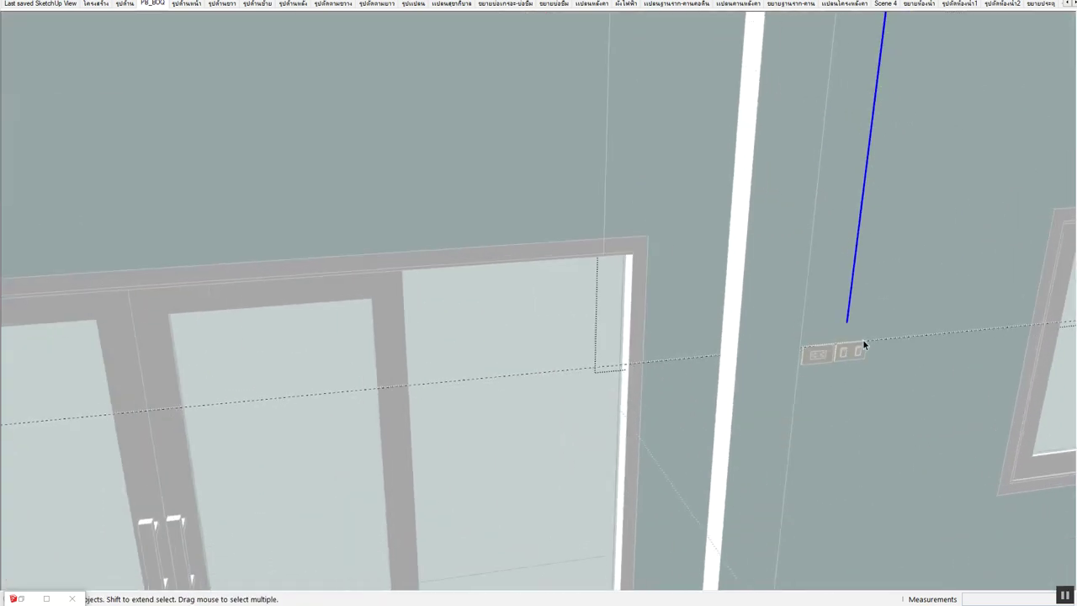
scroll(866, 343, up, 2)
scroll(843, 316, up, 2)
key(s)
click(837, 372)
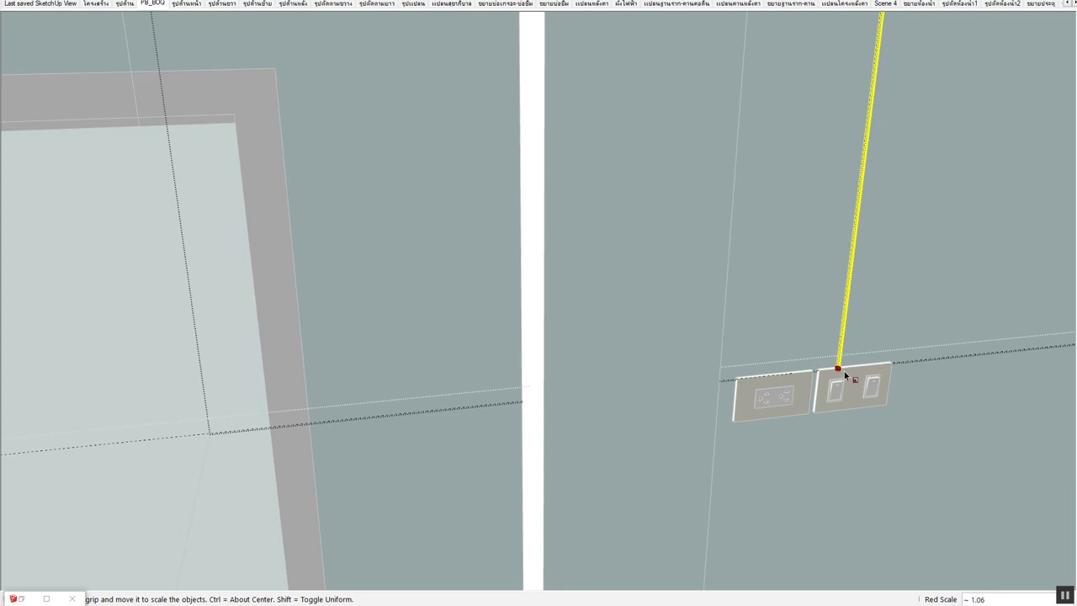
key(space)
scroll(788, 386, down, 2)
scroll(780, 384, down, 2)
scroll(697, 293, down, 2)
scroll(712, 272, down, 1)
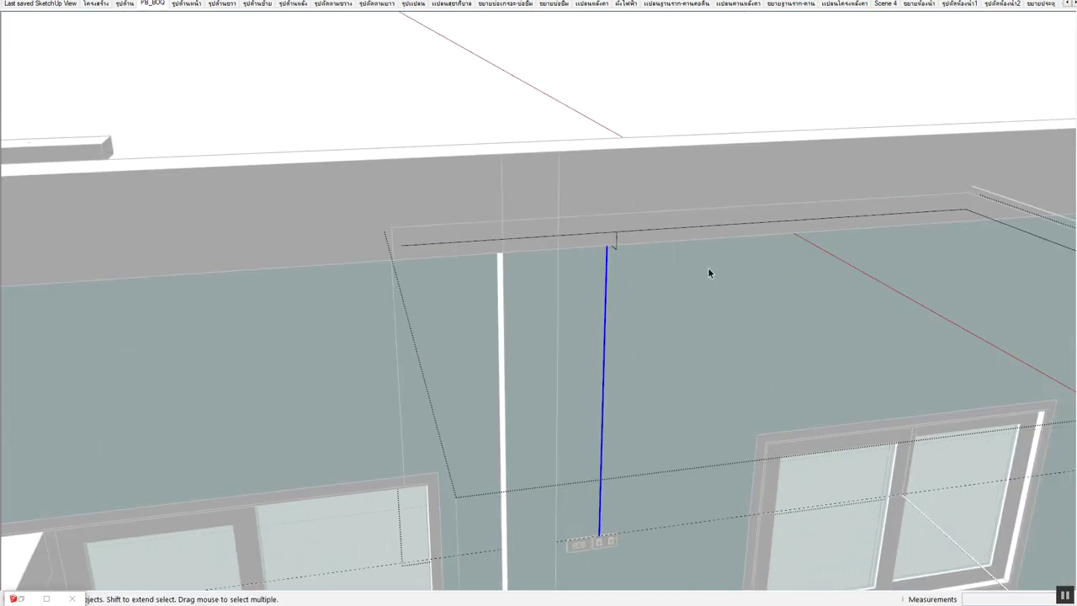
Erase the old long horizontal wire run along the wall
click(554, 234)
click(554, 240)
key(s)
key(space)
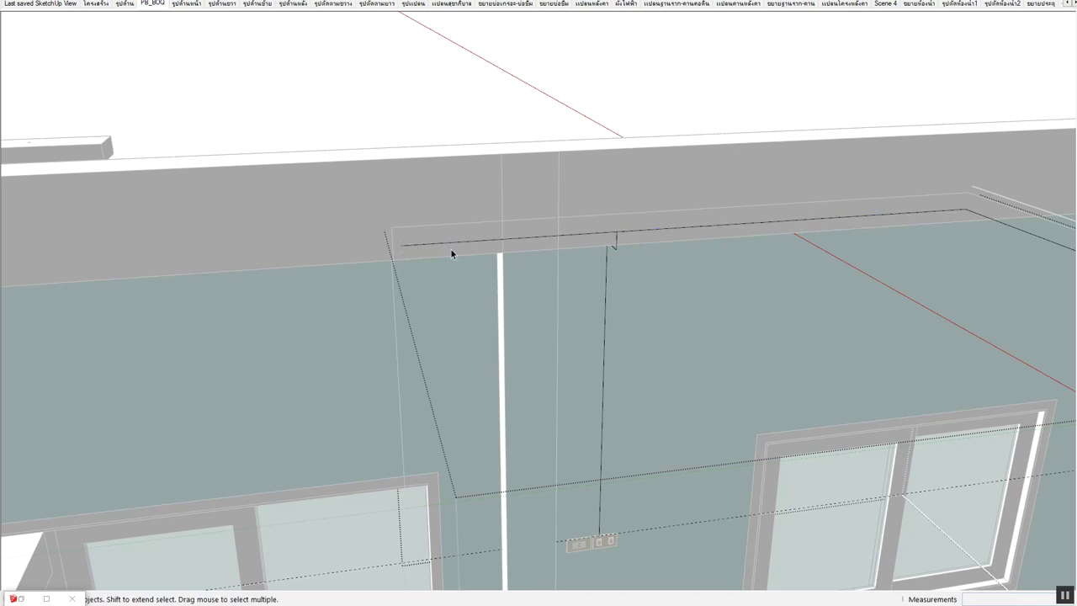
click(432, 244)
key(s)
key(space)
key(e)
click(628, 238)
key(space)
Copy the short vertical stub at the wall top and rotate it 90° to lie horizontal
click(618, 241)
scroll(616, 241, up, 3)
key(m)
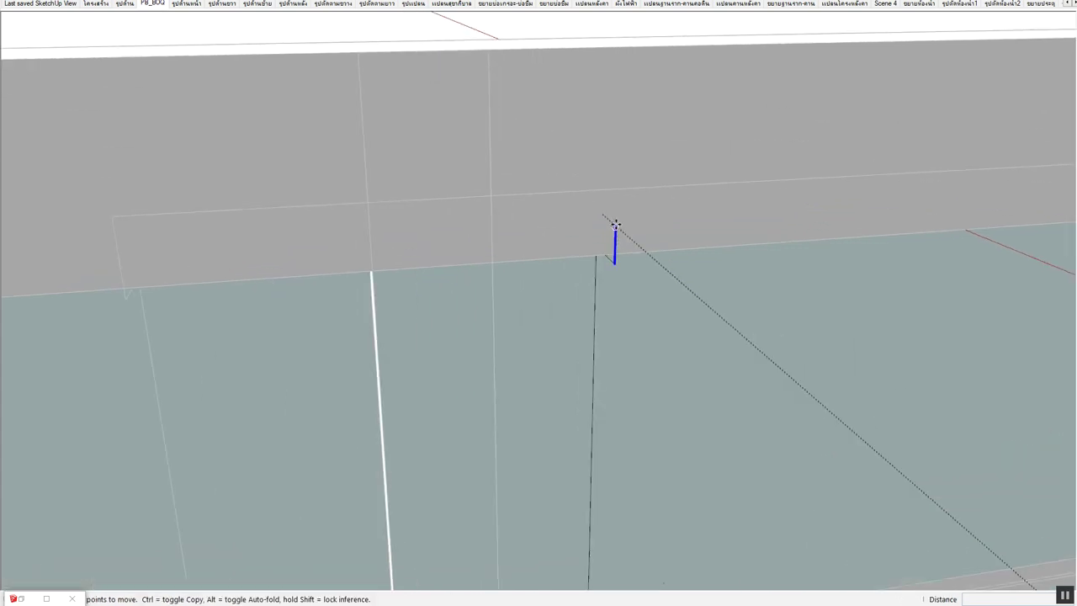
key(ctrl)
click(615, 224)
click(656, 221)
key(q)
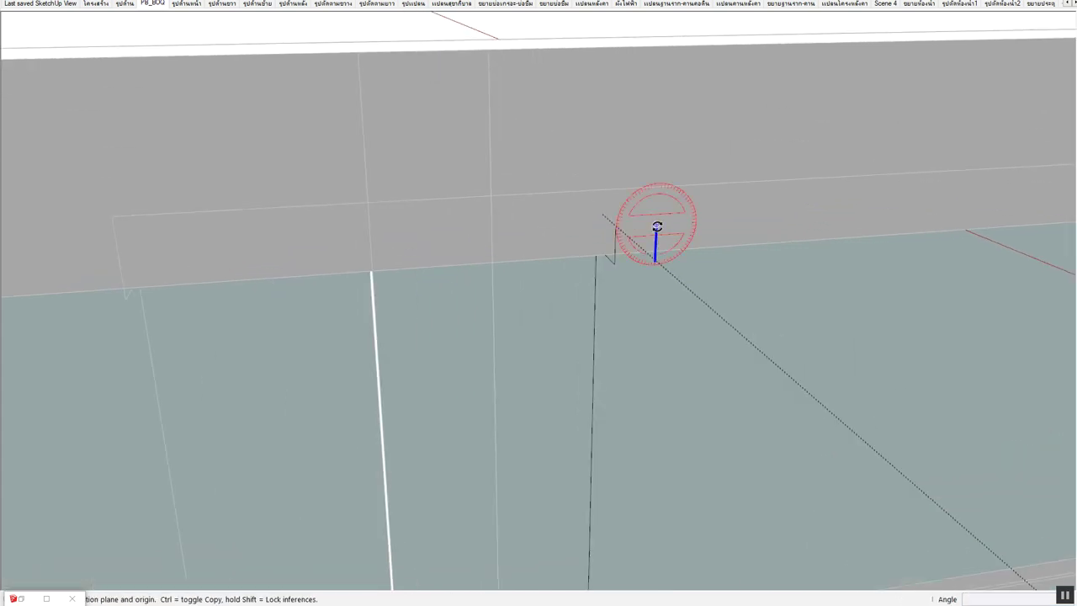
click(656, 226)
click(656, 252)
click(627, 225)
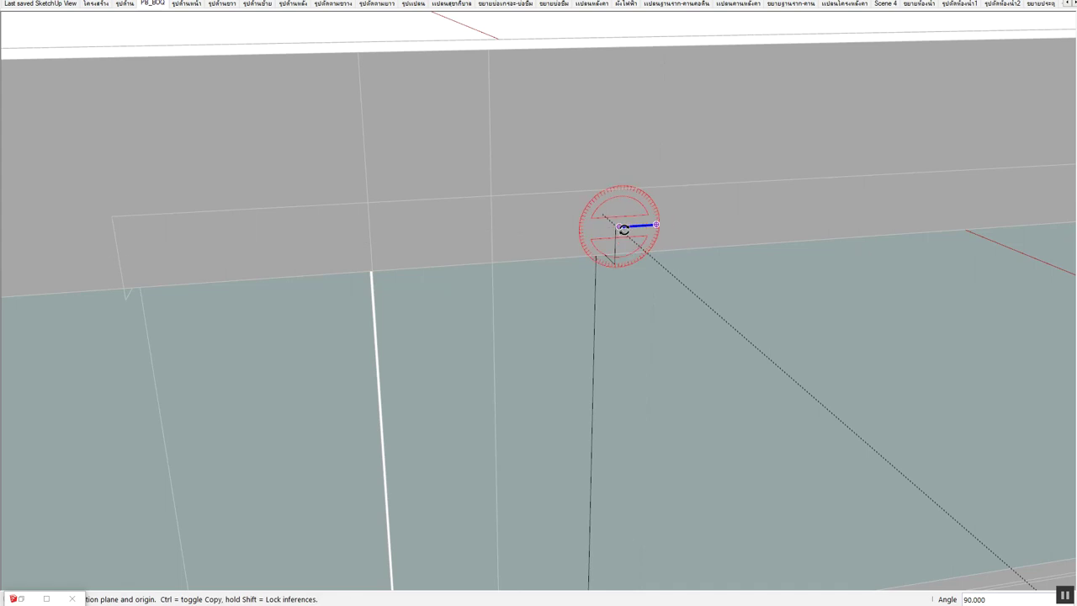
key(space)
Switch to wireframe view and stretch the horizontal stub along the wall top
key(q)
key(space)
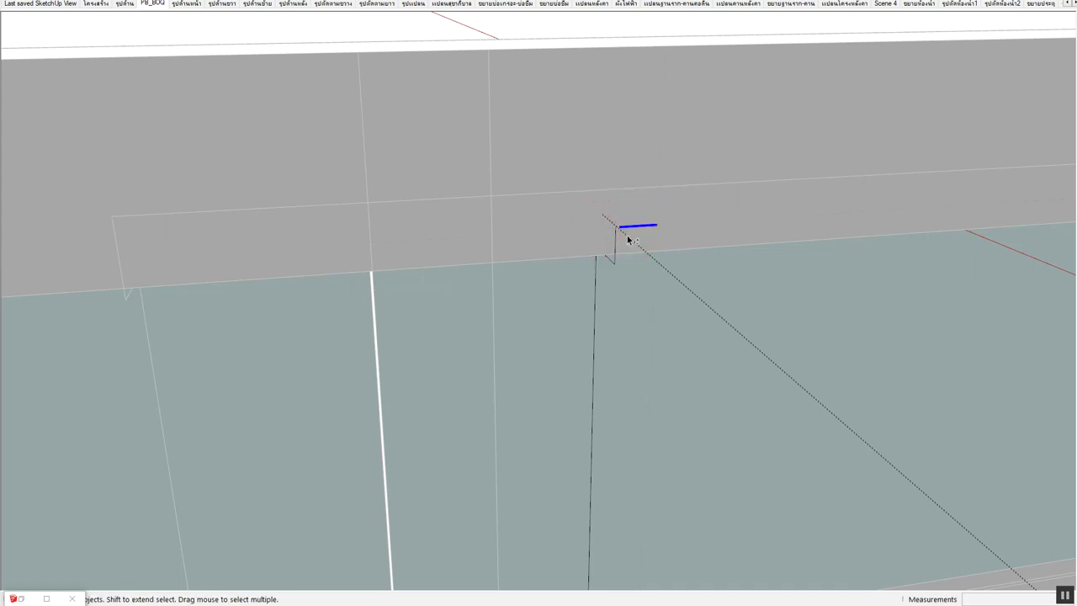
key(k)
key(m)
key(q)
key(m)
key(s)
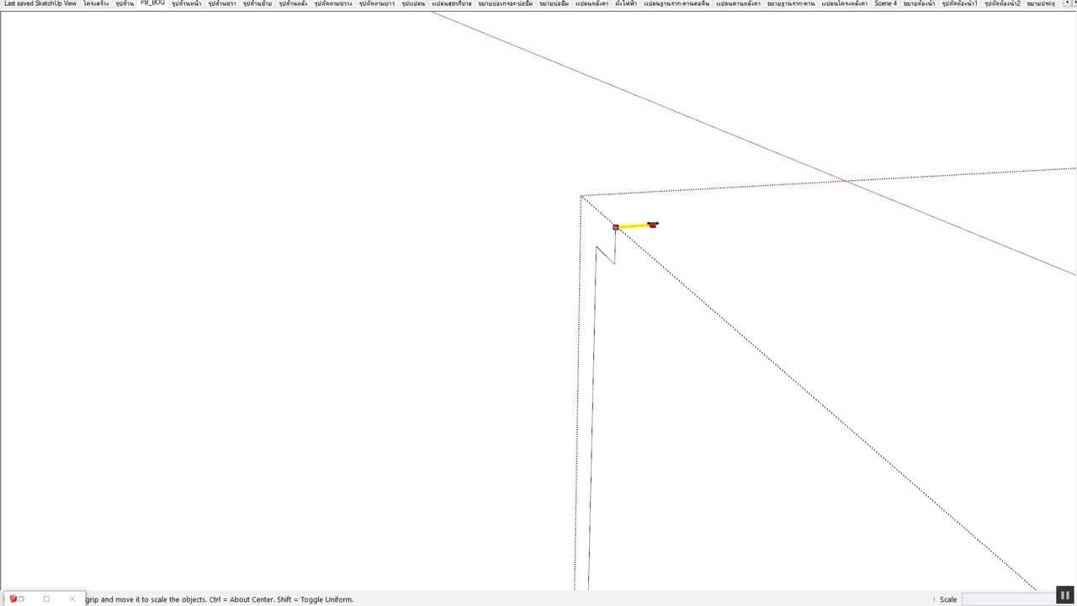
scroll(781, 211, up, 5)
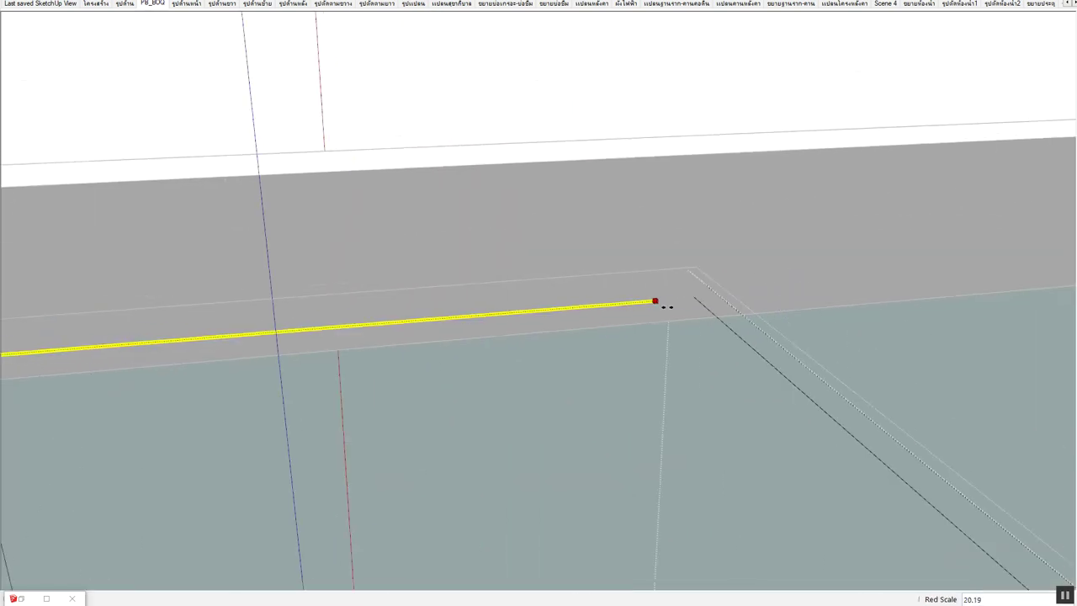
click(694, 300)
key(space)
scroll(693, 299, down, 5)
scroll(425, 344, down, 3)
Inspect the new wall-top run from lower angles and close the wire group
mouse_move(425, 345)
middle_down()
mouse_move(474, 272)
mouse_move(564, 275)
mouse_move(502, 308)
middle_up()
scroll(562, 273, down, 3)
scroll(507, 291, up, 2)
scroll(460, 391, up, 3)
middle_drag(459, 391, 524, 337)
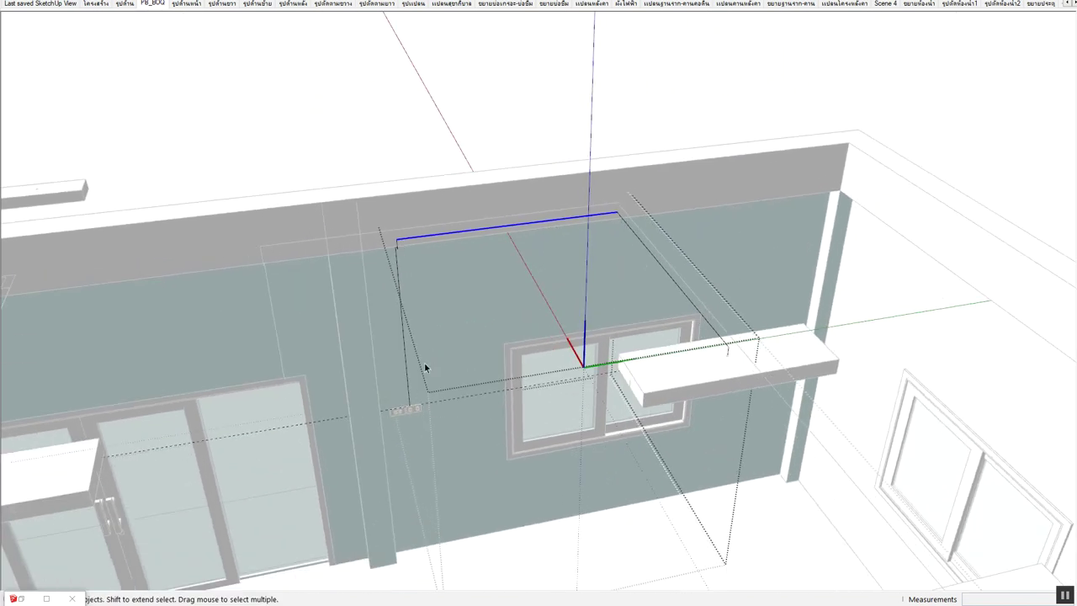
scroll(425, 360, up, 2)
click(673, 218)
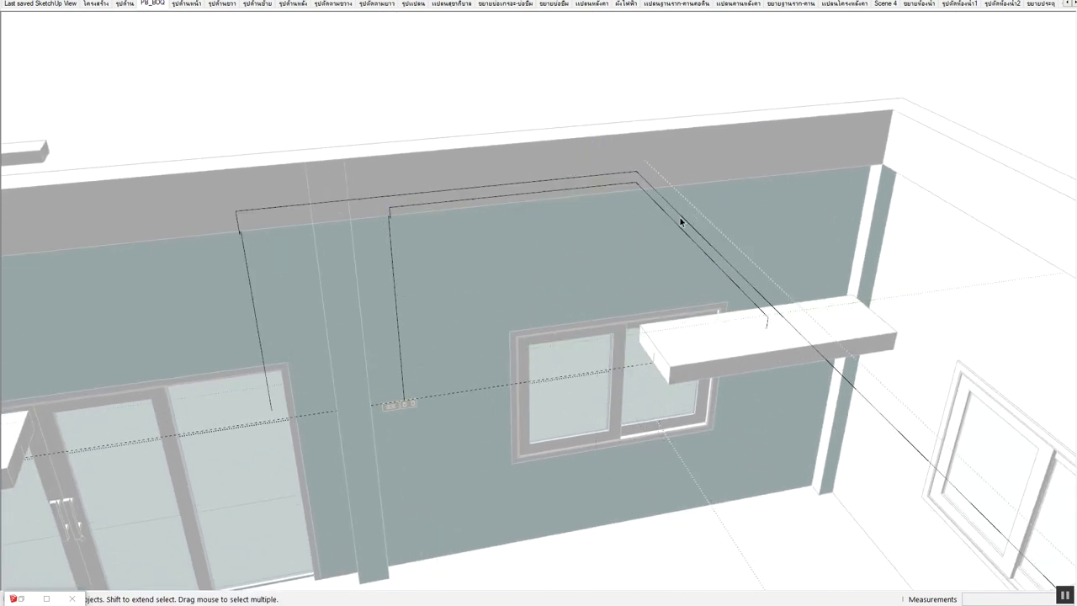
In the other wire group, move the left vertical drop over above the outlets
double_click(268, 207)
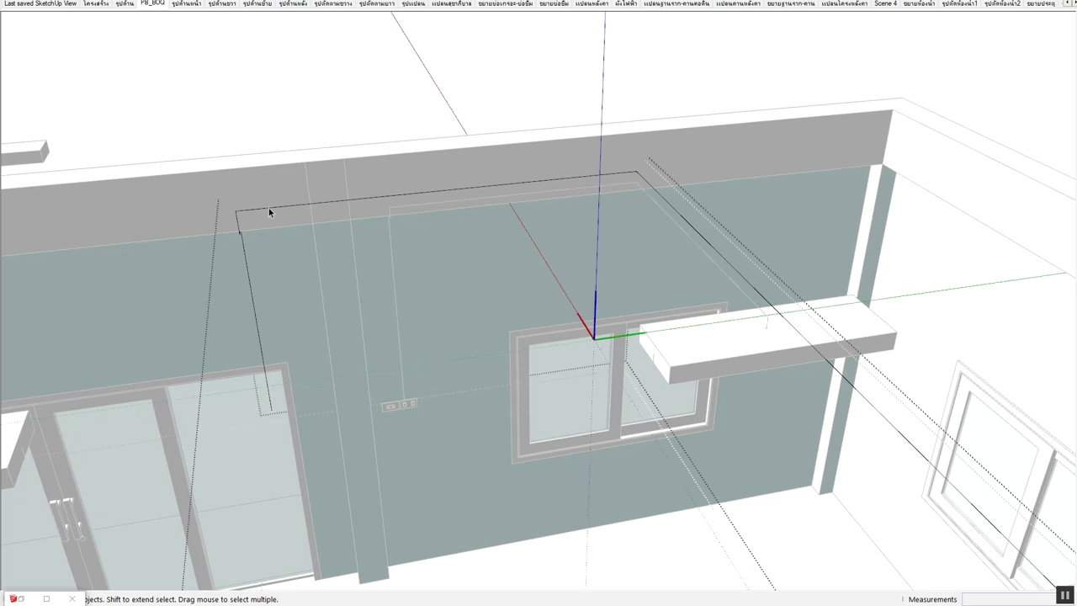
drag(198, 186, 349, 476)
scroll(231, 223, up, 2)
key(m)
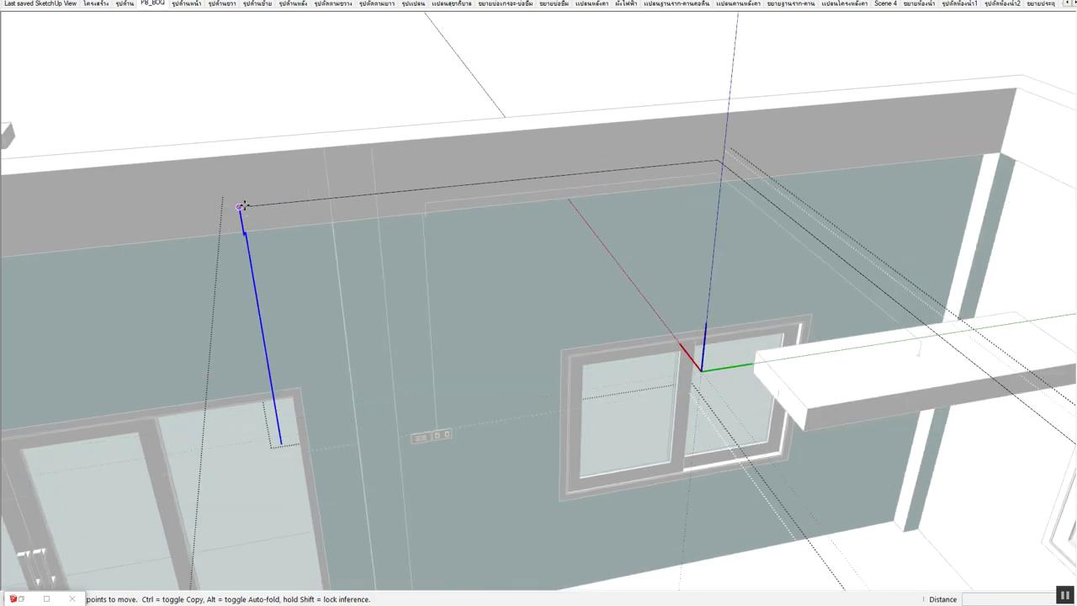
click(240, 206)
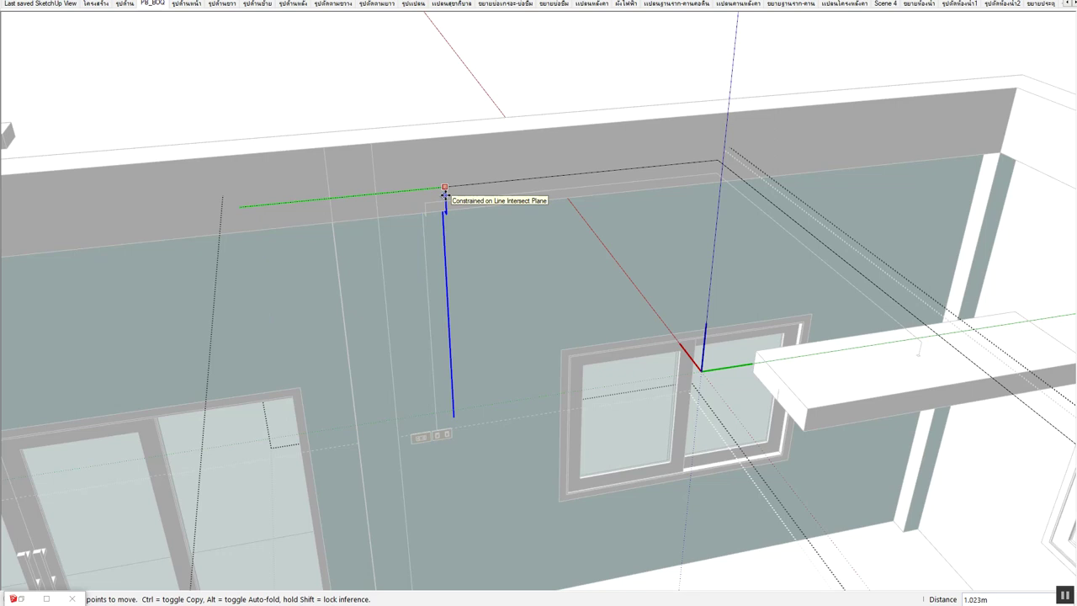
scroll(442, 429, up, 2)
scroll(450, 442, up, 1)
scroll(453, 441, up, 2)
scroll(454, 454, up, 1)
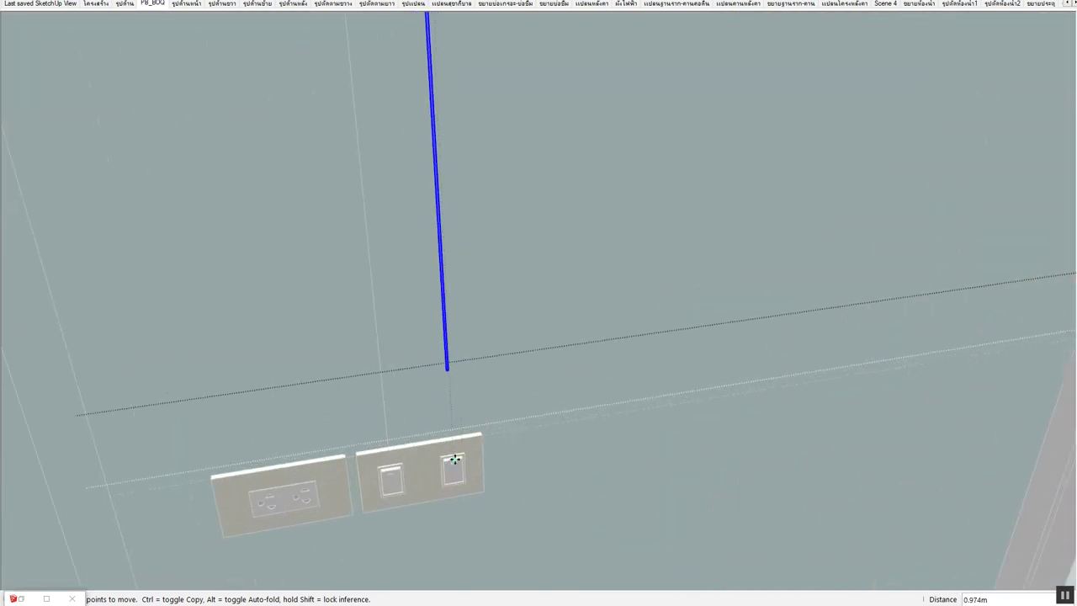
scroll(454, 459, down, 2)
click(452, 397)
key(space)
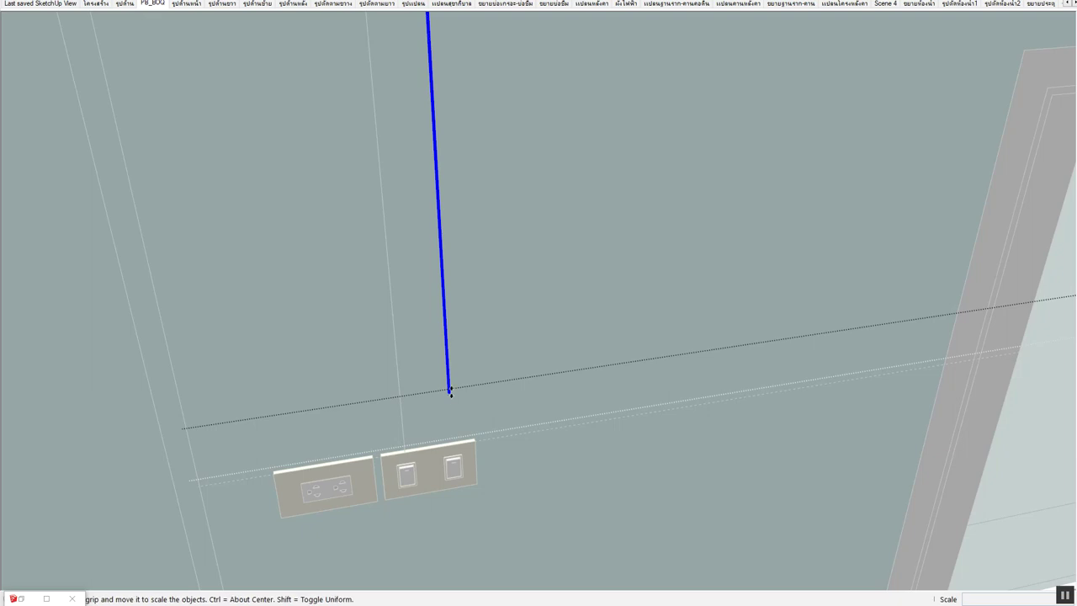
Stretch the vertical wire down onto the outlet plates
key(s)
click(448, 392)
click(467, 445)
key(space)
scroll(450, 436, down, 3)
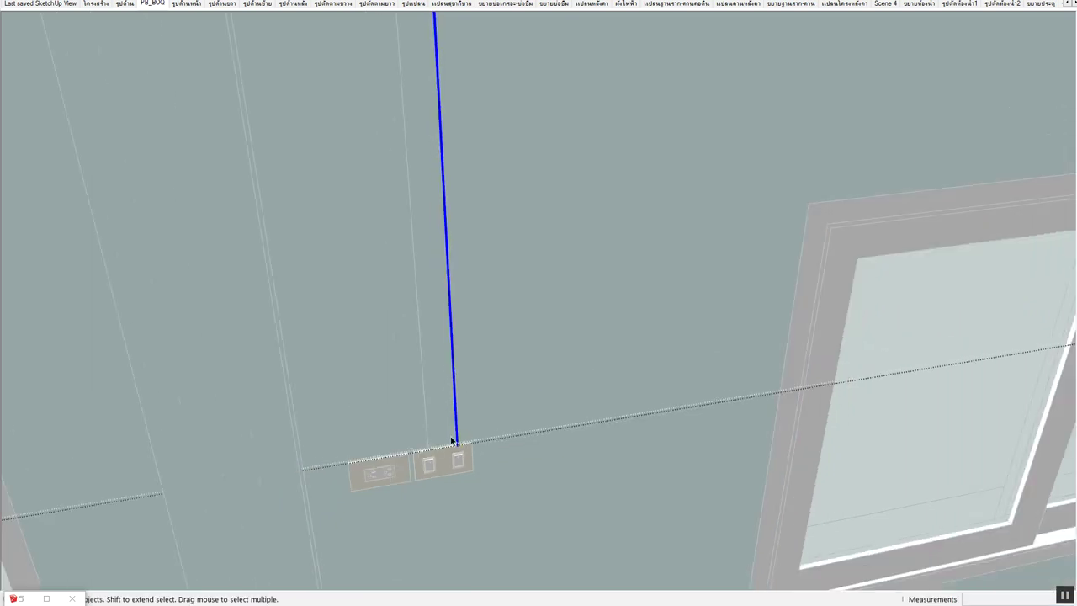
scroll(423, 365, down, 2)
mouse_move(423, 364)
middle_down()
mouse_move(379, 348)
mouse_move(350, 313)
middle_up()
scroll(350, 313, up, 3)
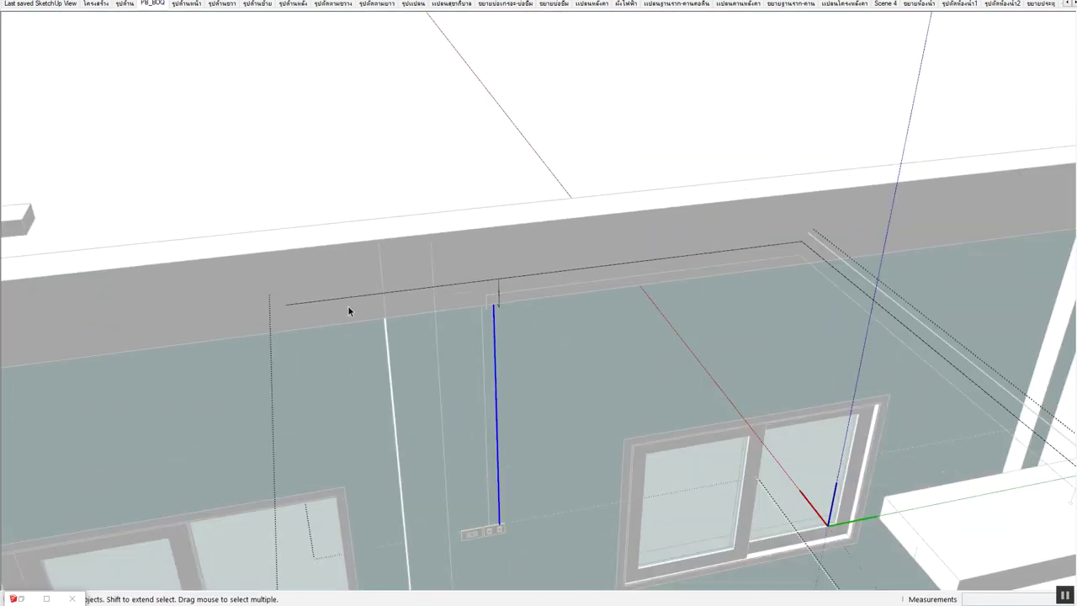
Select the long wall-top wire and the short corner stub for resizing
click(328, 300)
scroll(328, 299, up, 3)
key(s)
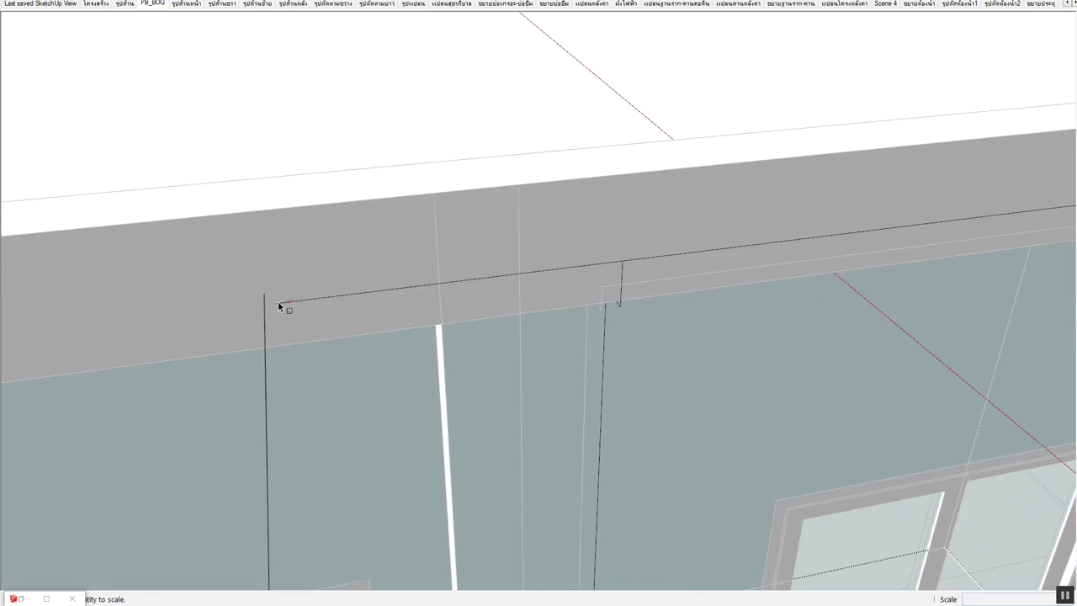
middle_drag(284, 309, 391, 314)
key(space)
click(319, 331)
key(s)
middle_drag(582, 263, 570, 202)
click(584, 298)
key(space)
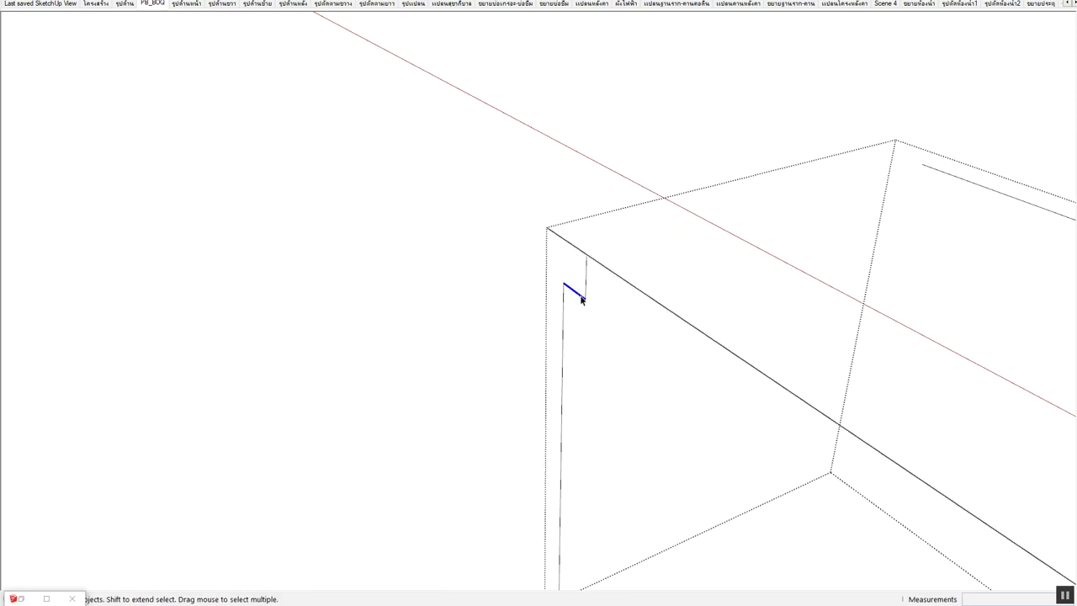
Copy the short stub to the wall-top corner
key(m)
click(563, 283)
key(ctrl)
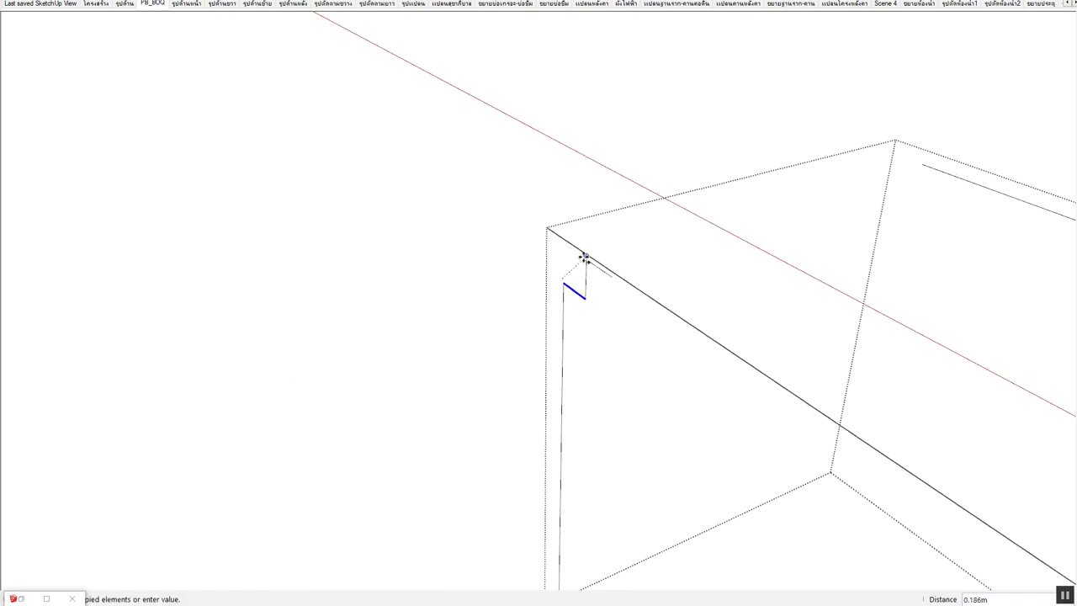
click(585, 255)
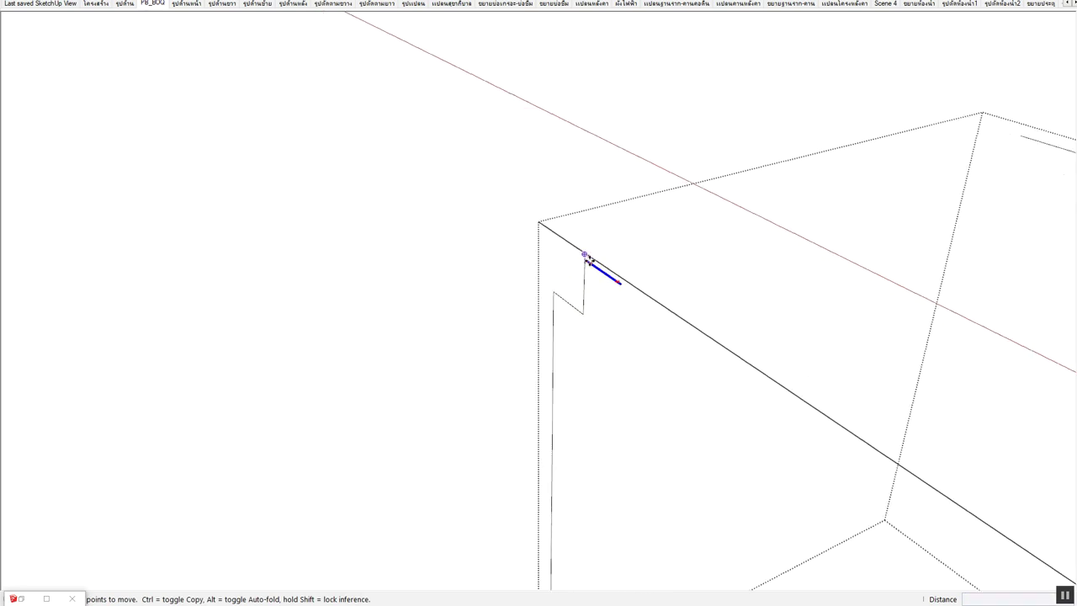
scroll(587, 256, up, 3)
scroll(586, 257, up, 2)
click(579, 247)
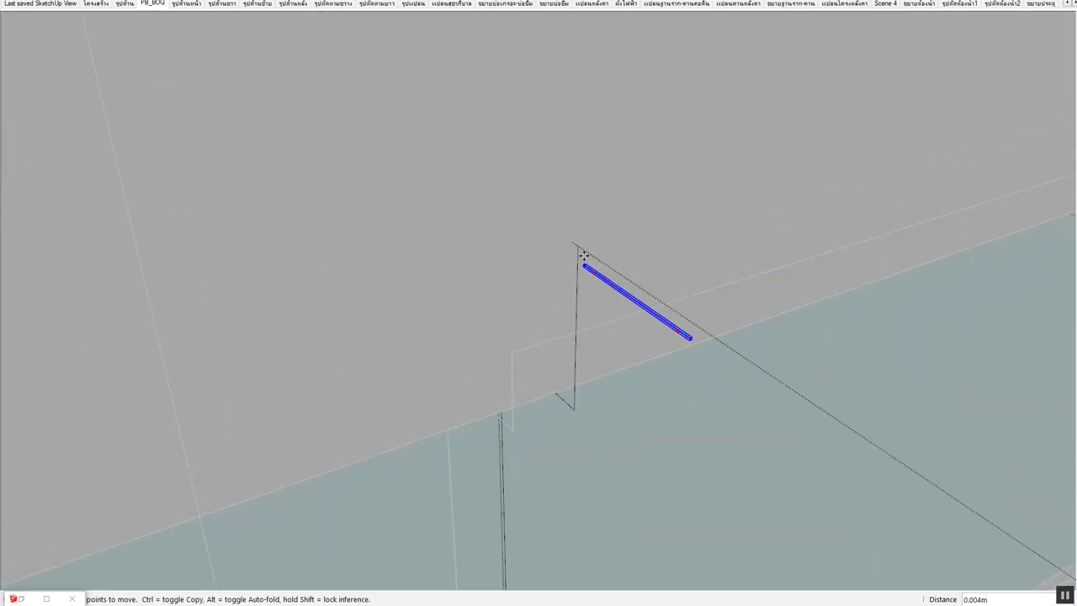
Turn the copied stub horizontal and stretch it about 12.14 along red across the wall top
key(q)
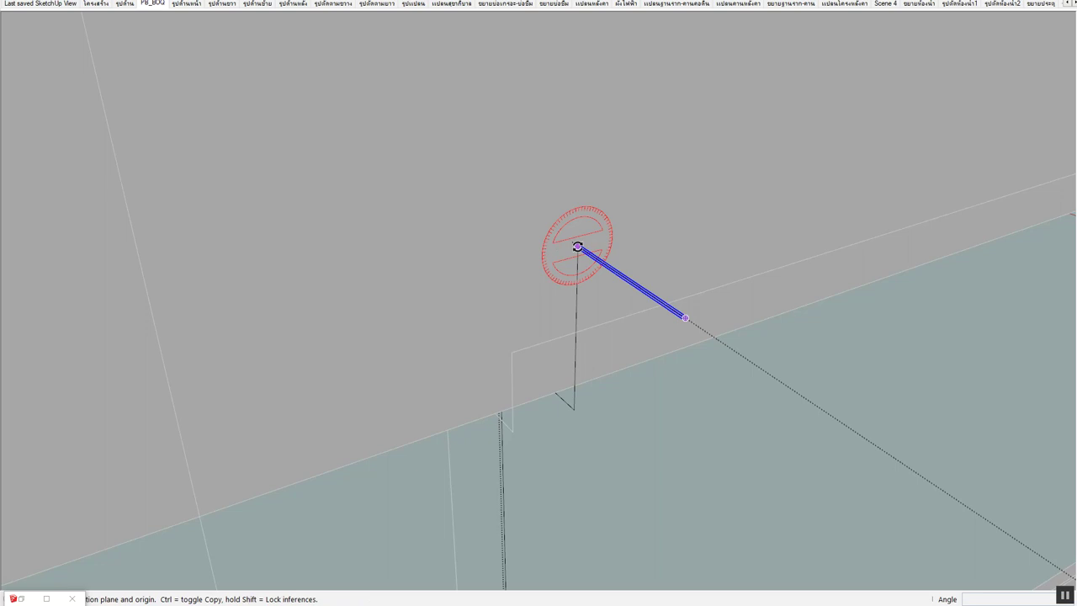
key(Up)
click(577, 247)
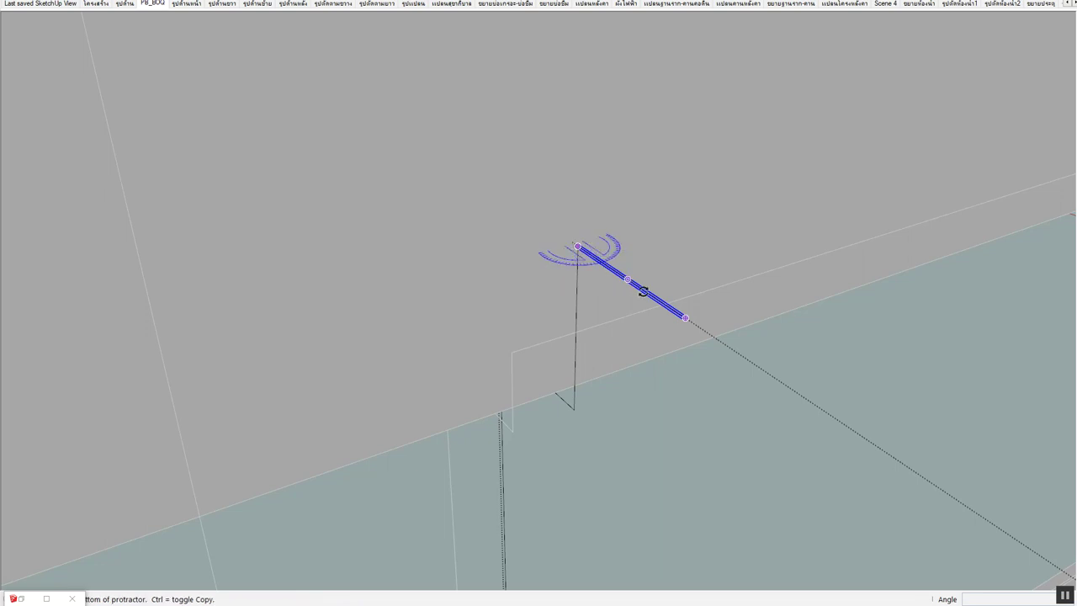
click(654, 297)
mouse_move(732, 257)
shift+middle_down()
mouse_move(137, 493)
mouse_move(793, 319)
shift+middle_up()
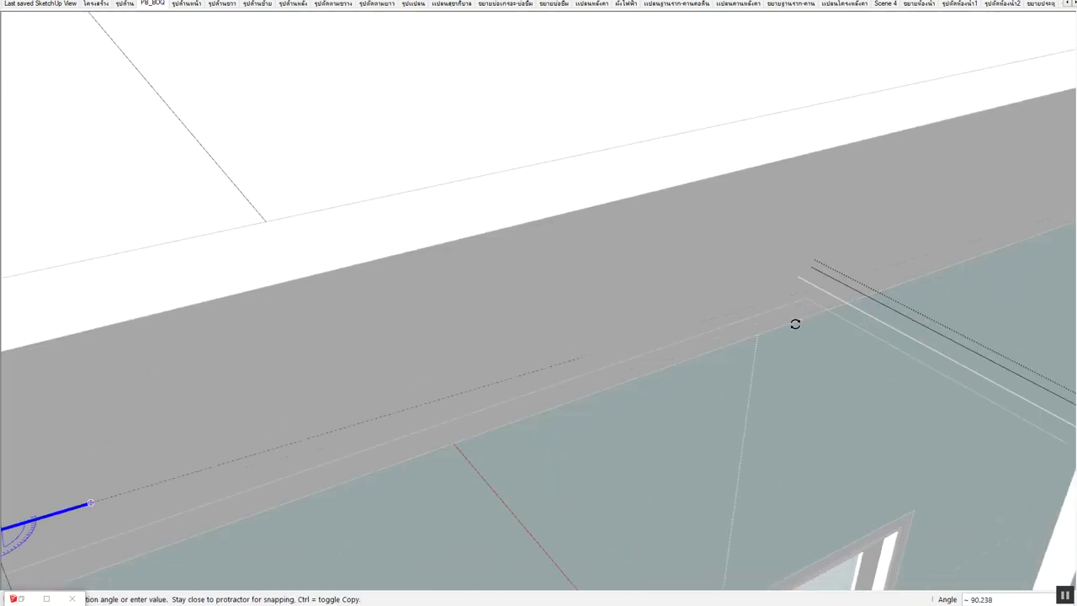
key(Escape)
key(s)
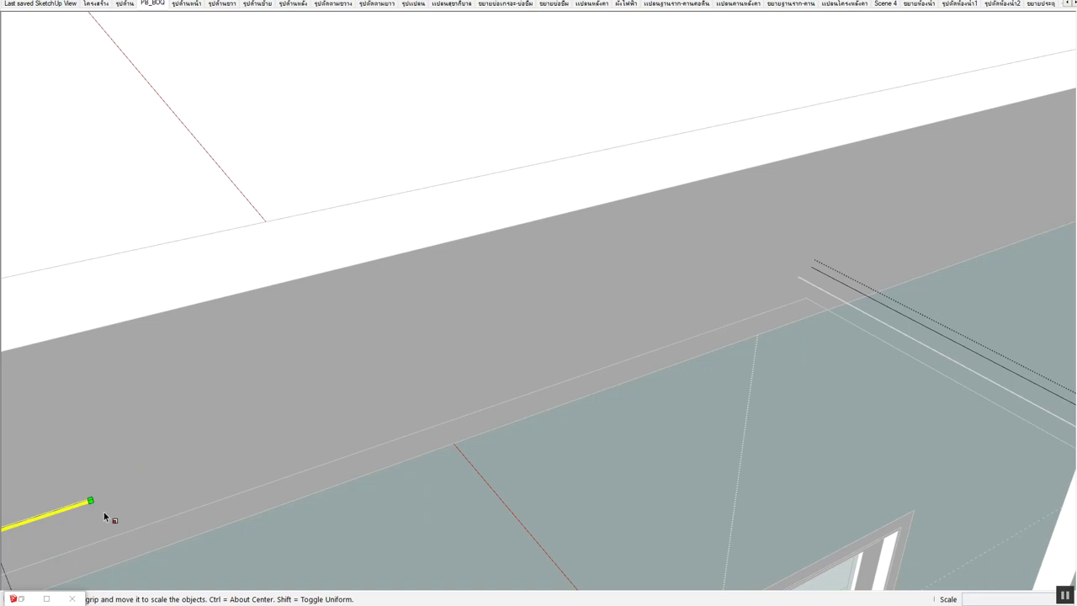
click(94, 500)
click(811, 266)
key(space)
scroll(404, 310, down, 2)
scroll(445, 257, down, 3)
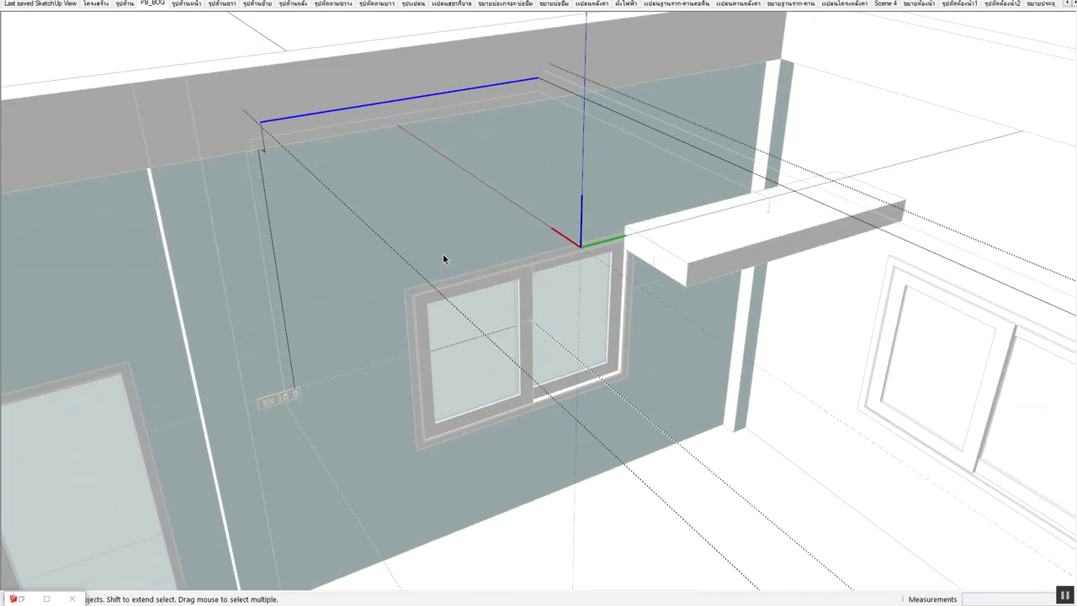
scroll(480, 260, down, 2)
middle_drag(480, 260, 432, 283)
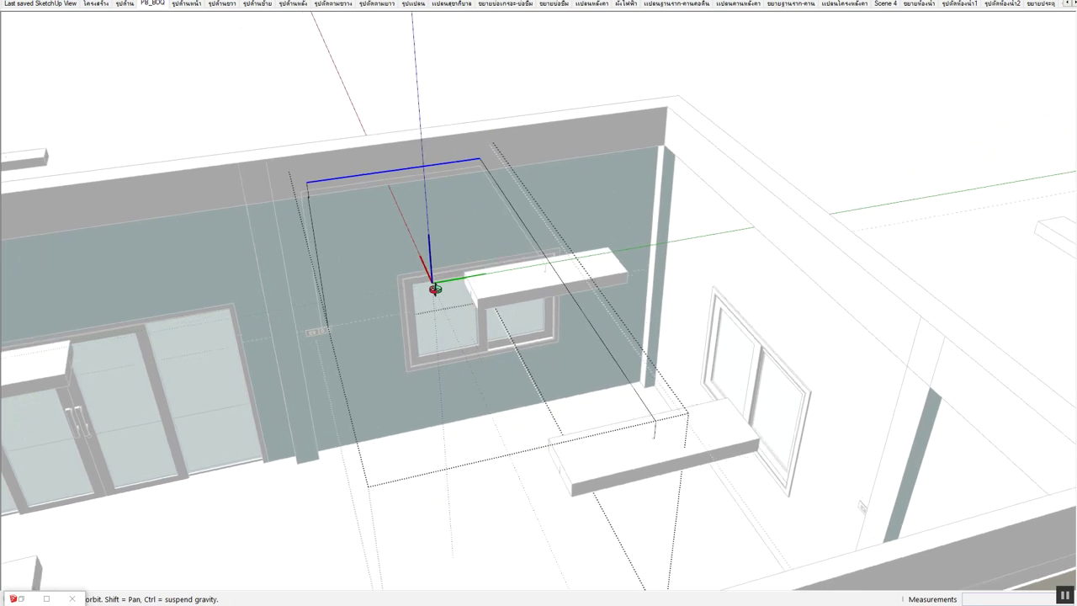
scroll(429, 332, down, 2)
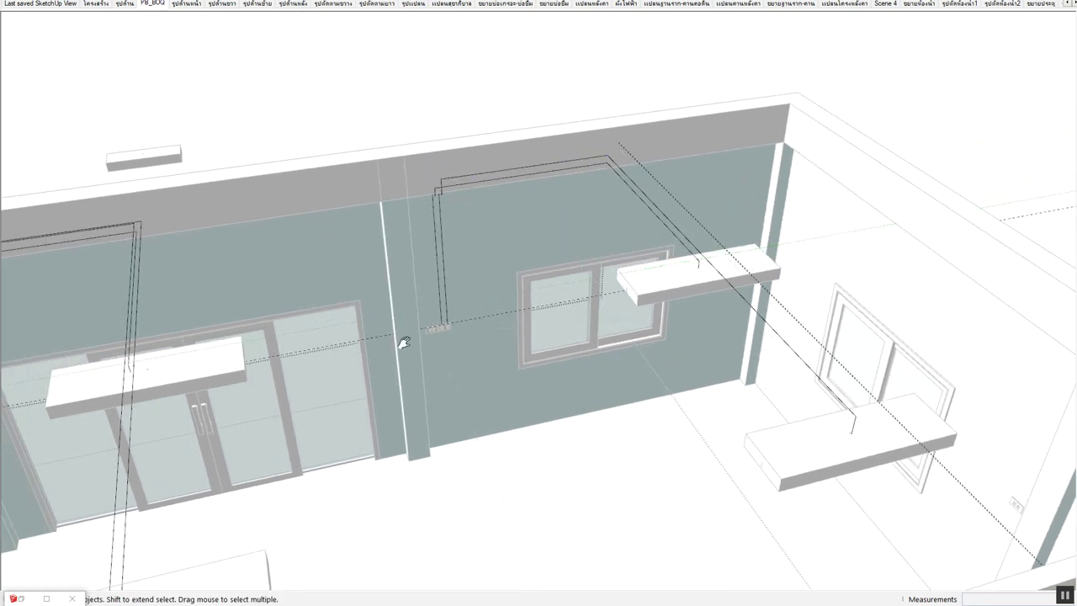
scroll(511, 367, up, 3)
scroll(510, 344, down, 2)
scroll(481, 403, up, 2)
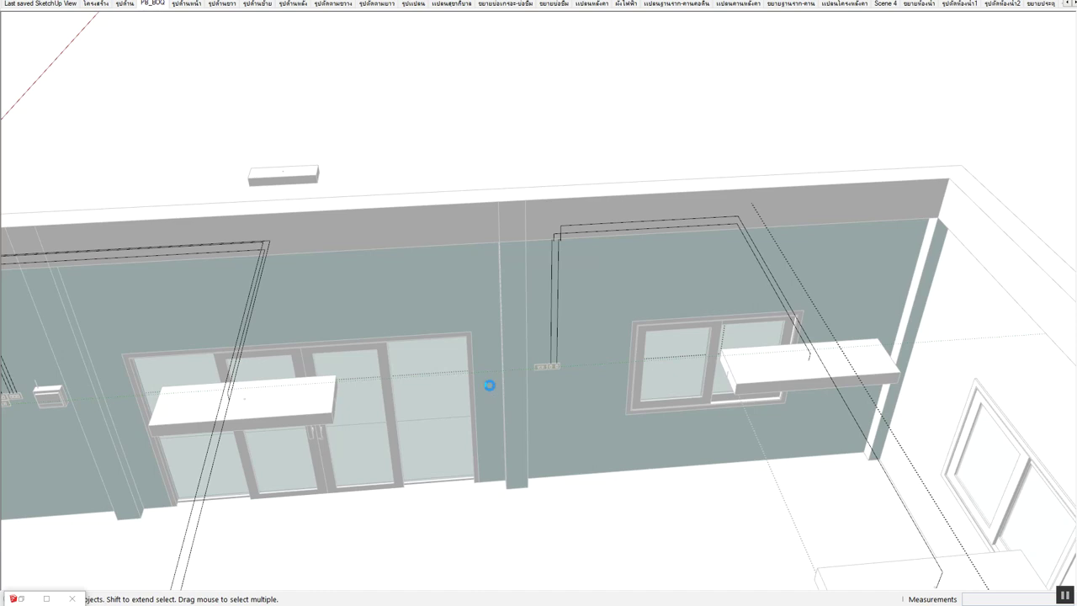
mouse_move(212, 441)
middle_down()
mouse_move(378, 428)
mouse_move(707, 343)
middle_up()
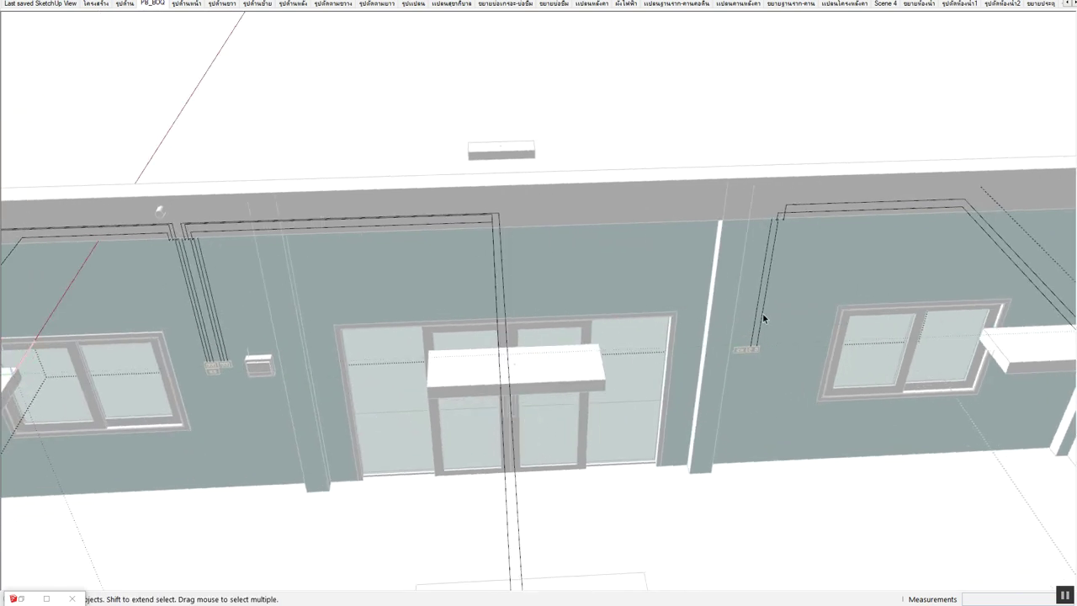
scroll(721, 344, up, 2)
scroll(735, 361, up, 3)
scroll(736, 362, up, 2)
click(747, 366)
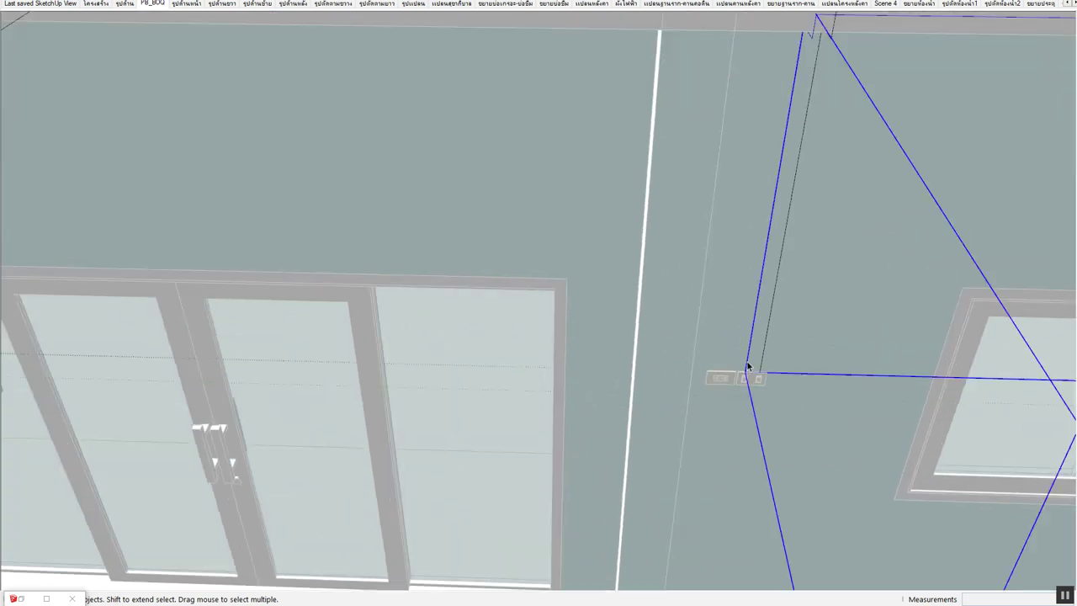
scroll(747, 366, down, 3)
scroll(740, 367, down, 2)
scroll(619, 359, down, 2)
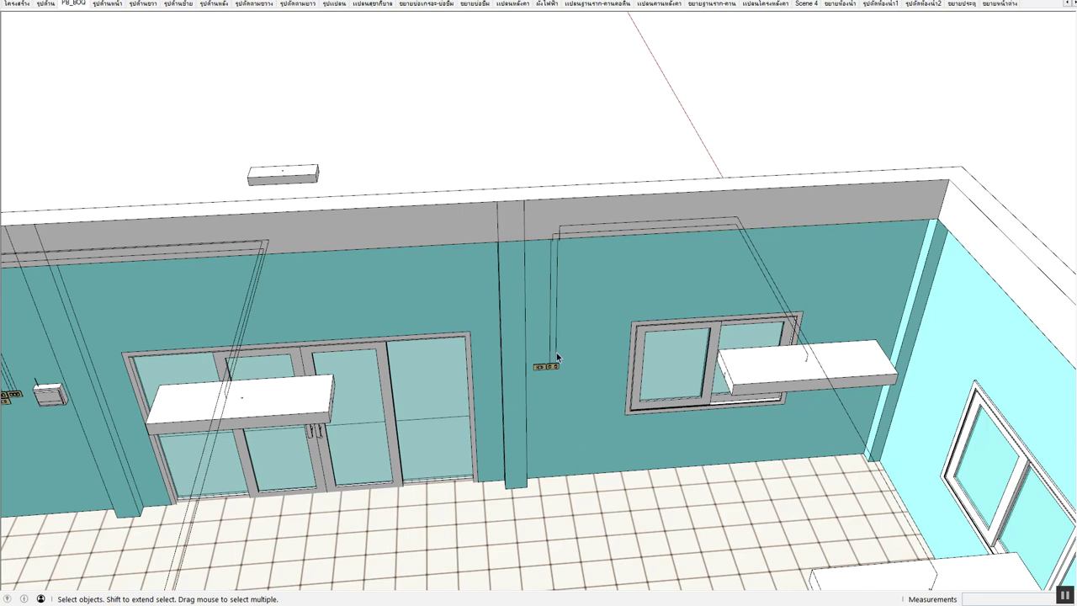
scroll(561, 350, down, 2)
scroll(522, 337, down, 2)
scroll(504, 332, down, 2)
middle_drag(488, 362, 484, 321)
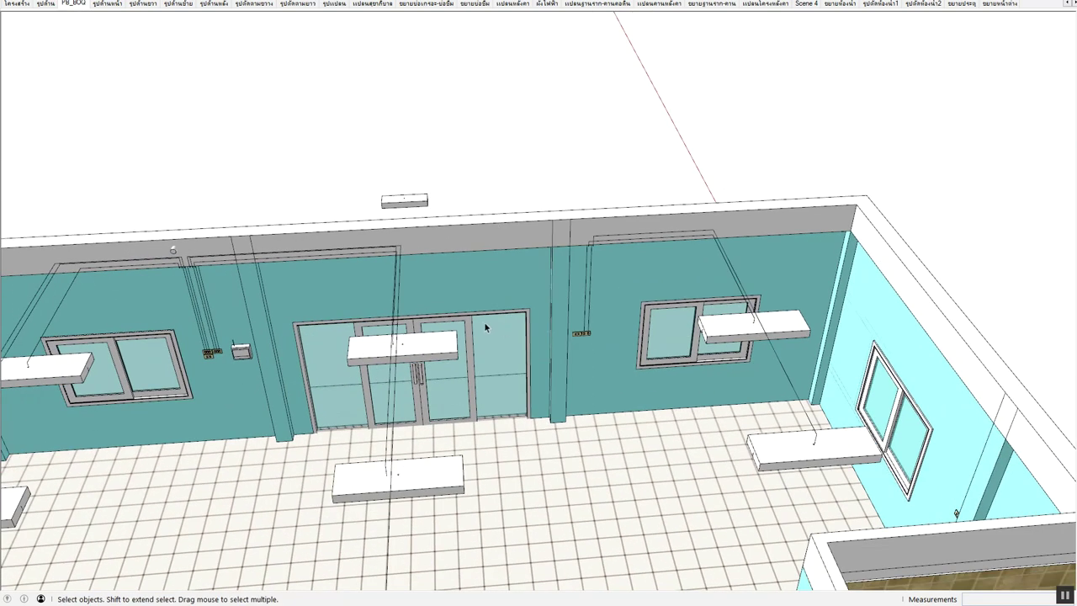
scroll(539, 301, up, 2)
scroll(619, 312, up, 2)
scroll(604, 318, up, 2)
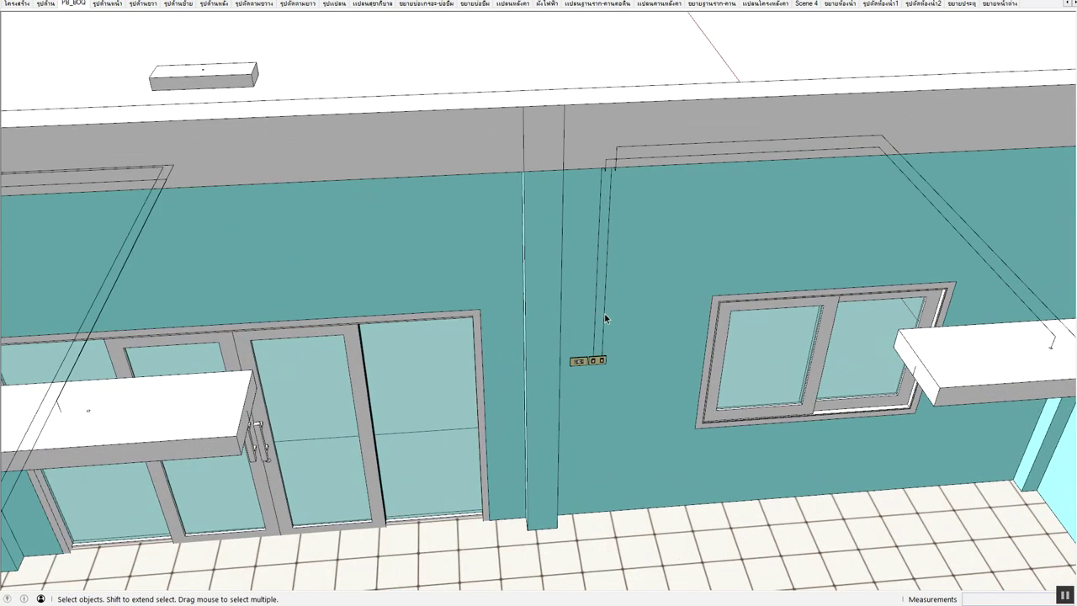
scroll(603, 318, down, 2)
scroll(593, 323, down, 2)
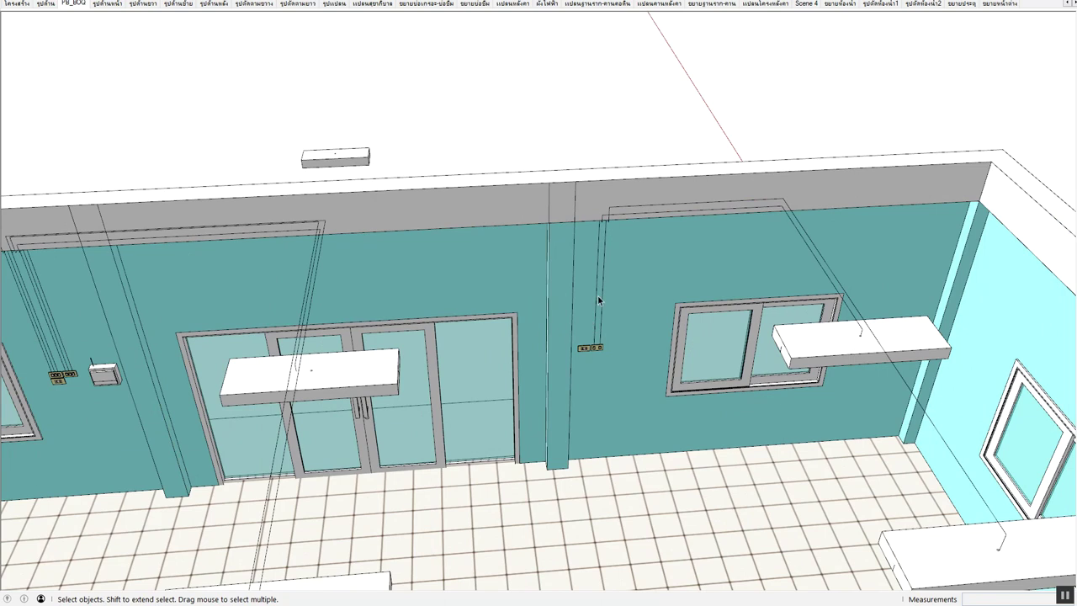
scroll(600, 311, down, 2)
scroll(598, 328, up, 3)
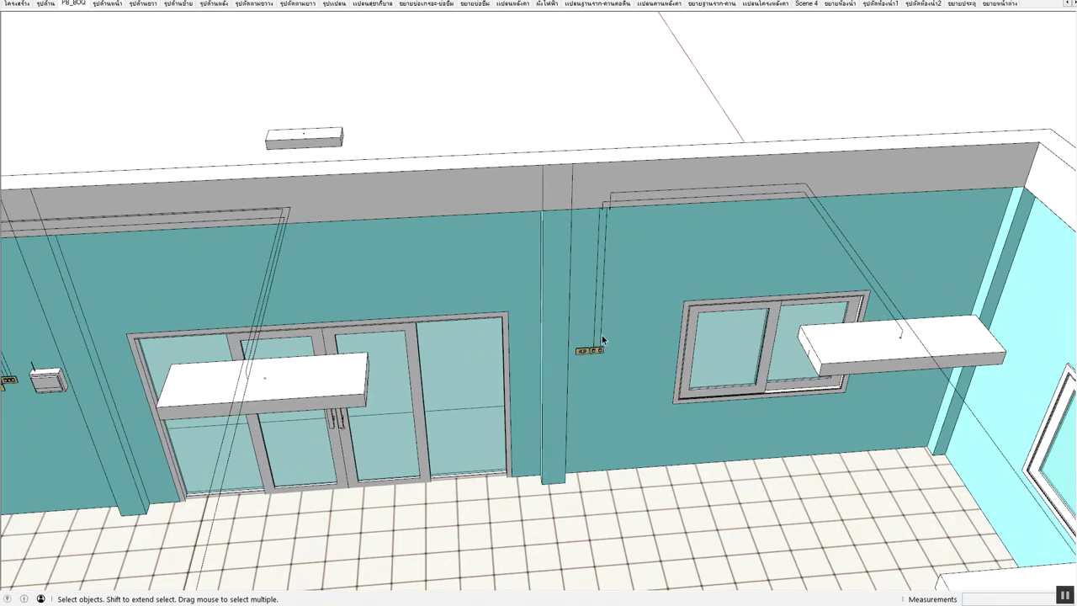
double_click(601, 338)
scroll(602, 338, down, 2)
click(599, 340)
scroll(597, 340, down, 2)
Show Component Options with cable type 6. VAF at 1.5 mm², then start a Move-copy of the wiring
middle_drag(594, 340, 578, 370)
key(o)
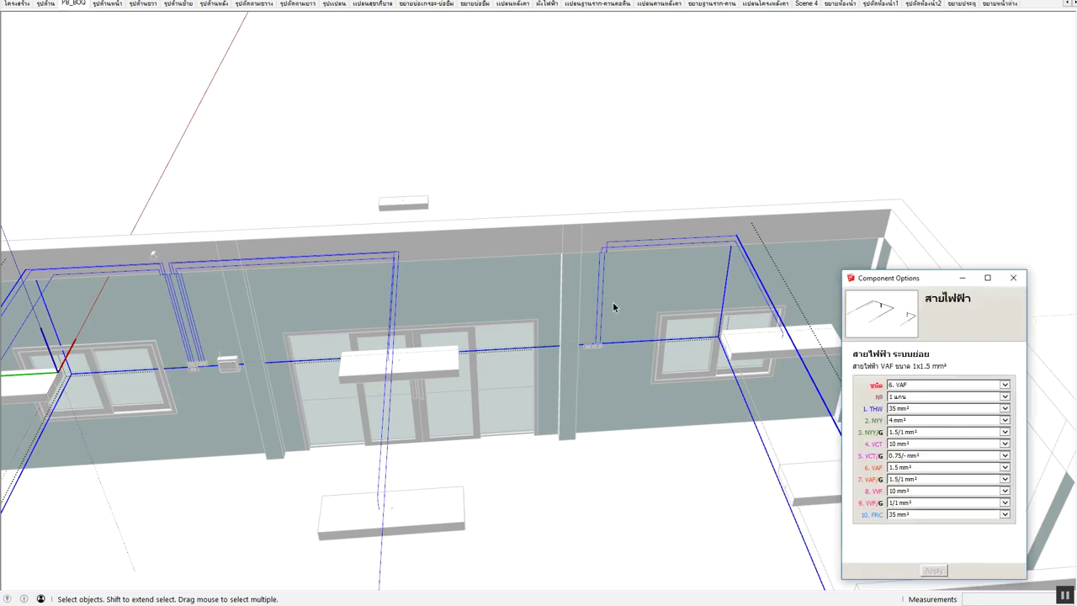
scroll(608, 334, up, 2)
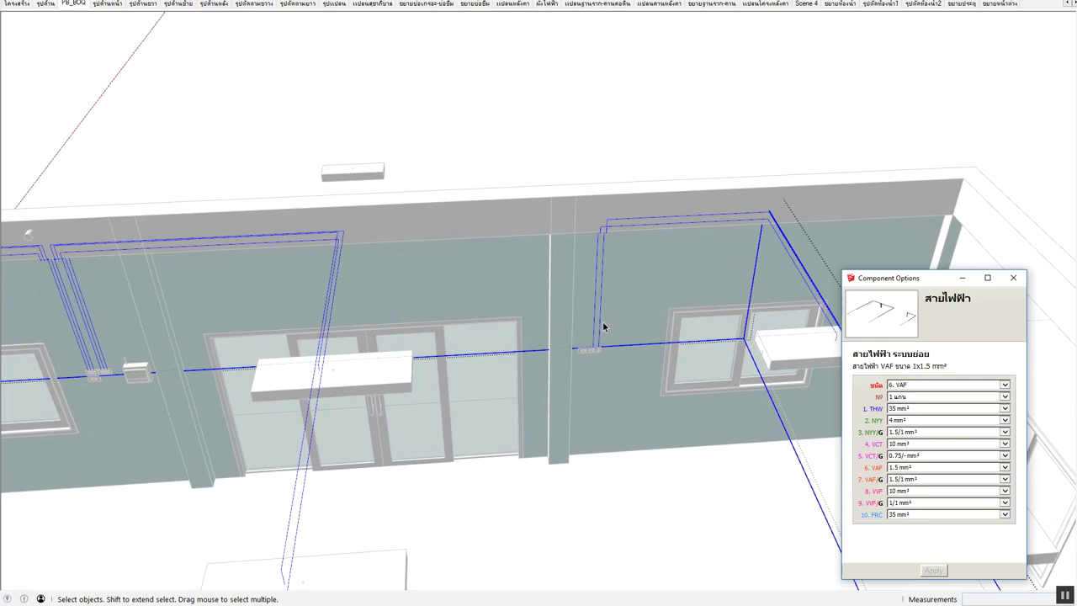
scroll(599, 329, down, 3)
scroll(599, 329, down, 3)
middle_drag(598, 329, 596, 323)
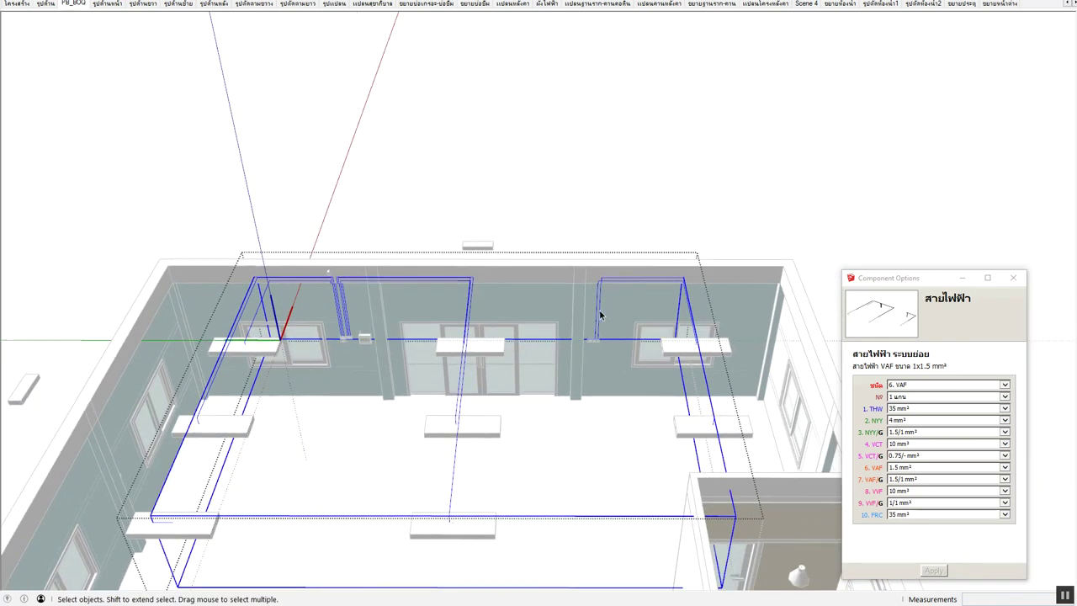
scroll(599, 314, down, 3)
middle_drag(598, 312, 601, 323)
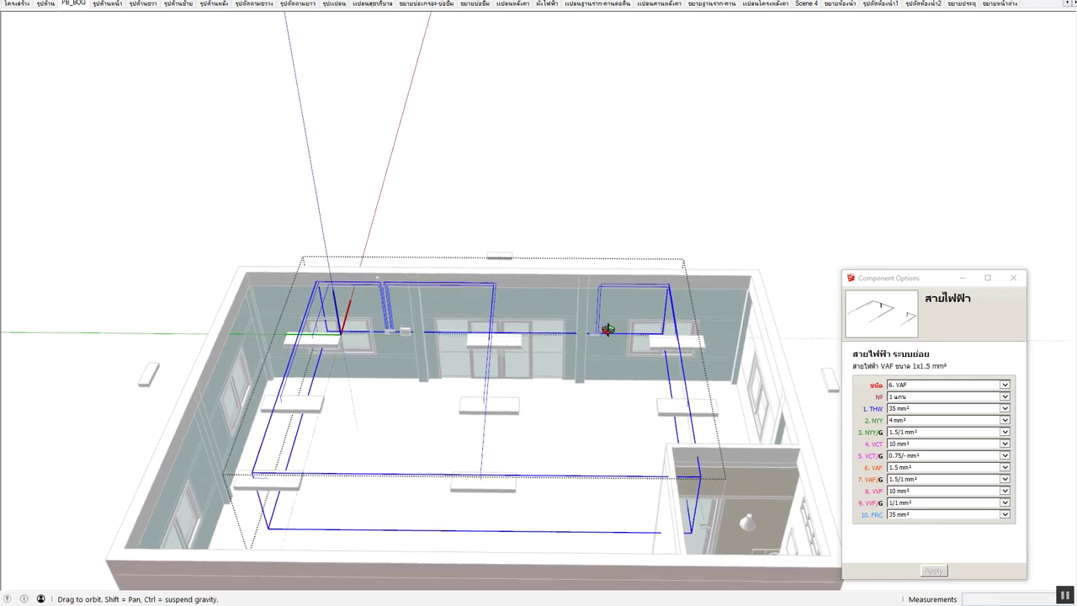
key(m)
click(598, 309)
key(ctrl)
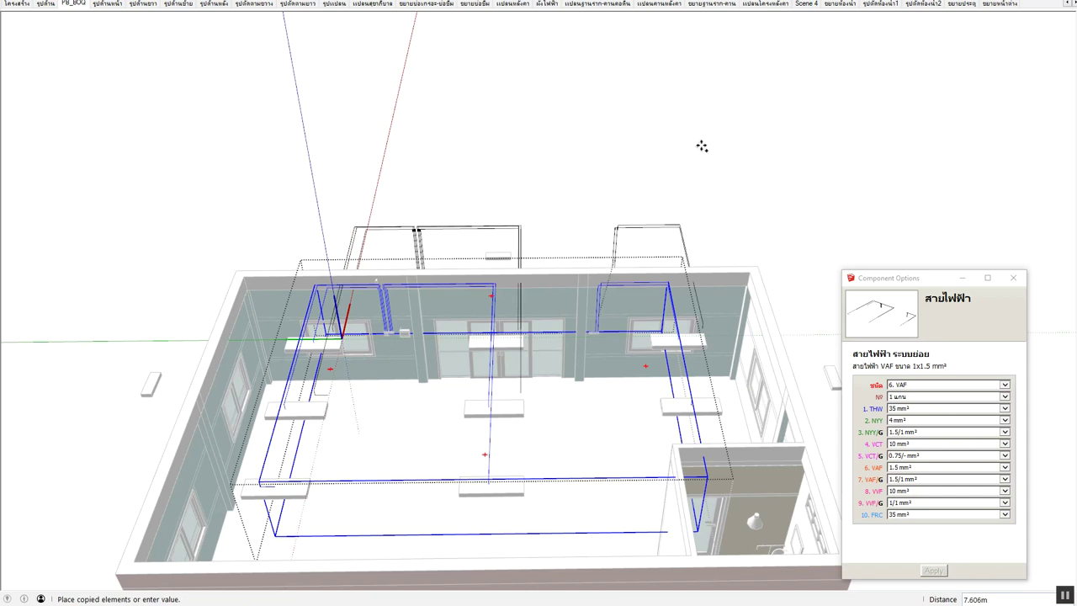
Place the wiring copy above the house
click(711, 160)
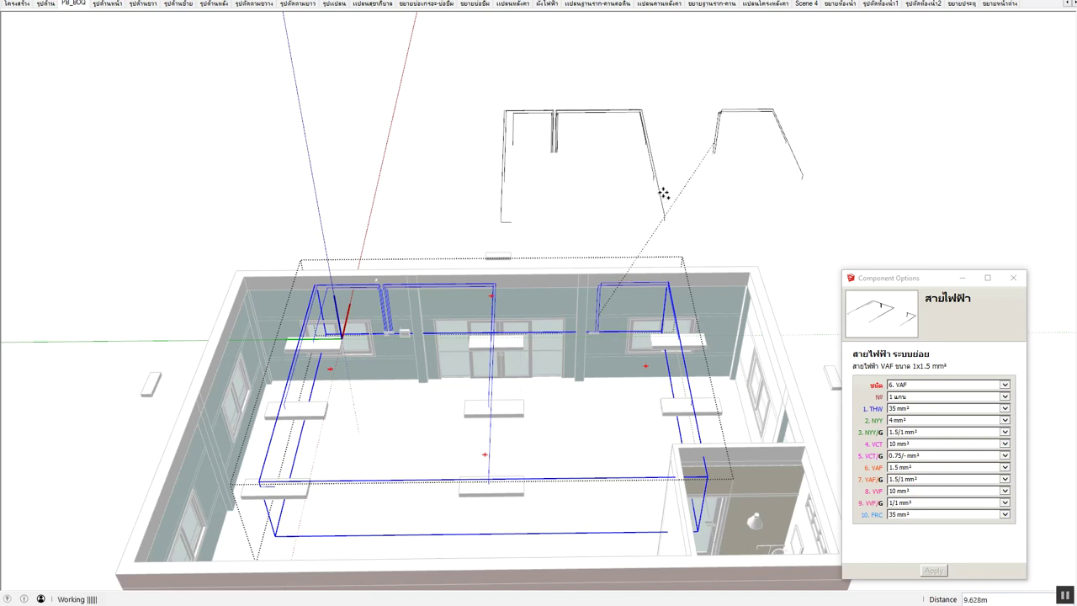
middle_drag(671, 195, 722, 242)
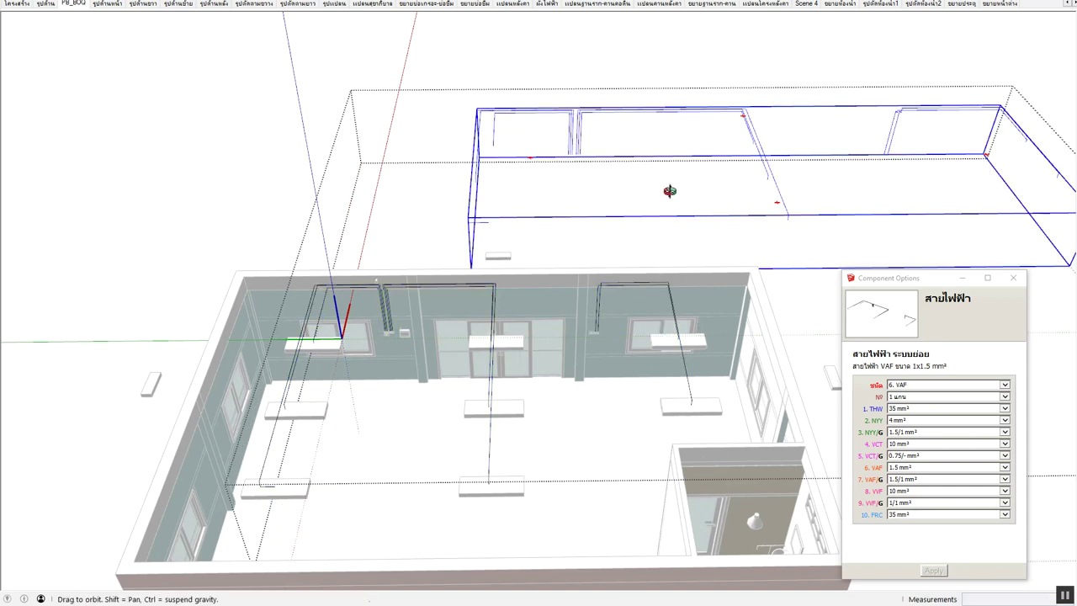
key(space)
Erase the Circuit box and extra wire pieces from the copy, leaving a short corner section
double_click(745, 235)
click(745, 236)
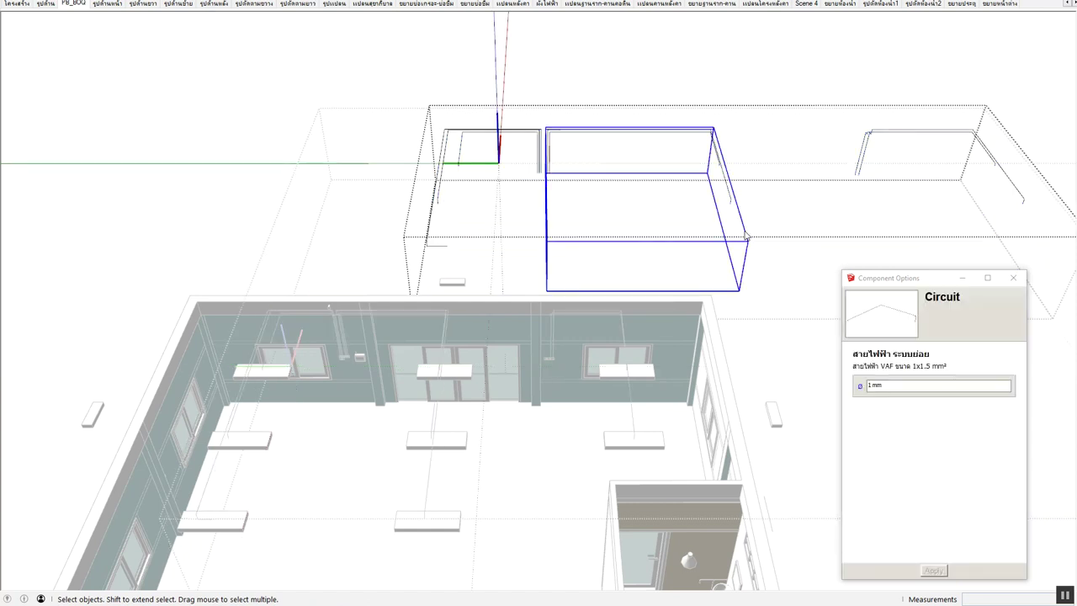
key(e)
click(641, 129)
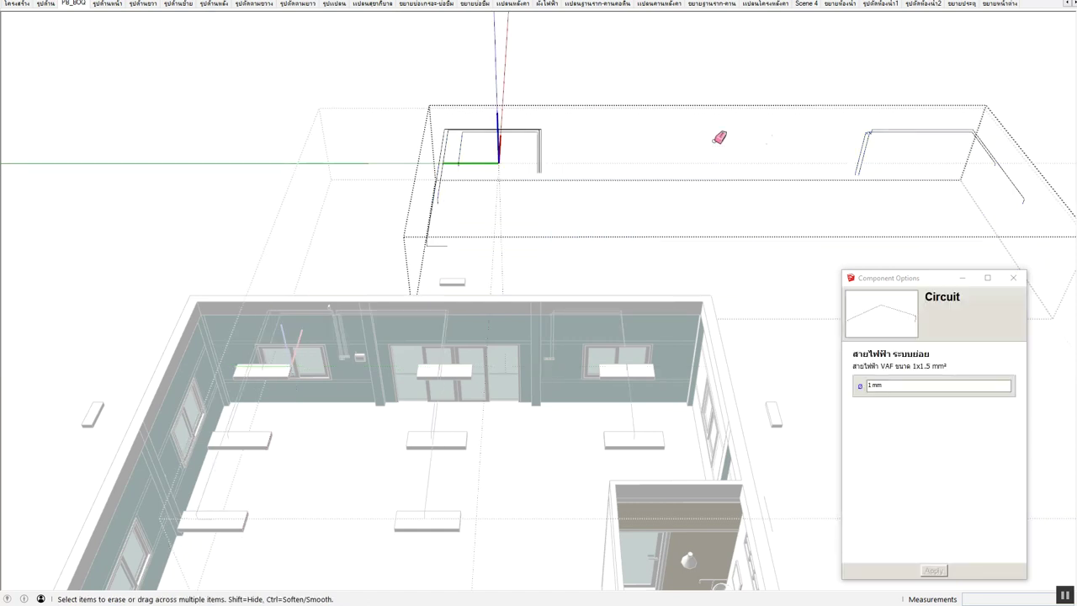
middle_drag(620, 243, 644, 240)
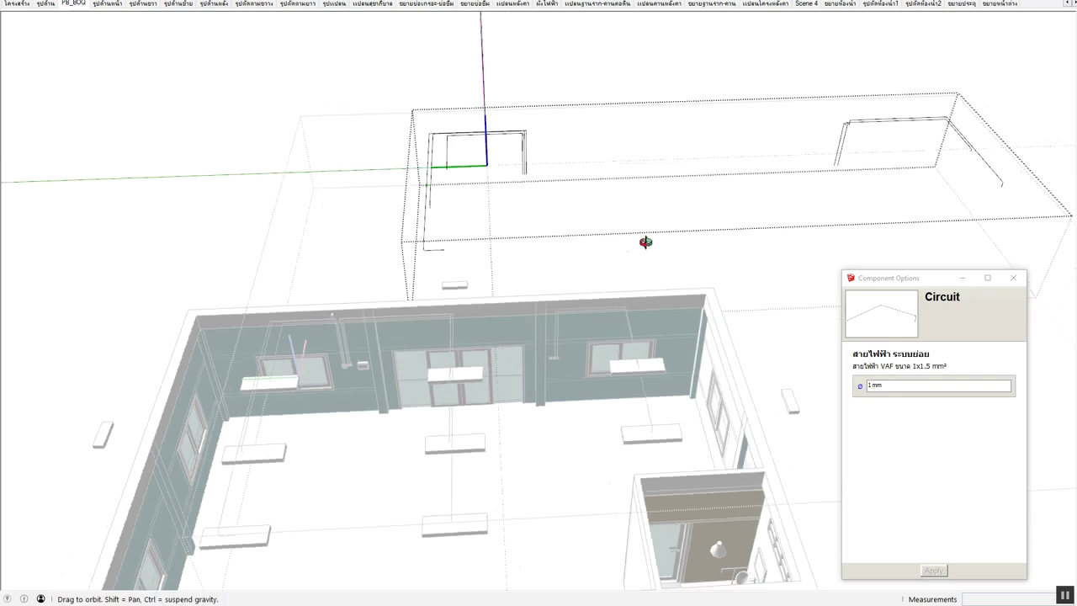
click(868, 127)
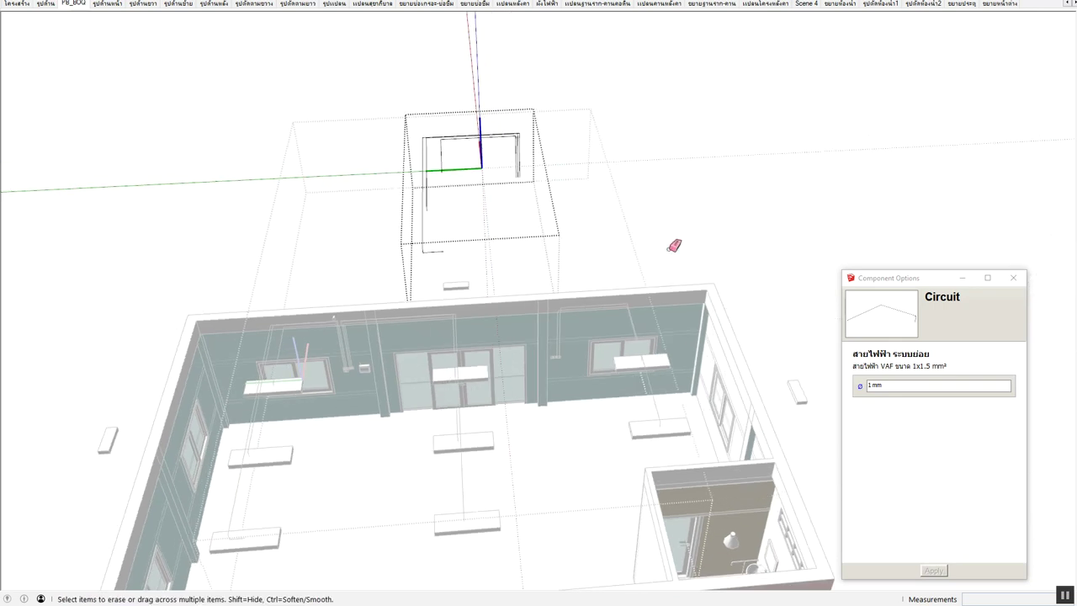
middle_drag(675, 246, 594, 224)
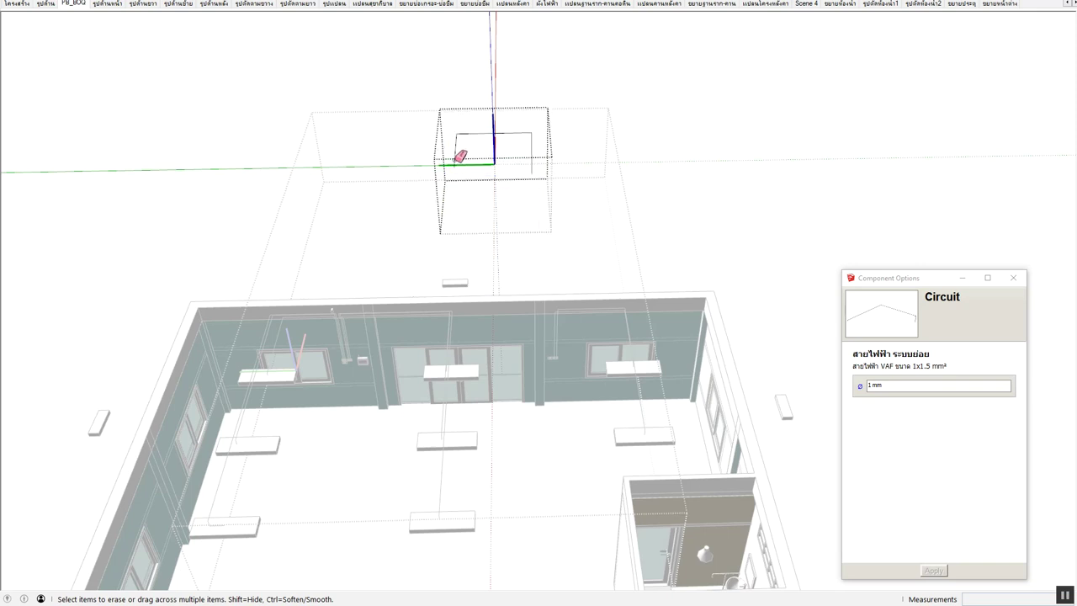
key(space)
key(Escape)
Set the copied wire's 6. VAF cable size to 2.5 mm² in Component Options
right_click(455, 157)
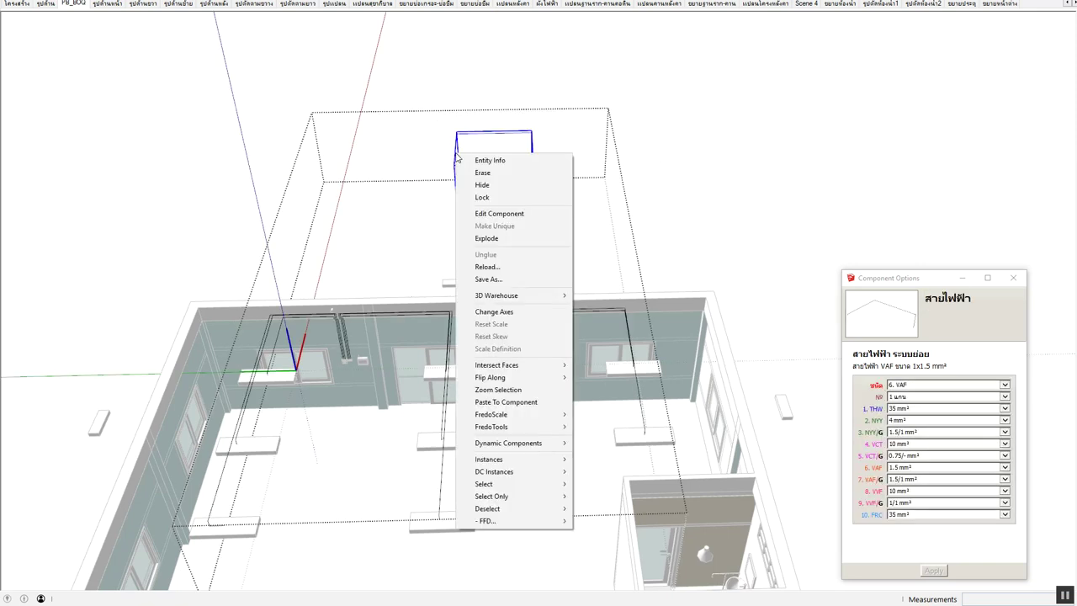
key(Escape)
scroll(469, 139, up, 3)
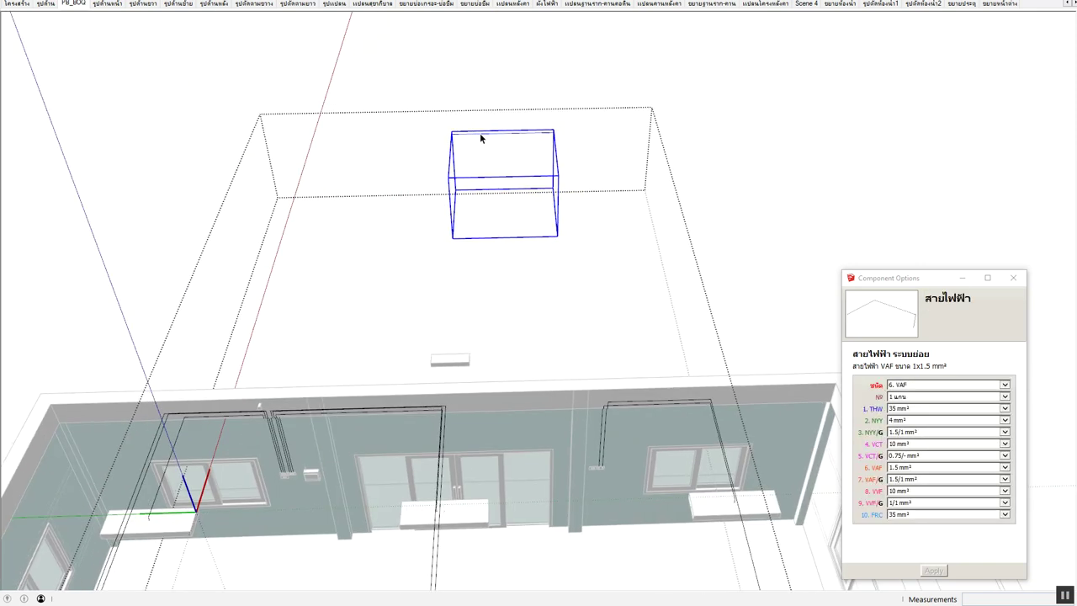
key(m)
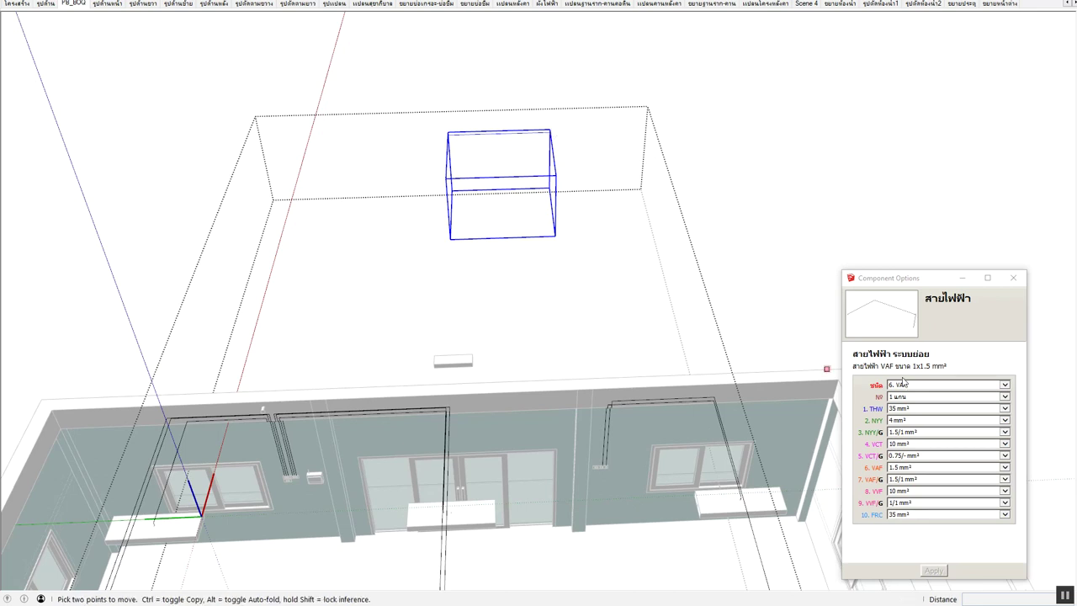
click(905, 470)
click(910, 478)
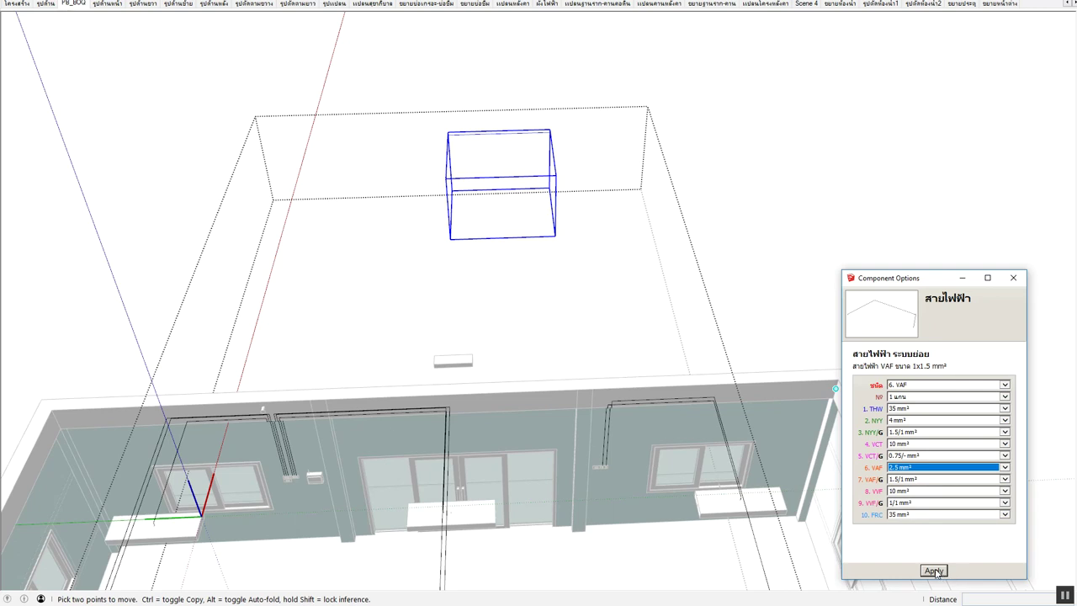
click(935, 571)
Try core counts of 1, 3, 2 and 1 on the VAF wire, applying each
click(906, 397)
click(859, 400)
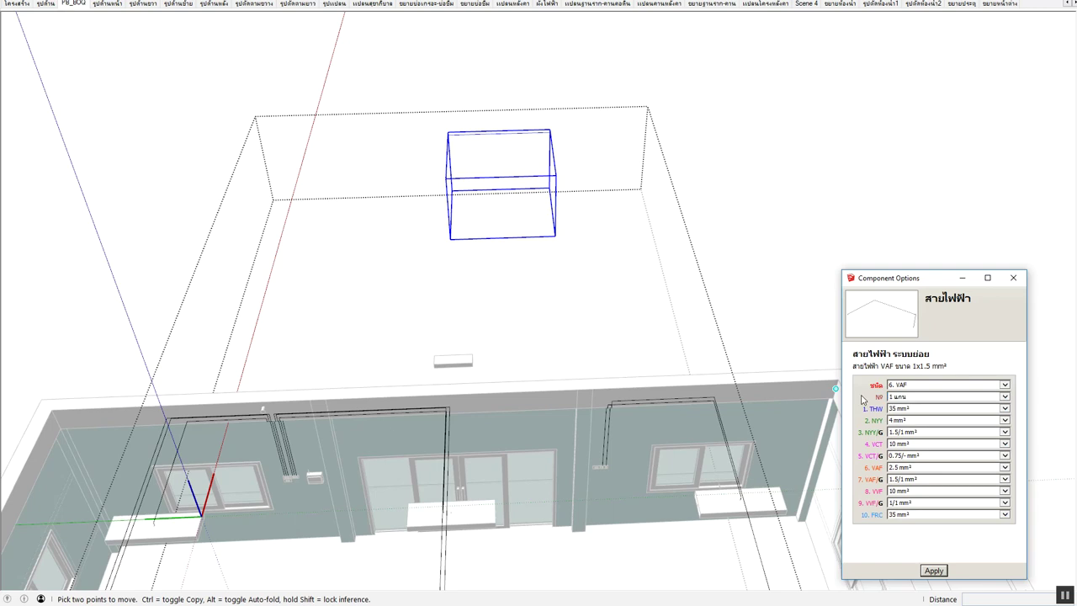
click(904, 396)
click(908, 412)
click(932, 571)
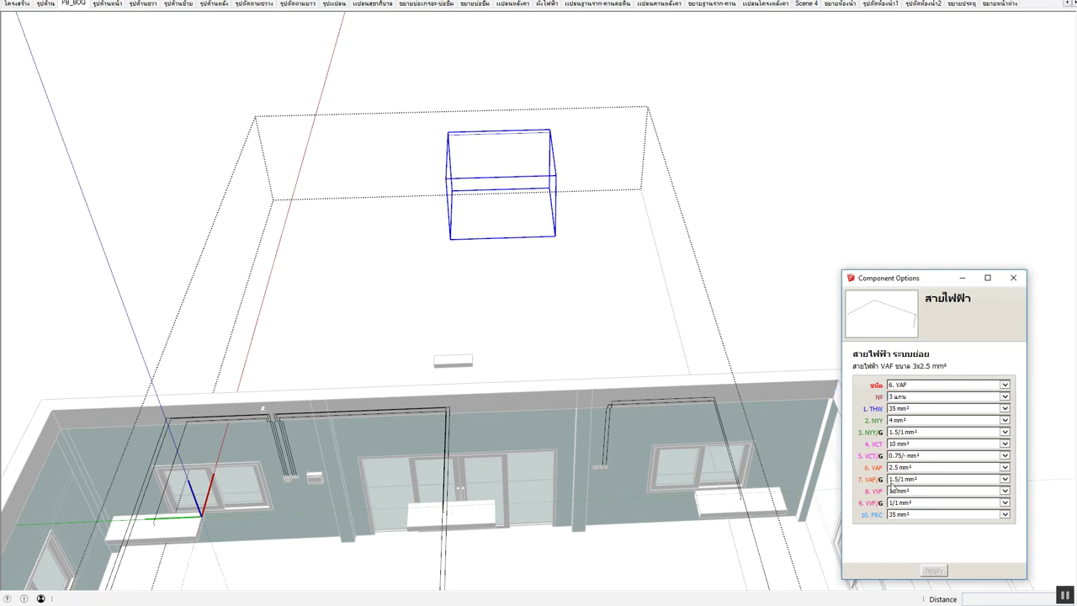
click(906, 398)
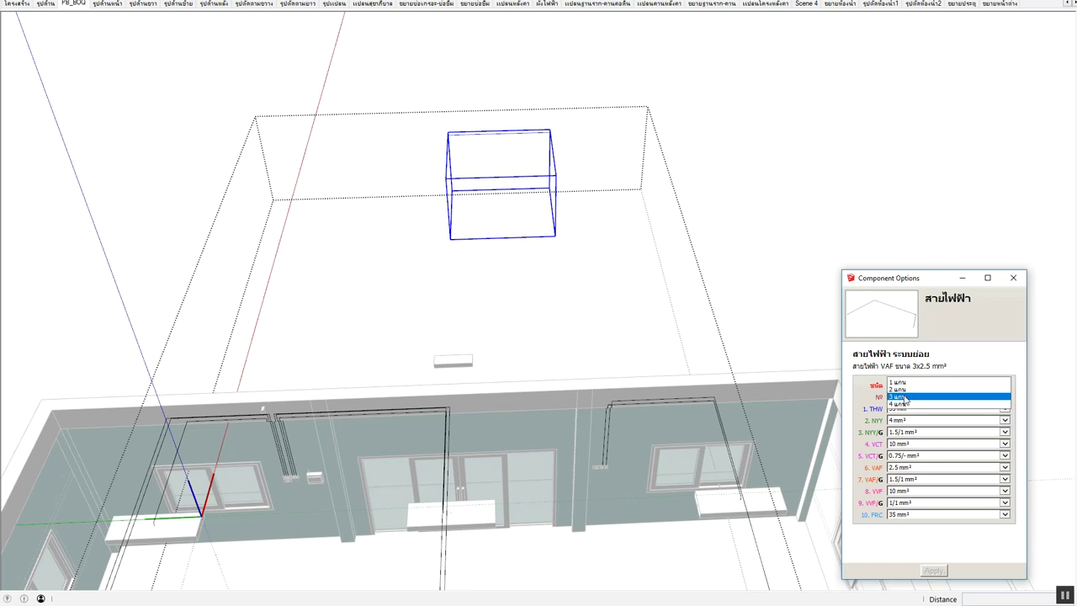
click(900, 390)
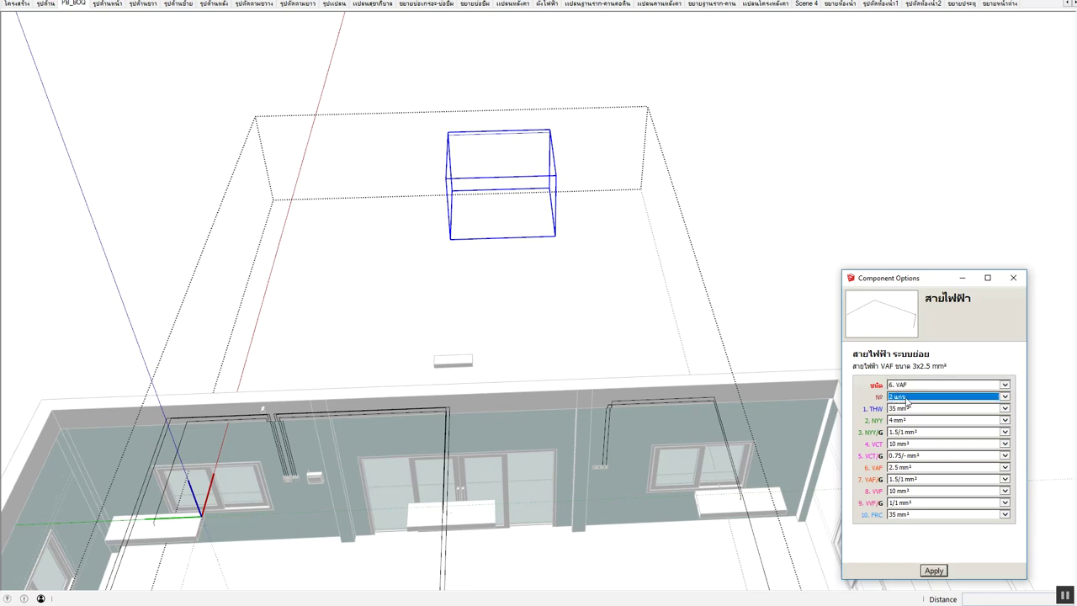
click(934, 570)
click(908, 398)
click(929, 388)
click(934, 570)
Try 4 cores, then settle on 2 cores for a VAF 2x2.5 mm² wire
click(942, 397)
click(909, 422)
click(932, 574)
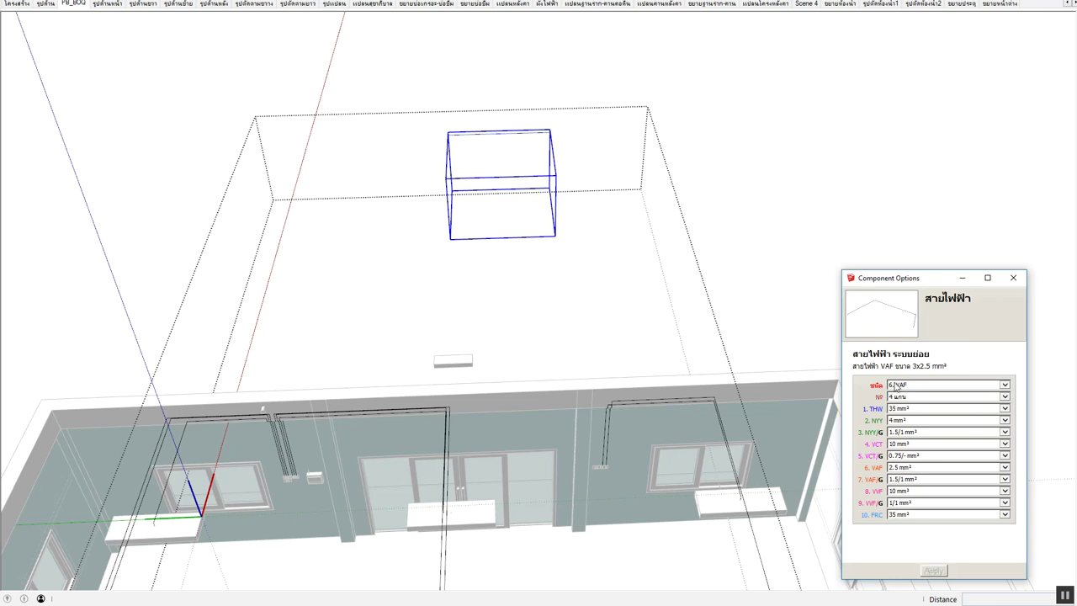
click(897, 396)
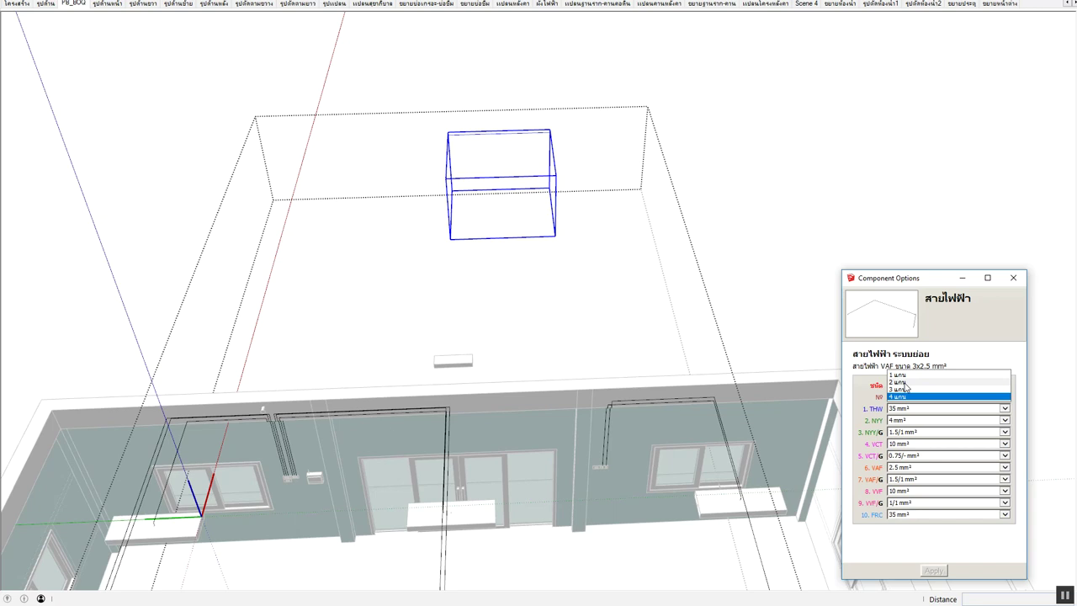
click(899, 382)
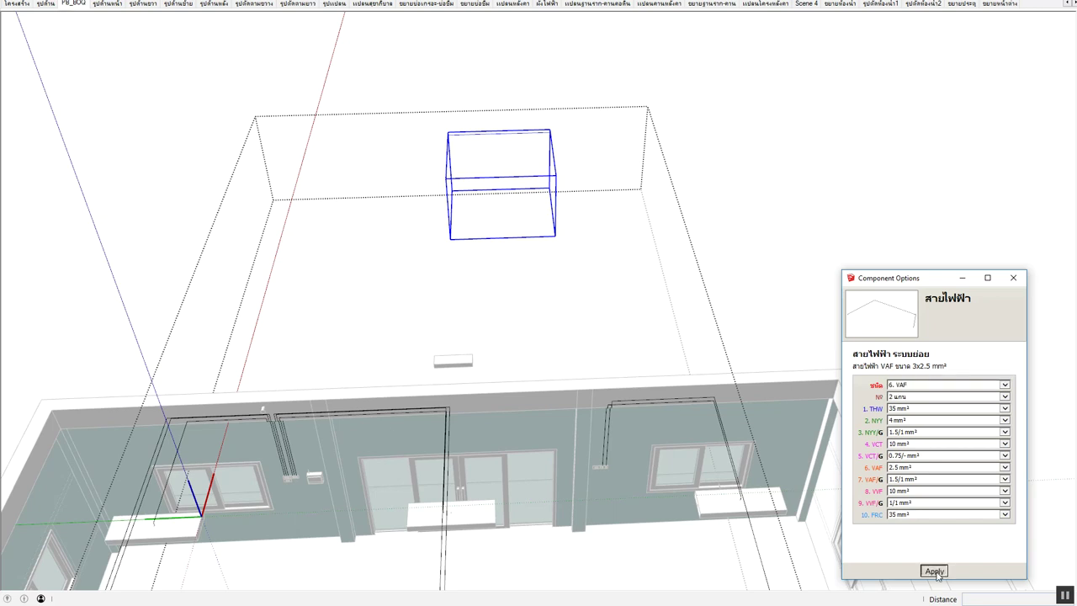
click(933, 571)
scroll(450, 444, up, 1)
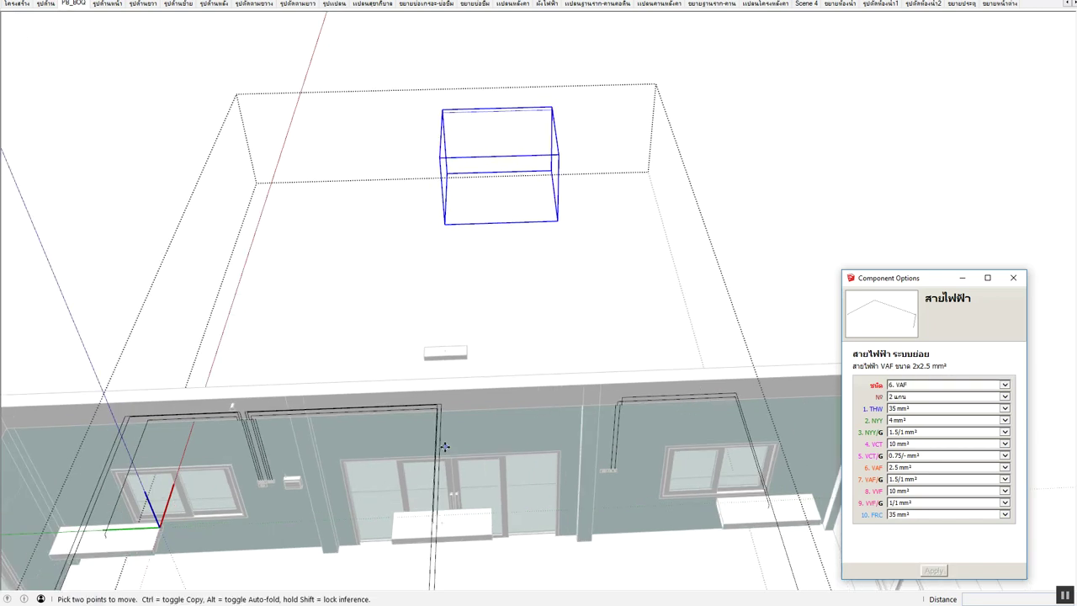
Move the floating wire box from above the roof down onto the wall top
scroll(521, 435, down, 2)
scroll(497, 440, down, 1)
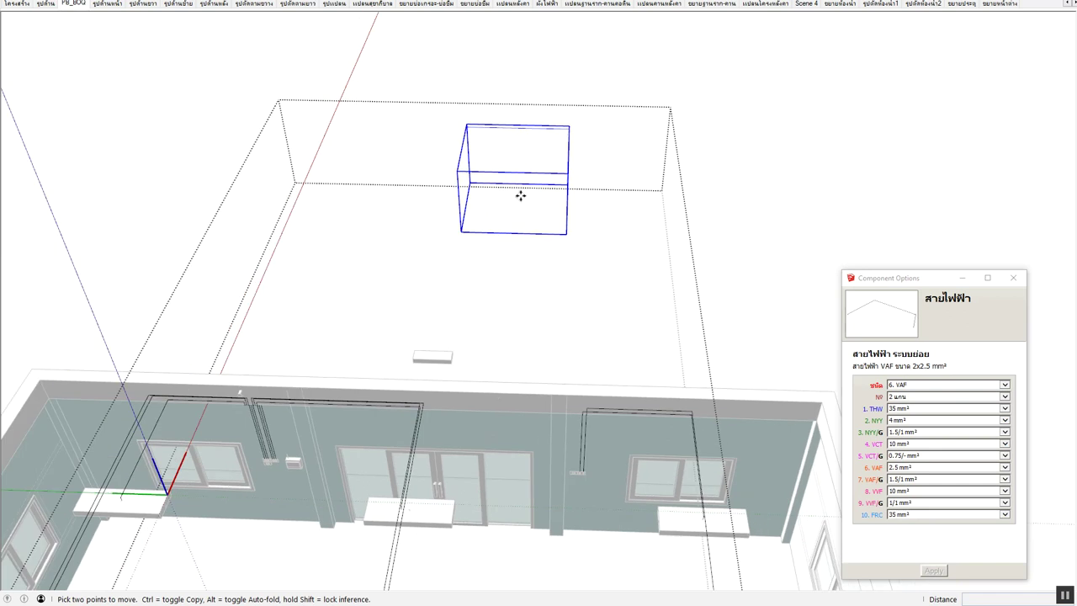
click(555, 129)
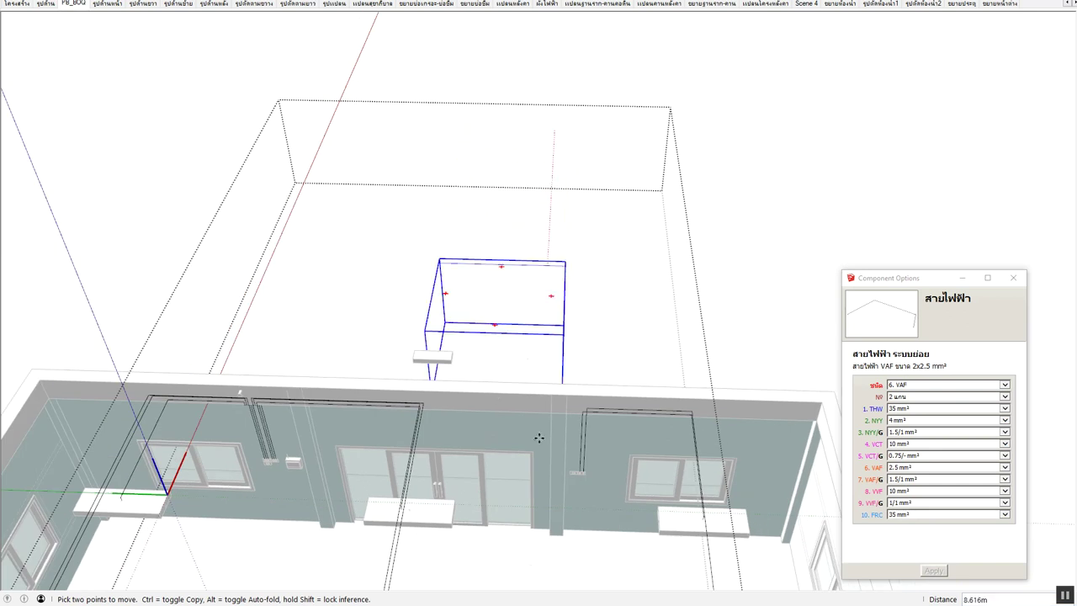
click(571, 405)
scroll(571, 404, up, 2)
scroll(564, 401, up, 2)
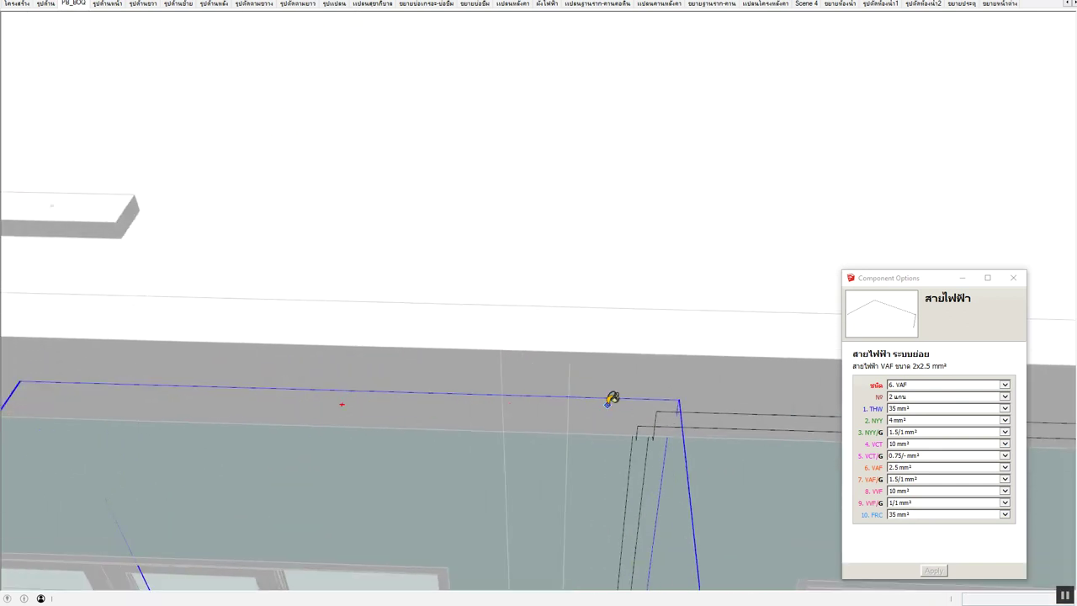
Select the HotPink VAF 2x2.5 mm² wire run at the wall corner
key(b)
middle_drag(657, 410, 673, 413)
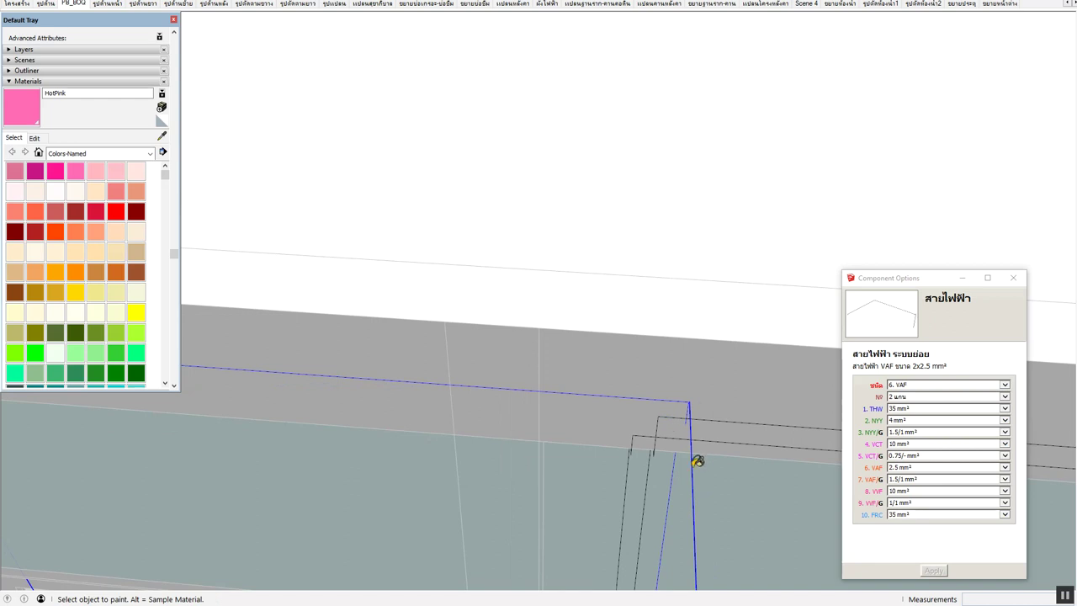
middle_drag(683, 425, 684, 448)
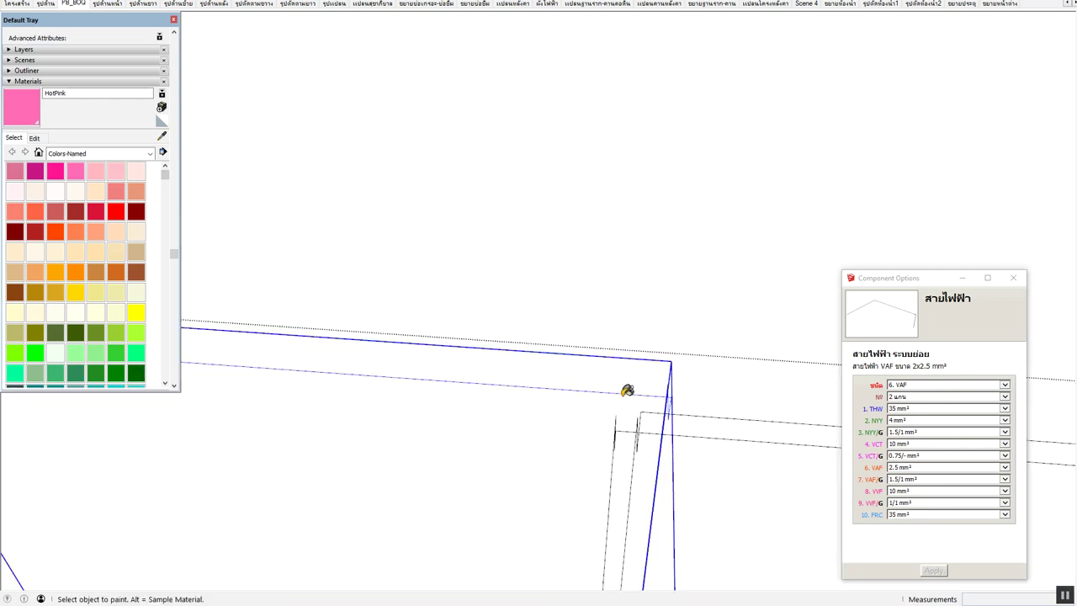
key(space)
click(689, 419)
click(671, 406)
key(q)
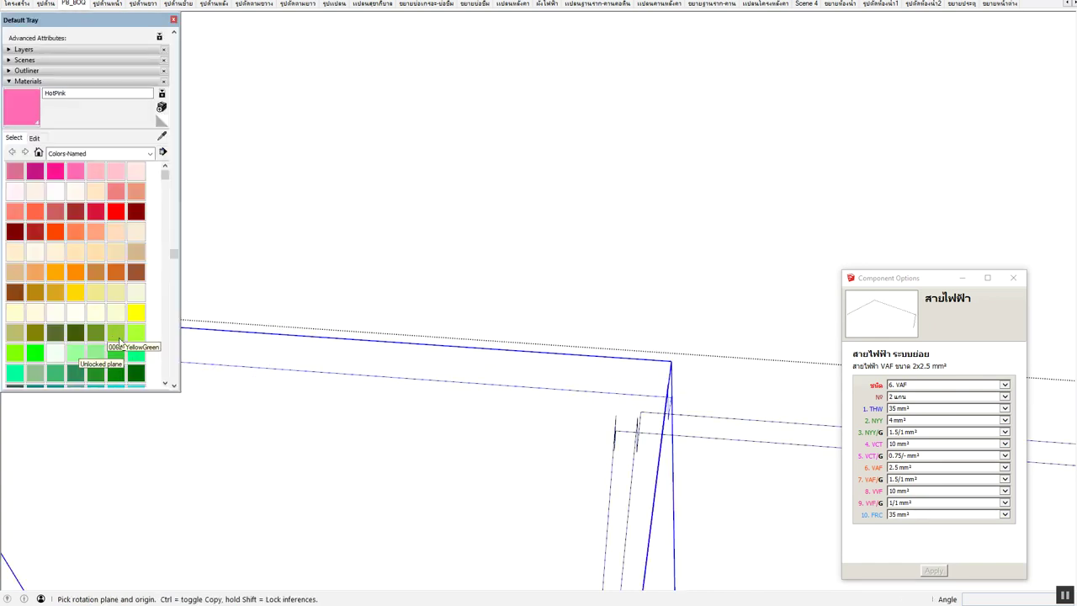
click(28, 80)
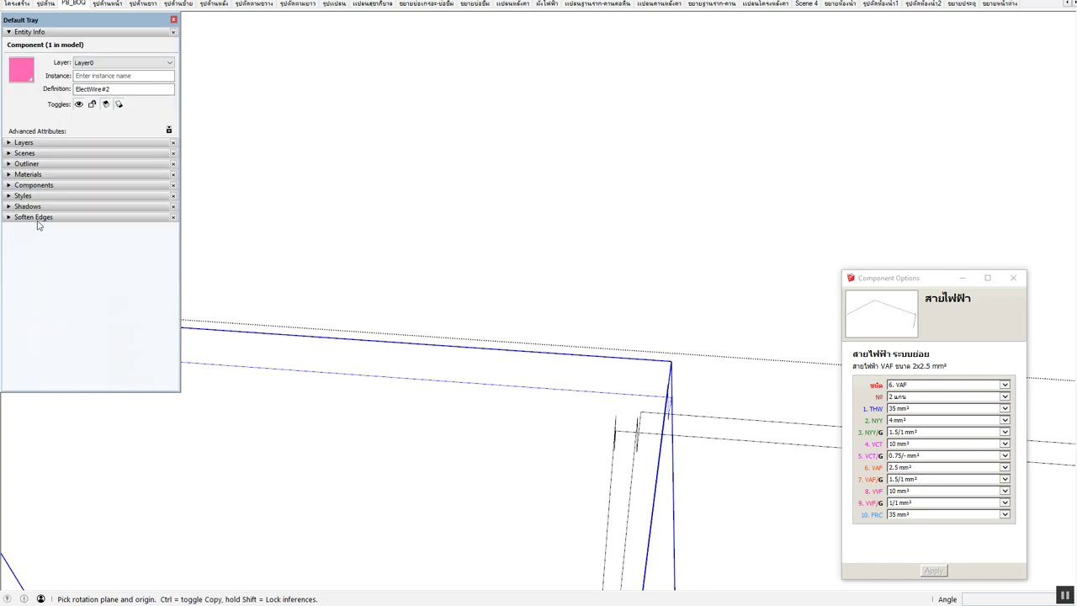
Browse the current style's Edit and Mix settings in the Styles panel
click(22, 195)
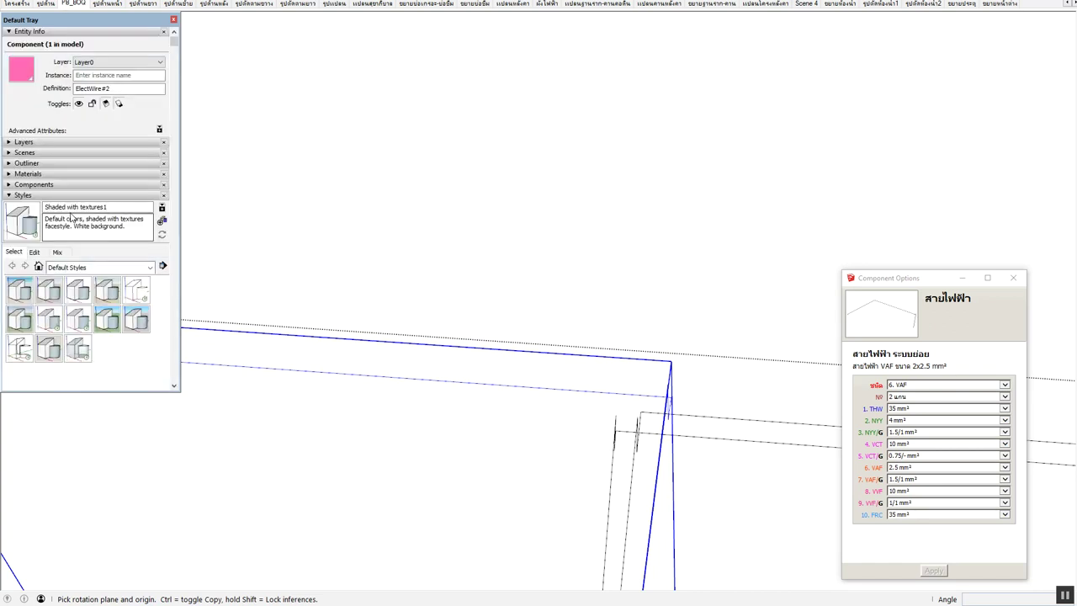
click(37, 253)
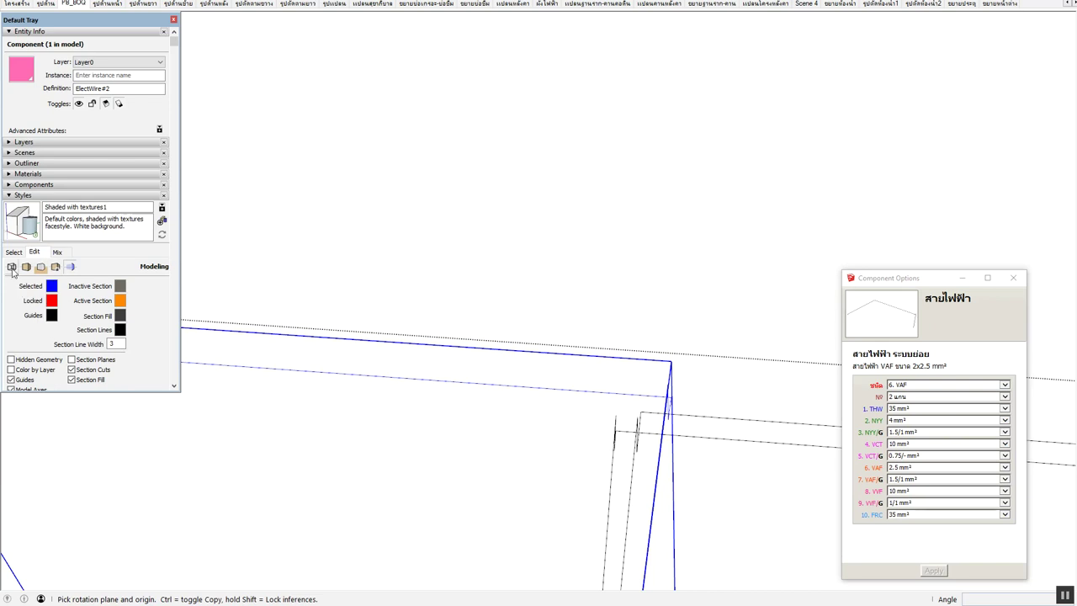
click(12, 266)
click(26, 266)
click(40, 267)
click(55, 266)
click(69, 266)
click(57, 252)
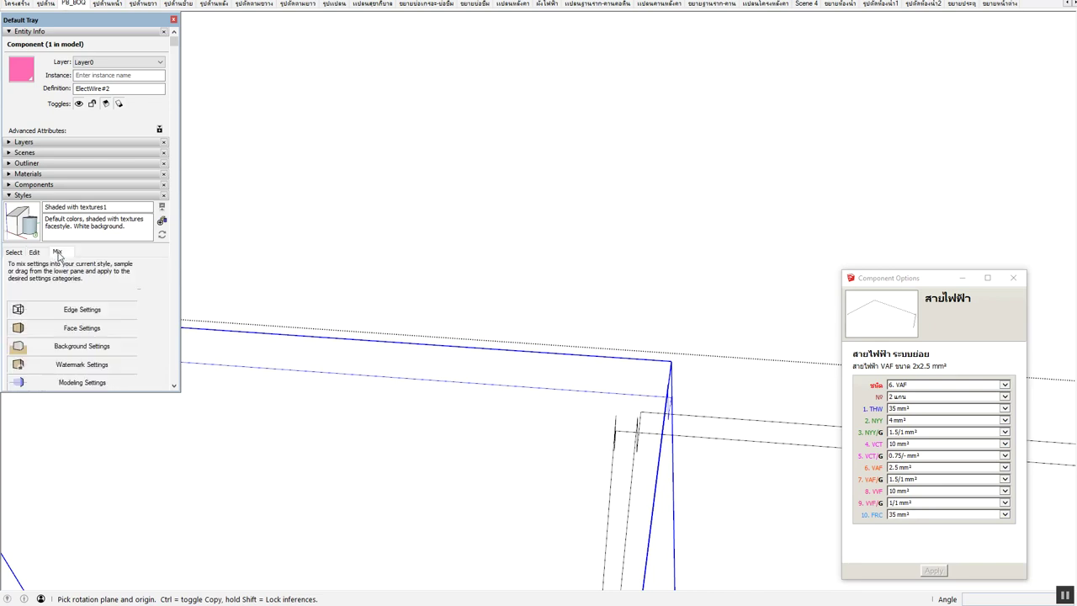
click(13, 252)
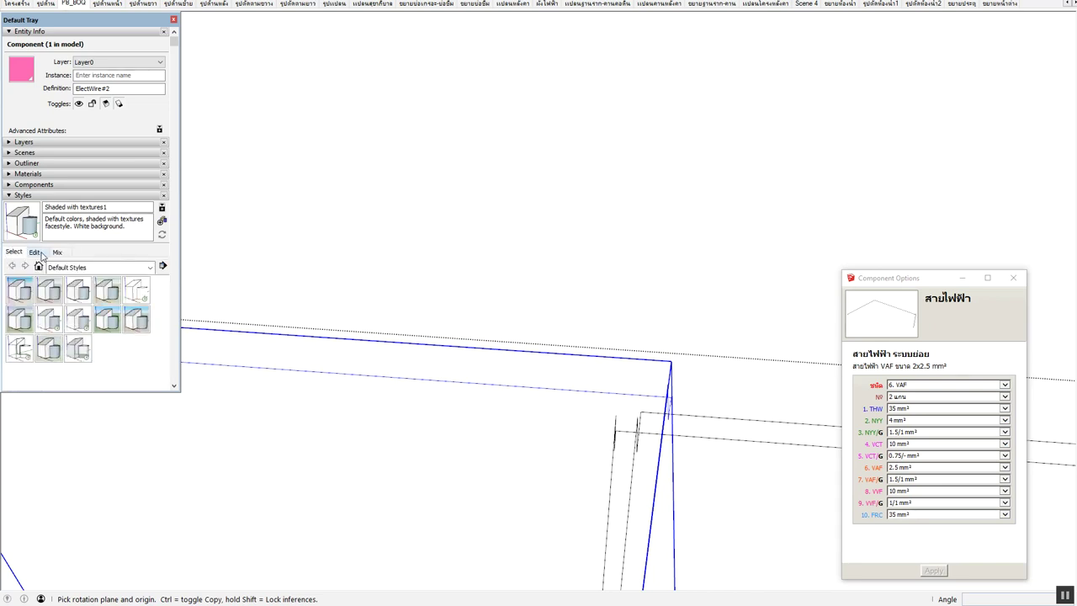
click(164, 266)
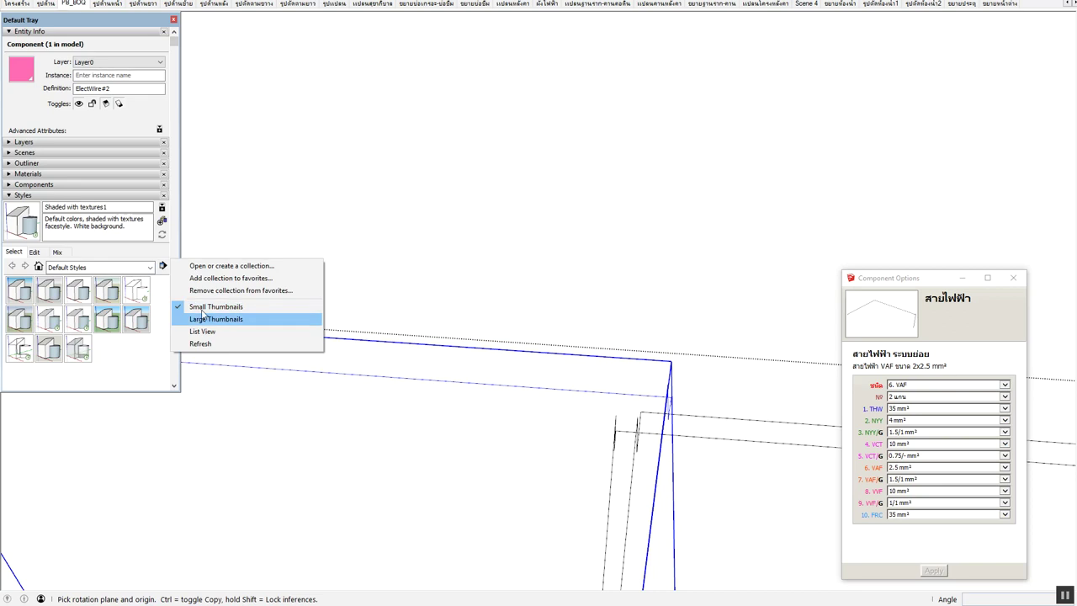
click(66, 256)
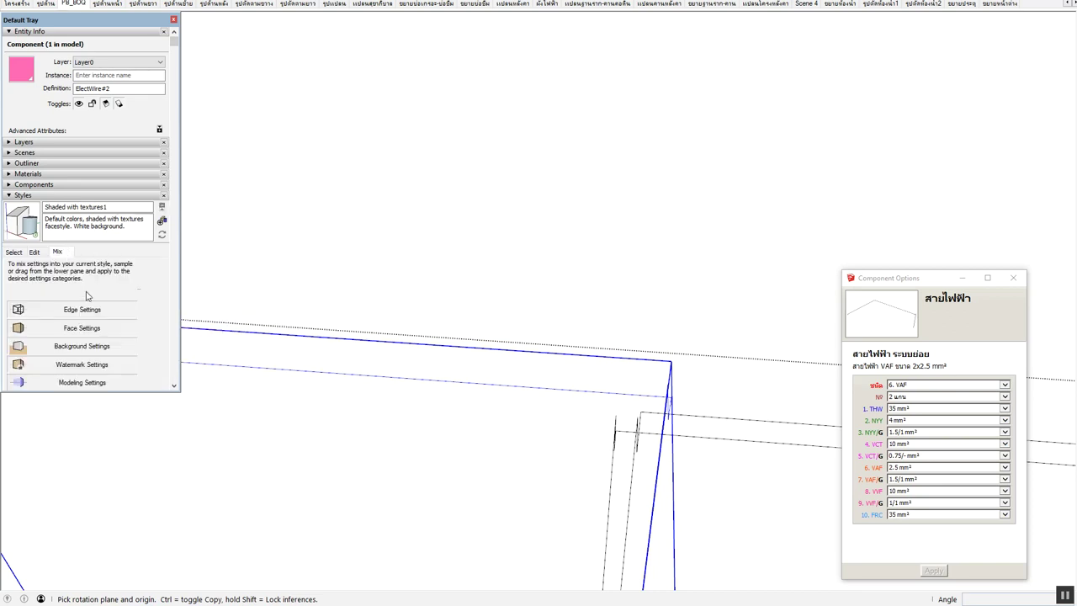
click(34, 251)
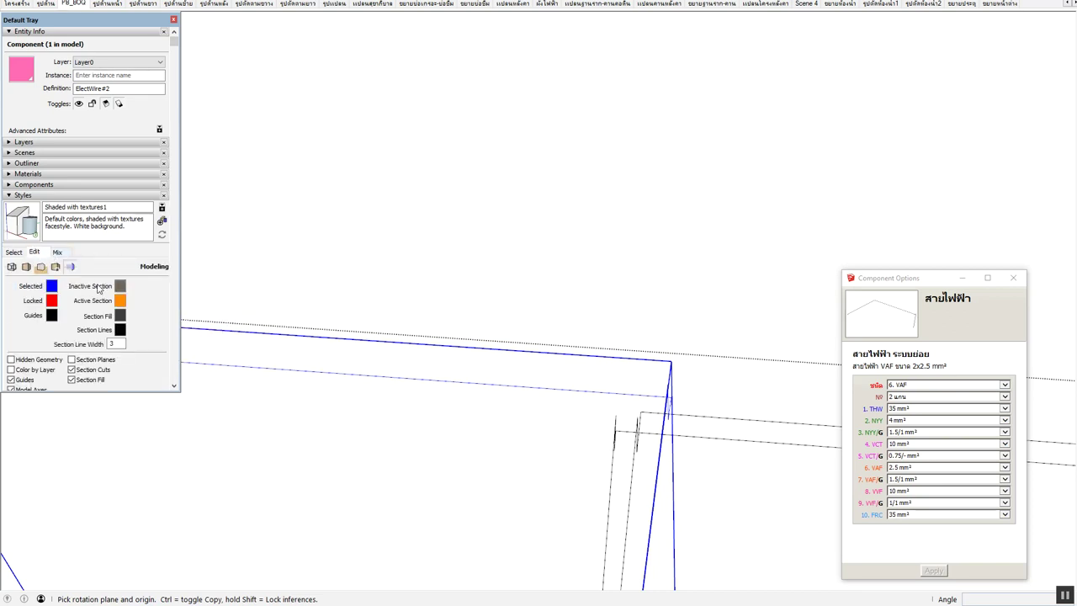
Review the style's face, background, watermark and edge settings and the Default Styles collection
scroll(98, 289, down, 2)
scroll(97, 288, down, 1)
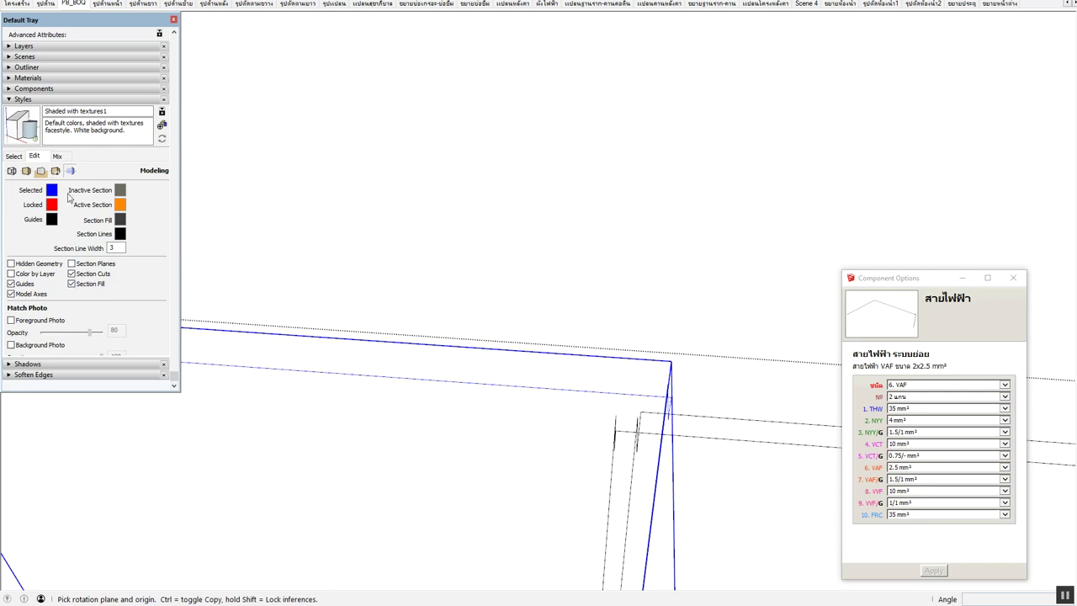
click(58, 157)
click(43, 157)
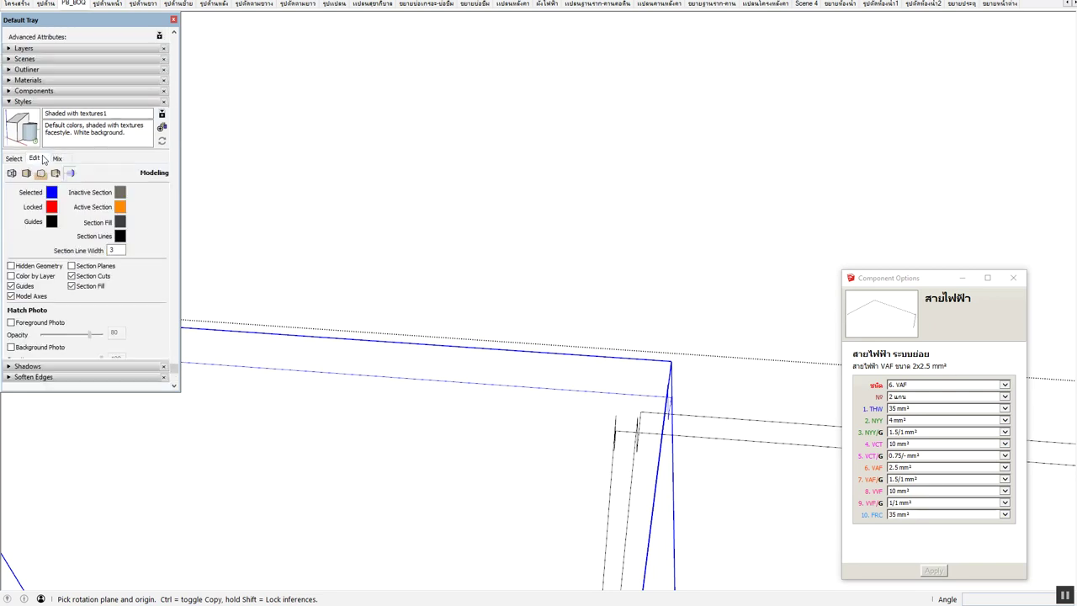
click(26, 173)
click(40, 173)
click(54, 174)
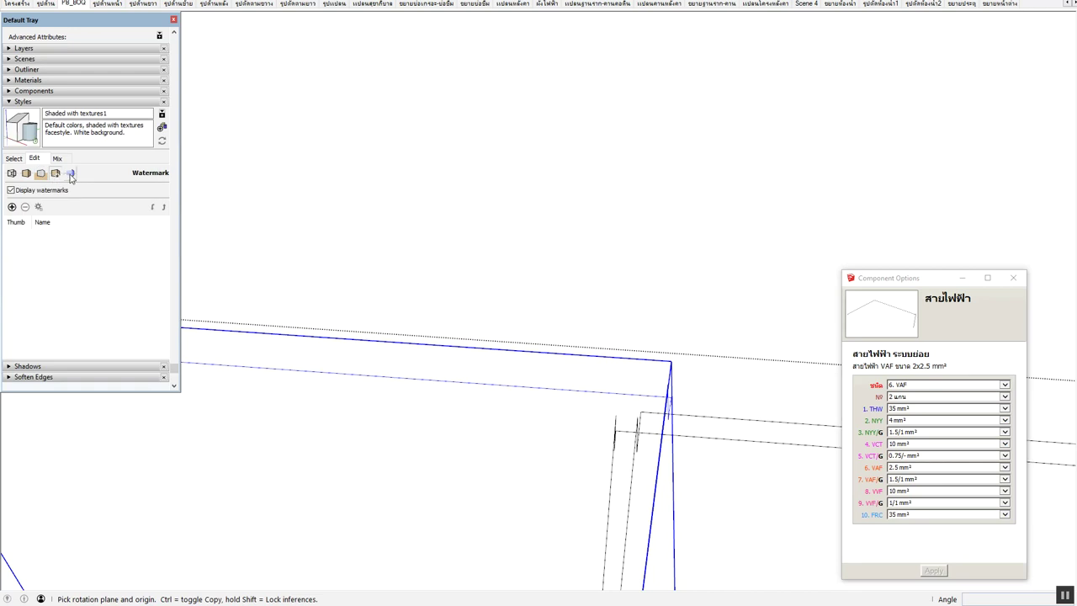
click(71, 174)
click(11, 174)
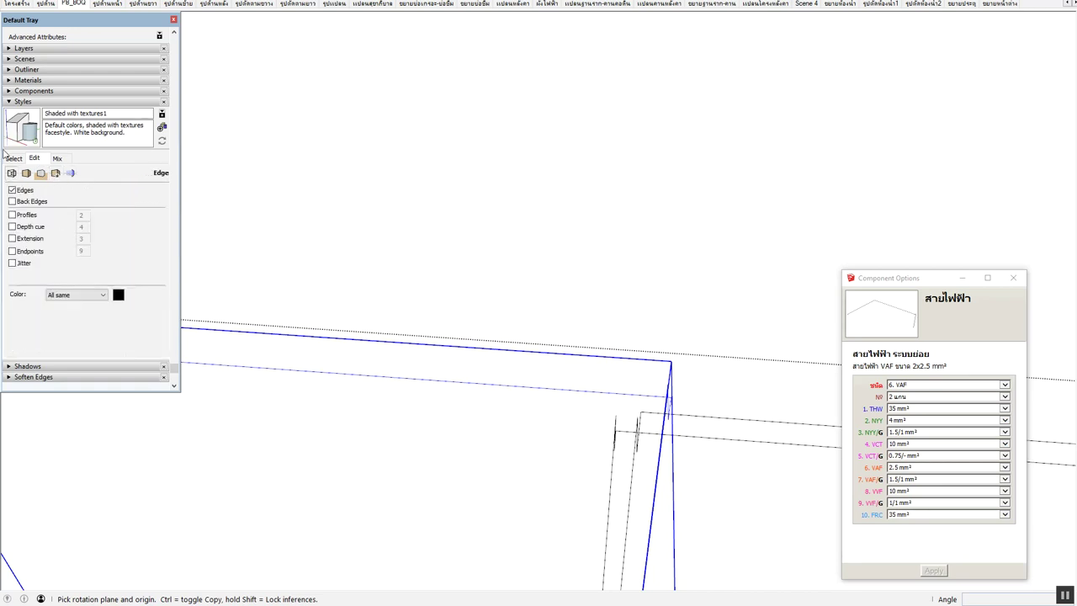
click(14, 158)
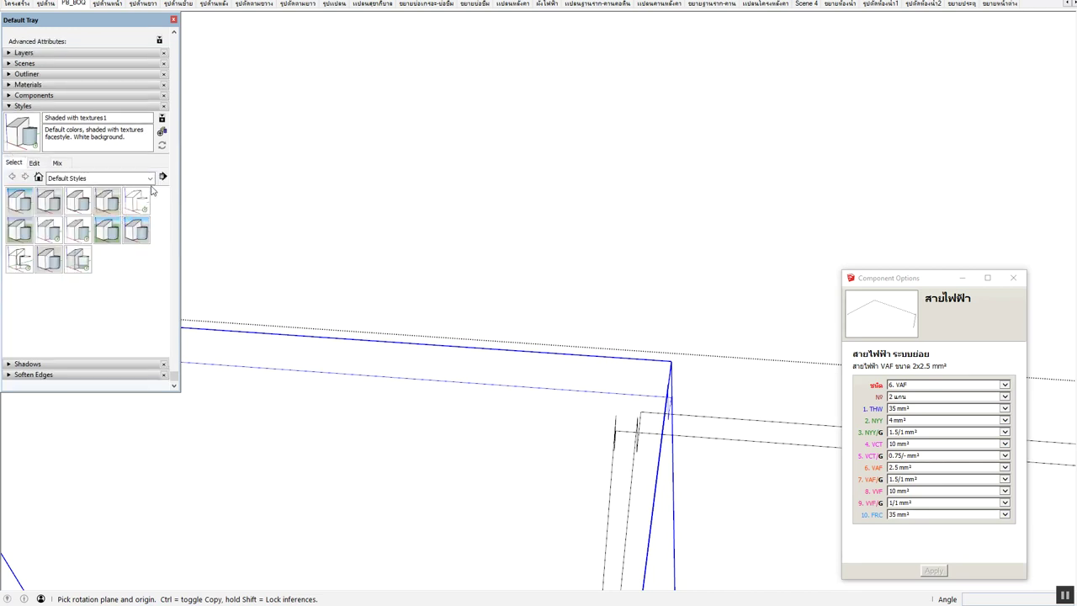
click(152, 180)
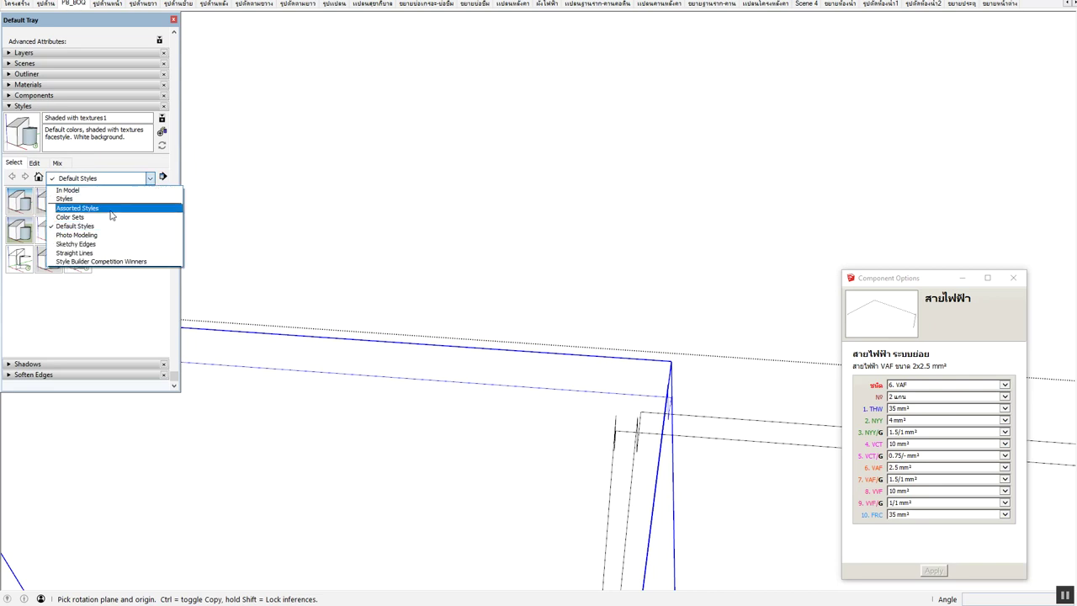
click(99, 167)
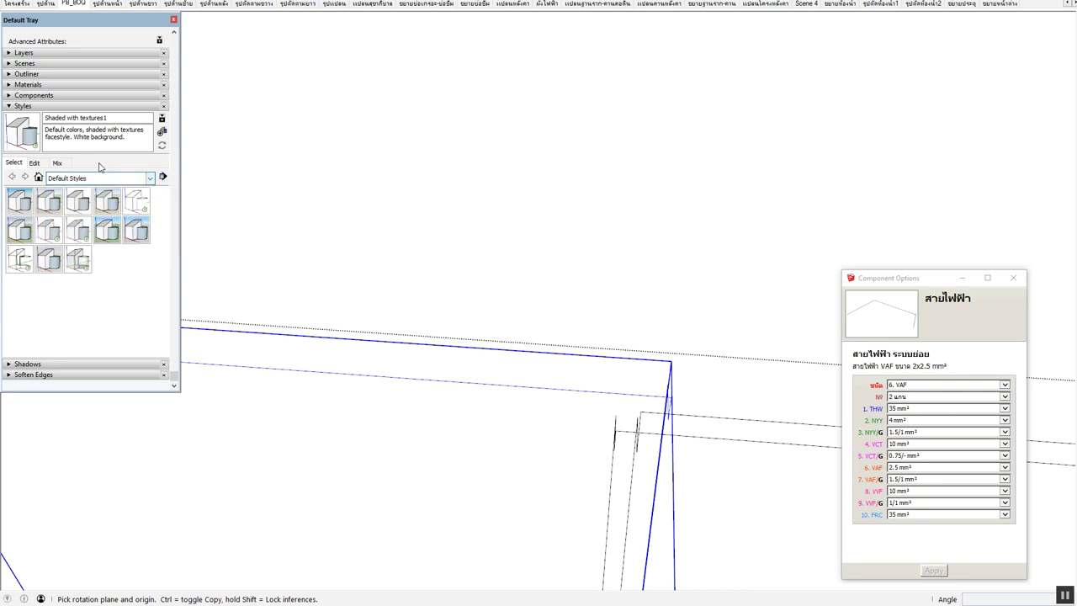
click(35, 163)
click(58, 165)
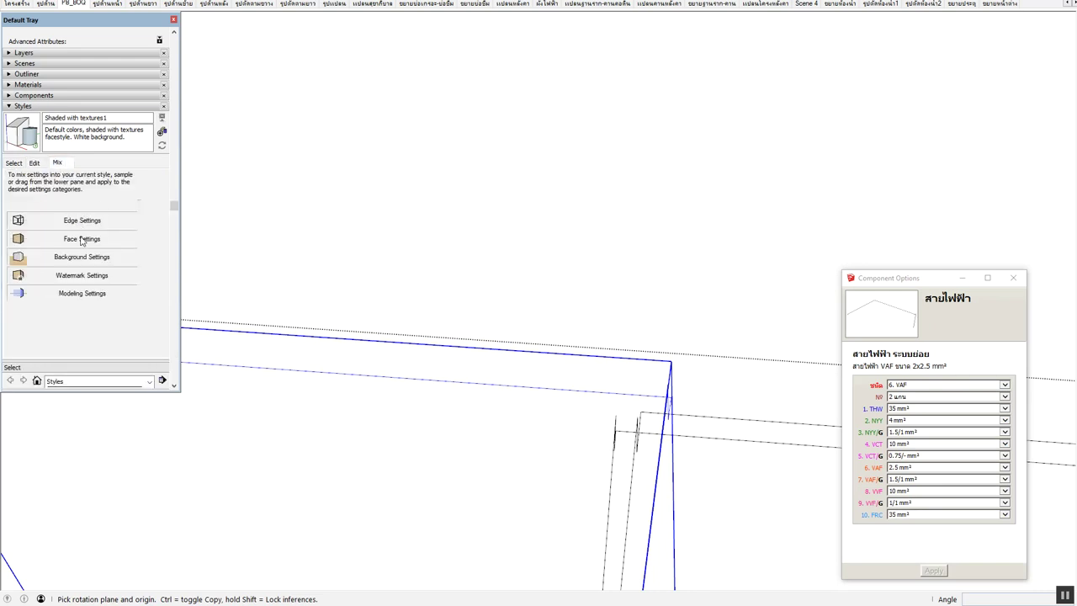
click(36, 164)
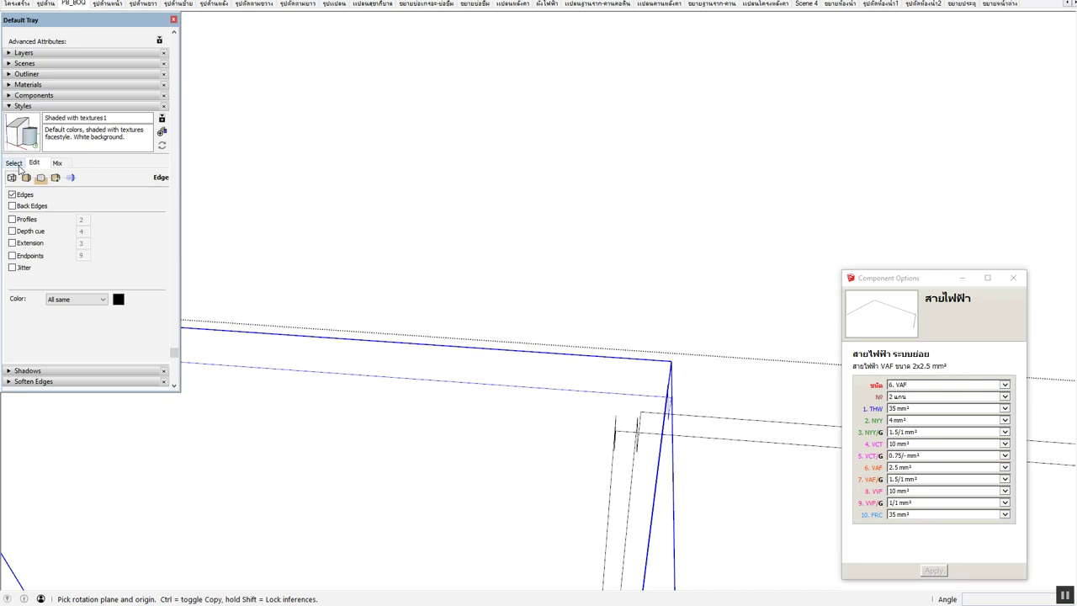
click(15, 164)
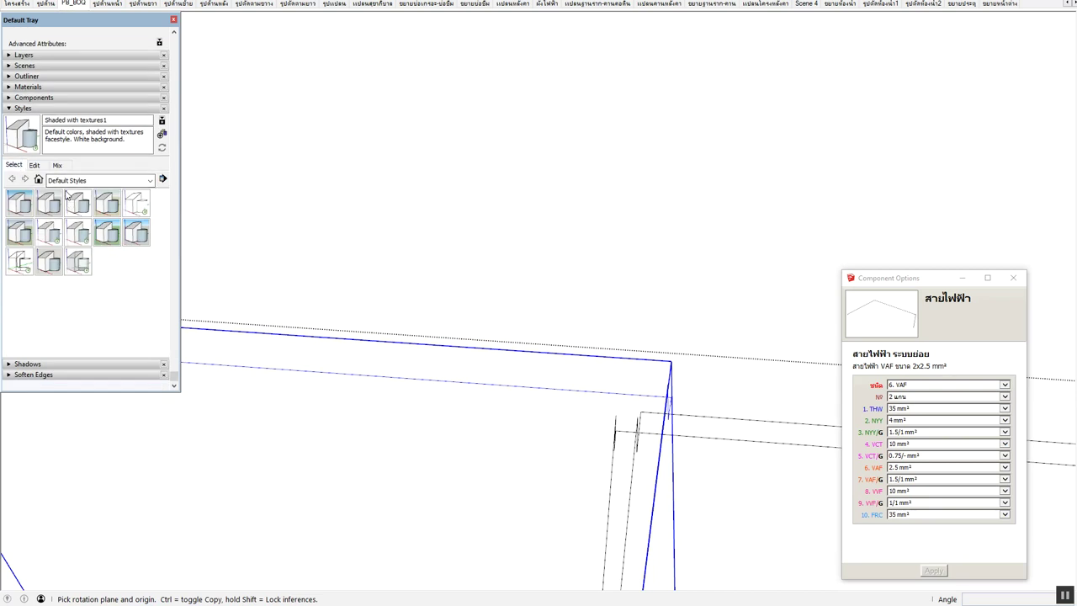
click(163, 180)
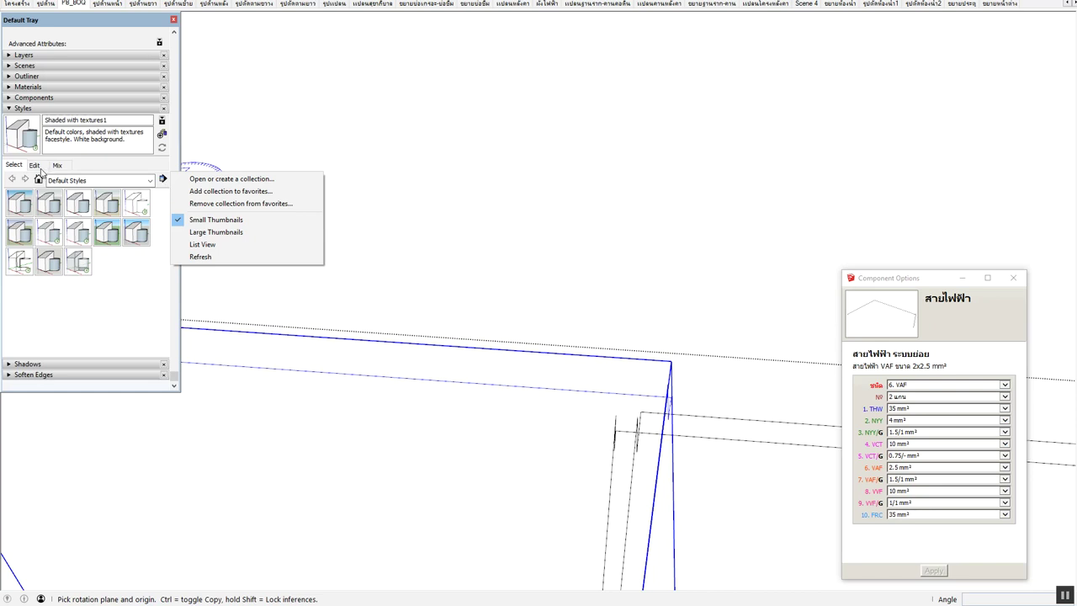
click(37, 166)
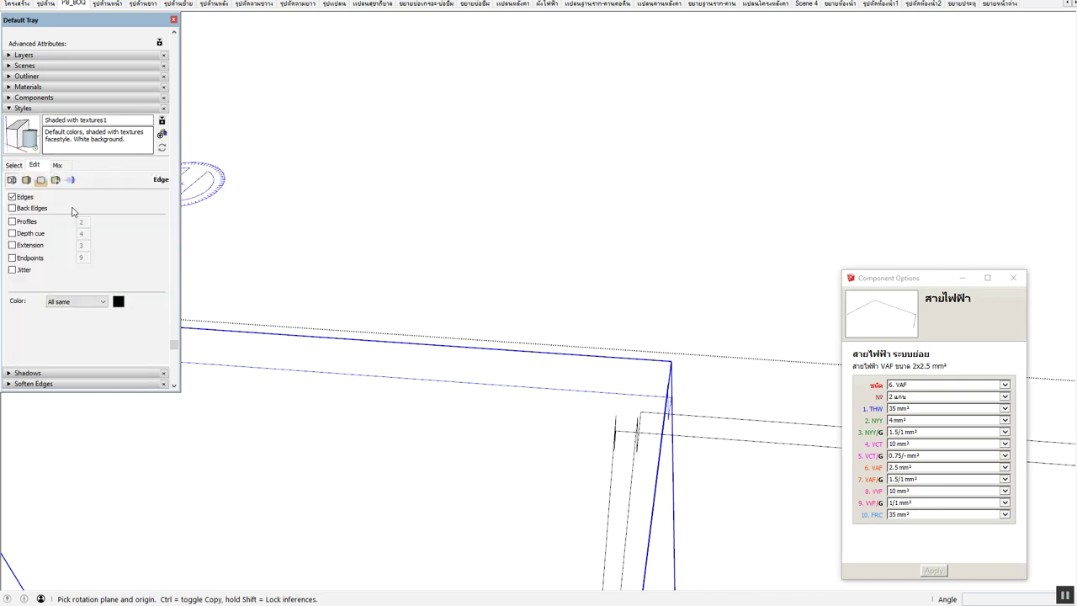
Set the style's edge colour to By material
click(102, 307)
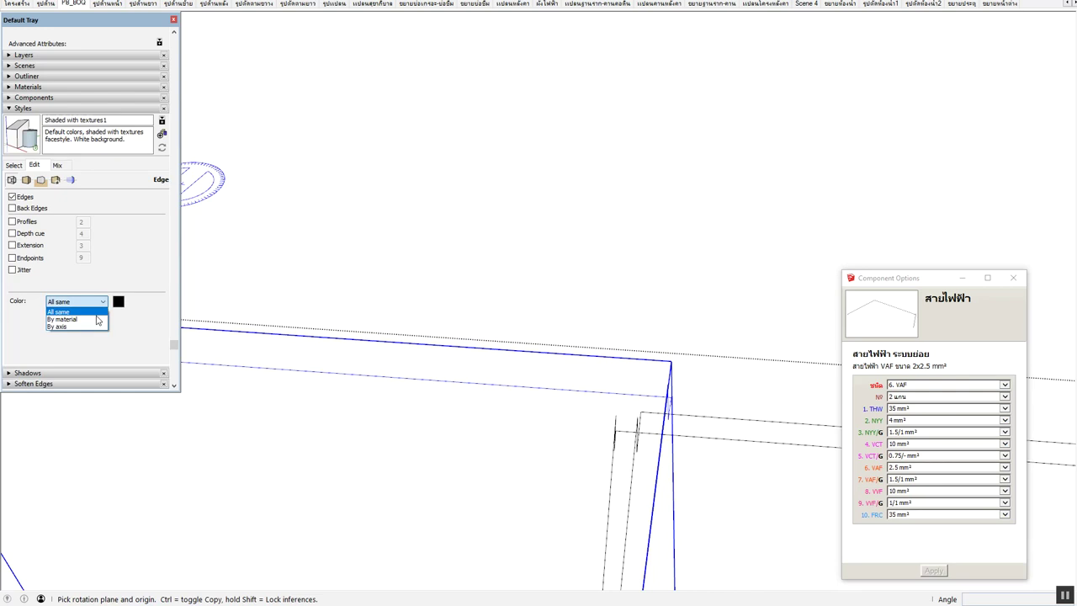
click(86, 319)
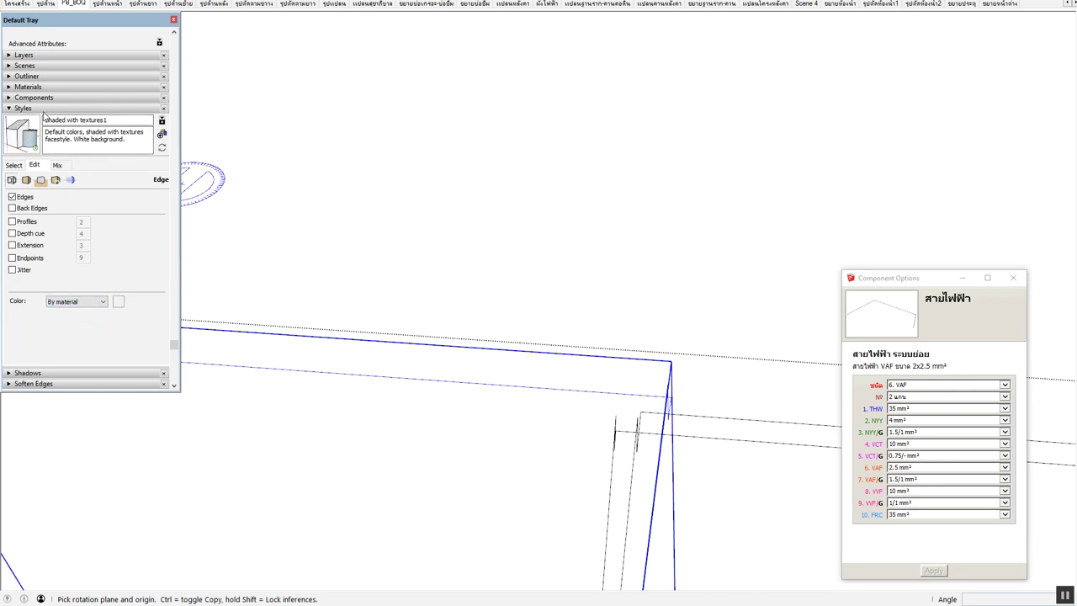
middle_drag(384, 283, 439, 349)
key(q)
key(space)
click(352, 330)
middle_drag(336, 325, 424, 323)
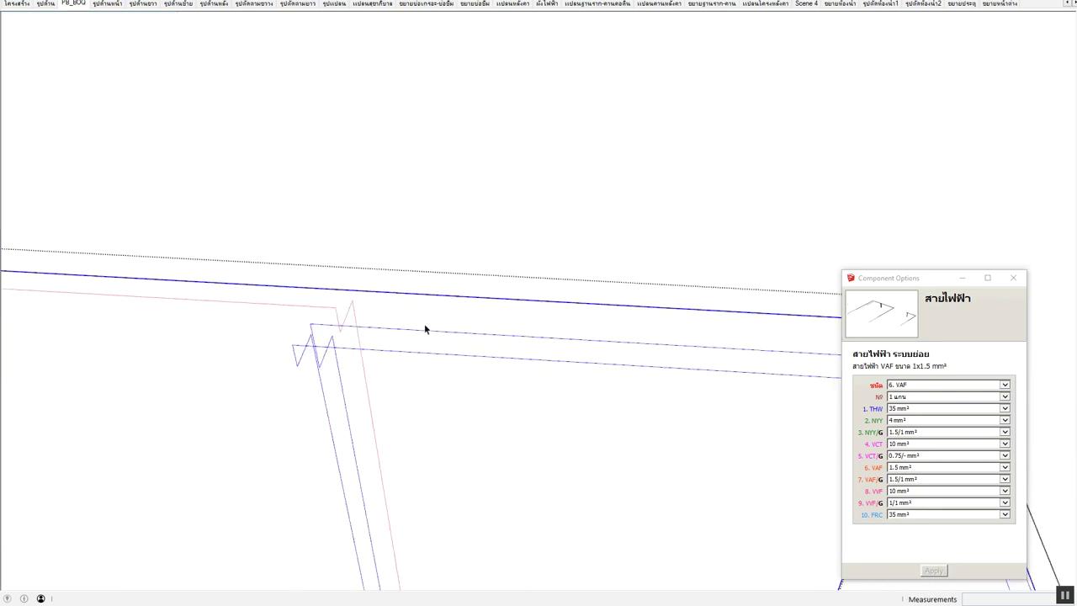
key(b)
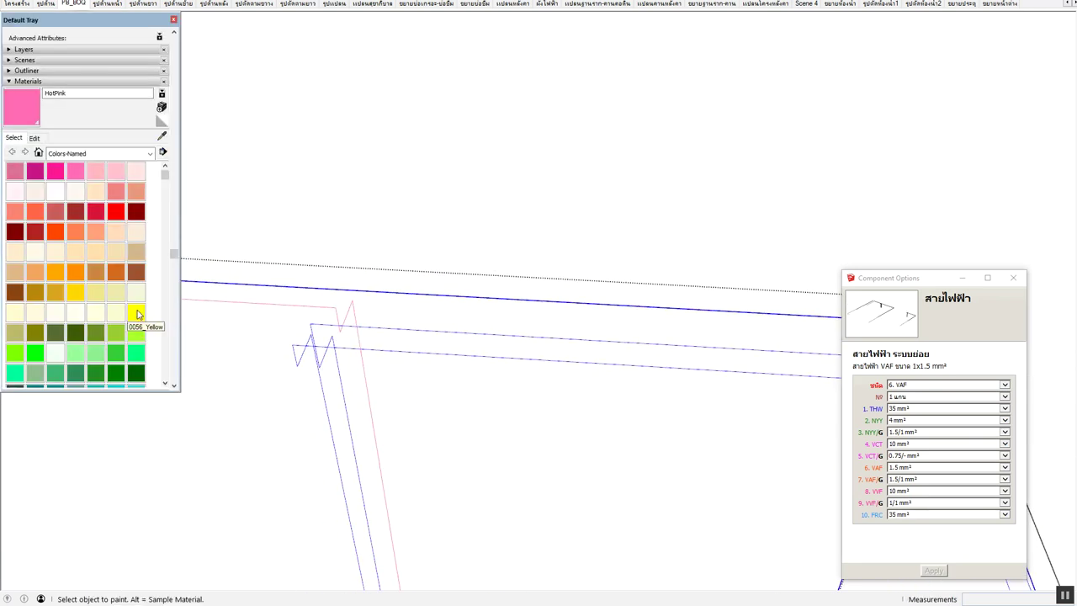
click(136, 374)
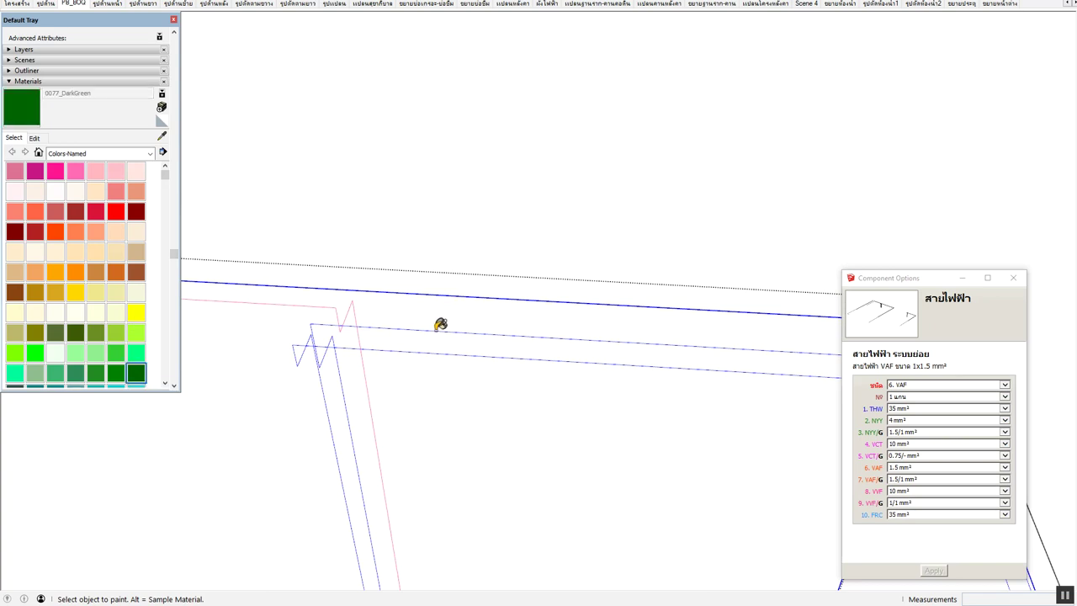
key(space)
click(334, 312)
mouse_move(336, 310)
middle_down()
mouse_move(443, 299)
mouse_move(368, 276)
middle_up()
scroll(443, 252, up, 3)
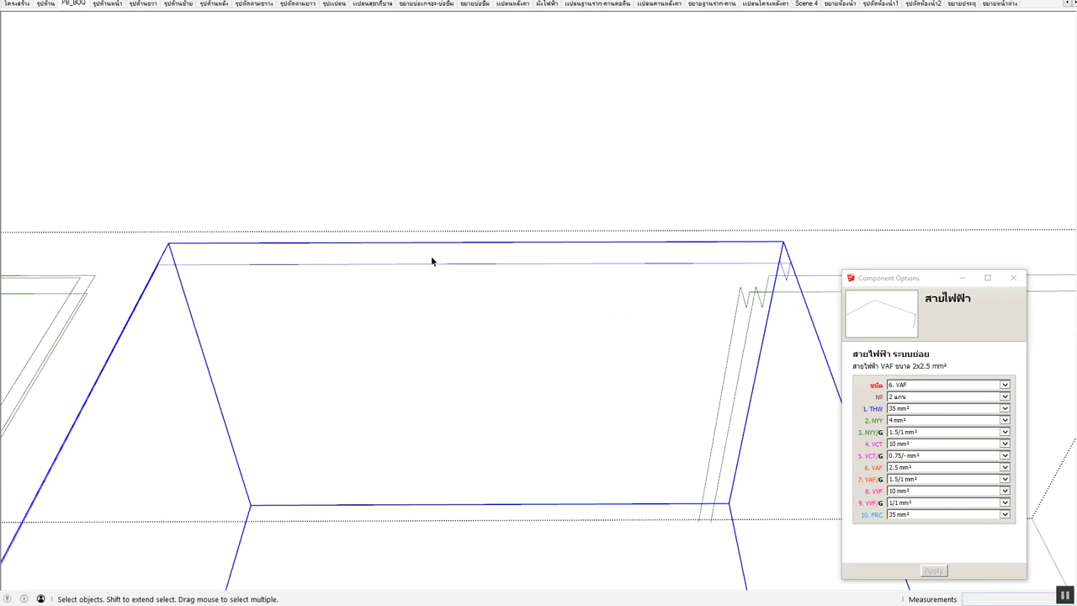
scroll(439, 237, up, 3)
scroll(439, 237, down, 3)
scroll(429, 232, down, 2)
mouse_move(433, 242)
middle_down()
mouse_move(519, 260)
mouse_move(507, 230)
mouse_move(530, 222)
middle_up()
scroll(483, 248, up, 2)
scroll(483, 252, up, 3)
key(m)
key(space)
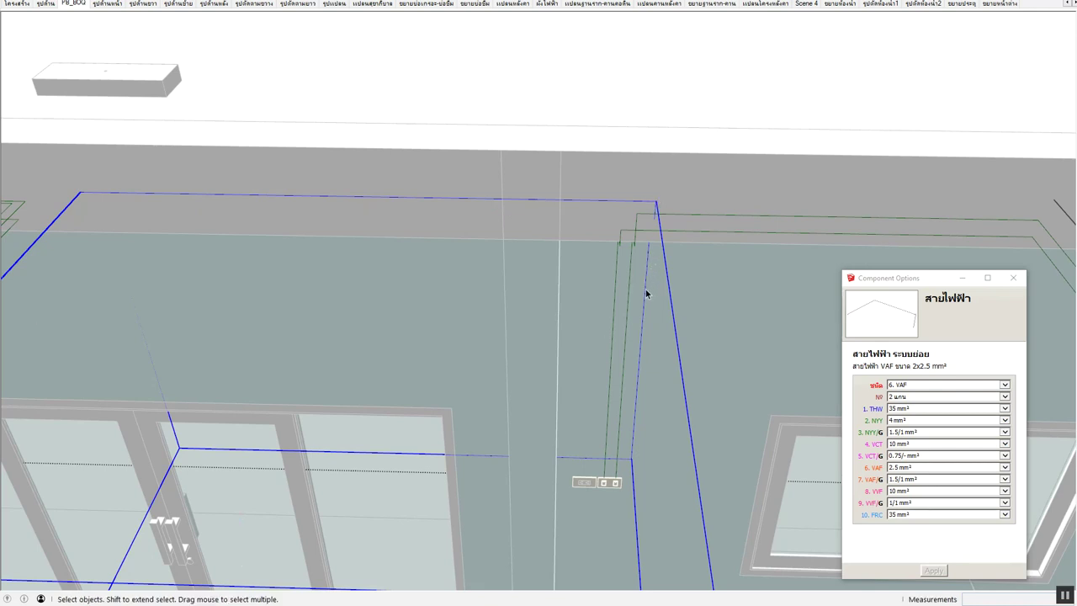
Edit inside the Circuit component and select the vertical Wirelink above the switches
double_click(647, 293)
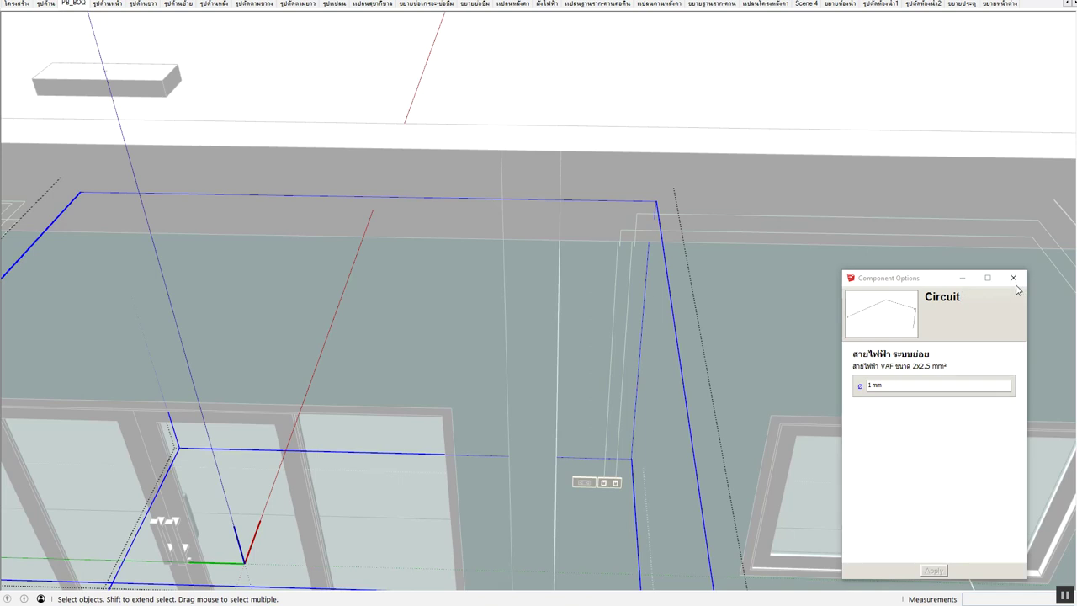
double_click(644, 315)
click(645, 314)
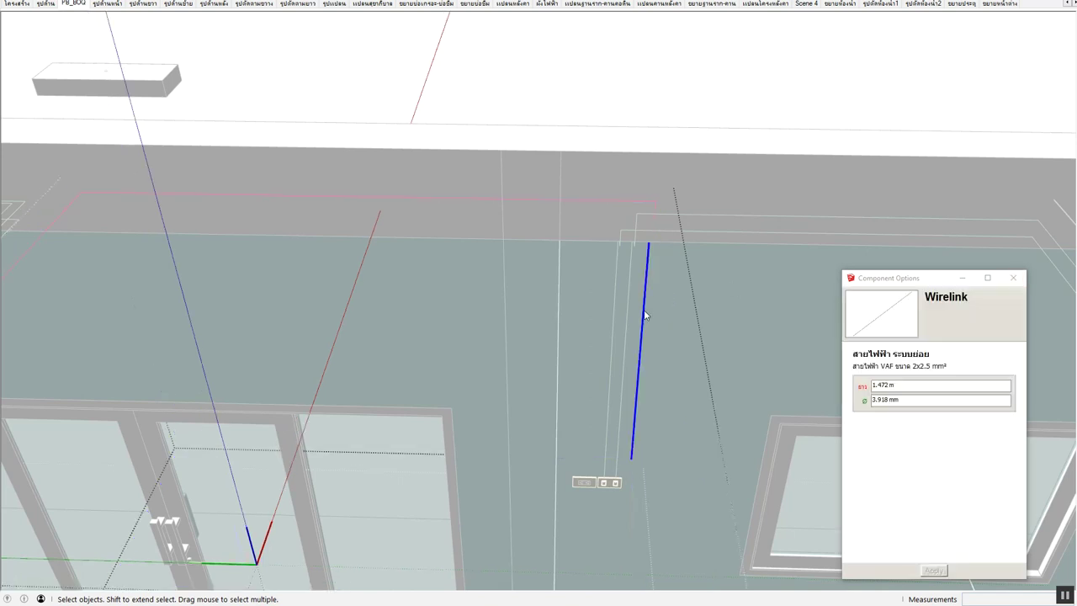
key(Escape)
right_click(644, 315)
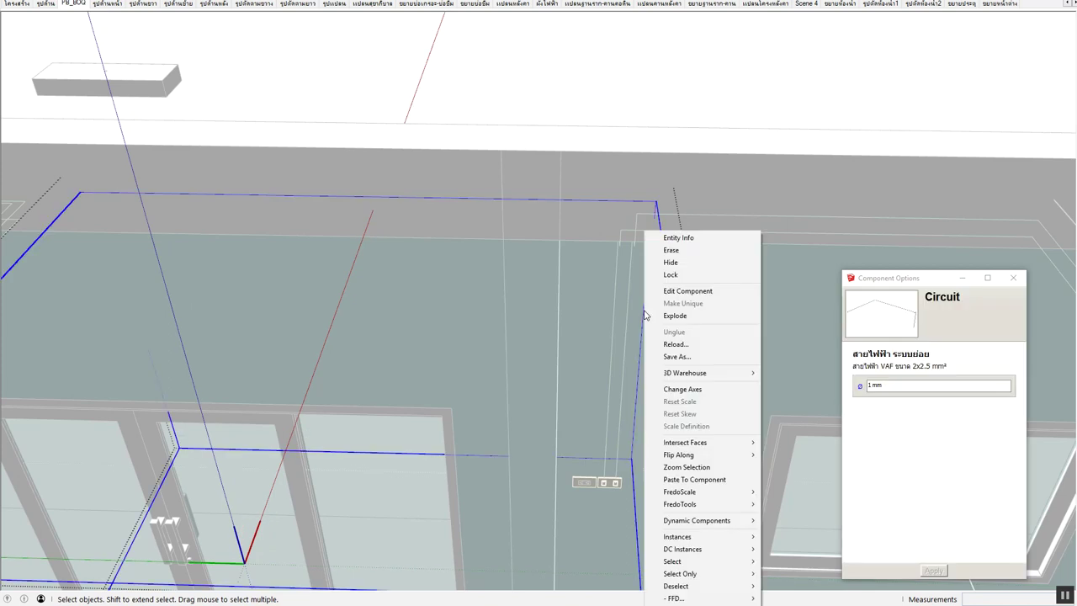
double_click(639, 344)
click(639, 343)
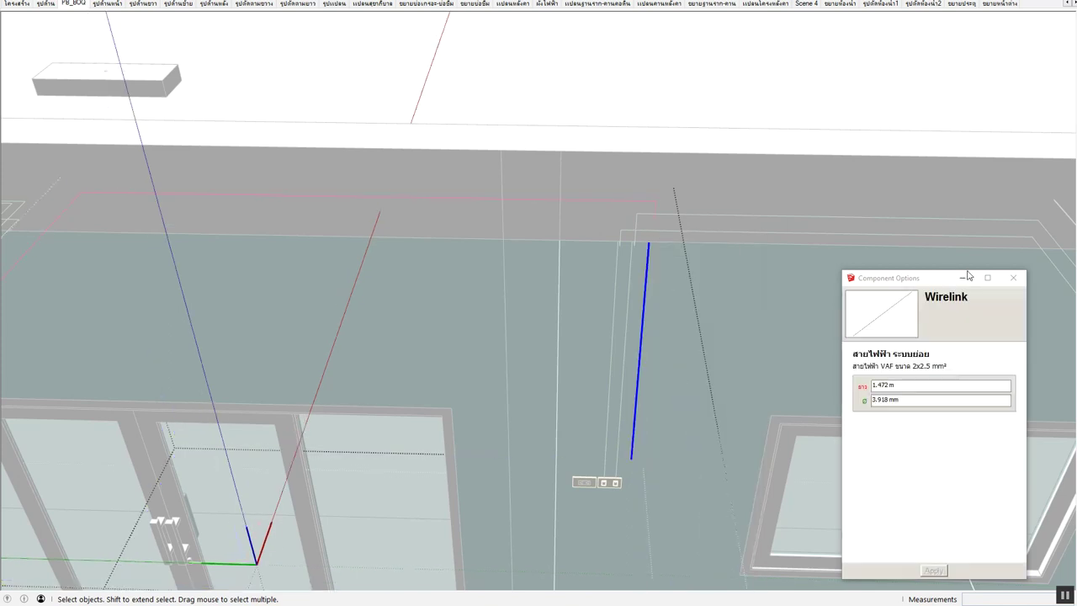
mouse_move(708, 337)
middle_down()
mouse_move(644, 284)
mouse_move(654, 373)
mouse_move(645, 406)
mouse_move(654, 395)
middle_up()
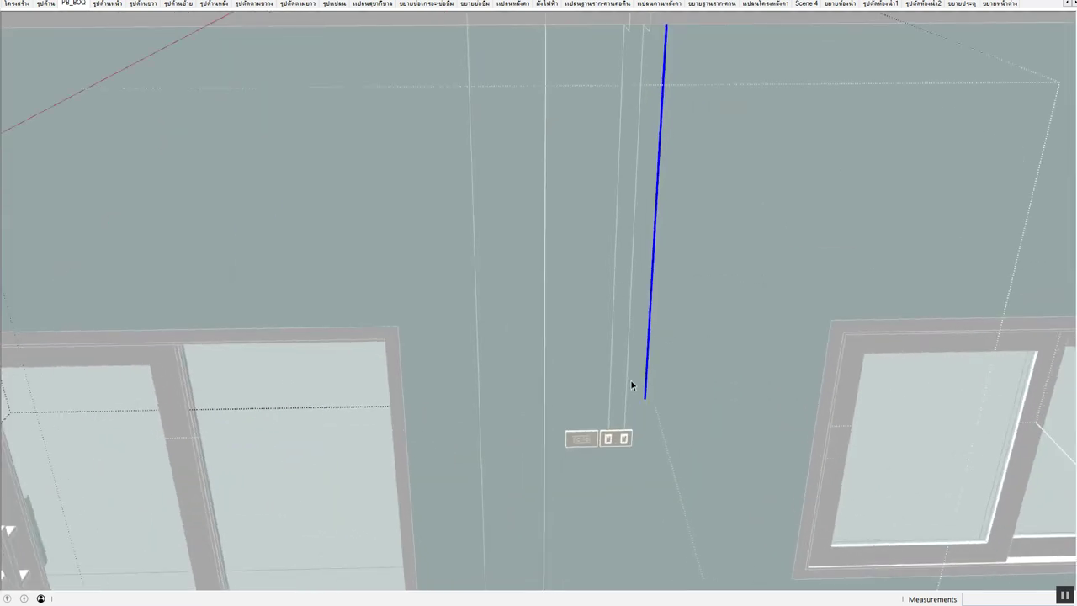
Move the vertical wire's bottom end down onto the top of the switch box
scroll(655, 395, up, 2)
scroll(656, 403, up, 2)
key(m)
click(643, 401)
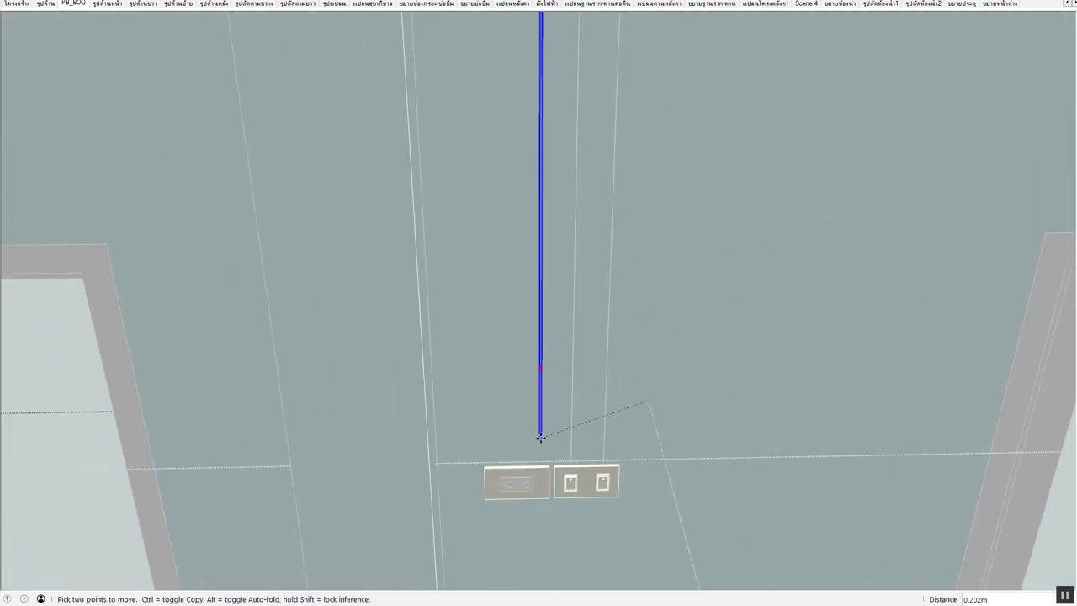
scroll(545, 438, up, 1)
scroll(560, 446, up, 1)
scroll(589, 471, up, 2)
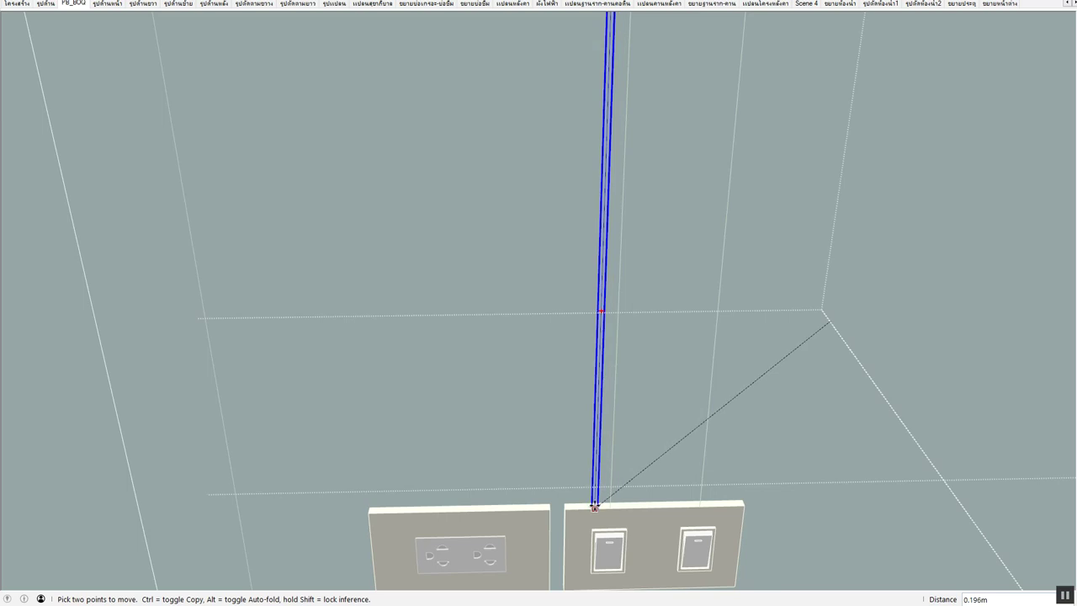
click(597, 503)
mouse_move(615, 457)
middle_down()
mouse_move(588, 469)
mouse_move(615, 315)
mouse_move(618, 381)
middle_up()
scroll(584, 409, down, 2)
scroll(586, 347, down, 2)
mouse_move(587, 346)
middle_down()
mouse_move(524, 243)
mouse_move(277, 367)
middle_up()
Shift the ceiling wire run and its bend 0.2 m onto the wall corner edge
key(m)
mouse_move(208, 340)
middle_down()
mouse_move(726, 187)
mouse_move(680, 255)
middle_up()
scroll(654, 226, up, 2)
scroll(639, 245, up, 2)
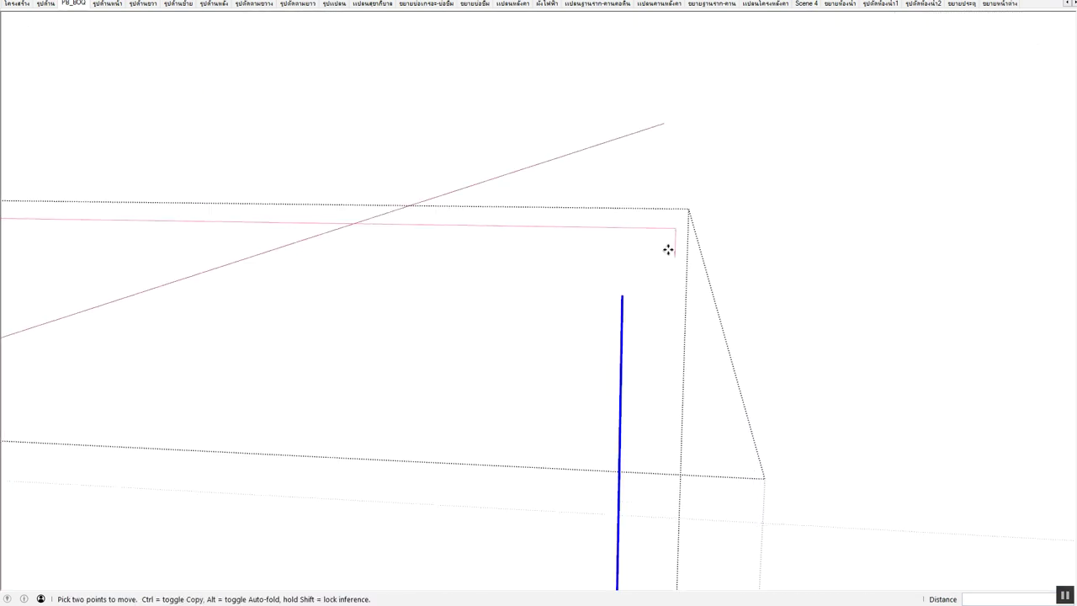
key(space)
mouse_move(637, 298)
middle_down()
mouse_move(744, 365)
mouse_move(517, 216)
mouse_move(767, 387)
mouse_move(664, 243)
middle_up()
scroll(648, 211, up, 2)
mouse_move(637, 188)
middle_down()
mouse_move(697, 91)
mouse_move(682, 94)
middle_up()
scroll(665, 157, up, 2)
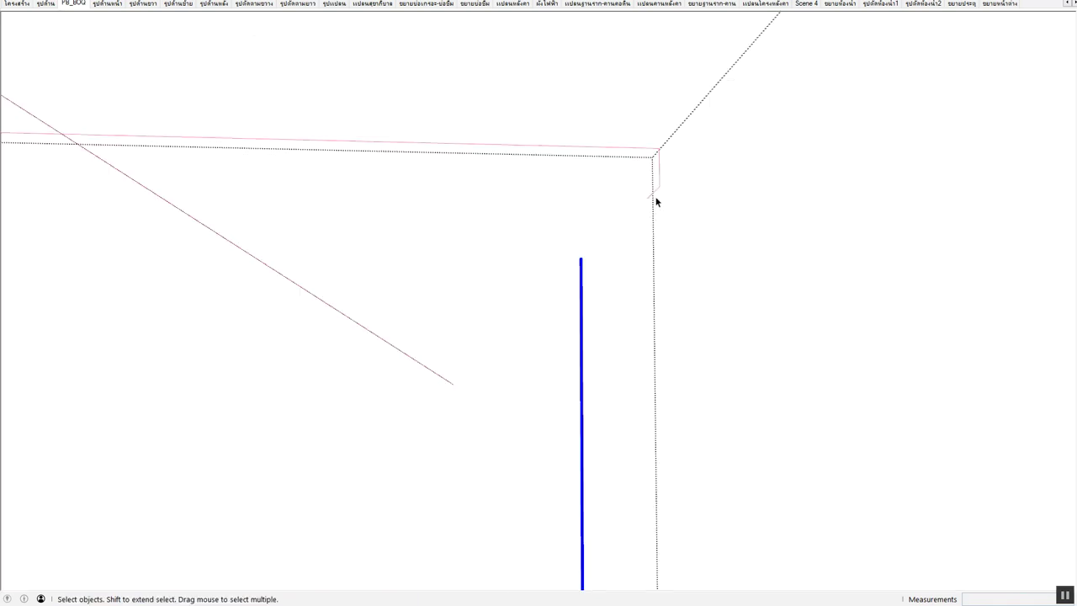
click(651, 198)
key(m)
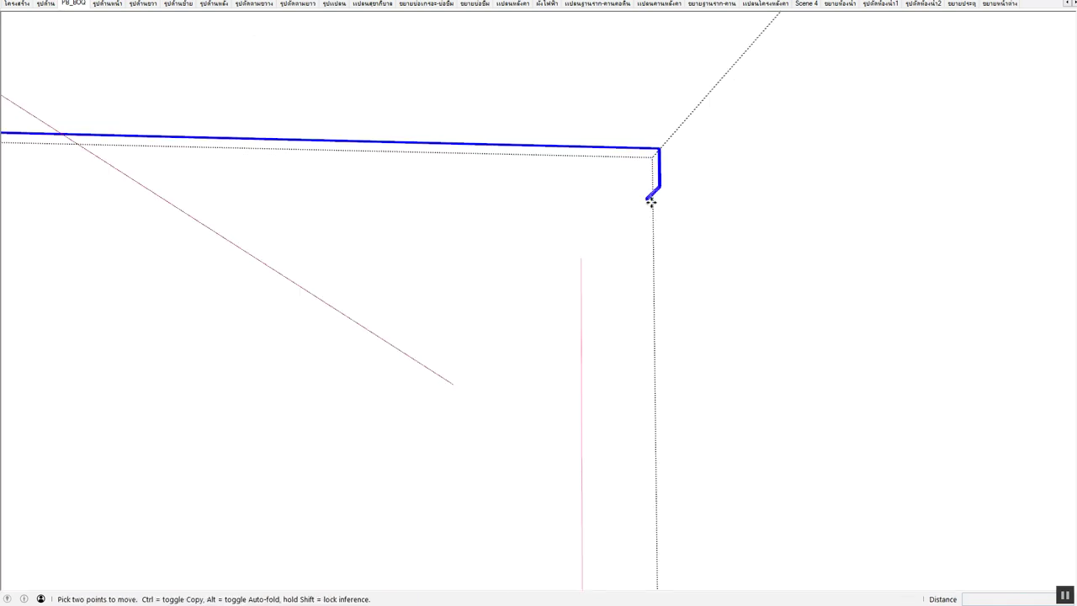
click(648, 200)
click(579, 253)
Select the ceiling wire run near the switches wall and open it for editing
scroll(645, 237, down, 3)
middle_drag(618, 238, 493, 233)
scroll(680, 210, down, 2)
scroll(670, 213, down, 1)
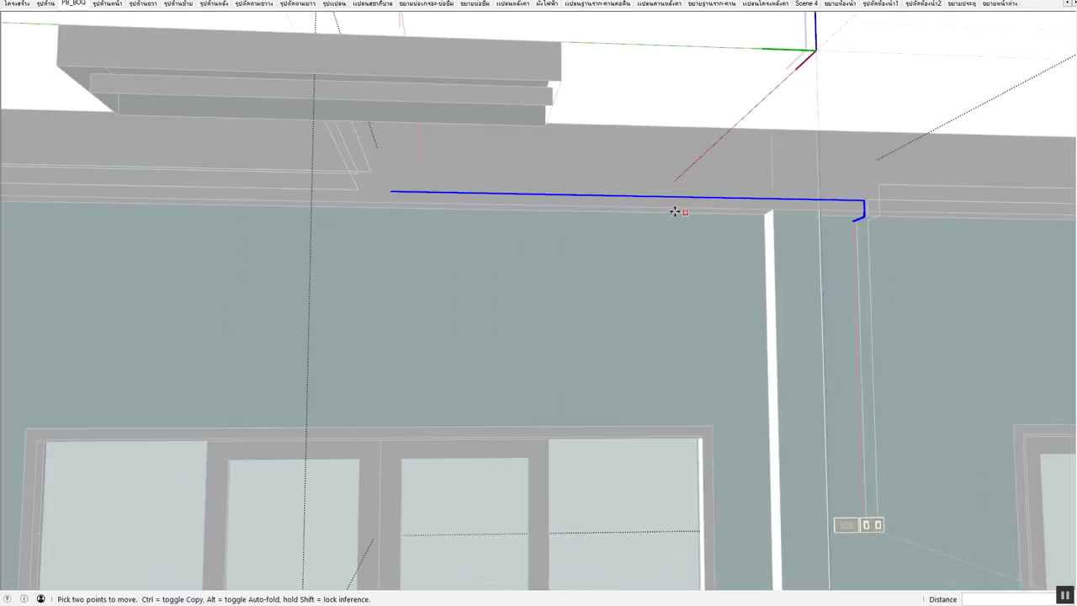
middle_drag(649, 243, 709, 204)
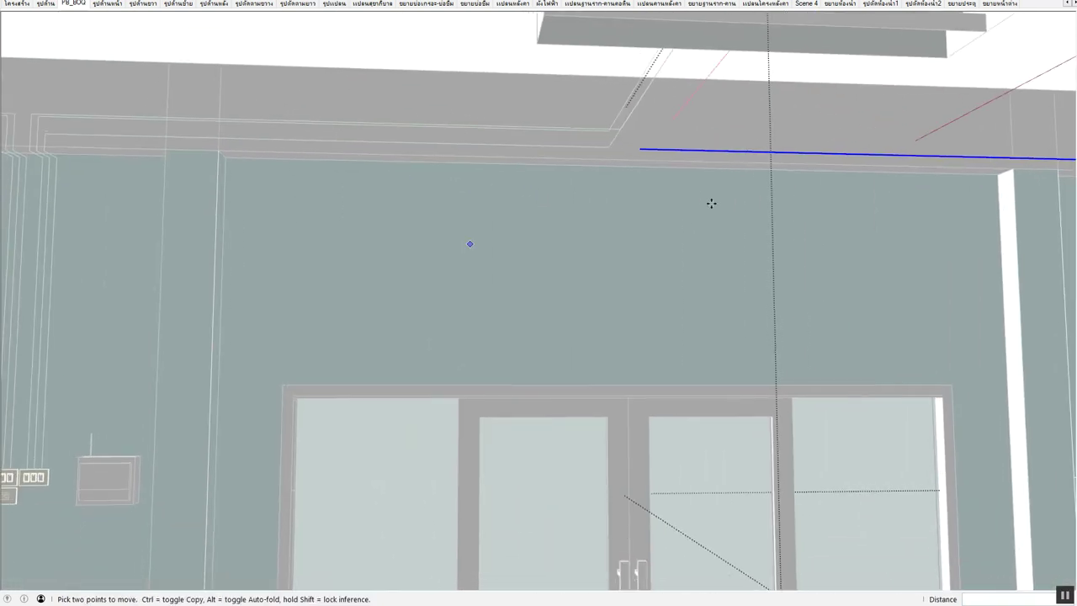
scroll(693, 202, down, 2)
key(s)
key(space)
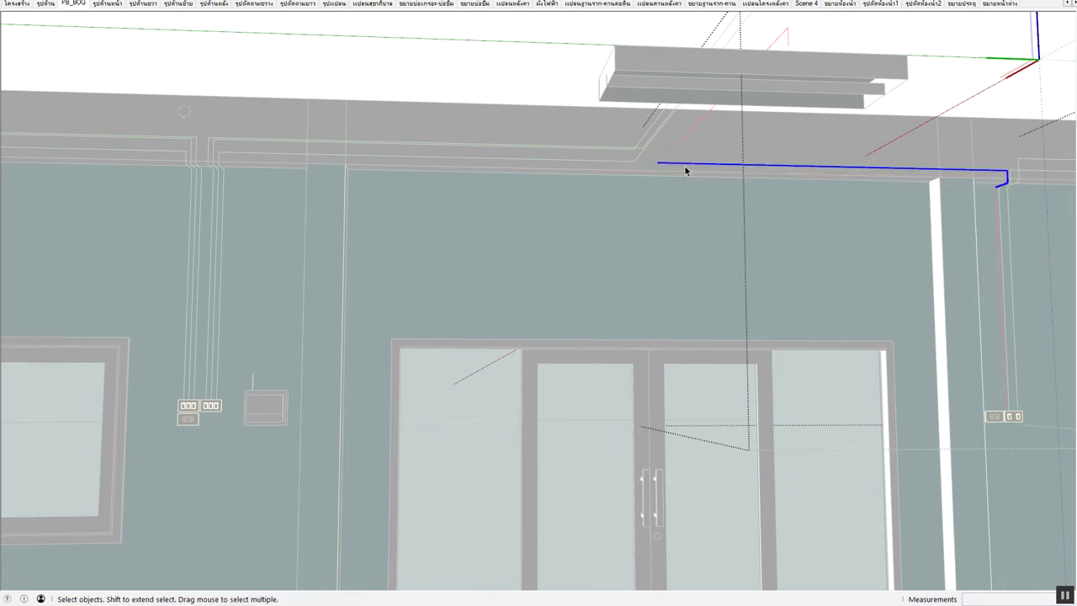
key(s)
key(space)
click(687, 165)
double_click(712, 167)
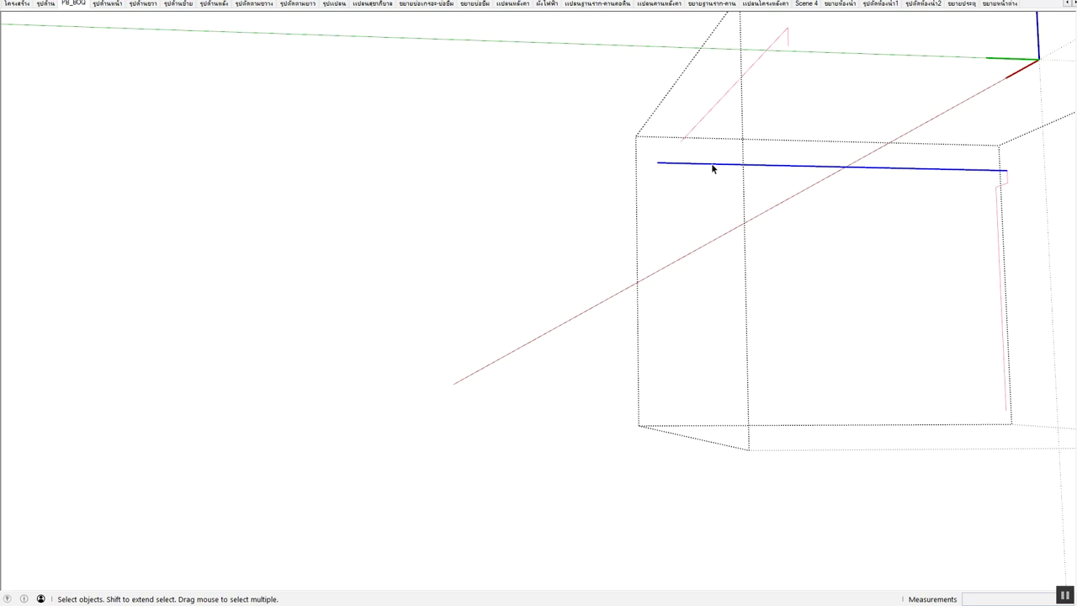
Set a wire piece on top of the panel box and stretch it up to the ceiling run
click(794, 81)
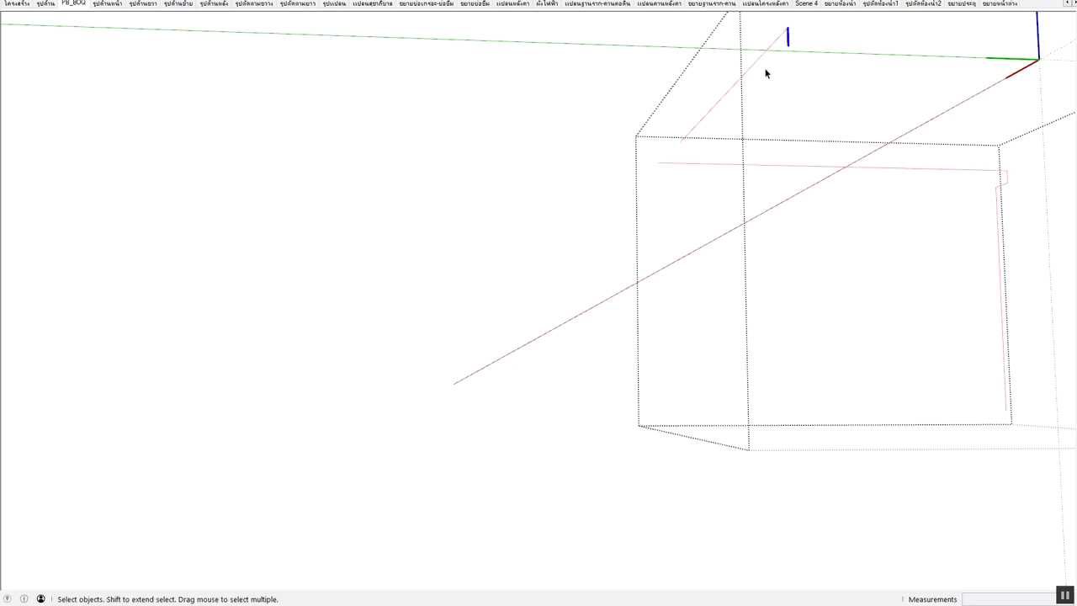
key(m)
click(786, 31)
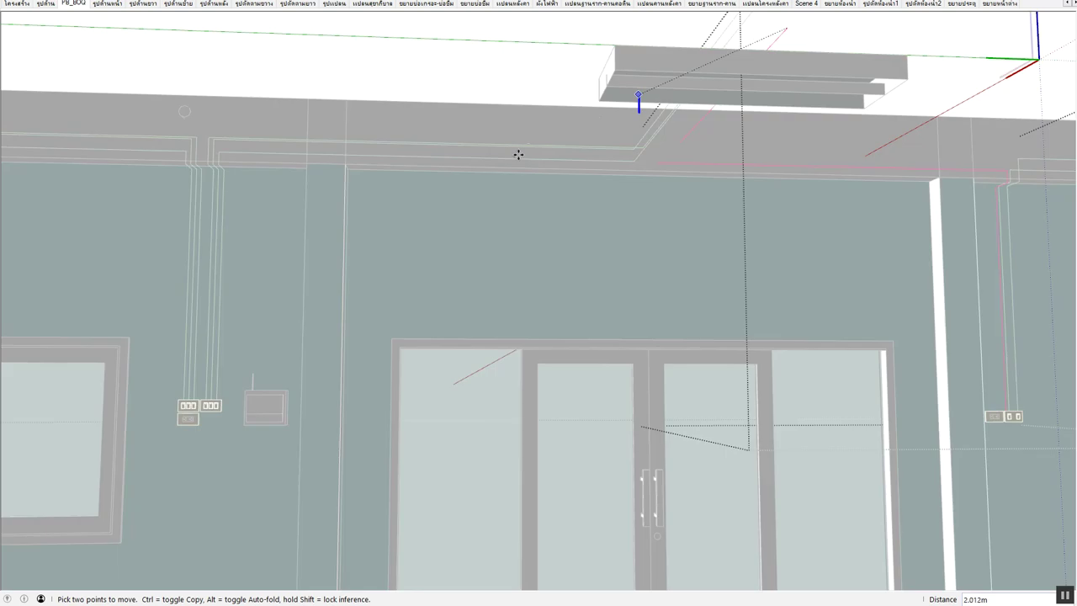
scroll(262, 288, up, 1)
scroll(278, 319, up, 1)
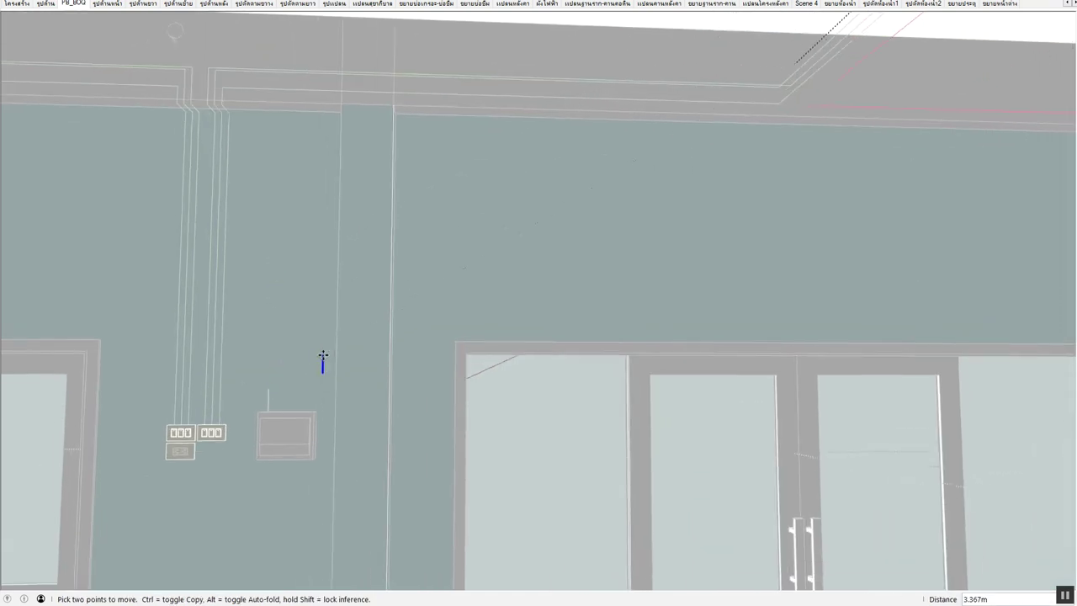
scroll(286, 404, up, 2)
scroll(286, 413, up, 2)
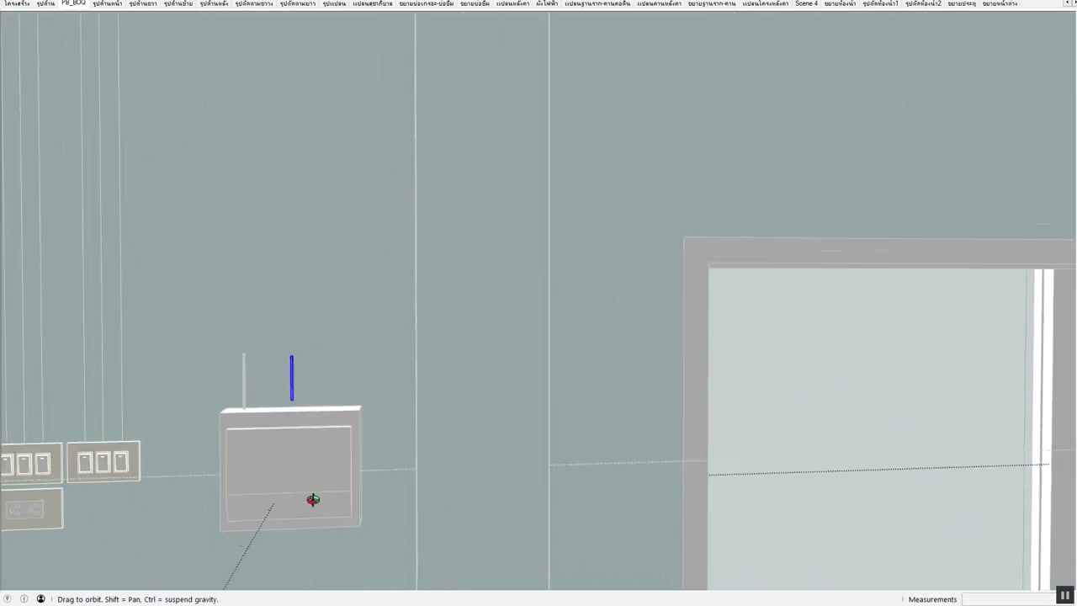
key(q)
key(space)
key(m)
click(287, 398)
click(341, 401)
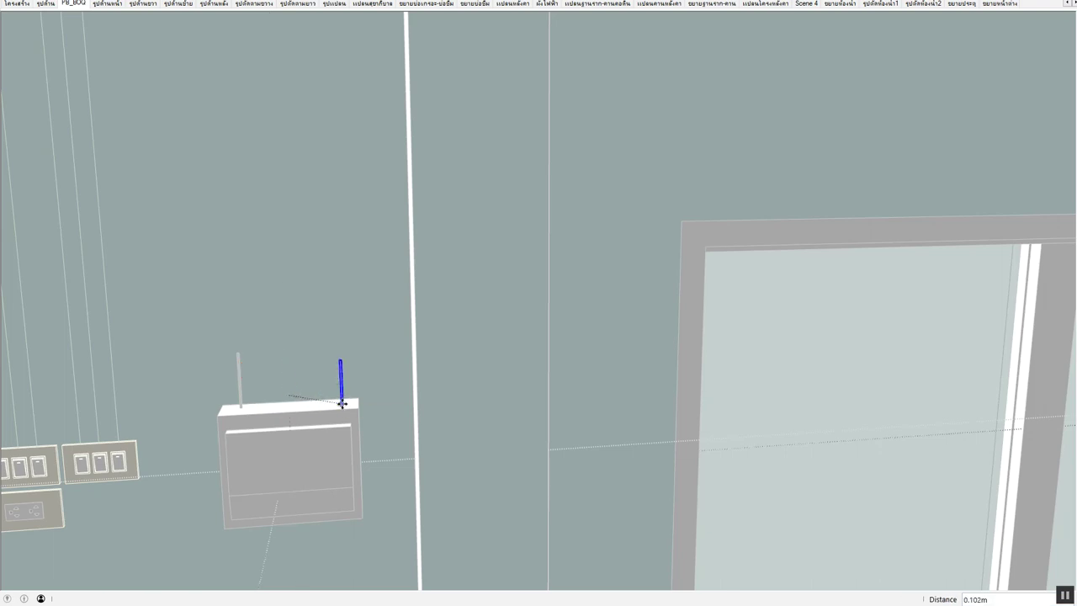
key(s)
drag(339, 362, 337, 180)
scroll(336, 202, down, 3)
mouse_move(337, 224)
middle_down()
mouse_move(312, 223)
mouse_move(296, 277)
mouse_move(342, 171)
middle_up()
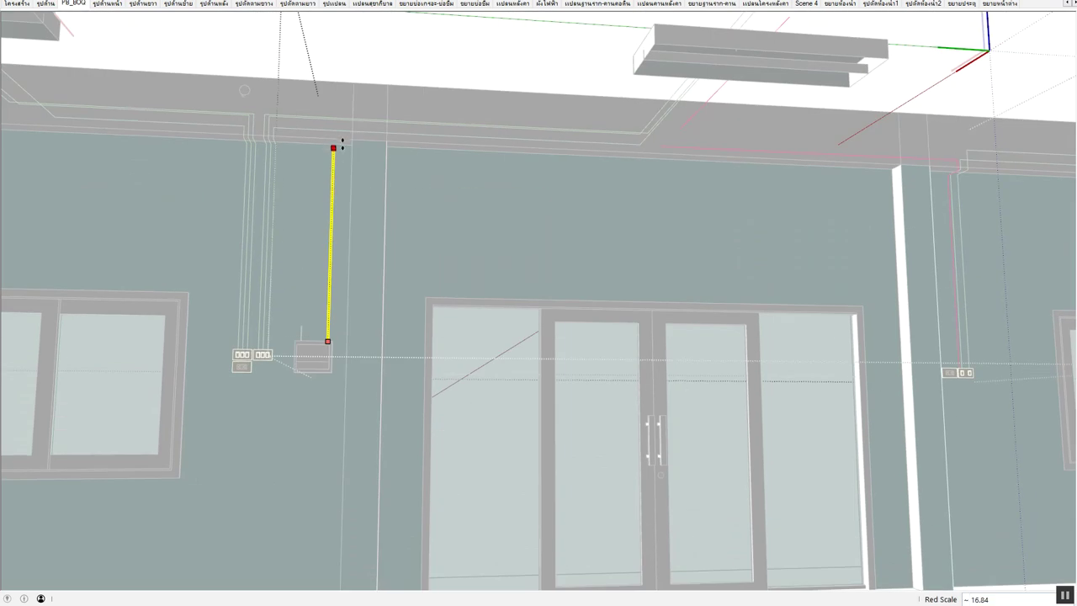
scroll(341, 145, up, 2)
scroll(342, 145, up, 2)
key(space)
scroll(628, 175, down, 2)
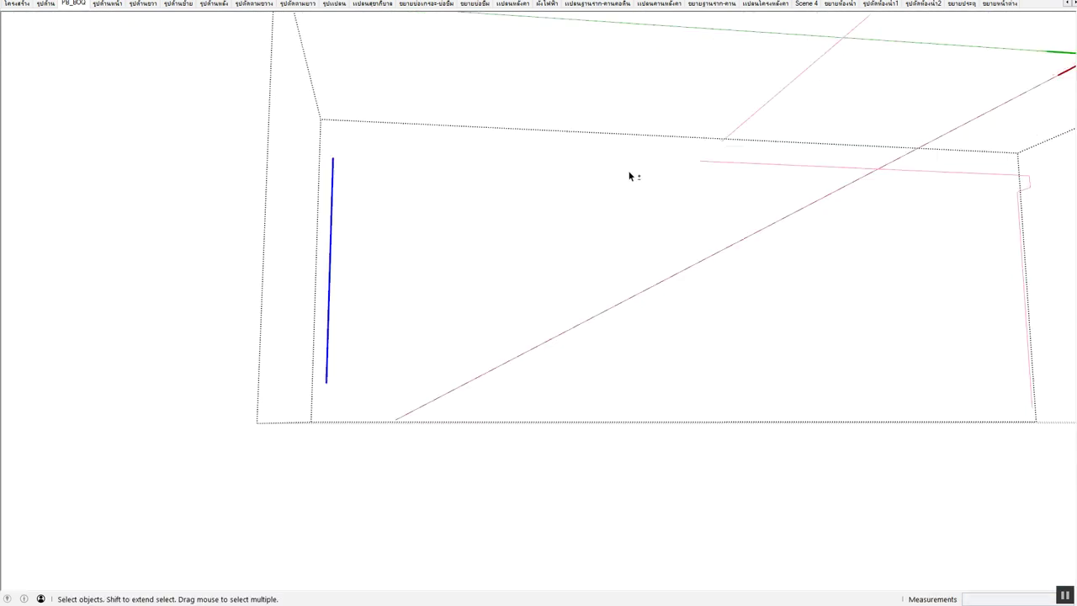
Move the diagonal wire piece to the top of the new drop and shorten it to fit the corner
mouse_move(714, 168)
middle_down()
mouse_move(617, 214)
mouse_move(698, 181)
middle_up()
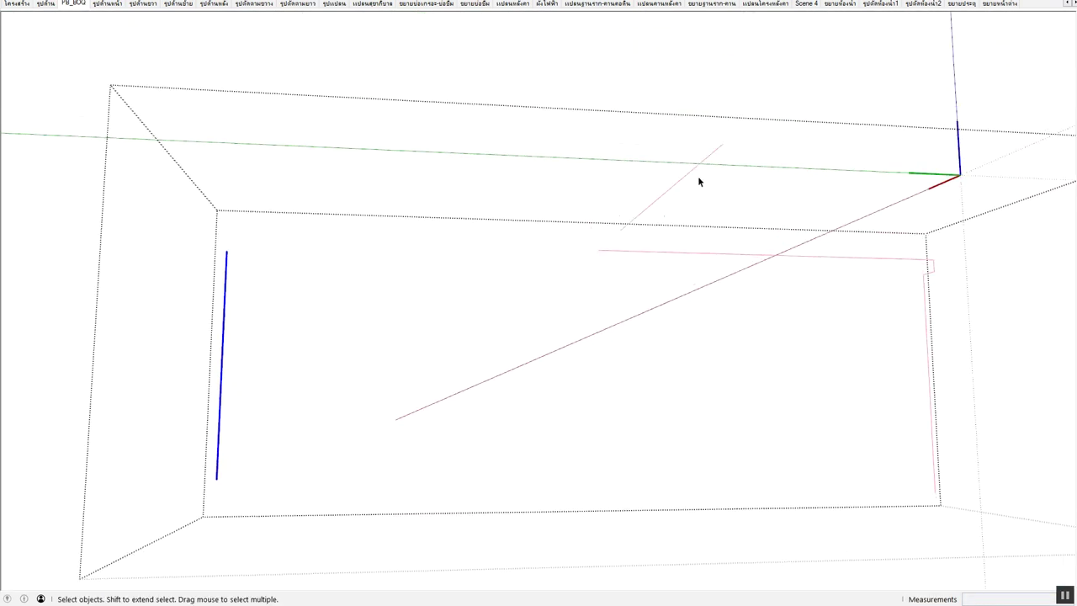
click(639, 214)
key(m)
click(623, 232)
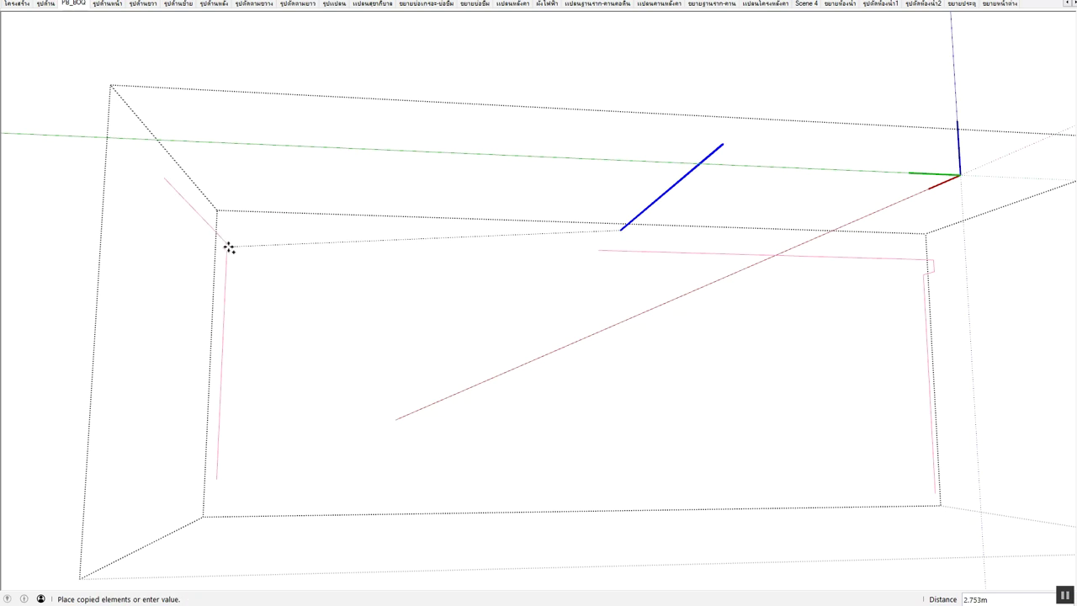
click(238, 240)
key(s)
drag(143, 168, 190, 230)
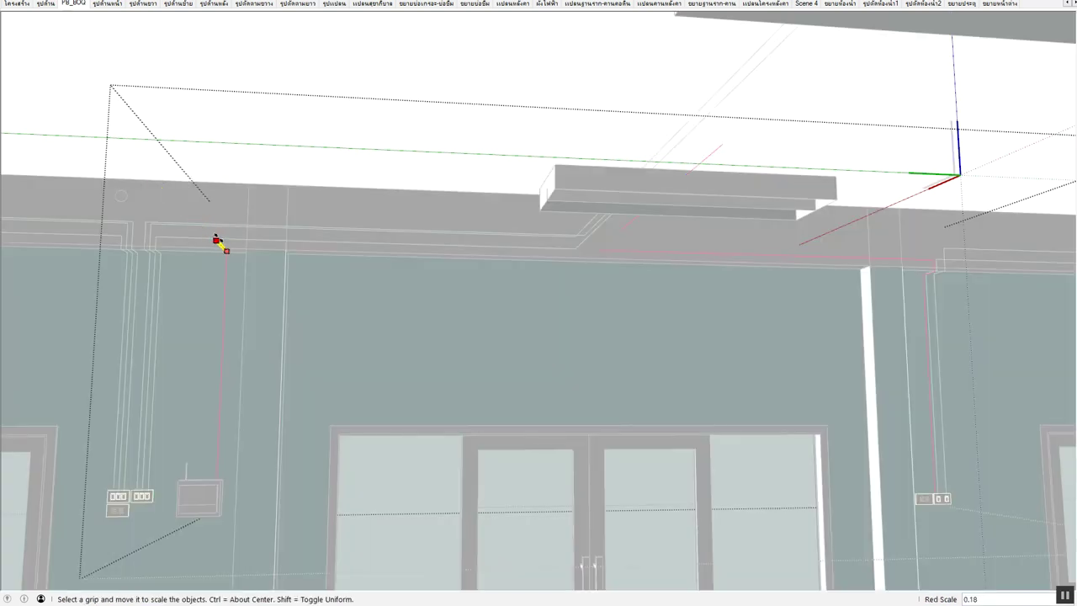
scroll(217, 239, up, 2)
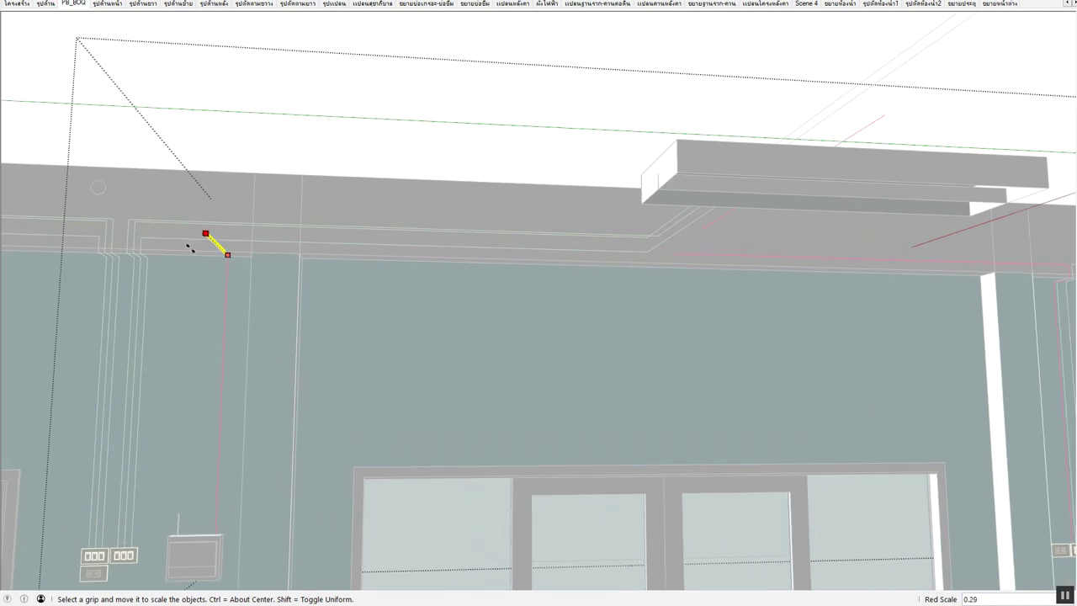
click(224, 247)
key(space)
scroll(661, 228, up, 3)
scroll(671, 227, up, 3)
Copy the vertical drop up to the ceiling corner and scale the copy down to a short stub
middle_drag(473, 278, 702, 207)
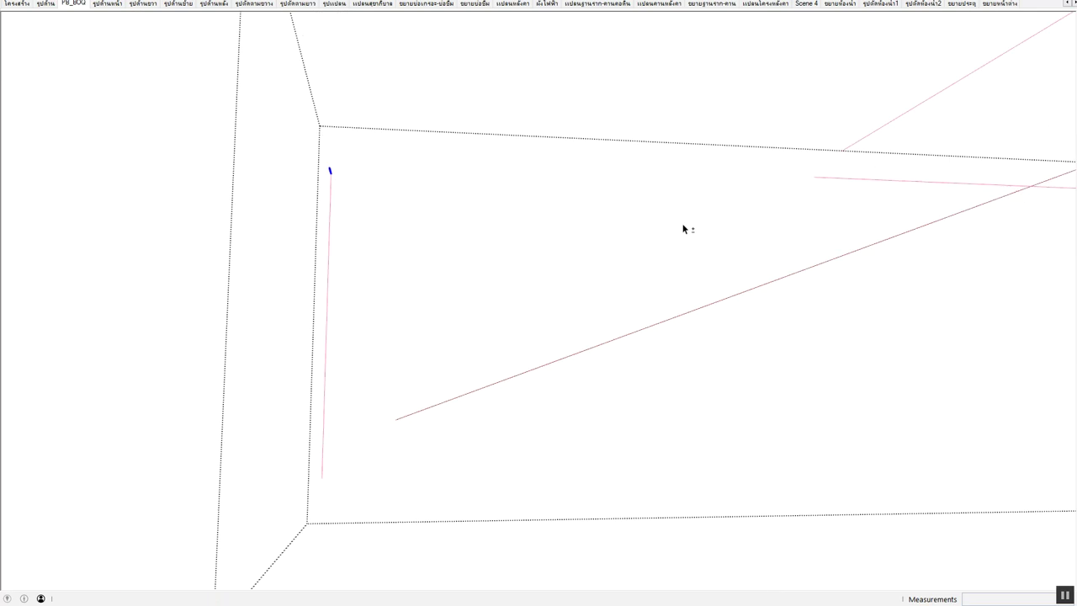
click(323, 434)
key(m)
click(322, 479)
key(ctrl)
click(329, 165)
scroll(336, 300, down, 3)
mouse_move(356, 67)
middle_down()
mouse_move(334, 82)
mouse_move(329, 50)
middle_up()
key(s)
drag(327, 48, 316, 266)
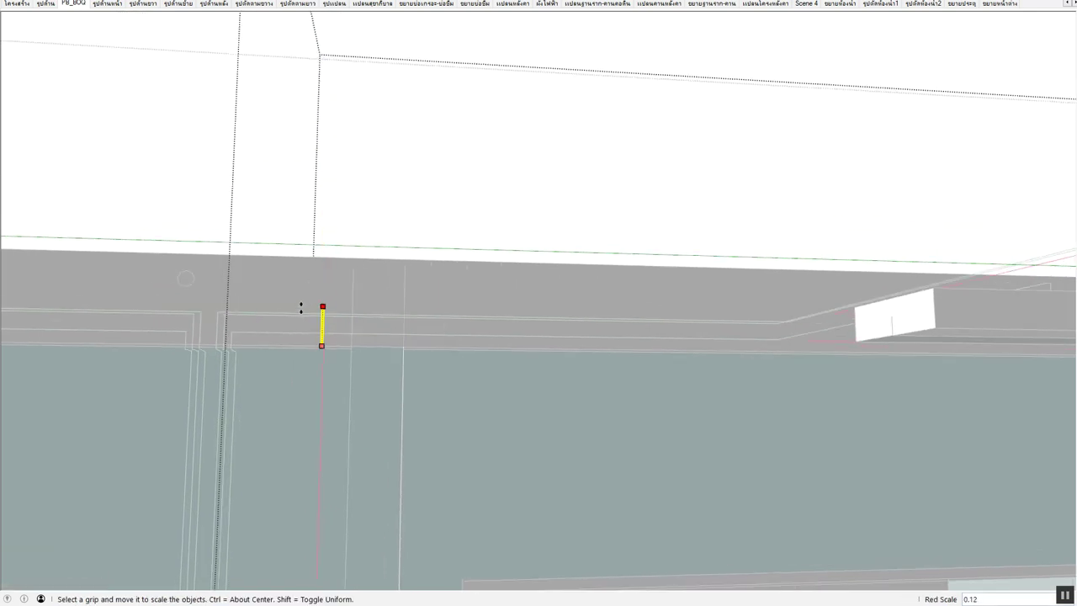
scroll(344, 339, up, 2)
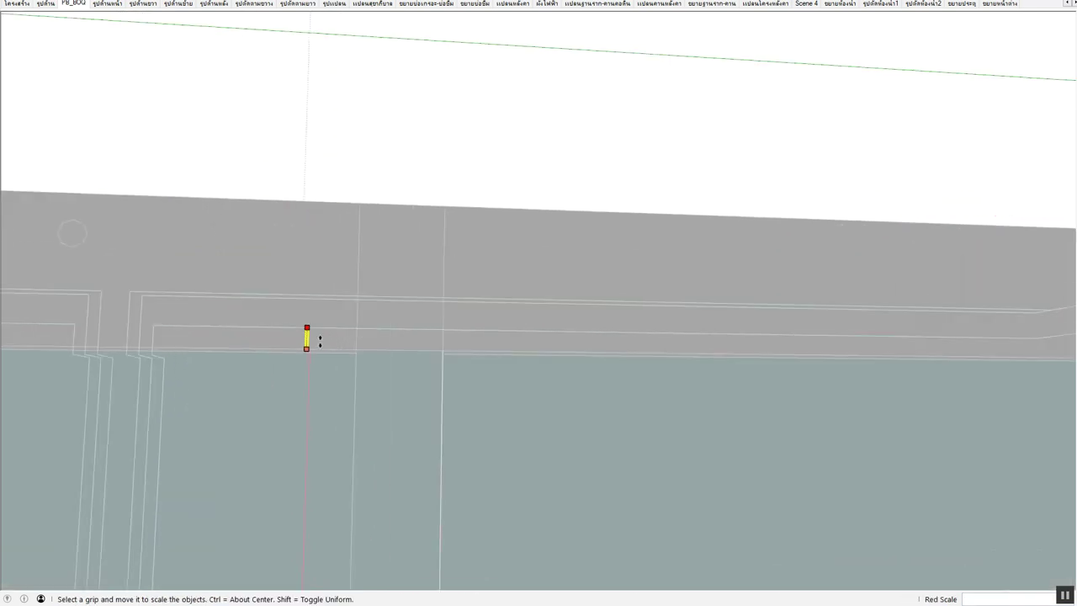
scroll(308, 336, up, 1)
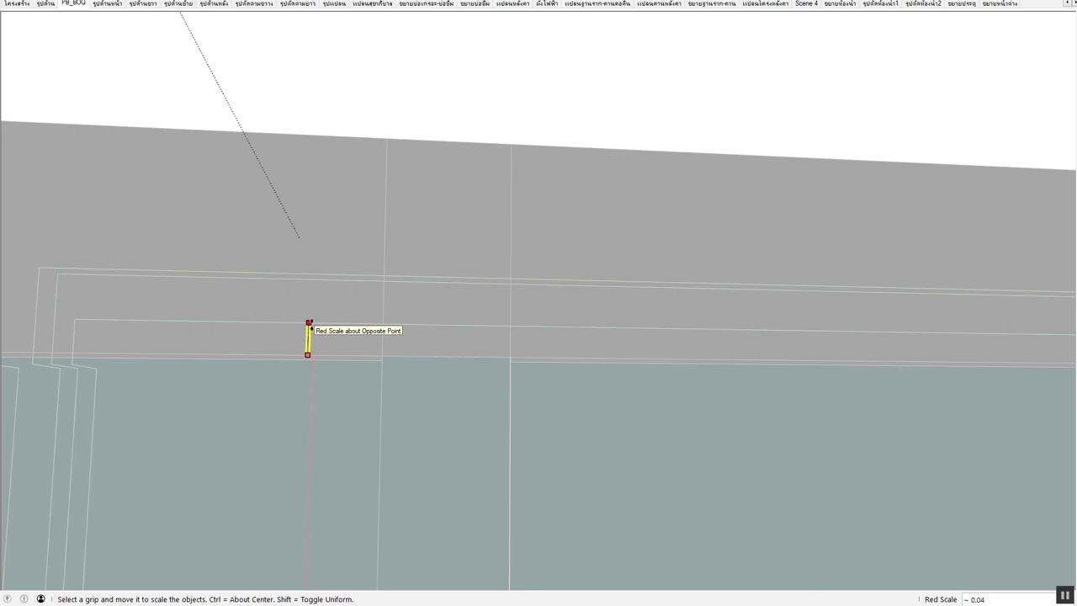
key(space)
scroll(273, 313, up, 5)
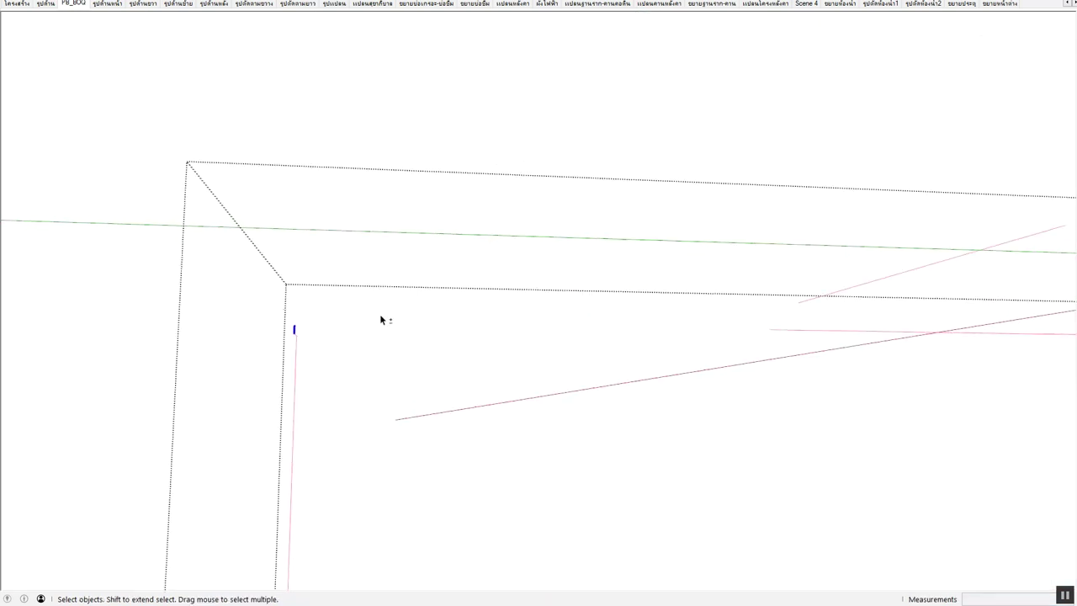
scroll(814, 304, down, 2)
Move the thin wire line to the wall corner and rotate it 90° level along the wall
key(m)
key(space)
click(790, 302)
key(m)
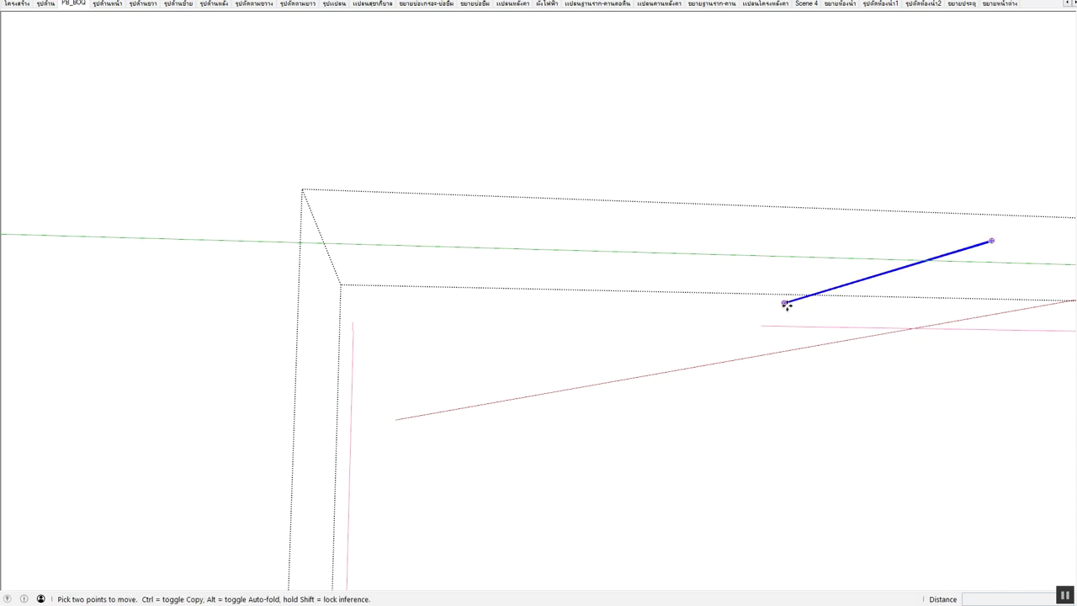
click(784, 303)
click(352, 319)
key(q)
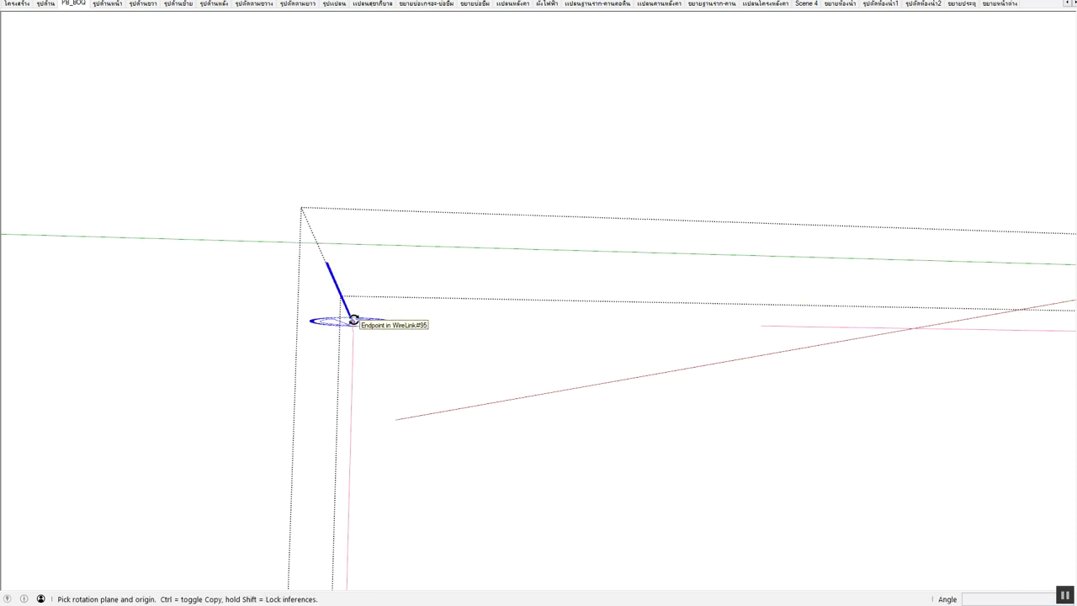
key(Left)
key(Right)
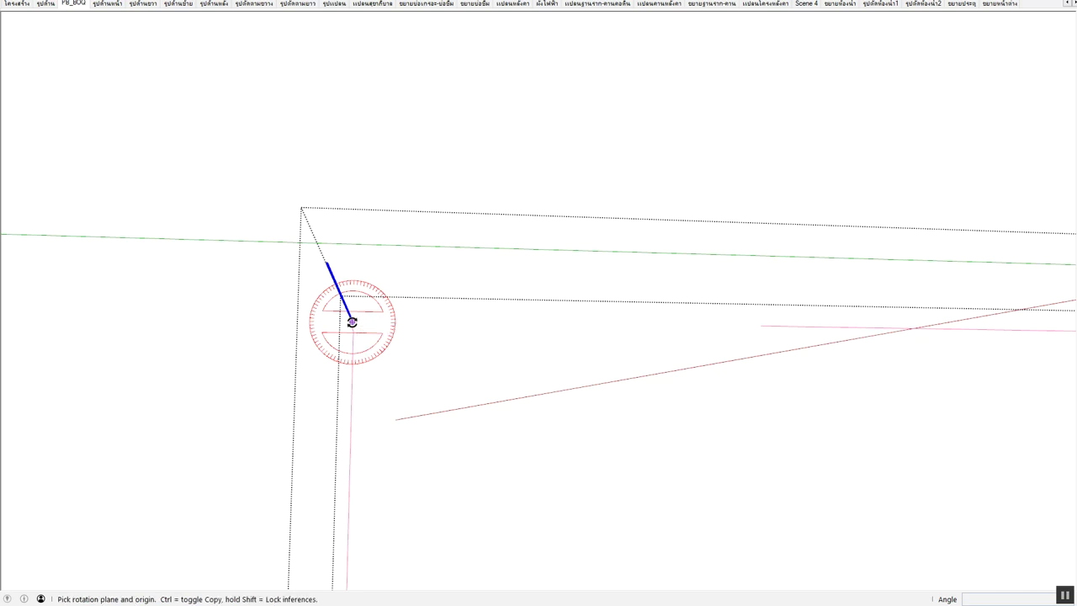
key(Up)
click(352, 321)
click(342, 300)
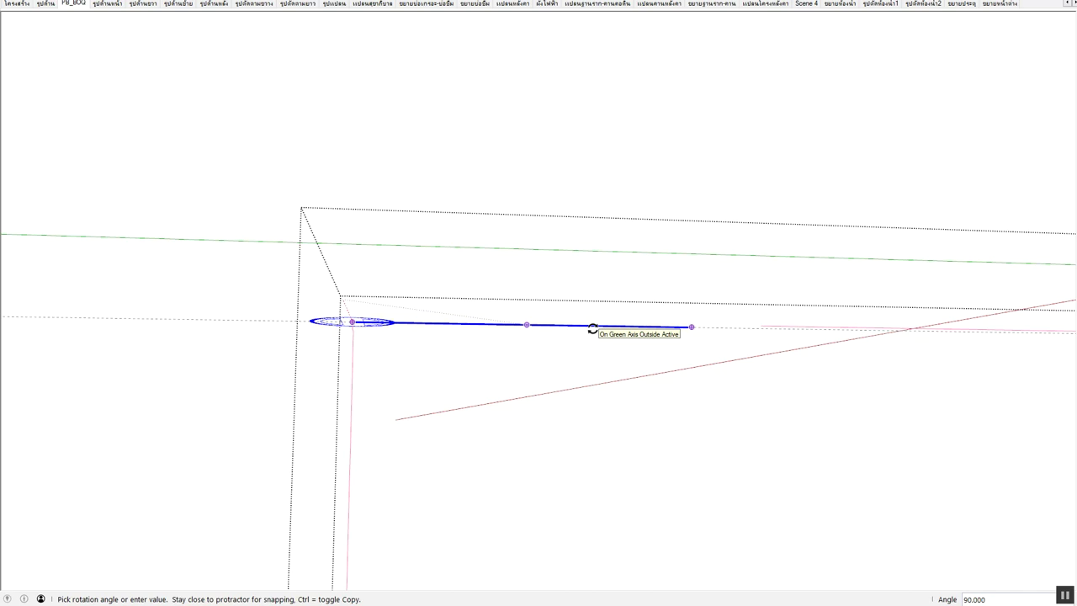
click(593, 328)
Stretch the rotated line 2.30 times along the red axis
key(s)
drag(695, 329, 732, 315)
middle_drag(733, 314, 750, 328)
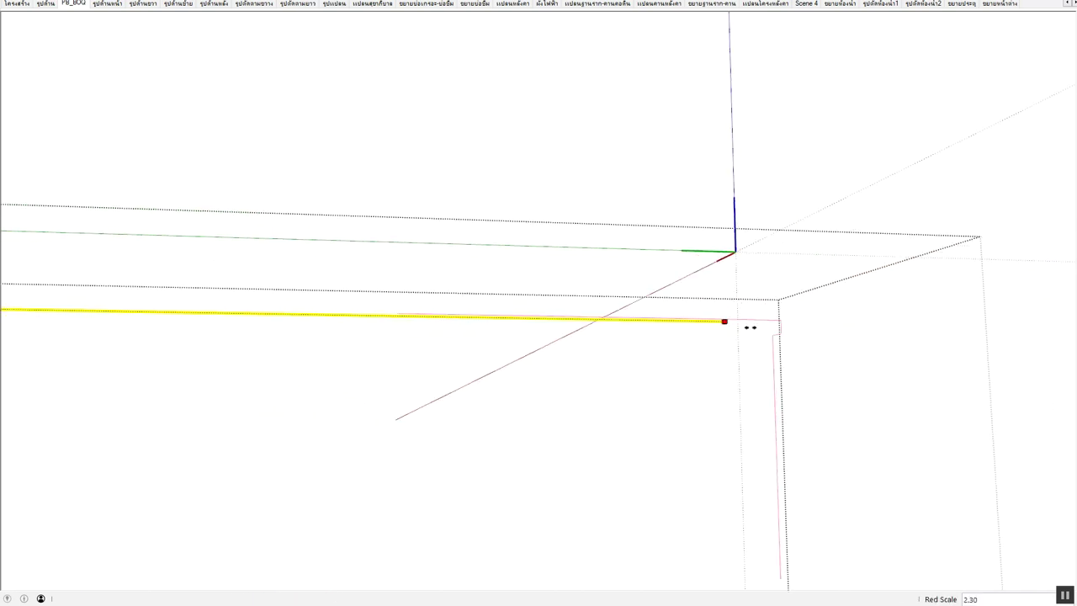
click(780, 321)
Erase the shorter duplicate parallel line left beside the new wall run
key(e)
drag(406, 313, 529, 304)
key(space)
scroll(779, 324, up, 2)
click(780, 325)
key(s)
key(space)
scroll(620, 281, down, 2)
scroll(567, 296, down, 5)
middle_drag(479, 303, 500, 459)
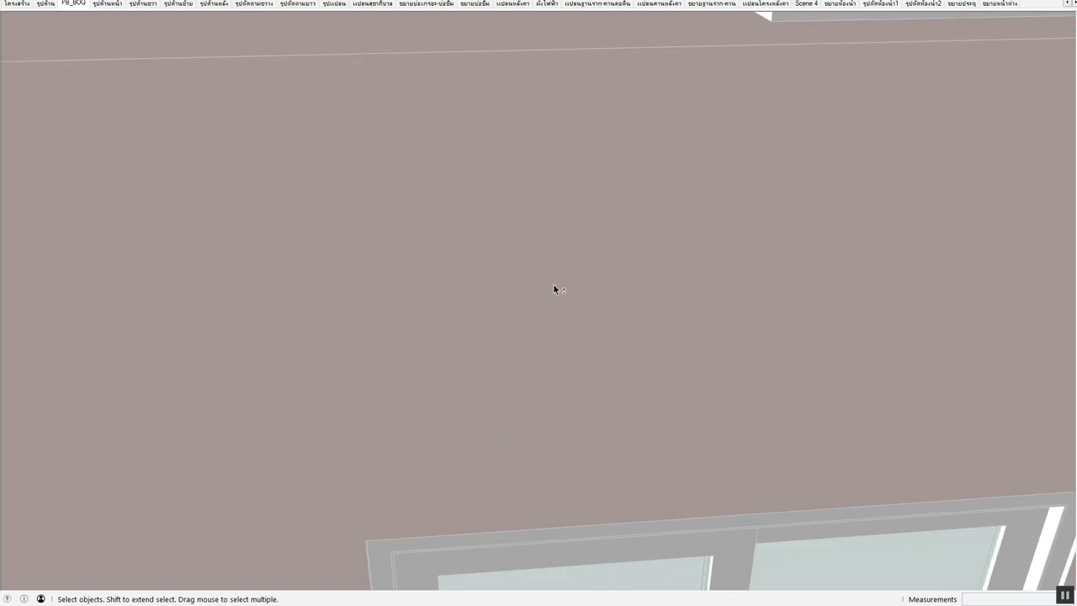
scroll(553, 284, down, 5)
mouse_move(547, 165)
middle_down()
mouse_move(510, 248)
mouse_move(535, 336)
middle_up()
scroll(535, 335, up, 3)
scroll(494, 317, up, 3)
scroll(527, 445, down, 1)
scroll(635, 435, down, 2)
mouse_move(635, 435)
middle_down()
mouse_move(440, 368)
mouse_move(476, 295)
mouse_move(470, 312)
middle_up()
scroll(469, 312, down, 3)
scroll(476, 343, up, 2)
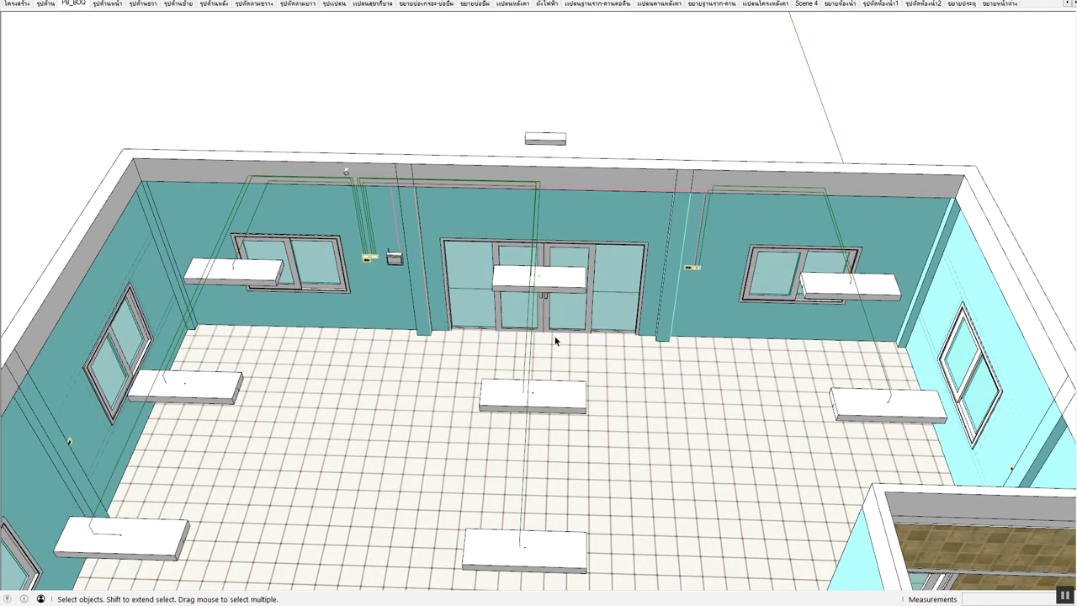
middle_drag(569, 245, 393, 247)
scroll(387, 252, up, 5)
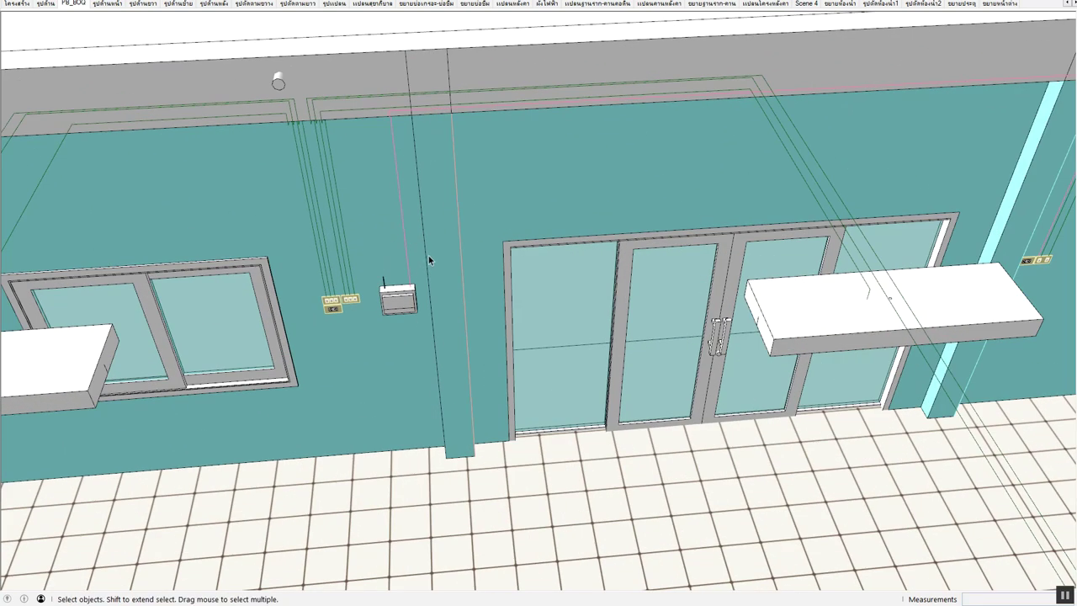
scroll(692, 202, up, 1)
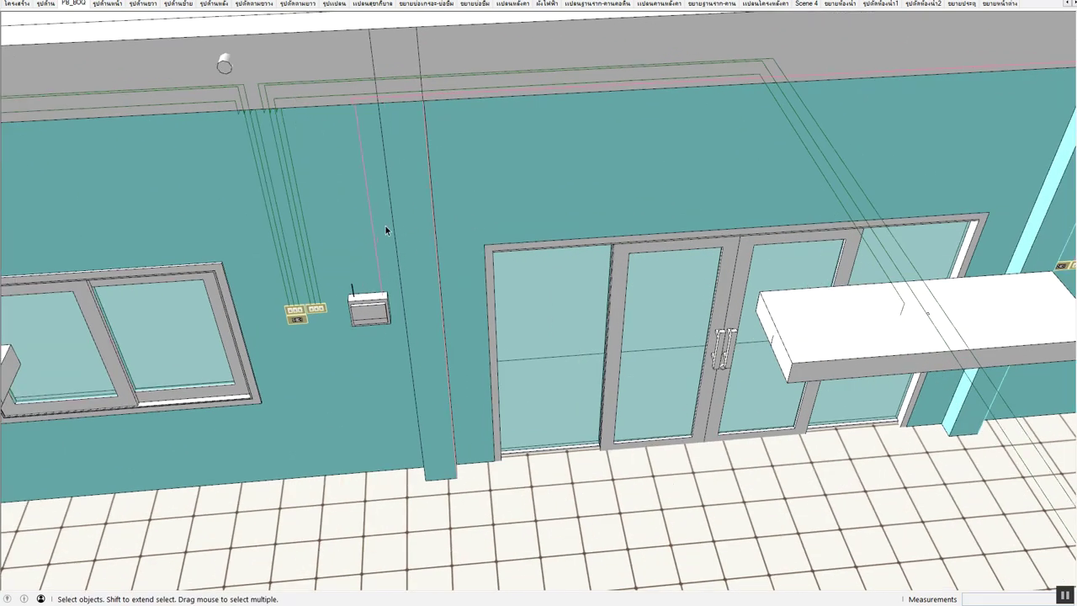
scroll(347, 277, down, 4)
middle_drag(347, 276, 583, 258)
scroll(523, 267, down, 3)
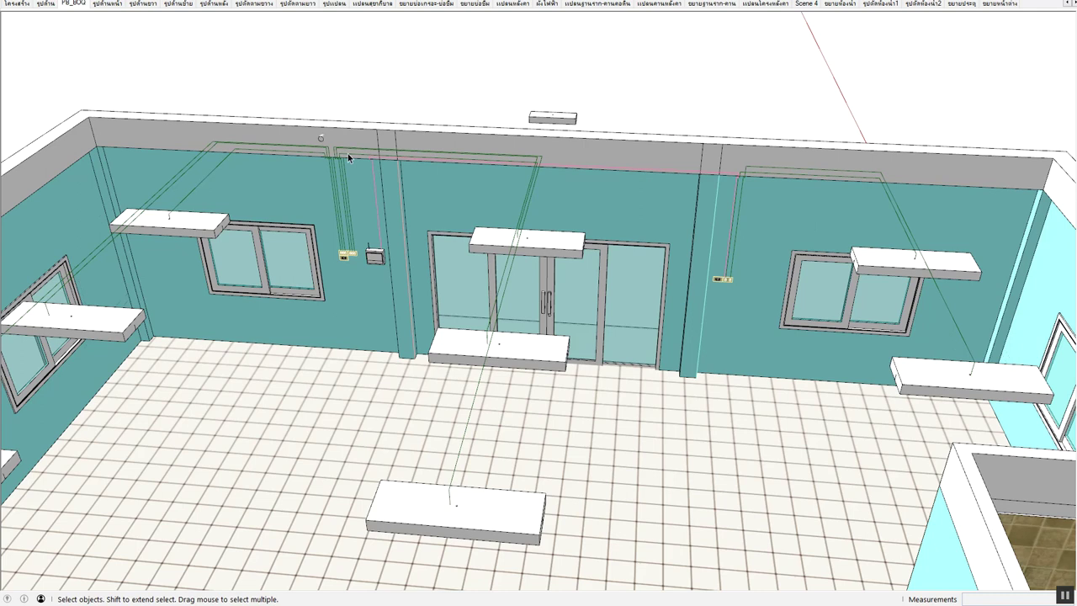
scroll(475, 253, down, 2)
mouse_move(497, 233)
middle_down()
mouse_move(660, 229)
mouse_move(544, 275)
middle_up()
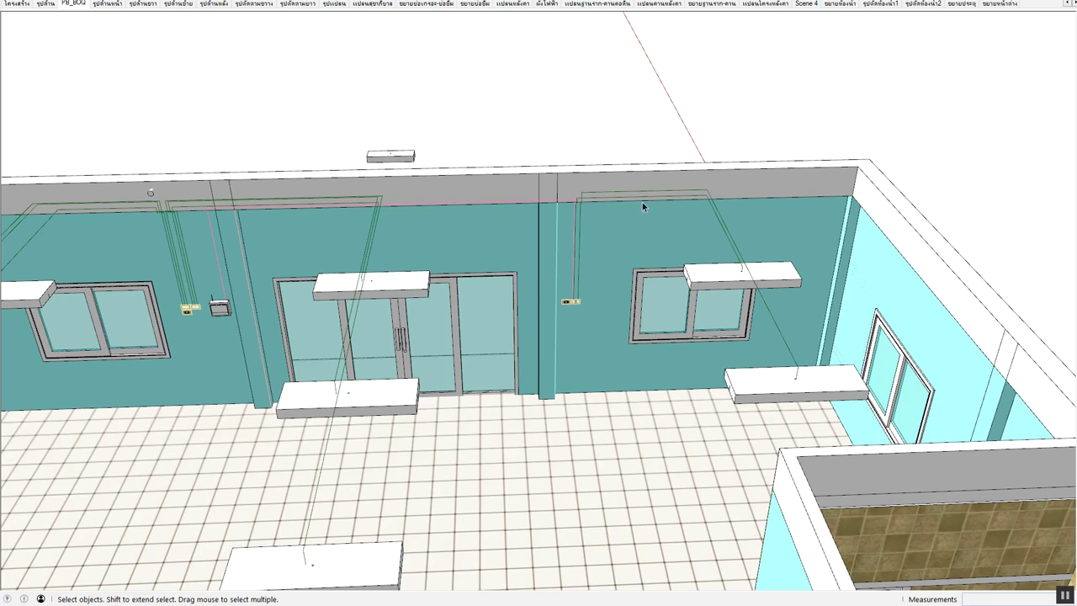
scroll(602, 264, down, 2)
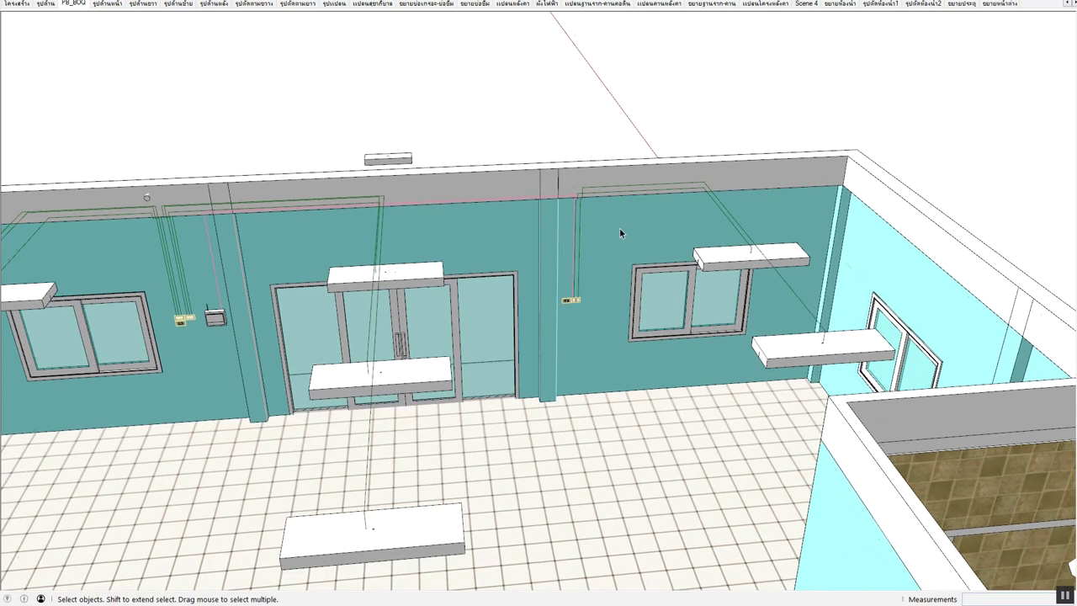
scroll(508, 274, up, 2)
middle_drag(503, 252, 637, 250)
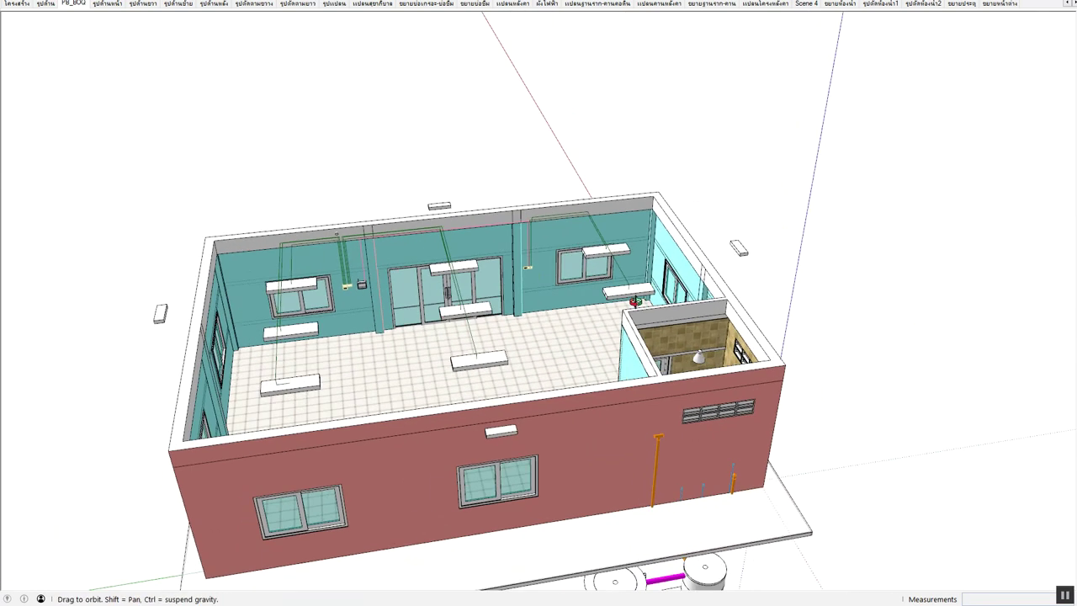
scroll(639, 250, up, 2)
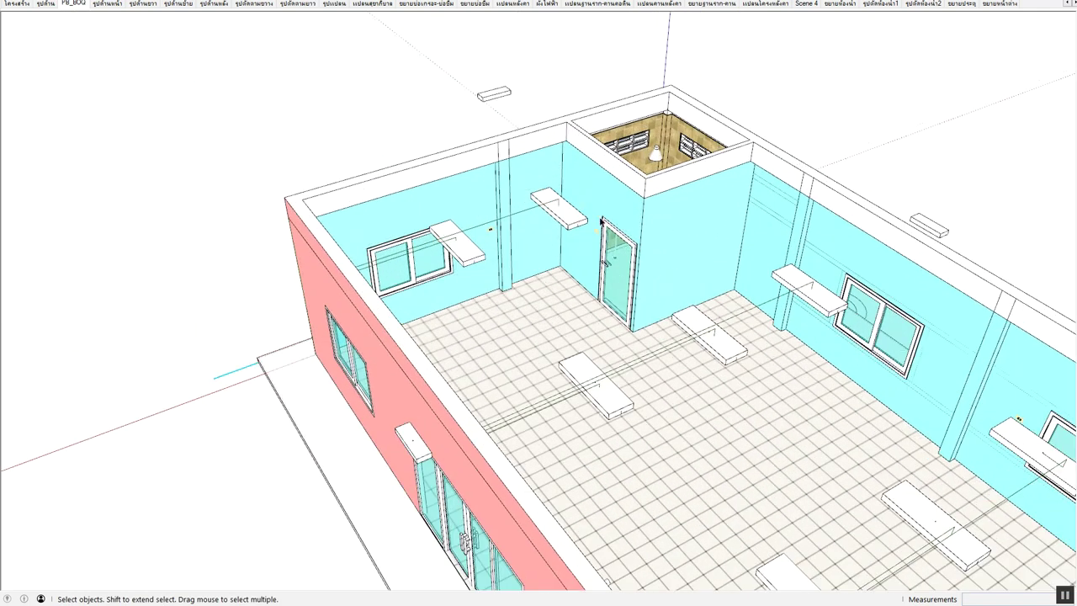
scroll(618, 235, up, 3)
scroll(593, 185, up, 3)
scroll(589, 199, up, 2)
scroll(589, 198, down, 1)
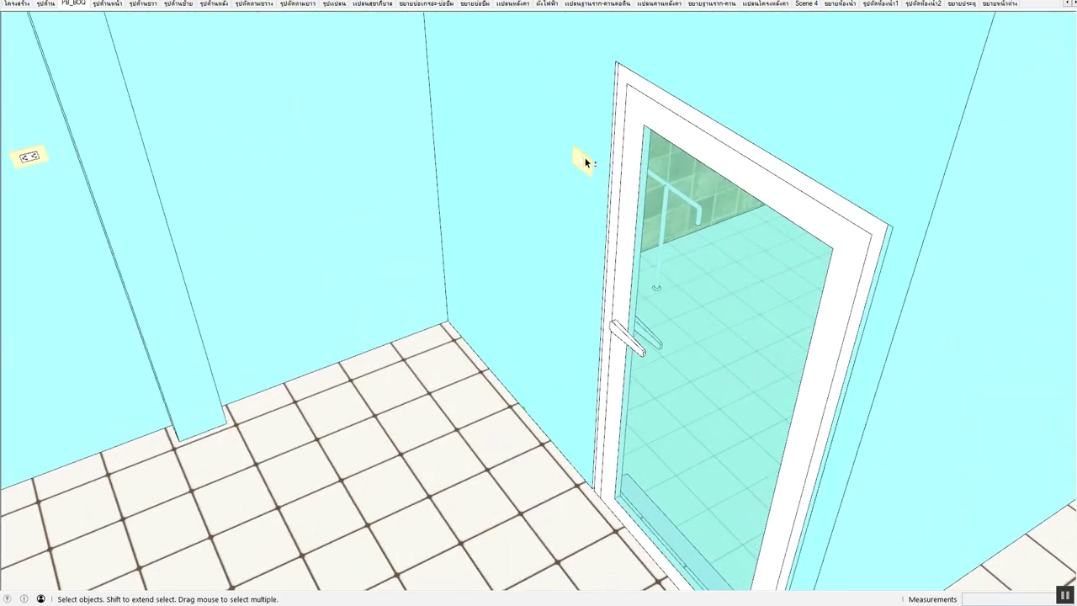
scroll(584, 168, up, 2)
scroll(572, 194, down, 2)
scroll(521, 189, down, 3)
scroll(538, 143, down, 4)
mouse_move(553, 101)
middle_down()
mouse_move(482, 252)
mouse_move(529, 227)
middle_up()
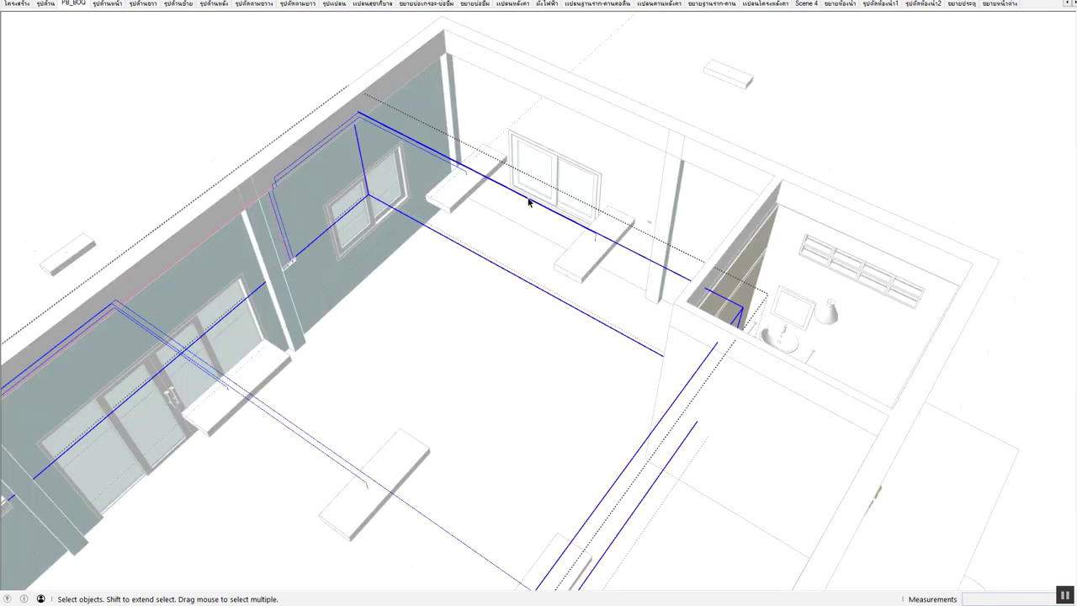
scroll(529, 202, up, 1)
Copy the wire box component about 2.4 m further right, beside the bathroom glass door
double_click(528, 202)
key(Escape)
click(529, 202)
right_click(528, 201)
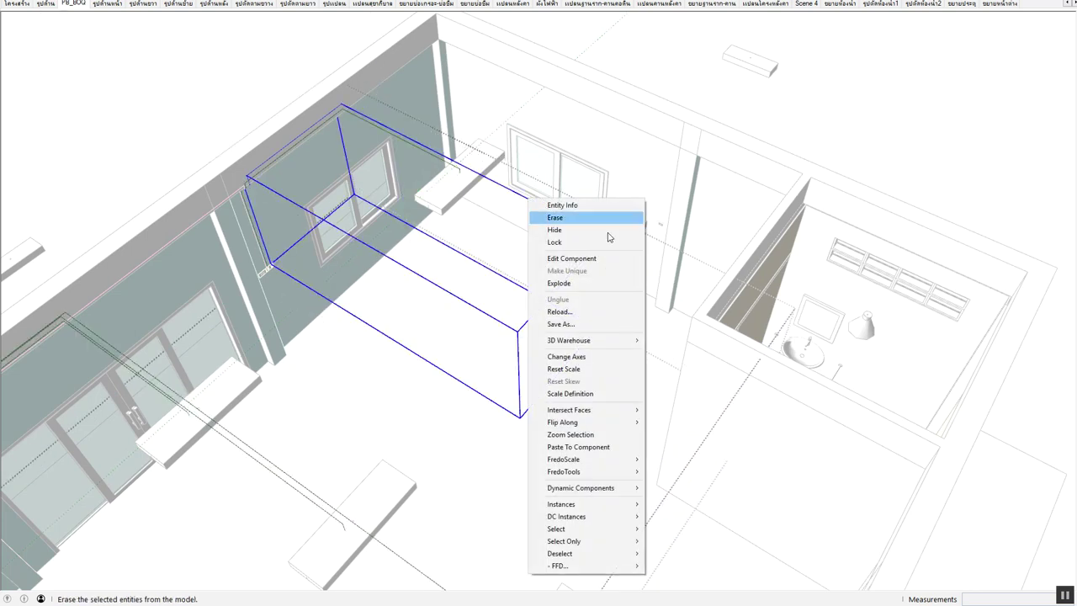
click(514, 195)
middle_drag(520, 196, 551, 236)
key(m)
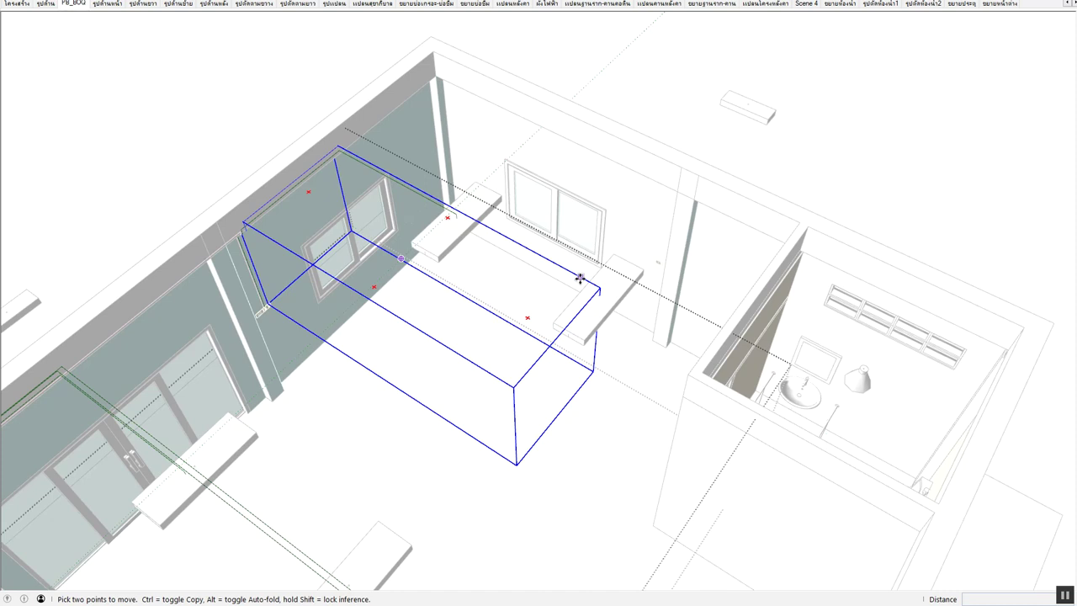
click(580, 277)
key(ctrl)
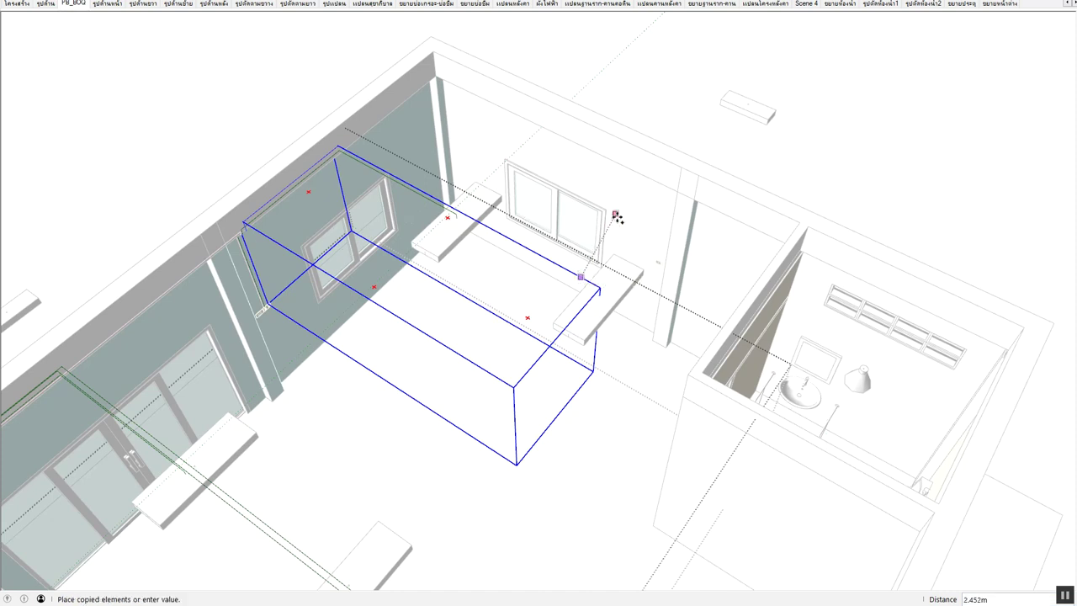
key(space)
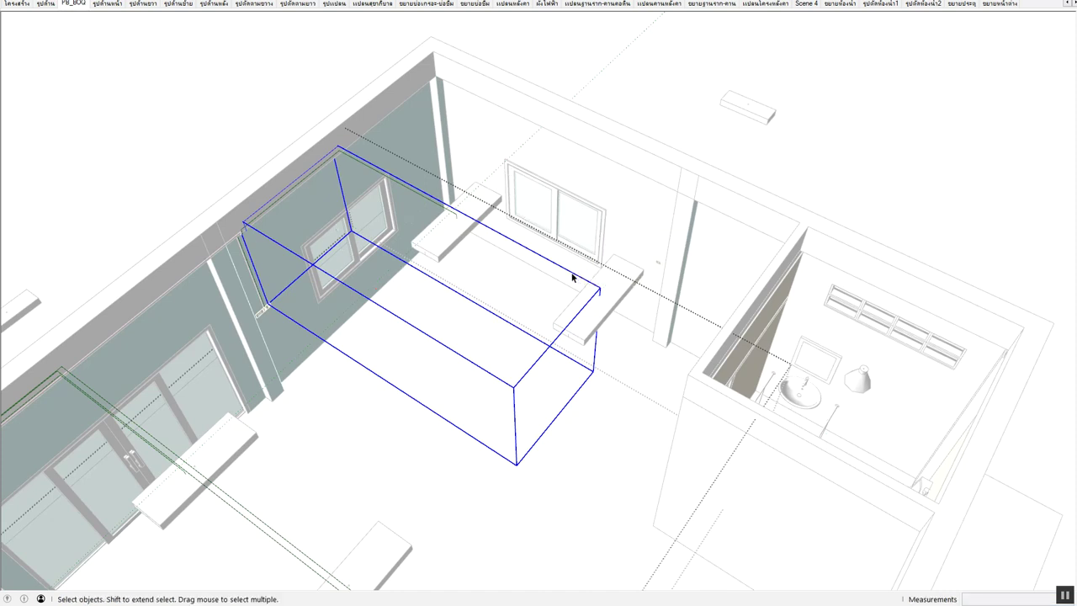
mouse_move(580, 278)
middle_down()
mouse_move(789, 251)
mouse_move(651, 211)
middle_up()
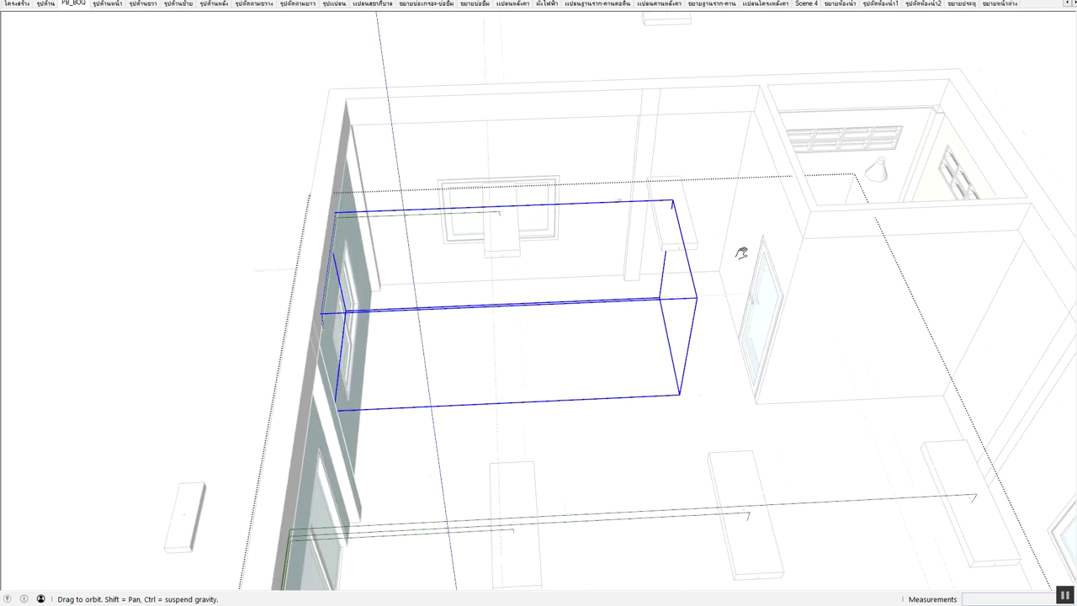
key(m)
click(570, 202)
key(ctrl)
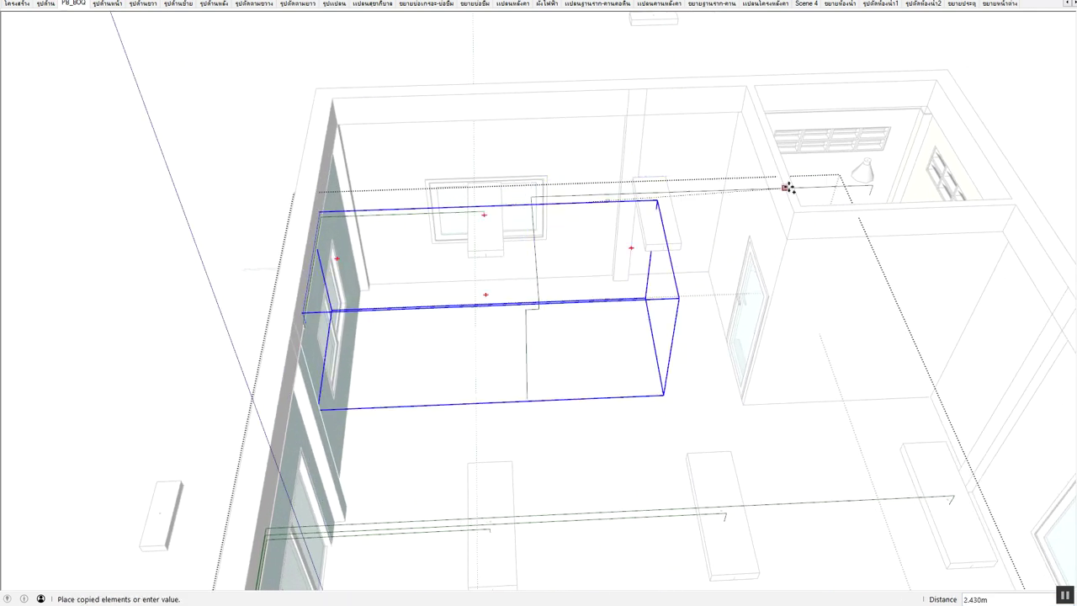
click(752, 195)
key(space)
Make the copied wire box unique and show its Entity Info details
right_click(705, 195)
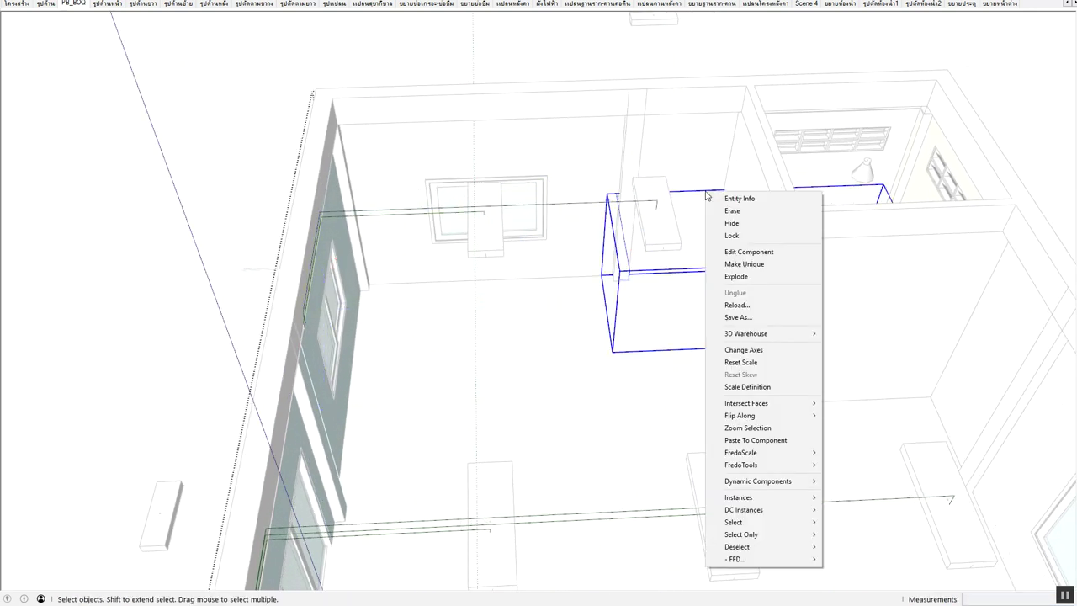
click(749, 260)
mouse_move(749, 261)
middle_down()
mouse_move(615, 242)
mouse_move(668, 222)
middle_up()
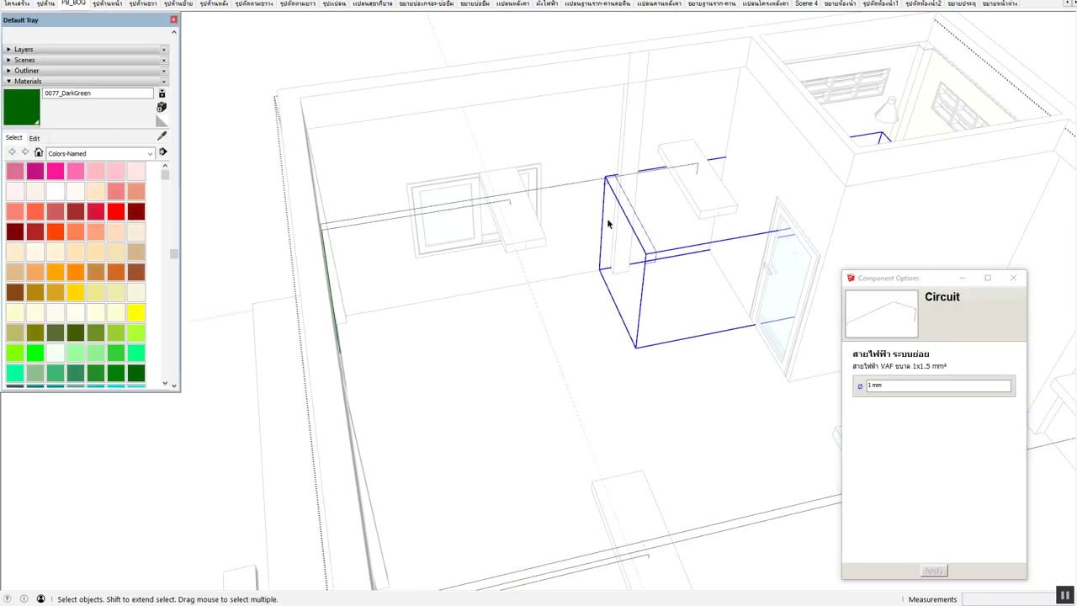
click(85, 82)
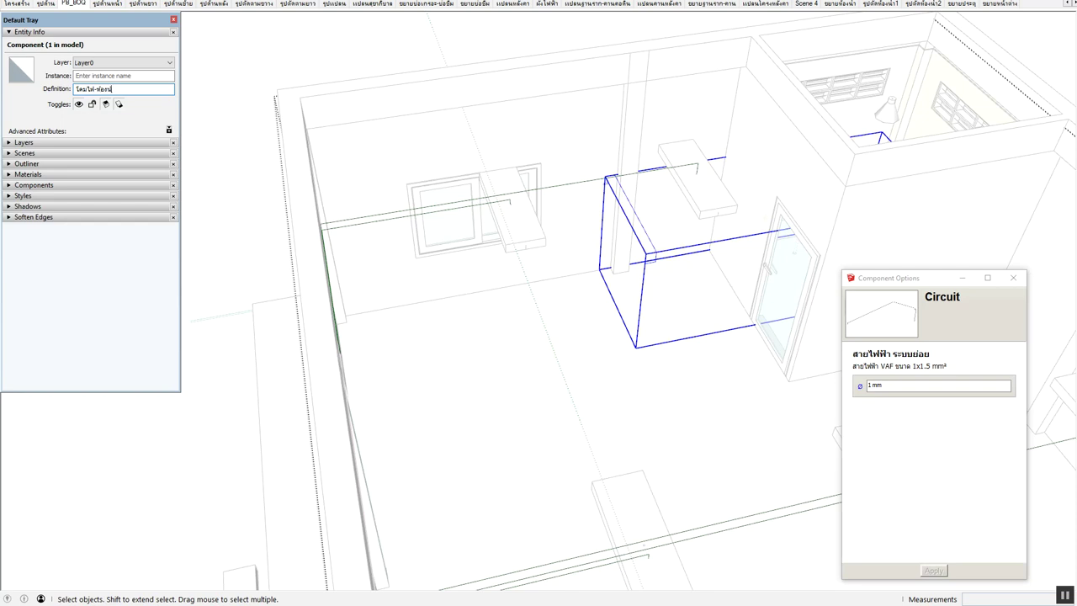
Move the blue wire-link box onto the wall beside the bathroom door
mouse_move(661, 176)
middle_down()
mouse_move(584, 202)
mouse_move(673, 250)
mouse_move(570, 284)
middle_up()
scroll(587, 217, up, 3)
scroll(588, 216, down, 3)
scroll(583, 290, up, 3)
key(m)
click(661, 325)
mouse_move(462, 192)
middle_down()
mouse_move(684, 182)
mouse_move(704, 125)
mouse_move(647, 163)
mouse_move(690, 176)
mouse_move(663, 110)
mouse_move(646, 254)
mouse_move(618, 190)
middle_up()
scroll(698, 120, up, 3)
scroll(680, 135, up, 2)
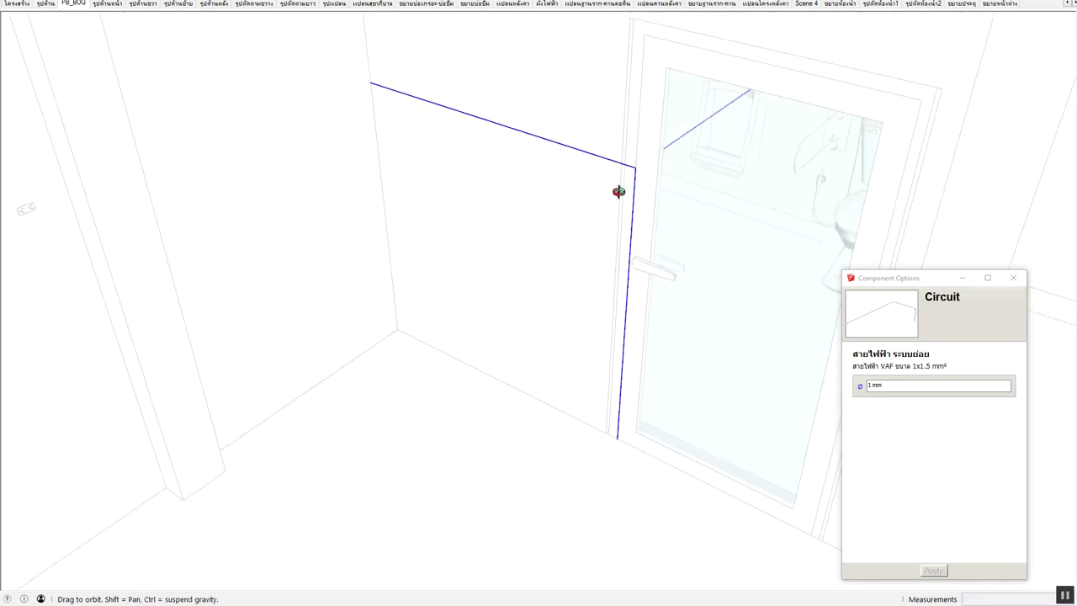
scroll(614, 194, up, 2)
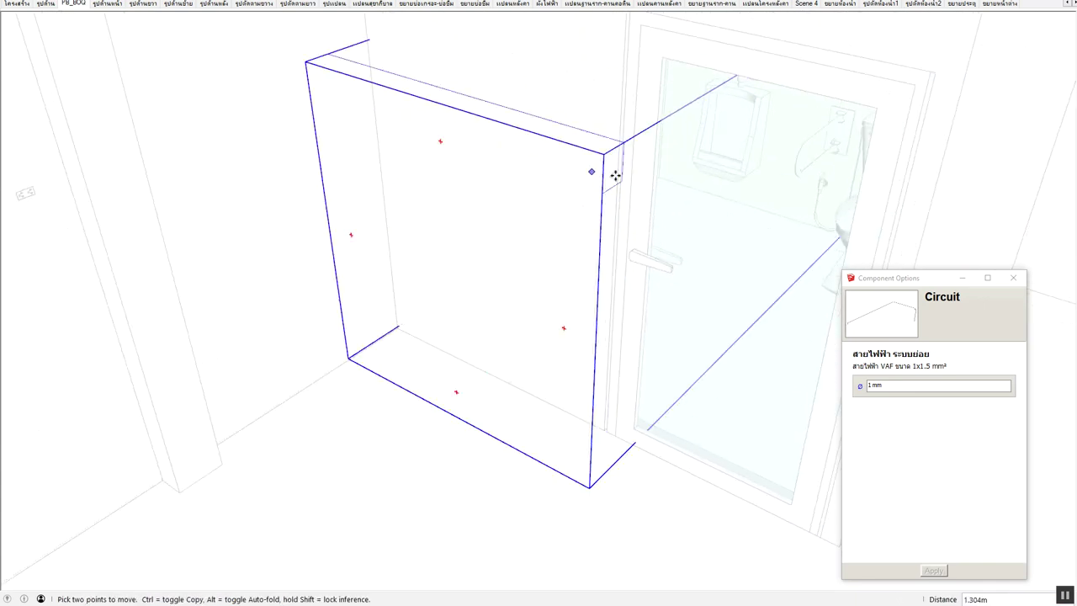
key(Escape)
key(Escape)
Dismiss the Component Options and open the wall wire run for editing
key(space)
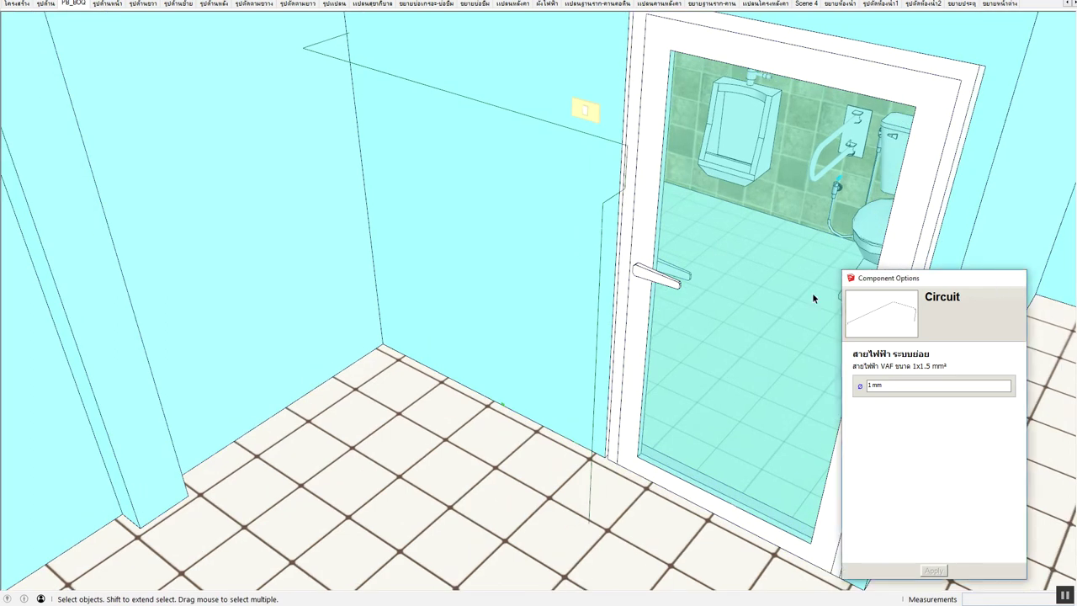
click(1013, 278)
double_click(602, 225)
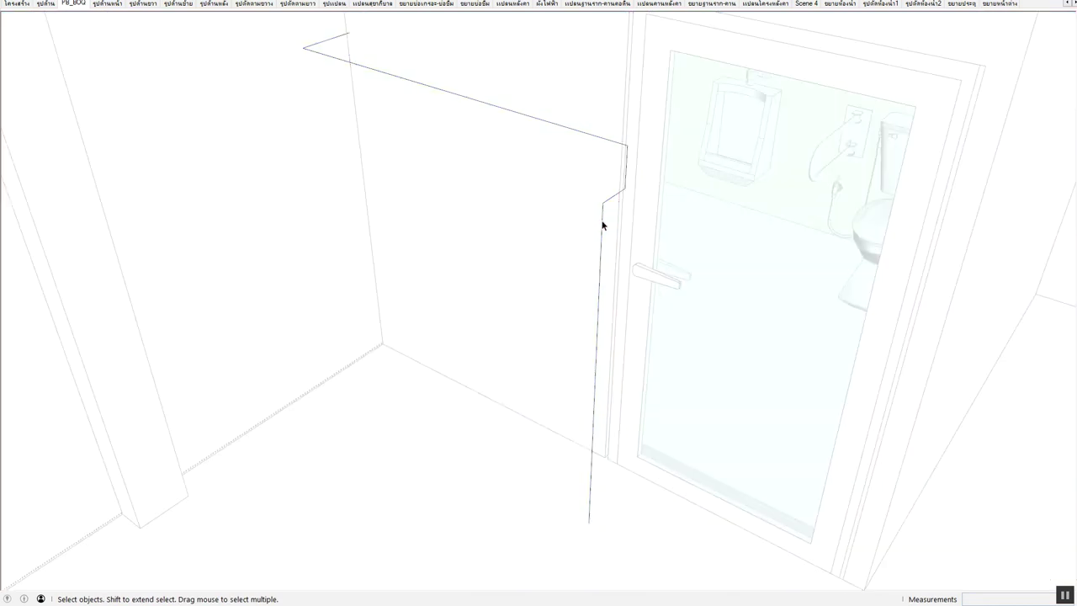
Select all connected edges of the wire run beside the bathroom door
triple_click(602, 226)
click(604, 307)
triple_click(592, 485)
scroll(589, 484, down, 2)
scroll(581, 488, down, 2)
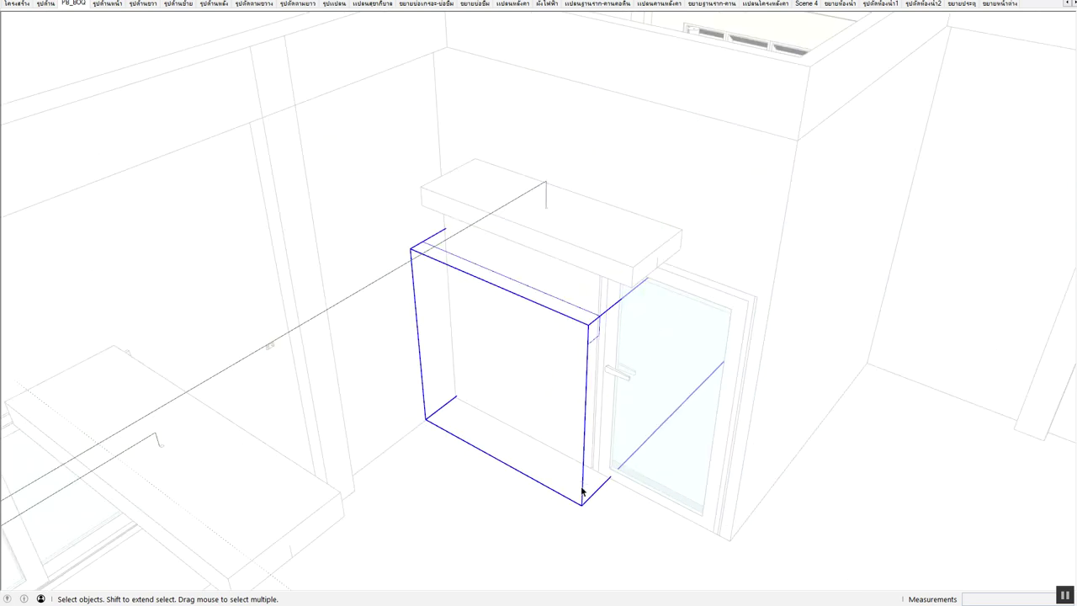
key(Delete)
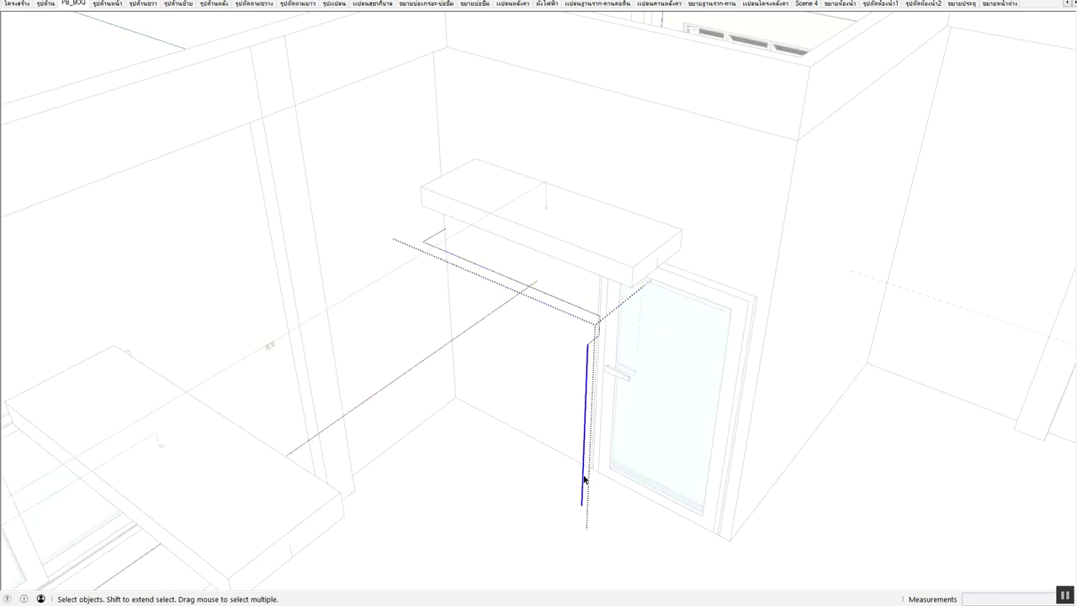
key(ctrl+z)
Move the wire run so its vertical leg drops down the wall toward the door top
key(m)
click(582, 504)
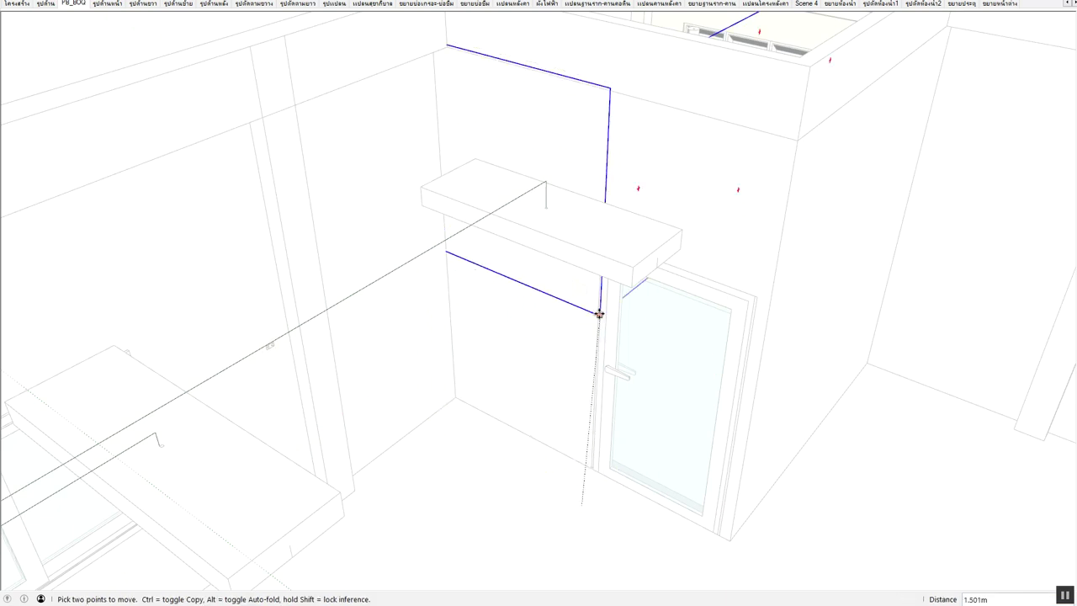
scroll(599, 315, up, 2)
scroll(598, 308, up, 2)
scroll(598, 240, up, 1)
scroll(589, 228, up, 2)
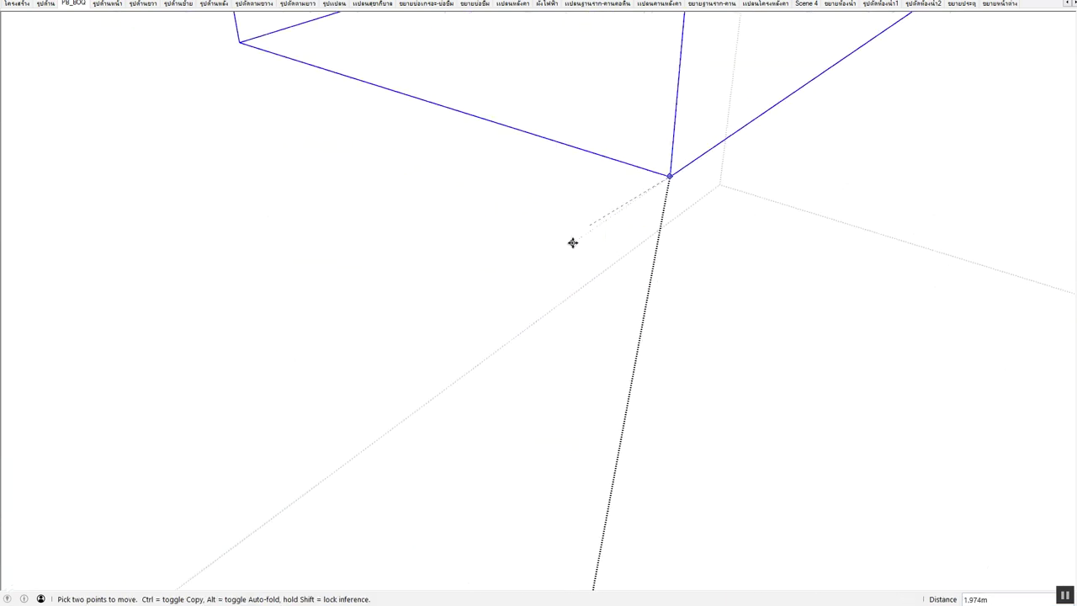
mouse_move(572, 242)
shift+middle_down()
mouse_move(546, 339)
mouse_move(572, 308)
mouse_move(598, 356)
mouse_move(577, 353)
mouse_move(675, 389)
shift+middle_up()
scroll(564, 312, up, 5)
scroll(546, 370, down, 2)
mouse_move(546, 370)
shift+middle_down()
mouse_move(587, 365)
mouse_move(574, 329)
mouse_move(517, 286)
shift+middle_up()
scroll(574, 329, up, 2)
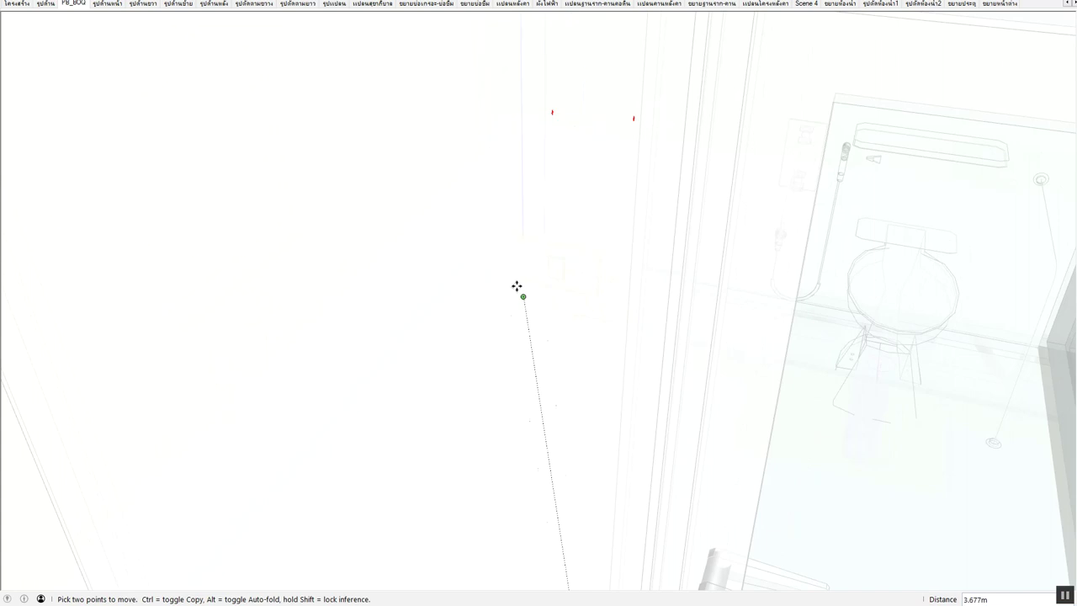
click(543, 246)
mouse_move(551, 252)
middle_down()
mouse_move(560, 303)
mouse_move(525, 324)
mouse_move(379, 267)
mouse_move(264, 269)
middle_up()
mouse_move(618, 341)
middle_down()
mouse_move(342, 229)
mouse_move(365, 239)
mouse_move(301, 240)
mouse_move(841, 372)
mouse_move(493, 343)
mouse_move(471, 303)
mouse_move(509, 360)
middle_up()
scroll(492, 341, down, 2)
scroll(495, 339, down, 3)
scroll(521, 356, up, 2)
scroll(523, 328, up, 3)
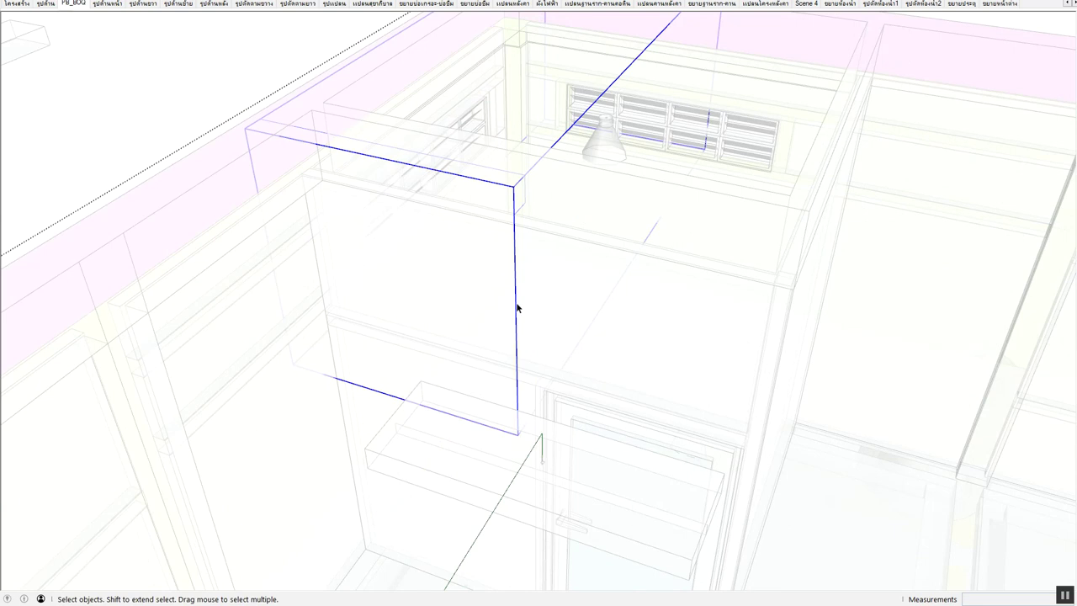
Enter the wire group, select its vertical edge and show its Entity Info
double_click(516, 308)
mouse_move(526, 361)
middle_down()
mouse_move(541, 368)
mouse_move(557, 443)
middle_up()
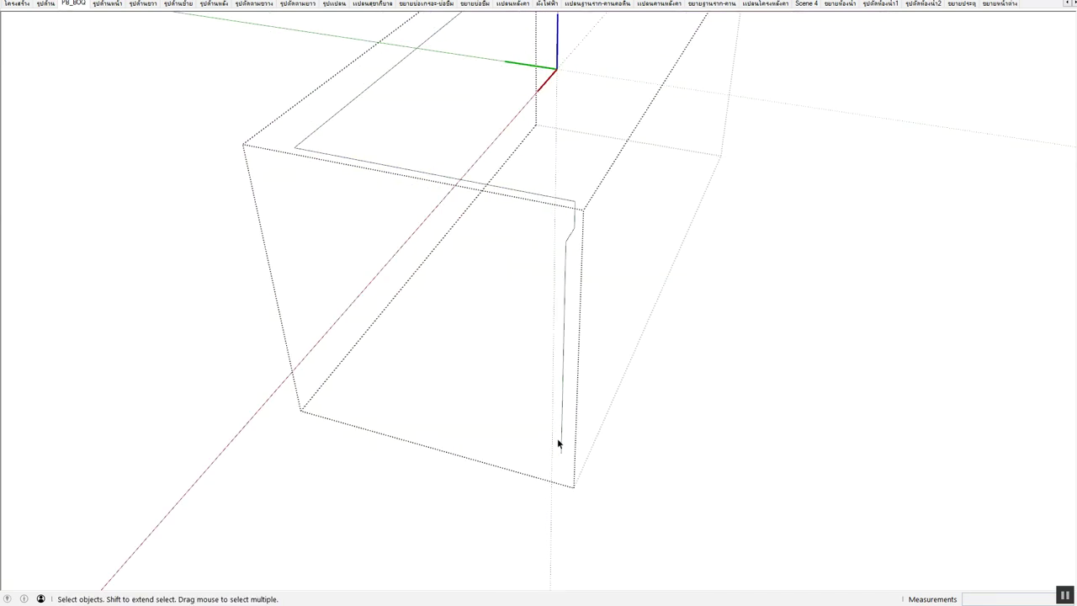
click(561, 441)
key(shift+i)
Apply the Shaded with textures style and view the whole building
click(18, 196)
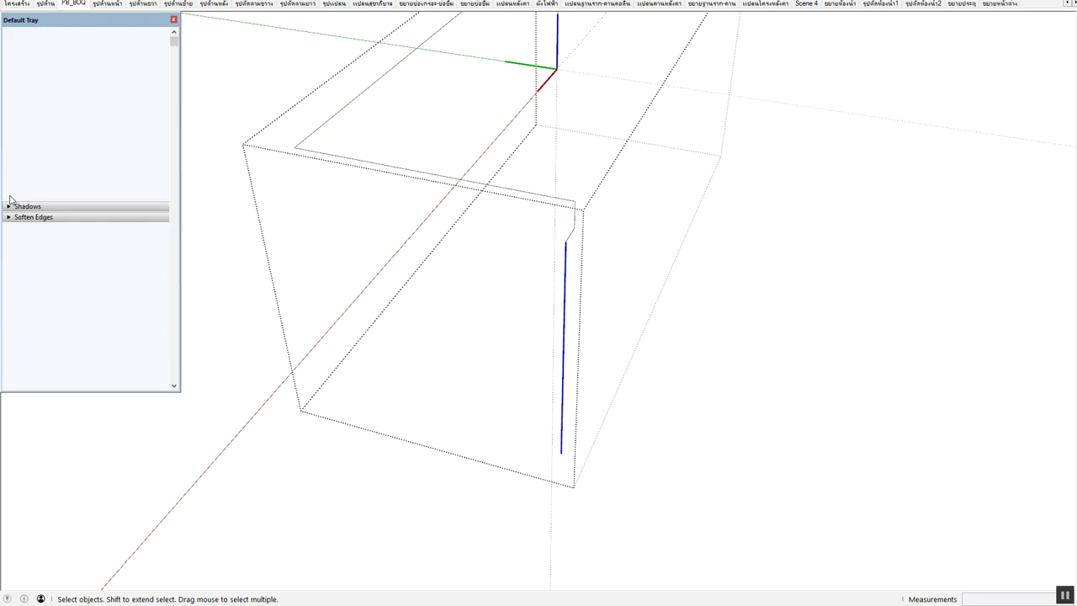
click(15, 253)
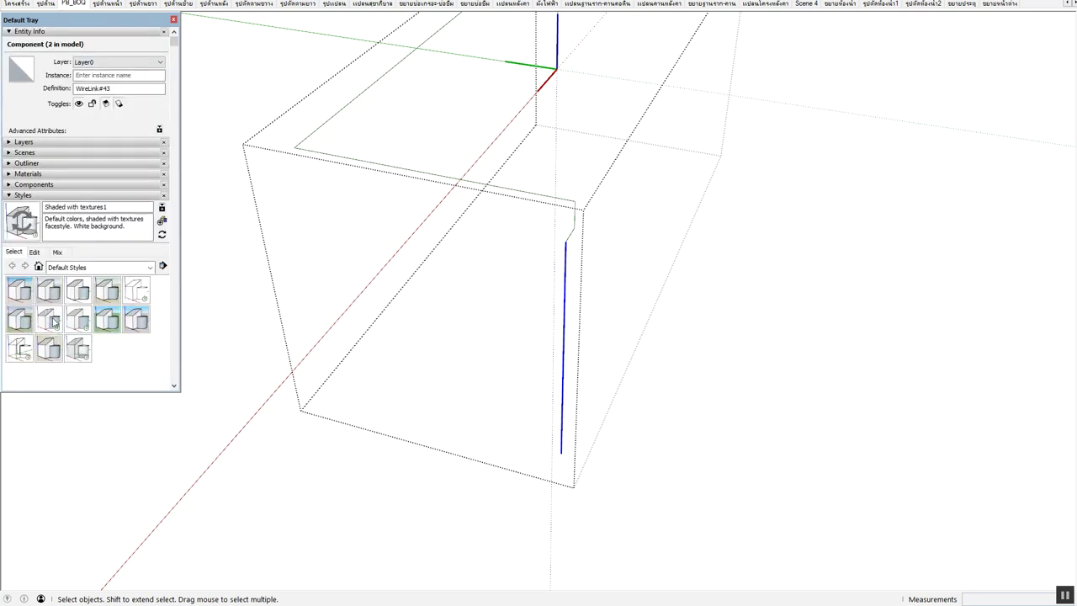
click(107, 322)
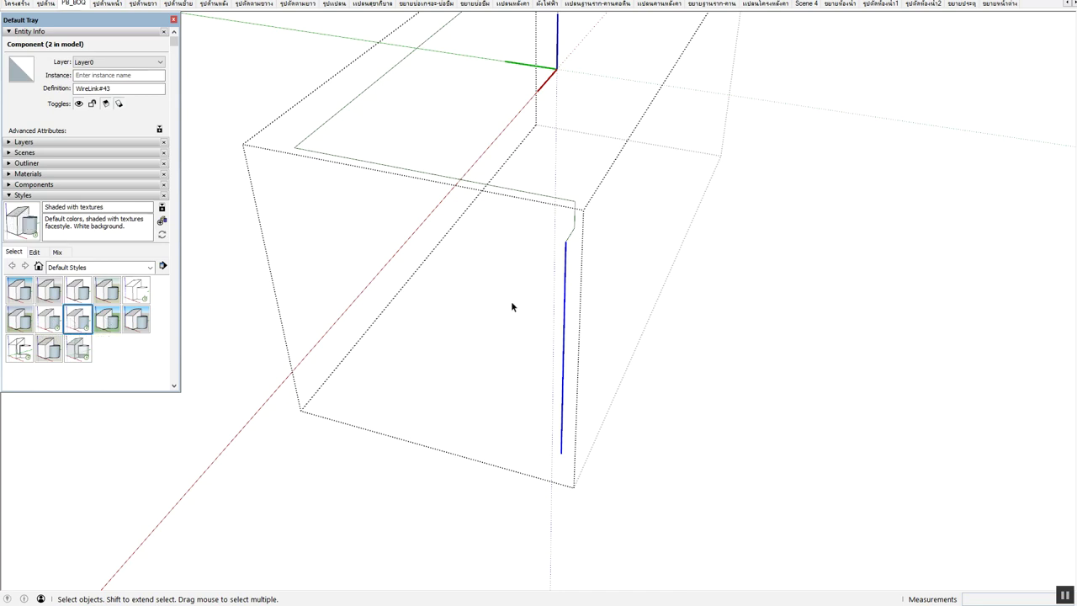
mouse_move(589, 362)
middle_down()
mouse_move(606, 364)
mouse_move(551, 385)
middle_up()
key(q)
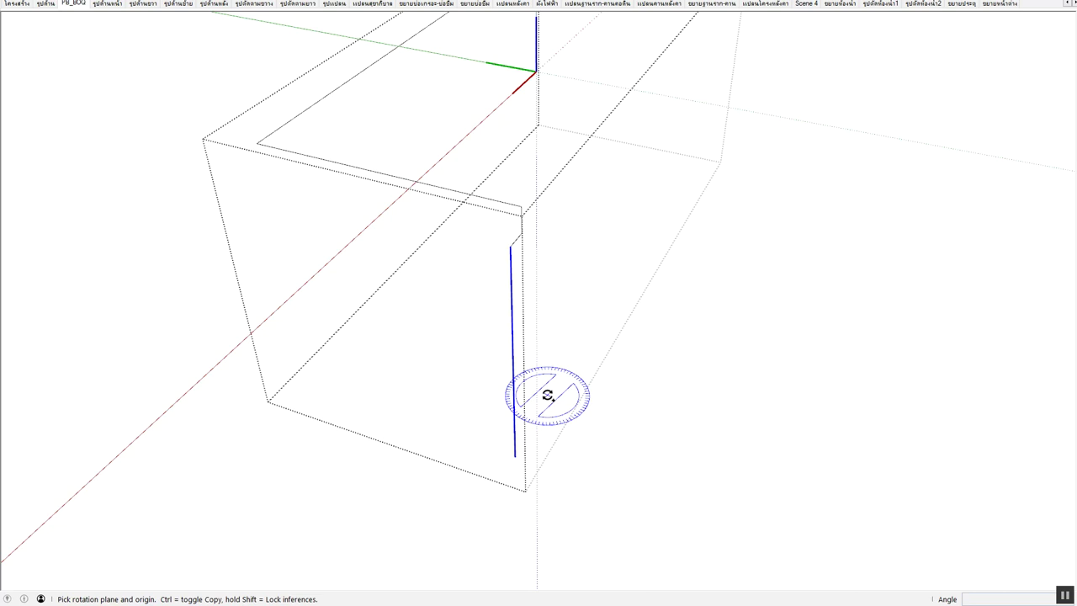
key(space)
scroll(516, 450, up, 4)
scroll(507, 484, down, 1)
scroll(507, 479, down, 1)
scroll(509, 387, down, 3)
mouse_move(514, 298)
middle_down()
mouse_move(509, 278)
mouse_move(488, 286)
middle_up()
scroll(480, 283, up, 1)
scroll(479, 279, up, 1)
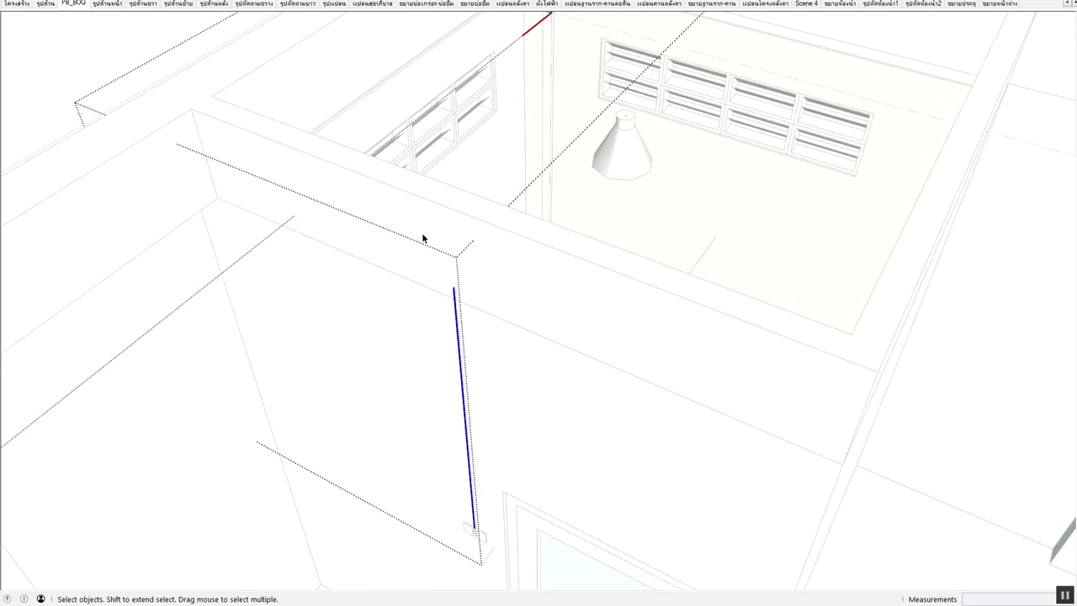
Inside the wire group, stretch the vertical wire up to the wall top
double_click(469, 287)
key(s)
drag(457, 287, 459, 238)
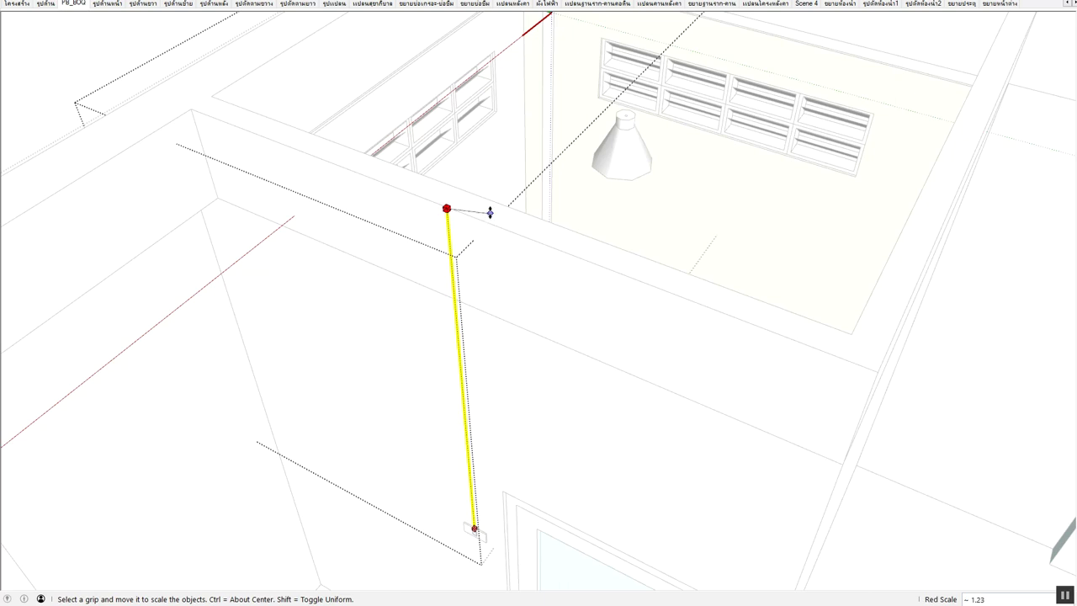
drag(488, 202, 488, 202)
key(space)
Move the short diagonal wire edge up to the wall top
click(467, 280)
key(m)
click(455, 290)
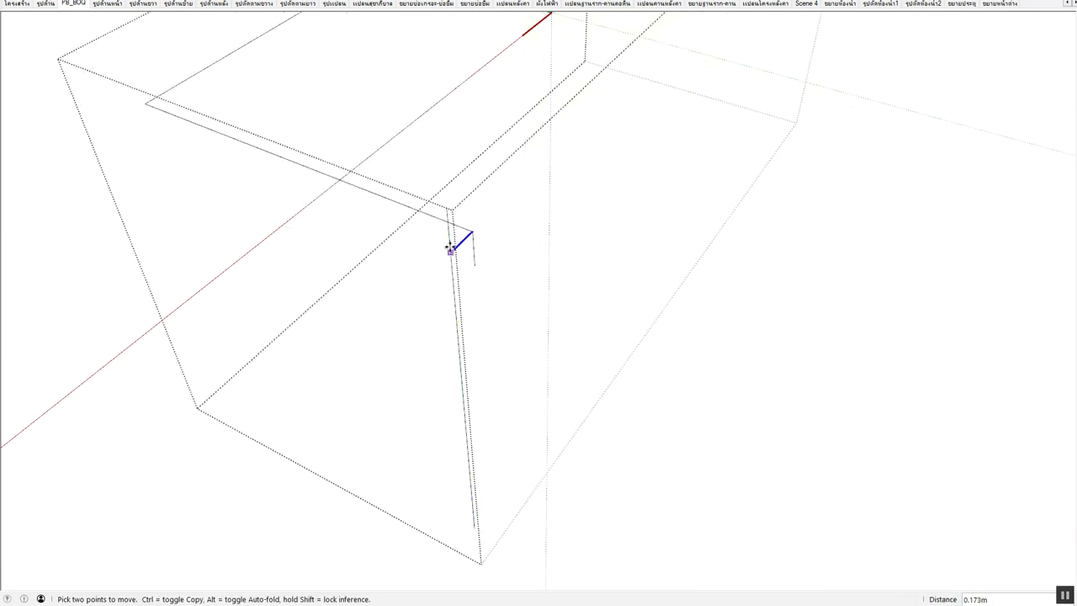
click(448, 218)
shift+middle_drag(473, 240, 488, 310)
key(space)
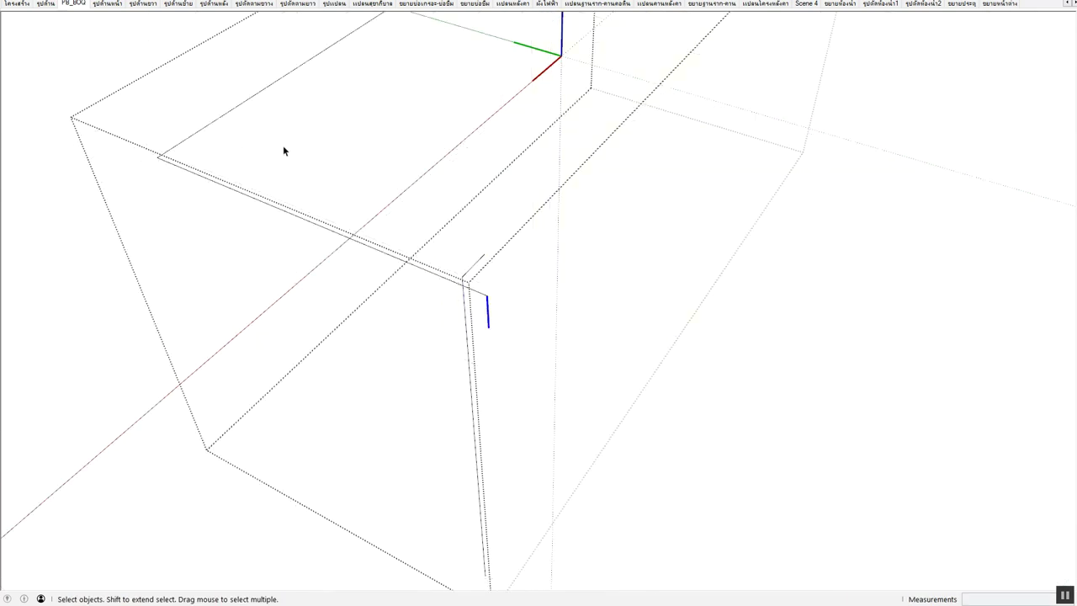
Move the long wall-top wire edge over toward the bathroom
click(202, 135)
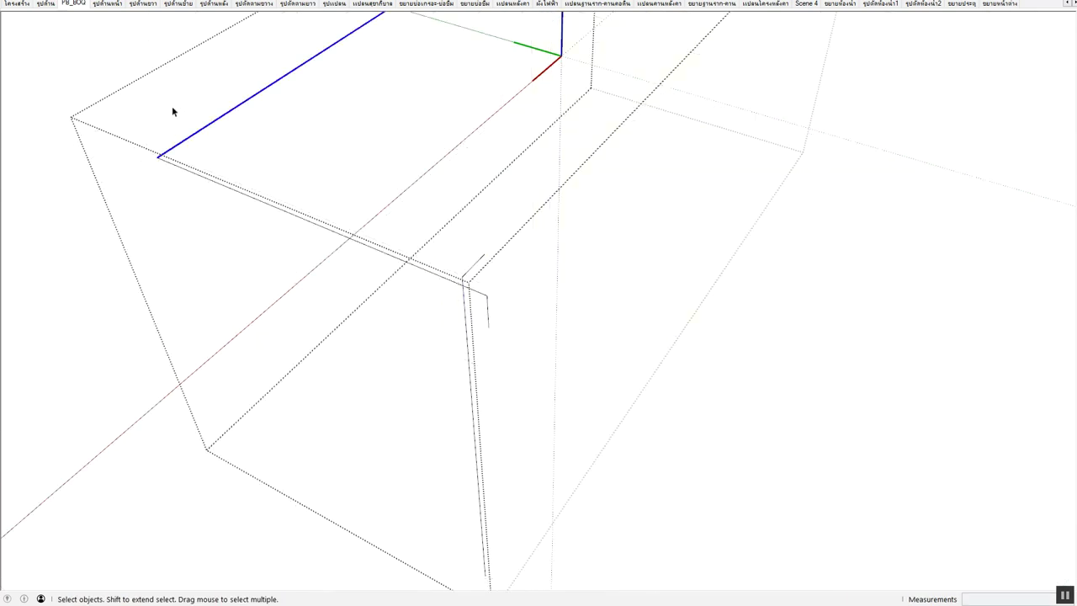
key(m)
click(158, 156)
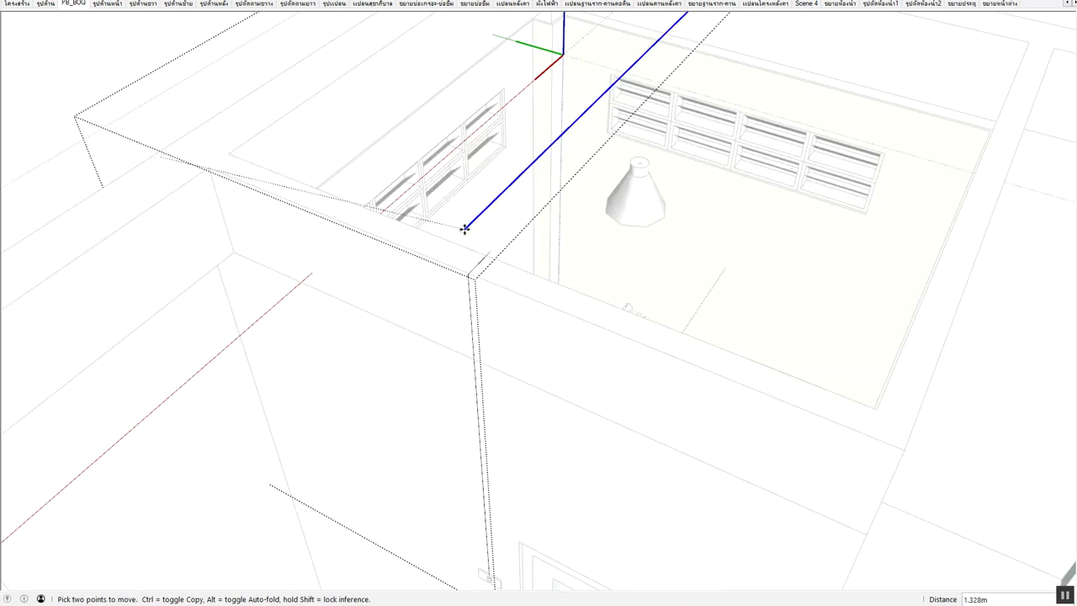
click(434, 233)
key(space)
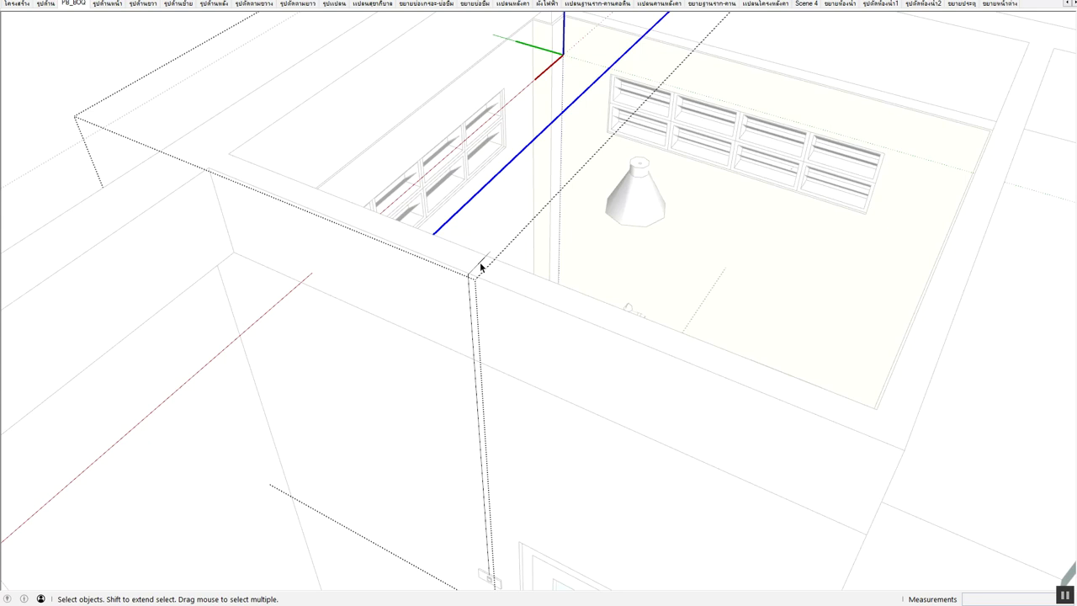
Stretch the short corner wire edge toward the bathroom lamp
click(481, 261)
key(s)
click(493, 249)
scroll(581, 113, up, 3)
scroll(633, 177, up, 3)
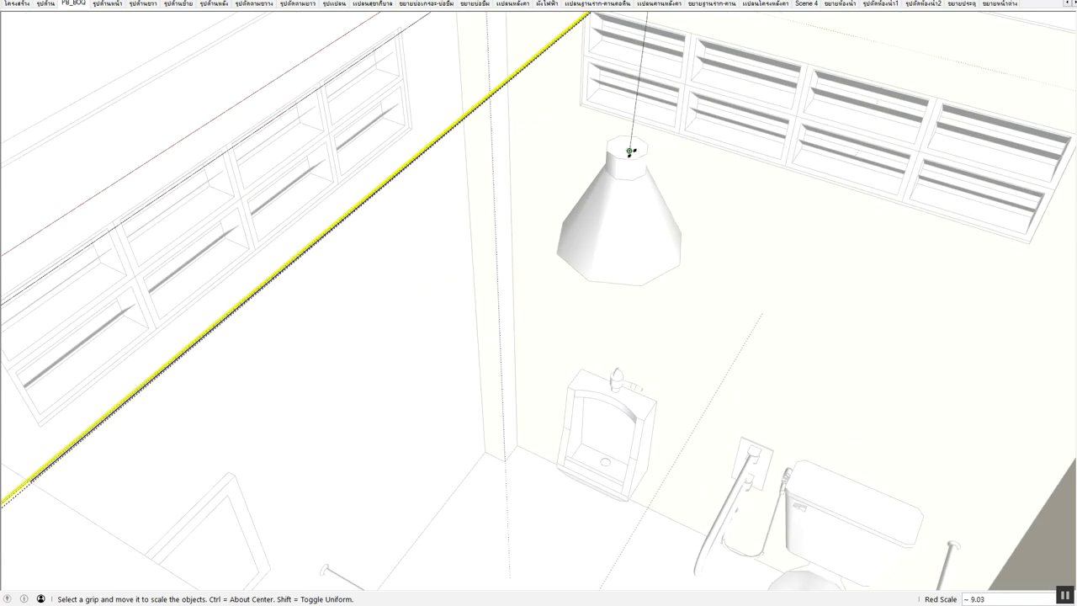
click(645, 152)
key(space)
scroll(601, 211, down, 5)
scroll(521, 200, up, 5)
middle_drag(522, 200, 522, 136)
click(526, 138)
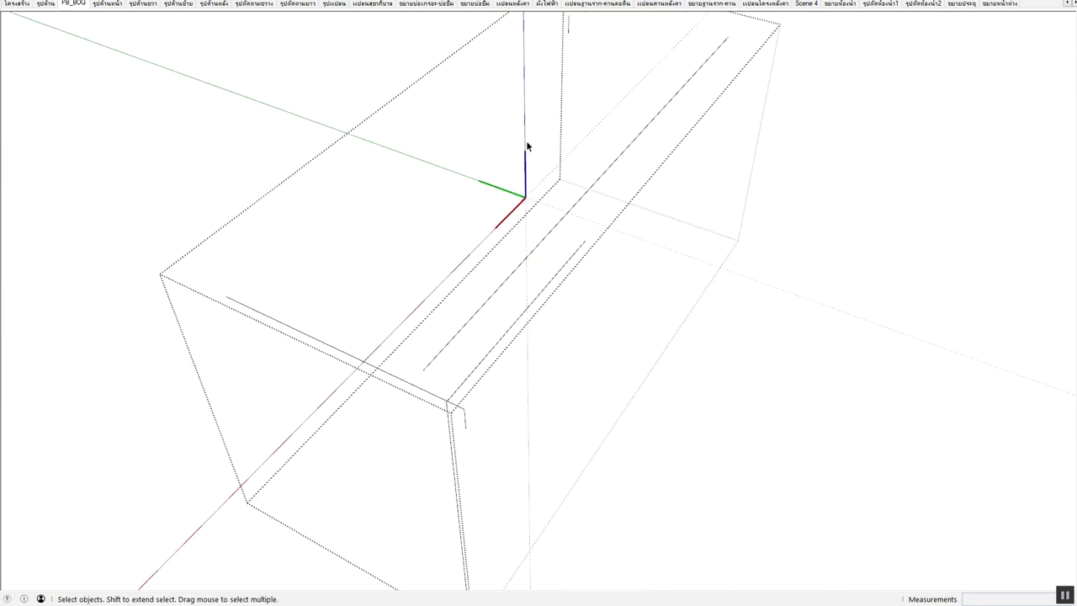
scroll(535, 194, down, 1)
Place a drop edge above the lamp and scale it to length
key(m)
click(564, 44)
scroll(576, 252, up, 3)
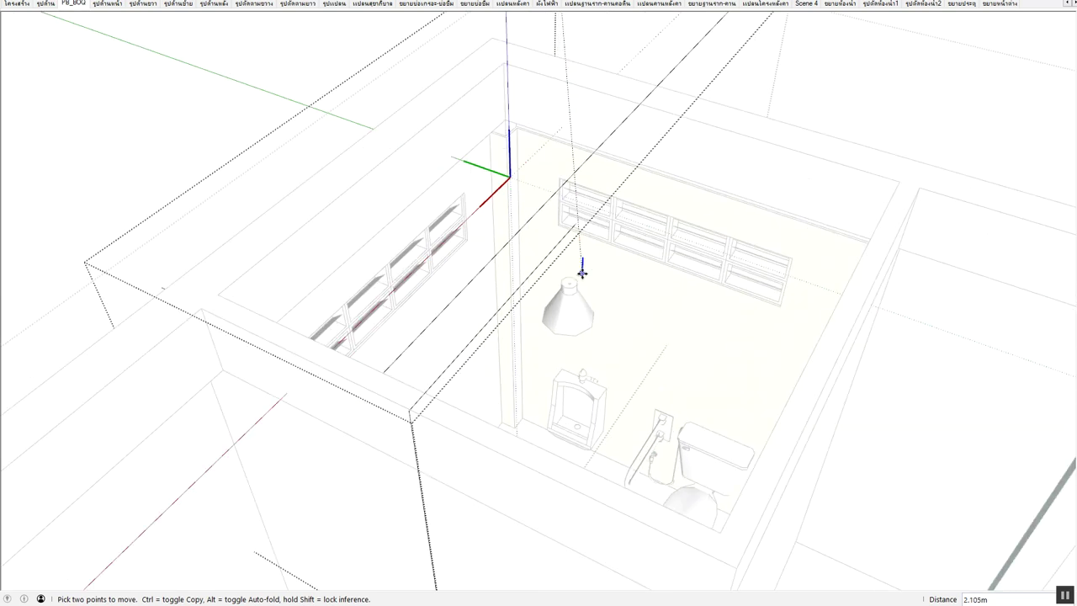
scroll(569, 271, up, 2)
click(564, 286)
key(s)
click(559, 290)
click(571, 173)
key(space)
key(ctrl+z)
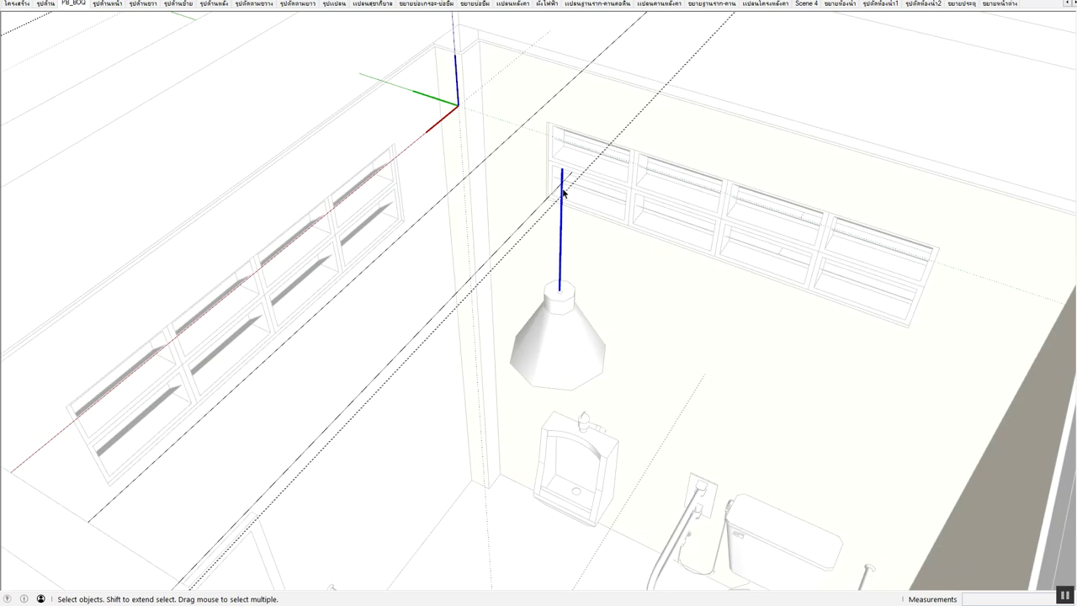
key(ctrl+y)
Move the long wire line so its end snaps onto the box corner
key(m)
click(569, 173)
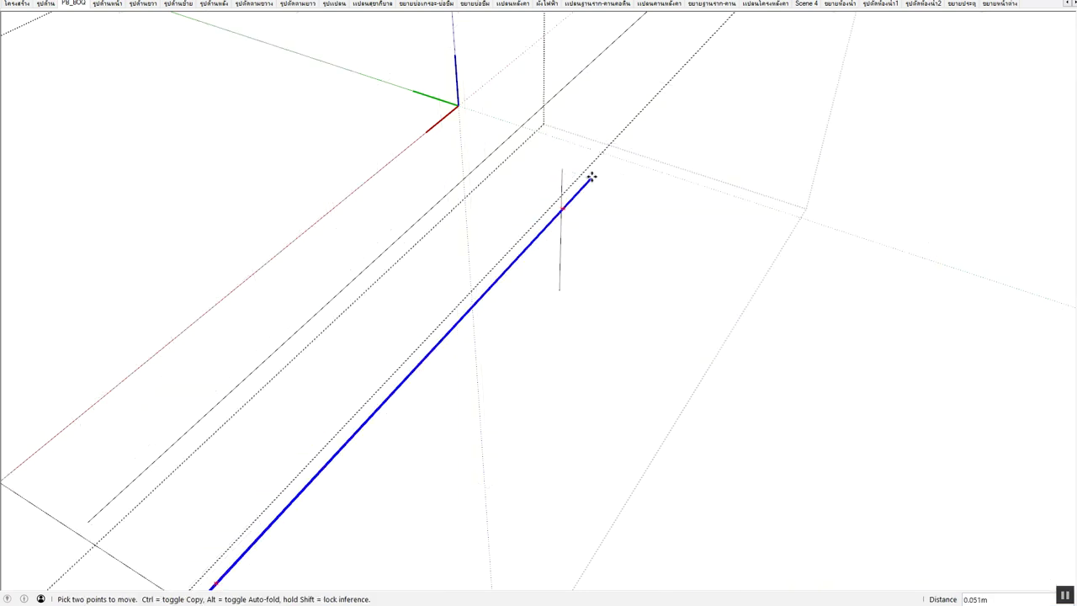
click(565, 172)
middle_drag(330, 325, 457, 213)
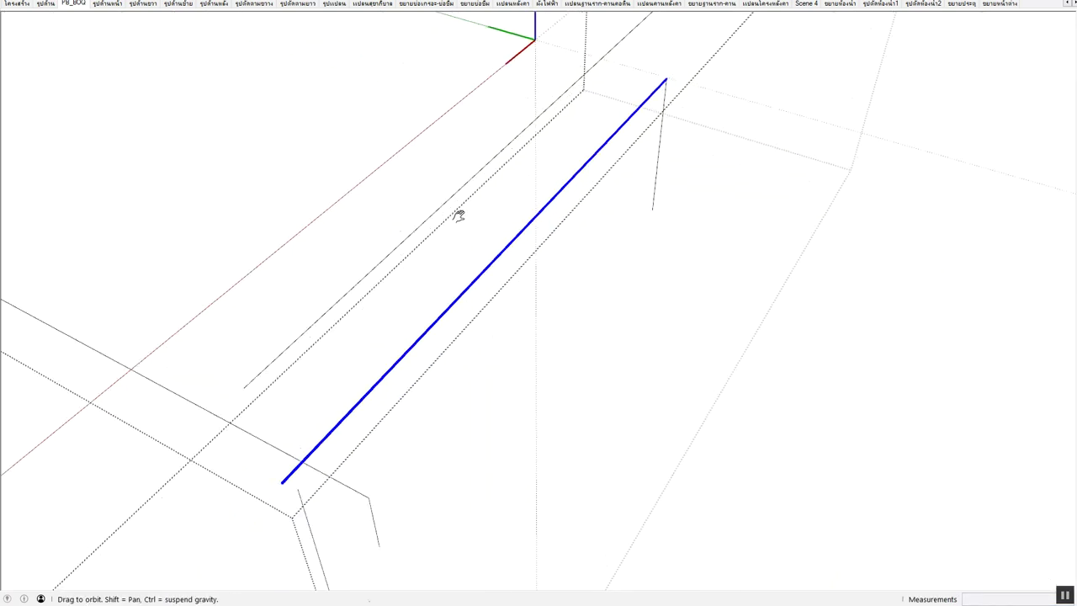
middle_drag(438, 322, 504, 233)
scroll(504, 299, up, 3)
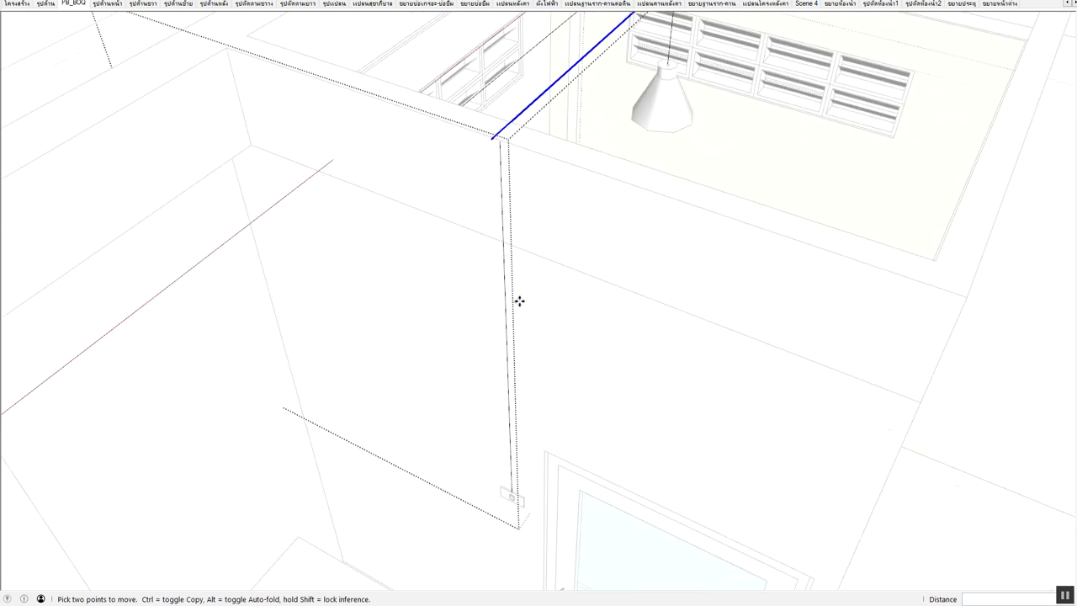
mouse_move(519, 299)
middle_down()
mouse_move(493, 283)
mouse_move(502, 245)
middle_up()
key(space)
scroll(518, 262, up, 3)
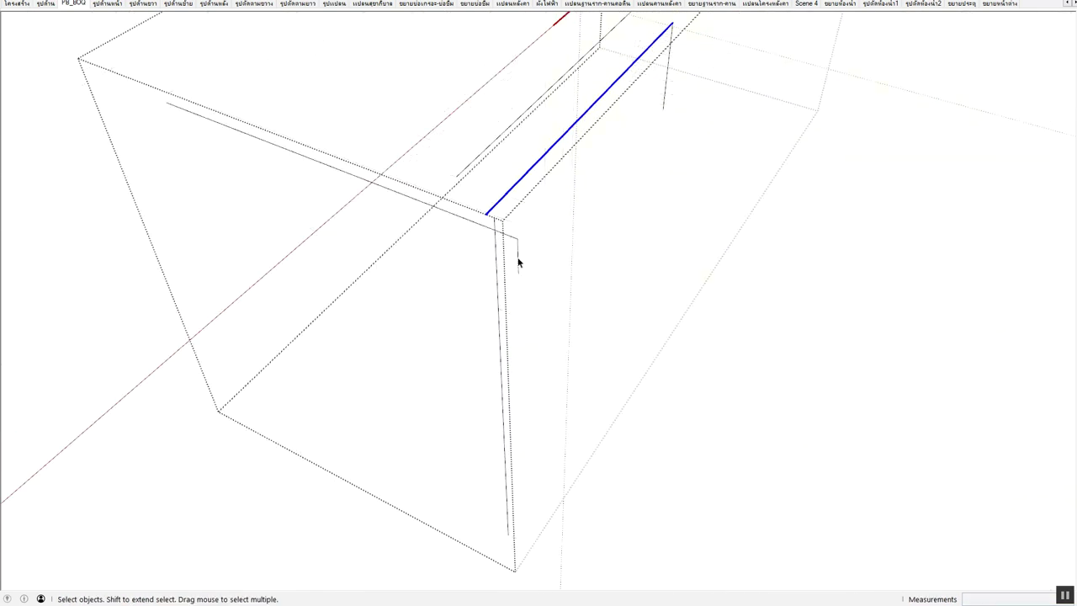
click(478, 223)
key(m)
click(167, 105)
click(488, 215)
Shrink the stray wire segment to Red Scale 0.14 and erase the leftover upper edge
key(s)
drag(1040, 426, 577, 250)
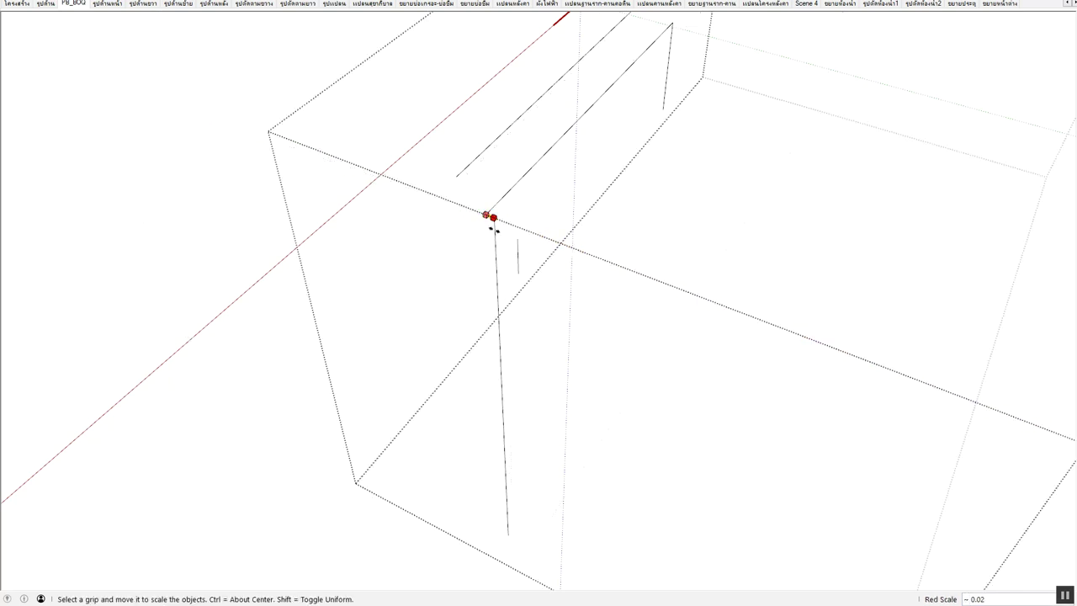
key(Escape)
key(e)
click(490, 151)
scroll(469, 246, down, 2)
scroll(502, 245, down, 3)
scroll(500, 267, down, 1)
scroll(474, 281, up, 1)
mouse_move(474, 280)
middle_down()
mouse_move(538, 340)
mouse_move(398, 323)
mouse_move(609, 344)
mouse_move(403, 348)
mouse_move(443, 394)
middle_up()
Select the whole wire run connected to the outlet
scroll(495, 279, up, 1)
scroll(508, 306, up, 2)
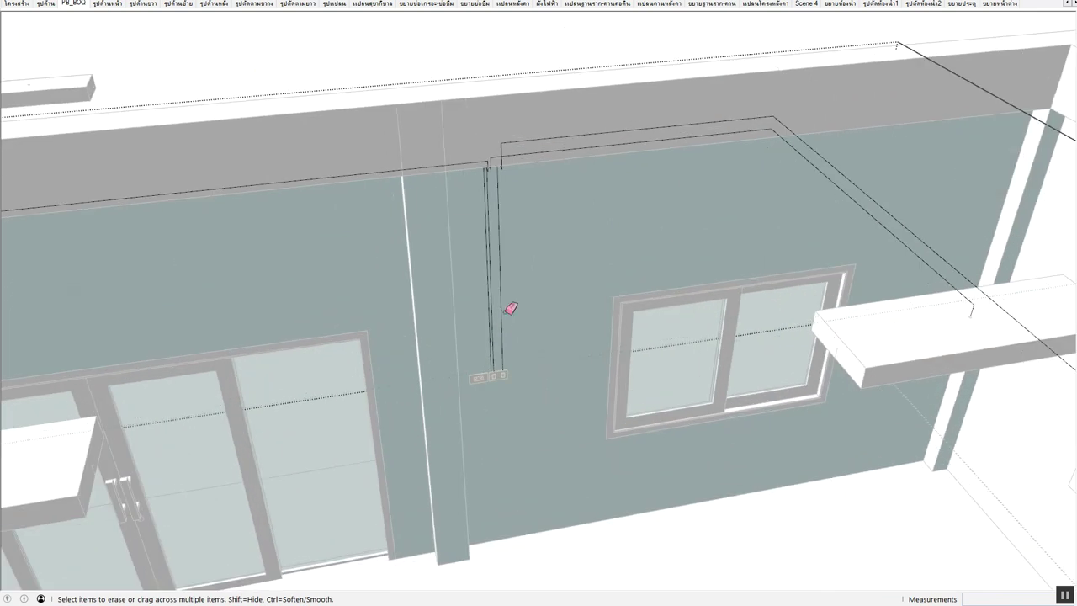
scroll(499, 344, up, 2)
scroll(501, 357, up, 2)
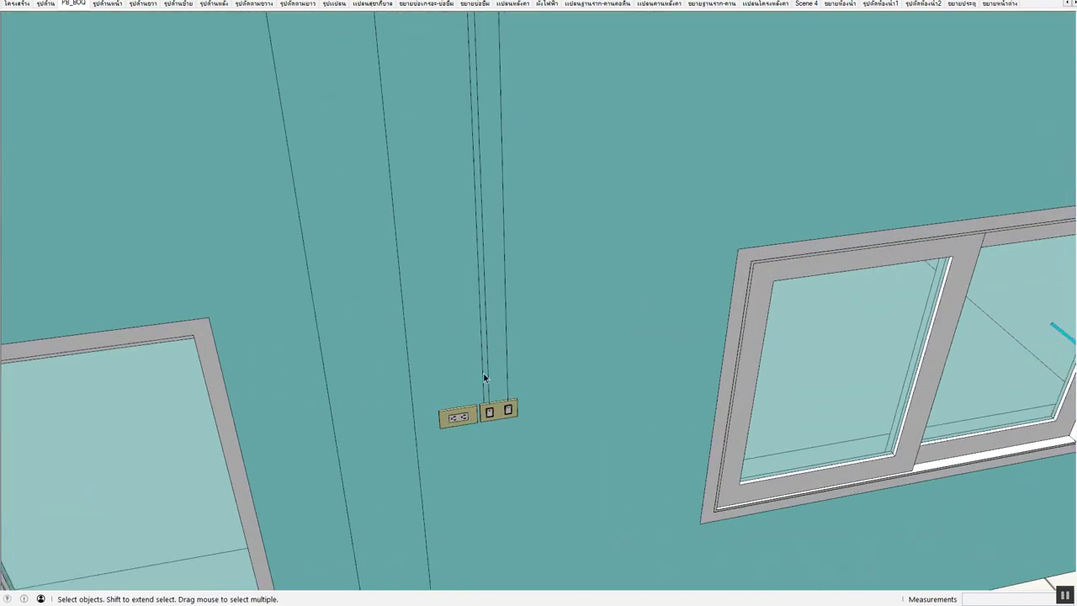
scroll(484, 377, down, 2)
triple_click(484, 377)
scroll(484, 377, down, 2)
scroll(485, 378, down, 2)
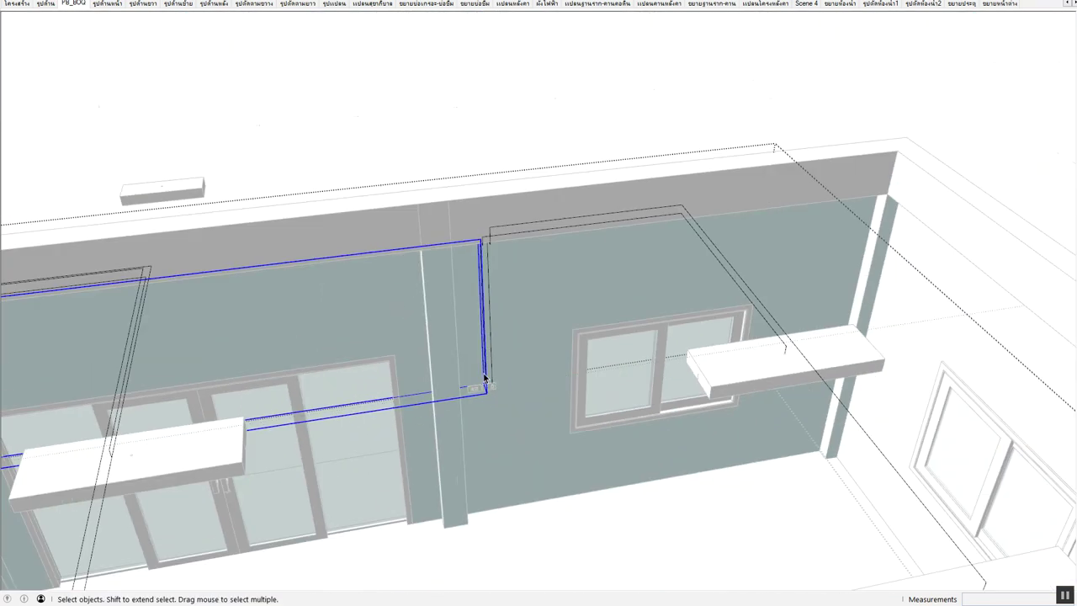
scroll(484, 377, down, 3)
middle_drag(484, 377, 497, 361)
scroll(505, 363, up, 3)
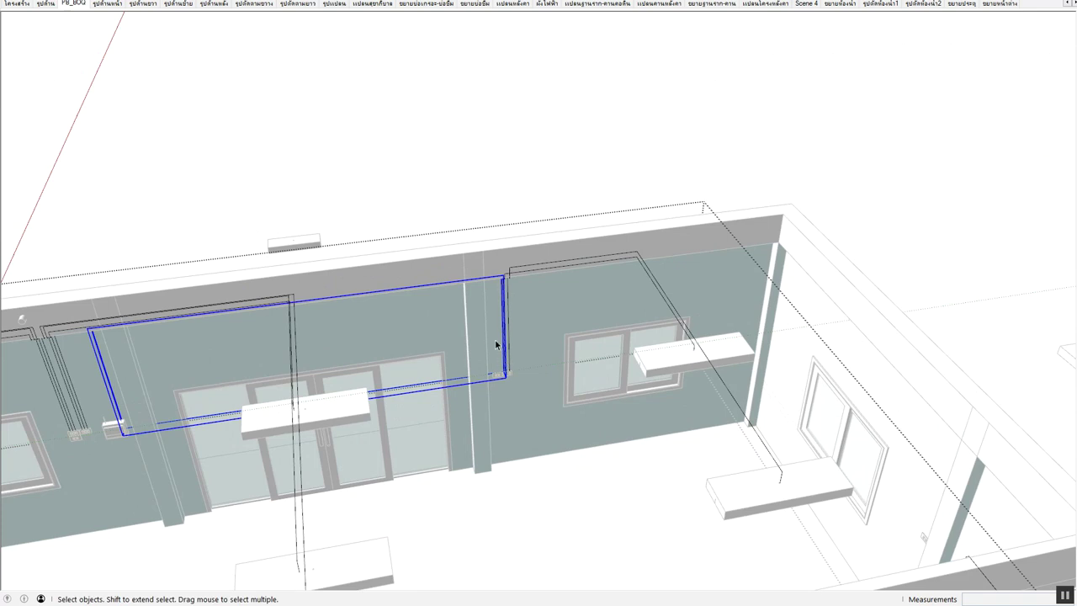
middle_drag(496, 345, 494, 312)
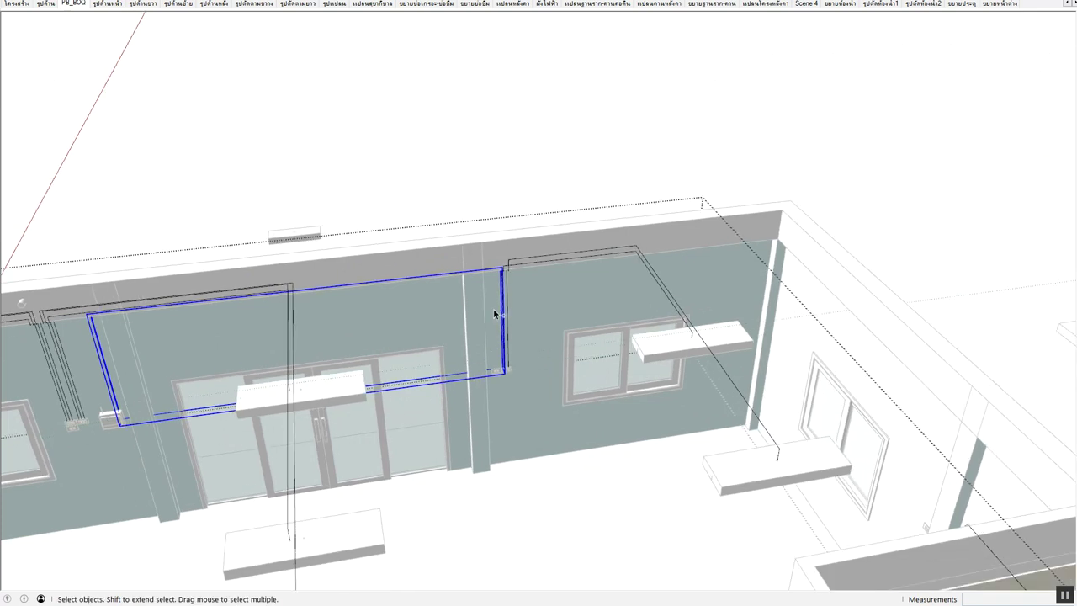
Show Entity Info and Component Options for the Circuit, a VAF 2x2.5 mm² cable of 1 mm diameter
key(shift+e)
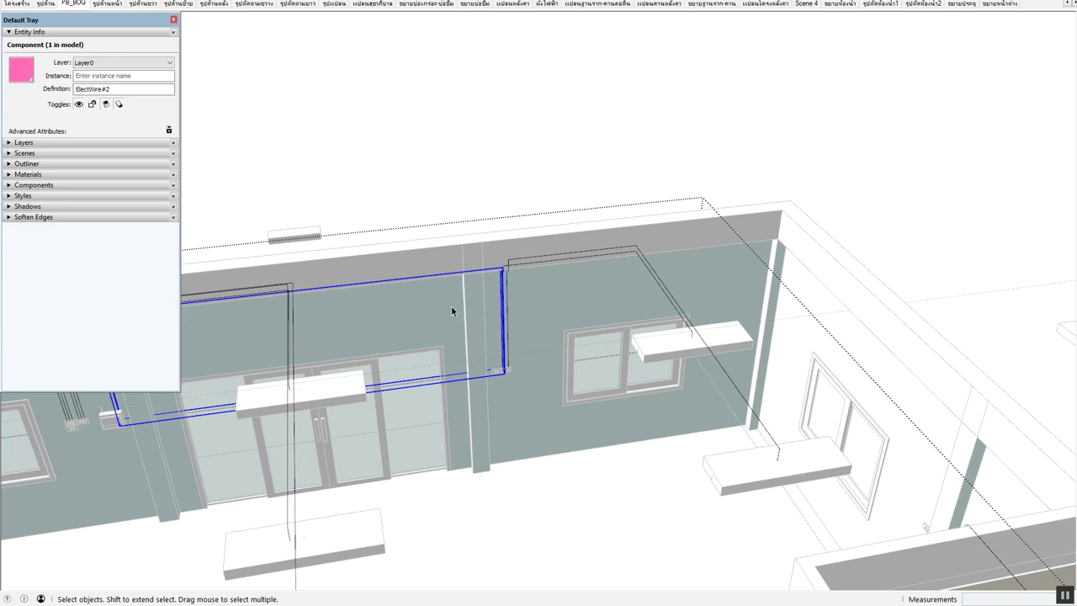
shift+middle_drag(448, 349, 461, 346)
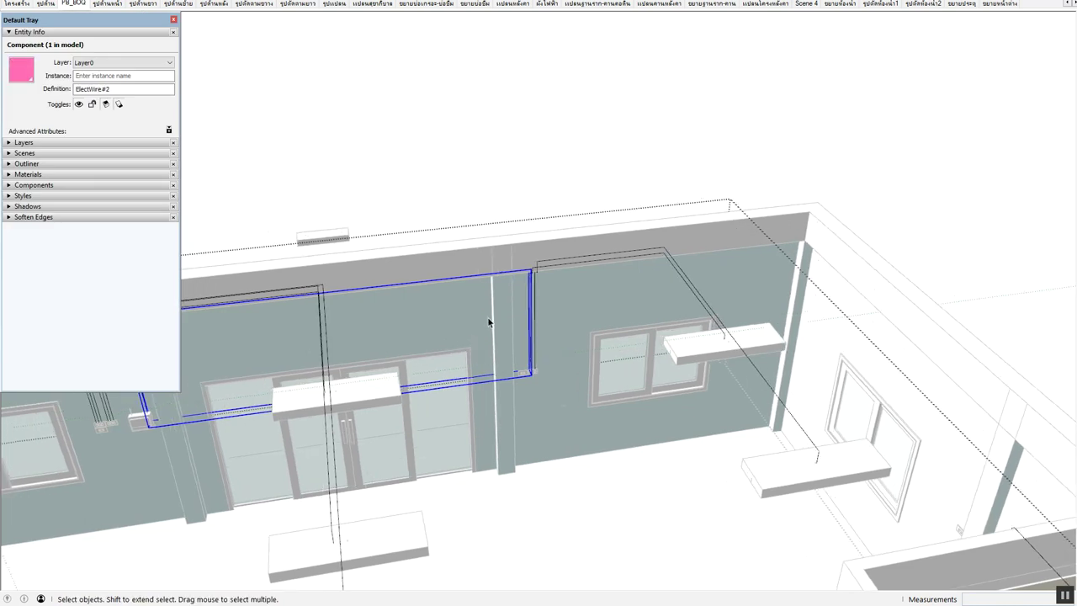
key(shift+o)
mouse_move(541, 329)
middle_down()
mouse_move(526, 323)
mouse_move(542, 322)
middle_up()
scroll(505, 281, up, 3)
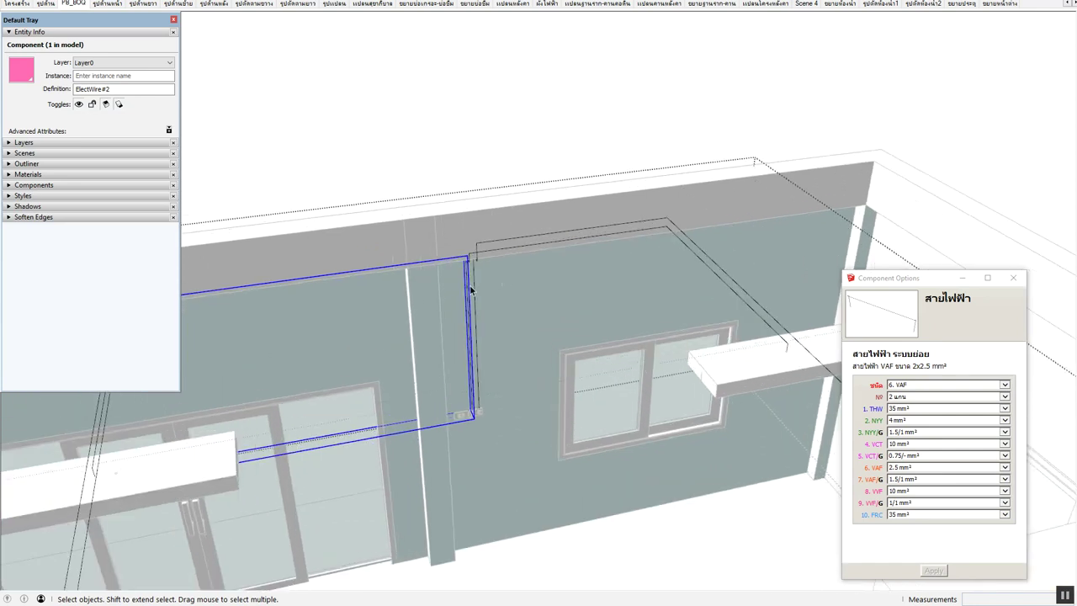
double_click(452, 261)
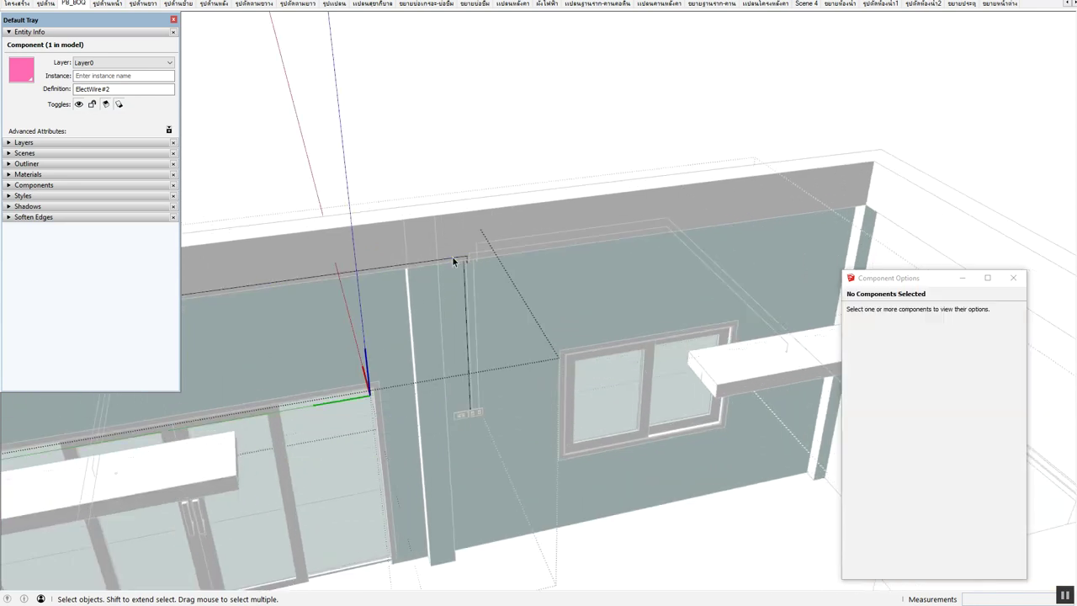
key(Escape)
mouse_move(452, 260)
middle_down()
mouse_move(353, 262)
mouse_move(512, 271)
middle_up()
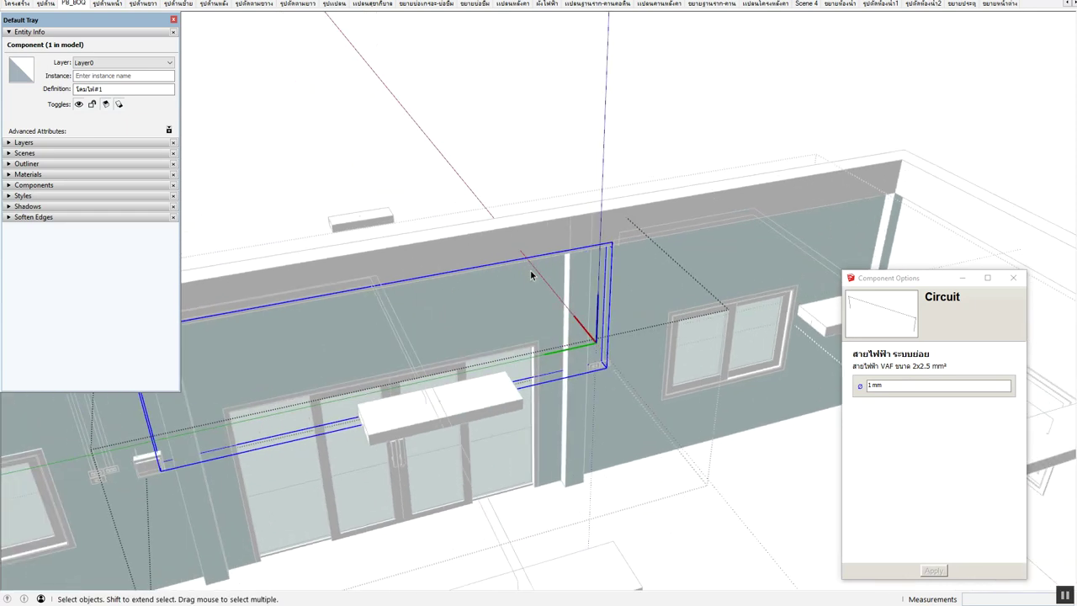
Rename the circuit component's definition to 'วงจร-แสงสว่าง3' in Entity Info
right_click(514, 263)
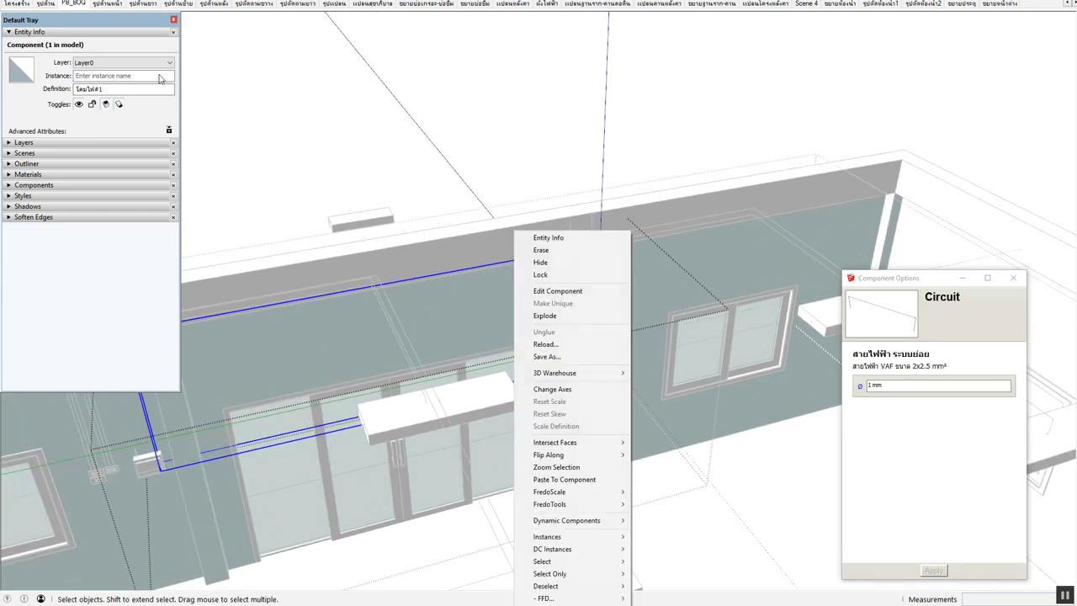
click(130, 88)
key(shift+Left)
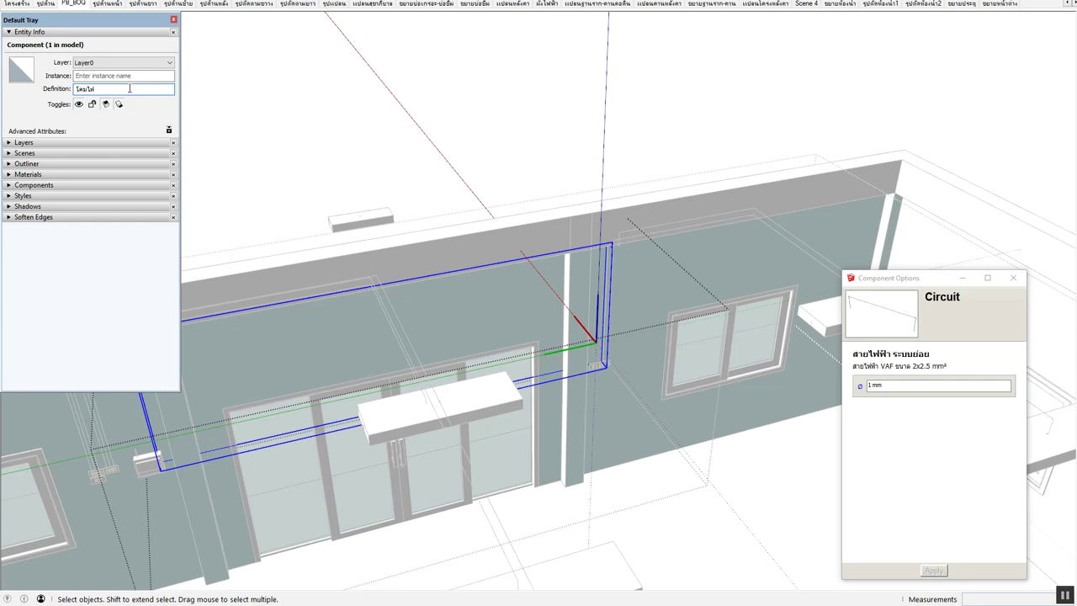
text(ส)
Copy the circuit component up and to the right, placing it near the wall window
mouse_move(615, 360)
middle_down()
mouse_move(642, 413)
mouse_move(582, 422)
mouse_move(620, 410)
middle_up()
scroll(619, 410, up, 3)
mouse_move(539, 384)
middle_down()
mouse_move(456, 396)
mouse_move(398, 388)
mouse_move(377, 409)
mouse_move(358, 355)
mouse_move(371, 337)
middle_up()
key(m)
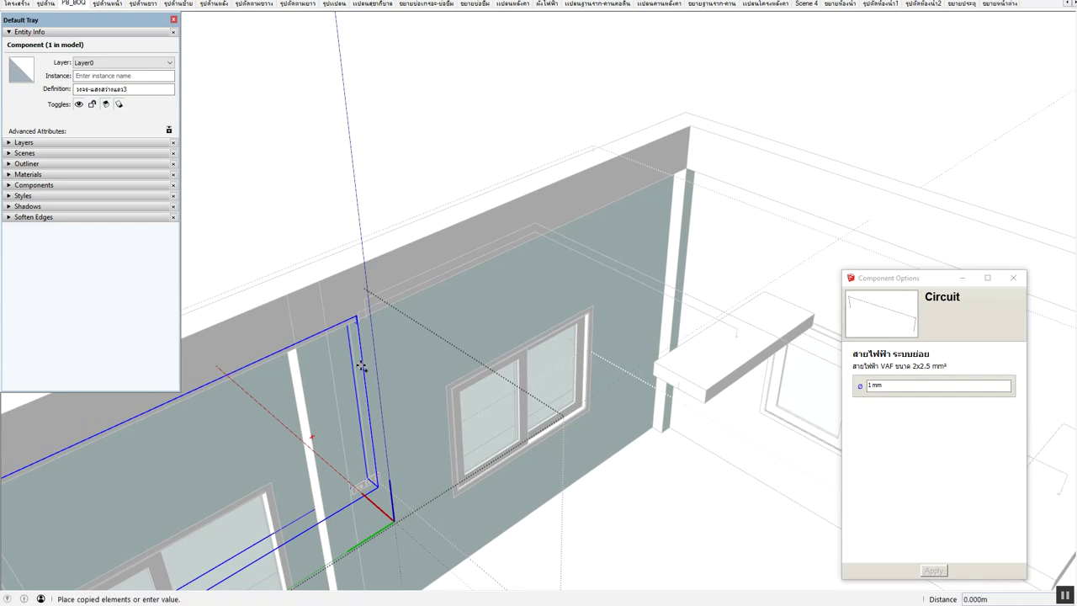
click(361, 365)
click(488, 300)
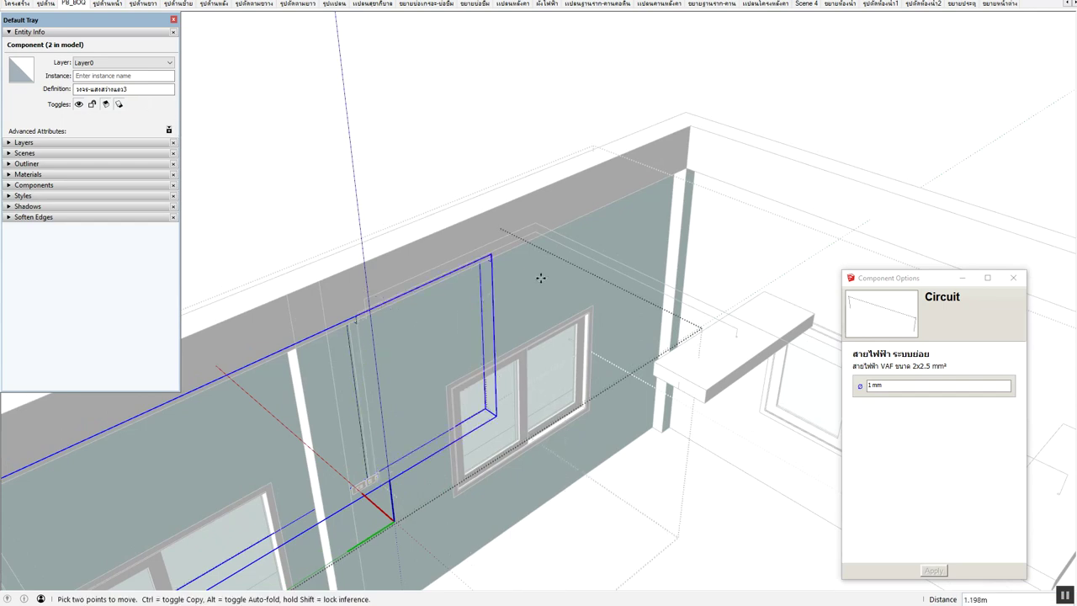
Make the circuit copy unique and rename its definition to 'วงจร-แสงสว่างห้องน้ำ'
right_click(488, 286)
click(481, 287)
key(space)
click(481, 288)
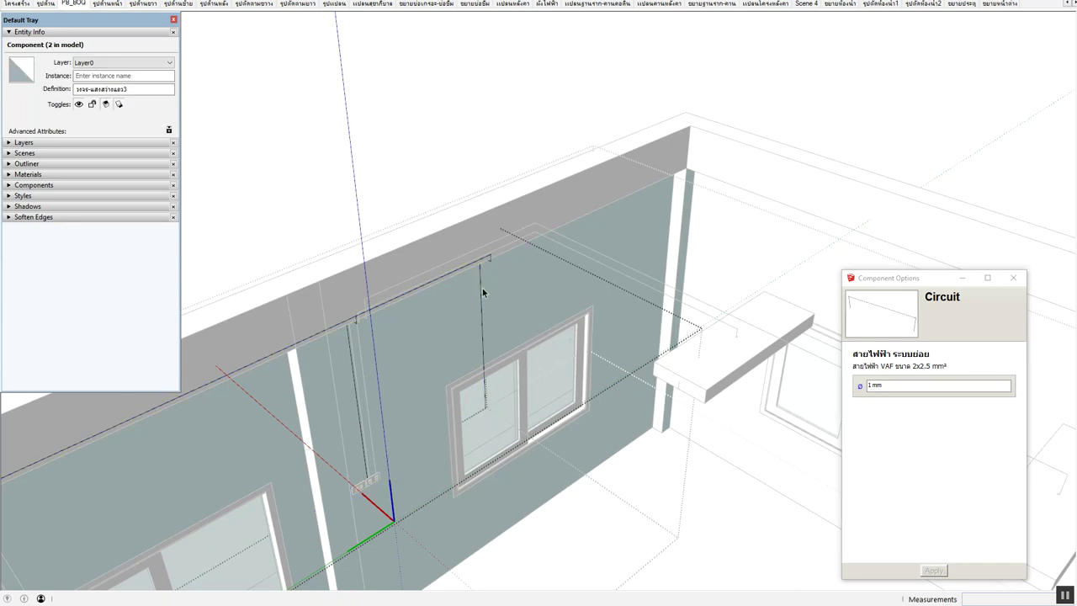
right_click(483, 292)
click(522, 303)
click(148, 91)
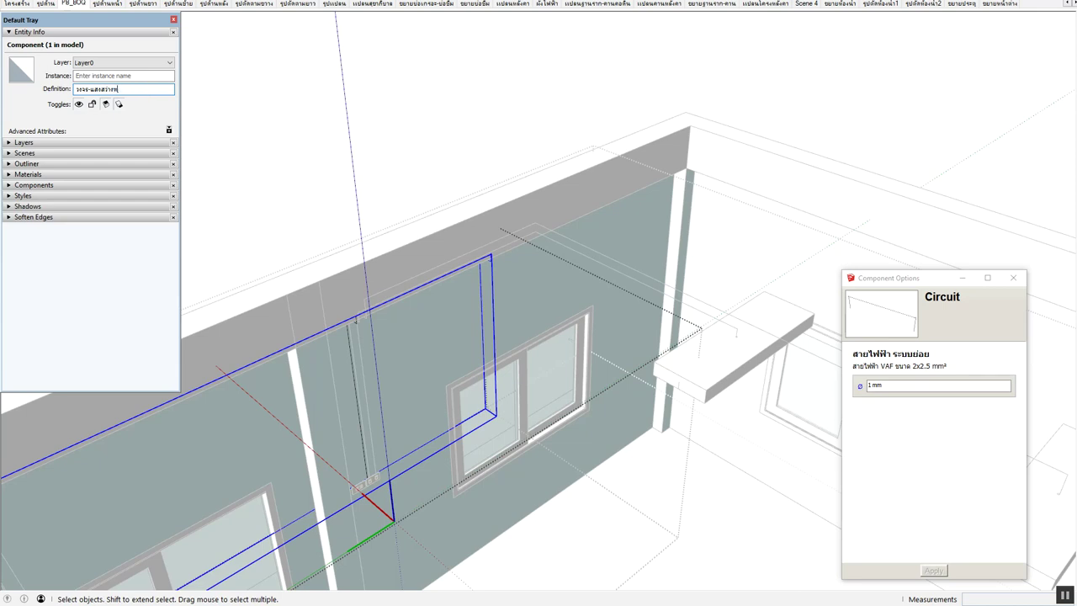
scroll(505, 273, down, 2)
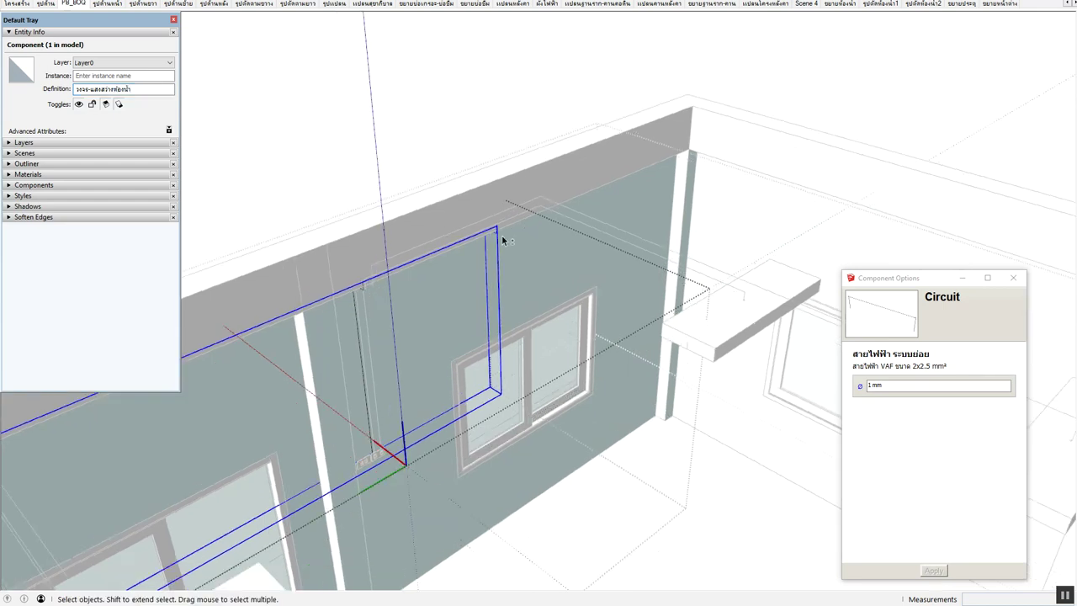
scroll(503, 240, down, 2)
scroll(499, 261, down, 2)
Leave the renamed circuit copy in place and clear the selection
key(m)
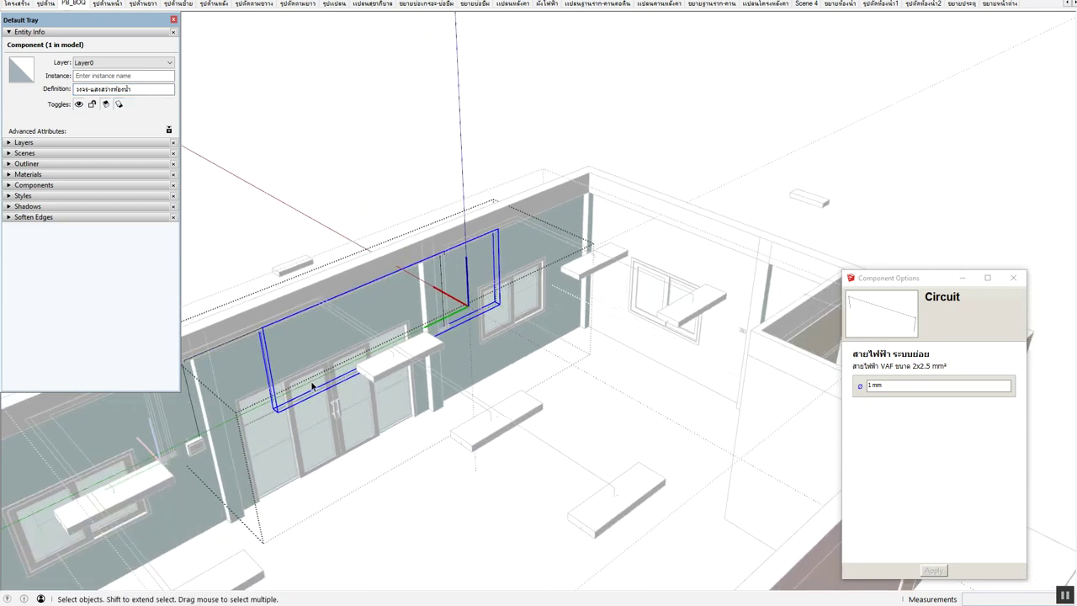
middle_drag(305, 378, 473, 298)
key(space)
click(603, 232)
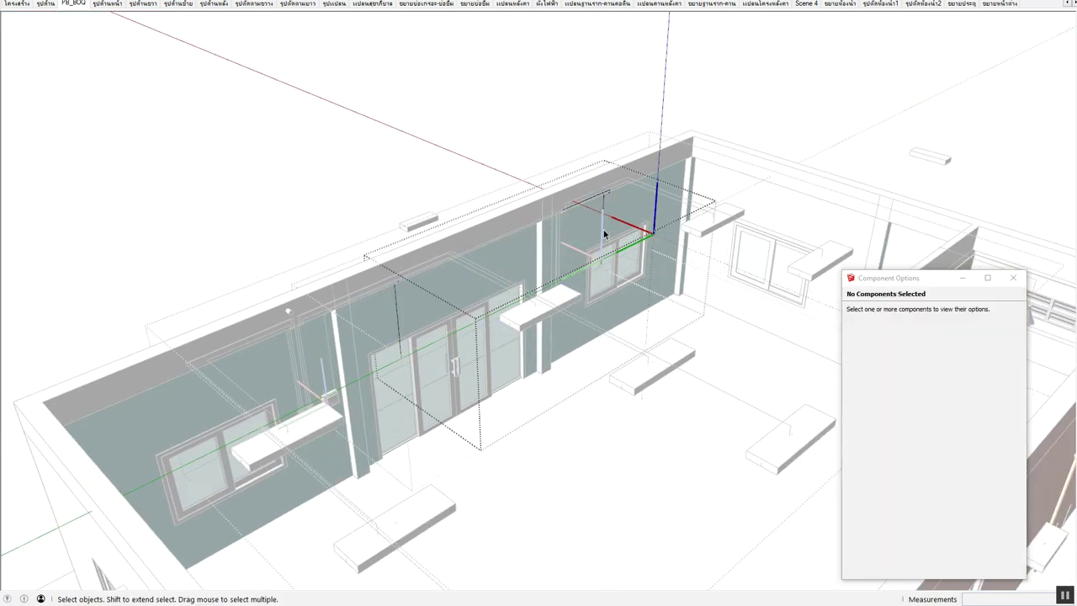
Inside the copied circuit, move the vertical wire drop left to the box beside the glass doors
click(1013, 278)
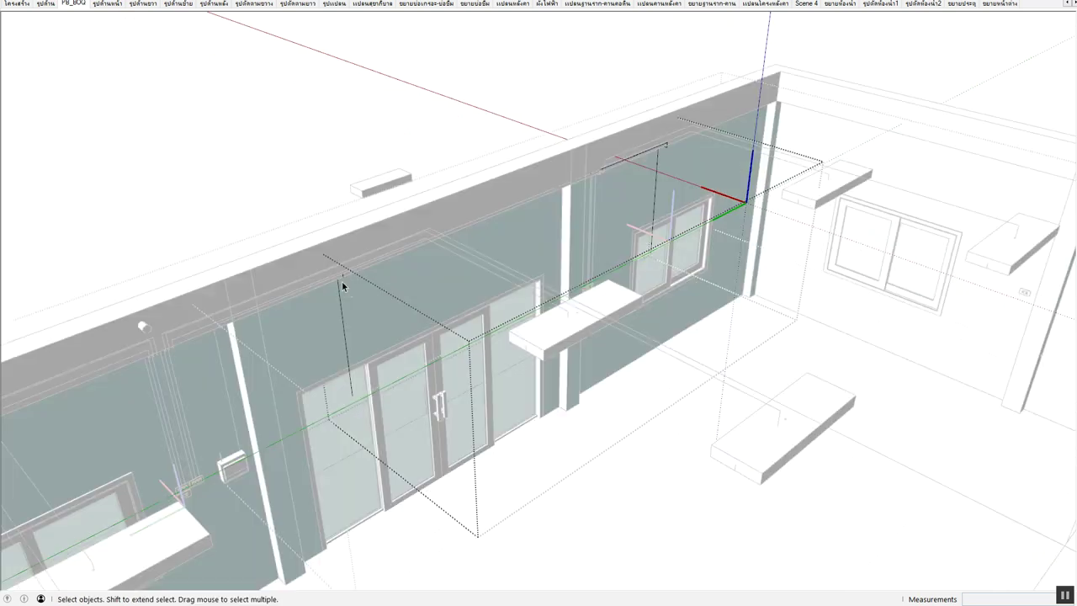
drag(301, 234, 411, 463)
middle_drag(411, 462, 502, 410)
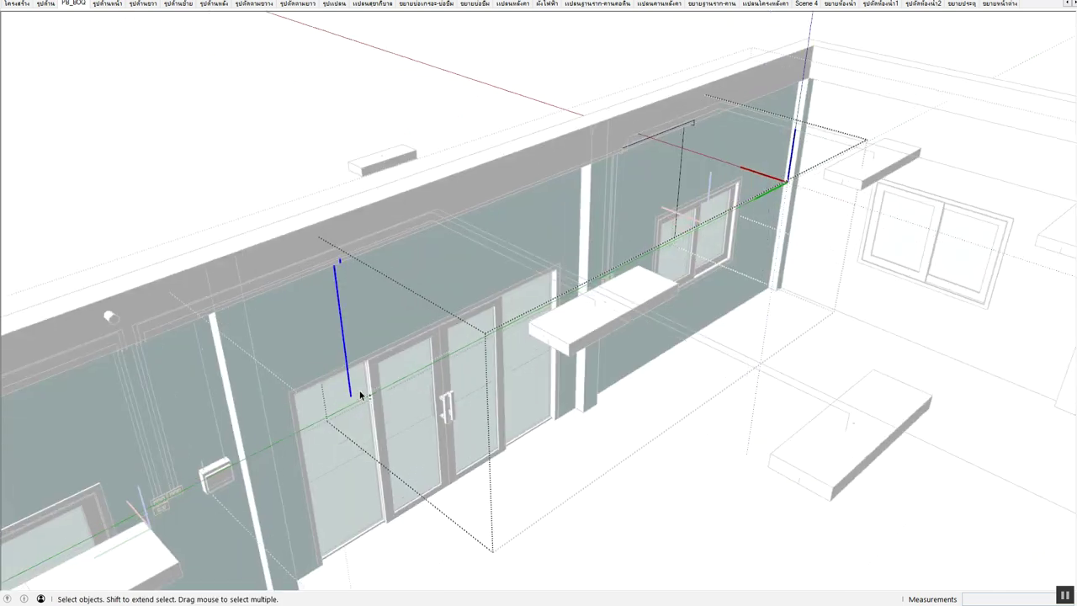
key(m)
click(499, 412)
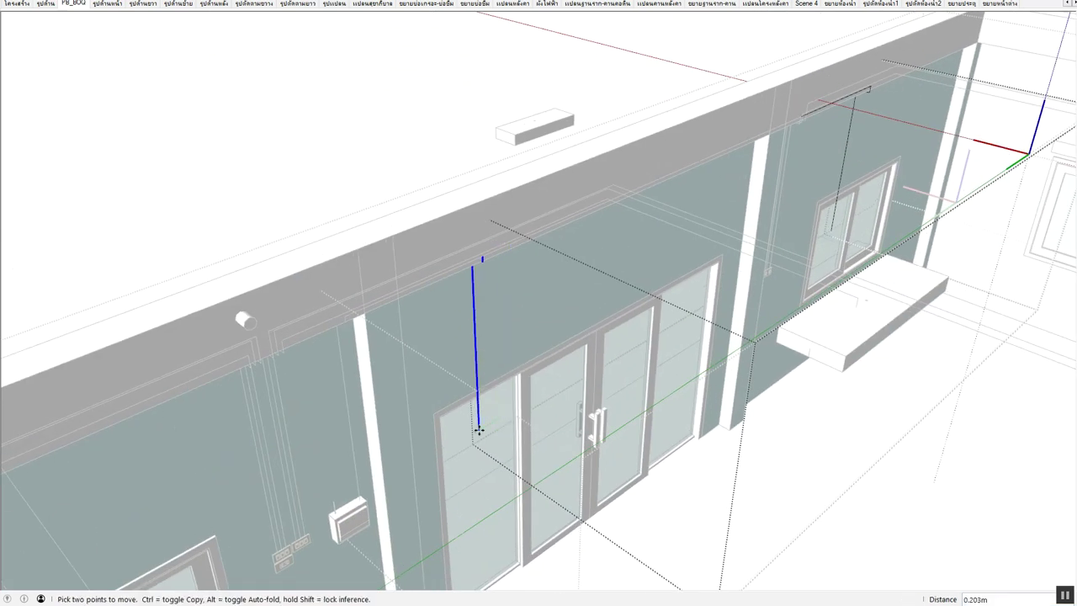
scroll(353, 501, up, 2)
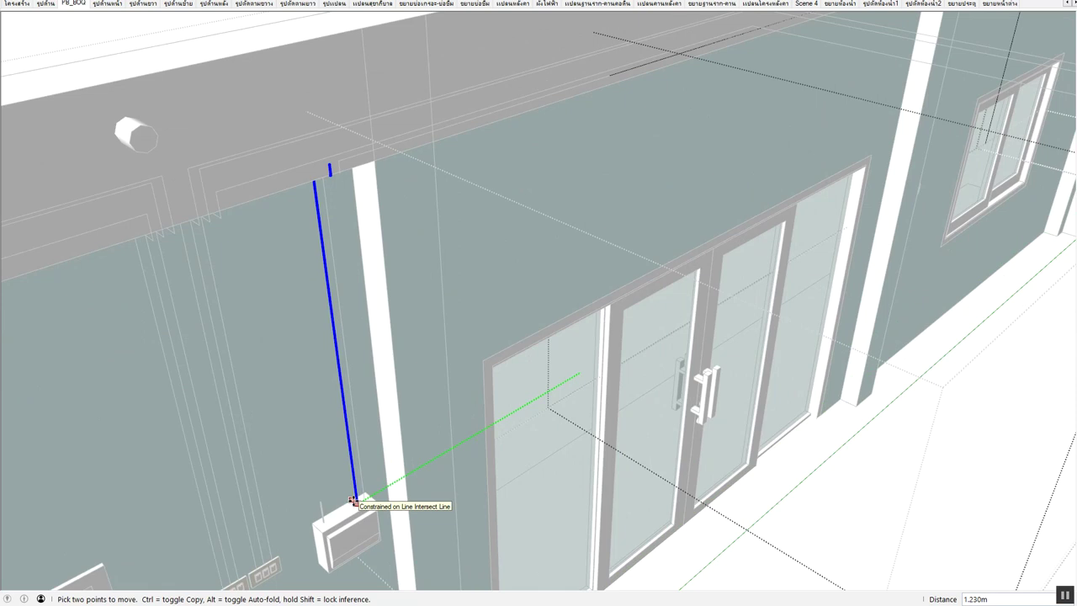
middle_drag(353, 501, 265, 111)
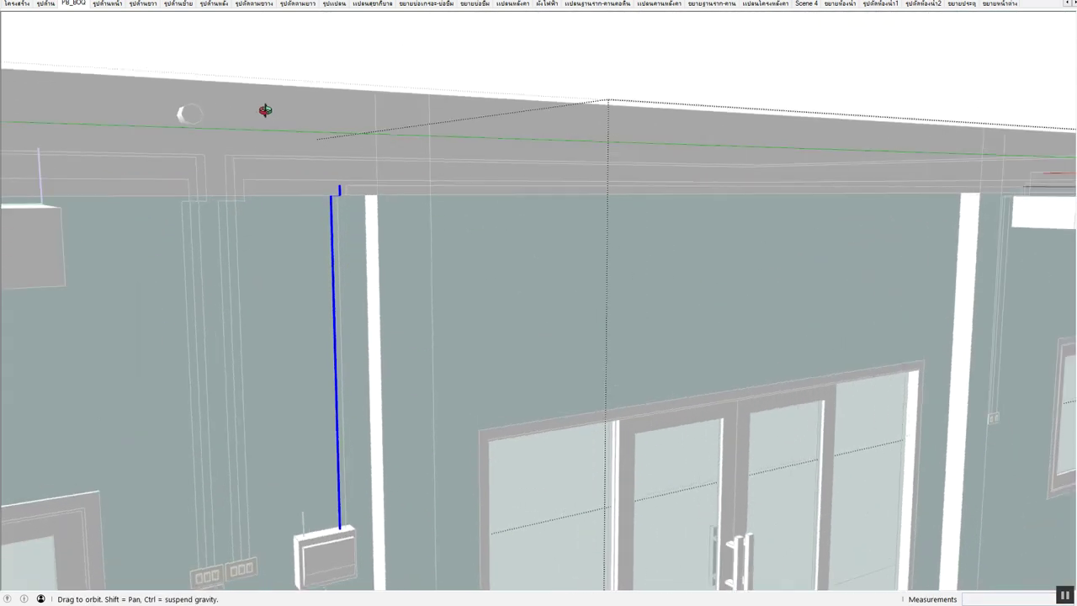
scroll(324, 161, up, 2)
scroll(337, 180, up, 2)
middle_drag(336, 180, 373, 144)
key(space)
Try scaling the short top segment and the long wire edge, cancelling both
click(348, 201)
key(s)
key(space)
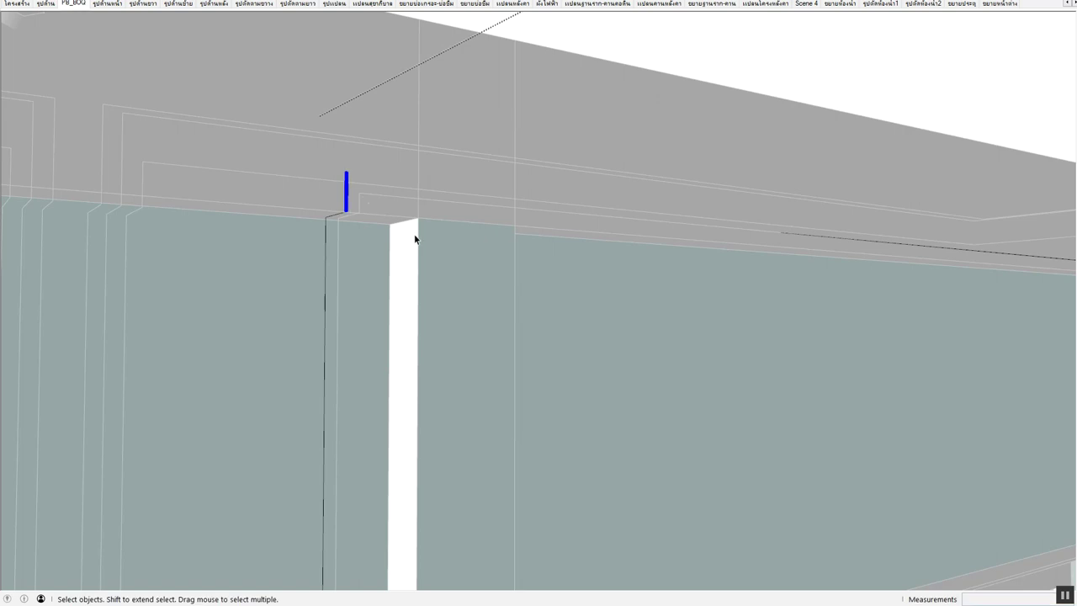
middle_drag(415, 238, 620, 263)
click(574, 232)
key(s)
key(space)
scroll(555, 234, down, 2)
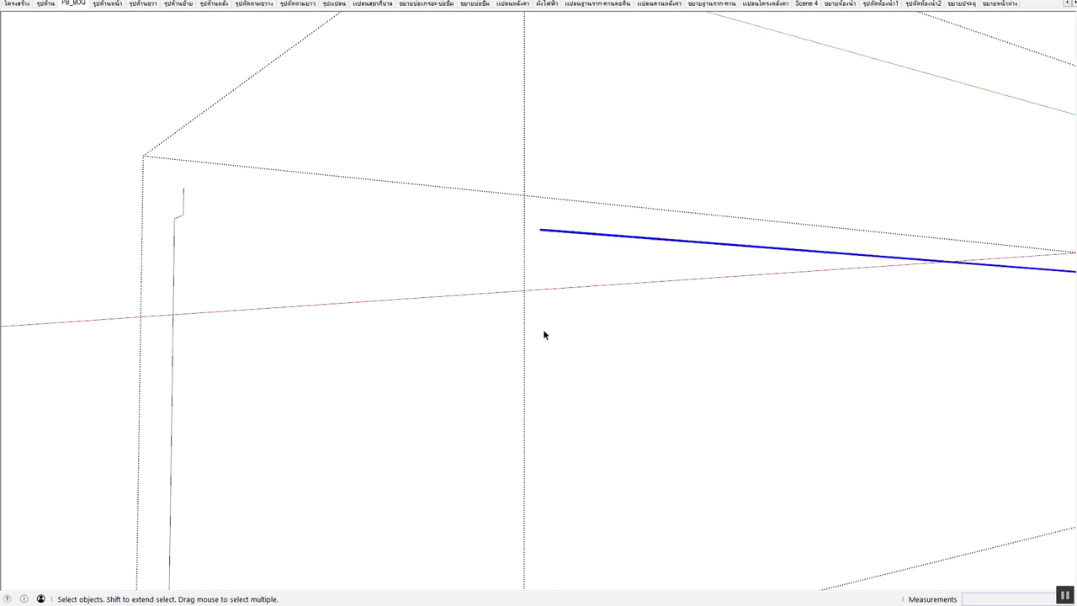
Check the copied wire's Wirelink options: 4.59 m of VAF 2x2.5 mm² cable, 3.918 mm diameter
drag(603, 217, 543, 329)
scroll(547, 332, down, 1)
key(o)
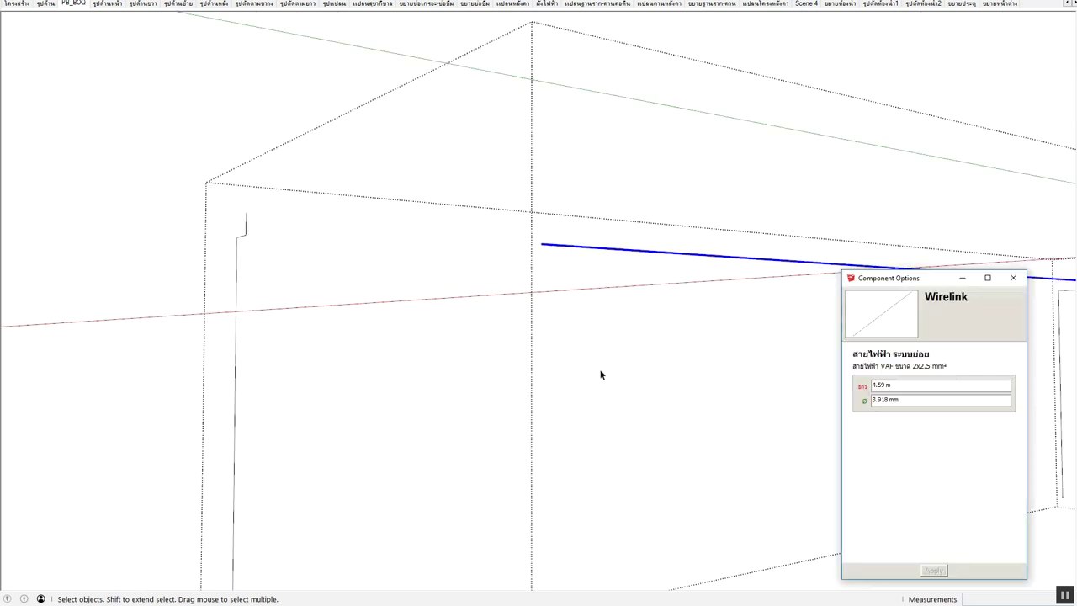
mouse_move(546, 255)
middle_down()
mouse_move(611, 312)
mouse_move(329, 171)
mouse_move(483, 298)
mouse_move(472, 256)
middle_up()
key(t)
click(832, 227)
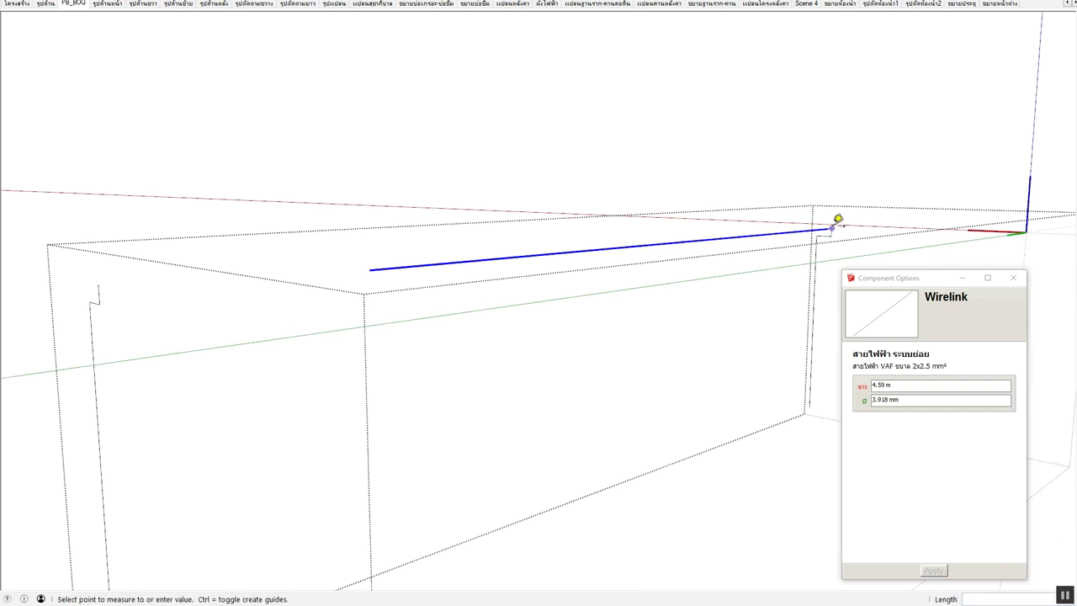
key(space)
Hide the rest of the model and select the short wire stub on the wall top
mouse_move(409, 294)
middle_down()
mouse_move(745, 247)
mouse_move(466, 250)
mouse_move(428, 264)
mouse_move(487, 296)
middle_up()
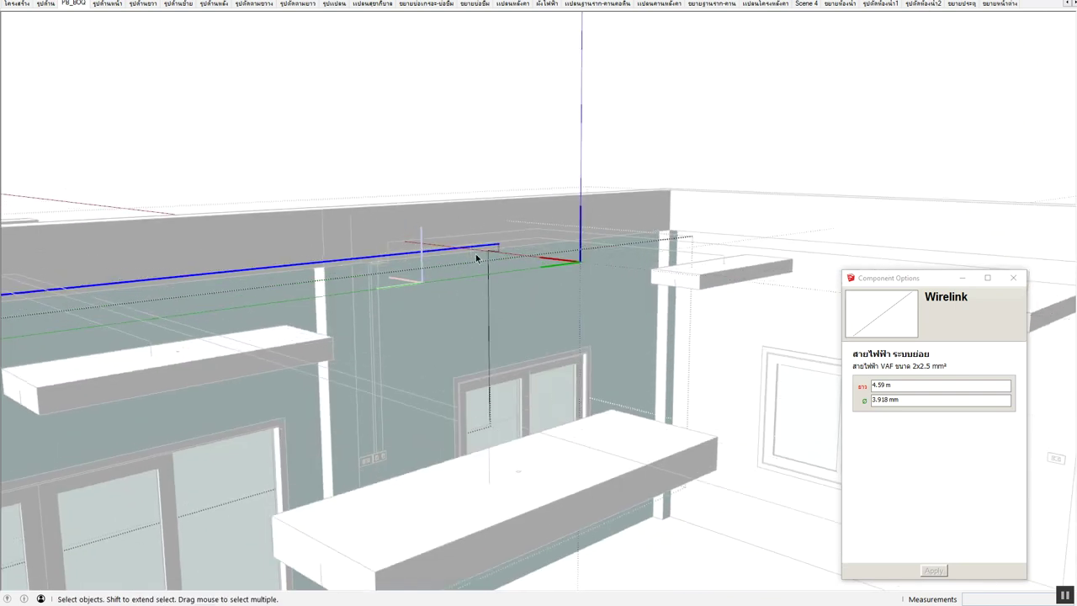
mouse_move(573, 227)
middle_down()
mouse_move(538, 241)
mouse_move(459, 238)
middle_up()
key(s)
key(space)
click(421, 241)
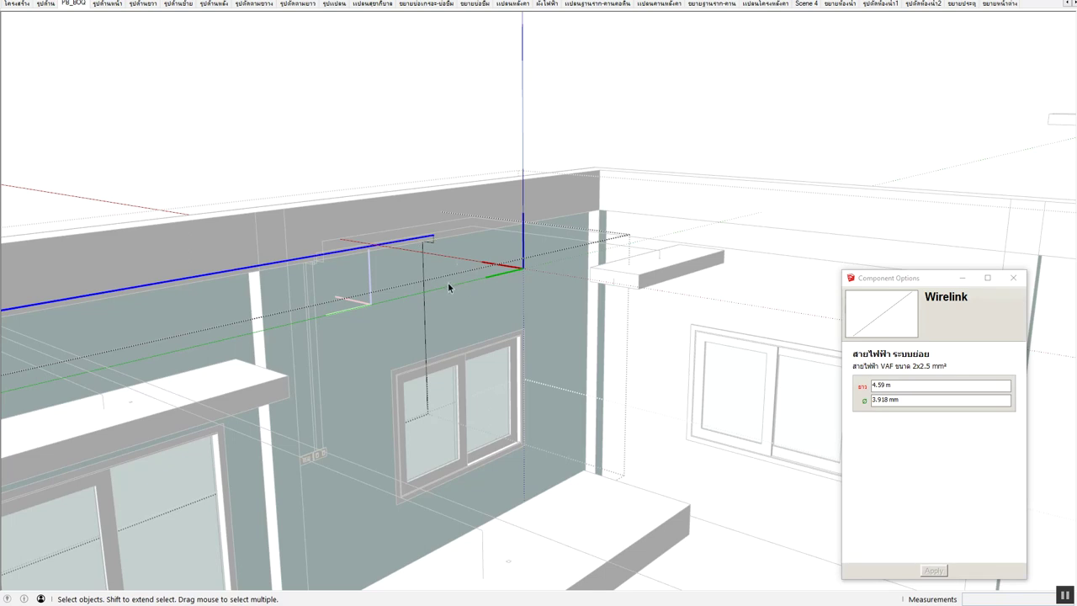
key(h)
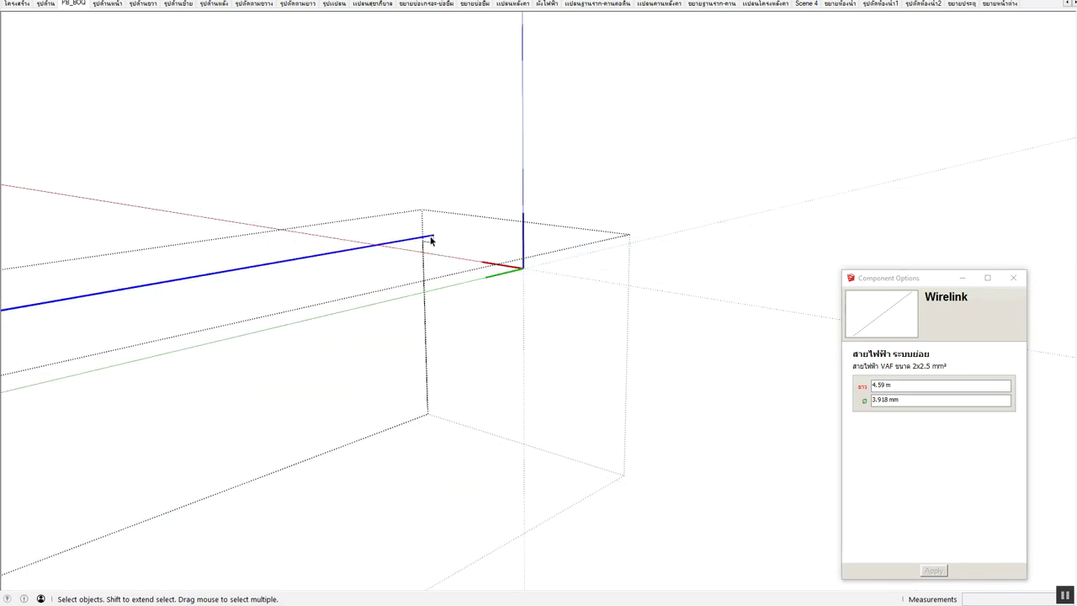
click(430, 244)
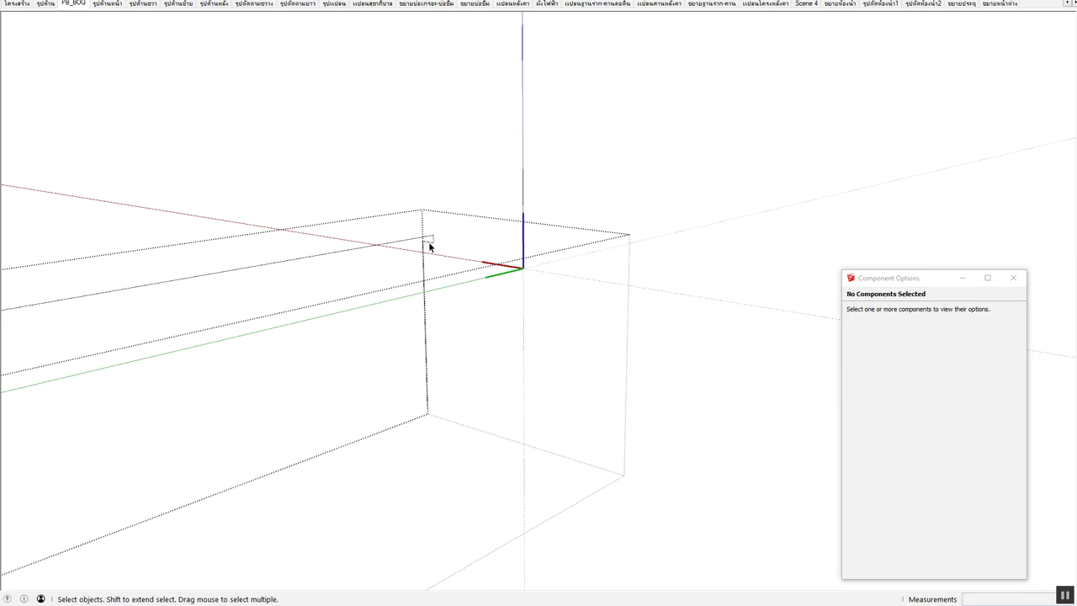
Copy the short wire stub to a spot near the wall corner
click(428, 244)
key(m)
middle_drag(421, 244, 446, 248)
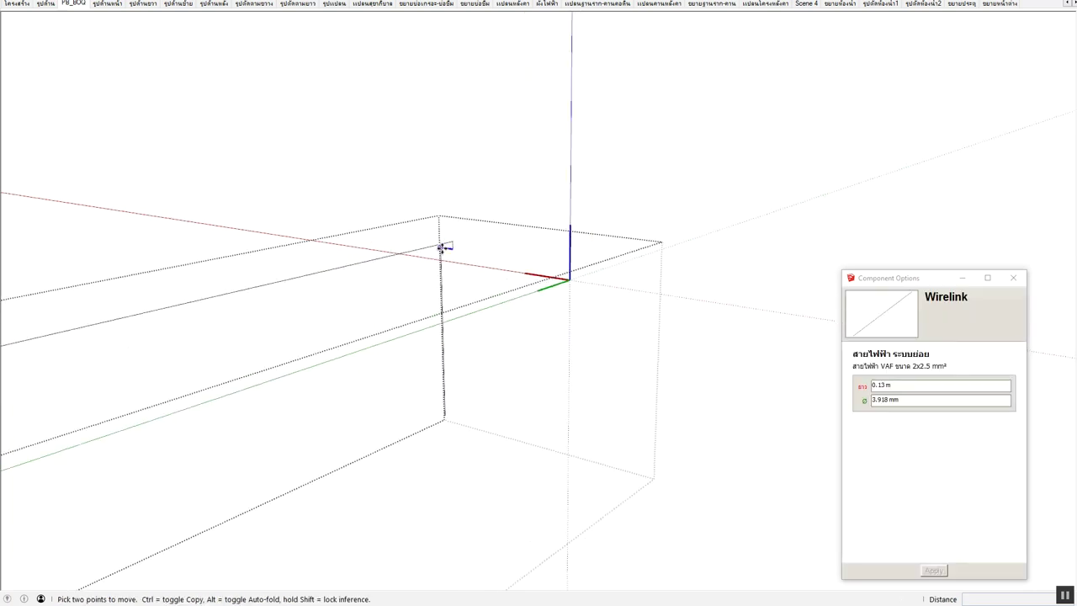
click(441, 247)
key(ctrl)
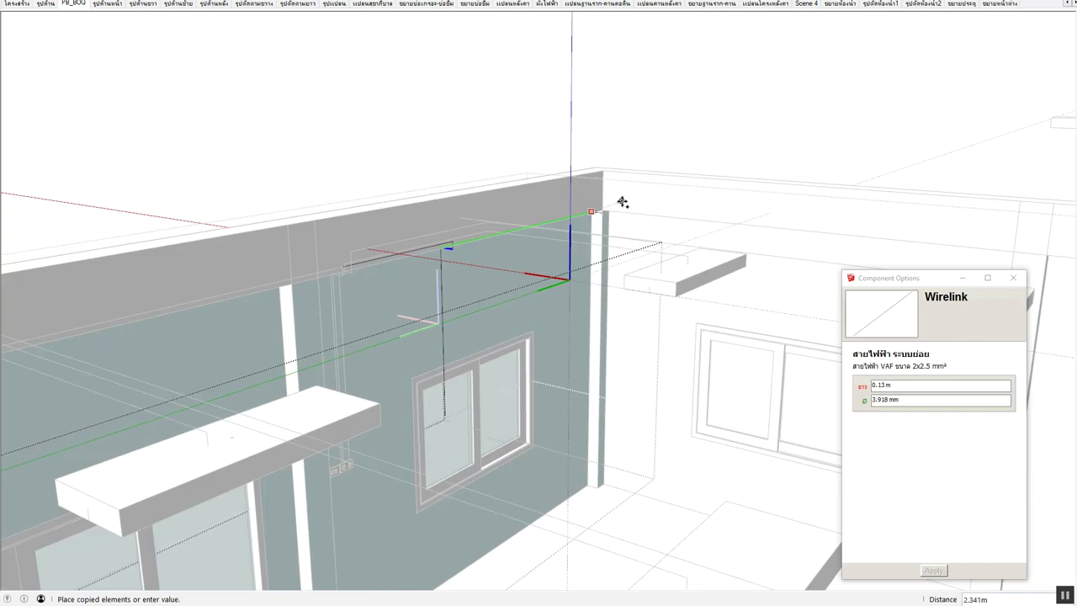
click(606, 200)
scroll(606, 200, up, 5)
mouse_move(606, 201)
middle_down()
mouse_move(567, 135)
mouse_move(608, 159)
middle_up()
scroll(608, 160, down, 2)
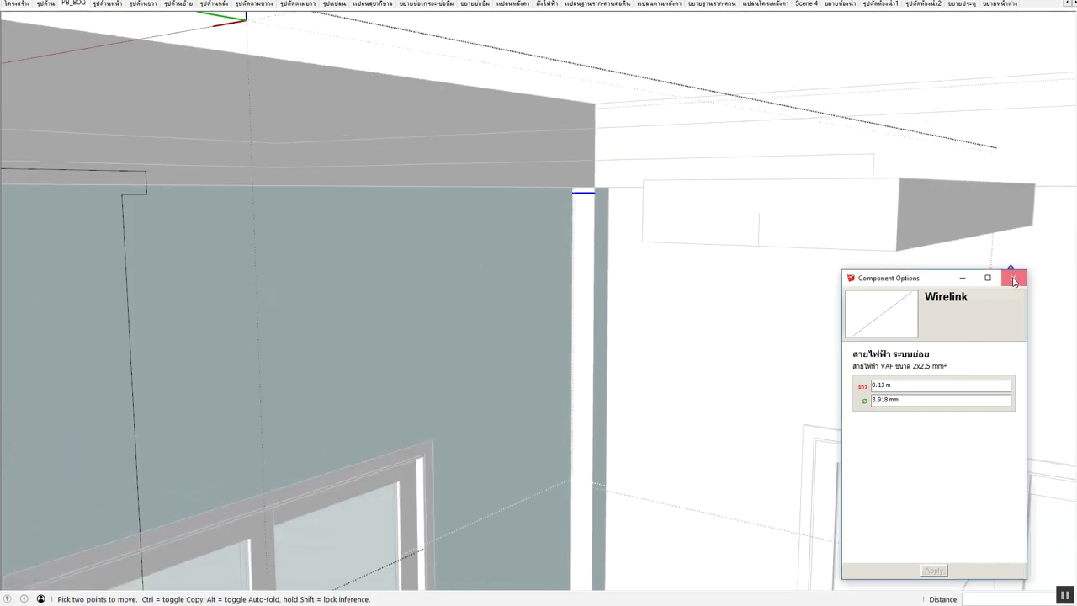
Move the small blue edge segments over toward the wall corner
click(1012, 278)
mouse_move(615, 329)
middle_down()
mouse_move(427, 271)
mouse_move(390, 279)
middle_up()
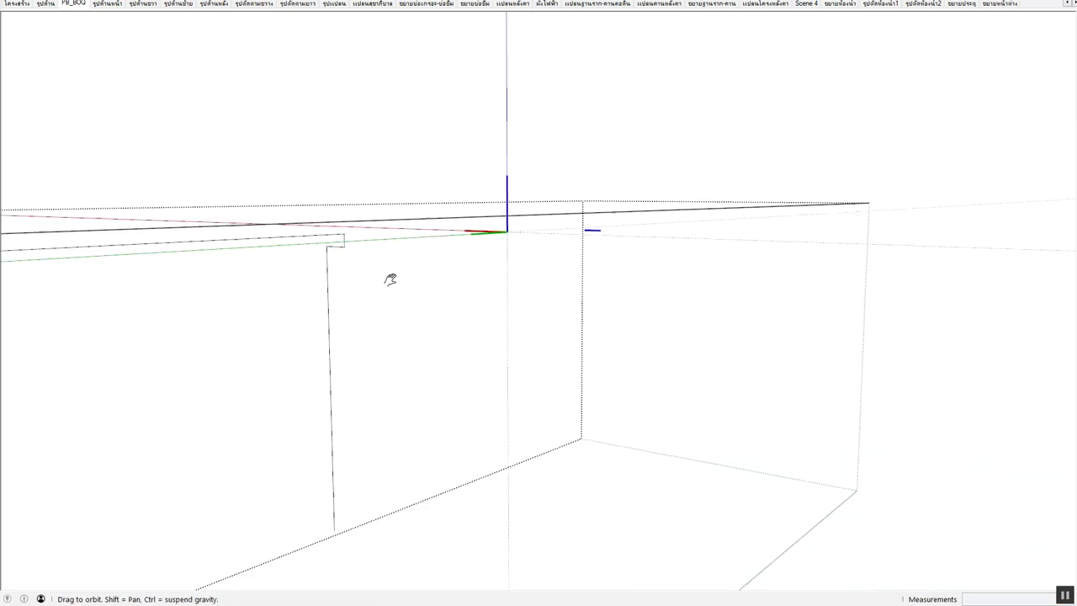
key(space)
click(344, 242)
key(m)
click(344, 240)
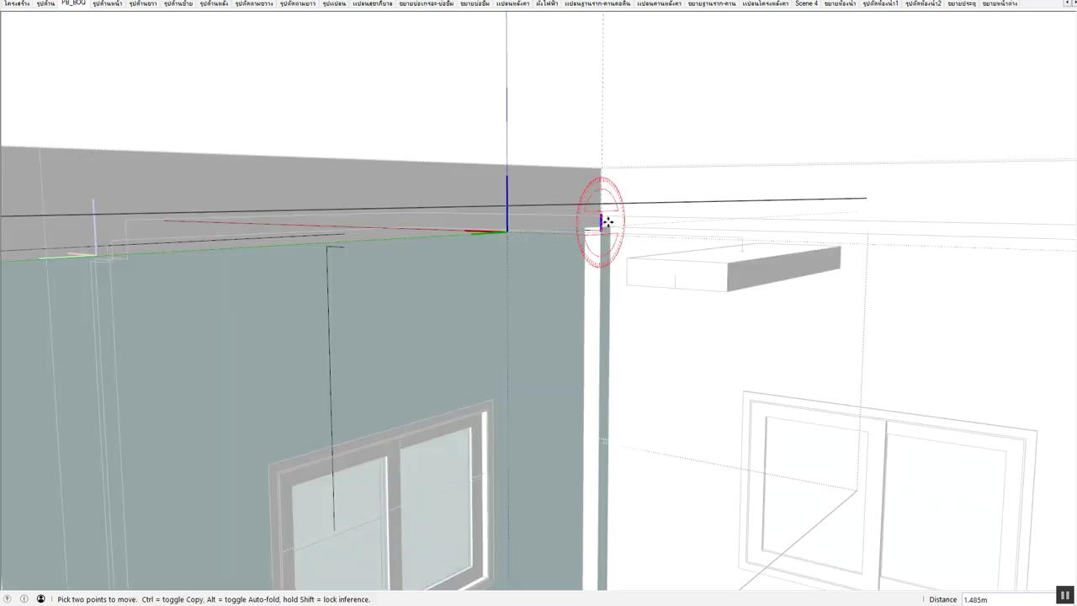
click(606, 221)
key(space)
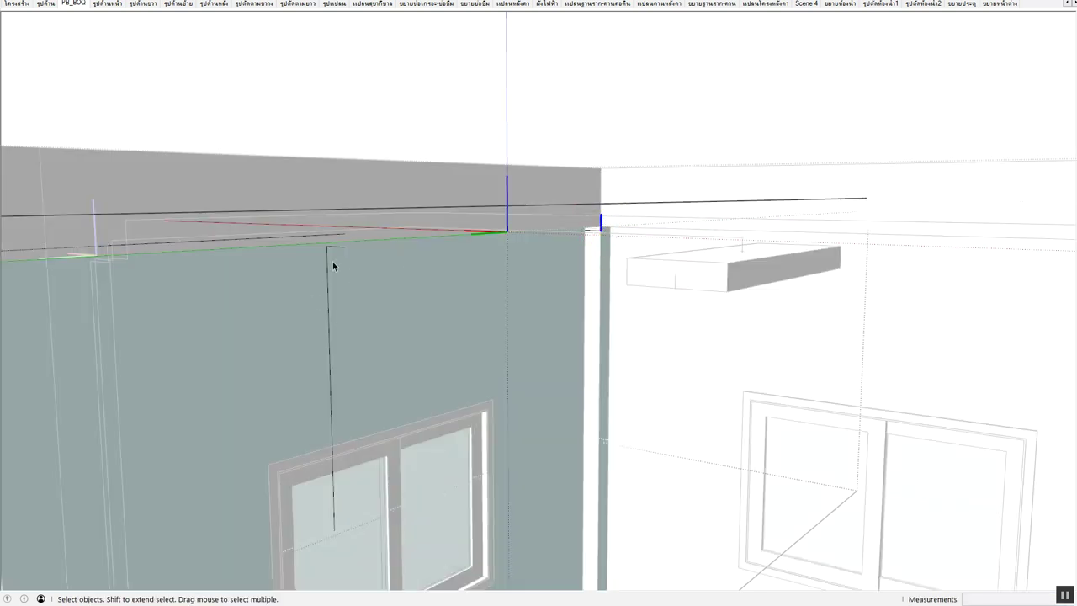
key(m)
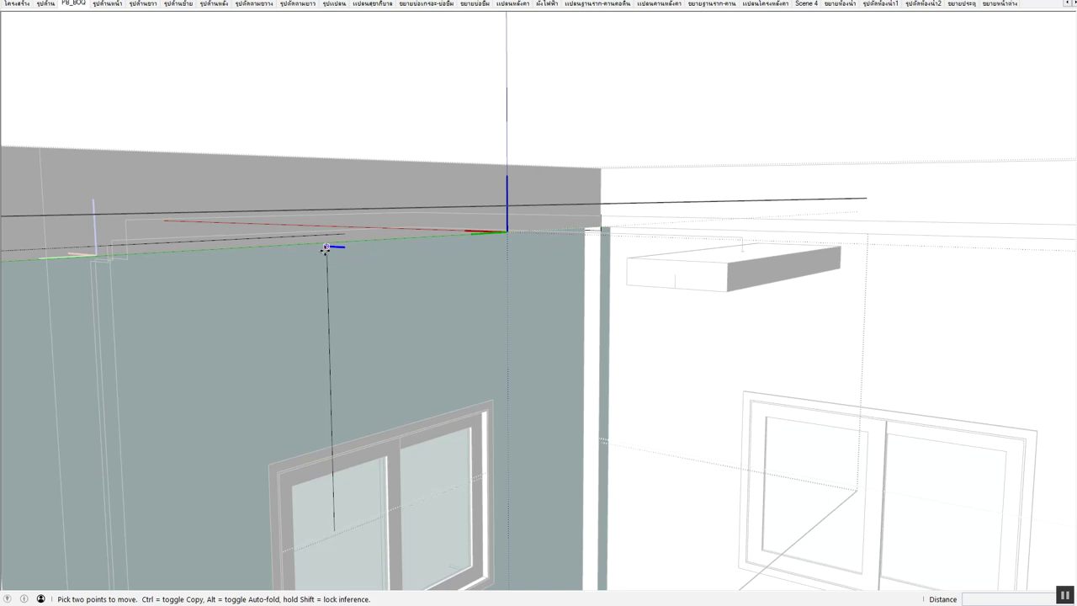
click(326, 246)
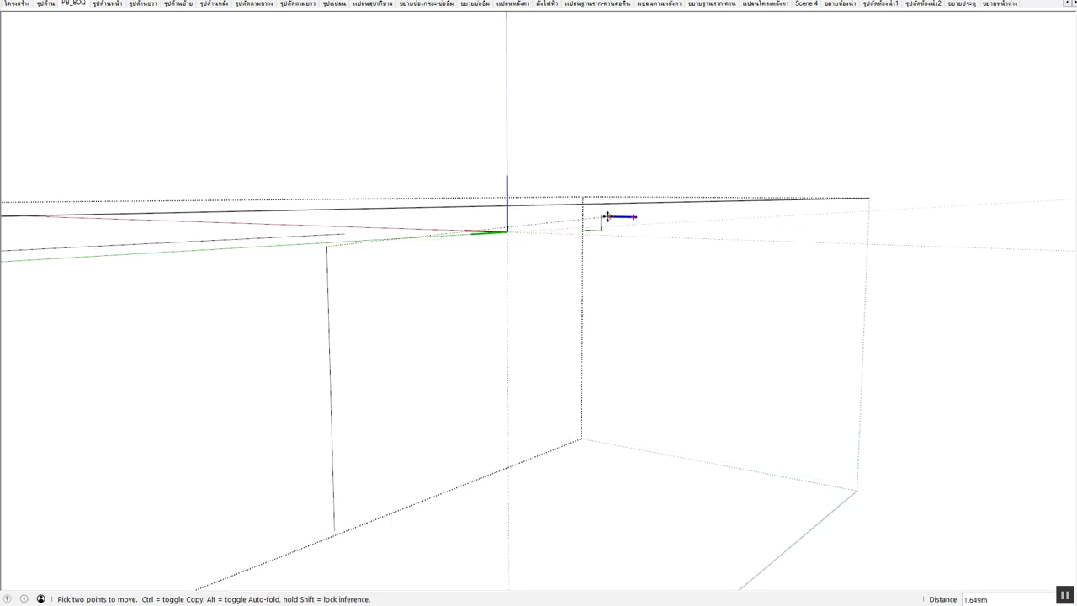
click(601, 214)
Reposition the wire and stretch it along the top of the wall to the far corner
key(s)
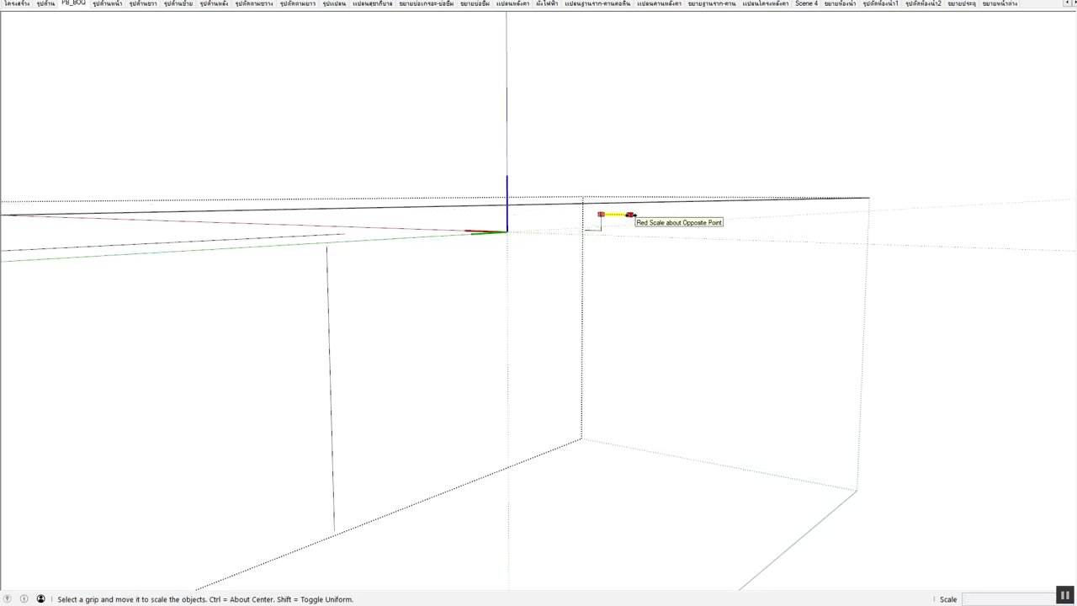
mouse_move(601, 215)
middle_down()
mouse_move(264, 275)
mouse_move(471, 339)
mouse_move(379, 303)
mouse_move(327, 243)
mouse_move(386, 278)
middle_up()
key(space)
key(m)
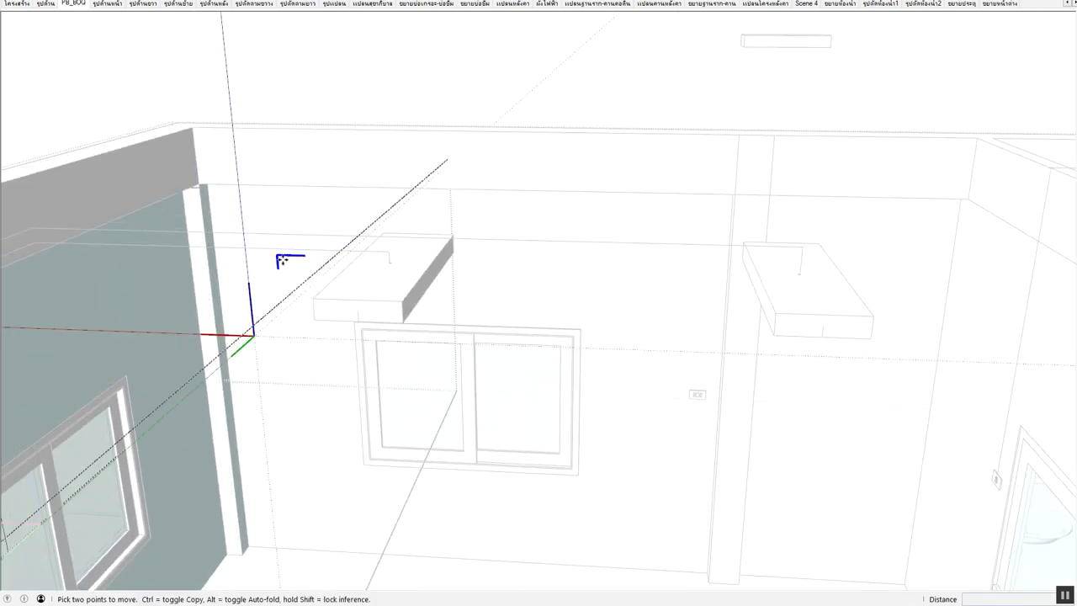
click(278, 255)
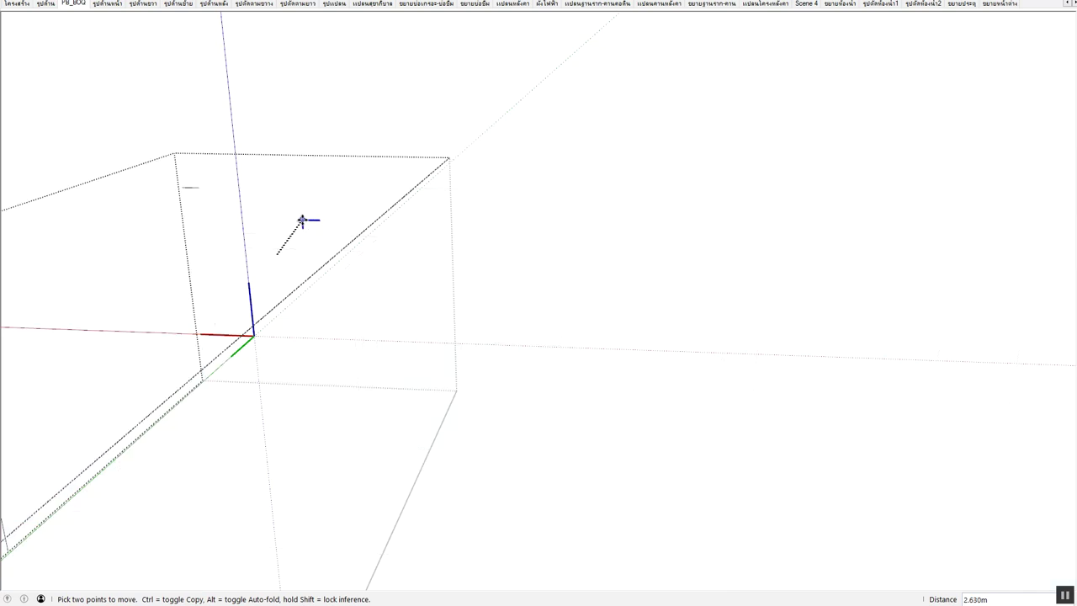
click(204, 179)
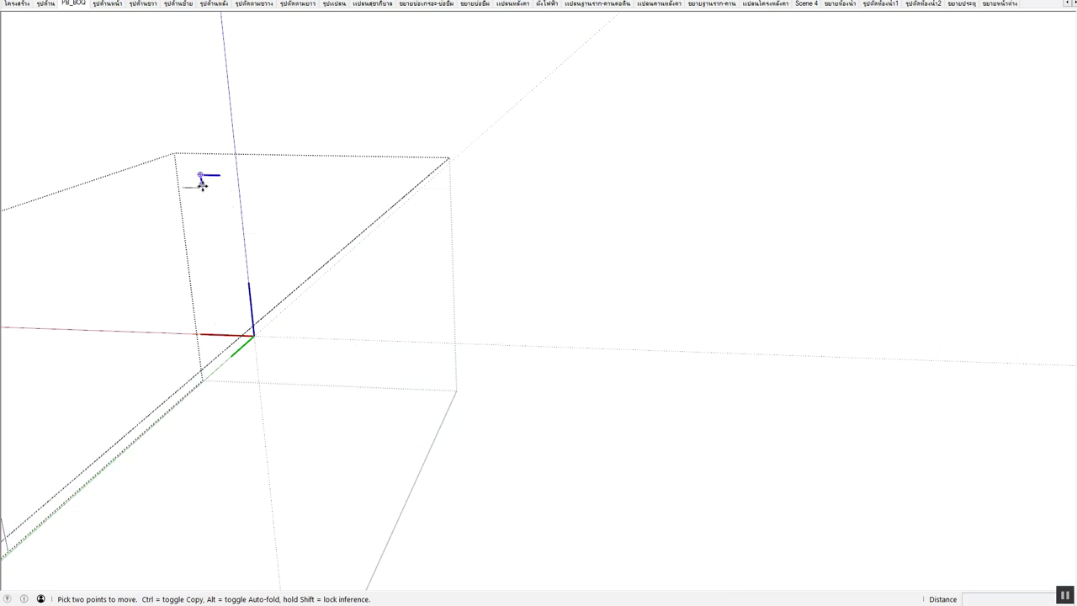
key(space)
key(s)
click(220, 179)
scroll(553, 221, up, 2)
scroll(513, 210, up, 1)
scroll(559, 196, up, 1)
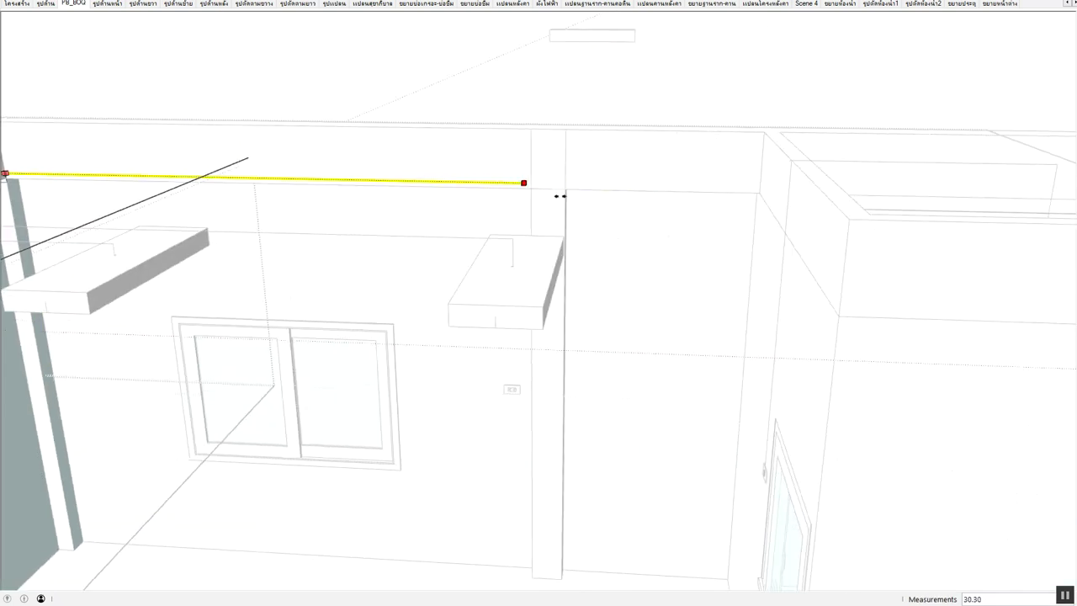
middle_drag(560, 193, 695, 185)
click(782, 183)
Copy the small jog to the run's far end, rotate it and scale it downward
double_click(782, 184)
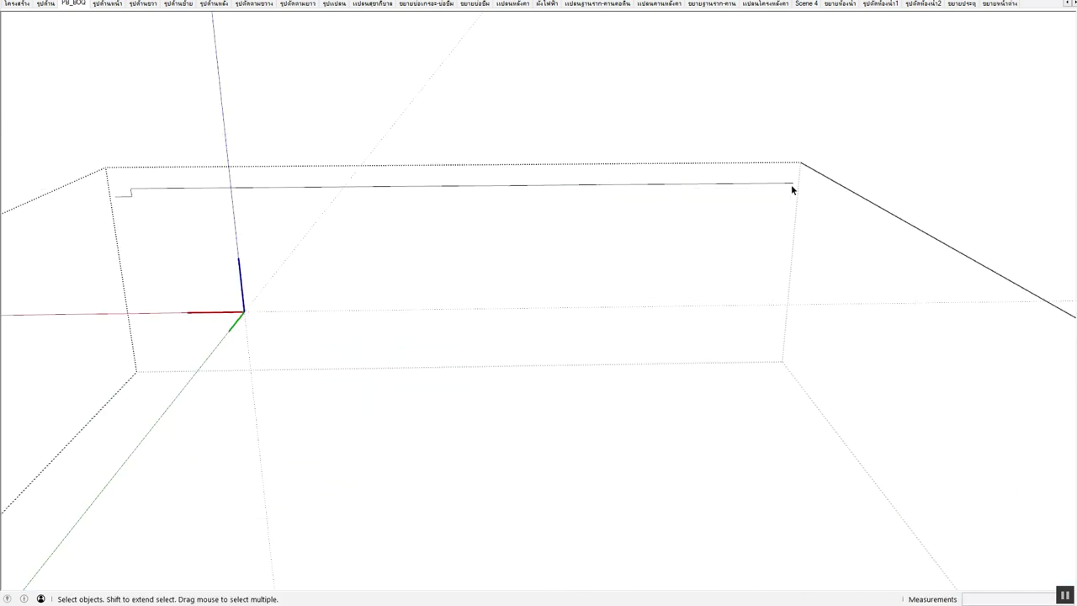
key(m)
key(ctrl)
click(116, 196)
click(796, 181)
key(q)
click(800, 182)
click(803, 185)
click(814, 196)
key(s)
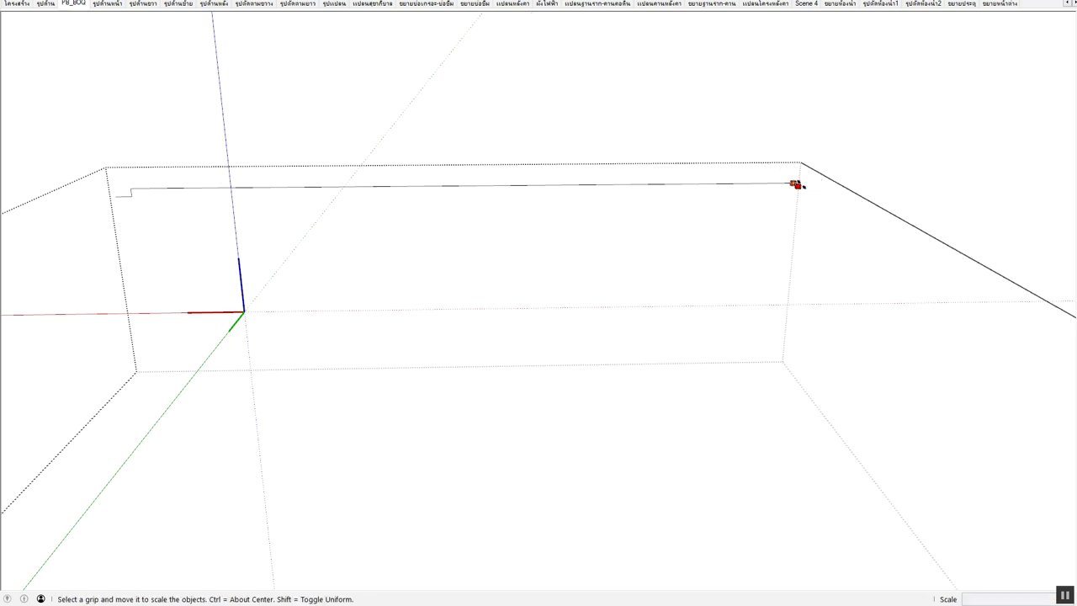
click(796, 184)
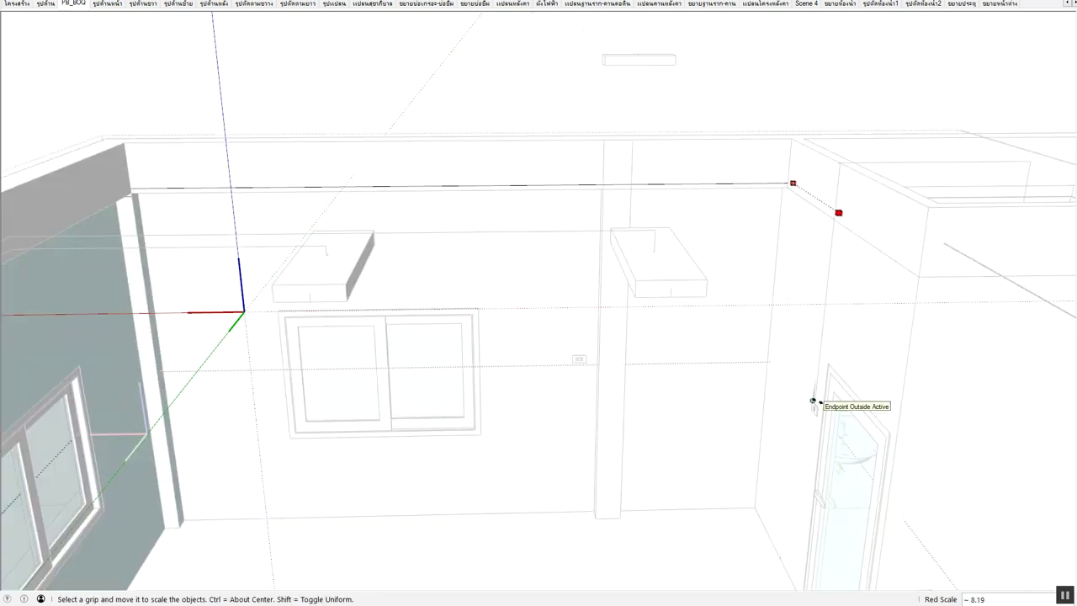
scroll(813, 400, up, 3)
scroll(841, 401, up, 3)
scroll(909, 391, up, 3)
scroll(932, 374, up, 1)
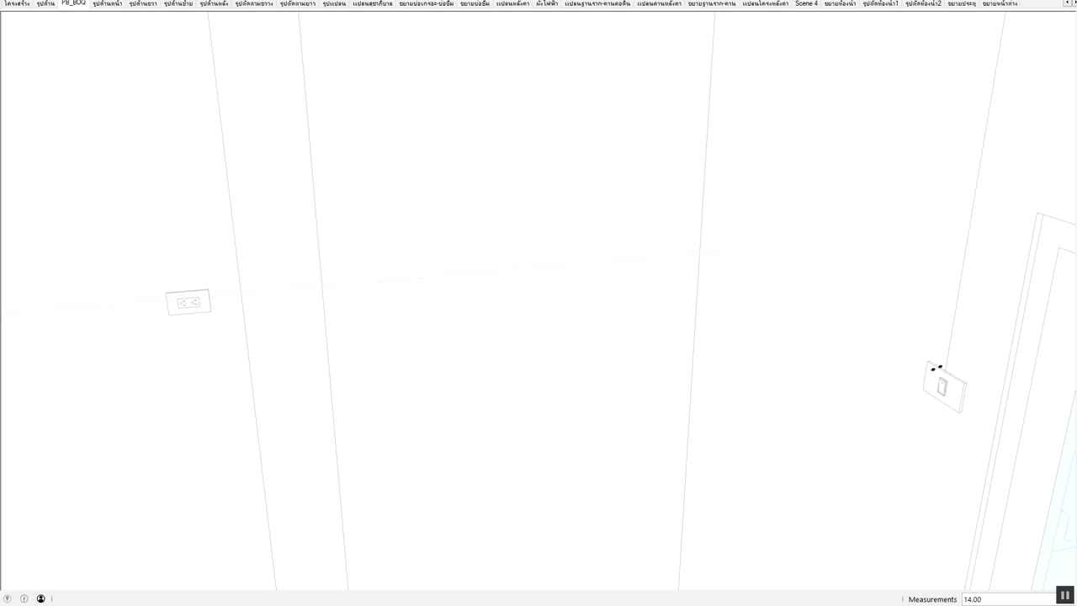
middle_drag(928, 377, 759, 459)
scroll(728, 359, down, 3)
scroll(726, 310, up, 5)
mouse_move(725, 310)
middle_down()
mouse_move(565, 324)
mouse_move(604, 273)
middle_up()
scroll(565, 325, down, 3)
scroll(565, 325, up, 3)
scroll(604, 274, down, 3)
scroll(592, 264, up, 3)
Nudge the corner edge into alignment and select the short top wire edge
key(m)
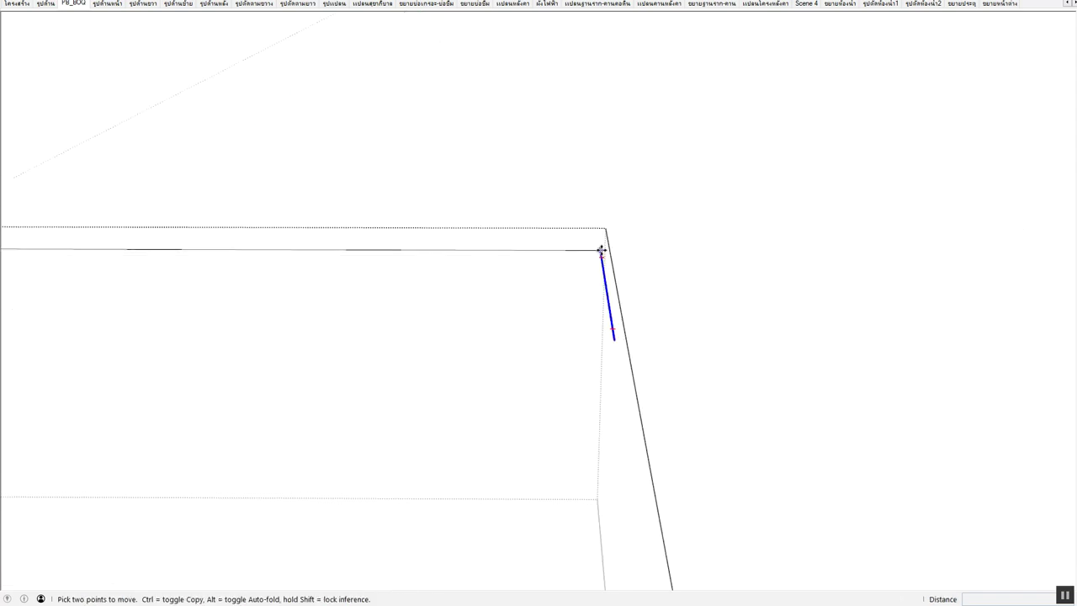
click(601, 250)
key(space)
click(580, 251)
key(s)
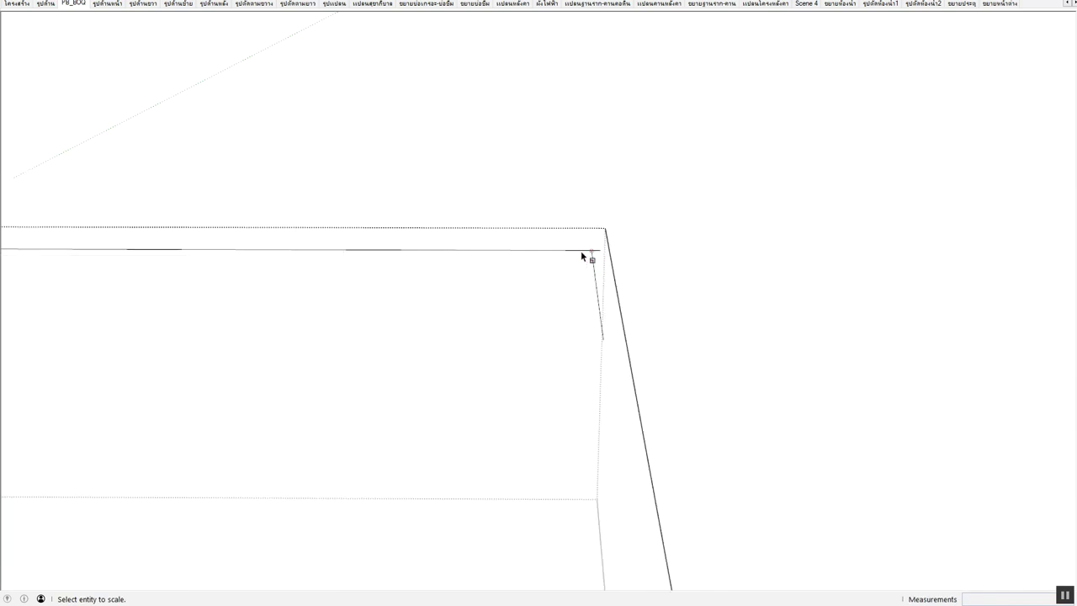
key(space)
click(577, 249)
key(s)
key(space)
click(577, 250)
mouse_move(828, 320)
middle_down()
mouse_move(865, 404)
mouse_move(430, 335)
mouse_move(480, 334)
middle_up()
click(479, 174)
Copy the top wire edge, rotate it 90° to vertical and scale it down to the switch
key(m)
key(ctrl)
click(371, 141)
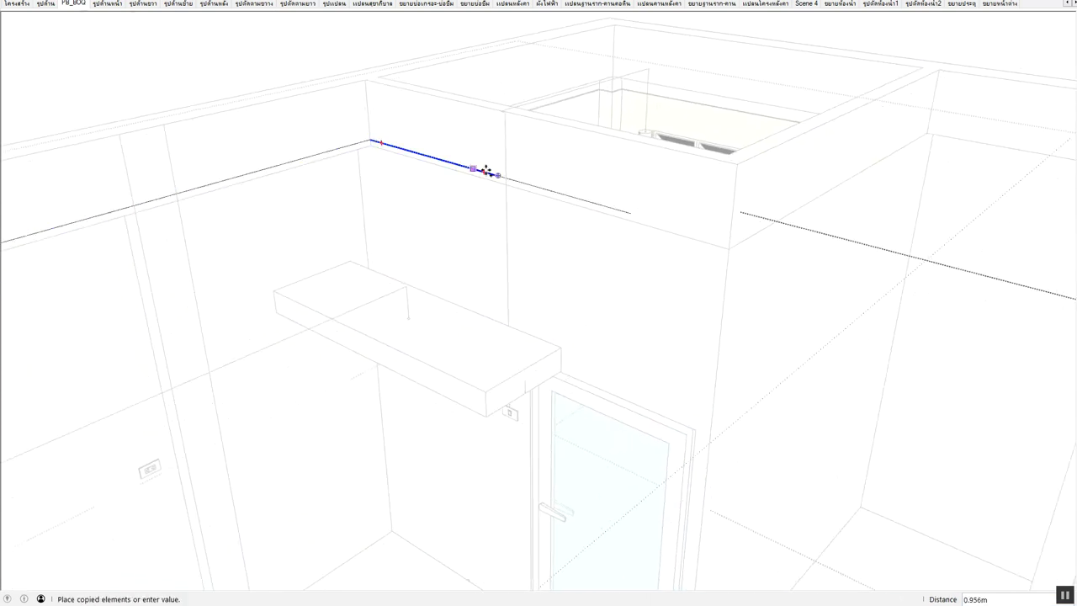
click(500, 173)
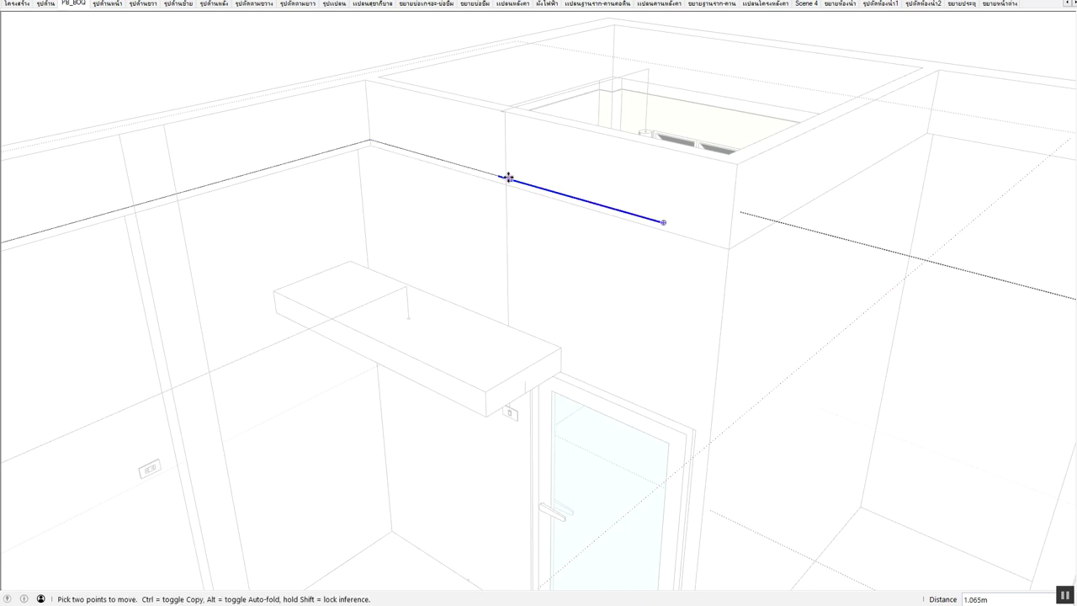
key(q)
click(522, 182)
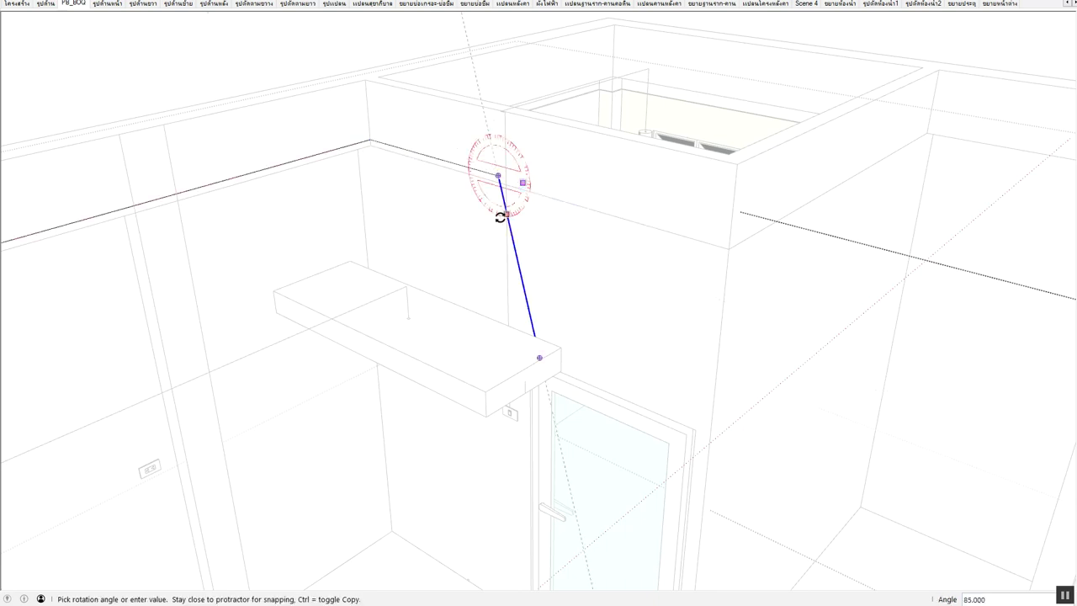
click(499, 221)
key(s)
drag(502, 347, 517, 408)
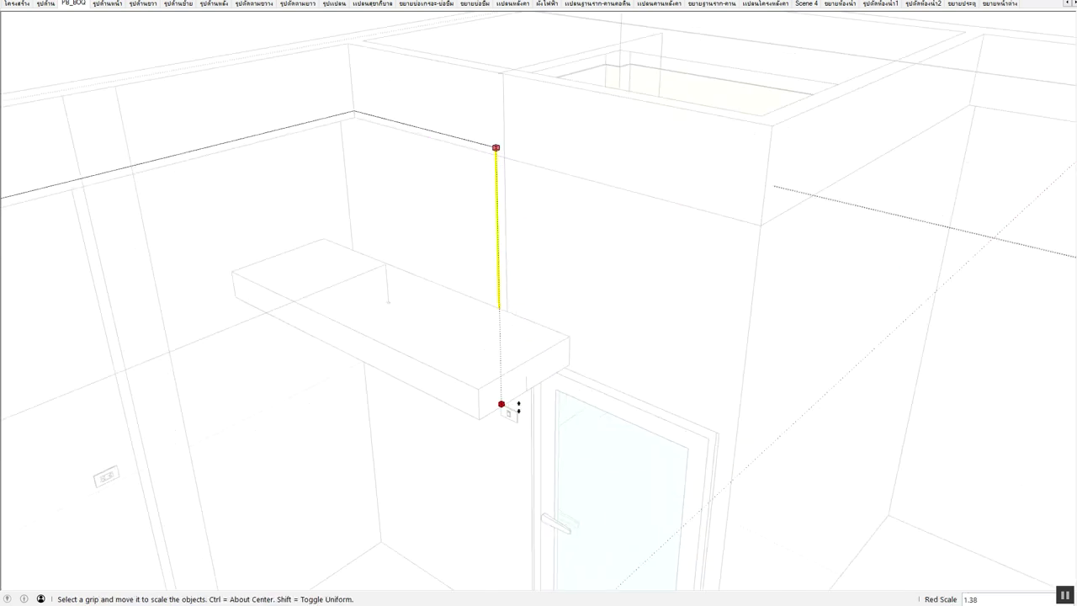
key(space)
mouse_move(516, 409)
middle_down()
mouse_move(356, 244)
mouse_move(614, 378)
middle_up()
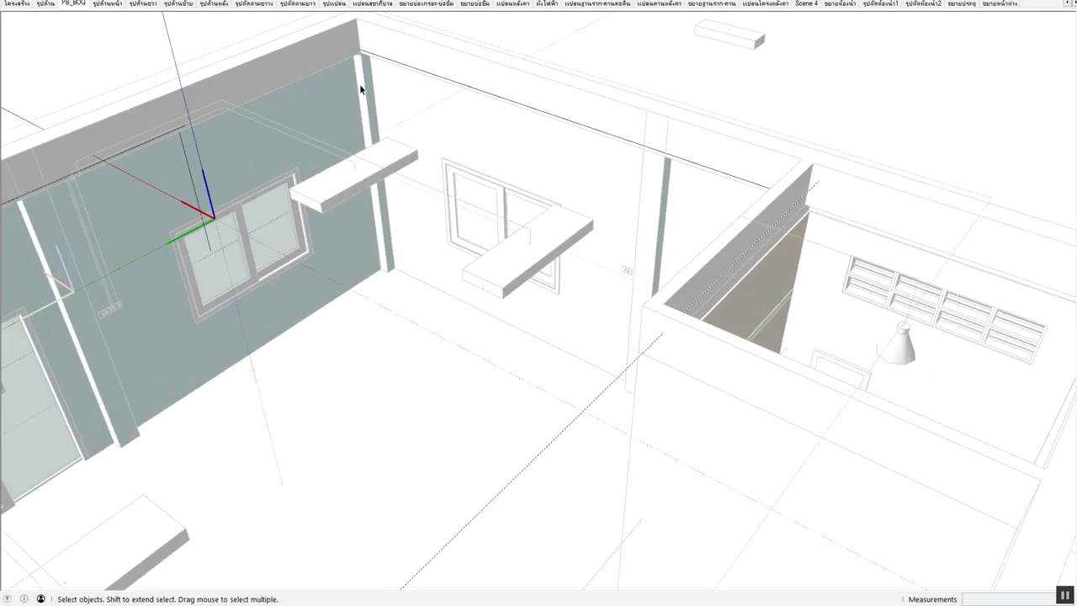
Copy the vertical wire edge to the wall corner and rotate it in a vertical plane
mouse_move(361, 90)
middle_down()
mouse_move(500, 133)
mouse_move(427, 154)
middle_up()
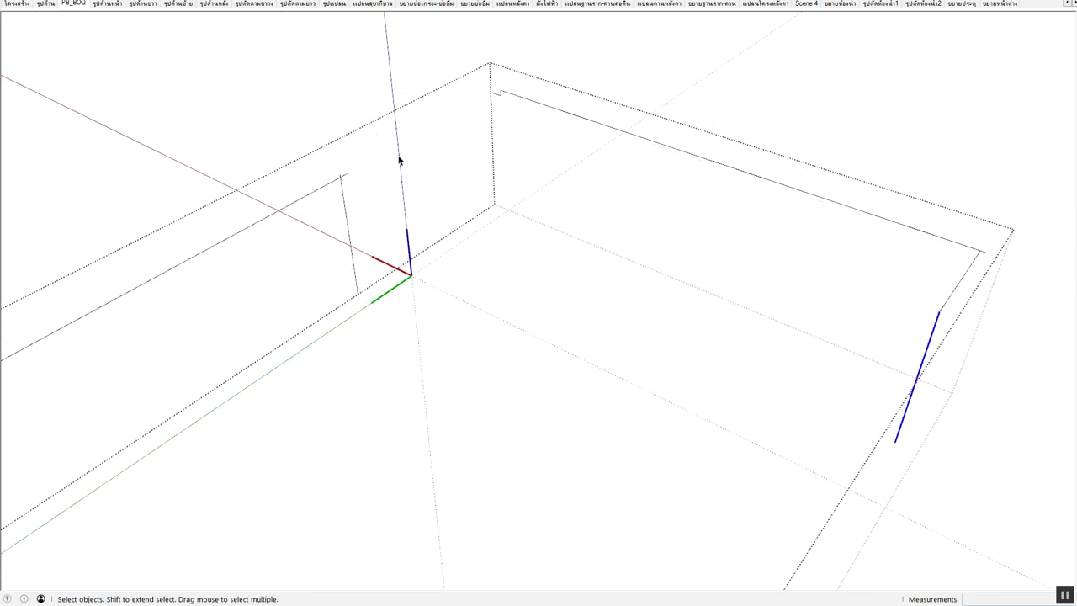
middle_drag(345, 206, 442, 211)
click(437, 217)
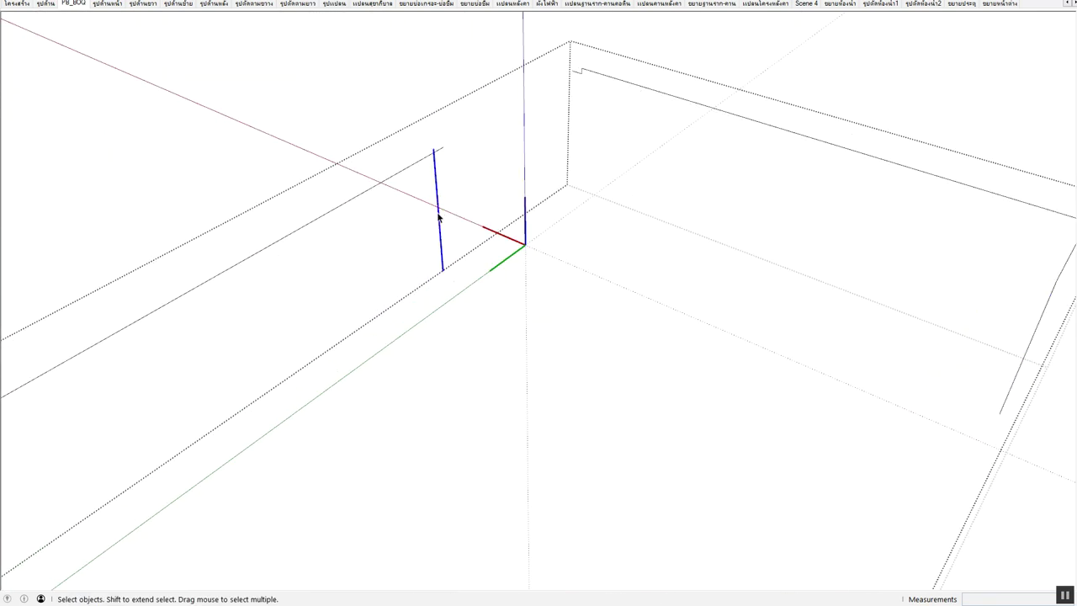
key(m)
click(433, 149)
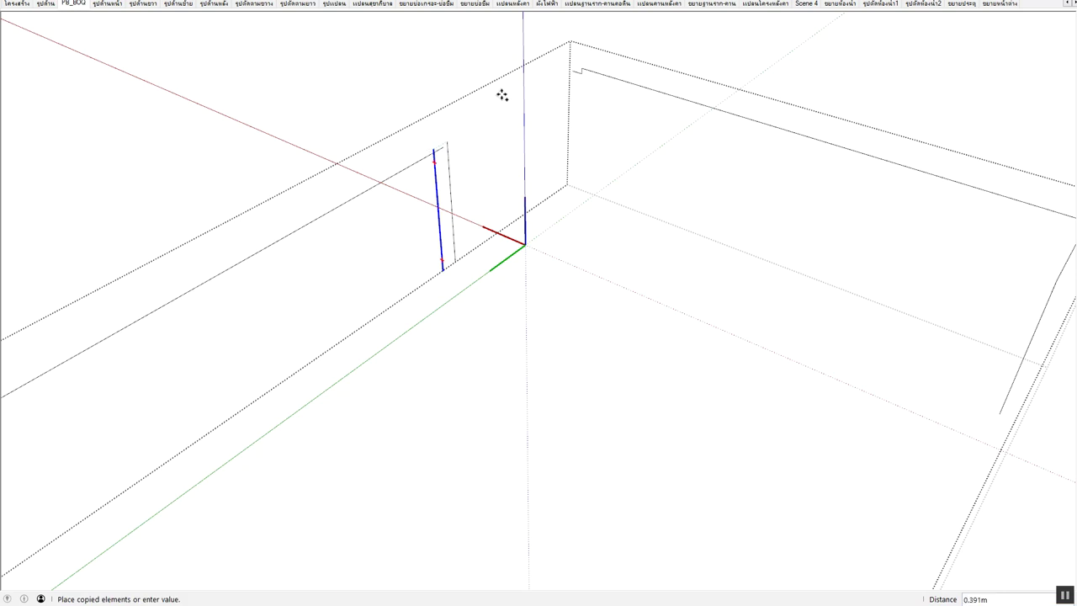
click(571, 70)
key(q)
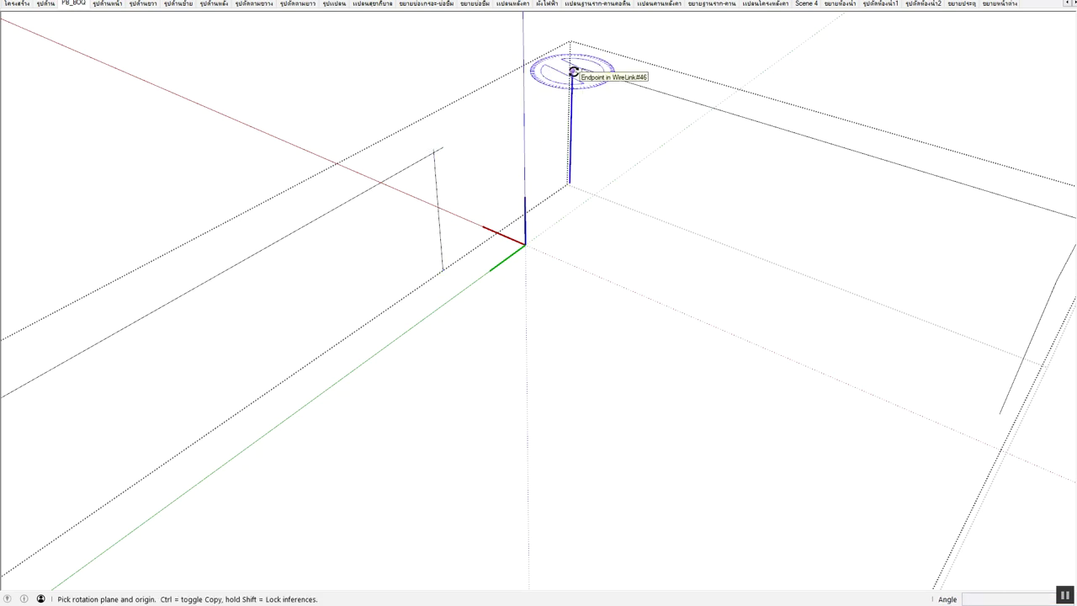
key(Right)
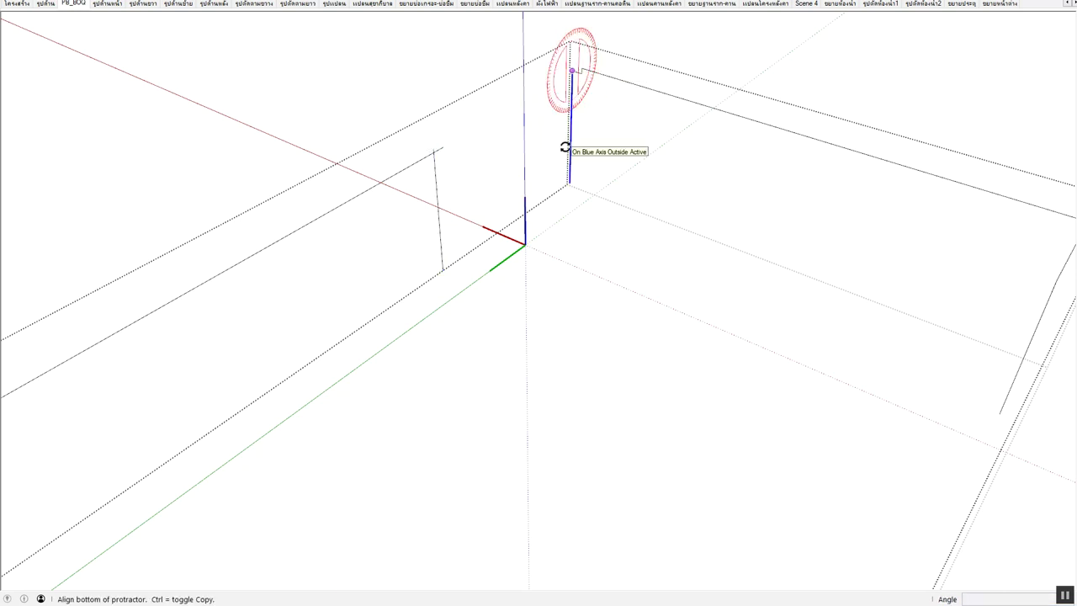
click(565, 148)
click(466, 137)
key(s)
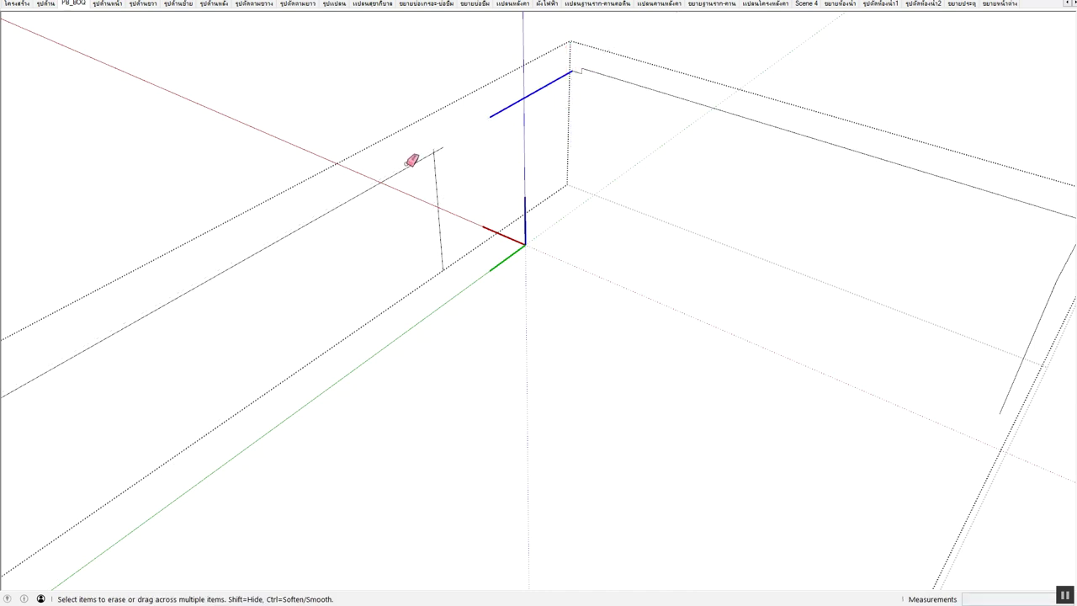
Stretch the wire run along the wall top with Scale
key(space)
key(s)
click(492, 115)
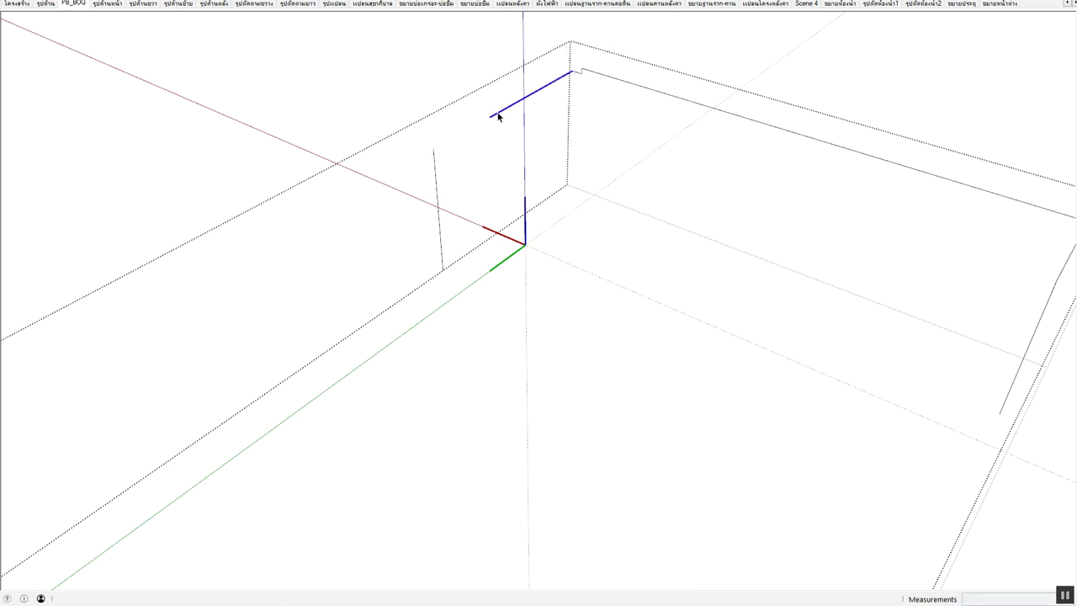
drag(494, 116, 387, 174)
mouse_move(387, 174)
middle_down()
mouse_move(454, 166)
mouse_move(284, 277)
middle_up()
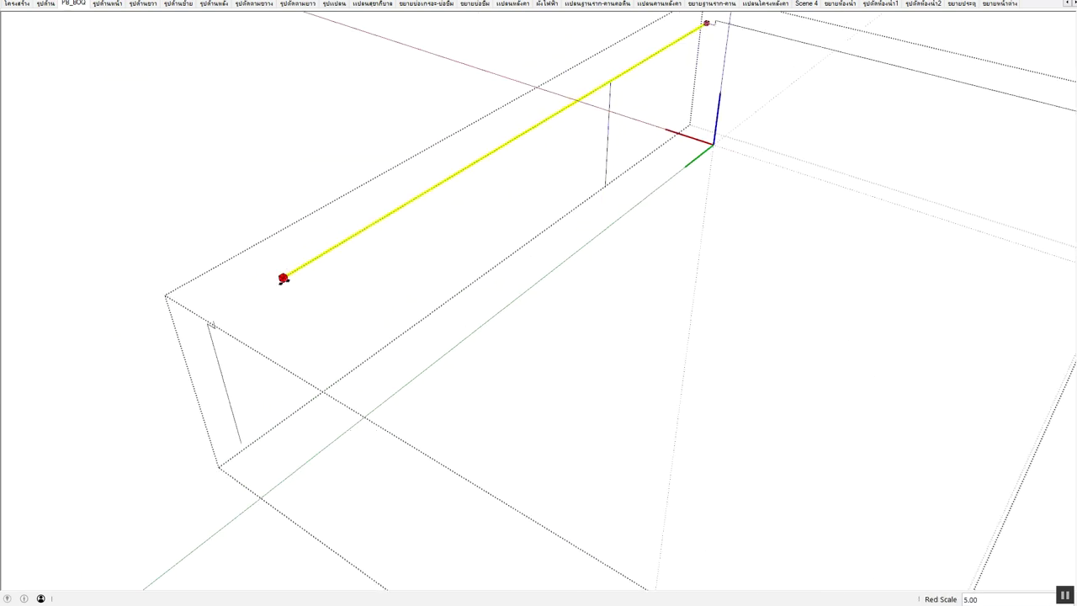
click(208, 322)
key(space)
key(s)
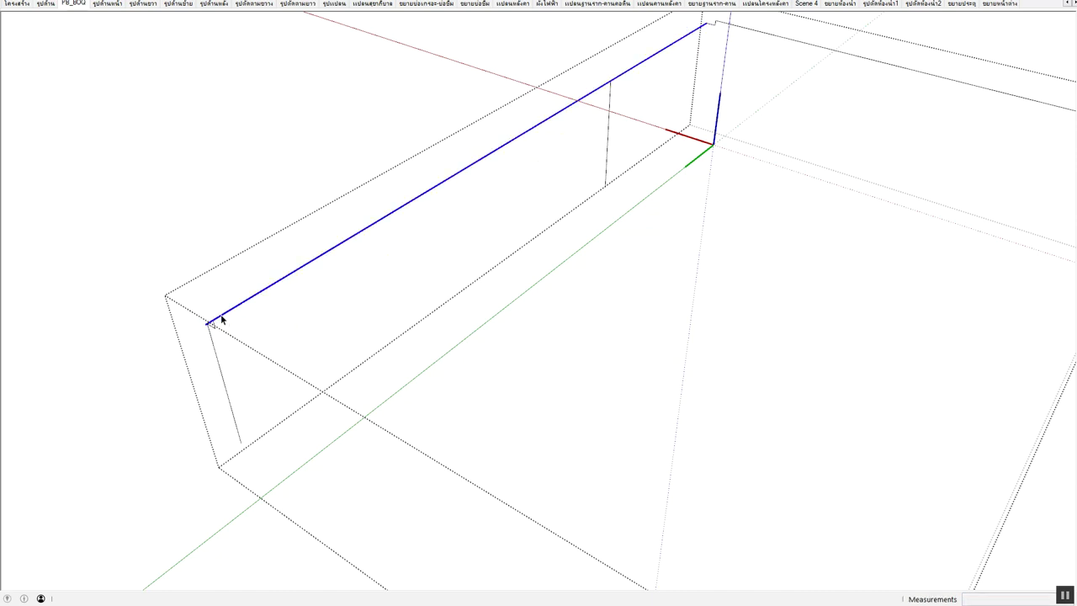
scroll(220, 318, up, 2)
key(space)
key(s)
key(space)
Move the wall-top wire's end onto the top of the vertical drop near the door
mouse_move(216, 321)
middle_down()
mouse_move(395, 113)
mouse_move(344, 218)
mouse_move(404, 149)
mouse_move(413, 156)
mouse_move(432, 34)
middle_up()
scroll(369, 217, up, 3)
key(m)
drag(290, 241, 383, 154)
mouse_move(420, 153)
middle_down()
mouse_move(471, 166)
mouse_move(207, 302)
mouse_move(361, 217)
mouse_move(126, 296)
mouse_move(409, 260)
mouse_move(539, 294)
middle_up()
key(space)
click(465, 282)
click(468, 271)
middle_drag(625, 250, 500, 244)
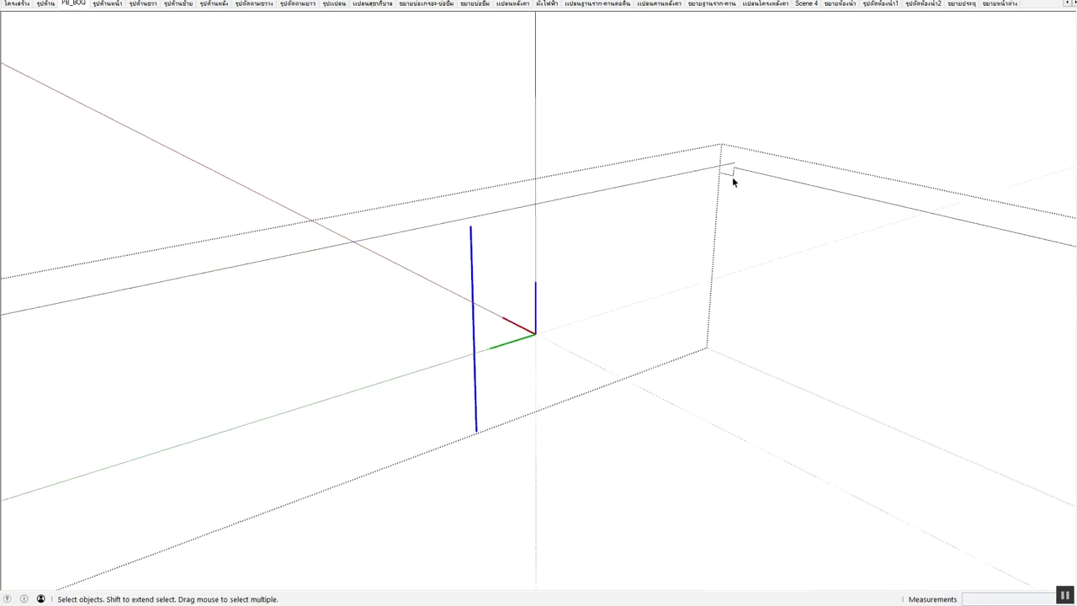
Scale the short vertical corner wire piece down to half its length
scroll(744, 168, up, 3)
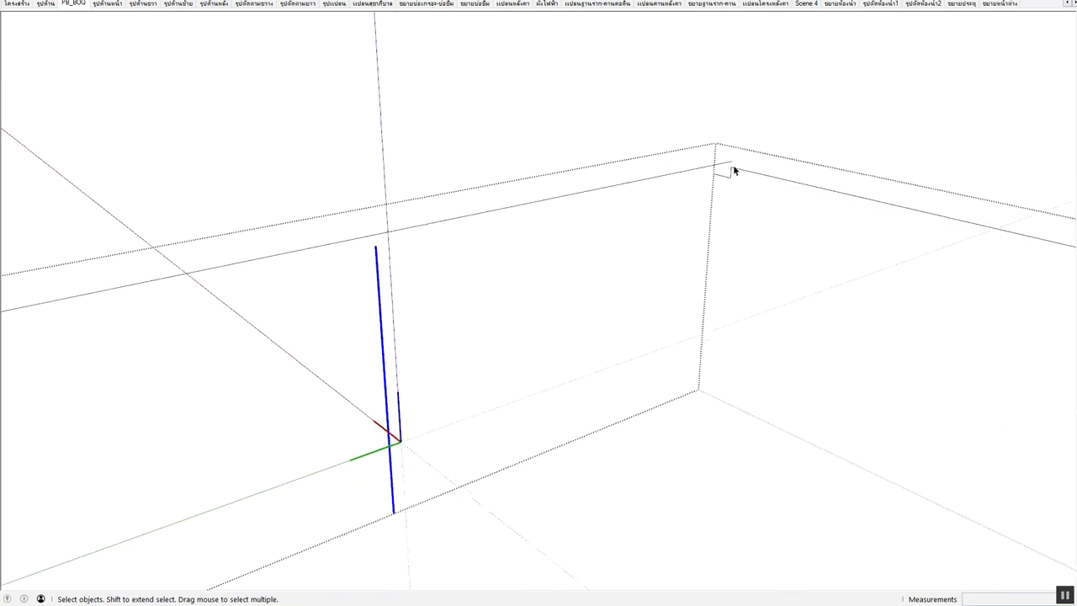
click(732, 171)
scroll(732, 171, up, 2)
click(729, 177)
key(s)
click(730, 165)
click(732, 152)
key(space)
key(s)
click(728, 190)
click(732, 171)
key(space)
Tape-measure the long wall-top wire end to end, reading 8.153 m
scroll(720, 192, down, 1)
scroll(437, 245, down, 1)
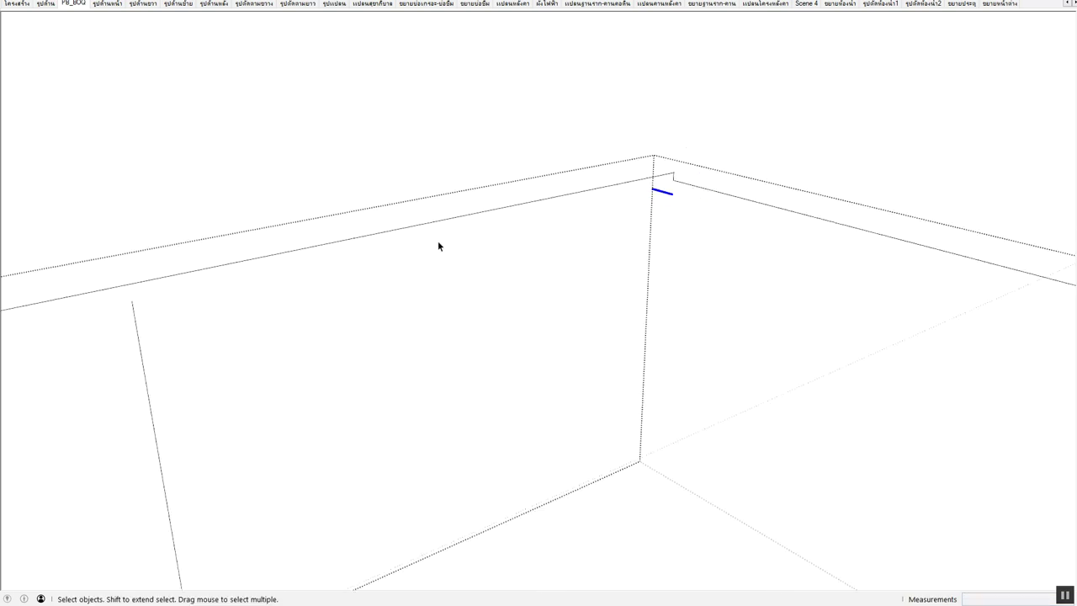
click(143, 343)
click(206, 271)
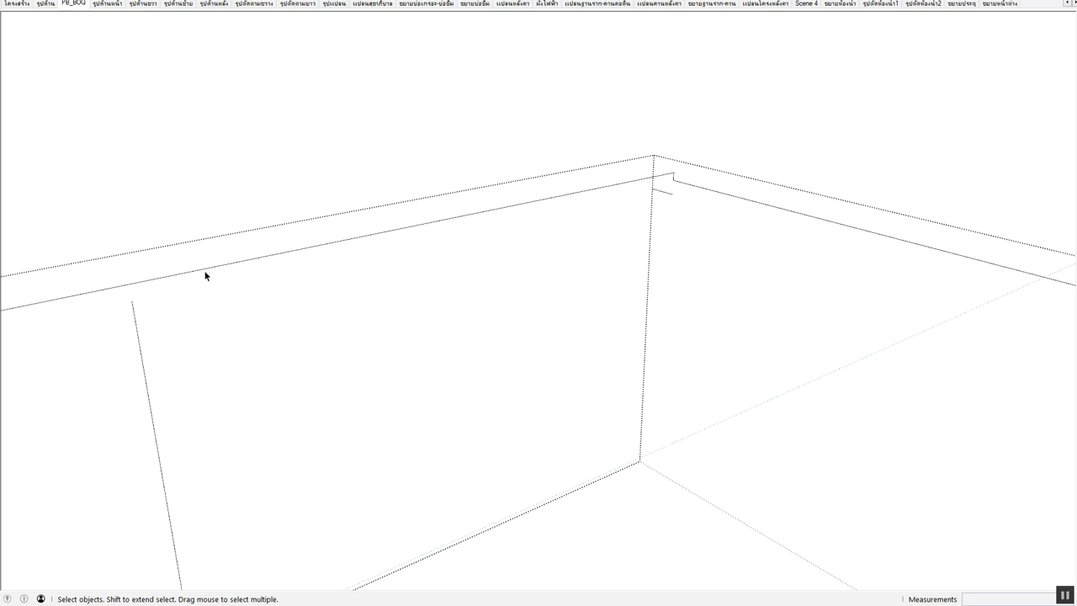
click(673, 174)
scroll(672, 174, down, 1)
mouse_move(591, 175)
middle_down()
mouse_move(392, 238)
mouse_move(192, 242)
middle_up()
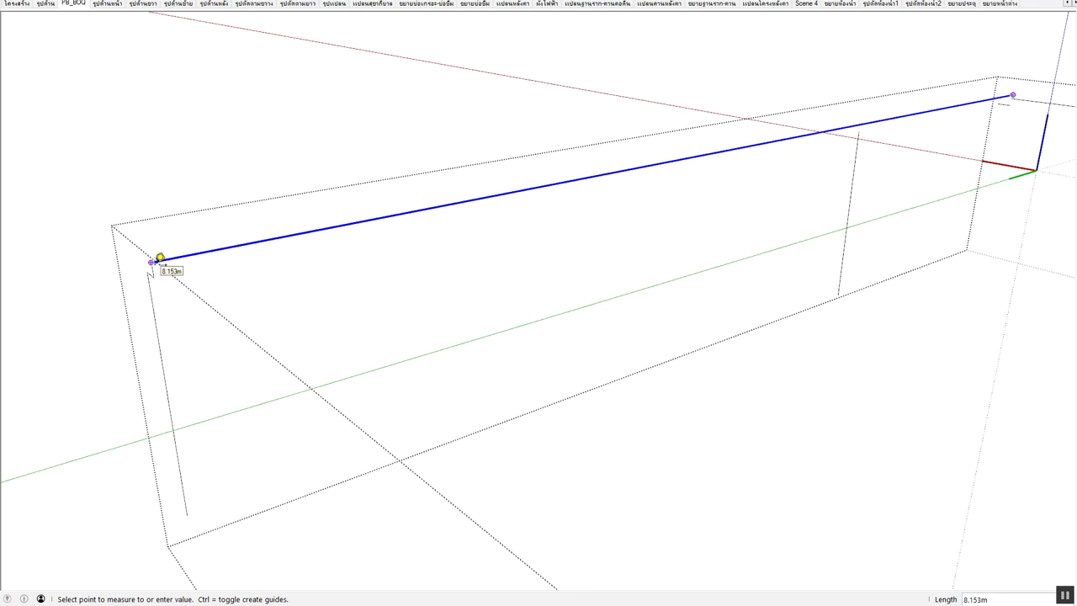
key(space)
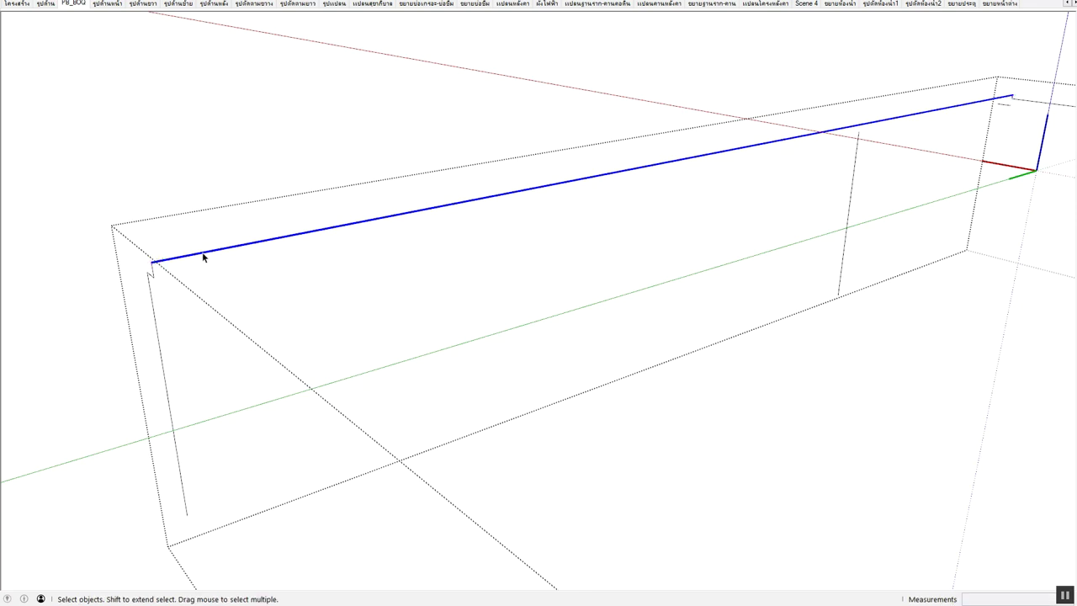
Bring up the wire's Wirelink options and highlight its 8.153 m length
key(s)
click(202, 258)
drag(898, 387, 847, 388)
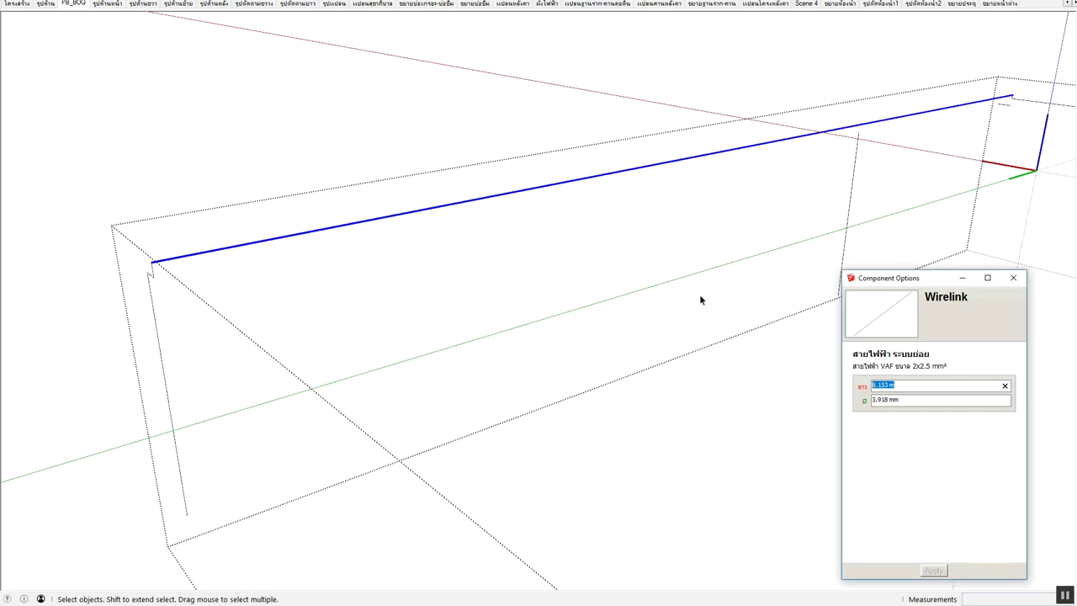
Measure the other wall-top wire end to end with the Tape Measure
click(1013, 277)
mouse_move(992, 303)
middle_down()
mouse_move(435, 349)
mouse_move(605, 396)
mouse_move(584, 339)
mouse_move(790, 424)
mouse_move(524, 377)
mouse_move(716, 260)
middle_up()
scroll(435, 349, down, 3)
click(724, 207)
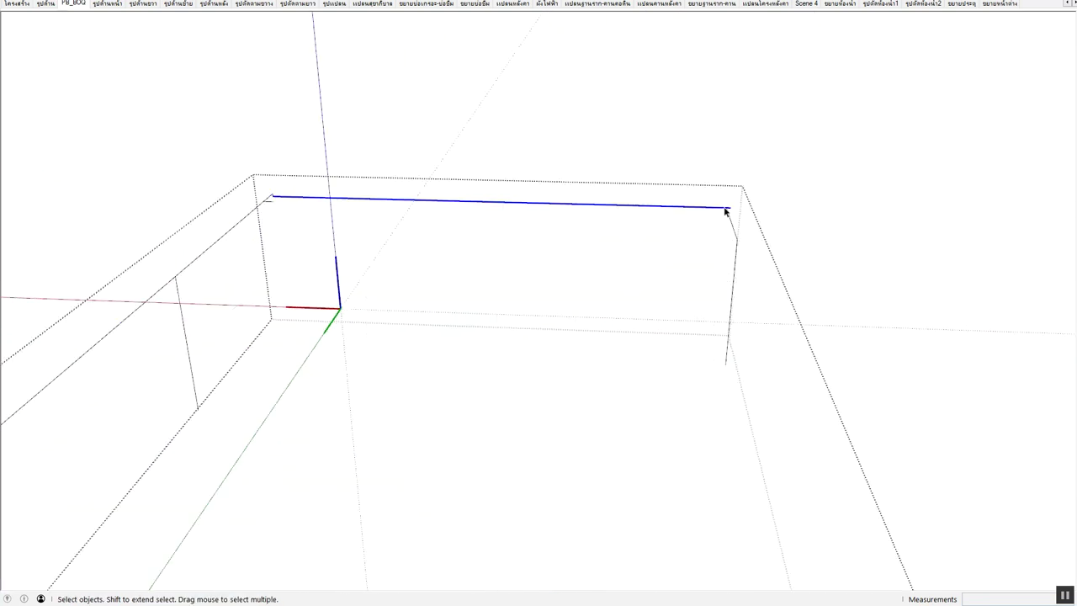
key(t)
click(271, 196)
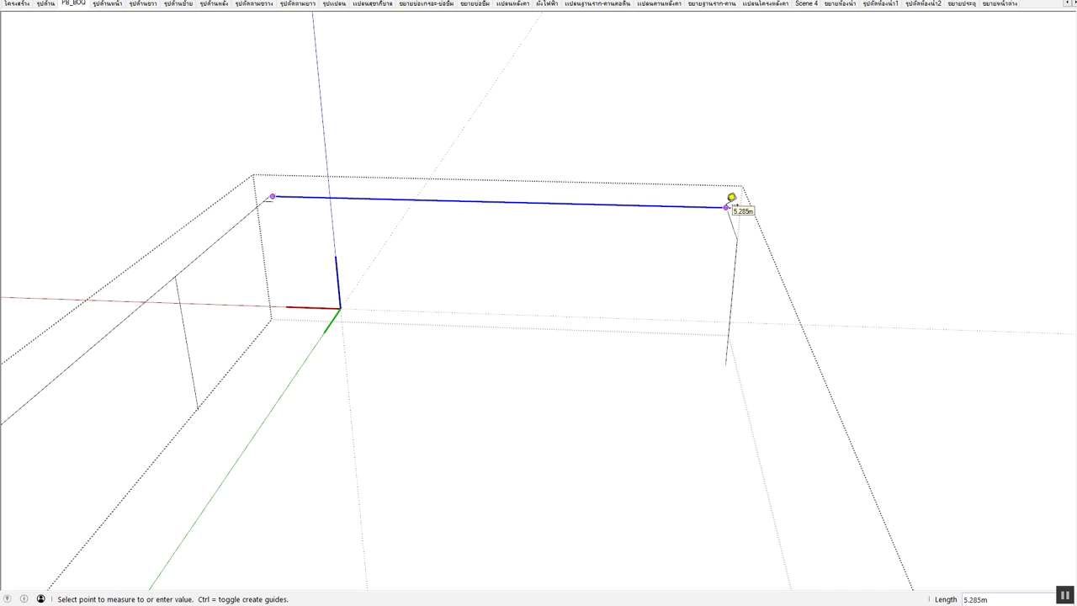
key(space)
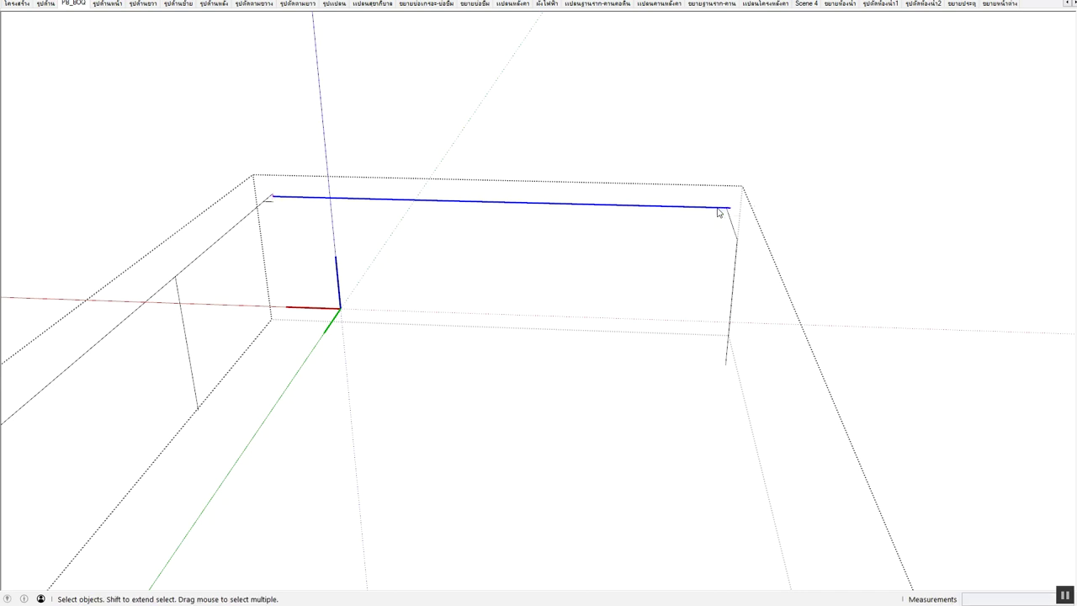
Change that wire's Wirelink length from 5.33 m to 5.285 m
click(718, 211)
click(905, 386)
text(5.285)
key(Return)
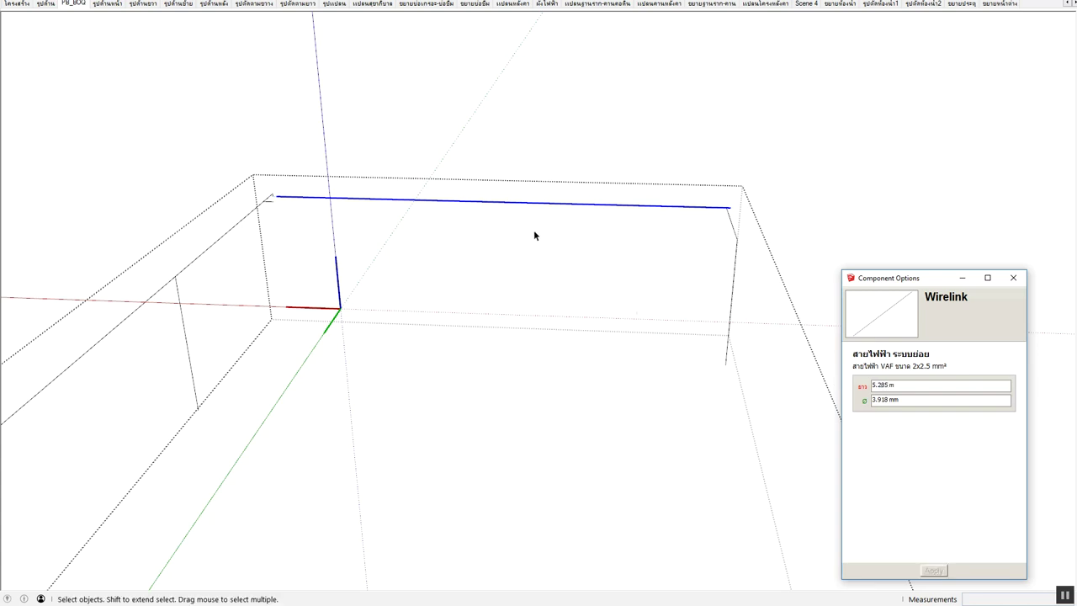
click(697, 212)
key(m)
middle_drag(695, 214, 742, 202)
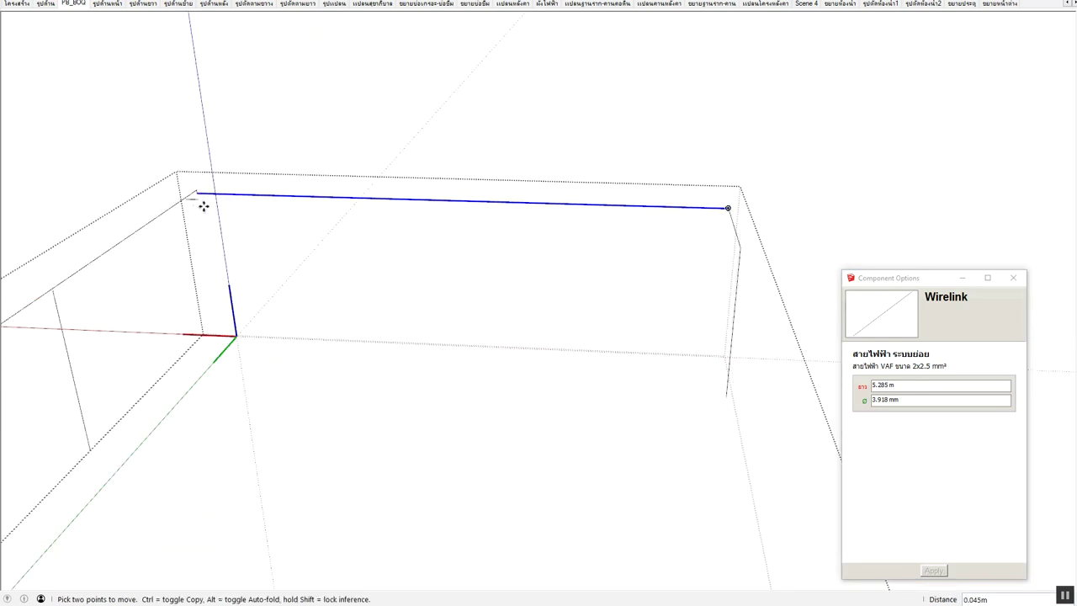
key(e)
mouse_move(140, 337)
middle_down()
mouse_move(300, 266)
mouse_move(329, 233)
mouse_move(231, 230)
mouse_move(225, 218)
middle_up()
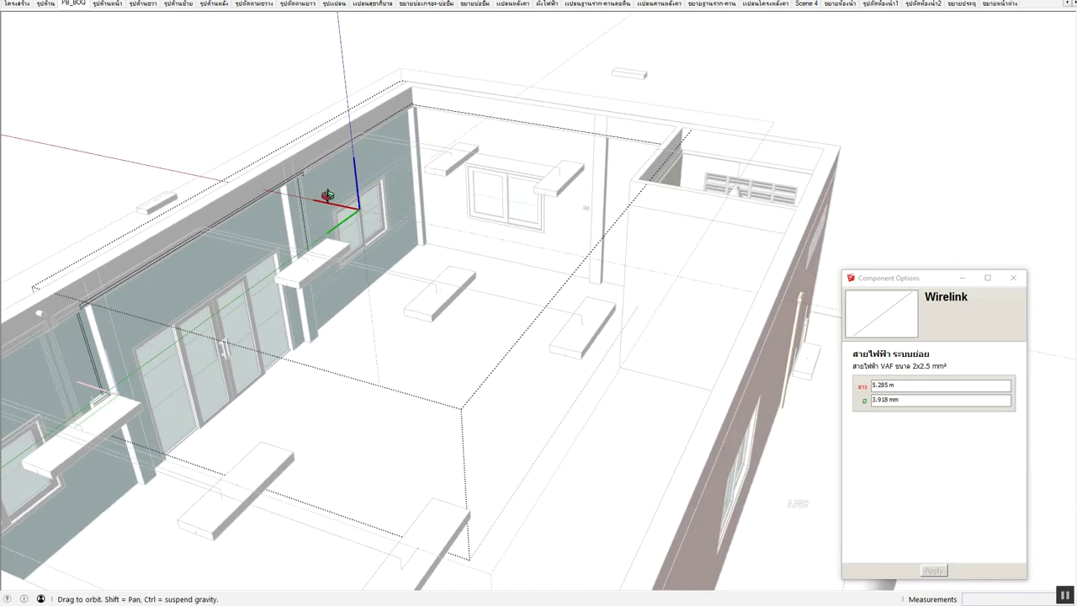
Zoom to the back wall top and enter the wall-top group, then its Circuit group
key(space)
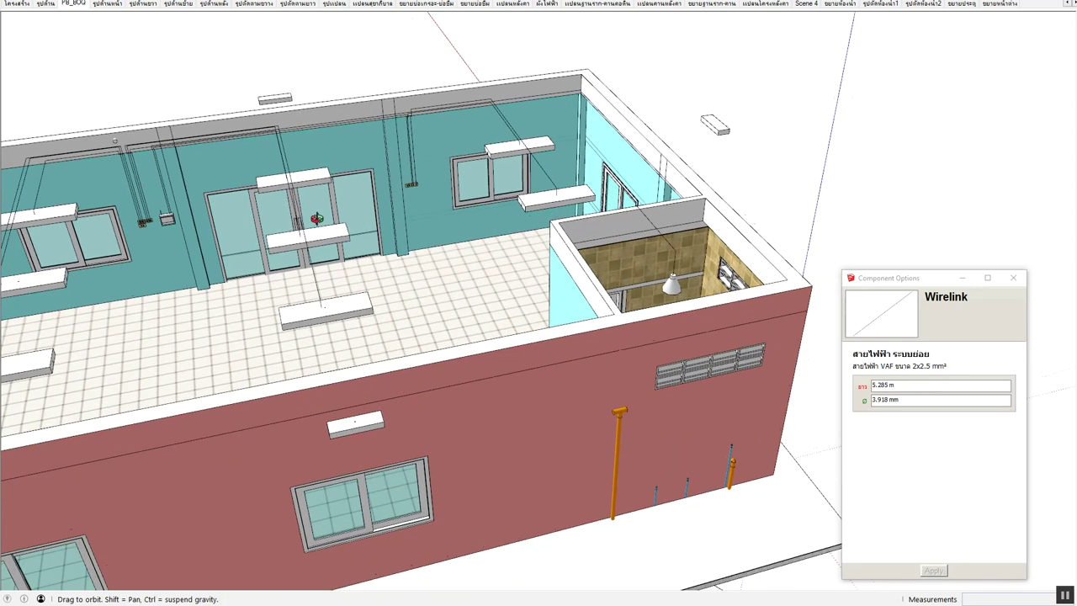
mouse_move(396, 223)
middle_down()
mouse_move(301, 223)
mouse_move(673, 217)
middle_up()
scroll(428, 214, up, 3)
scroll(427, 214, up, 4)
scroll(649, 179, up, 1)
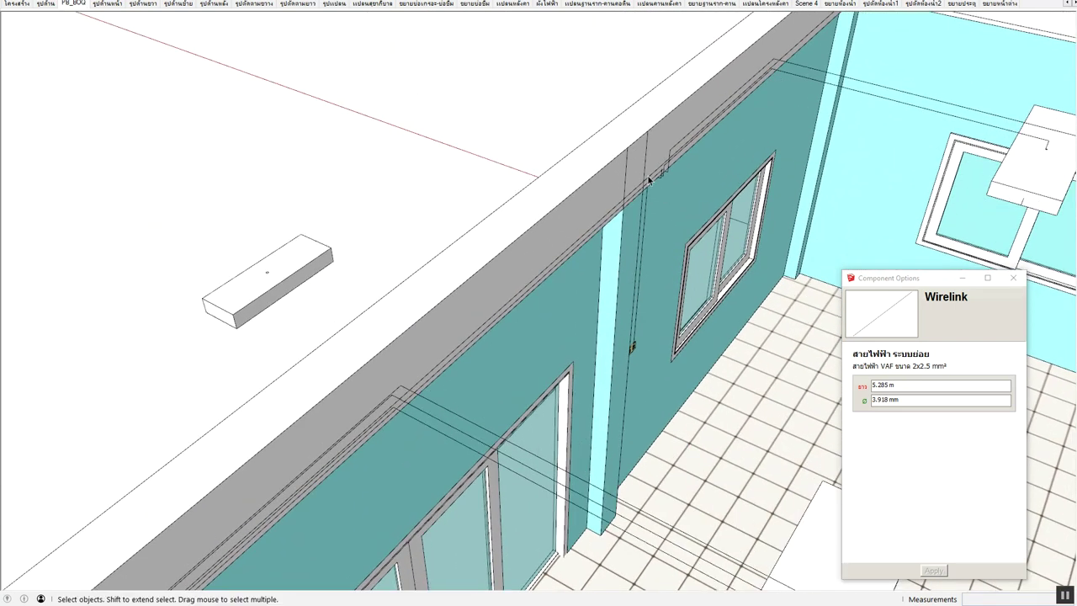
scroll(649, 179, up, 1)
scroll(656, 173, up, 1)
scroll(651, 169, up, 1)
scroll(694, 192, up, 1)
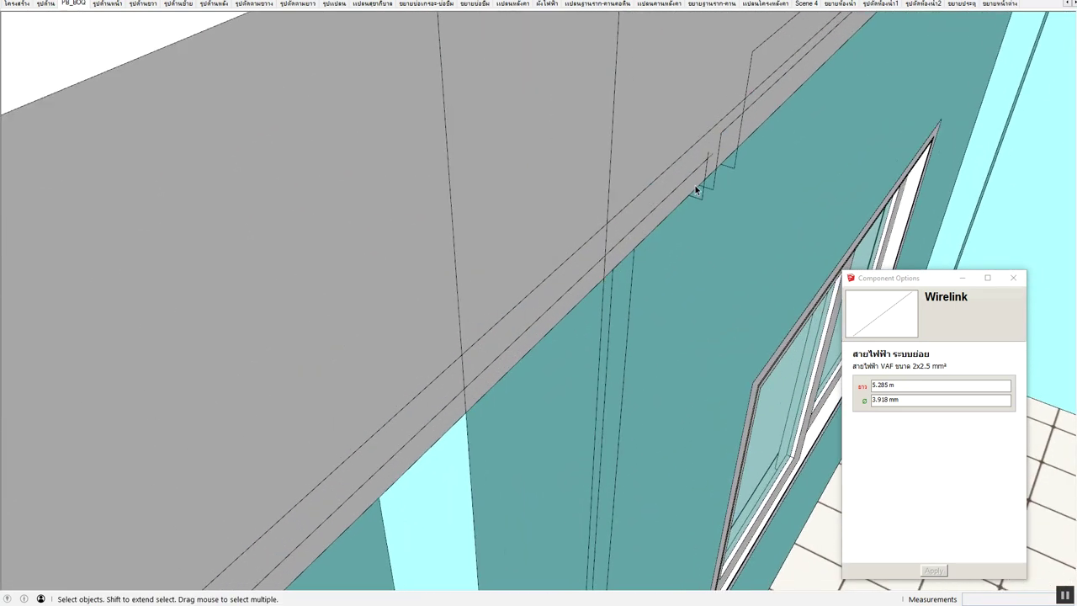
scroll(695, 192, up, 1)
double_click(708, 174)
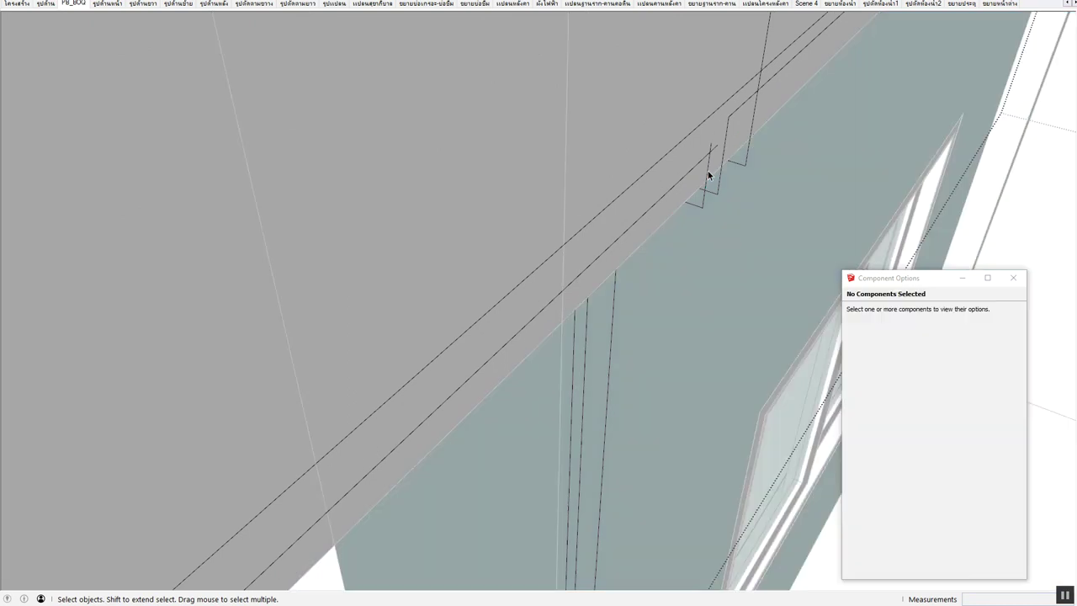
double_click(705, 190)
Hide the rest of the model and move the short Wirelink piece onto the wall top
click(710, 179)
key(m)
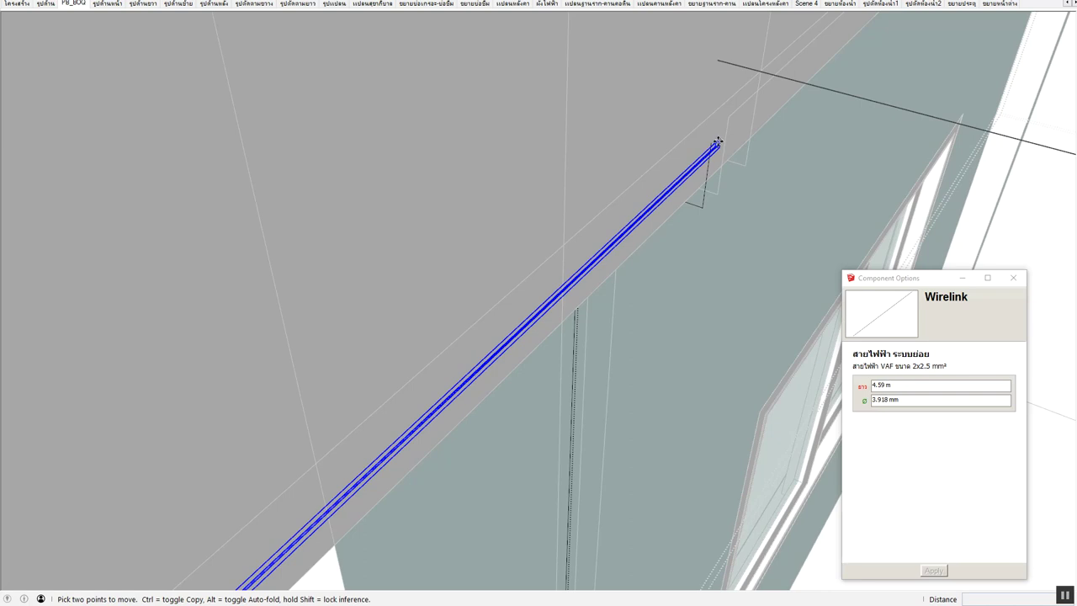
key(space)
scroll(545, 166, down, 2)
scroll(544, 168, down, 2)
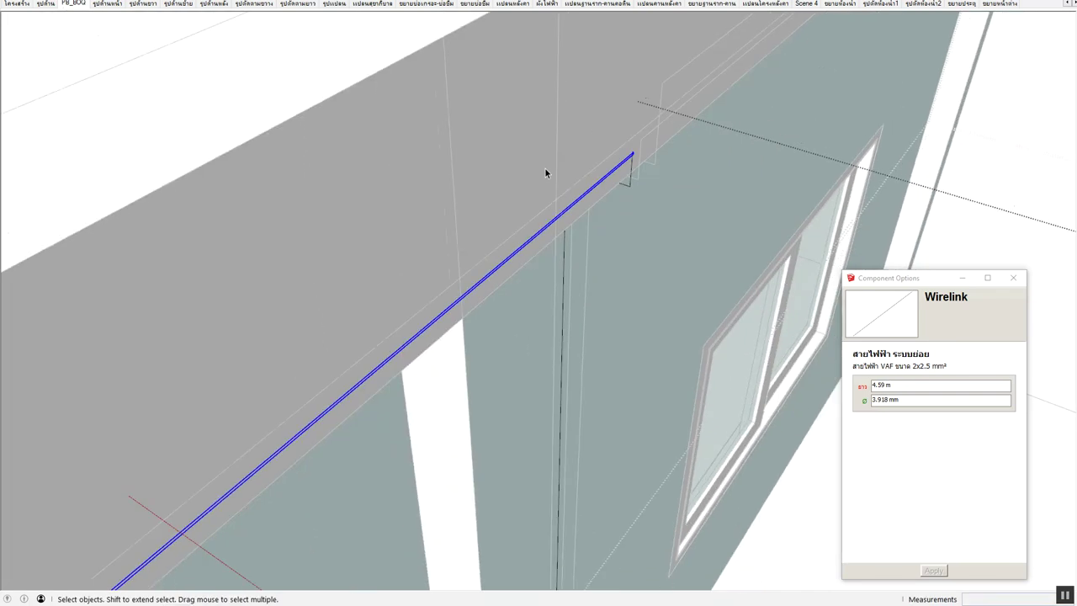
scroll(544, 168, down, 3)
mouse_move(350, 338)
middle_down()
mouse_move(595, 88)
mouse_move(216, 312)
mouse_move(549, 119)
middle_up()
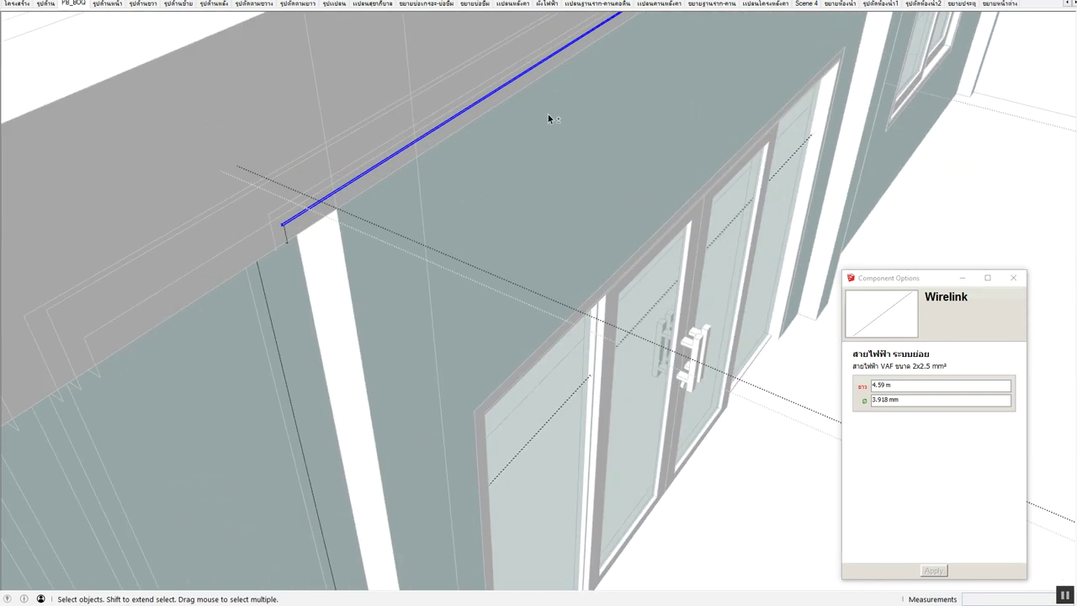
scroll(275, 197, up, 2)
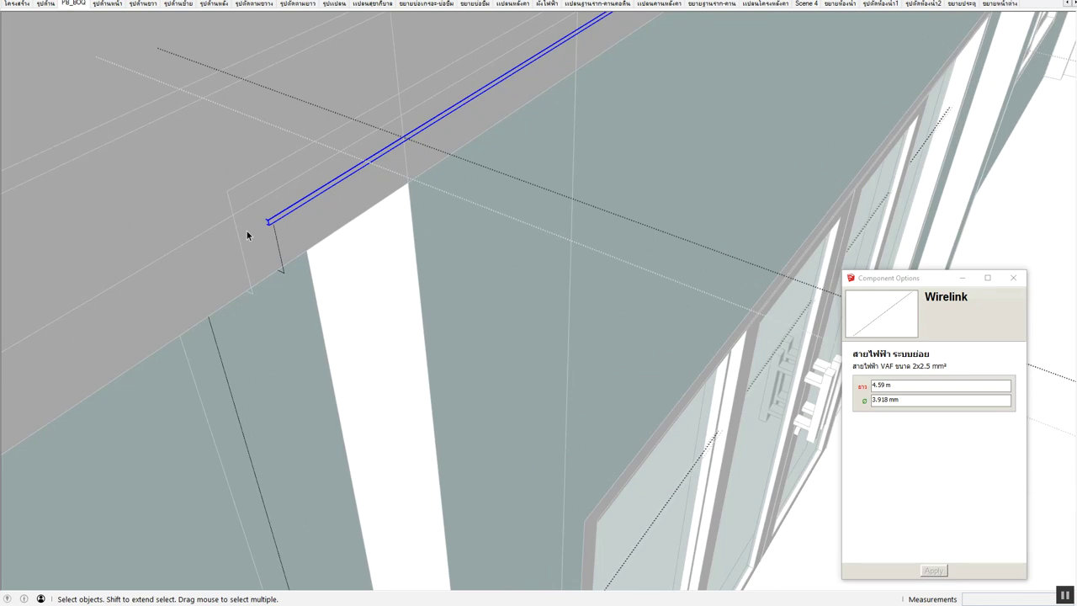
key(h)
key(m)
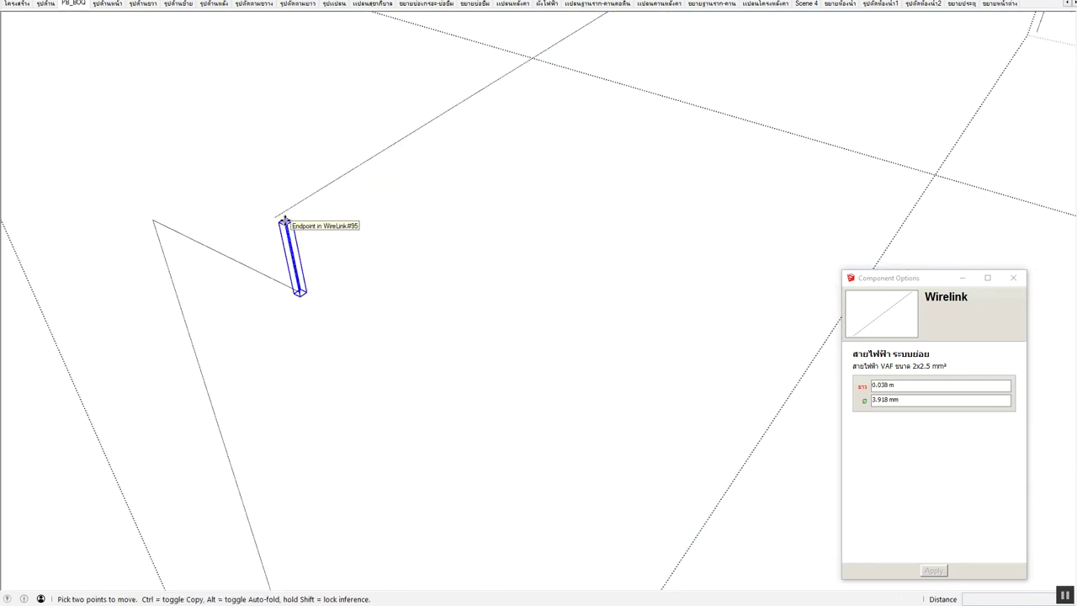
click(278, 282)
key(space)
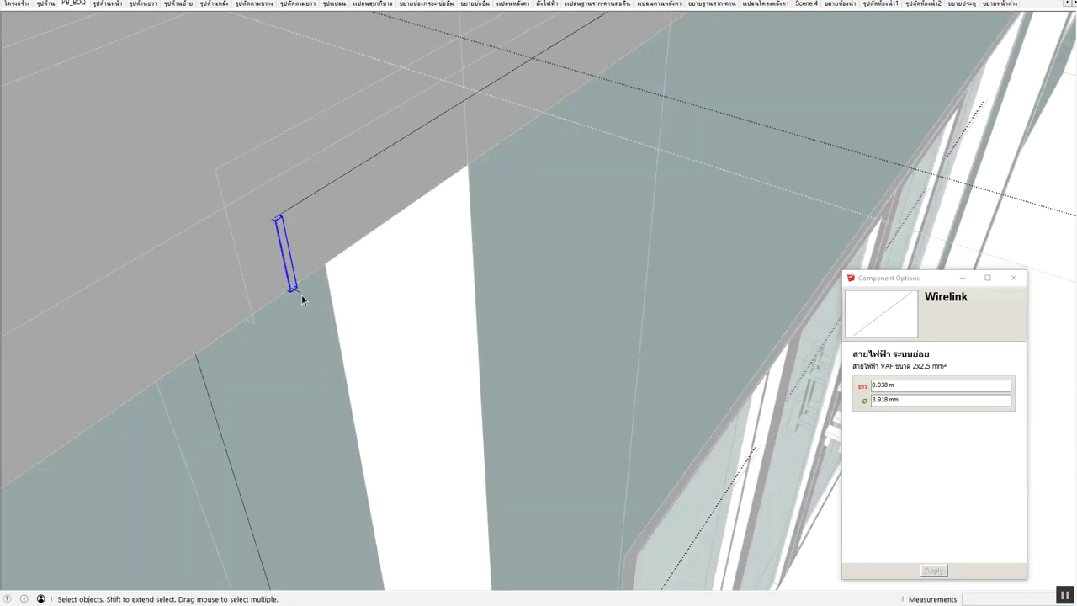
Scale the short piece to 0.096 m and exit the circuit group
key(s)
drag(301, 290, 300, 292)
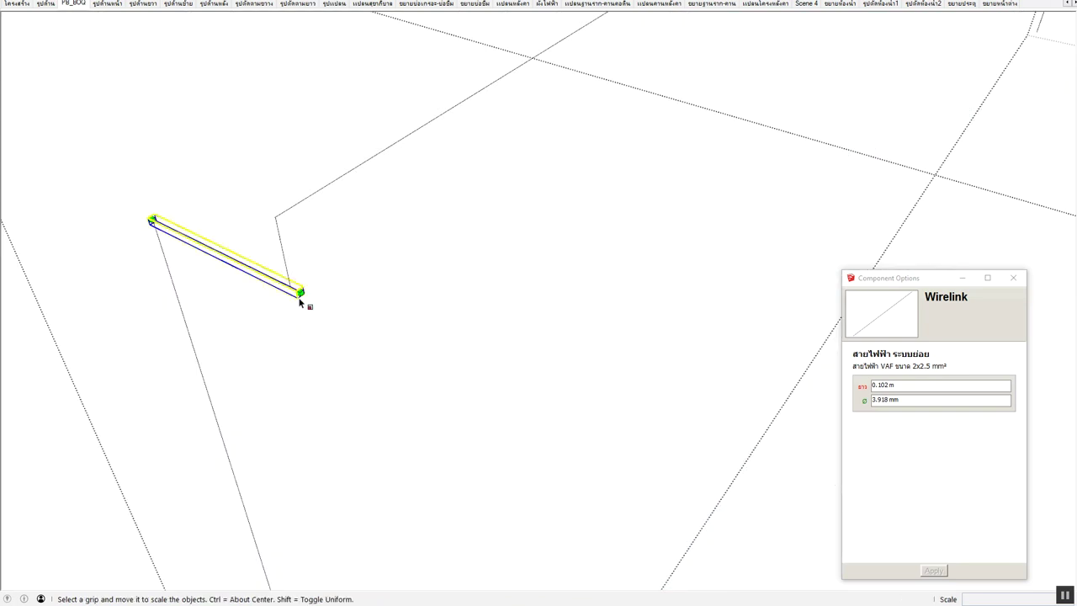
key(space)
scroll(305, 258, down, 3)
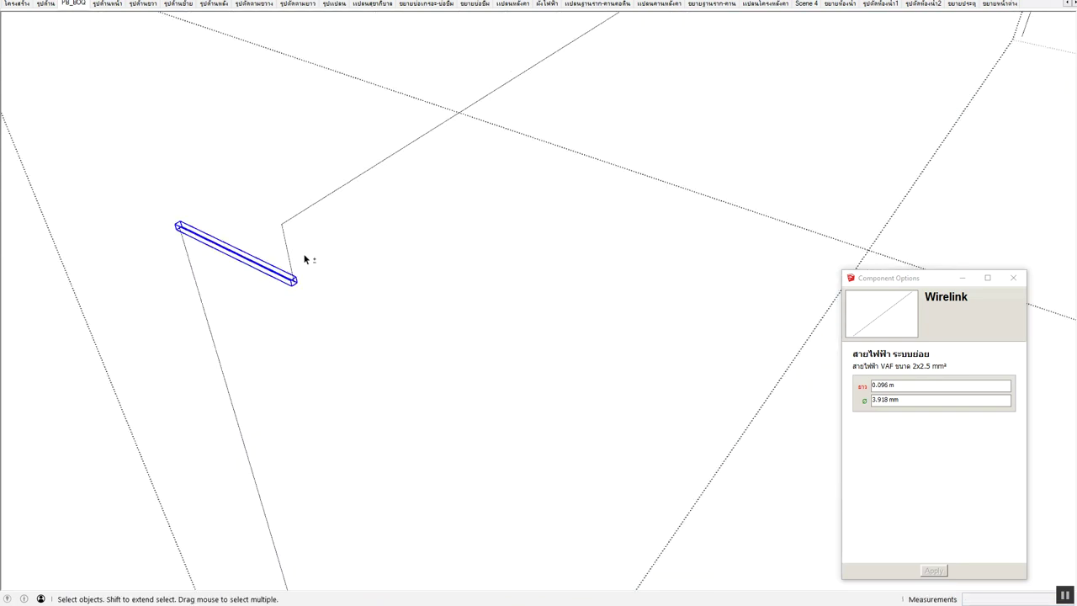
click(306, 252)
scroll(306, 251, down, 5)
click(262, 217)
scroll(262, 217, down, 3)
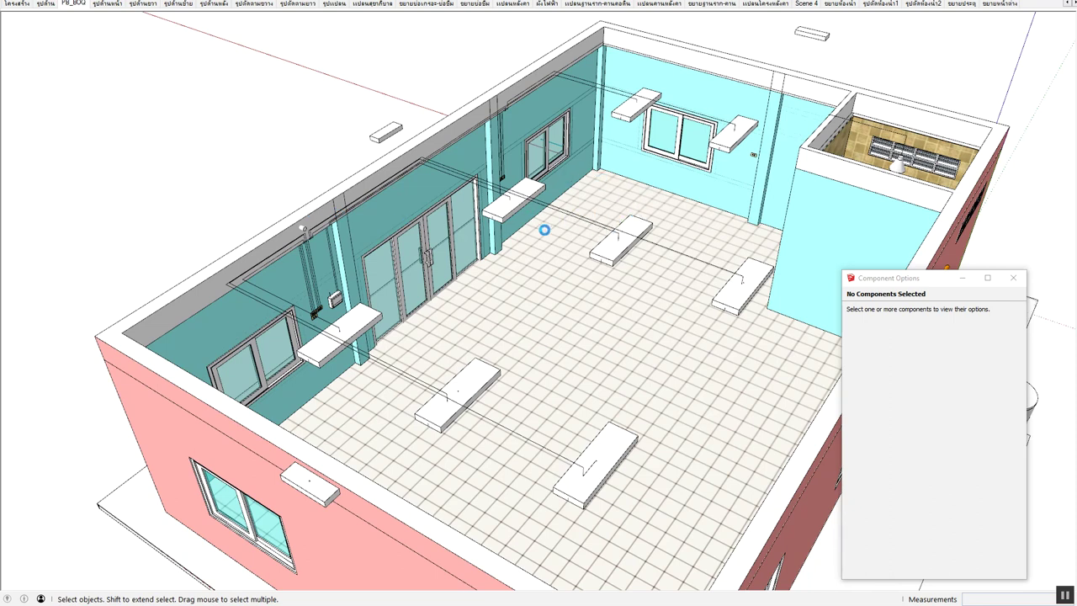
Close the Wirelink options, select the room's wiring group, and start File > Generate Report
mouse_move(694, 240)
middle_down()
mouse_move(312, 308)
mouse_move(639, 258)
mouse_move(427, 253)
mouse_move(605, 292)
mouse_move(493, 261)
mouse_move(464, 284)
mouse_move(557, 308)
mouse_move(432, 312)
mouse_move(705, 324)
middle_up()
click(1013, 278)
mouse_move(445, 288)
middle_down()
mouse_move(404, 246)
mouse_move(291, 179)
middle_up()
scroll(411, 228, up, 3)
scroll(445, 268, down, 2)
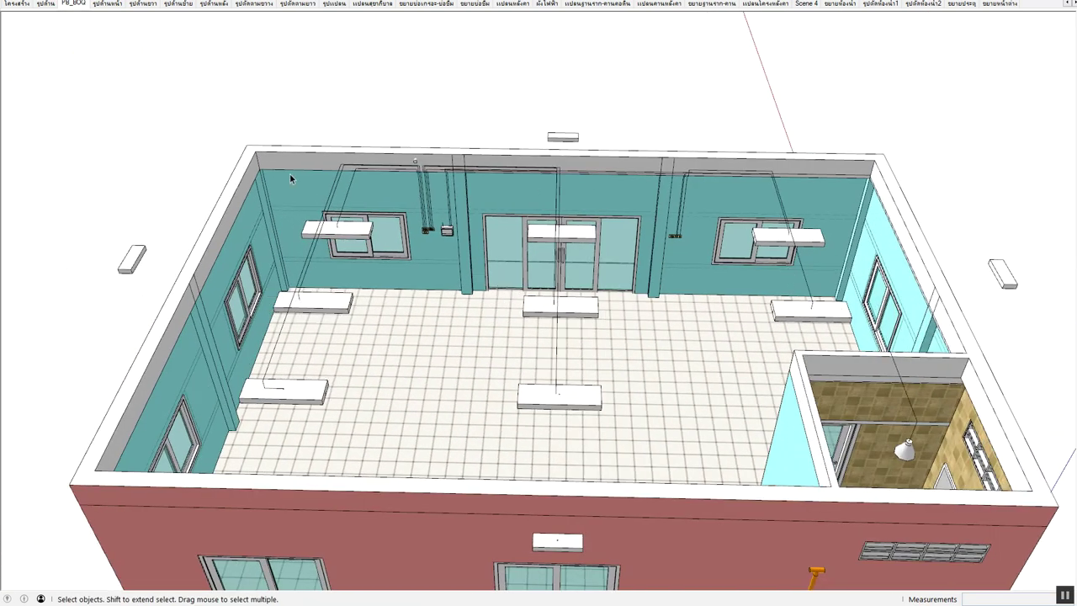
click(348, 200)
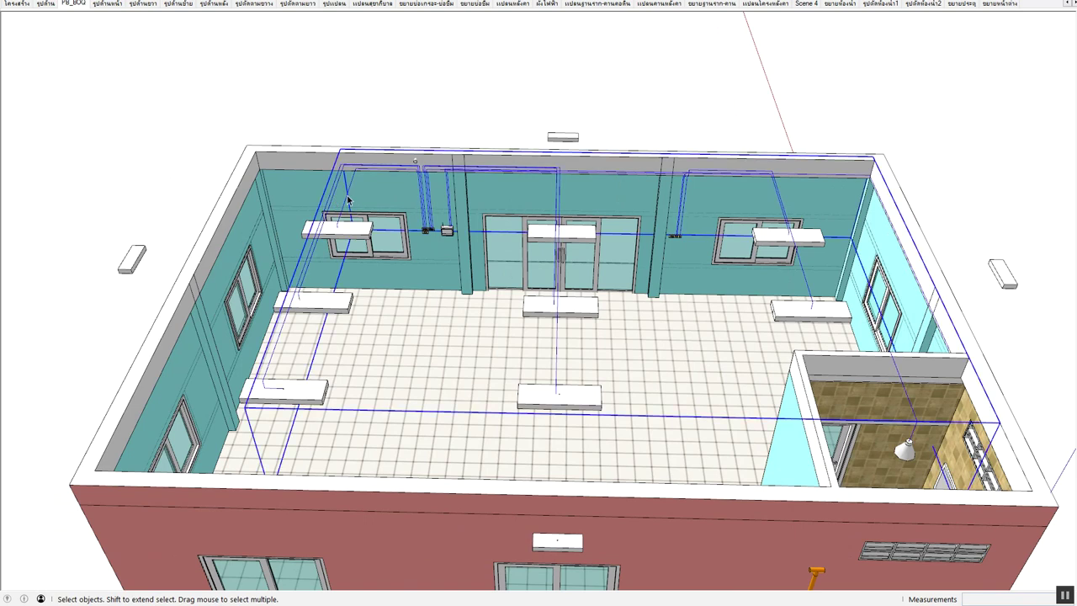
middle_drag(539, 261, 518, 278)
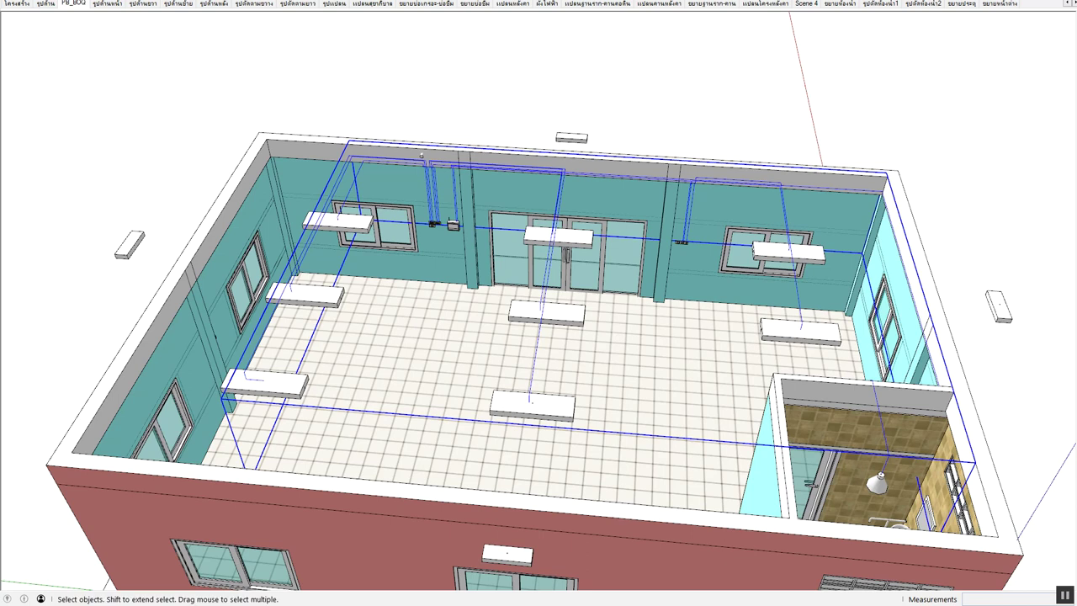
click(10, 0)
click(53, 202)
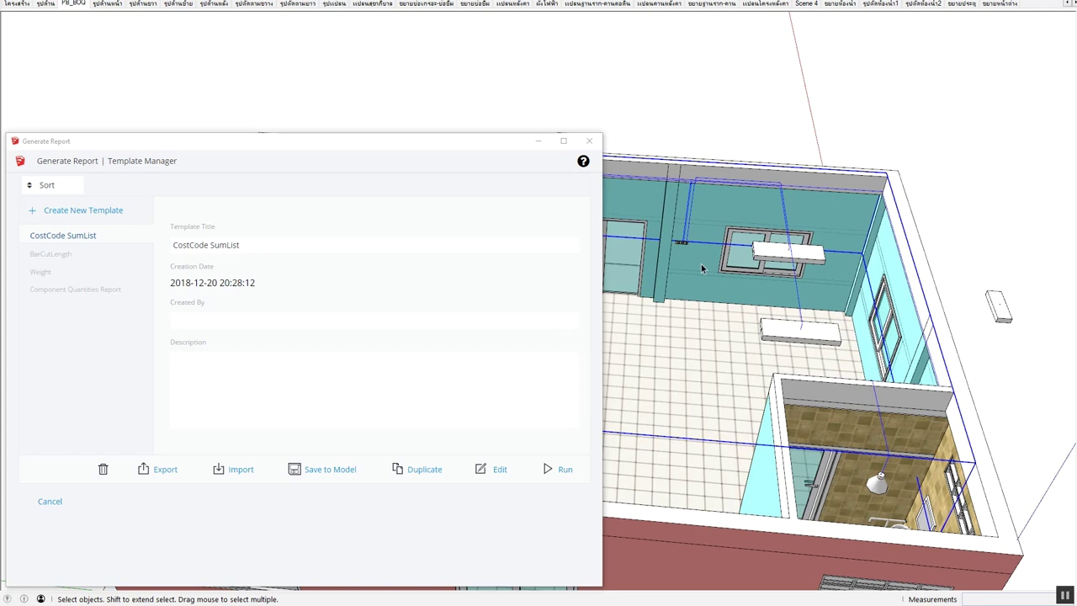
Run the CostCode SumList template, listing VAF cable quantities of 62.32 and 25.29 m
click(552, 478)
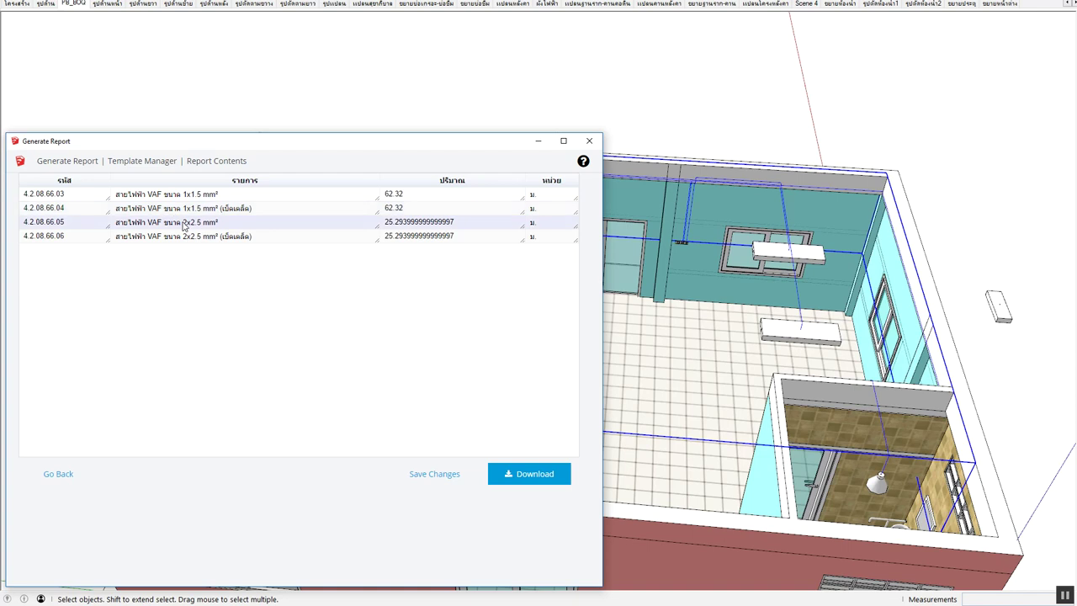
Review the report beside the model, selecting the 4.2.08.66.05 wire row
mouse_move(640, 379)
middle_down()
mouse_move(771, 401)
mouse_move(826, 242)
middle_up()
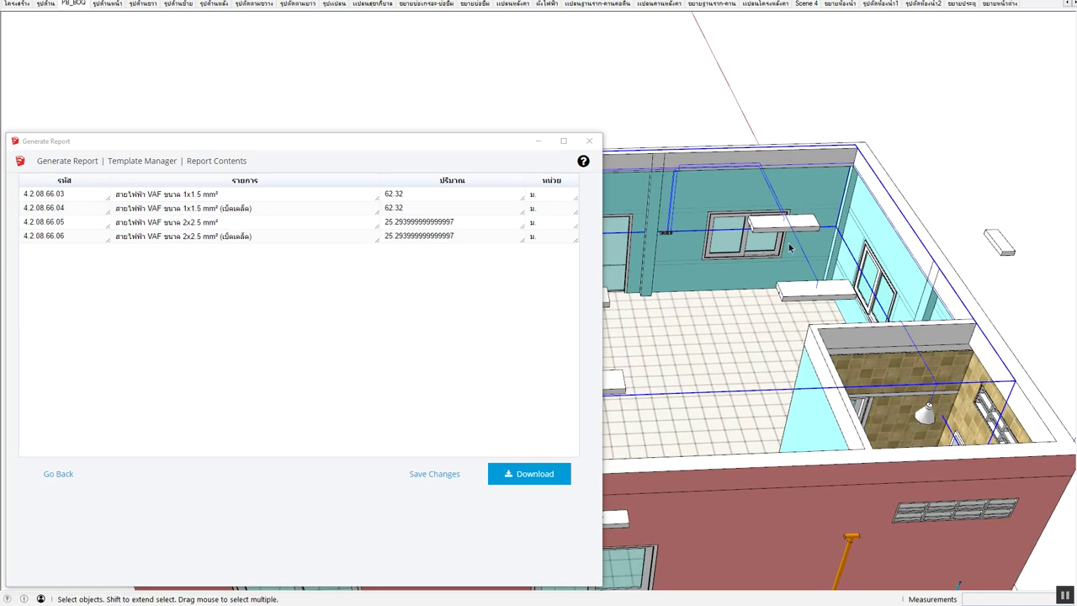
scroll(861, 246, down, 2)
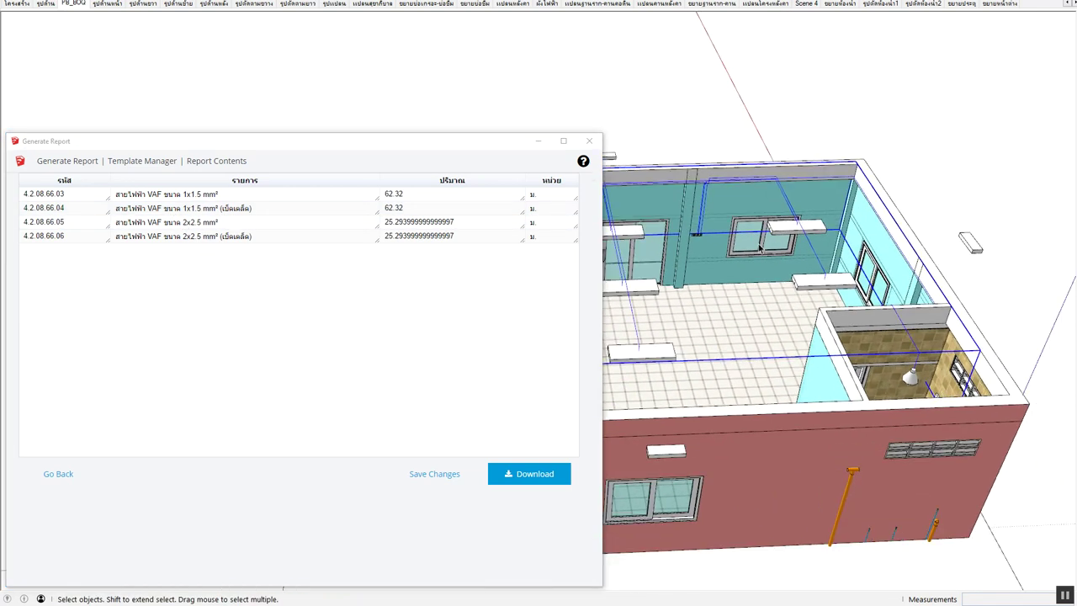
scroll(759, 247, down, 2)
scroll(611, 245, down, 1)
scroll(705, 239, up, 2)
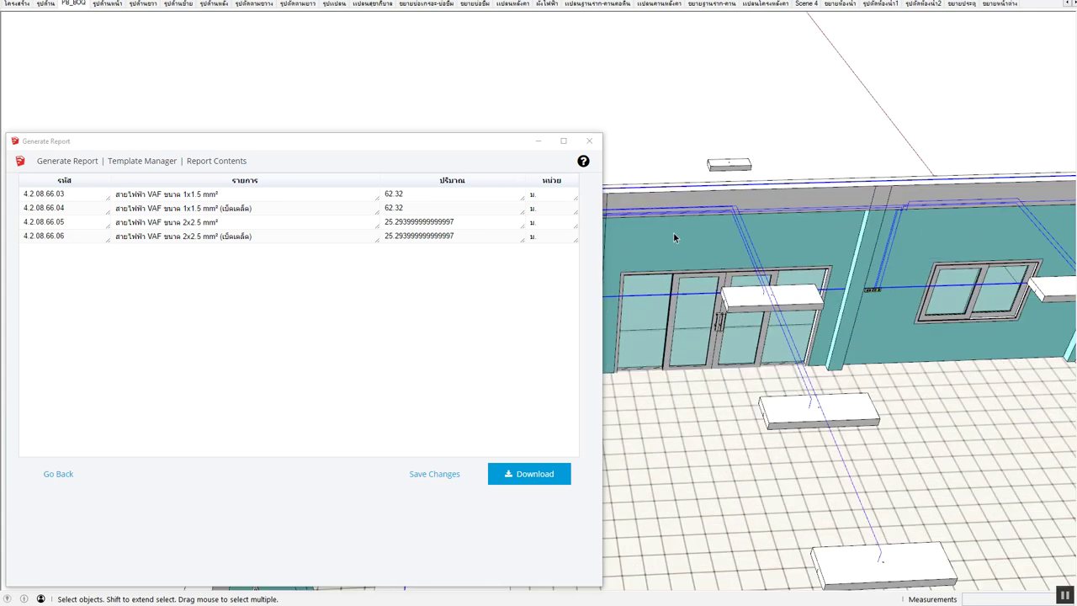
scroll(673, 232, up, 1)
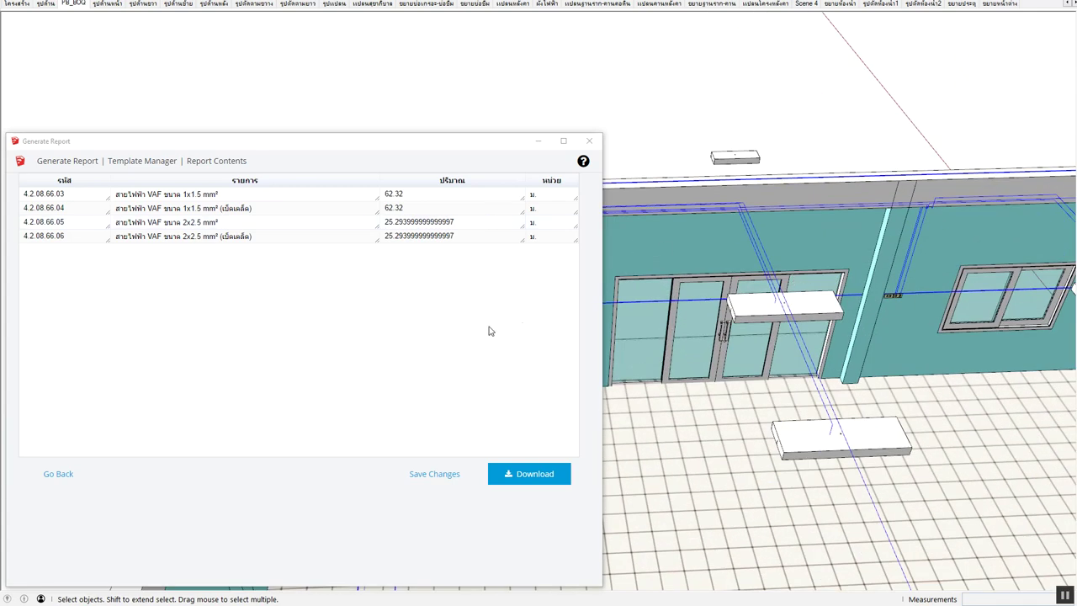
click(209, 238)
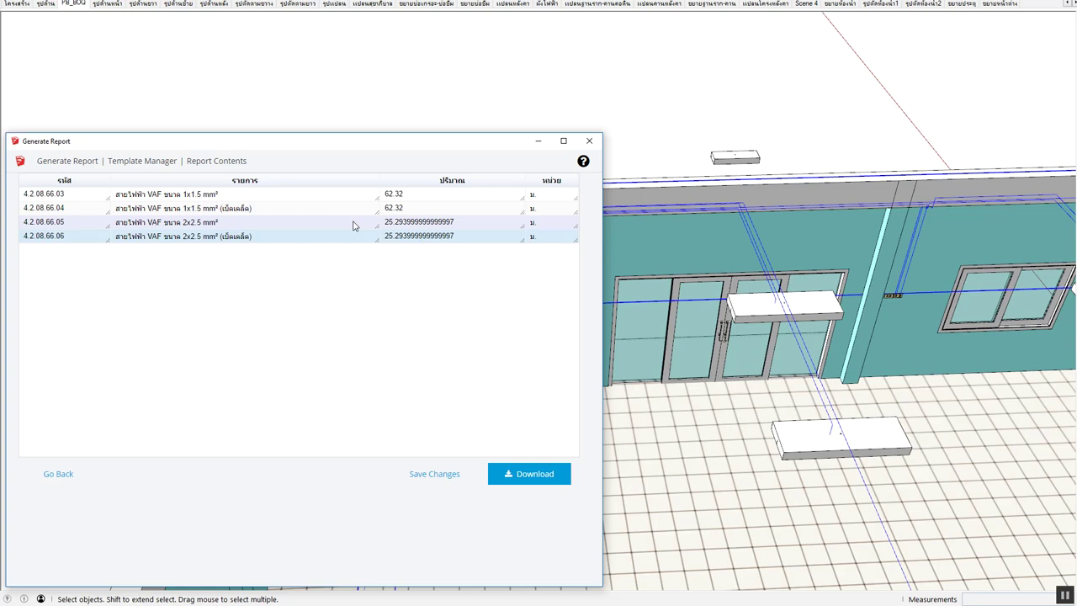
click(412, 223)
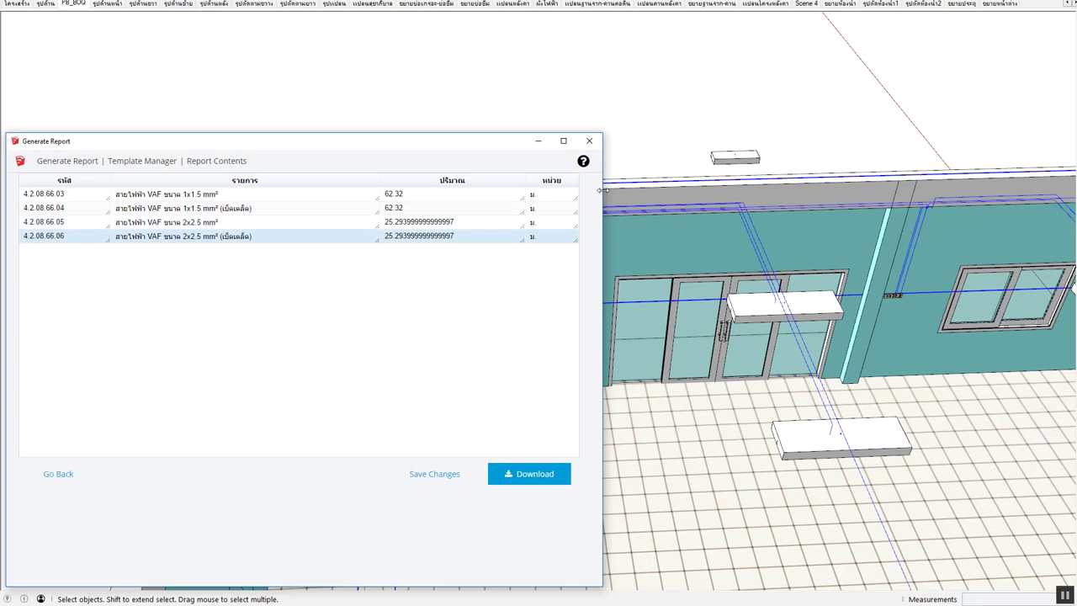
Minimize the Generate Report window so the room's wiring model fills the view
scroll(713, 274, down, 2)
scroll(757, 295, down, 3)
scroll(813, 316, down, 3)
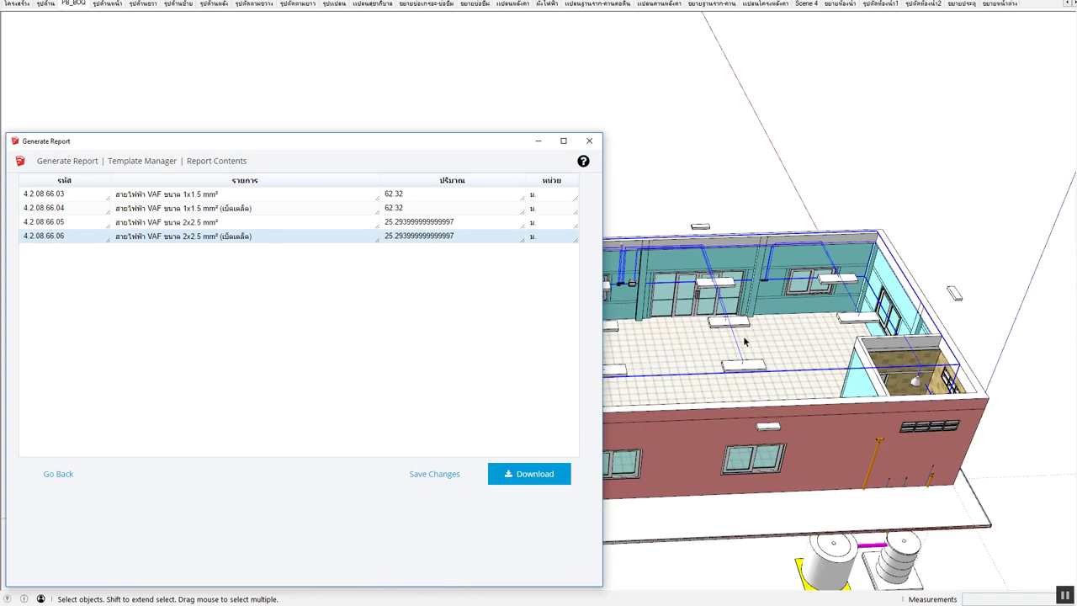
scroll(781, 310, up, 2)
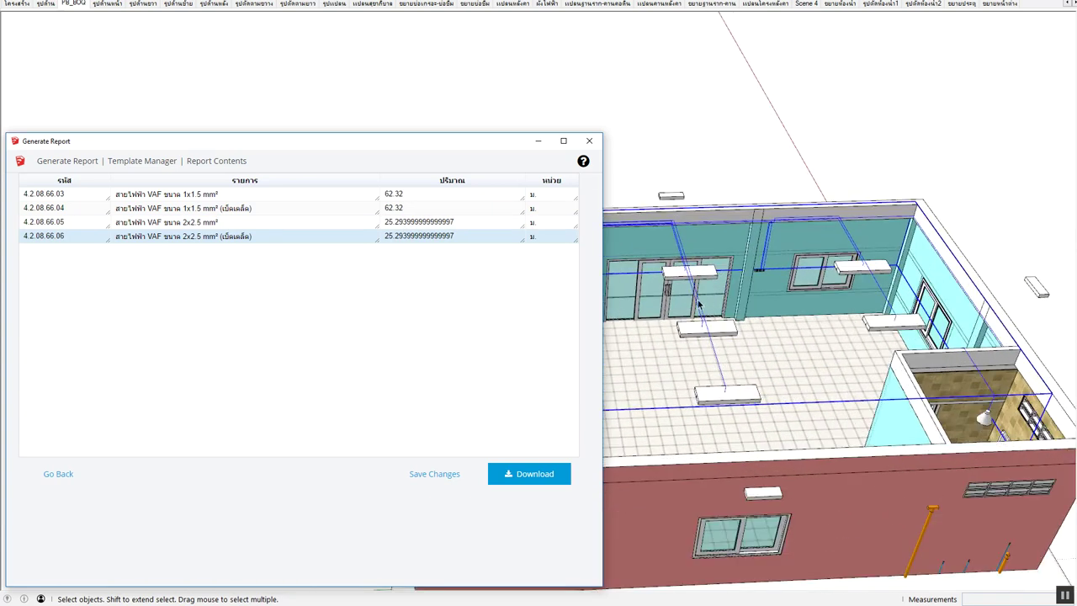
scroll(732, 301, up, 3)
scroll(683, 289, up, 2)
scroll(652, 285, down, 3)
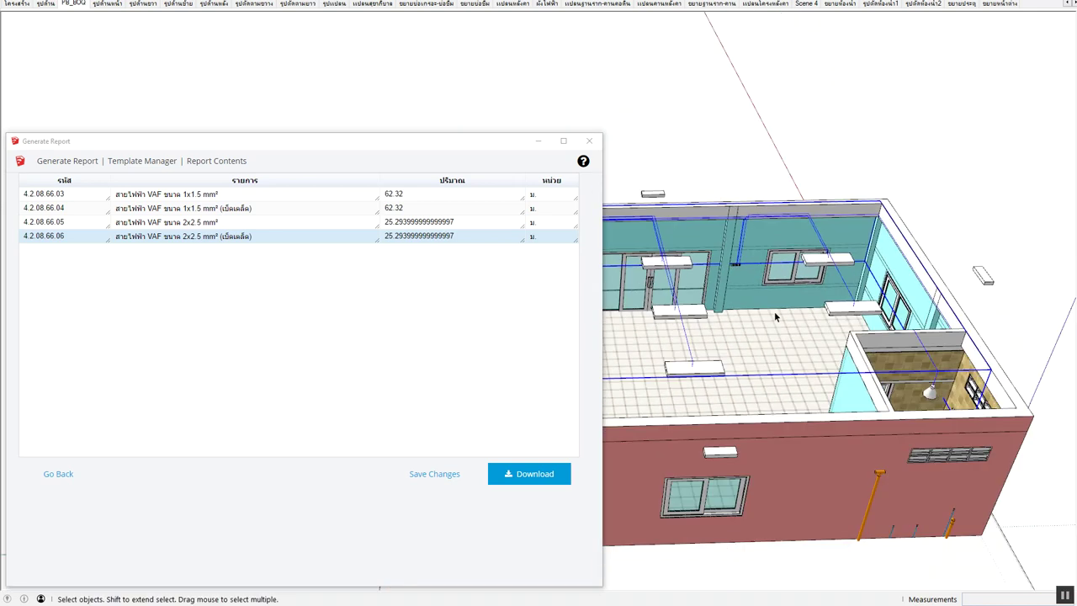
middle_drag(783, 316, 808, 325)
click(539, 141)
scroll(605, 289, up, 3)
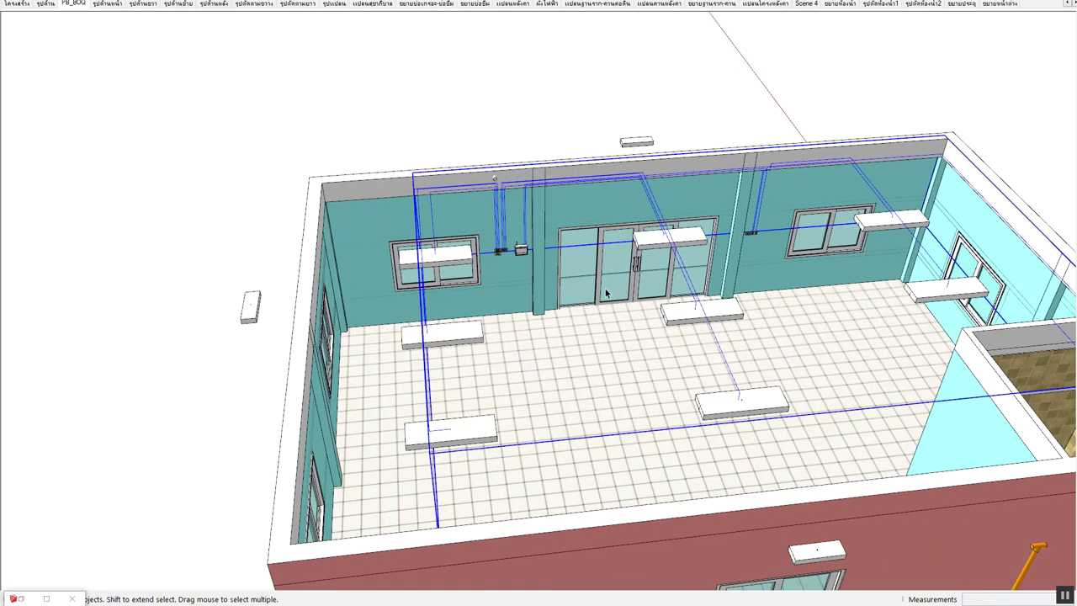
scroll(576, 292, up, 2)
scroll(548, 277, up, 3)
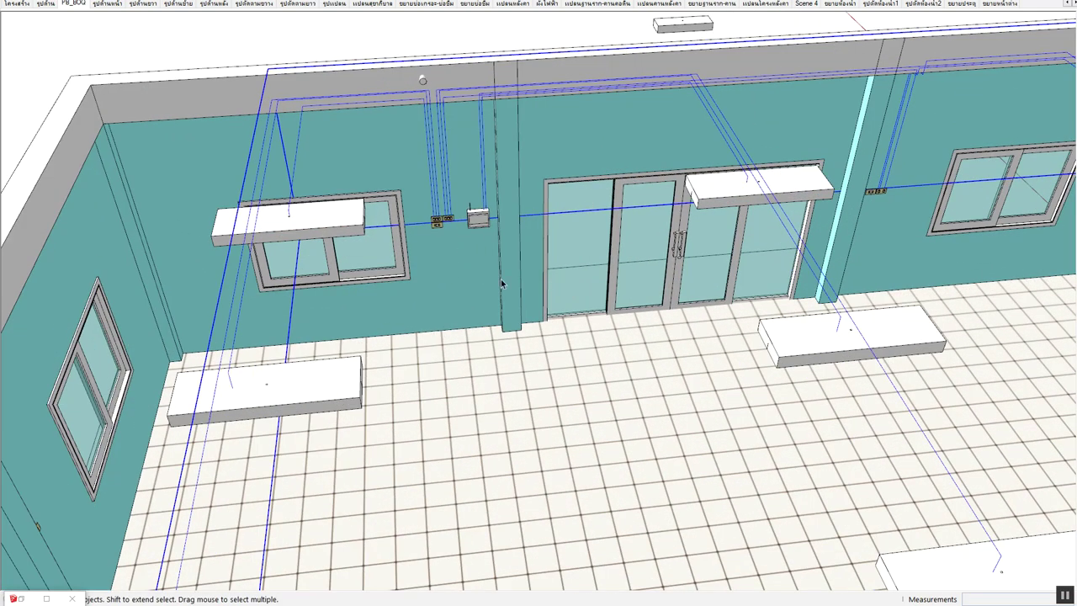
scroll(502, 283, down, 2)
click(18, 600)
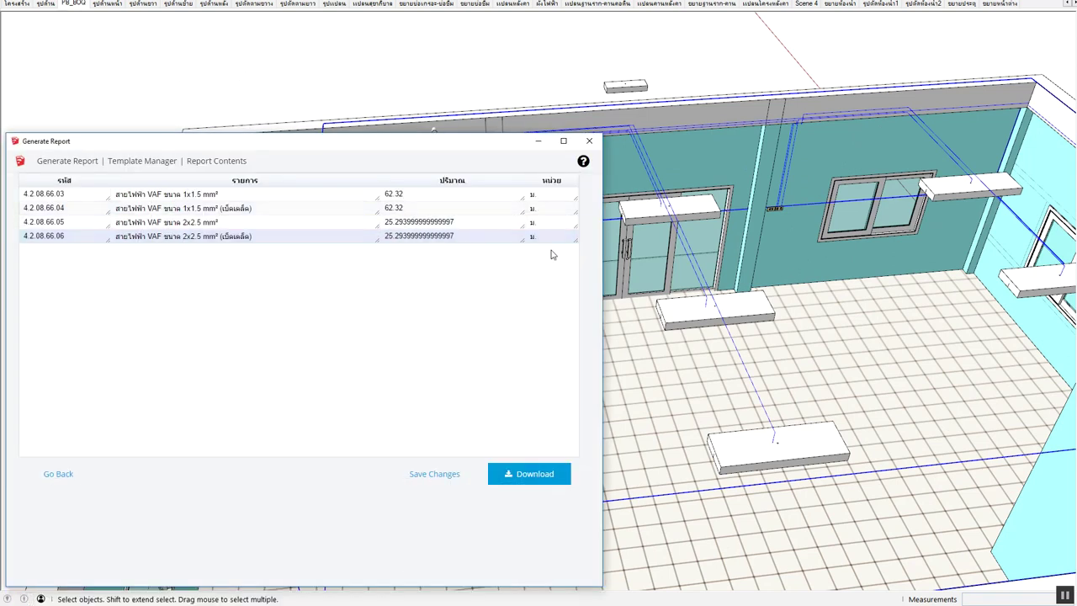
click(542, 145)
scroll(555, 273, down, 3)
scroll(570, 269, down, 2)
mouse_move(570, 269)
middle_down()
mouse_move(631, 250)
mouse_move(721, 326)
mouse_move(740, 320)
middle_up()
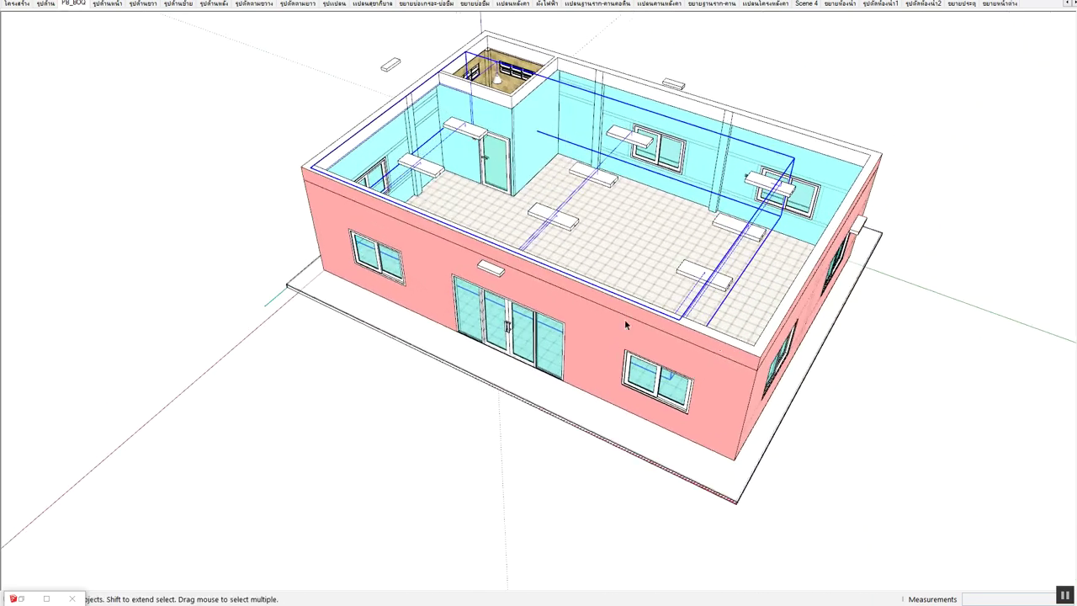
scroll(610, 313, up, 3)
scroll(611, 312, up, 2)
mouse_move(611, 313)
middle_down()
mouse_move(589, 278)
mouse_move(295, 198)
middle_up()
scroll(295, 199, up, 3)
scroll(296, 199, up, 2)
scroll(301, 206, up, 2)
scroll(421, 312, down, 1)
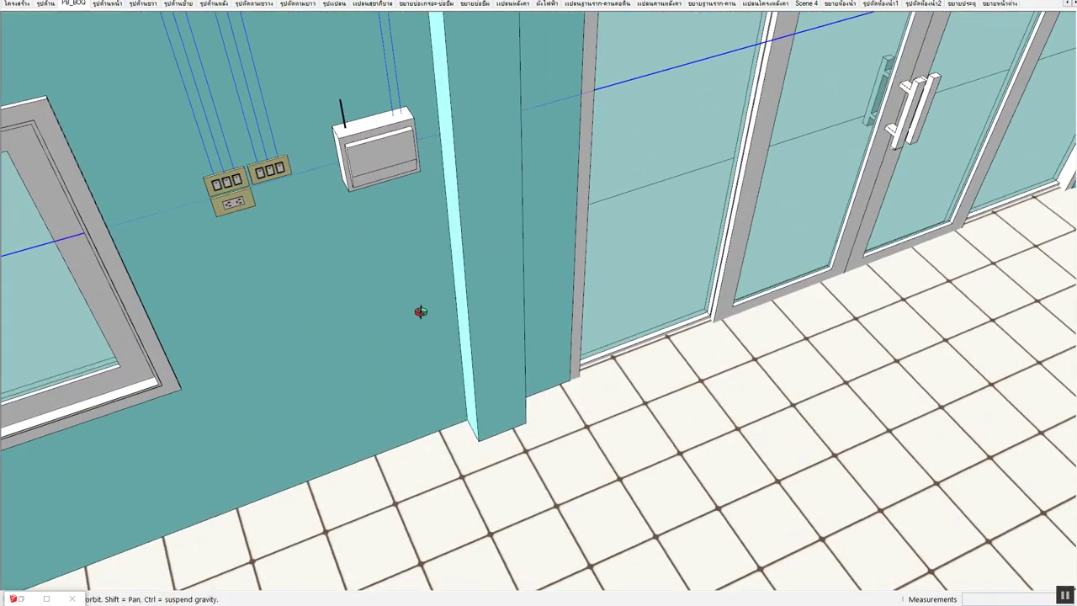
scroll(339, 327, down, 2)
scroll(329, 334, down, 2)
scroll(342, 330, down, 3)
scroll(343, 331, down, 3)
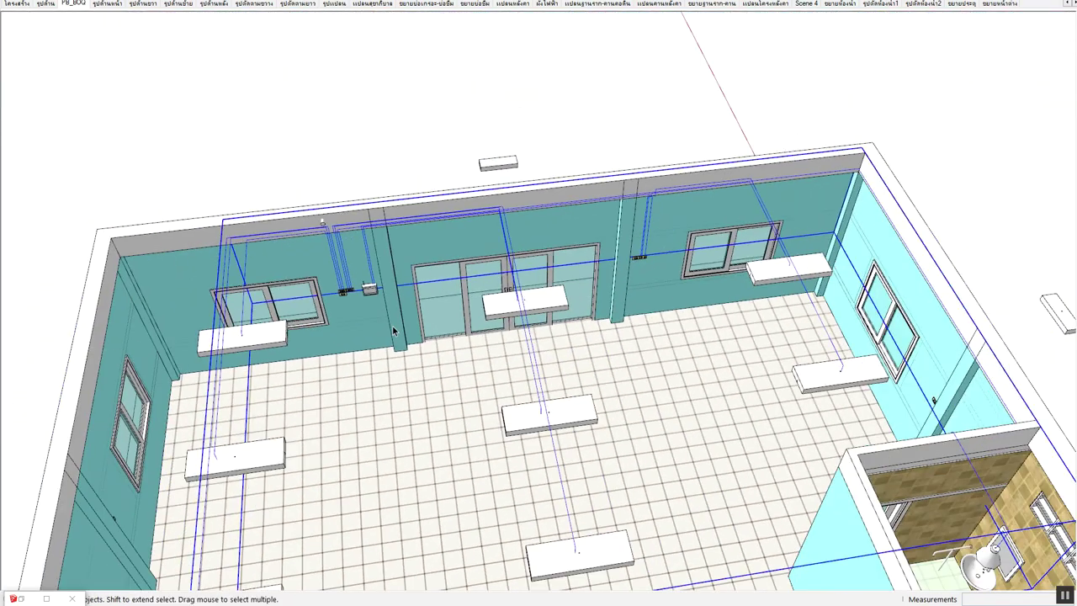
scroll(420, 303, up, 1)
scroll(691, 246, up, 2)
scroll(691, 246, up, 2)
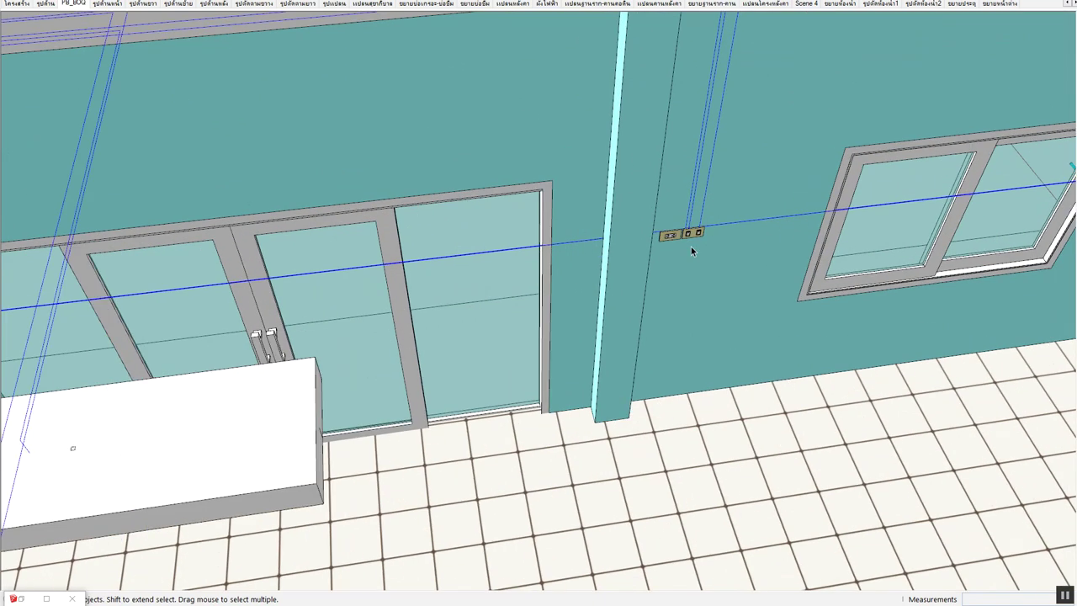
scroll(690, 246, down, 2)
scroll(530, 295, down, 3)
scroll(258, 302, up, 1)
scroll(302, 301, up, 2)
scroll(342, 304, up, 3)
scroll(342, 307, up, 2)
mouse_move(342, 307)
middle_down()
mouse_move(300, 320)
mouse_move(270, 196)
mouse_move(340, 254)
middle_up()
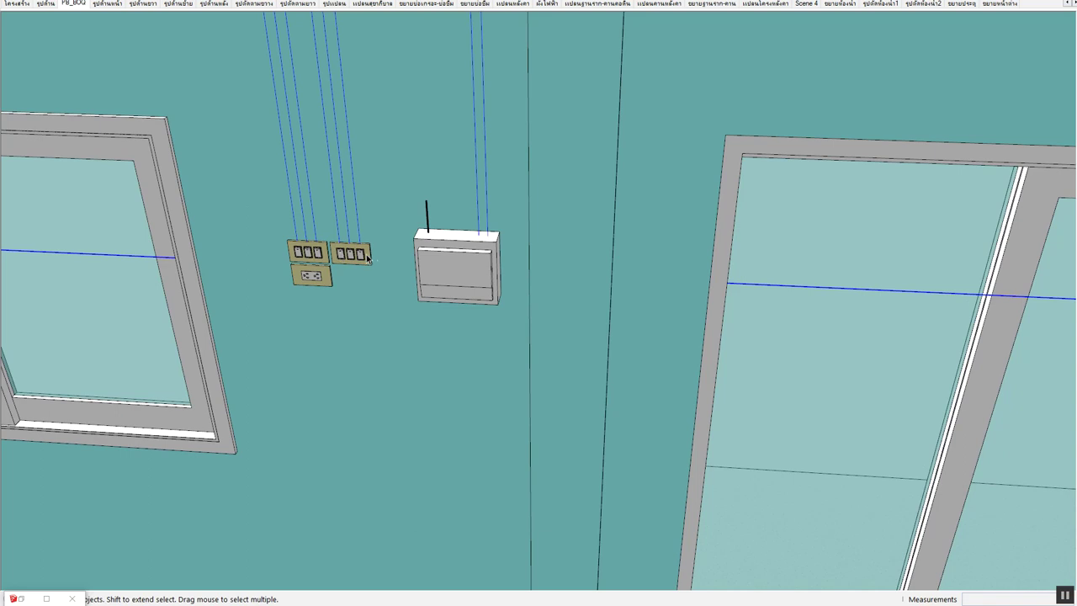
scroll(357, 257, down, 1)
scroll(341, 260, down, 1)
scroll(336, 259, down, 1)
scroll(333, 257, down, 2)
scroll(333, 257, down, 5)
middle_drag(333, 256, 143, 286)
scroll(143, 286, up, 3)
scroll(164, 258, up, 3)
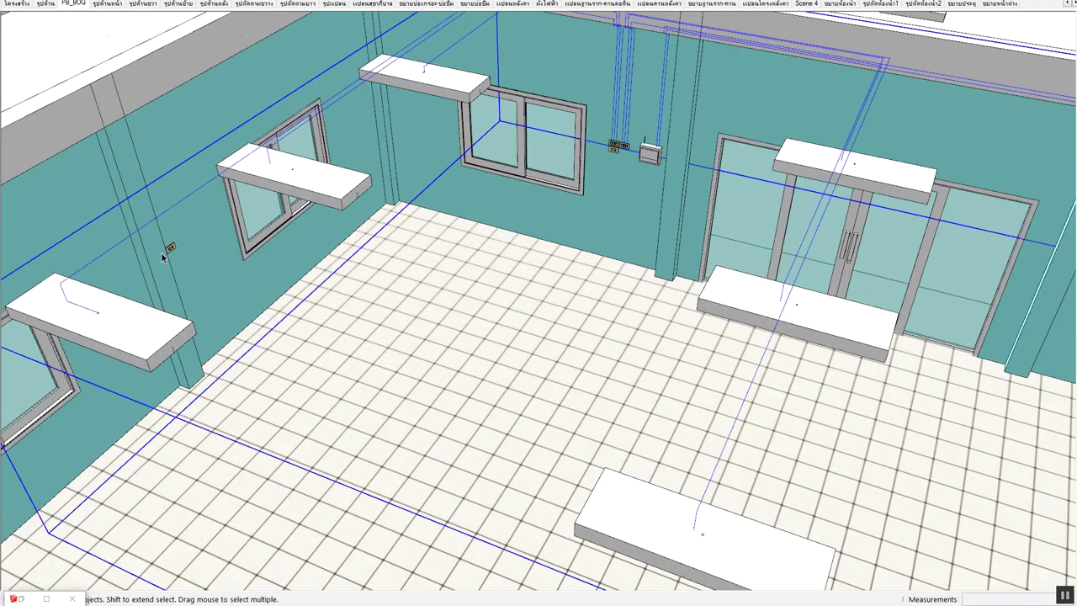
scroll(164, 258, up, 2)
scroll(172, 249, up, 2)
scroll(180, 250, up, 2)
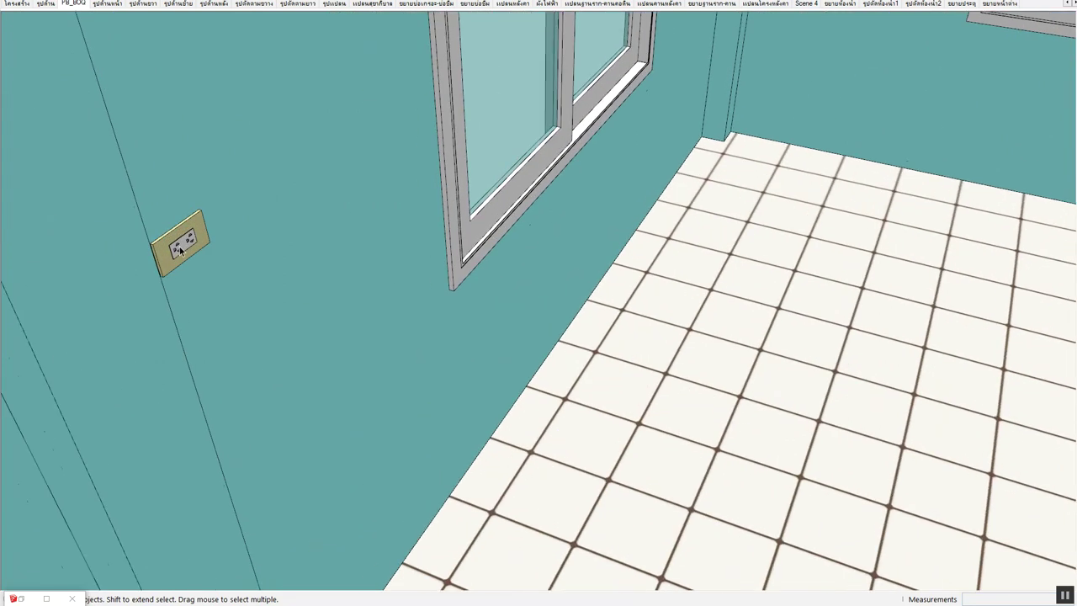
scroll(182, 249, up, 2)
scroll(185, 248, up, 1)
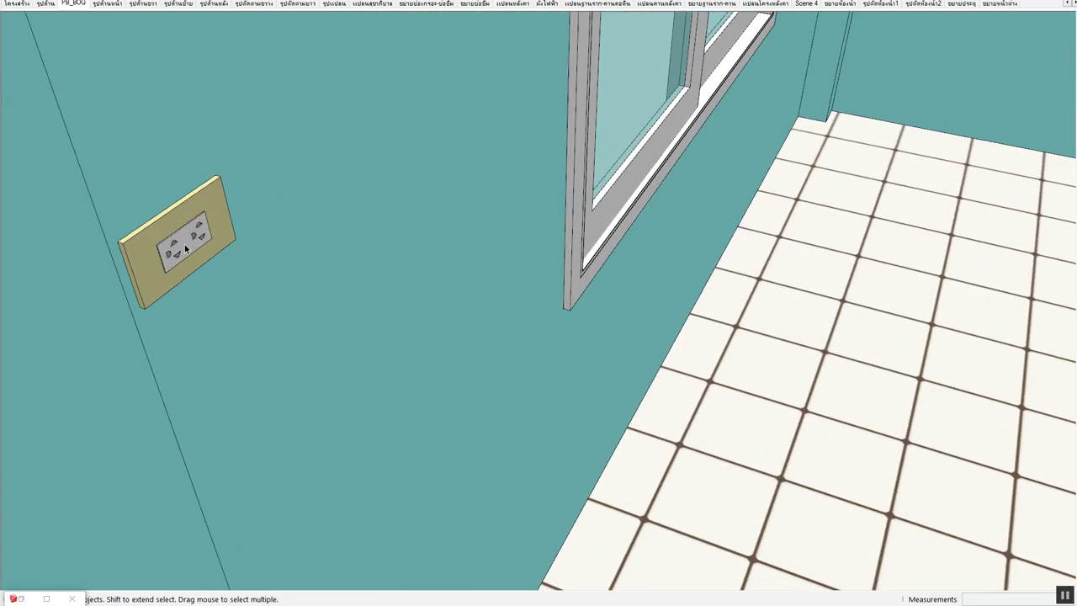
scroll(186, 248, down, 2)
scroll(200, 290, down, 1)
scroll(197, 289, down, 3)
scroll(223, 281, down, 2)
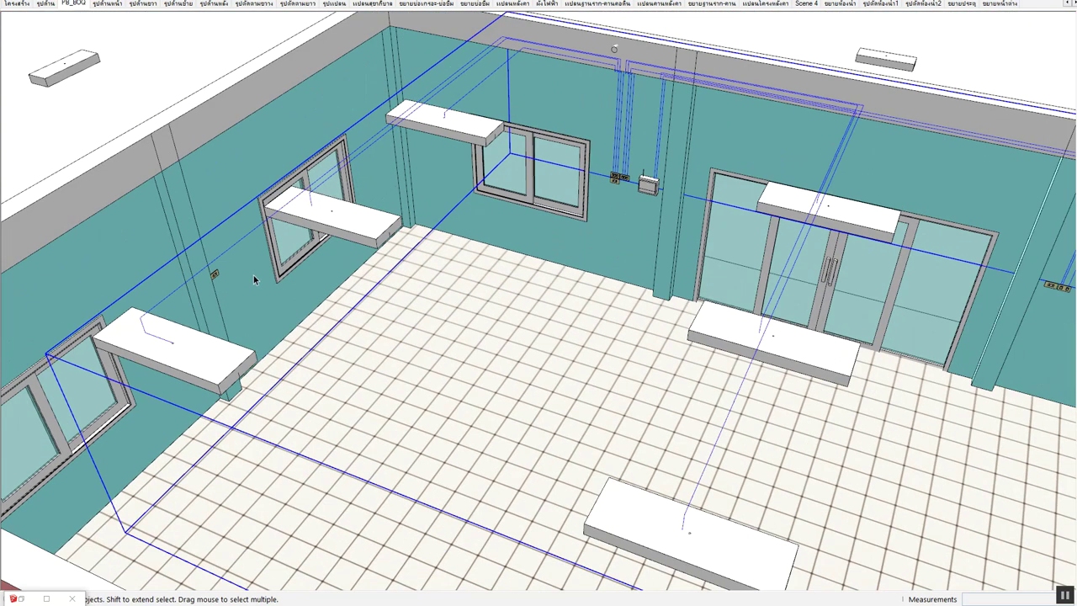
scroll(253, 280, down, 5)
mouse_move(401, 257)
middle_down()
mouse_move(449, 293)
mouse_move(435, 312)
mouse_move(507, 286)
middle_up()
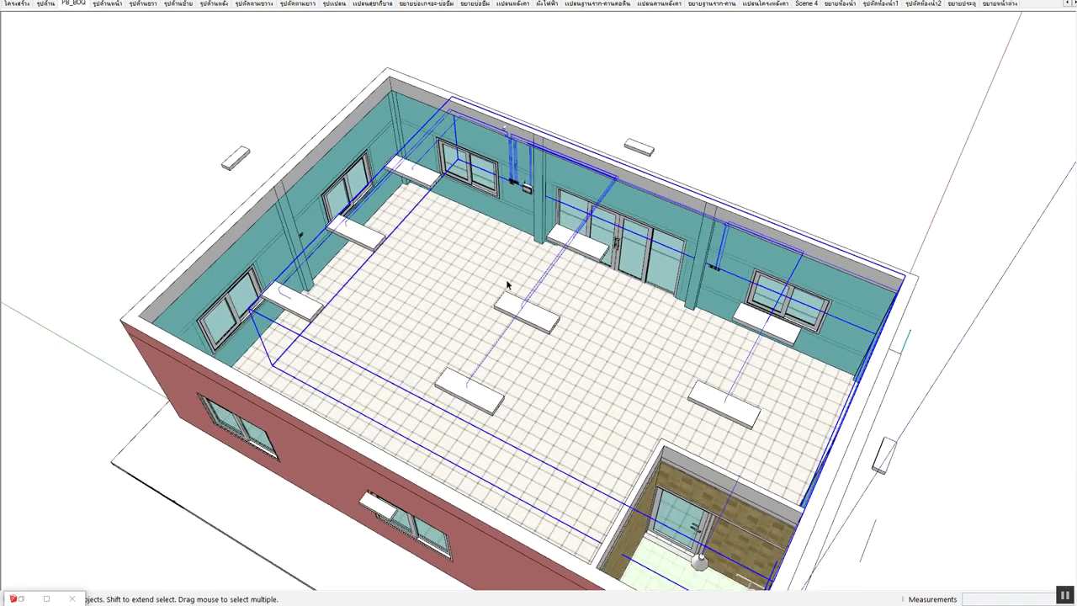
scroll(599, 210, up, 2)
scroll(513, 248, up, 2)
scroll(545, 252, up, 1)
scroll(552, 260, up, 1)
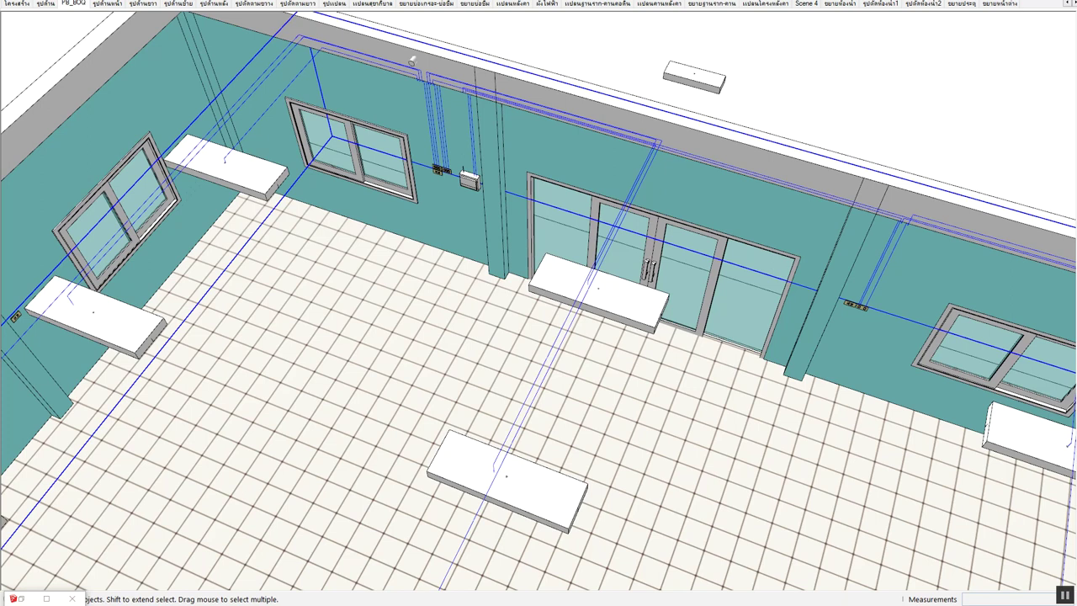